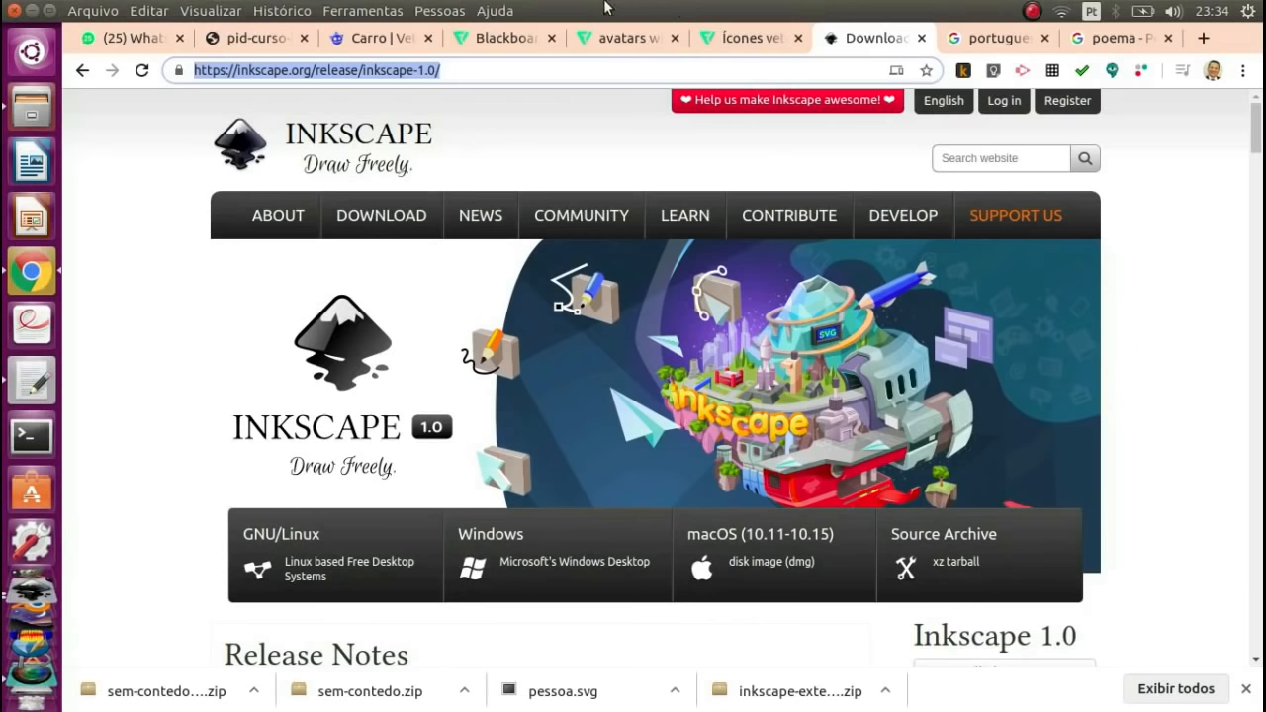
- Highlight the whole Inkscape 1.0 release page URL in Chrome's address bar
left_click(576, 71)
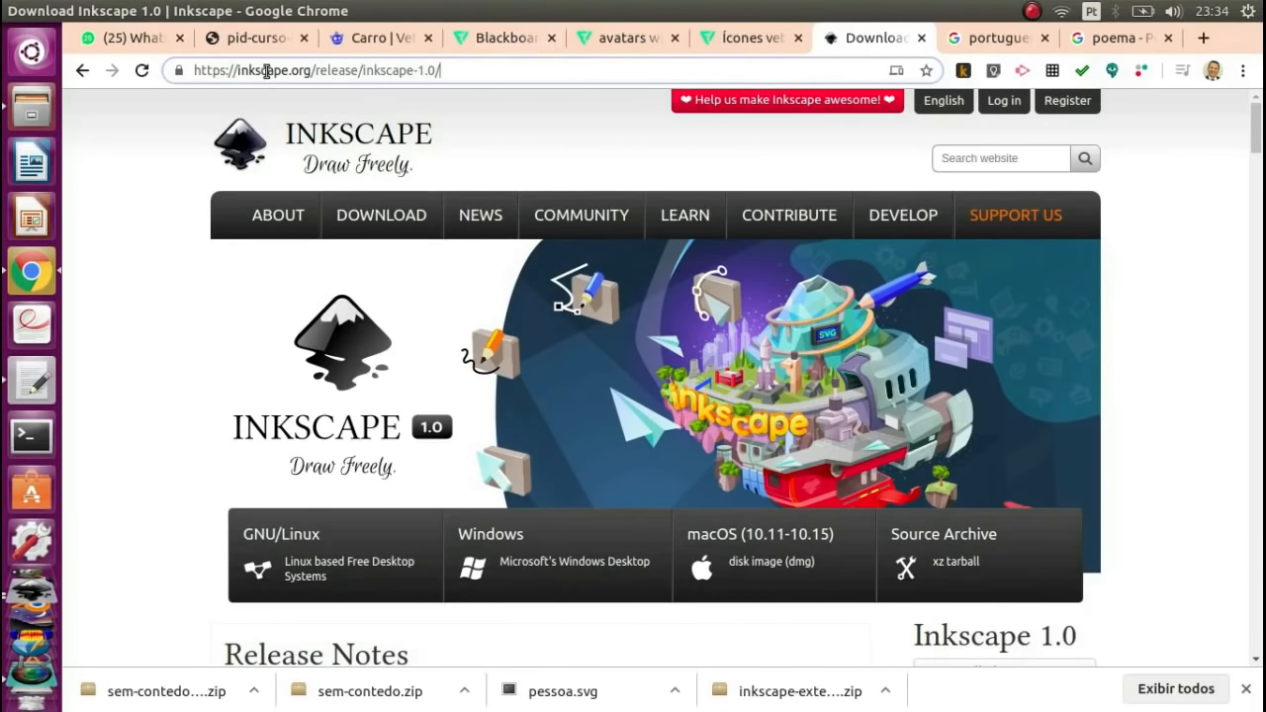
left_click_drag(479, 67, 184, 74)
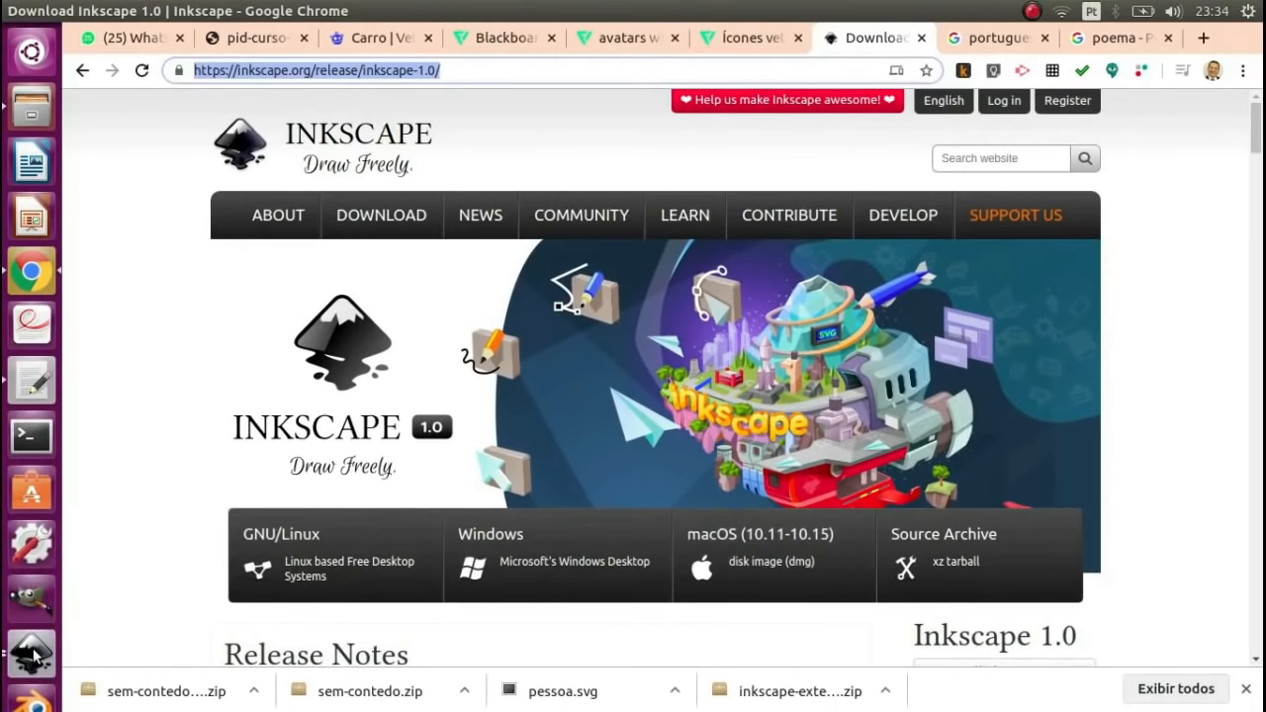
- Switch to Inkscape and zoom out so the blank 'Novo documento 2' page is centred
left_click(33, 655)
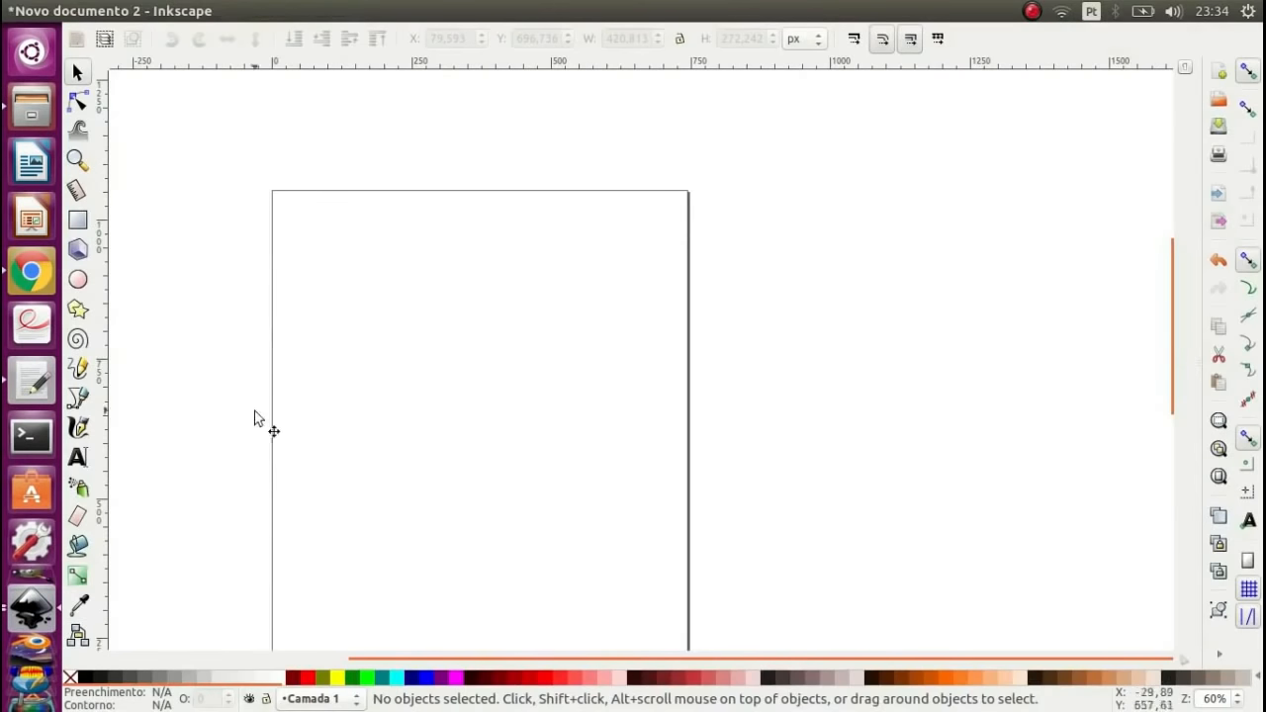
scroll(220, 386, "down", 1)
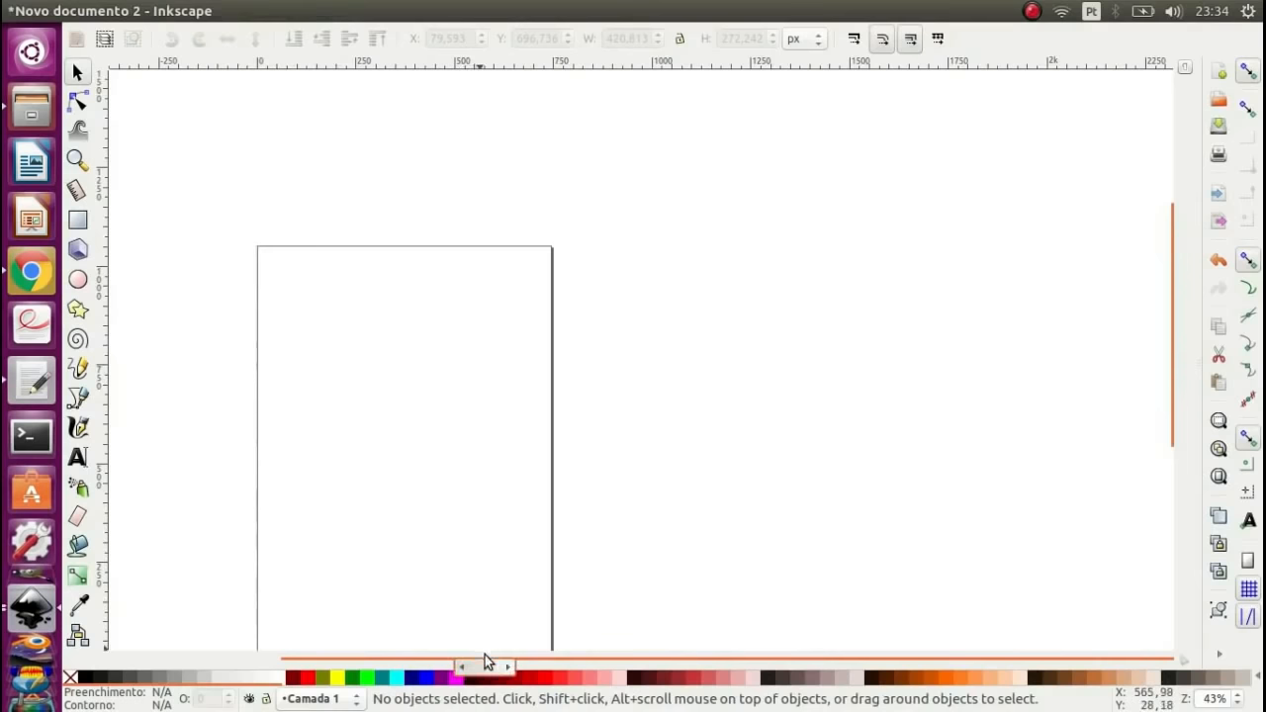
left_click_drag(489, 668, 378, 638)
scroll(392, 444, "down", 2)
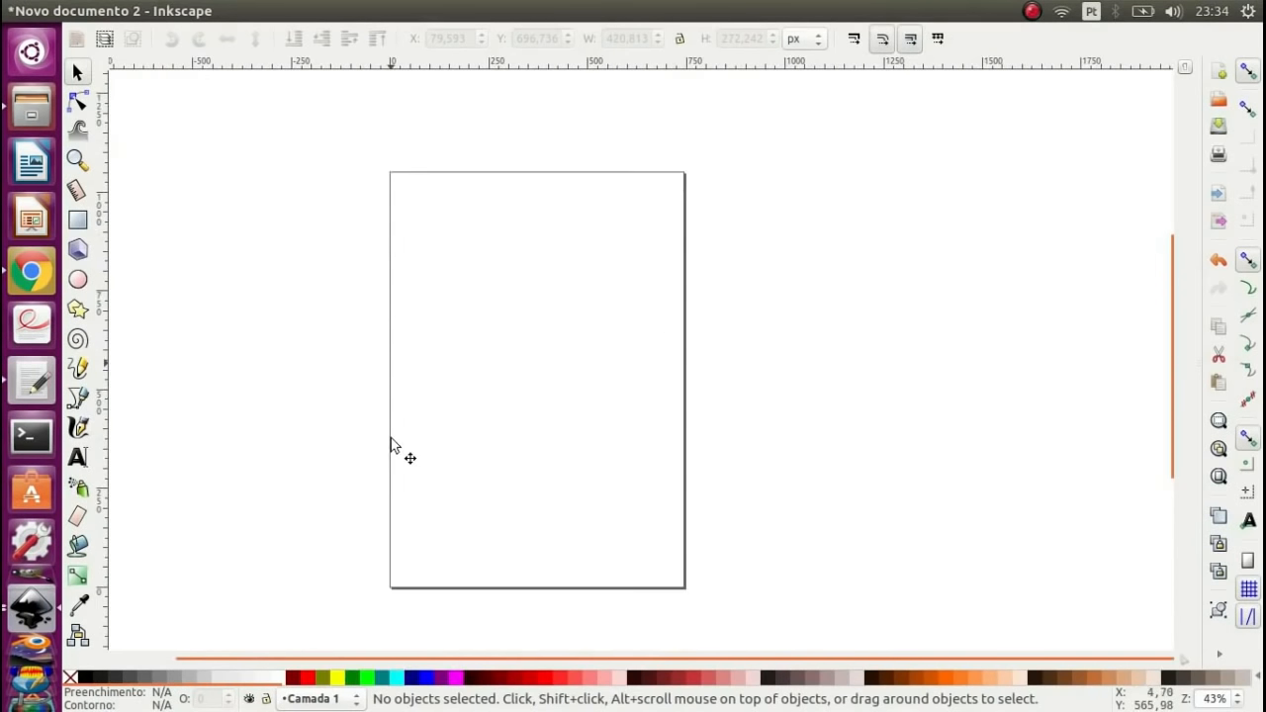
scroll(392, 444, "down", 1)
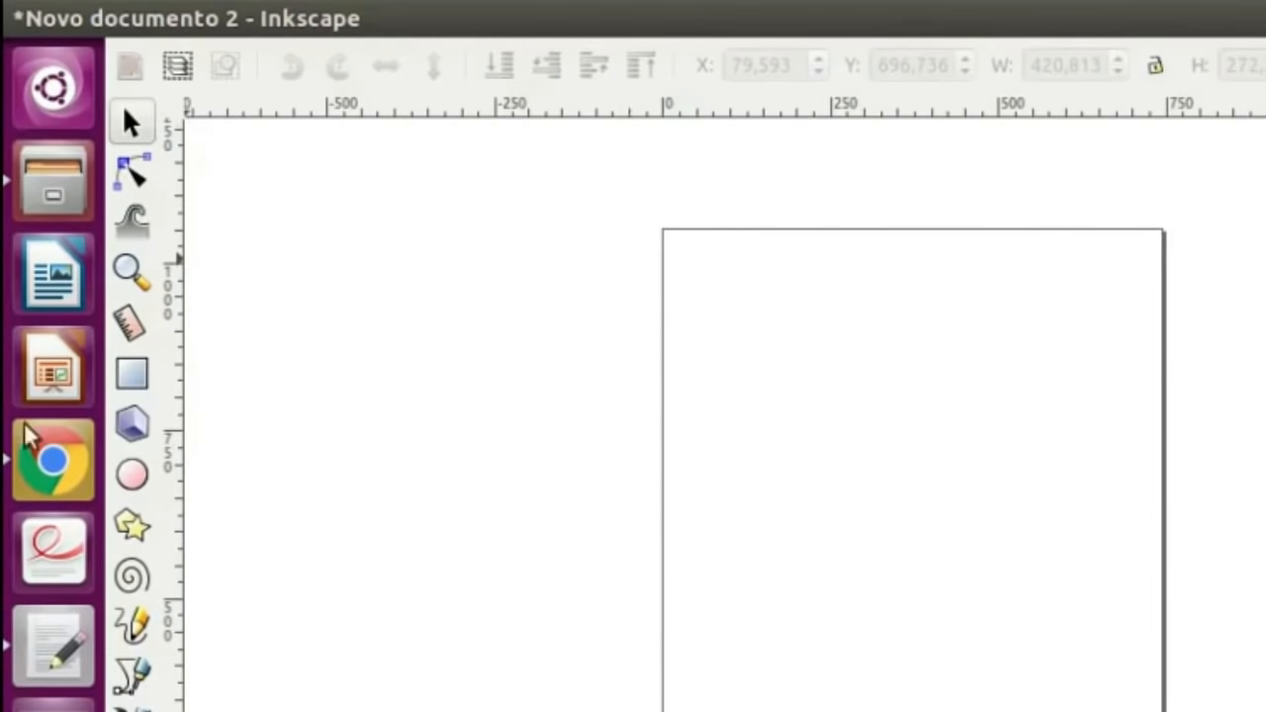
- Draw a 10,826 × 6,916 cm orange rectangle, switch units to cm, and nudge it into place
left_click(131, 376)
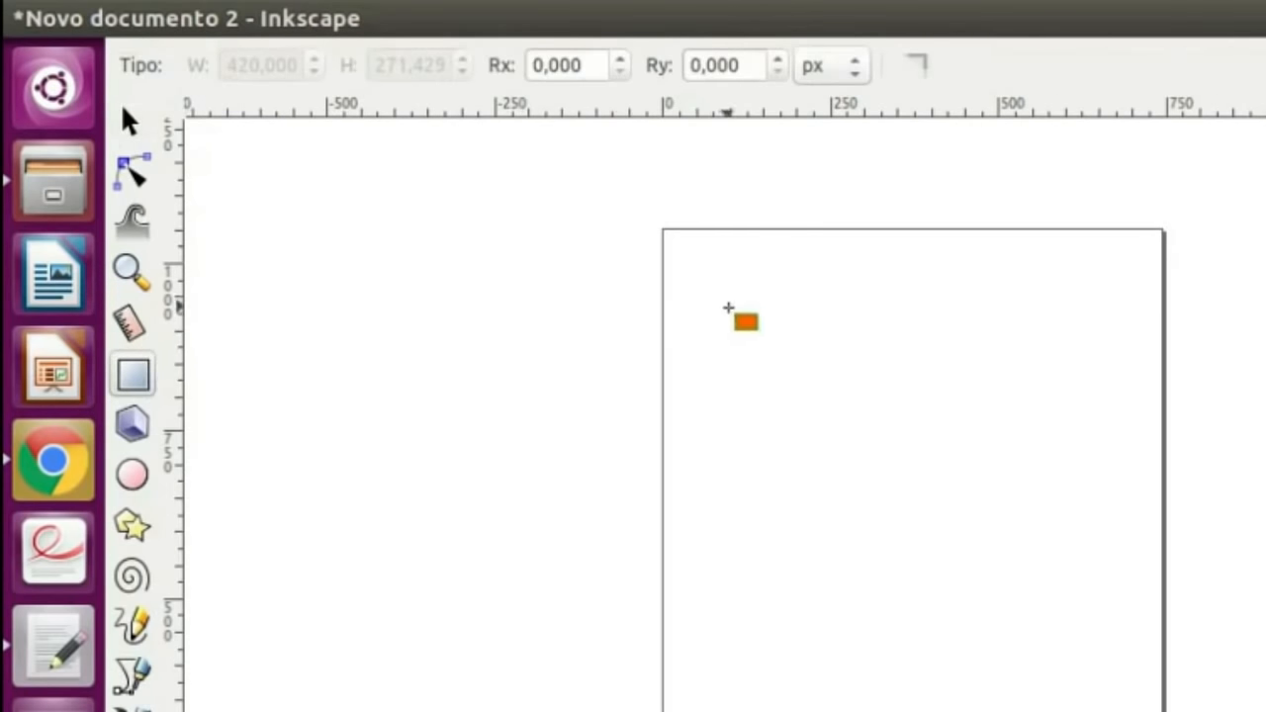
left_click_drag(697, 293, 953, 455)
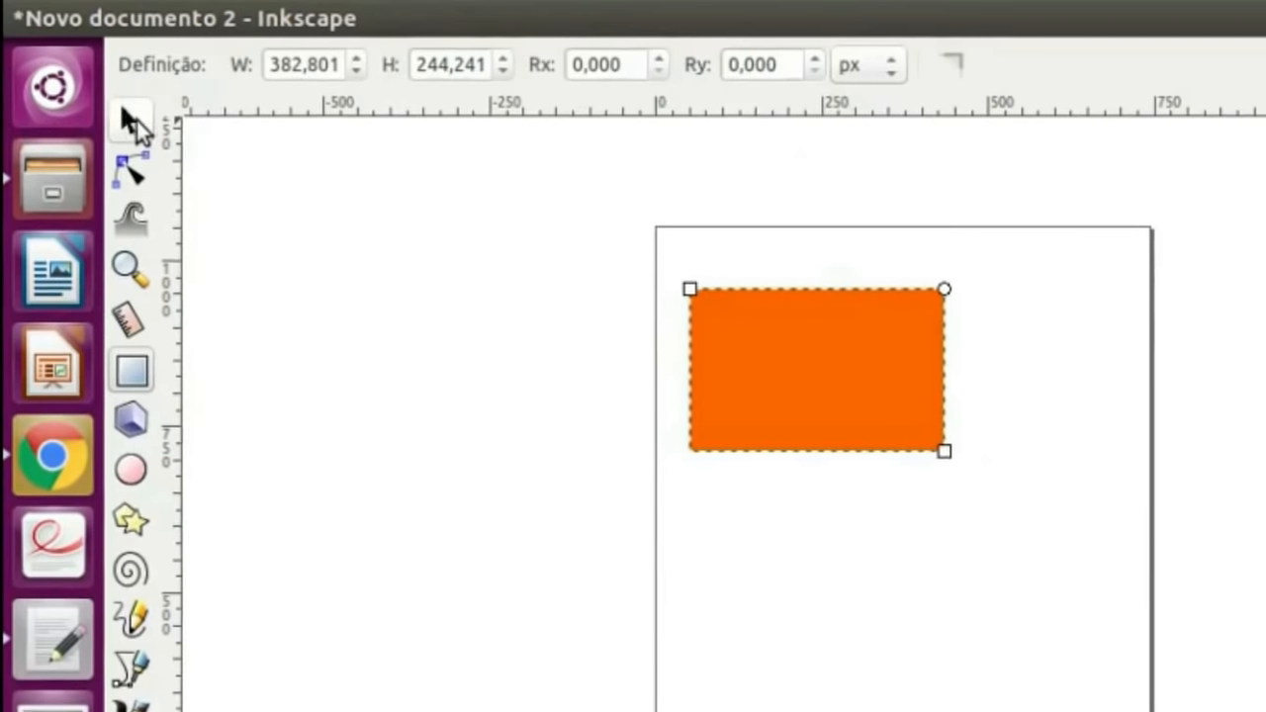
left_click(128, 121)
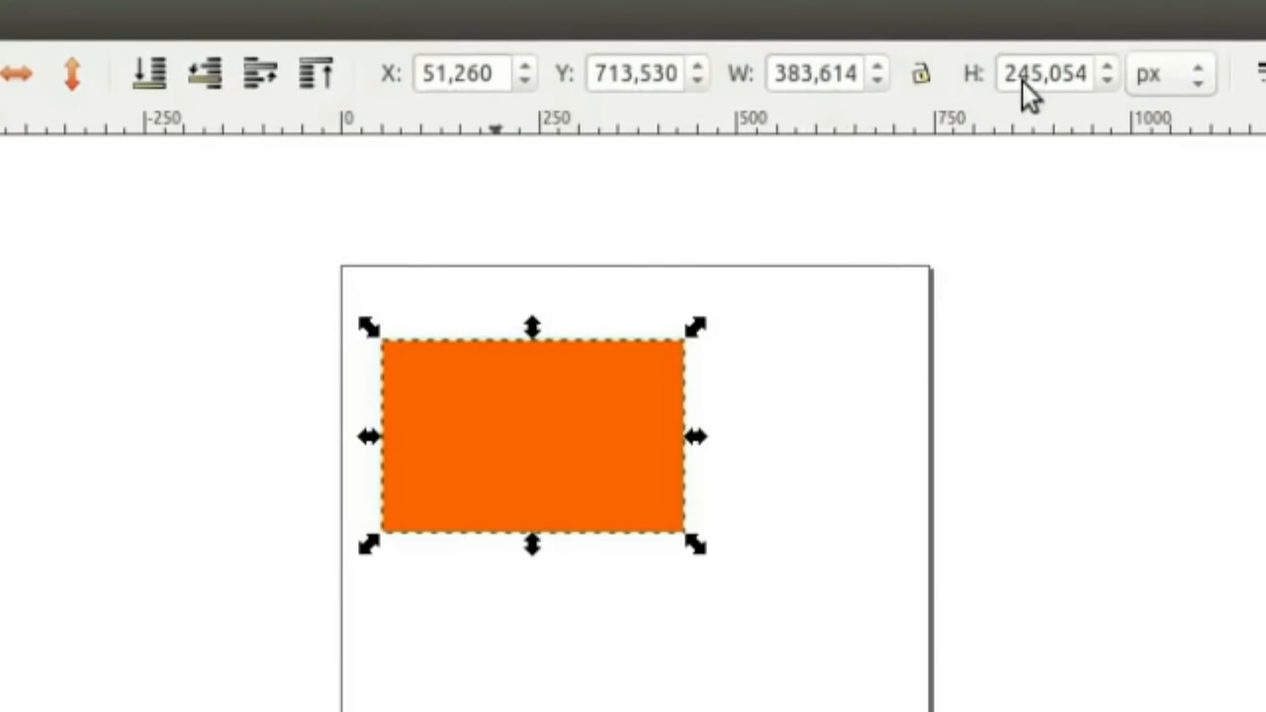
left_click(1173, 78)
mouse_move(1171, 17)
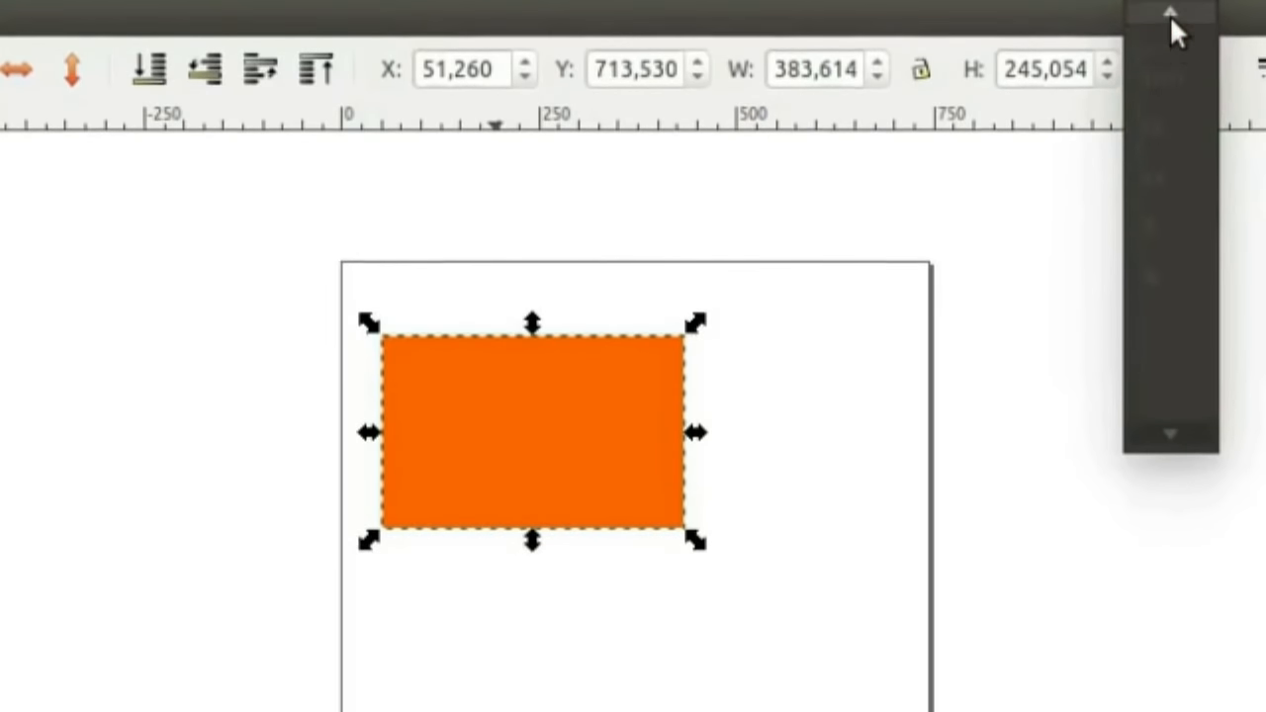
left_click(1170, 51)
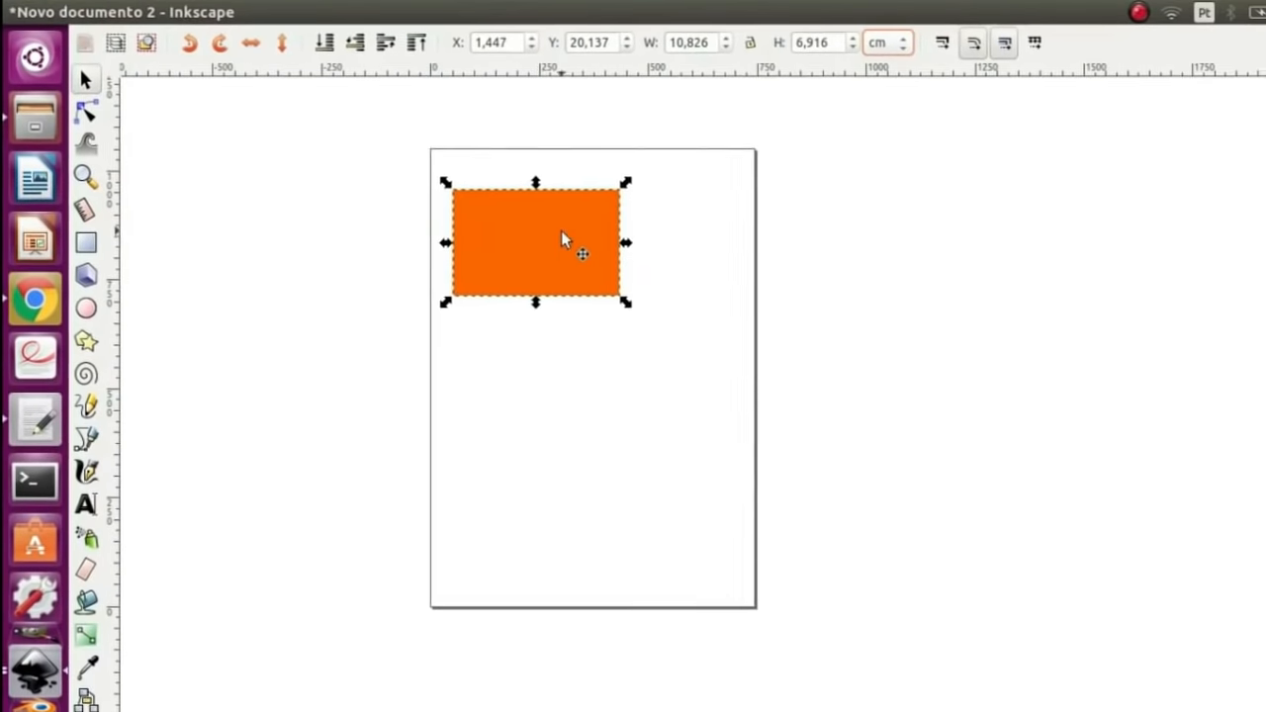
left_click_drag(560, 234, 592, 260)
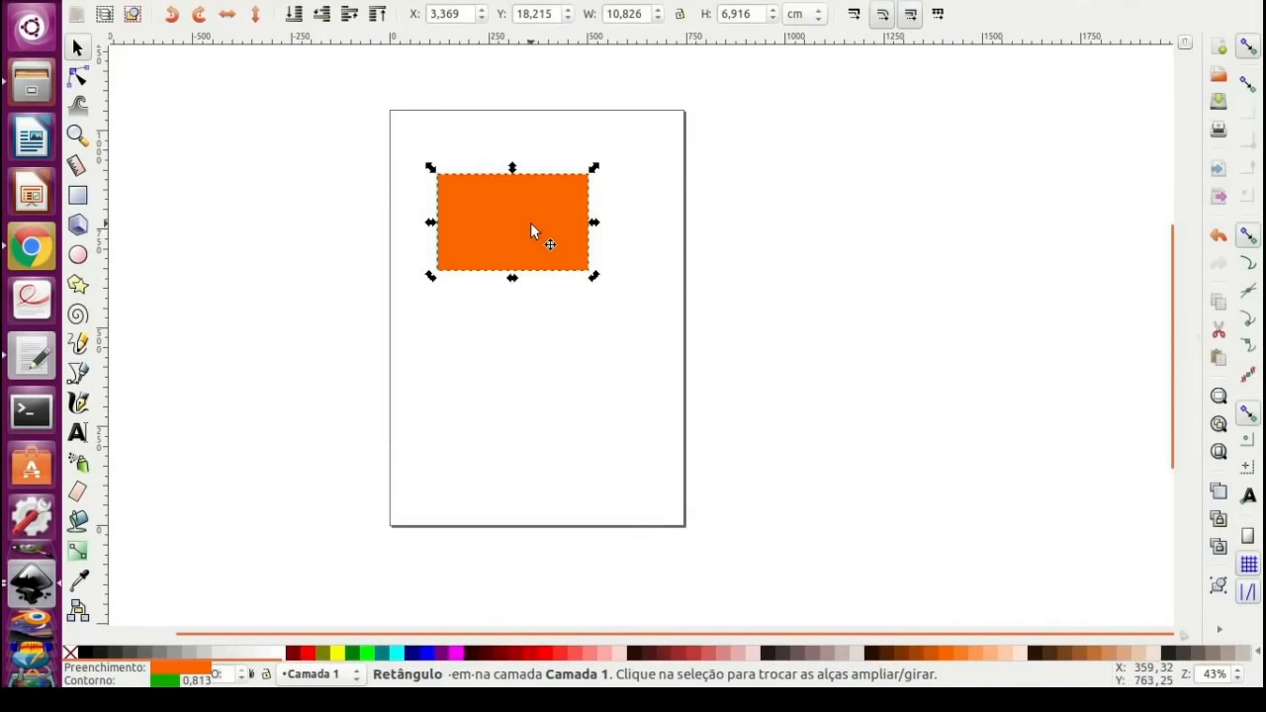
- Cycle the rectangle's fill through magenta, cyan, green and light pink, ending on 30% Gray
left_click(455, 652)
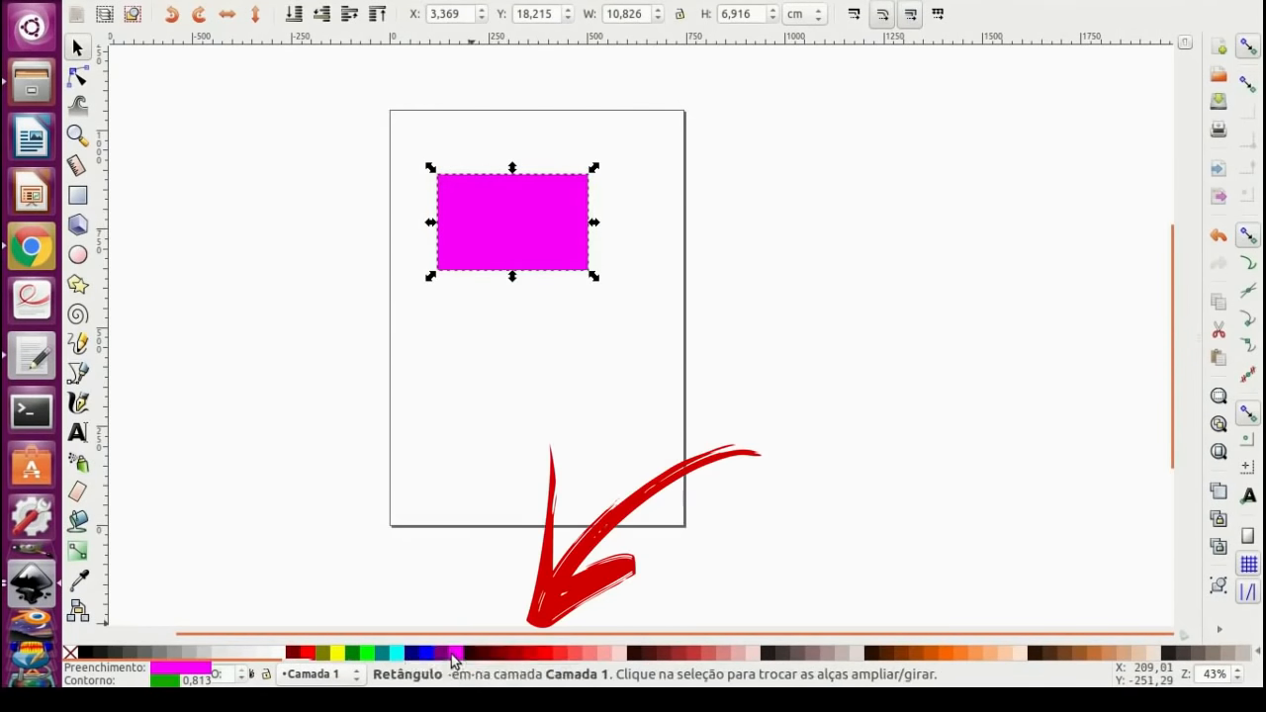
left_click(396, 653)
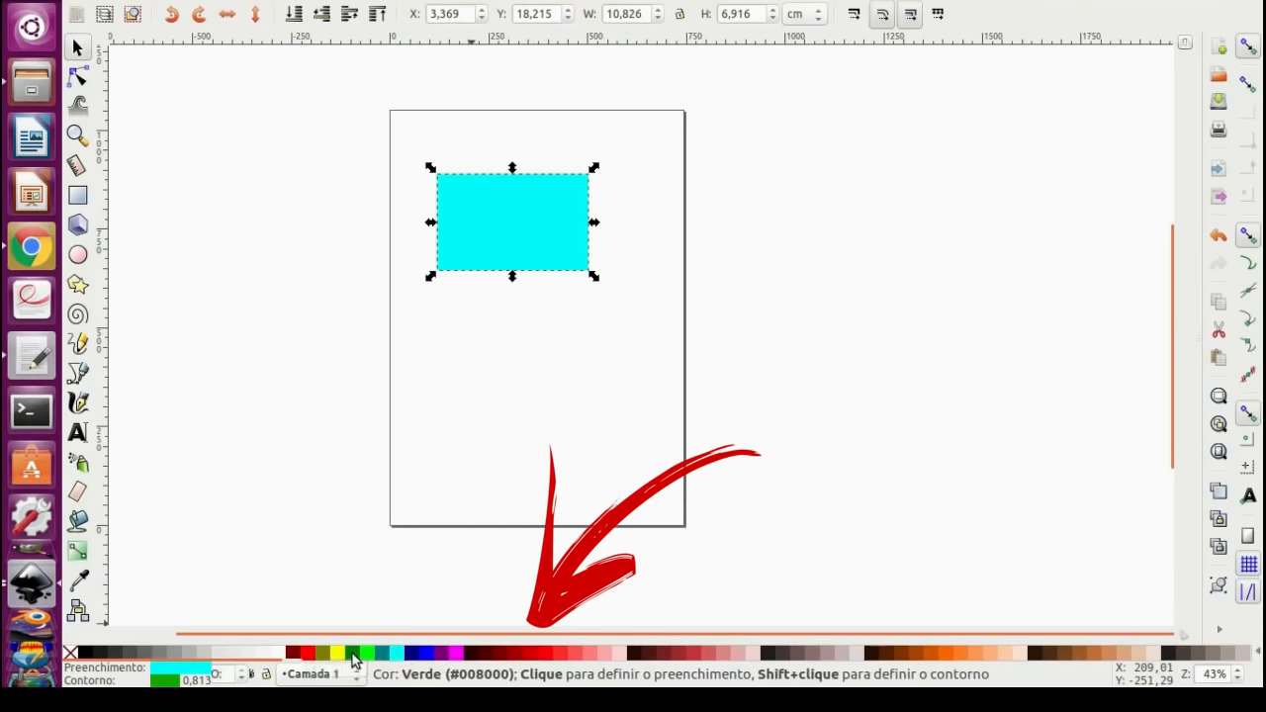
left_click(352, 655)
left_click(625, 656)
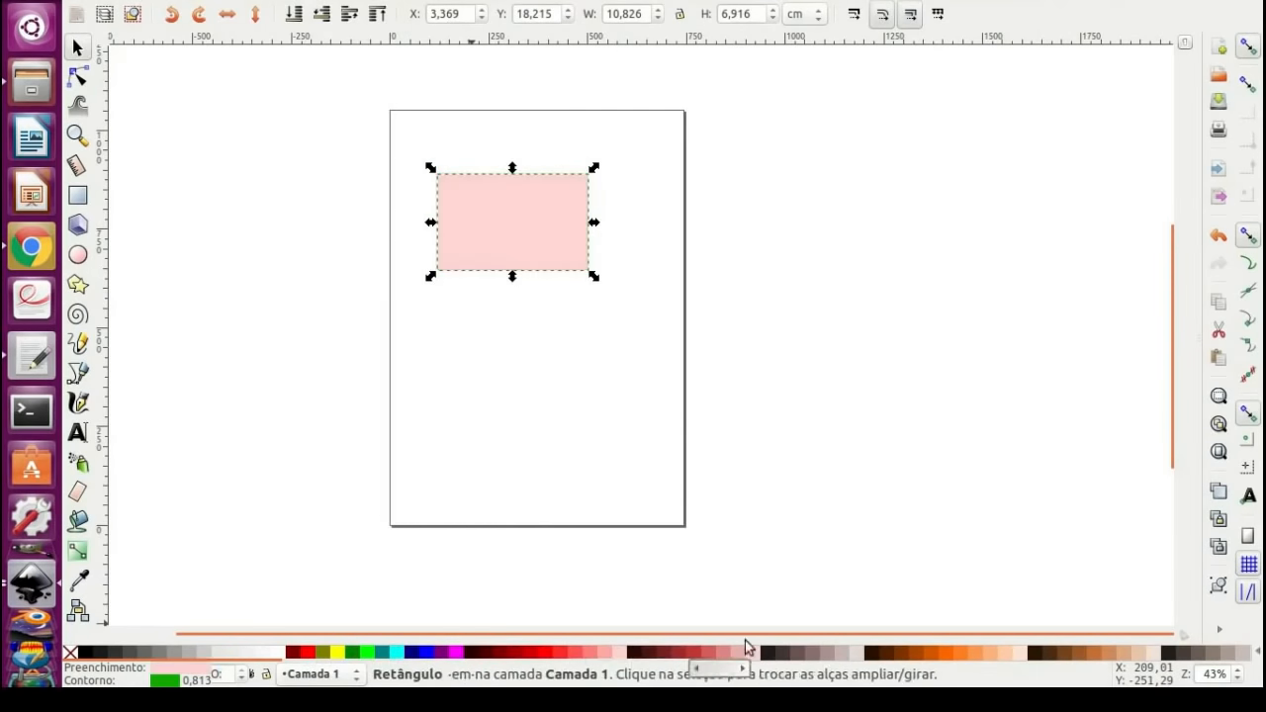
left_click(857, 654)
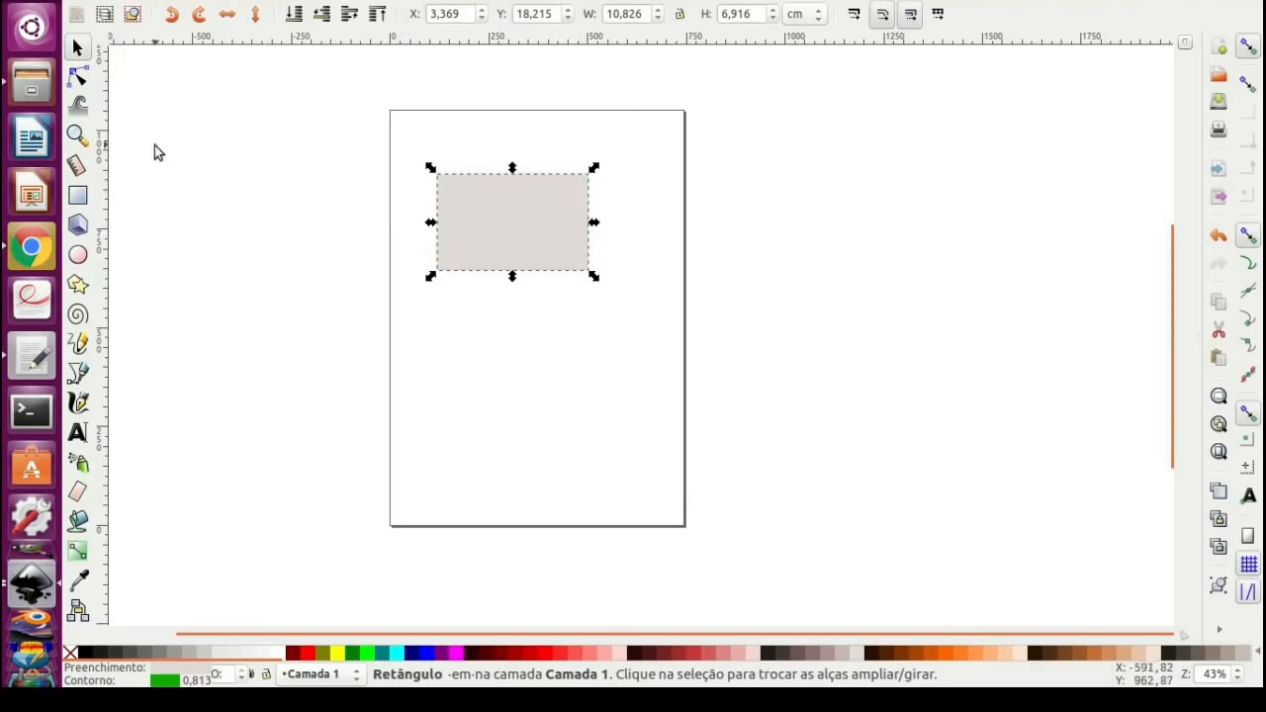
- Zoom in on the grey rectangle and apply dark red to its outline
left_click(77, 135)
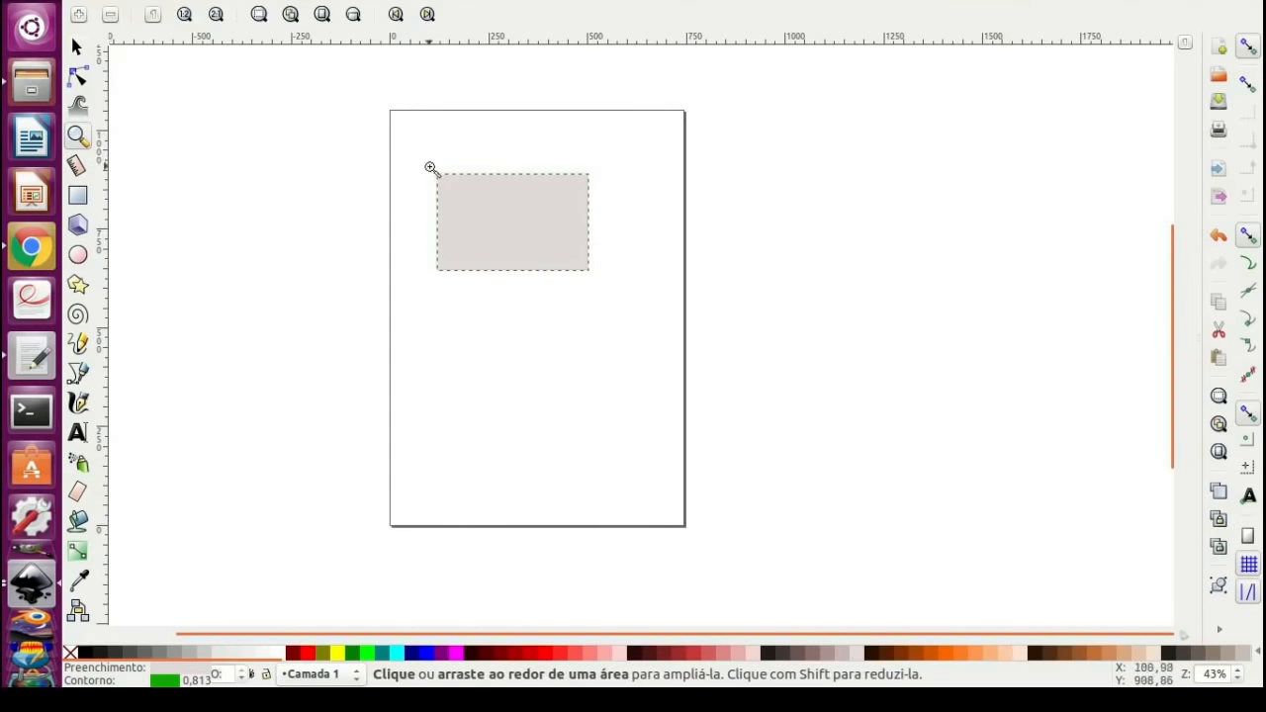
left_click_drag(440, 216, 612, 286)
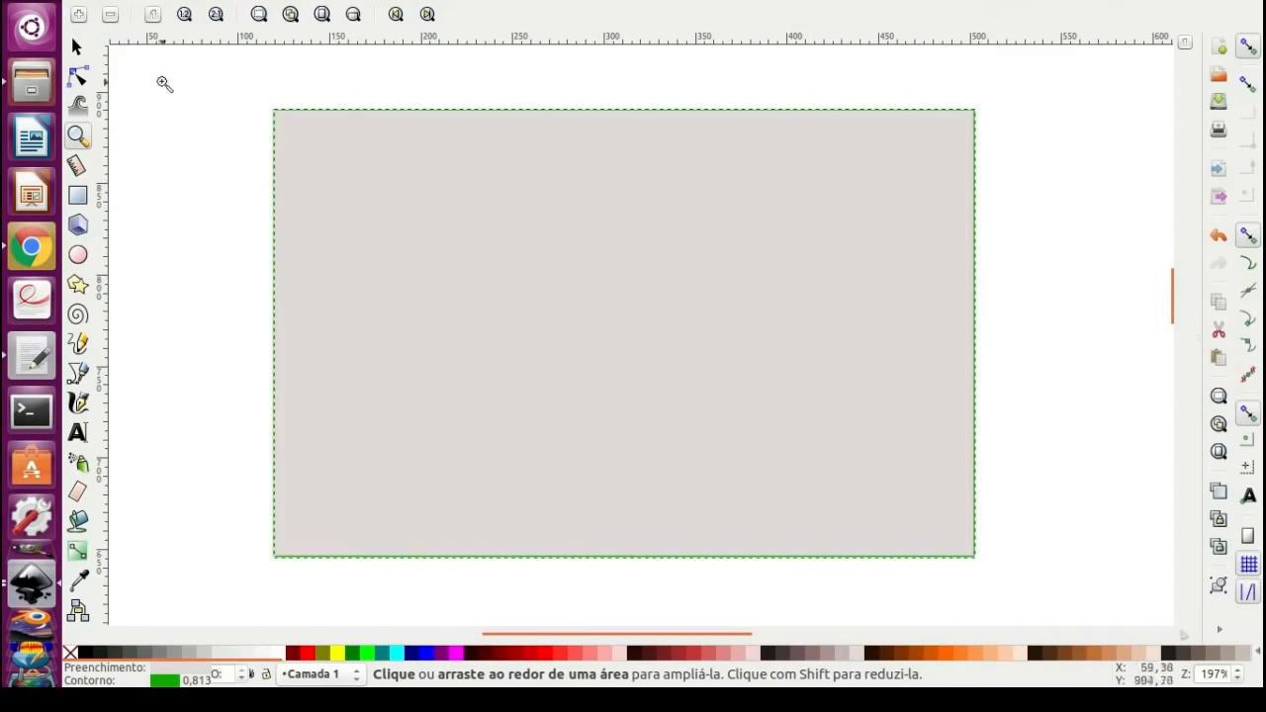
left_click(80, 49)
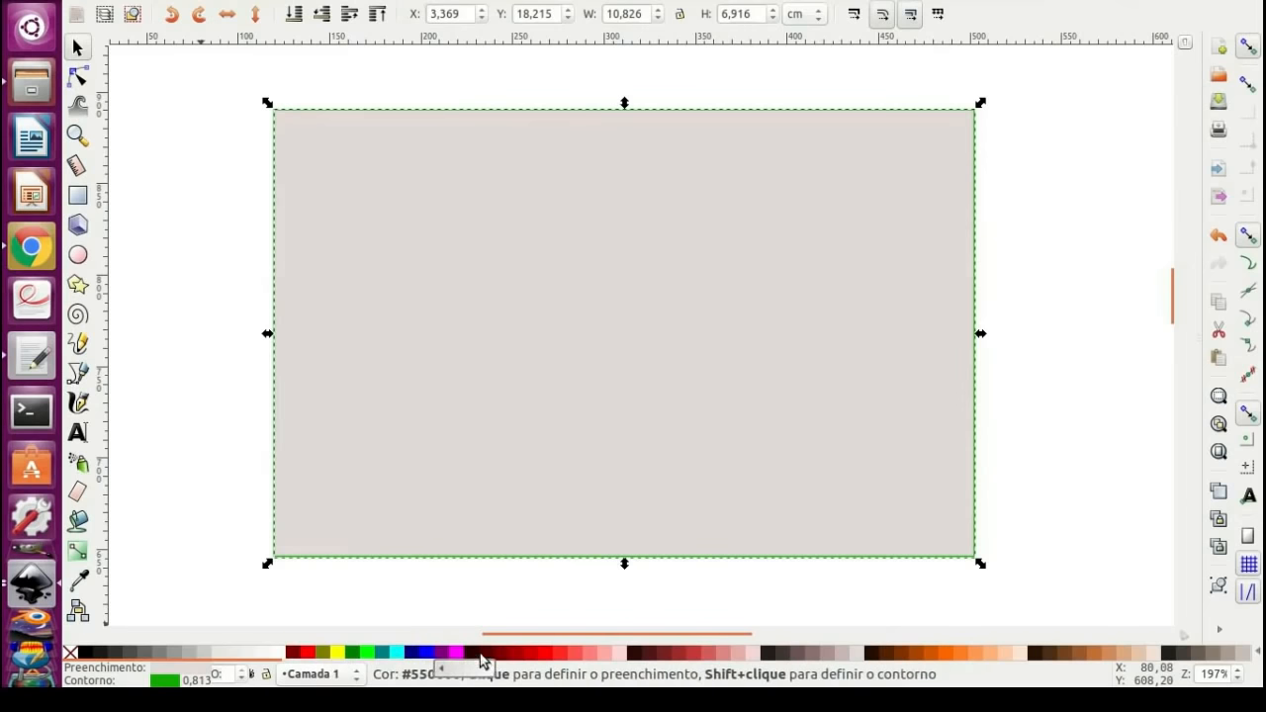
right_click(529, 654)
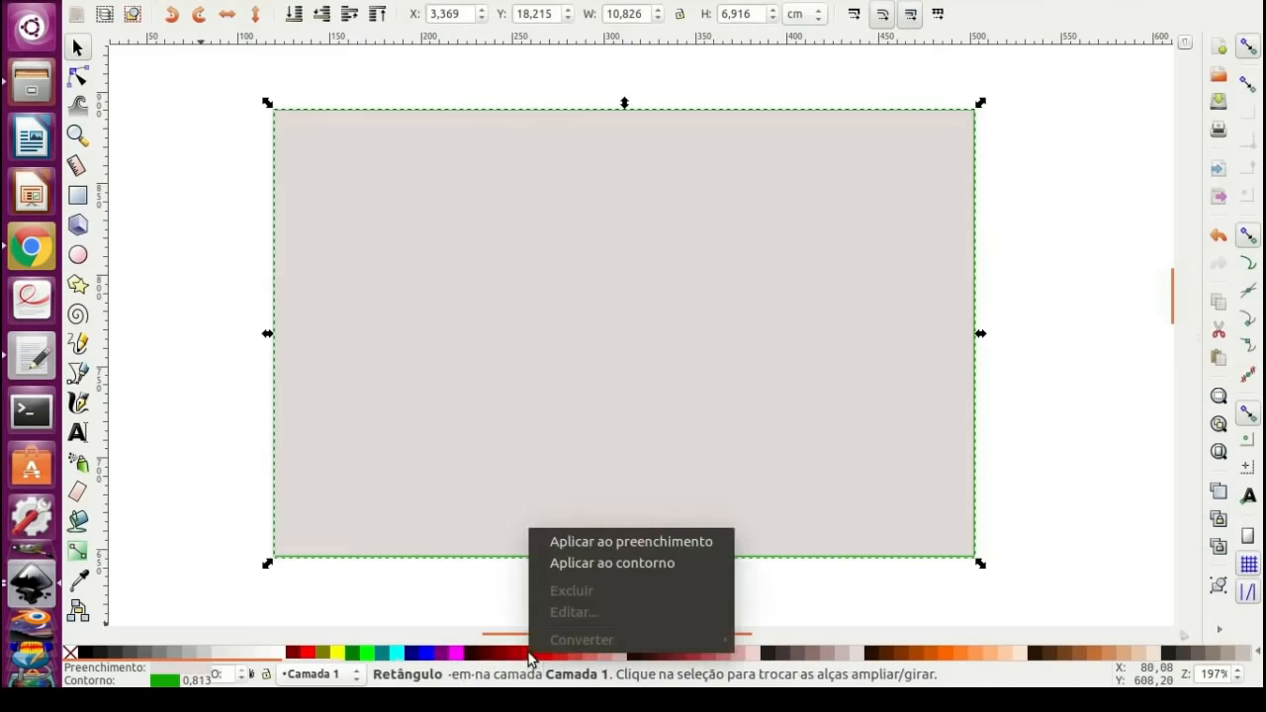
left_click(616, 568)
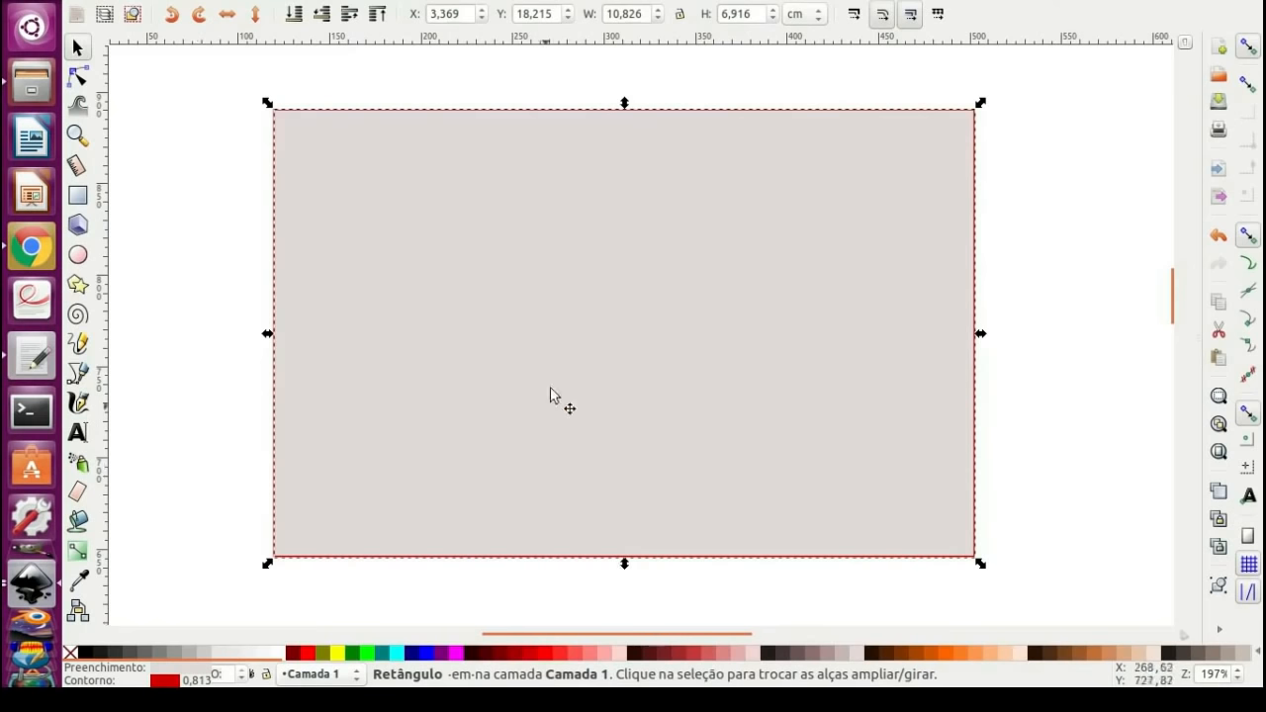
left_click(713, 83)
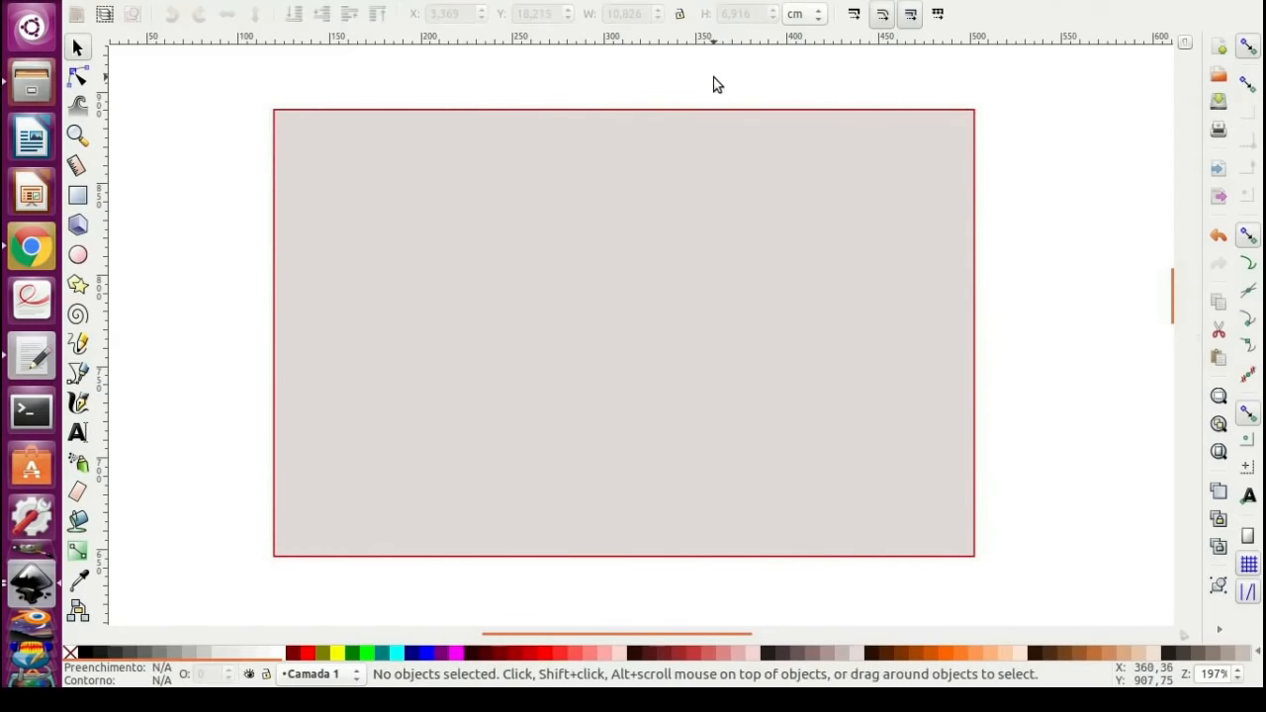
- Move the rectangle left and resize it to about 8,905 × 7,098 cm
left_click(670, 156)
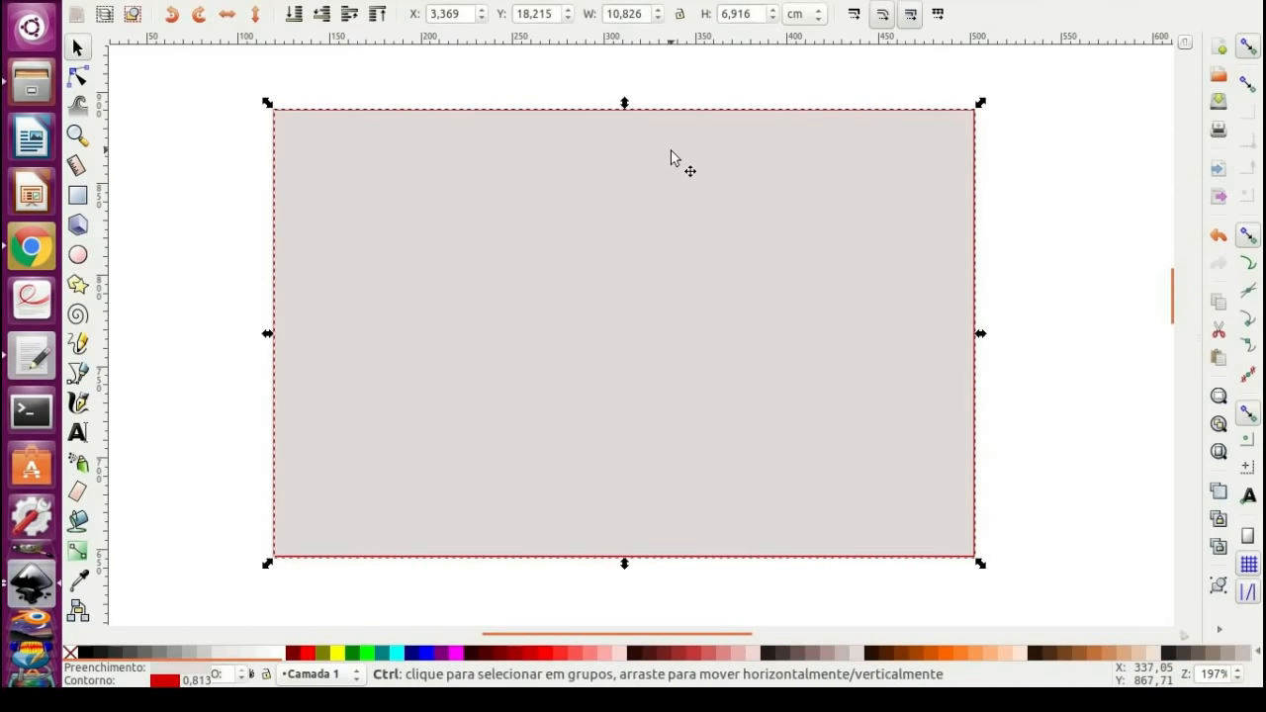
scroll(670, 157, "down", 1)
left_click(670, 90)
left_click_drag(670, 165, 641, 221)
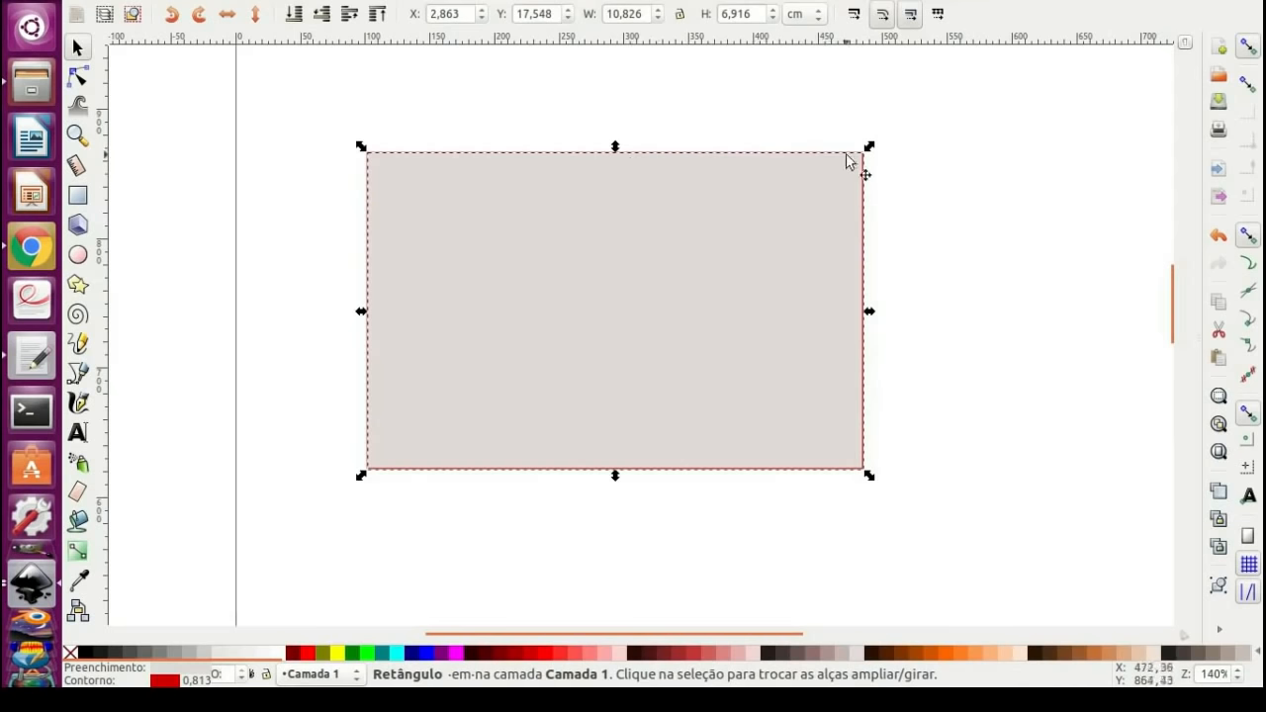
left_click_drag(870, 148, 839, 154)
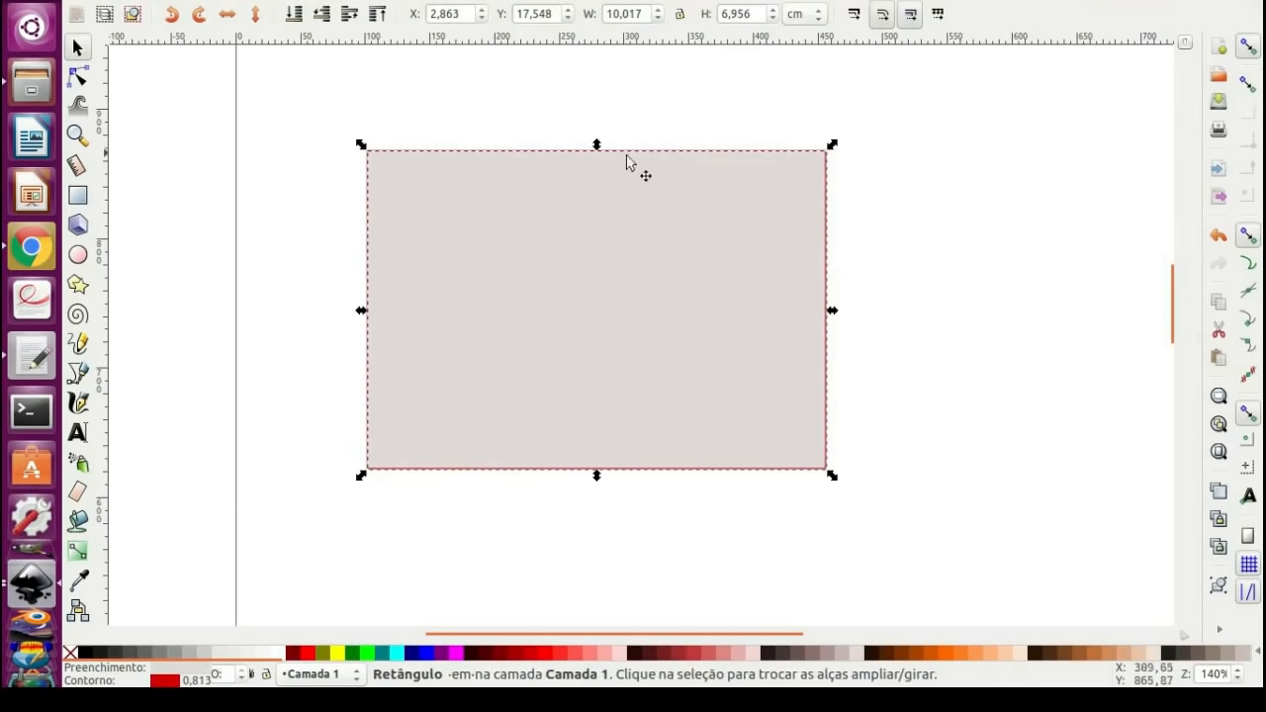
mouse_move(597, 143)
left_mouse_down()
mouse_move(582, 297)
mouse_move(567, 258)
mouse_move(598, 143)
left_mouse_up()
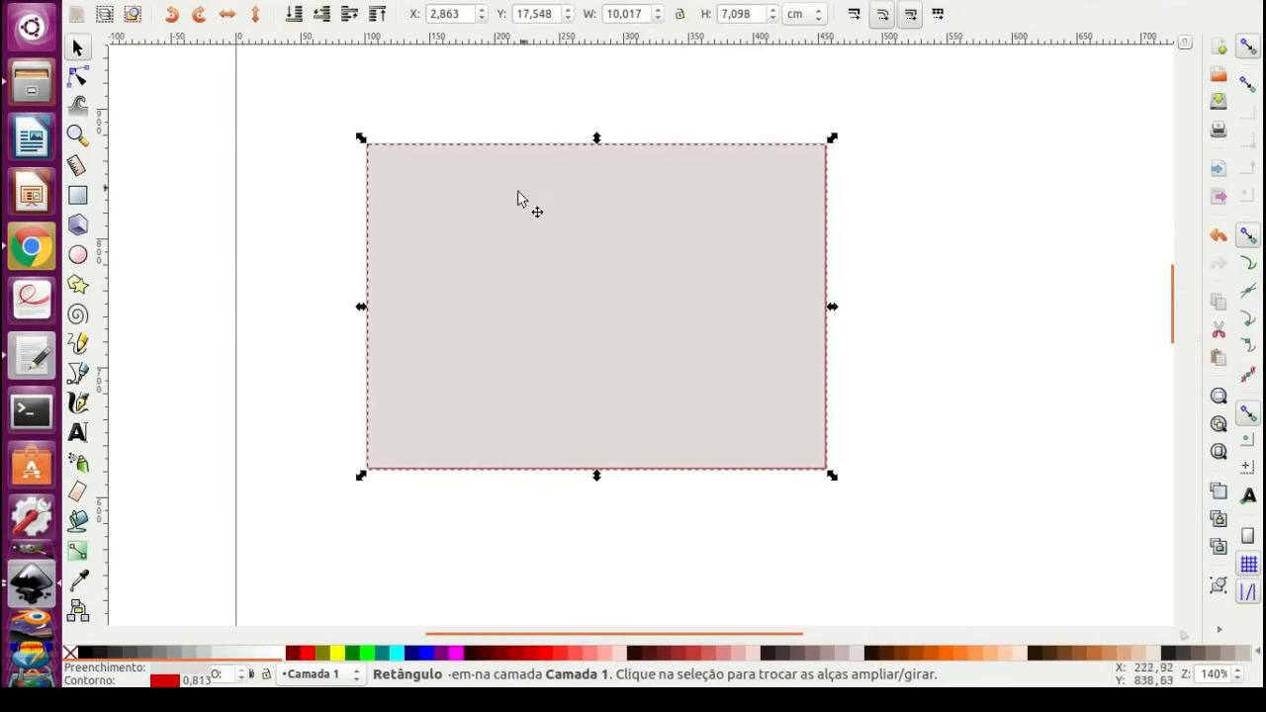
left_click_drag(361, 309, 416, 310)
- Rotate the rectangle and back upright, try a skew, then undo the skew
left_click(605, 289)
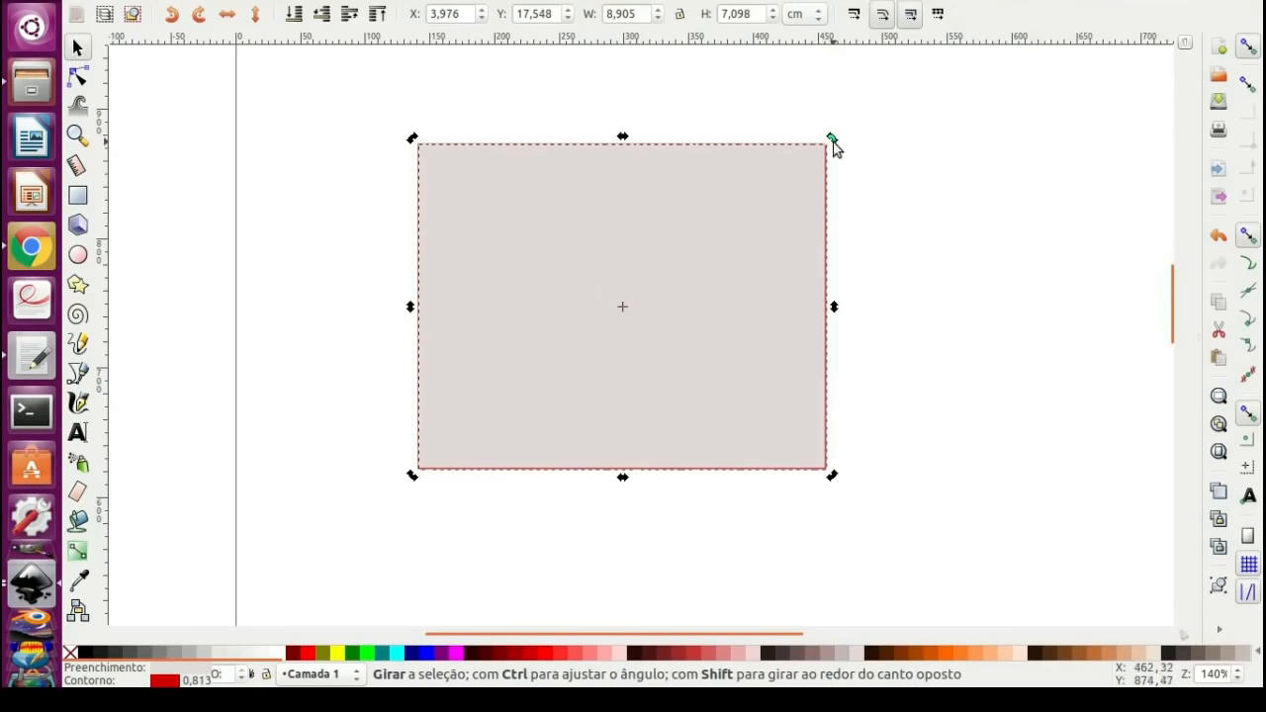
left_click_drag(832, 141, 580, 337)
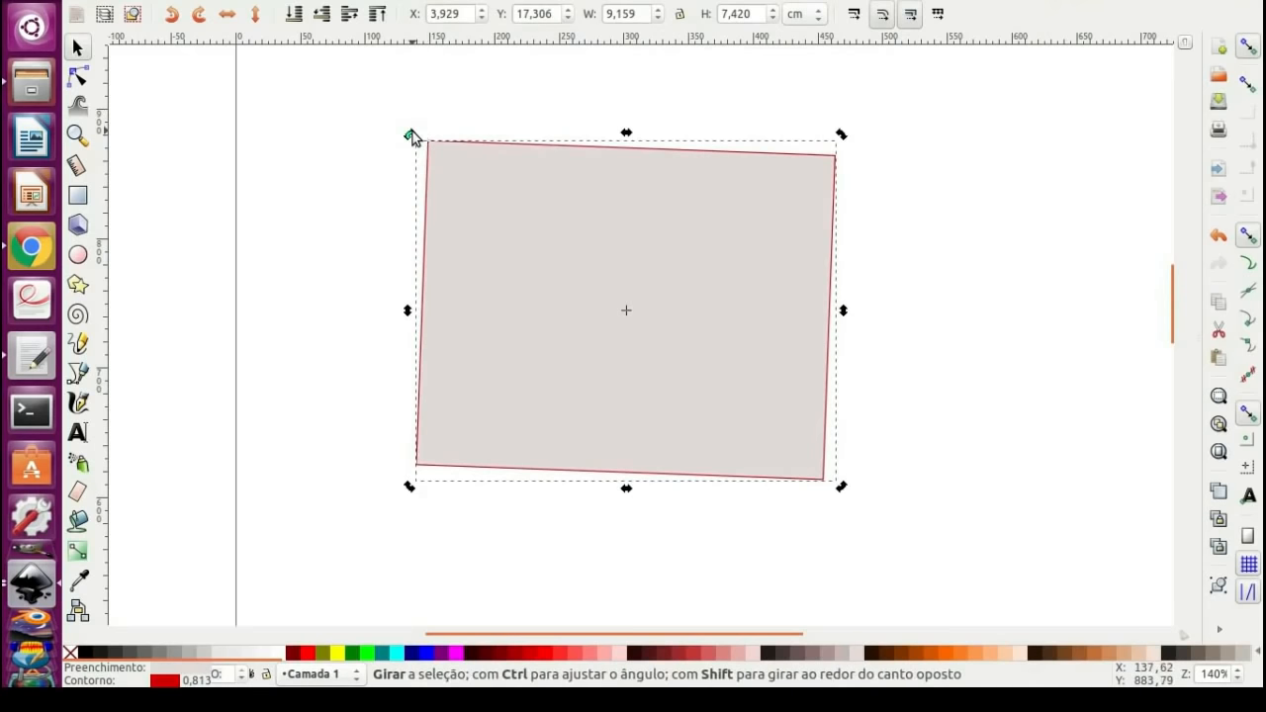
key("ctrl")
left_click_drag(412, 135, 412, 136)
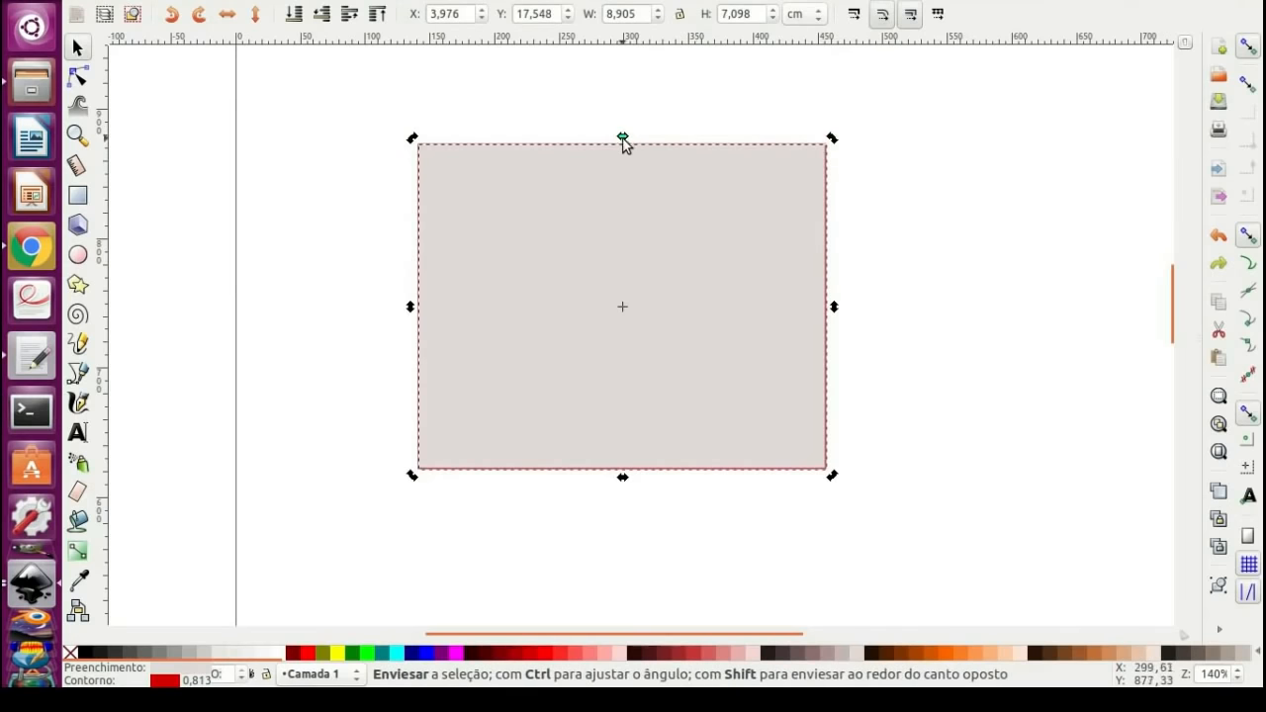
left_click_drag(623, 139, 553, 214)
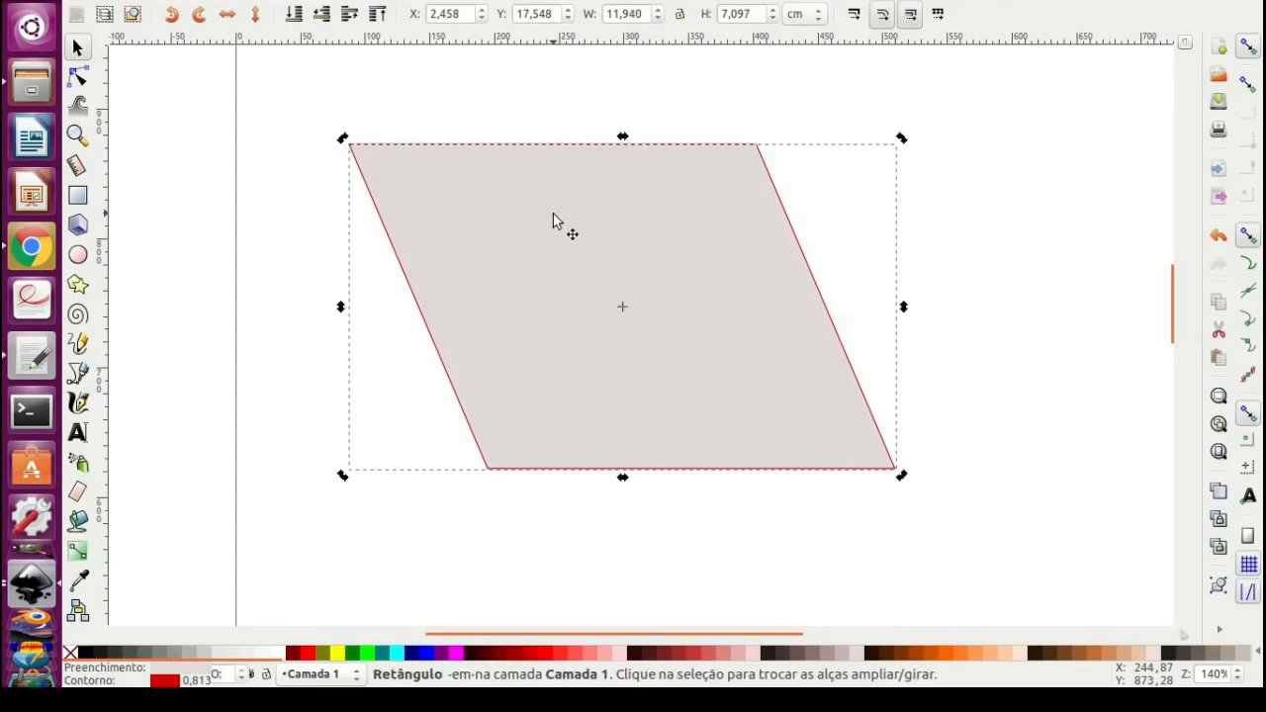
key("ctrl+z")
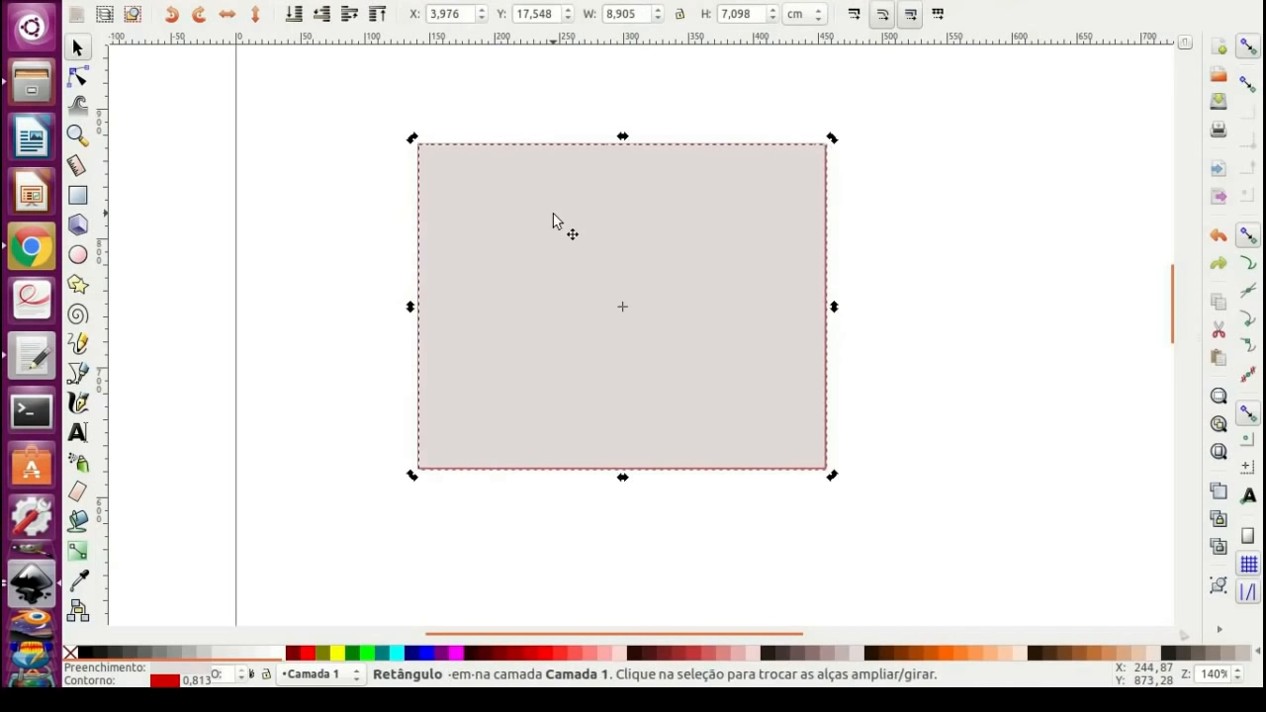
- Drag the rectangle's node-tool corner handles to give it wide horizontal and vertical rounding
left_click(78, 49)
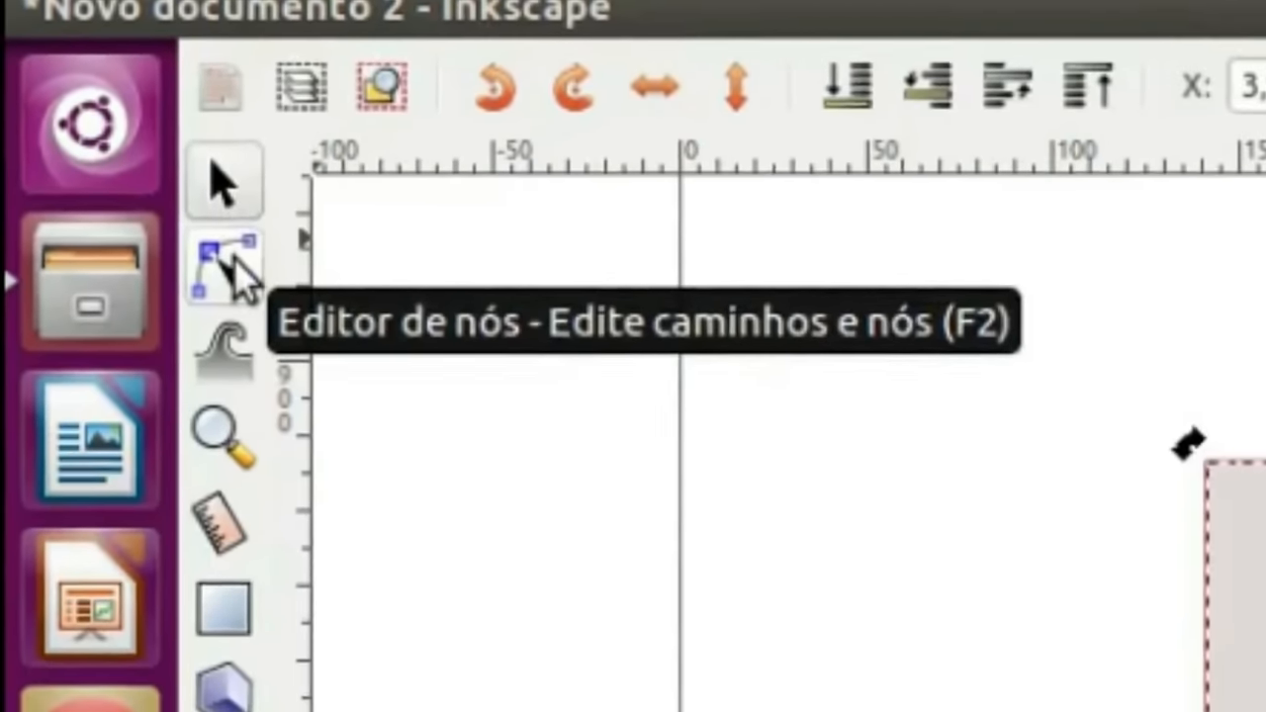
left_click(235, 269)
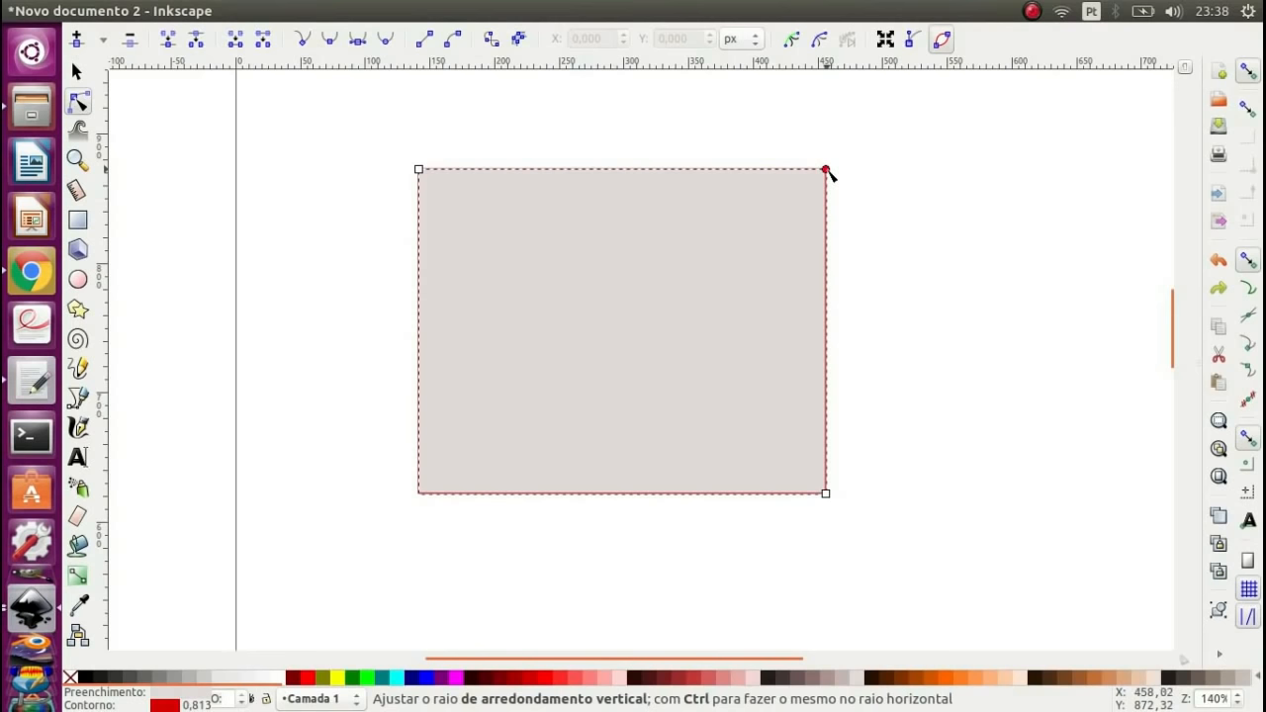
left_click_drag(827, 170, 838, 210)
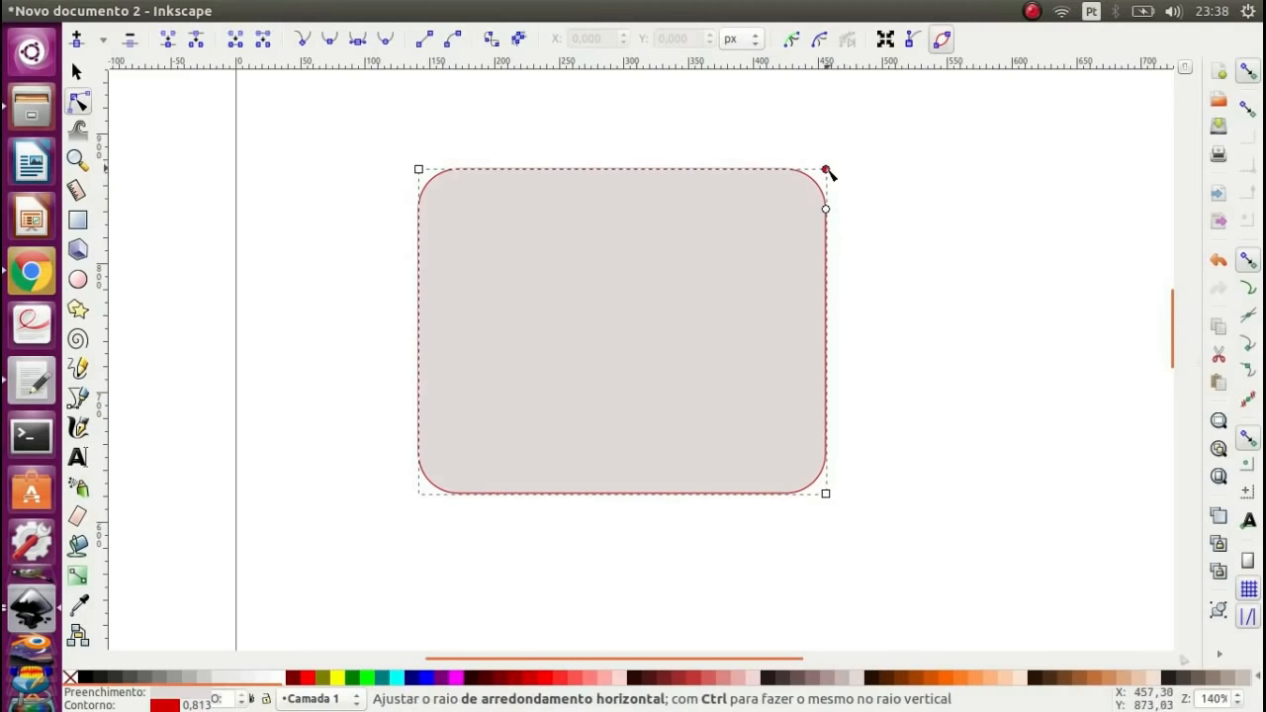
left_click_drag(827, 172, 826, 208)
left_click_drag(758, 170, 801, 186)
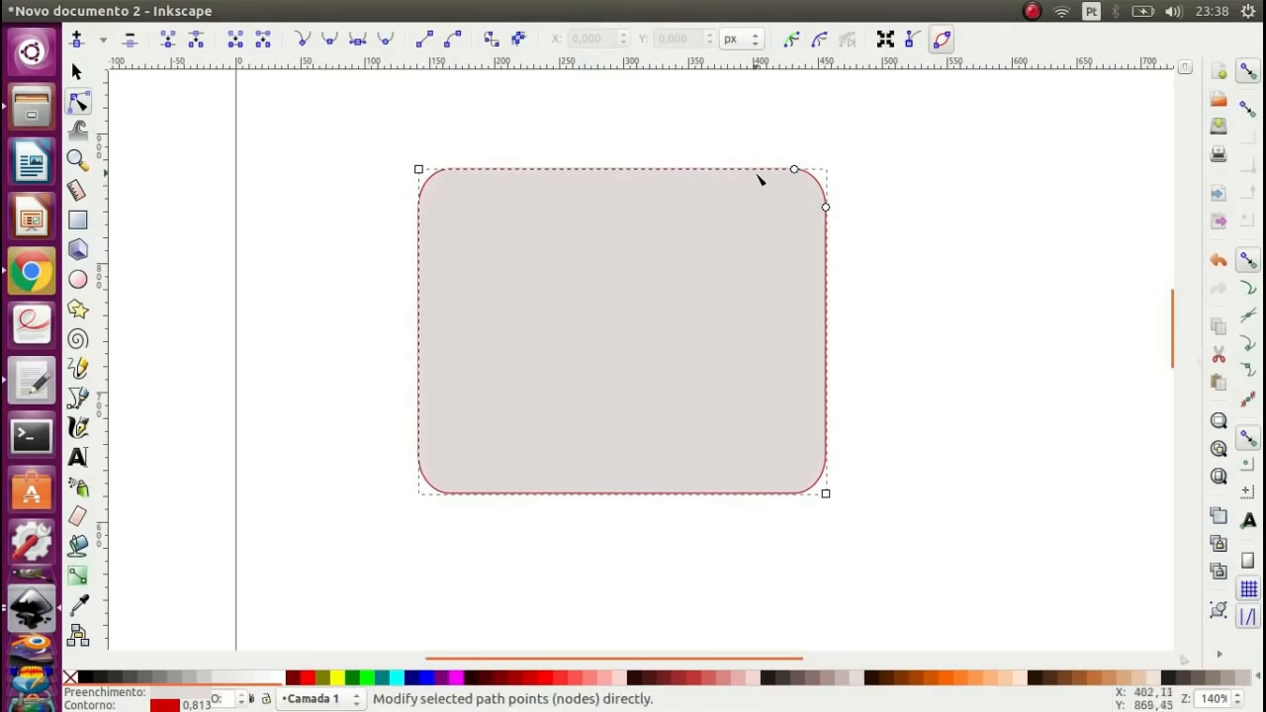
- Reset the rectangle's corners to sharp, then raise the Ry radius to about 24,7 px
left_click(79, 220)
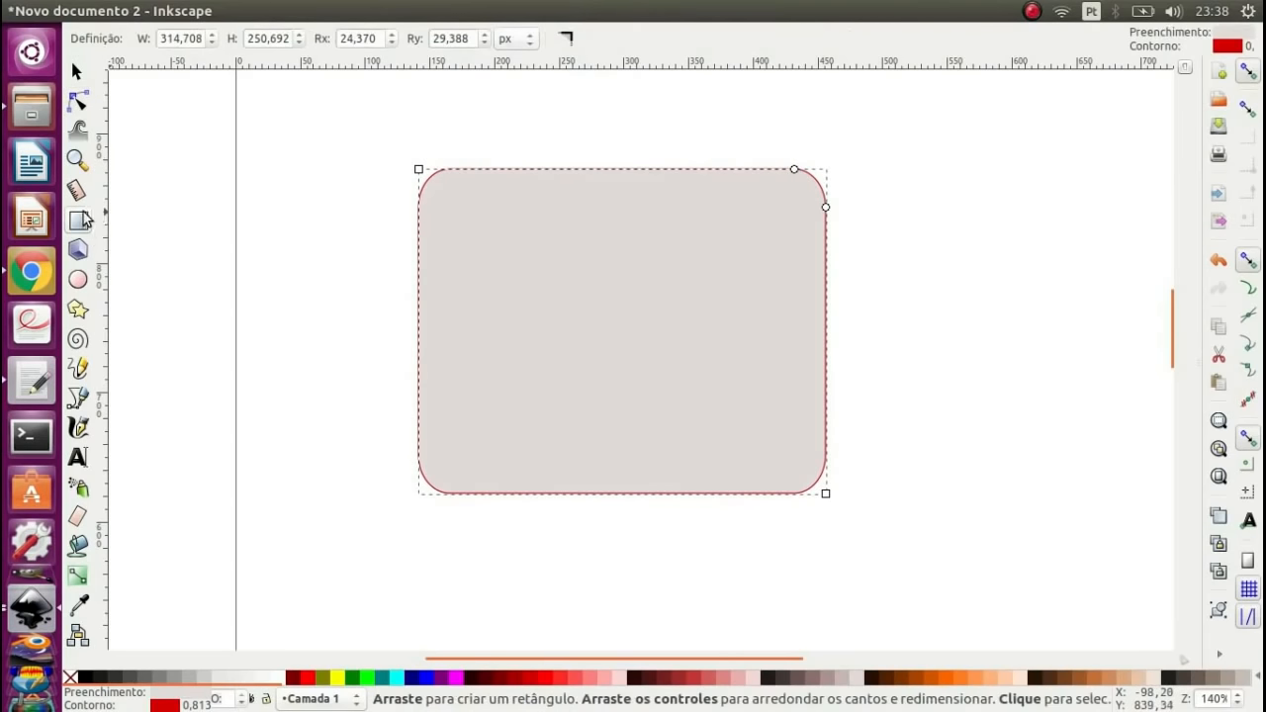
left_click(566, 39)
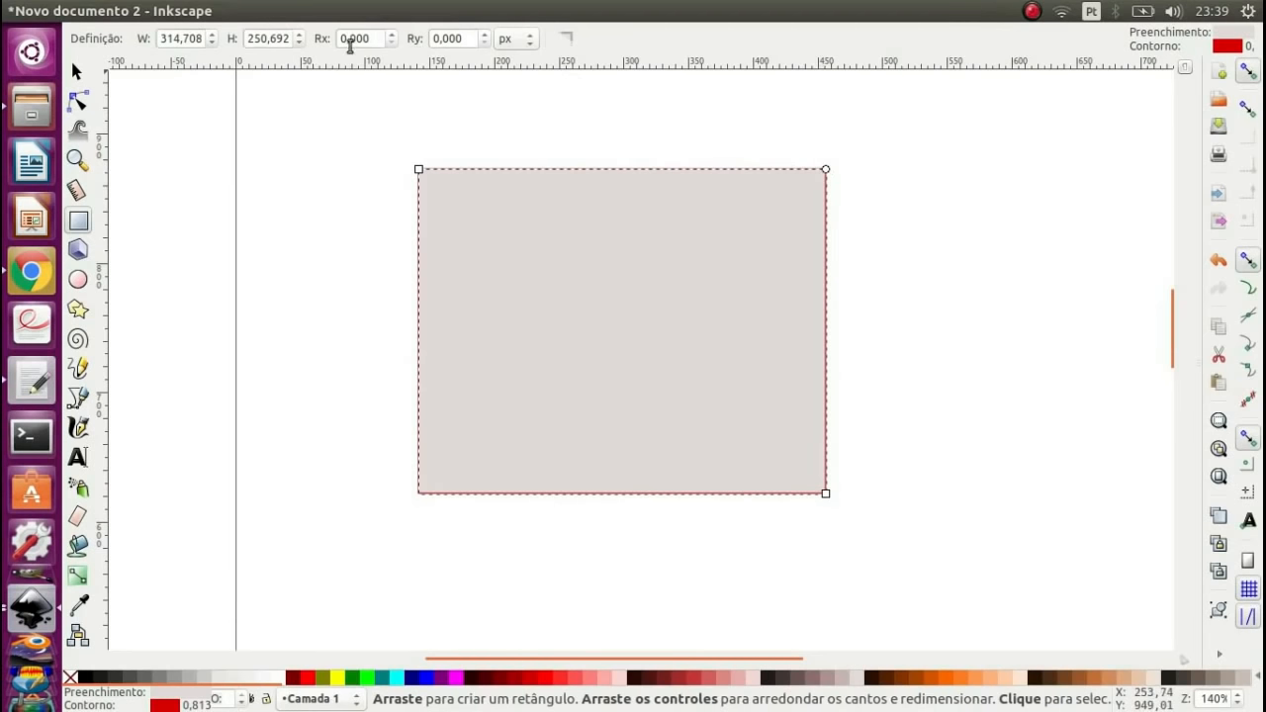
left_click(451, 38)
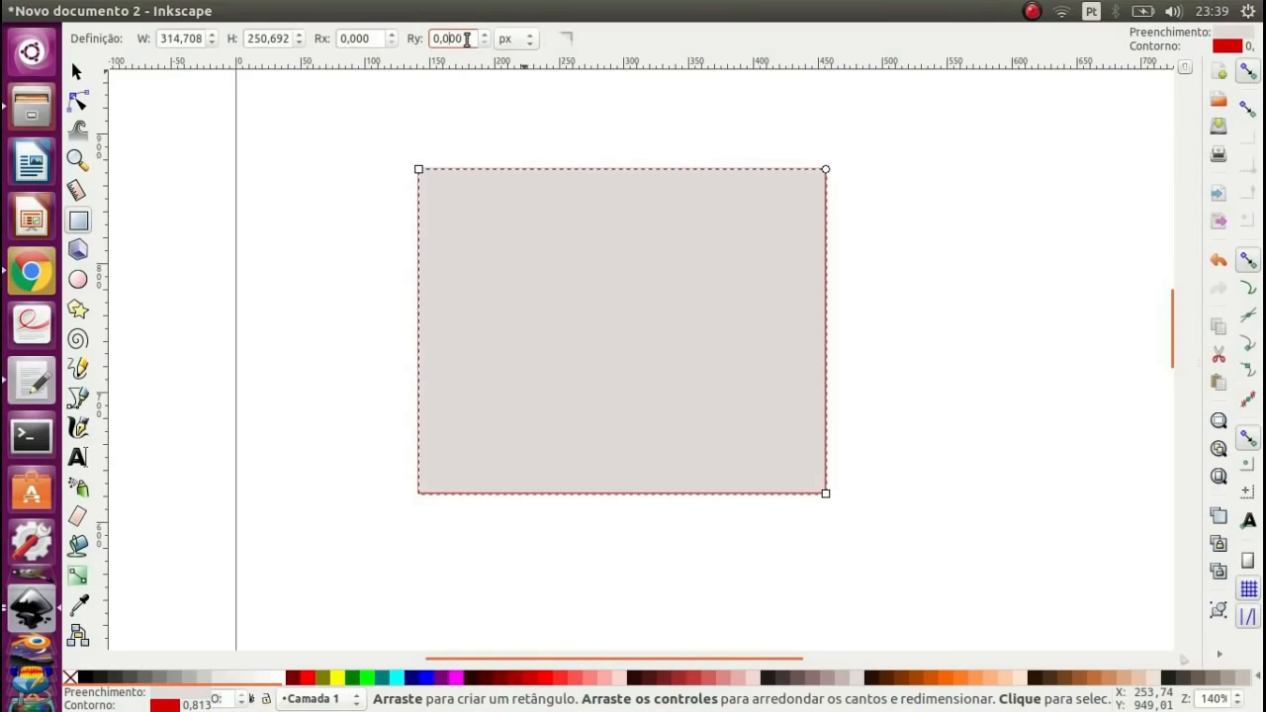
scroll(453, 38, "up", 20)
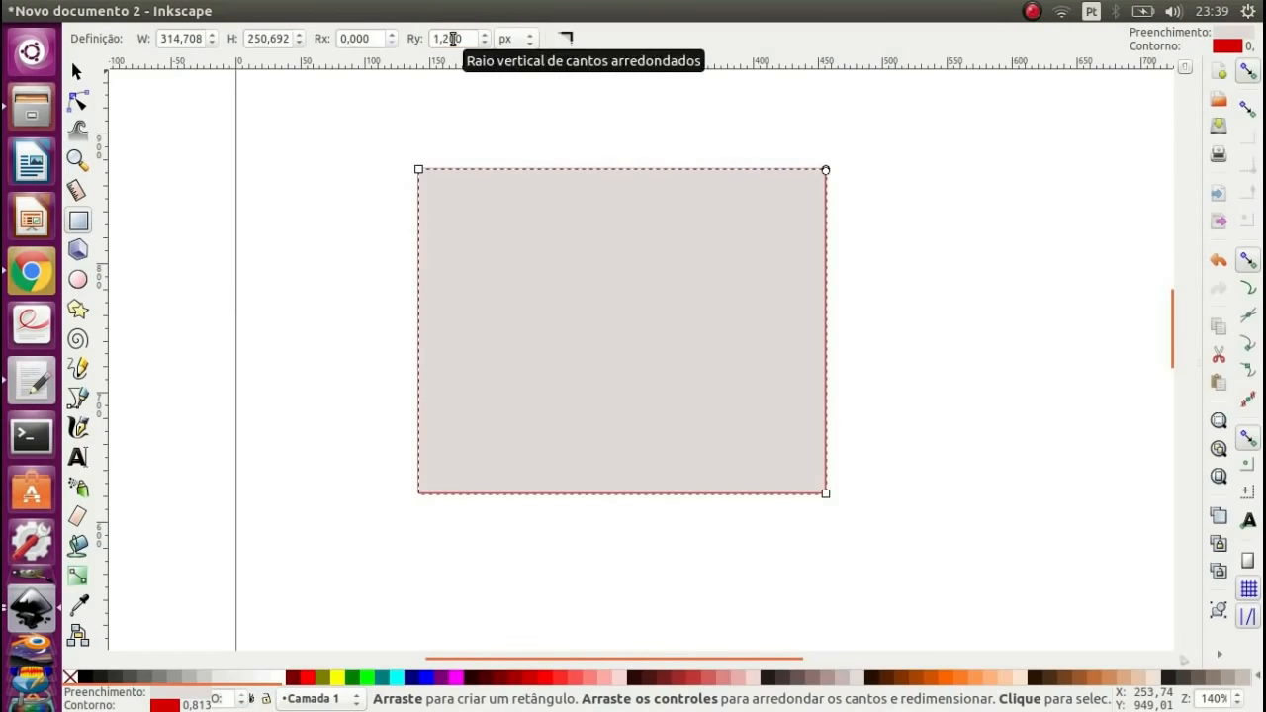
scroll(453, 39, "up", 20)
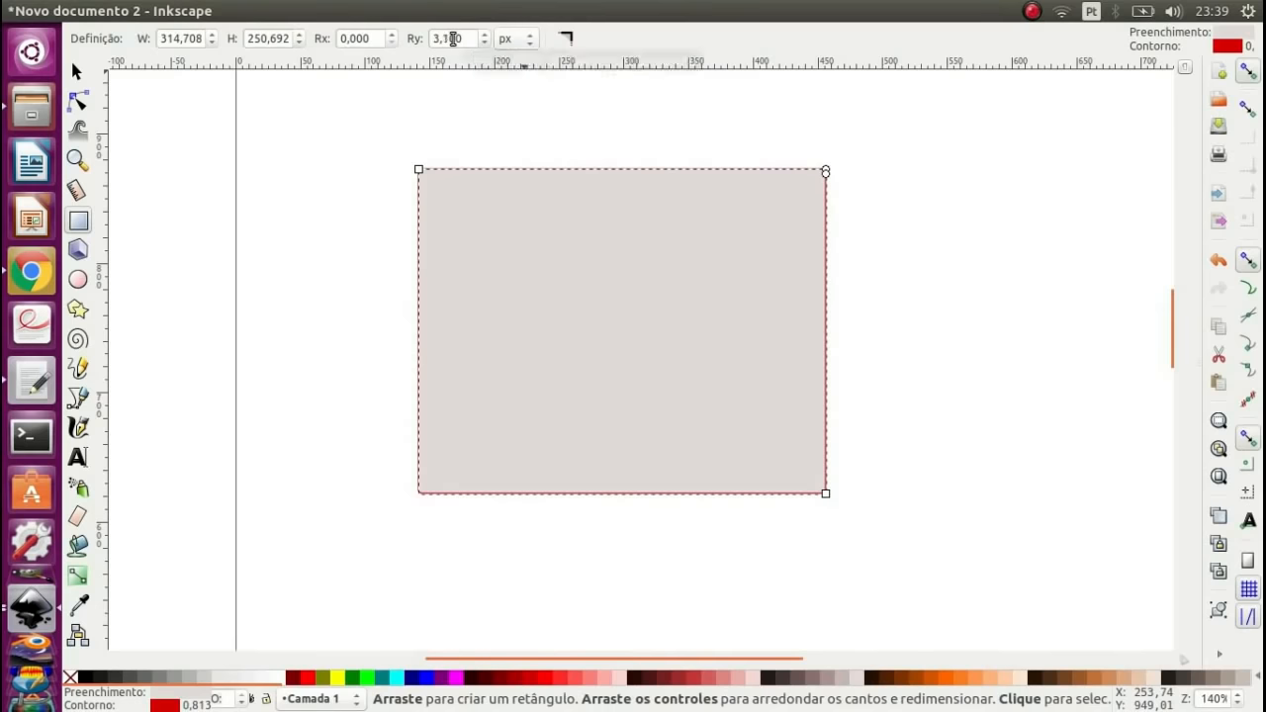
scroll(453, 39, "up", 20)
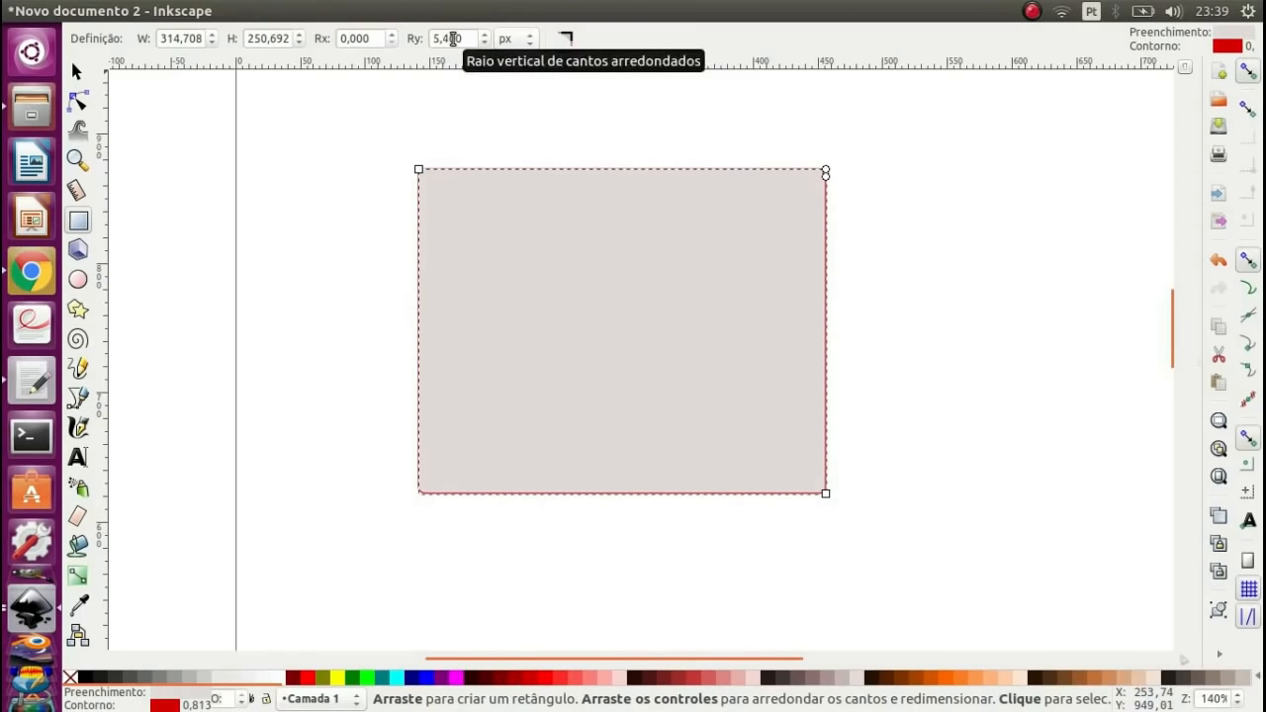
scroll(453, 39, "up", 16)
scroll(453, 38, "up", 20)
scroll(453, 39, "up", 20)
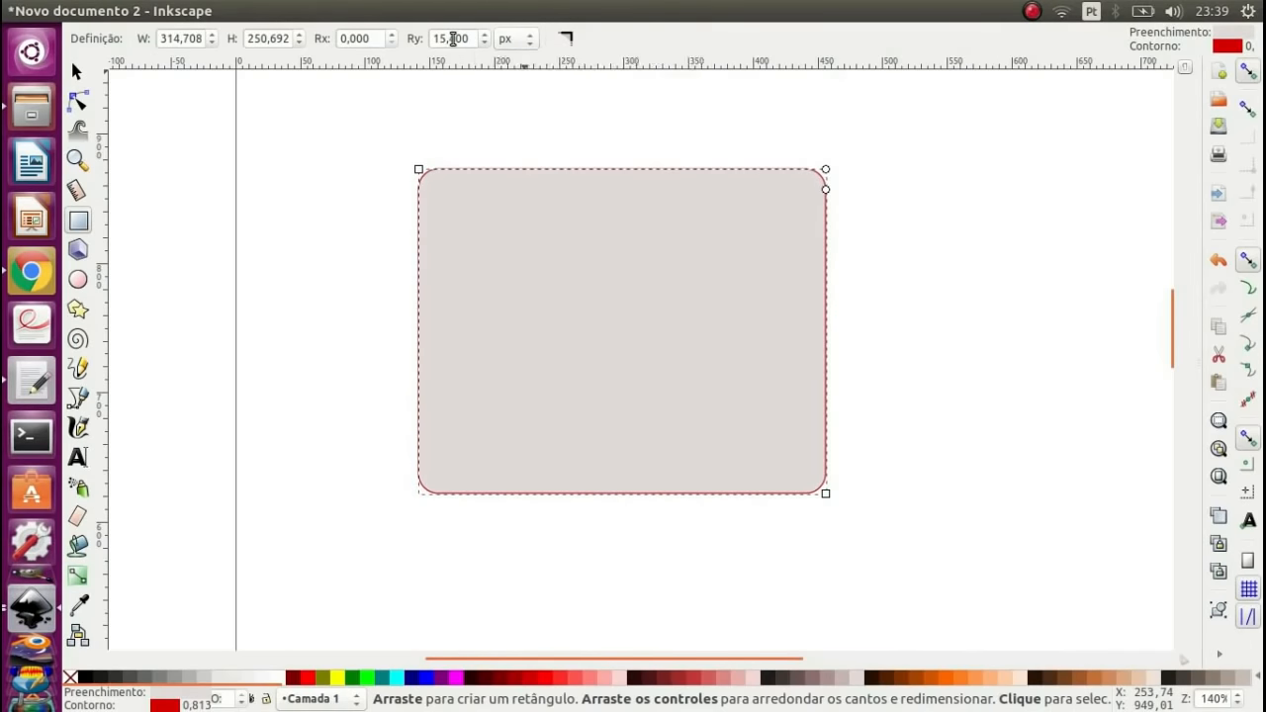
scroll(453, 39, "up", 3)
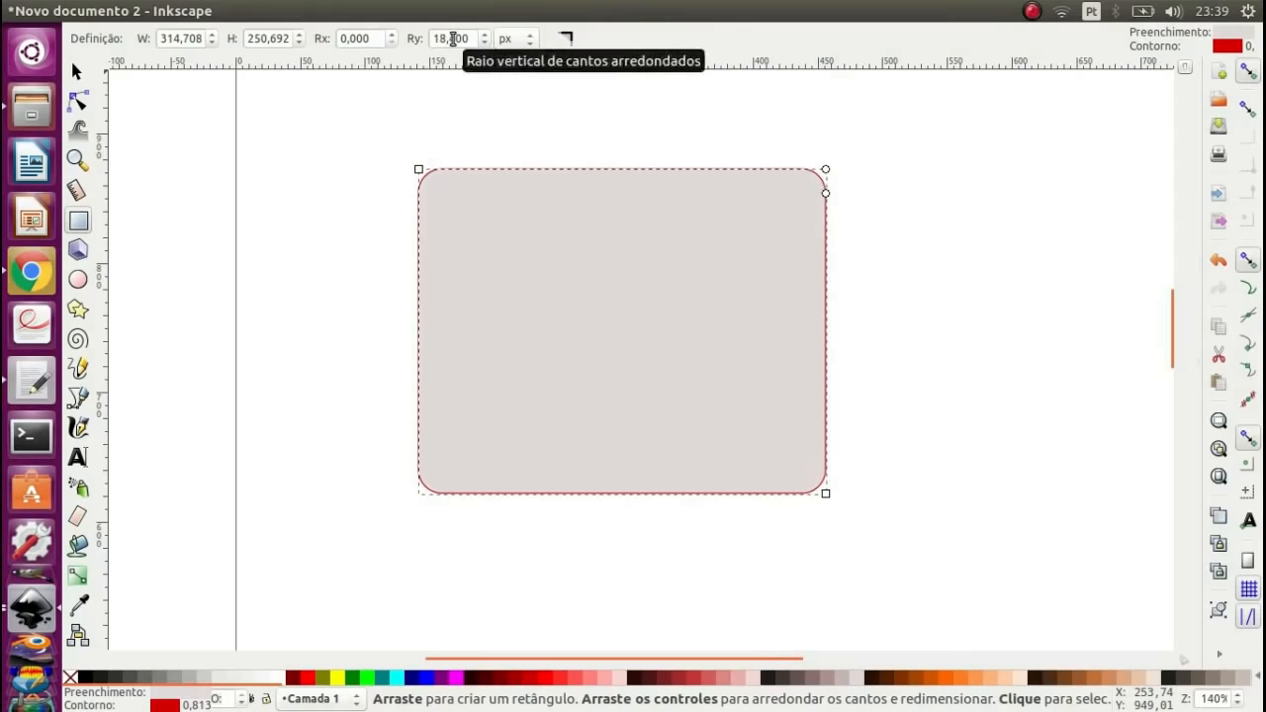
scroll(453, 39, "up", 20)
scroll(453, 38, "up", 5)
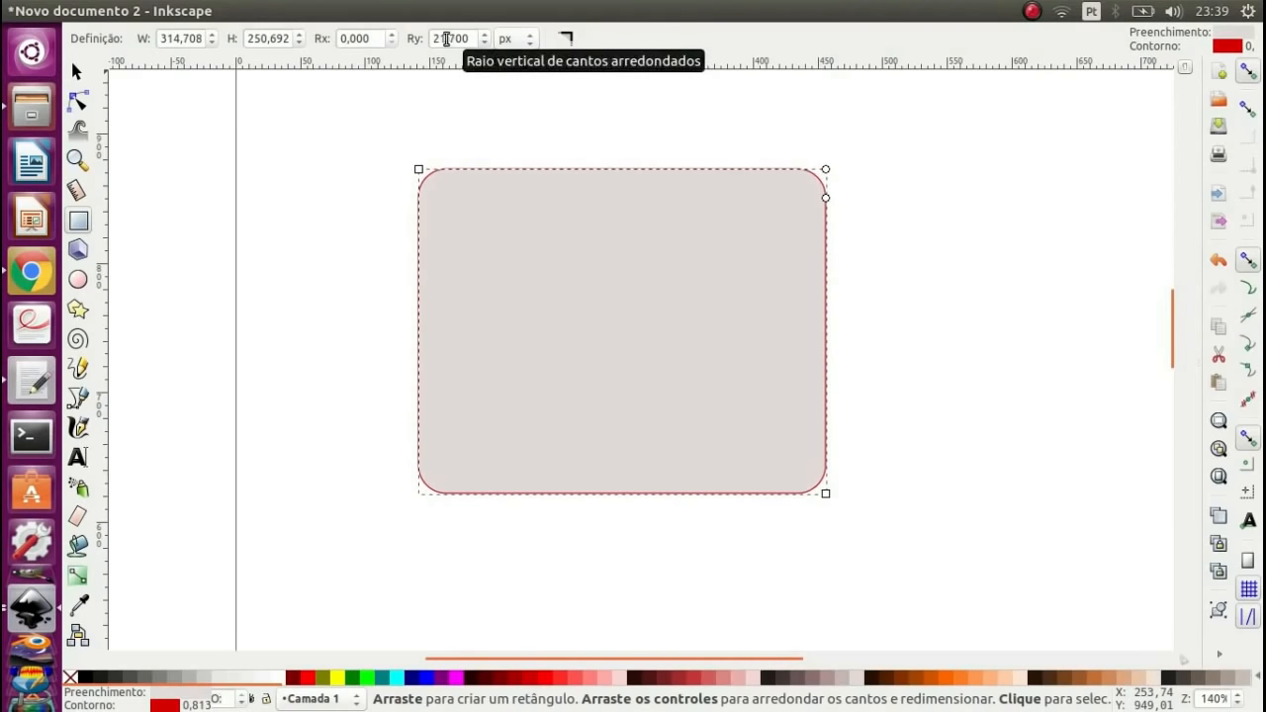
- Deselect the rectangle, zoom out to 70%, and open Document Properties from the Arquivo menu
left_click(78, 74)
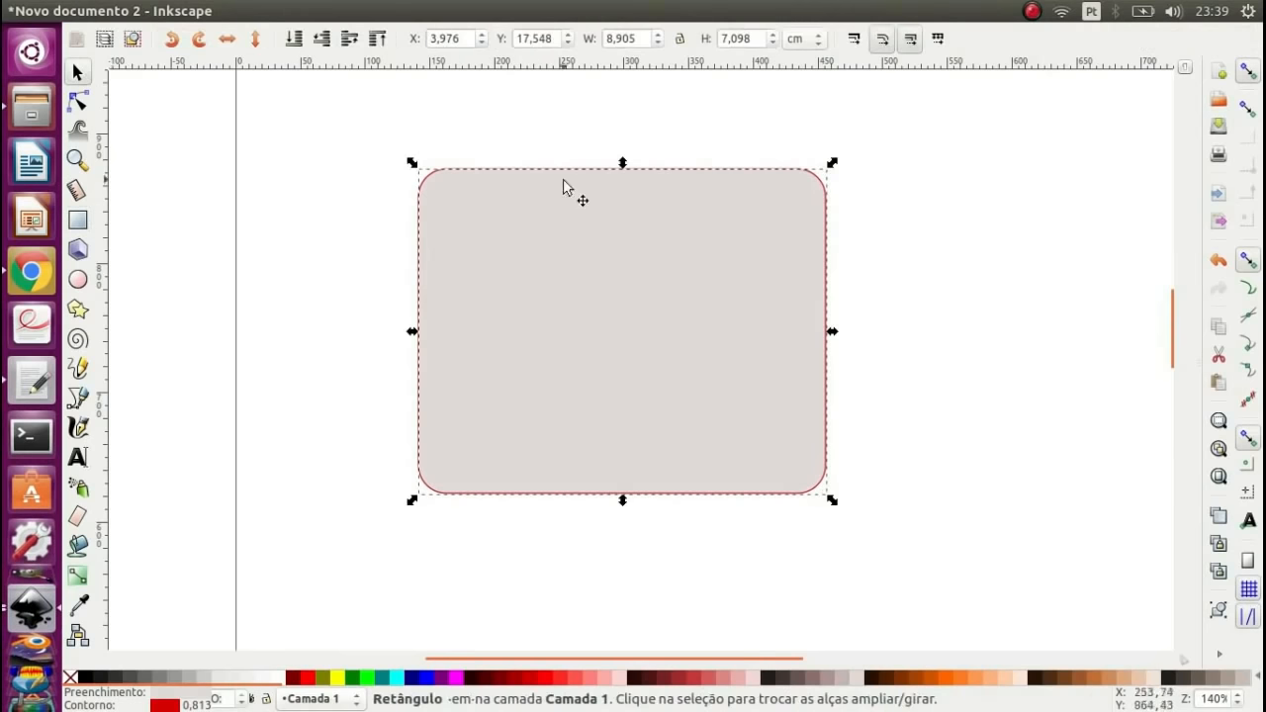
left_click(625, 140)
scroll(542, 259, "down", 2)
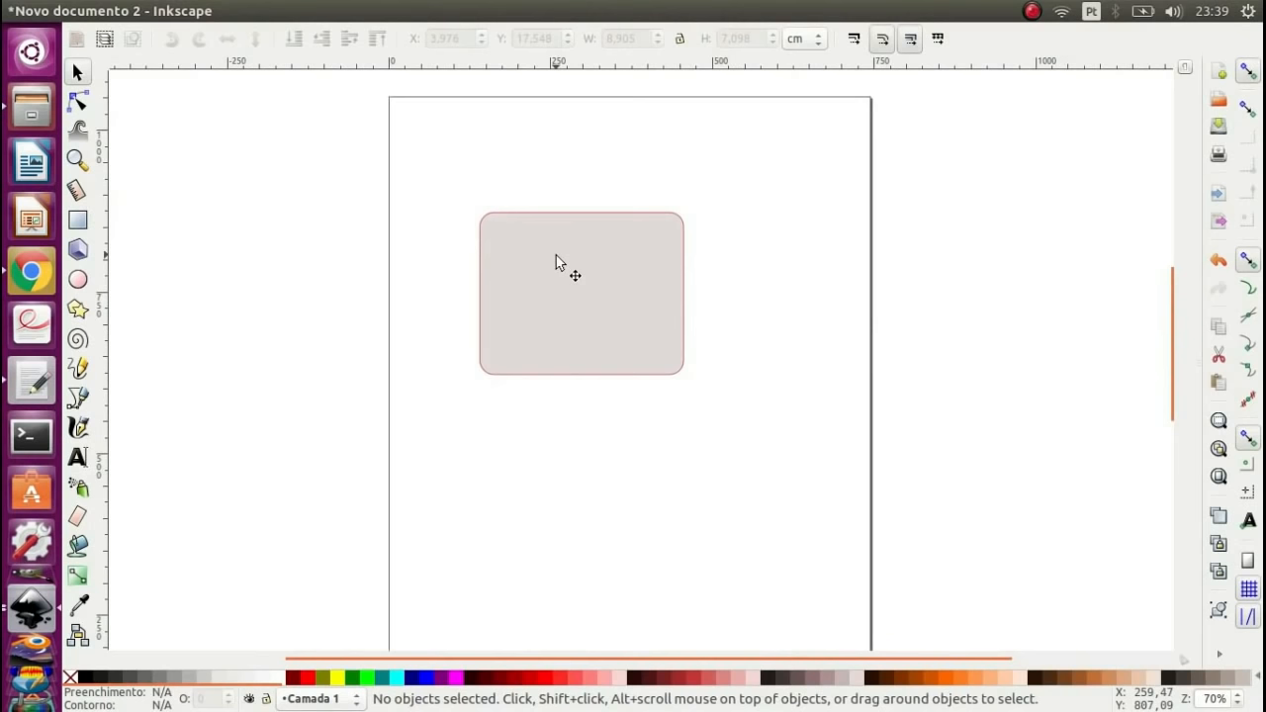
mouse_move(157, 18)
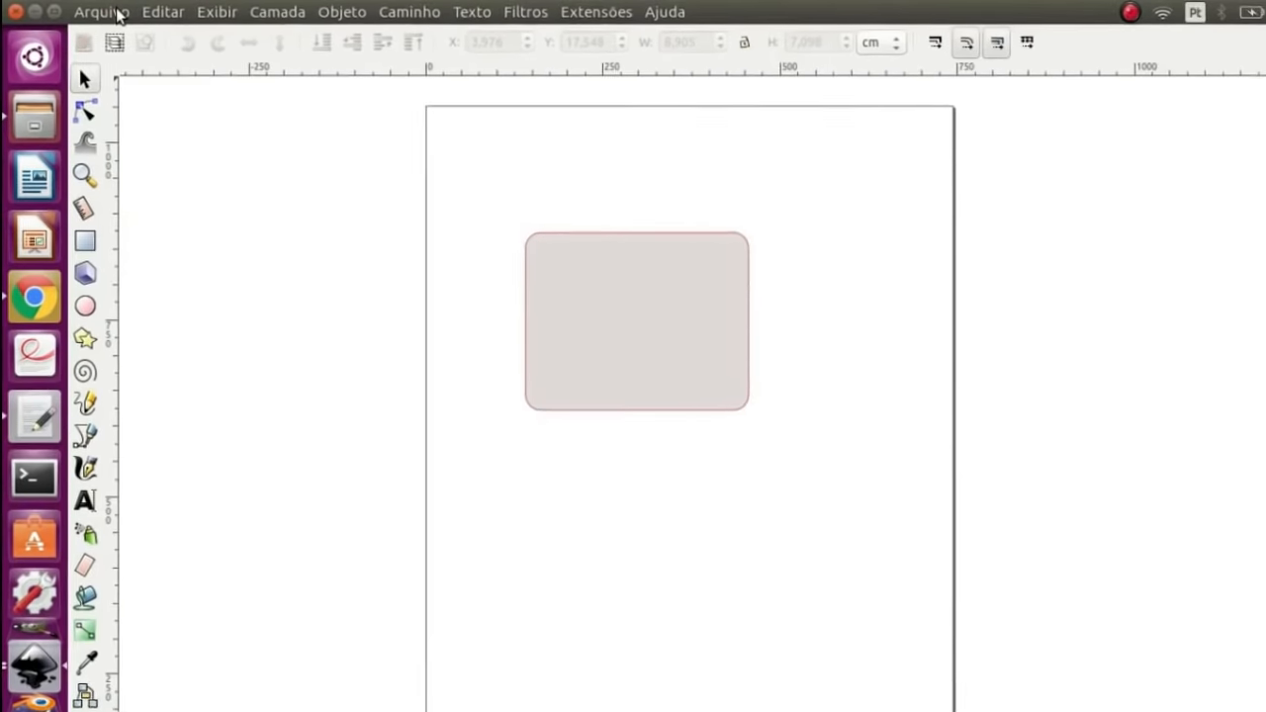
left_click(106, 12)
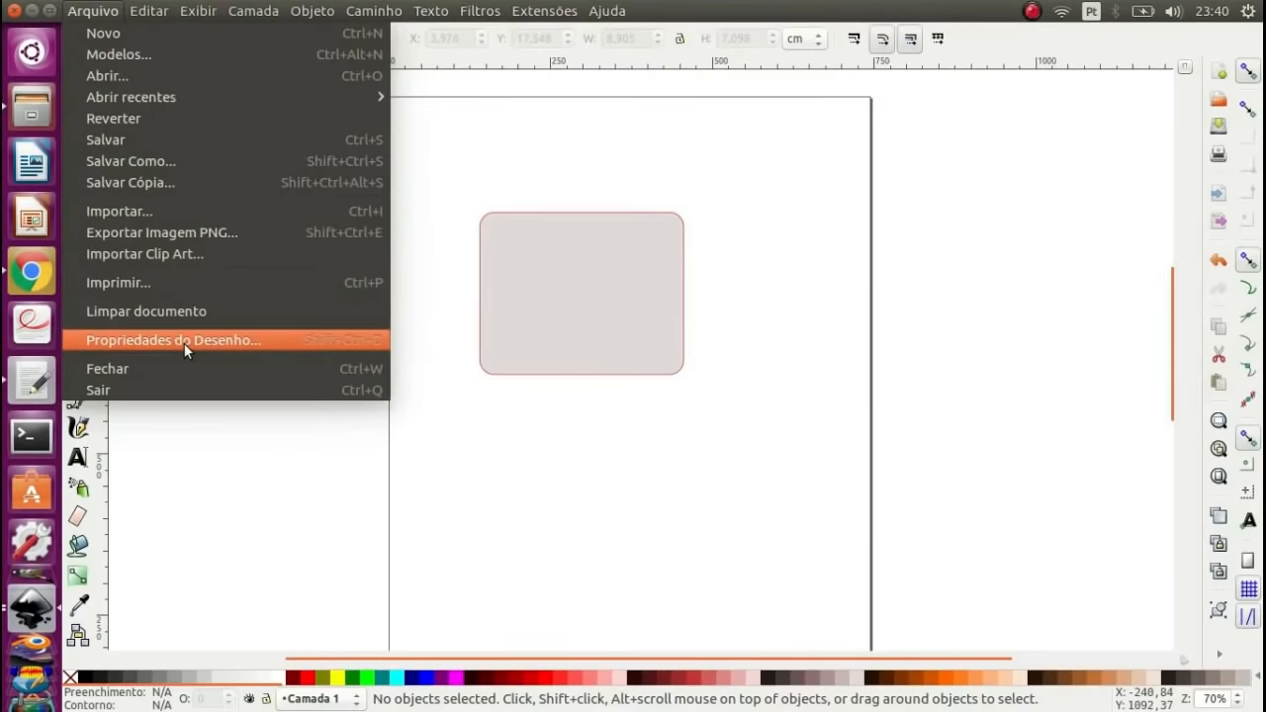
left_click(184, 343)
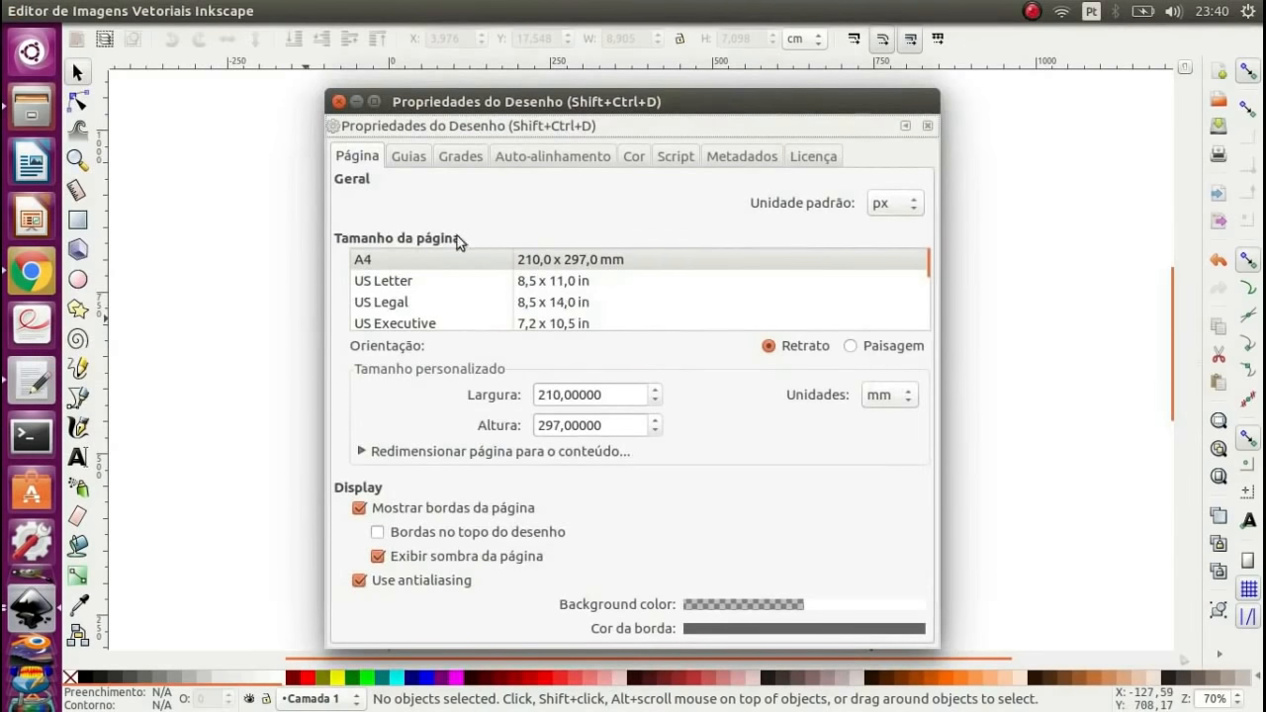
- Set the page size to US Letter, 8,5 × 11 in, after briefly trying A4
left_click_drag(627, 107, 631, 91)
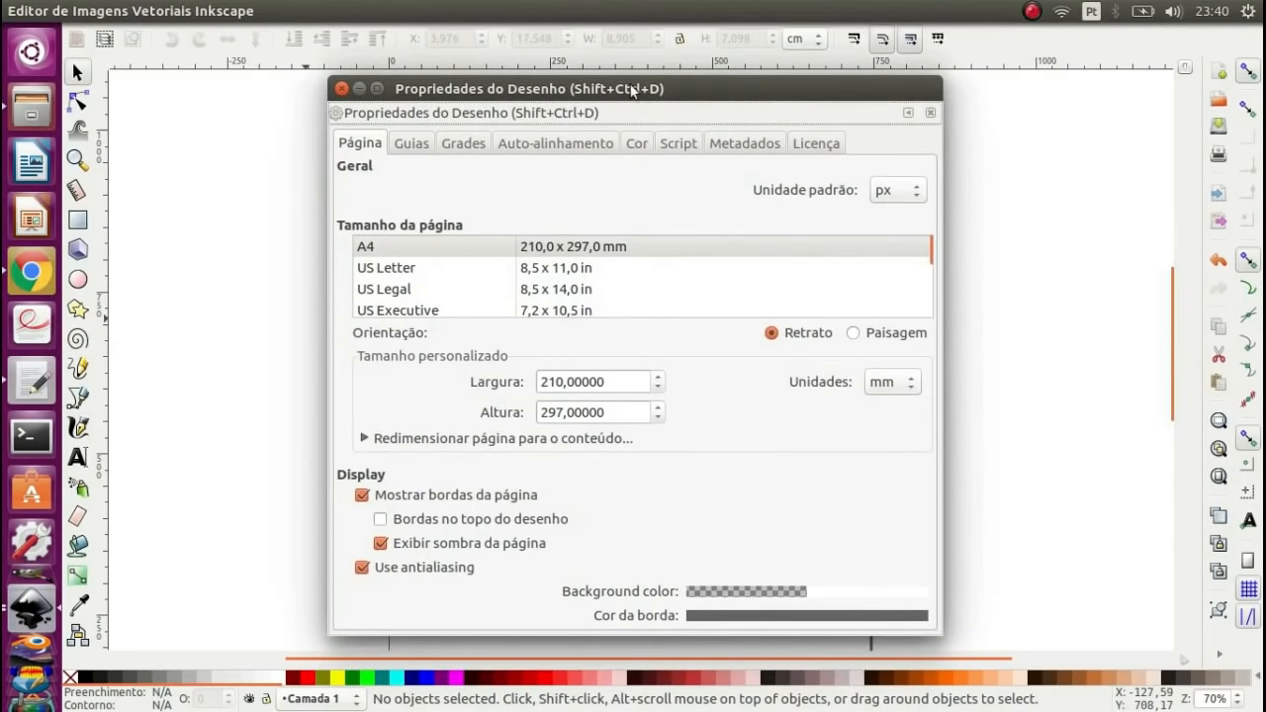
left_click(403, 276)
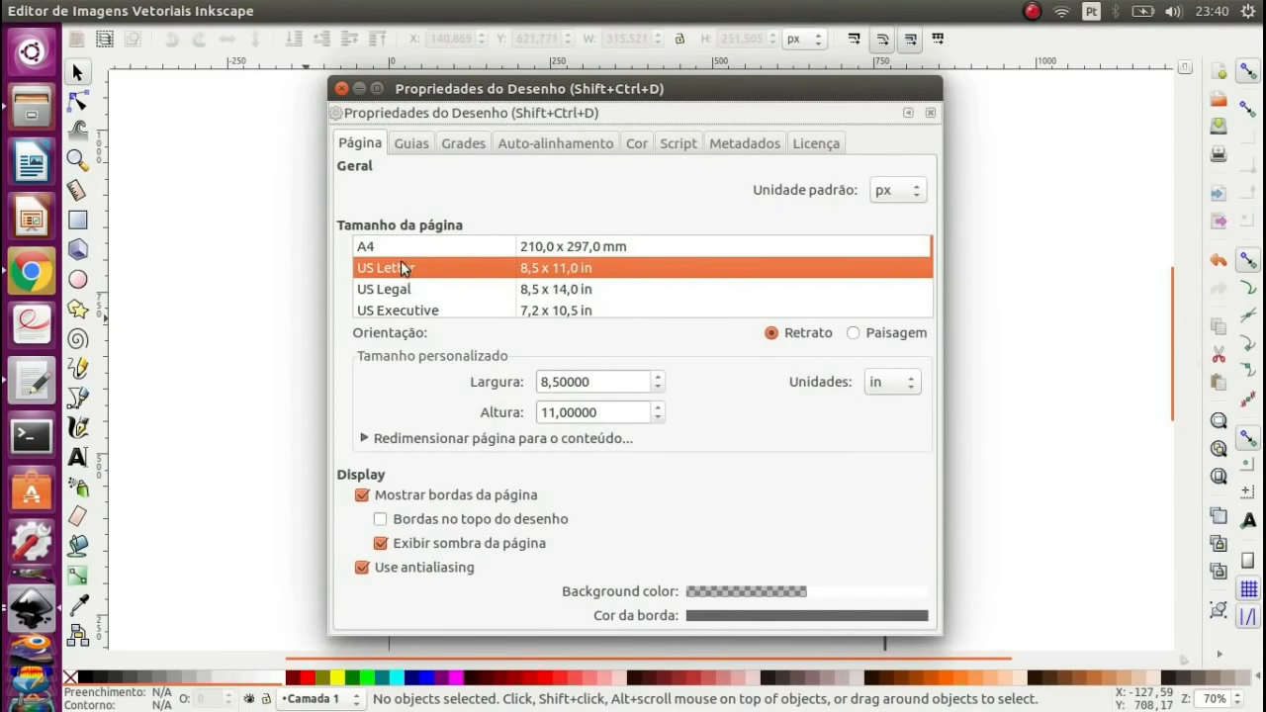
left_click(400, 247)
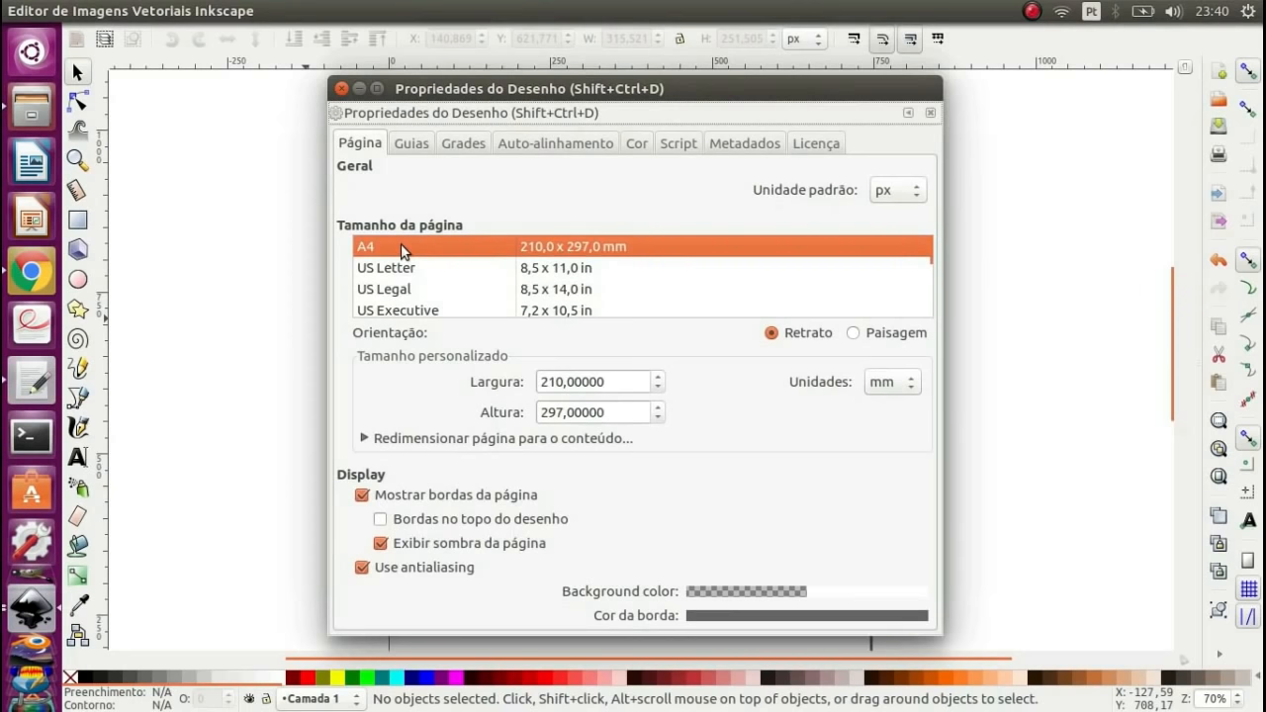
left_click(404, 268)
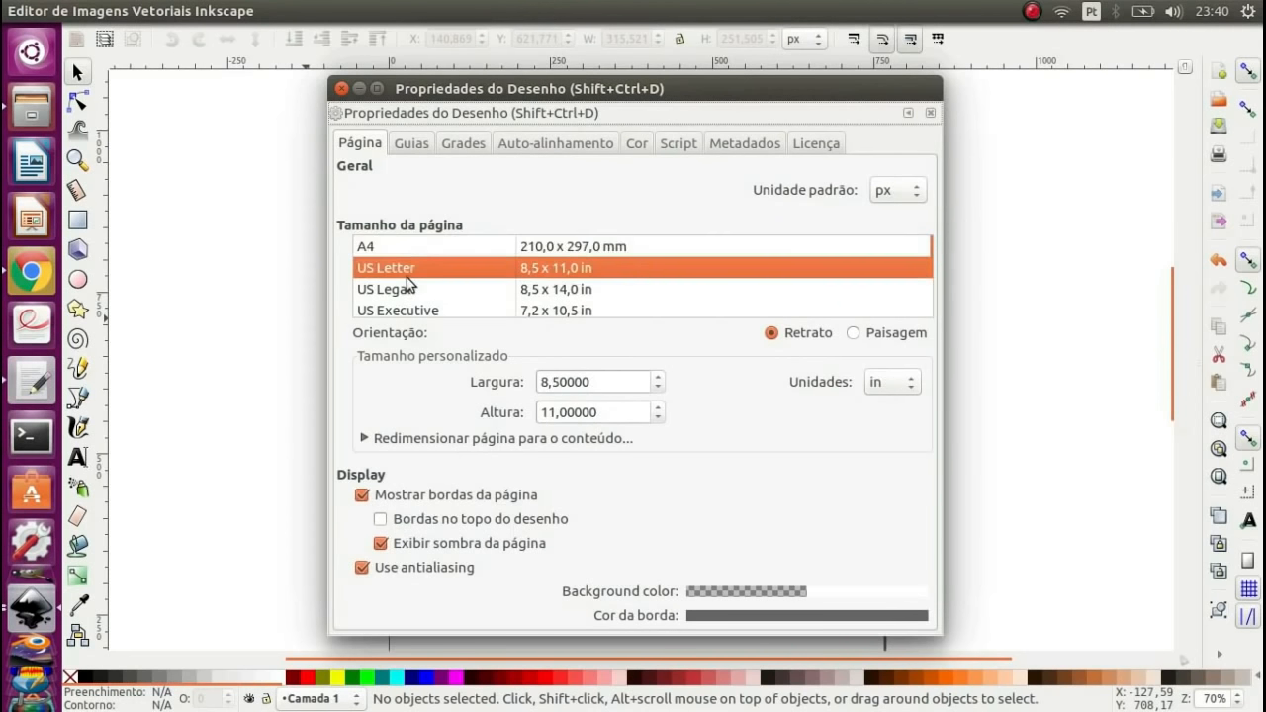
scroll(407, 277, "down", 3)
scroll(406, 277, "down", 5)
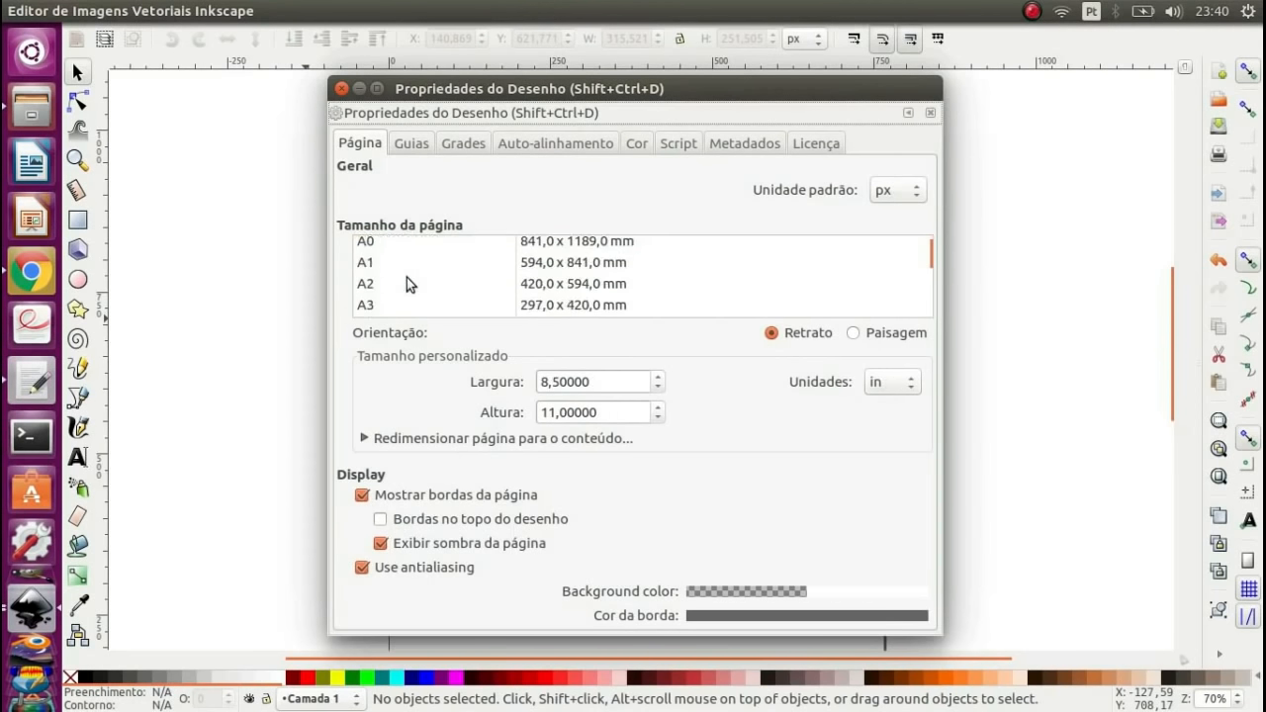
scroll(406, 277, "down", 6)
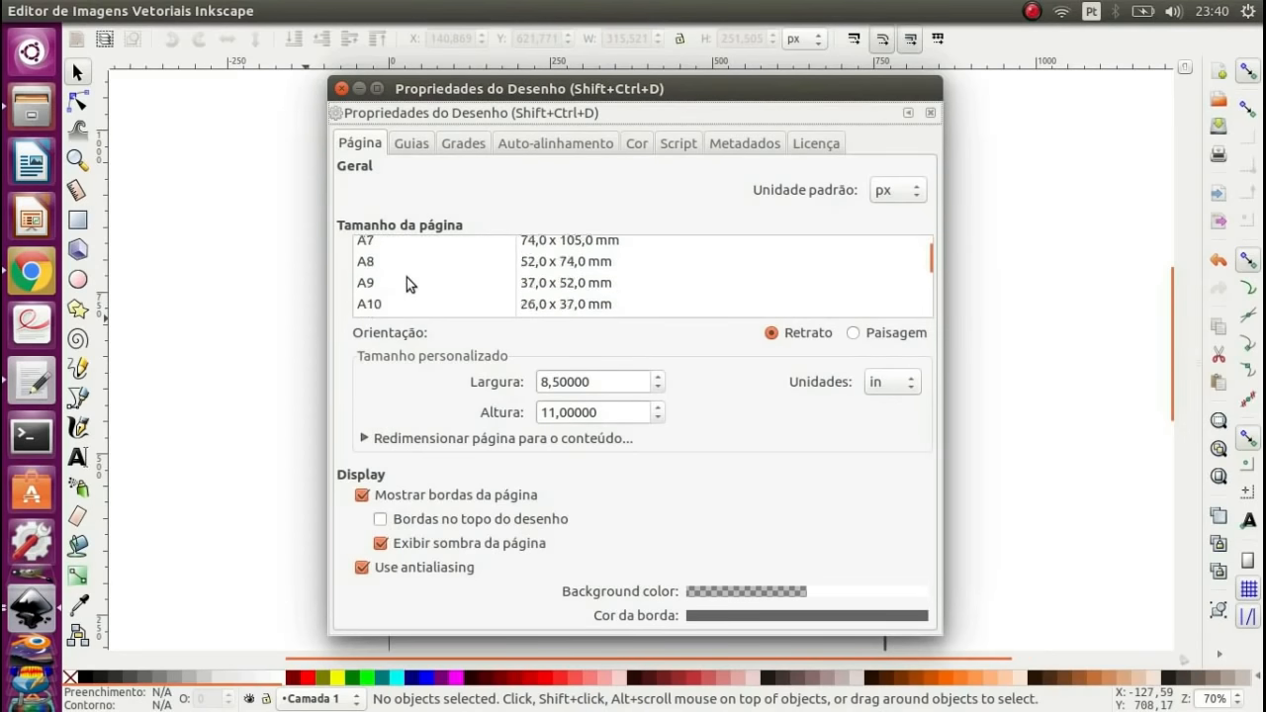
scroll(407, 277, "down", 6)
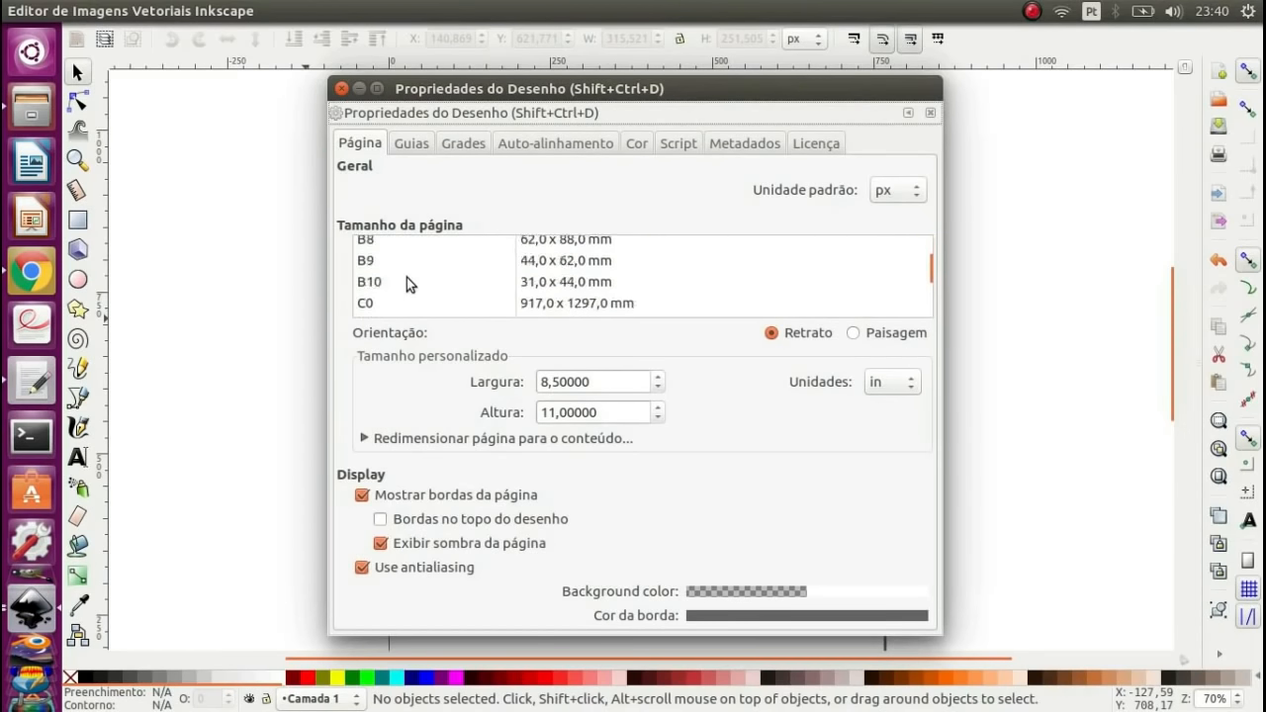
scroll(407, 277, "down", 7)
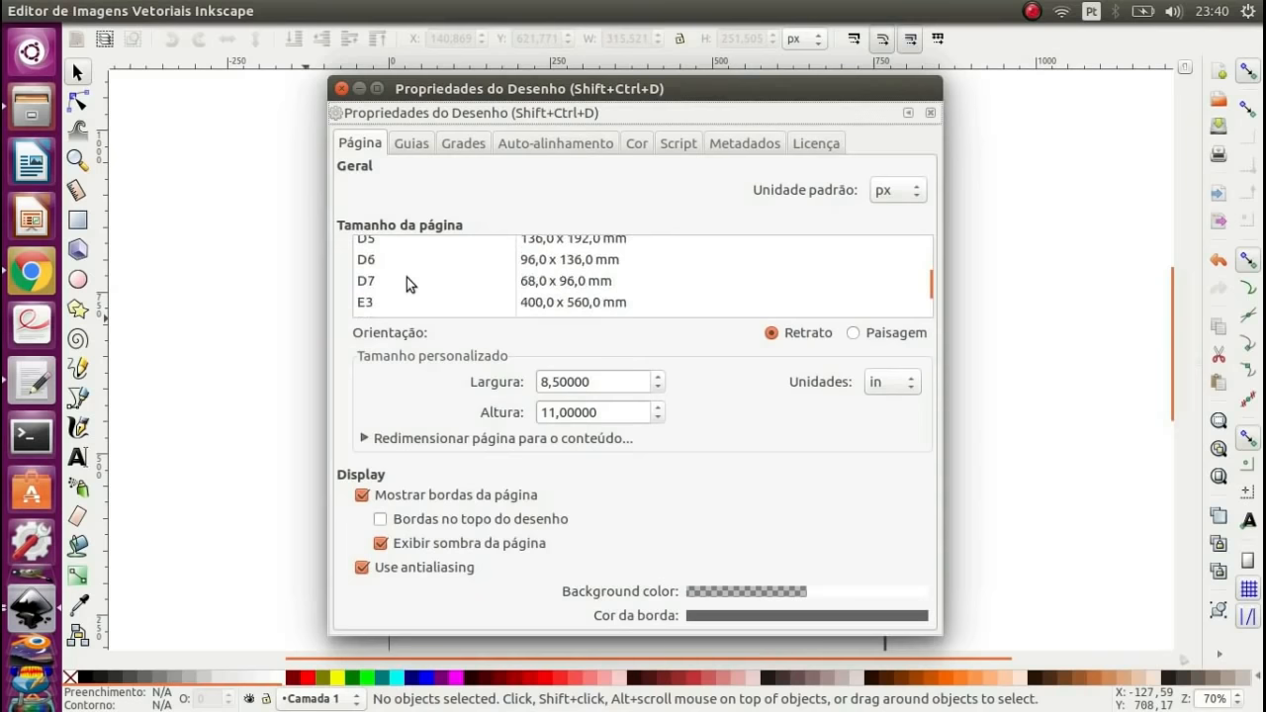
scroll(407, 278, "down", 3)
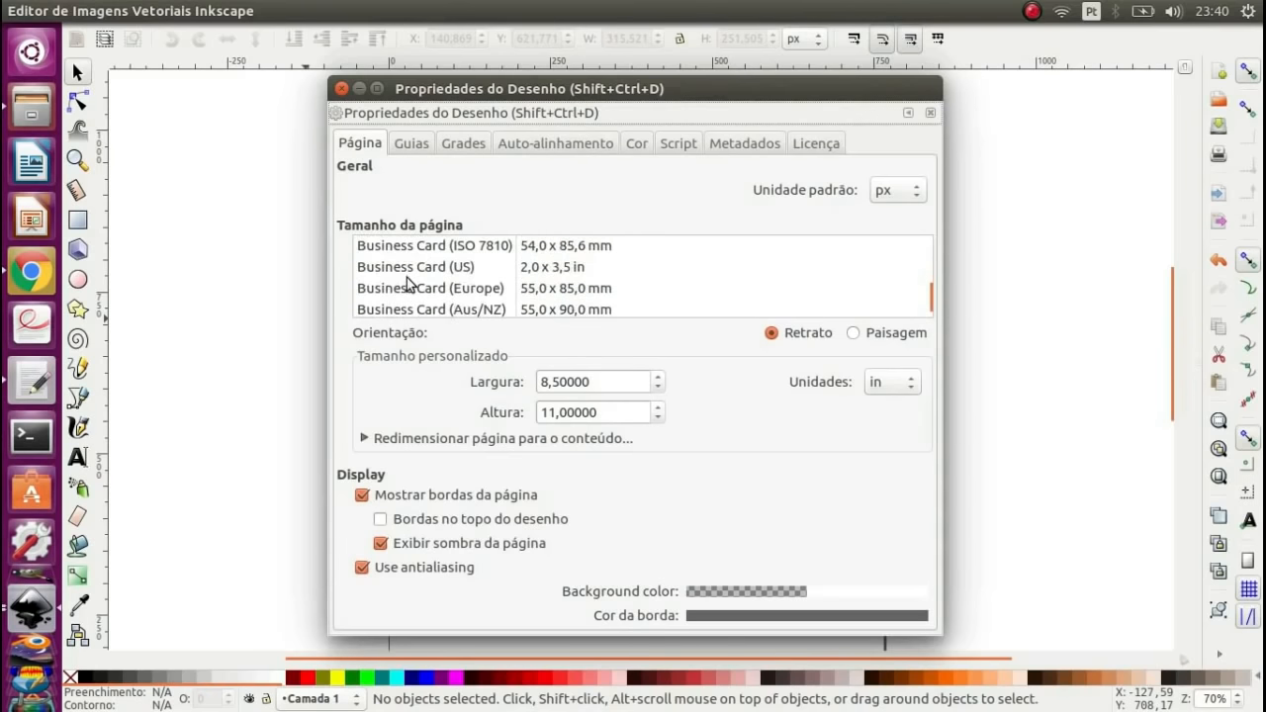
- Try landscape, keep portrait orientation, and look over the Guides and Grids settings
left_click(854, 334)
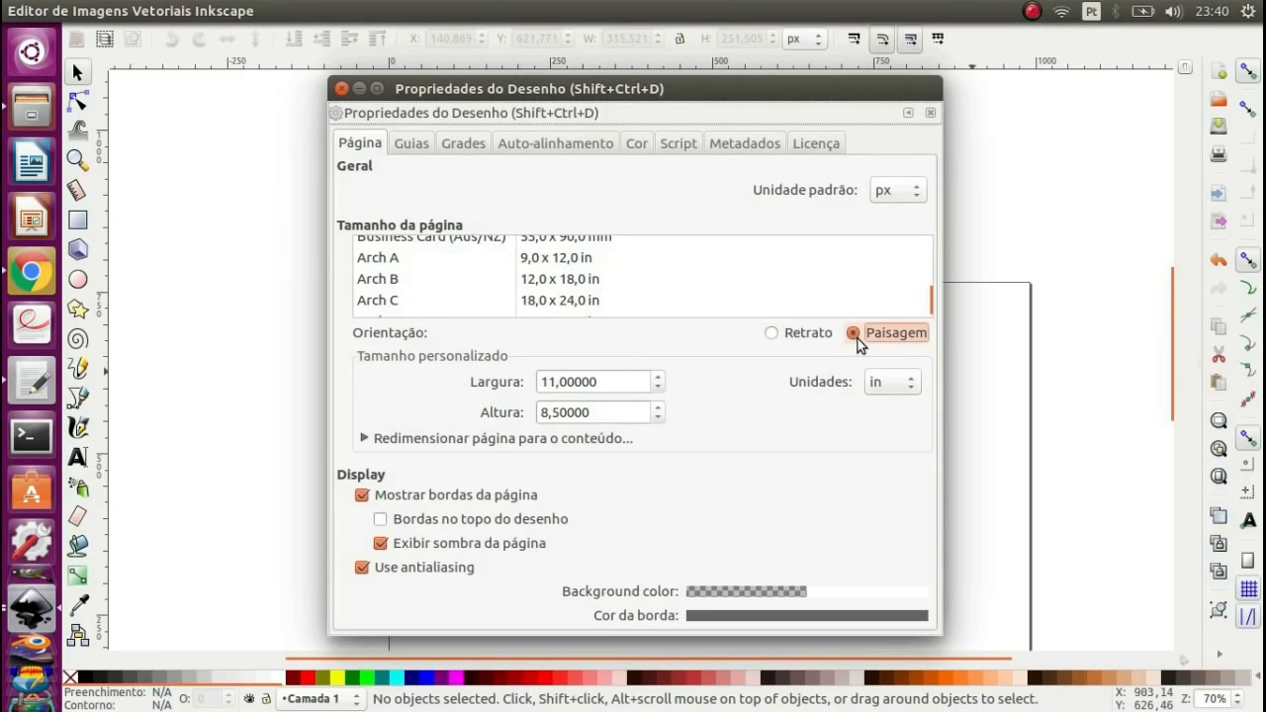
left_click(797, 332)
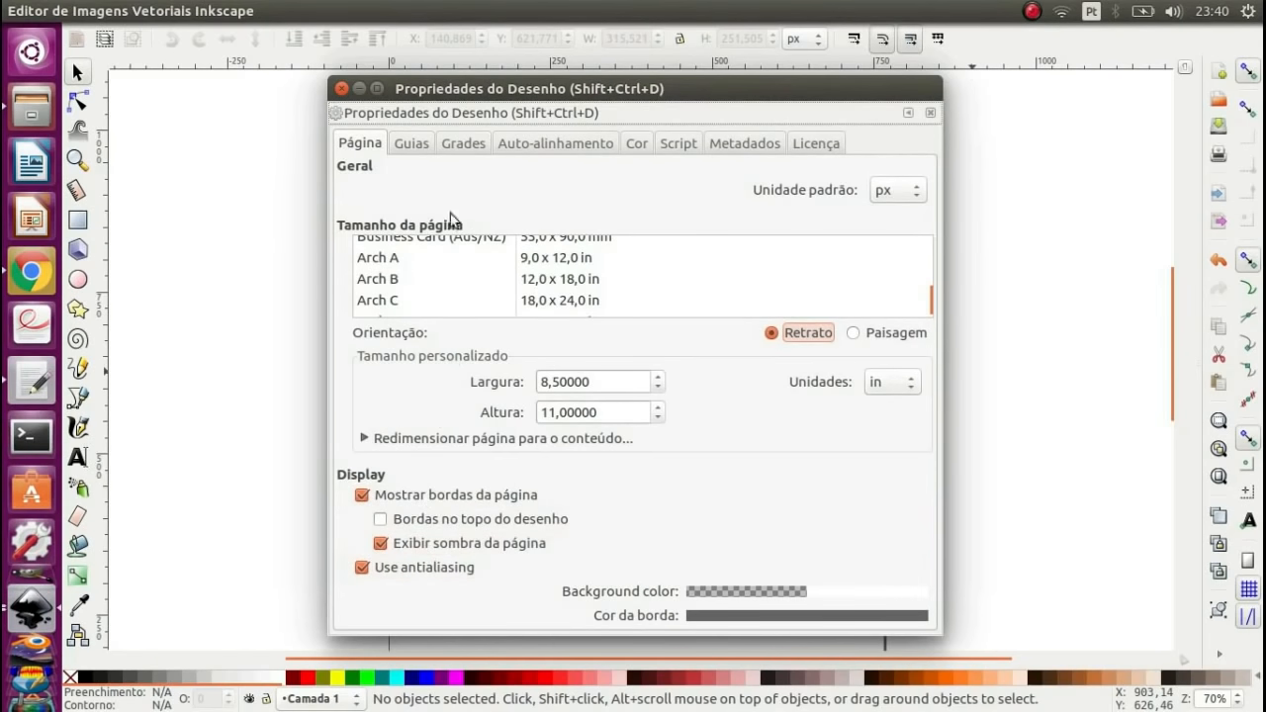
left_click(411, 146)
left_click(477, 145)
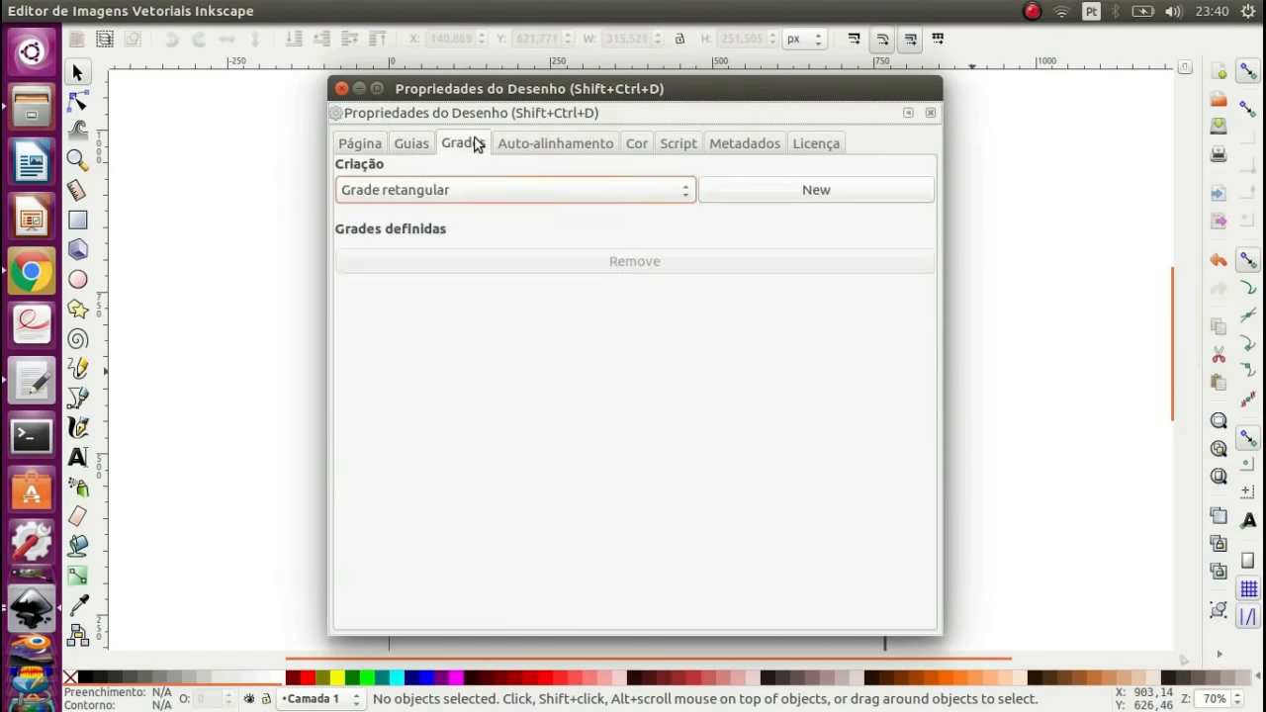
- Lower the Alinhar à objetos snap threshold from 20 to 2, then close Propriedades do Desenho
left_click(541, 141)
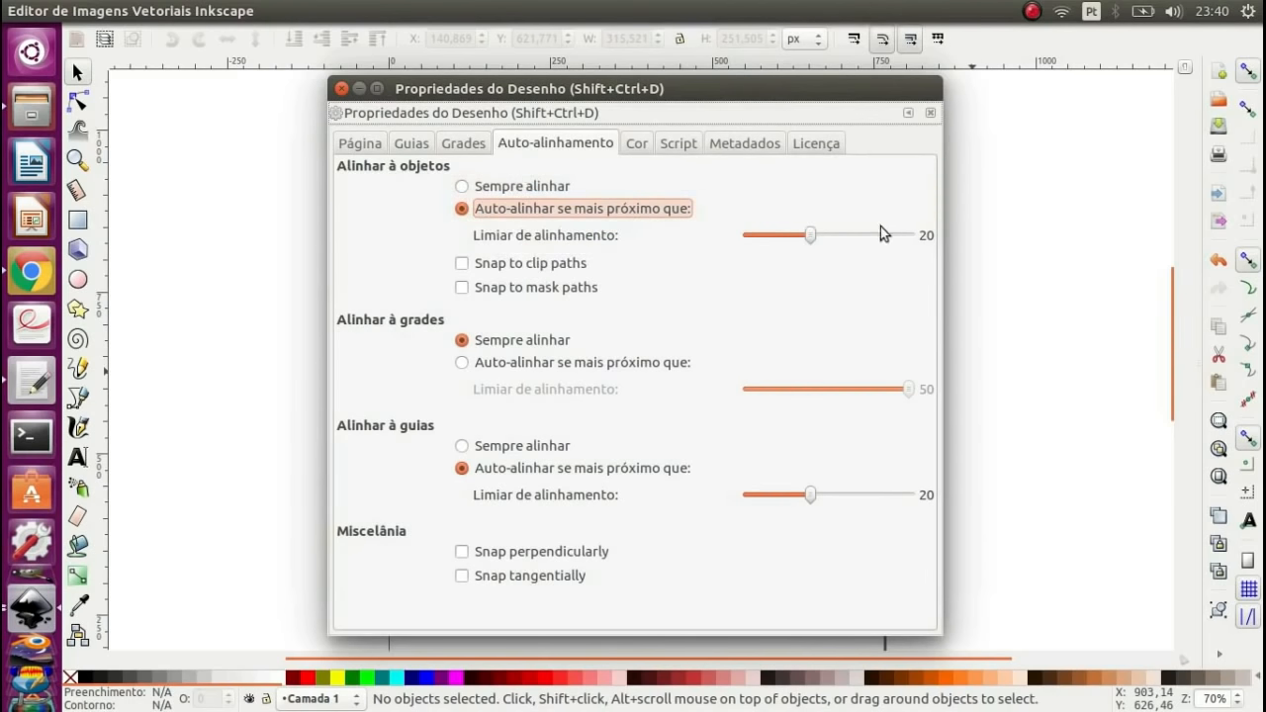
left_click_drag(808, 237, 749, 234)
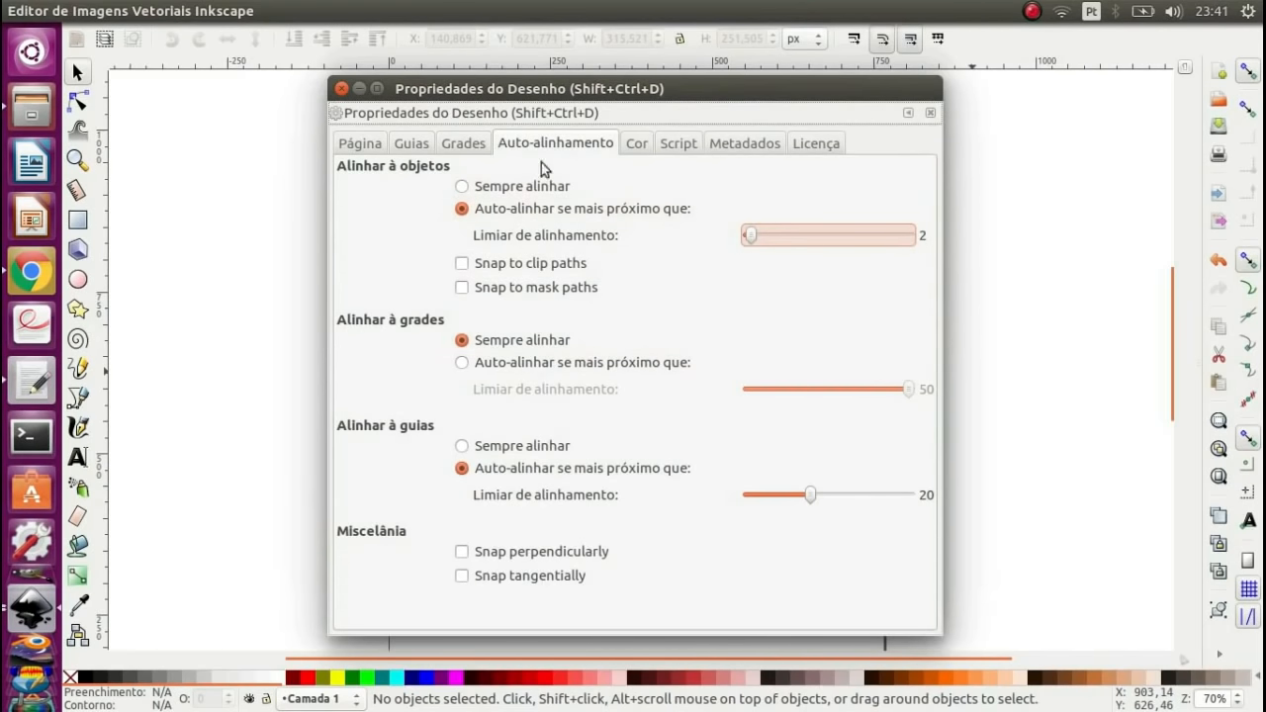
left_click(341, 88)
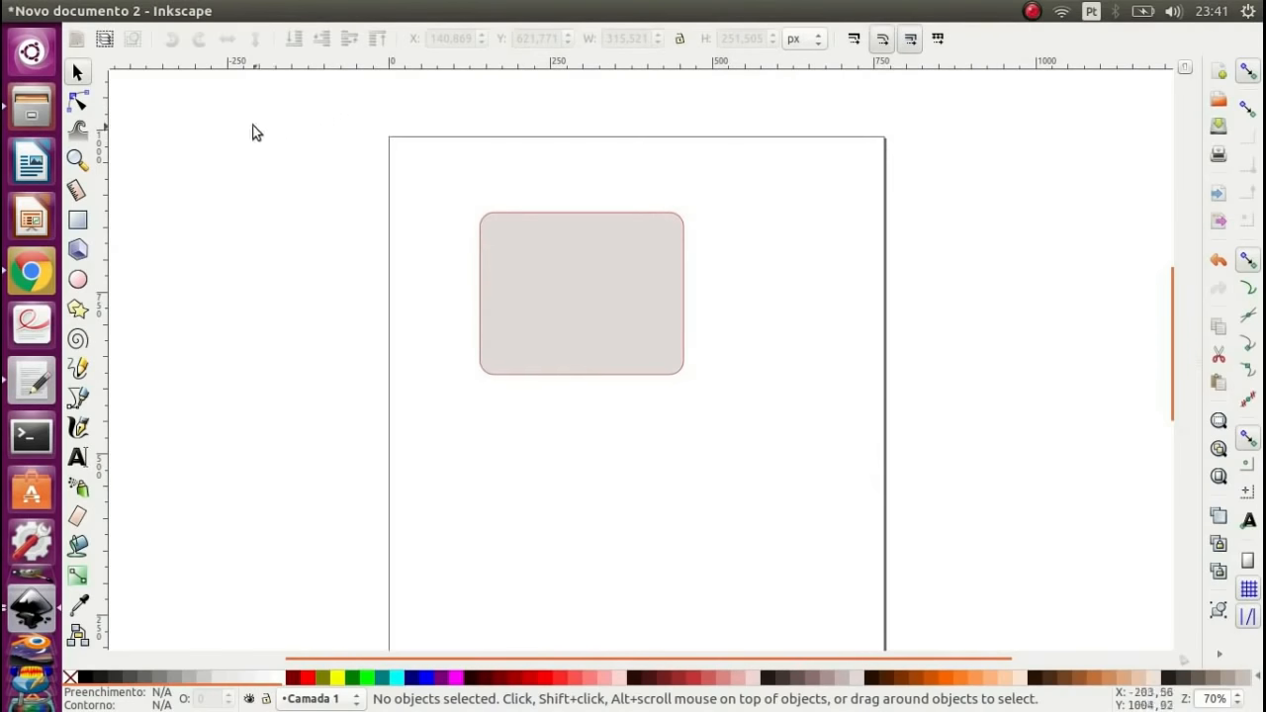
- Set Exibir > Modo de visualização to Aramado so the rectangle shows as a wireframe
mouse_move(108, 8)
left_click(146, 11)
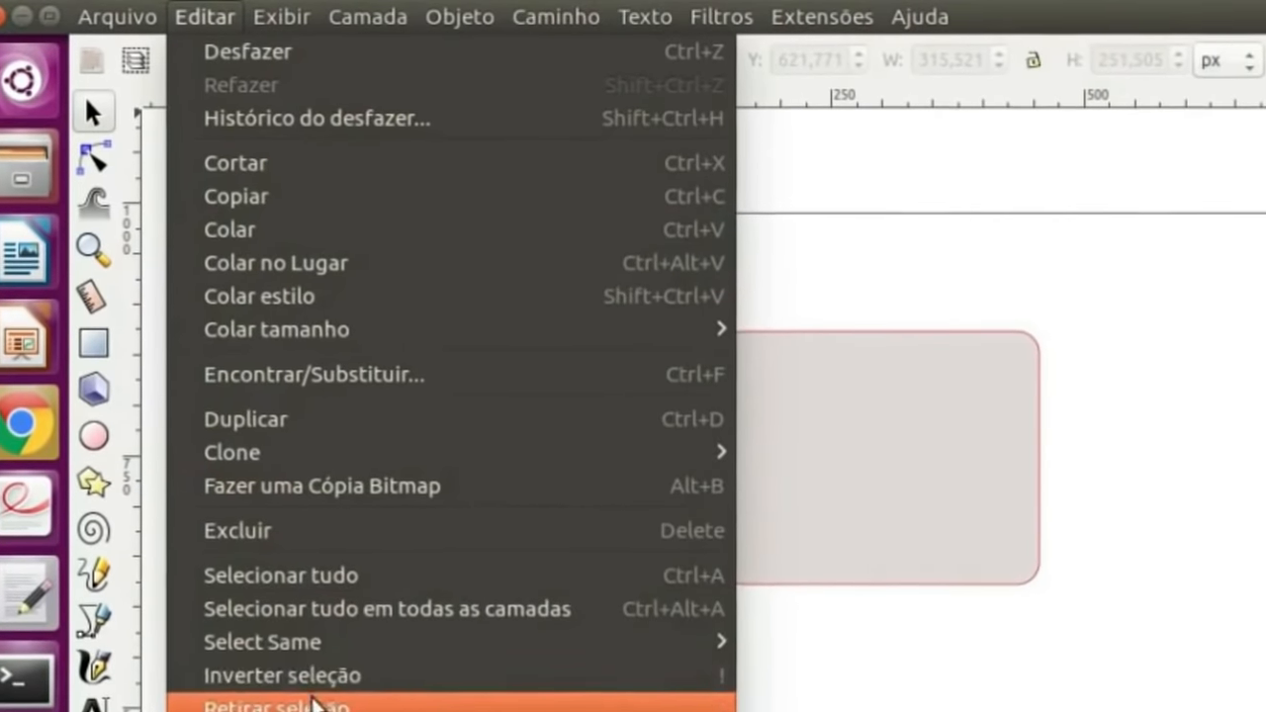
mouse_move(277, 19)
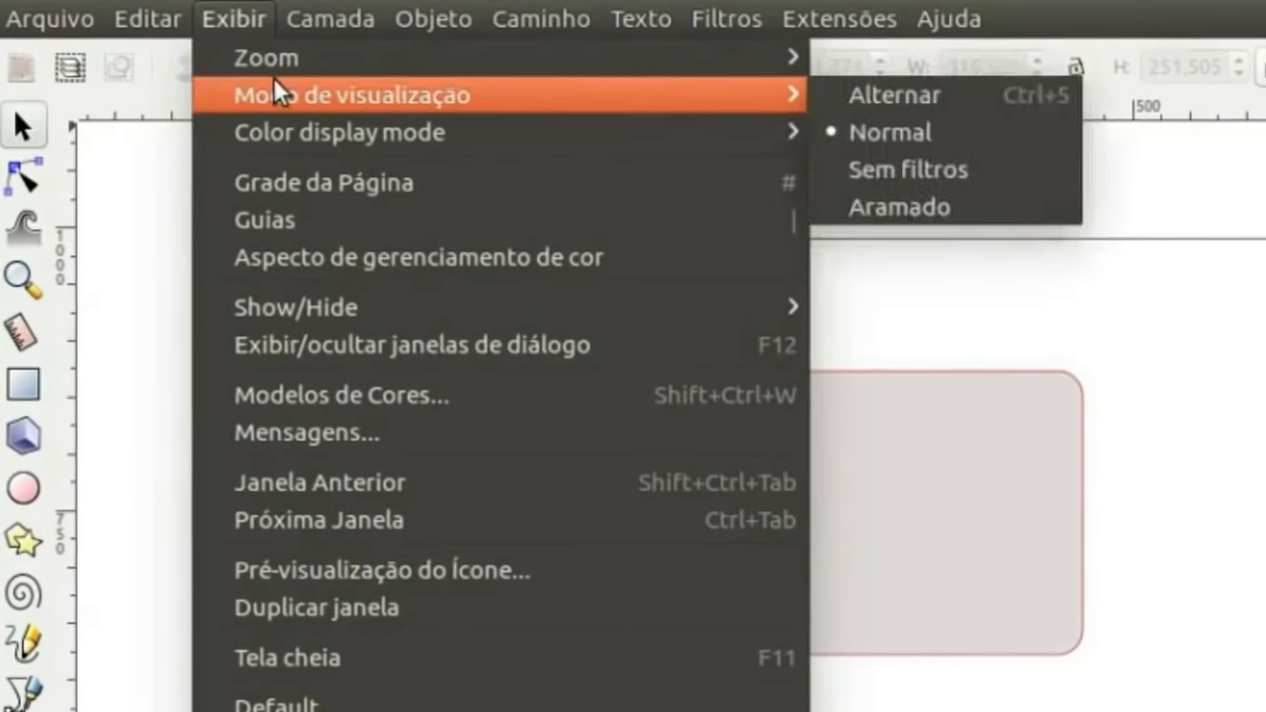
mouse_move(277, 56)
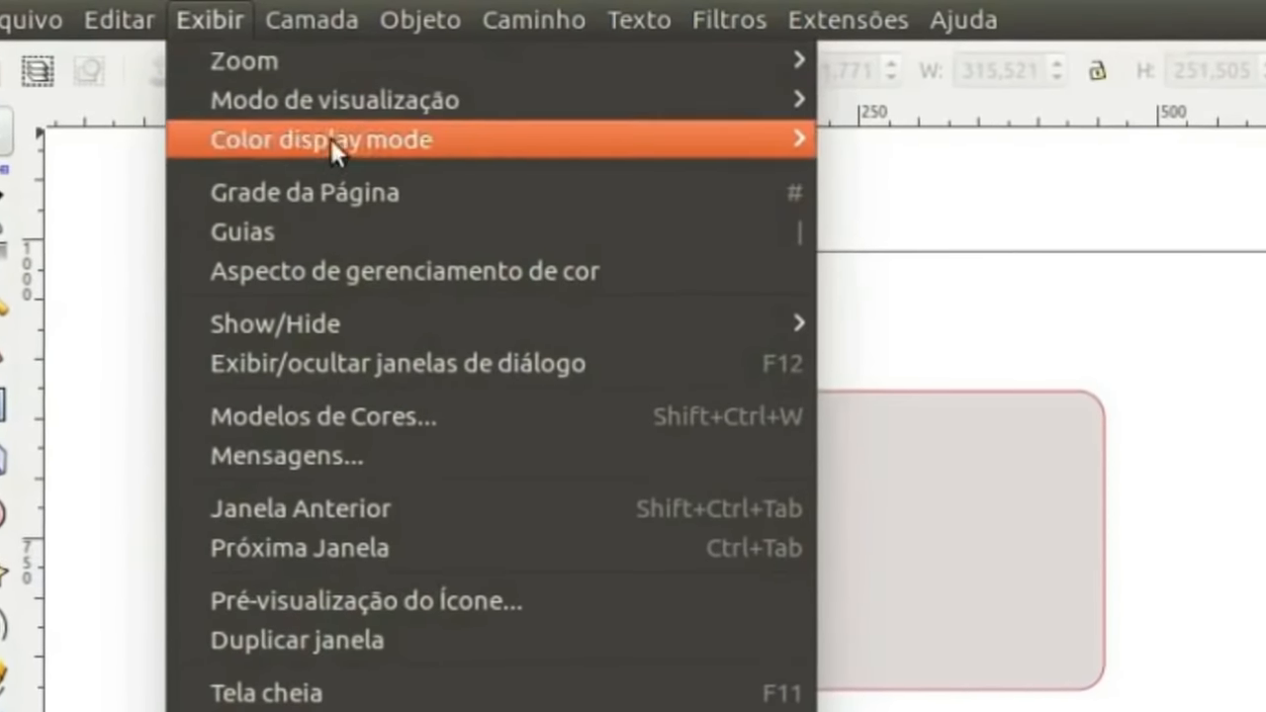
mouse_move(351, 101)
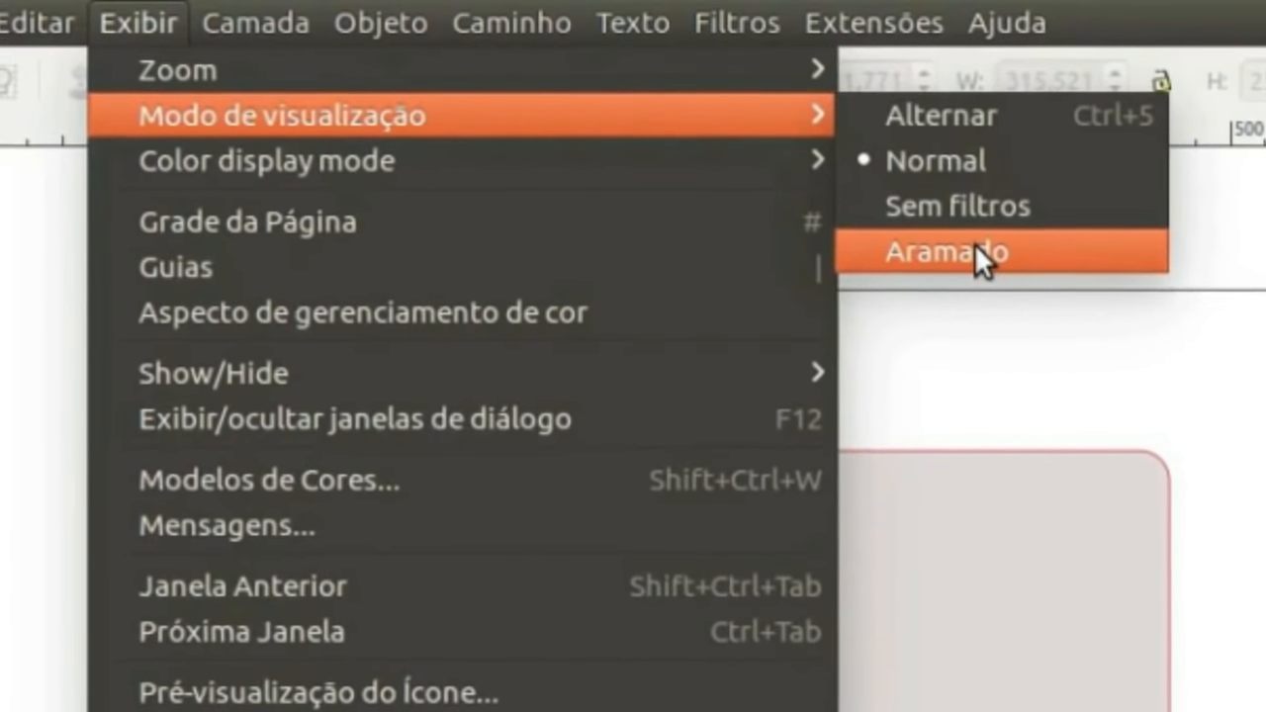
left_click(981, 255)
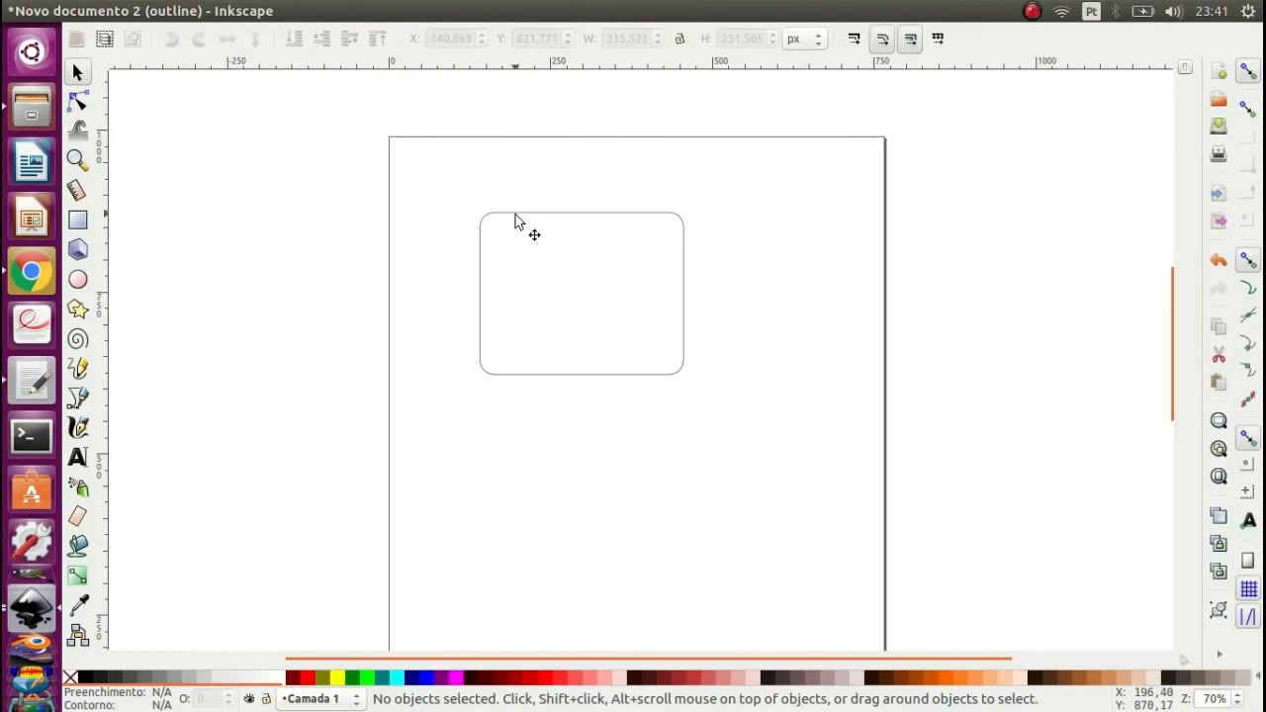
- Select the outlined rounded rectangle and browse the Camada and Exibir menus without choosing anything
left_click(516, 221)
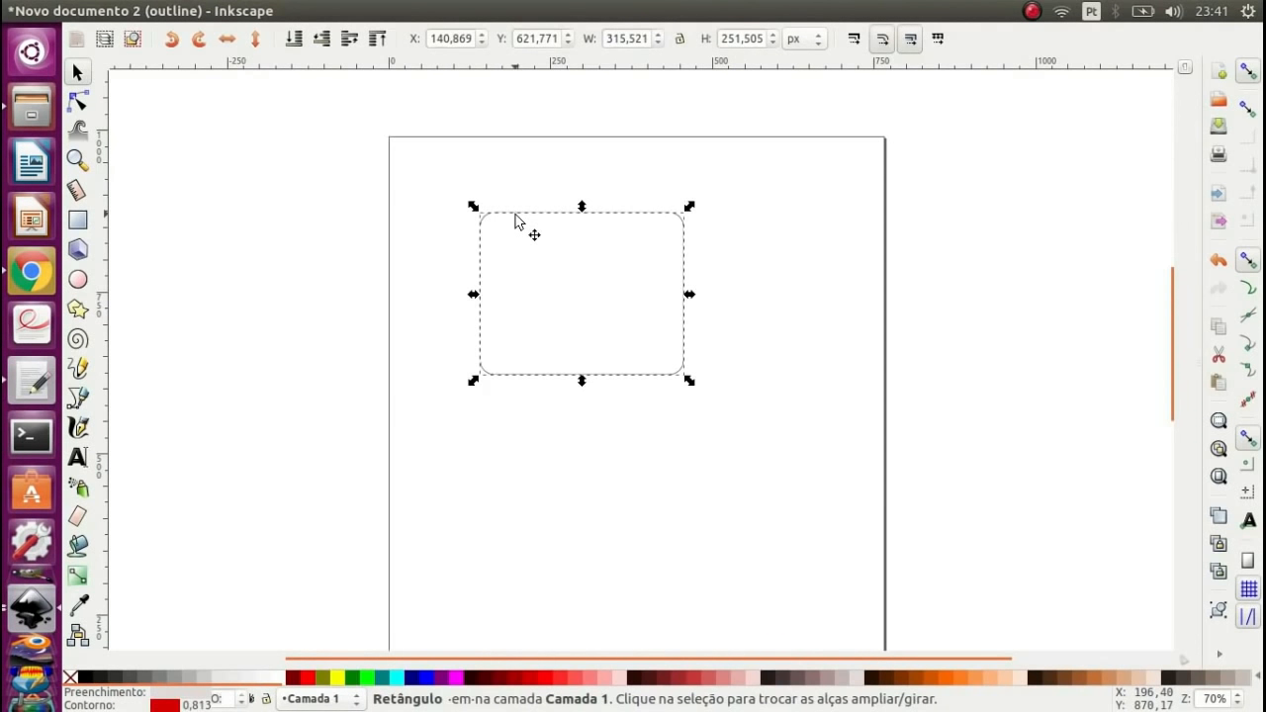
left_click(242, 9)
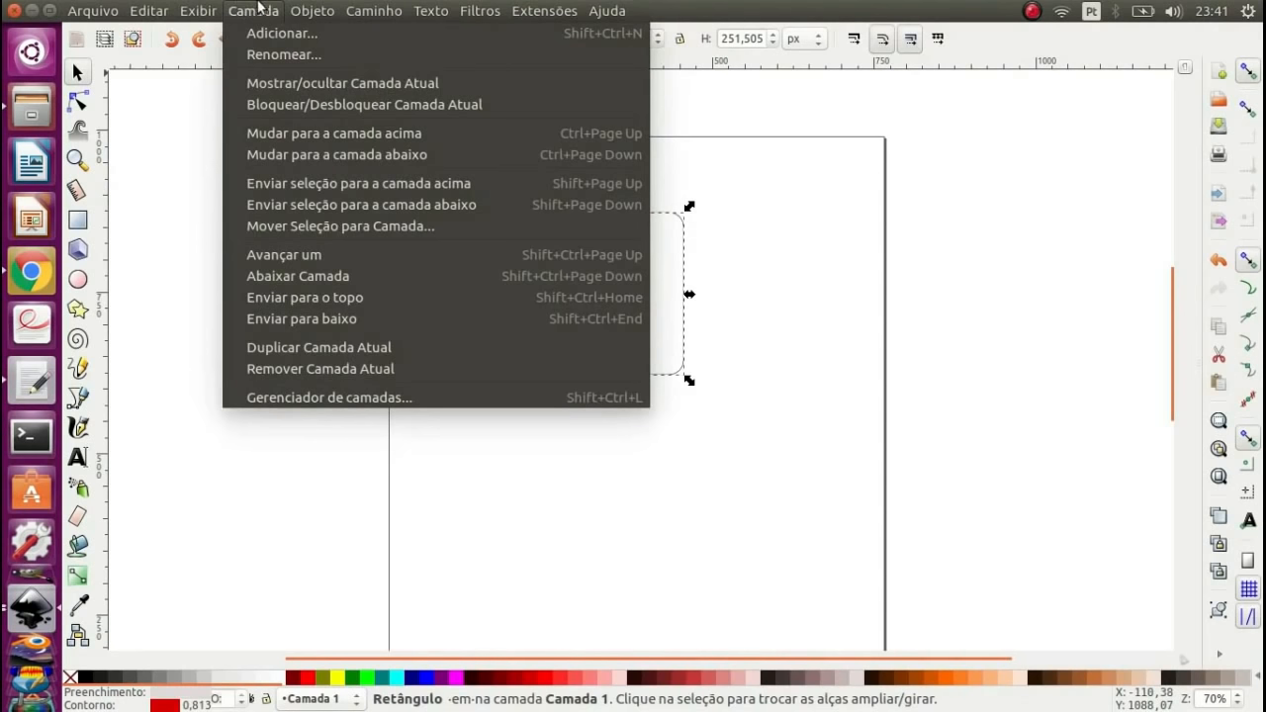
mouse_move(198, 9)
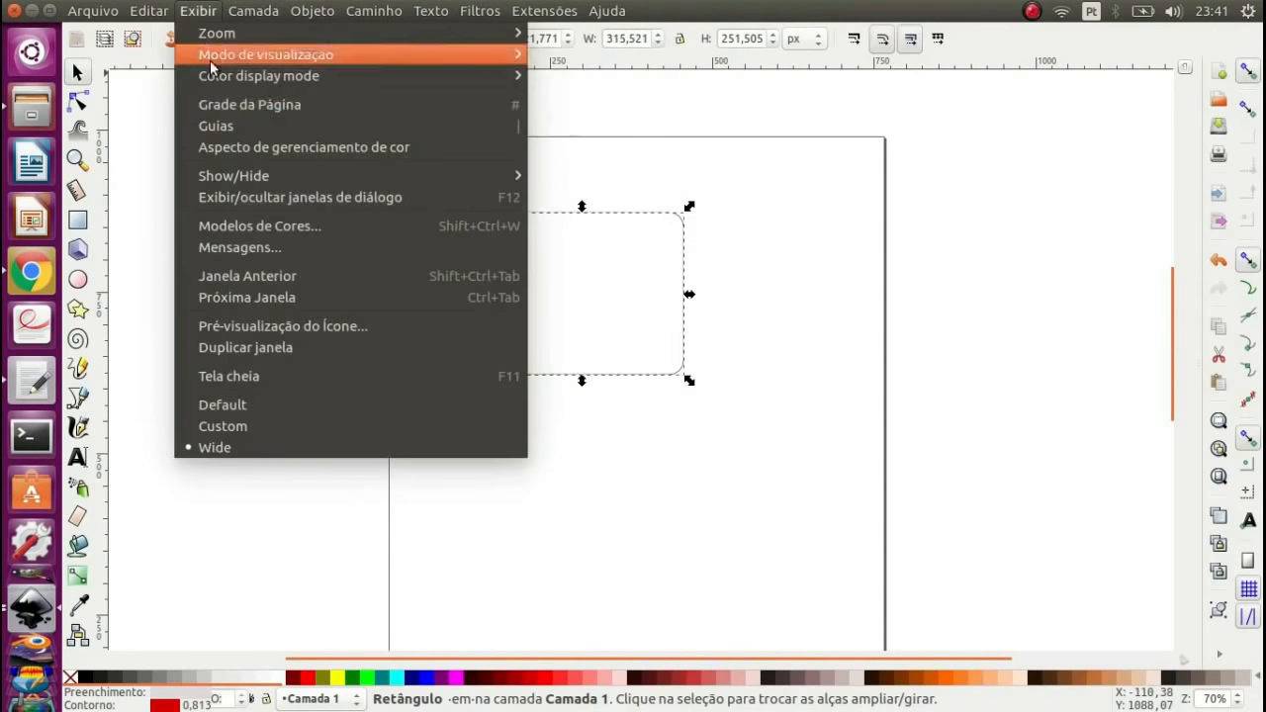
left_click(155, 119)
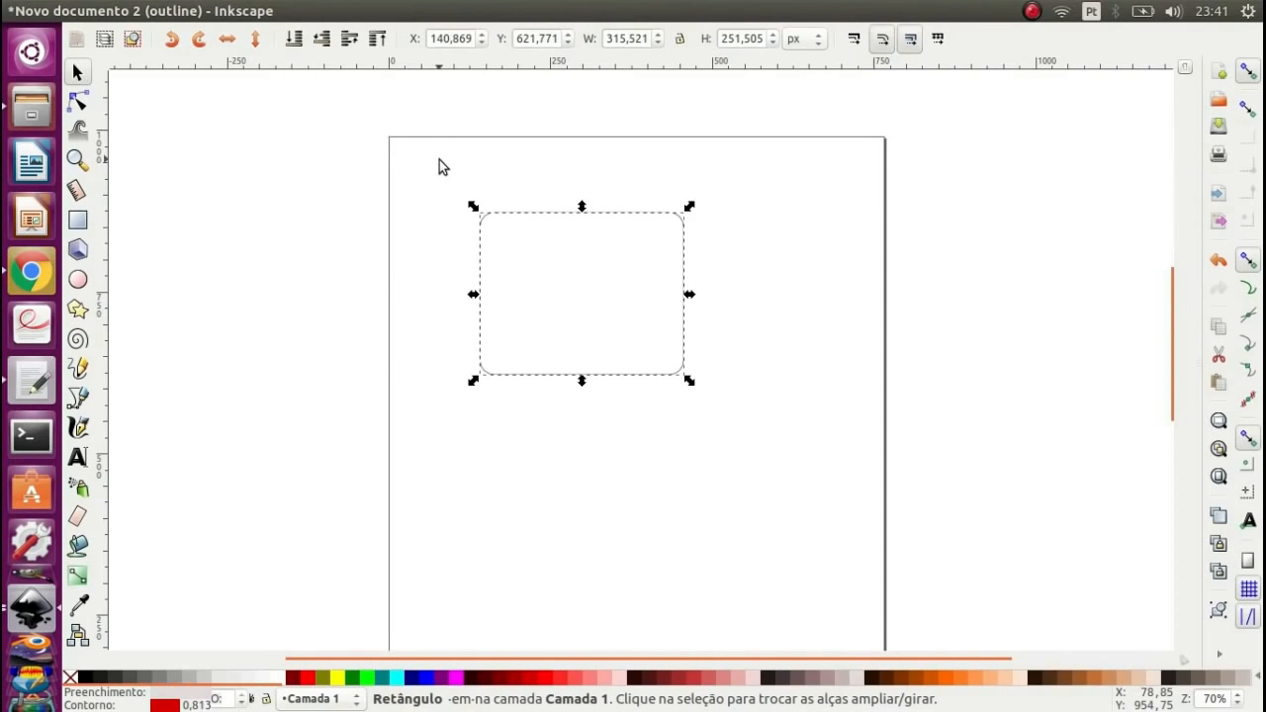
- Switch Exibir > Modo de visualização back to Normal display
left_click(248, 13)
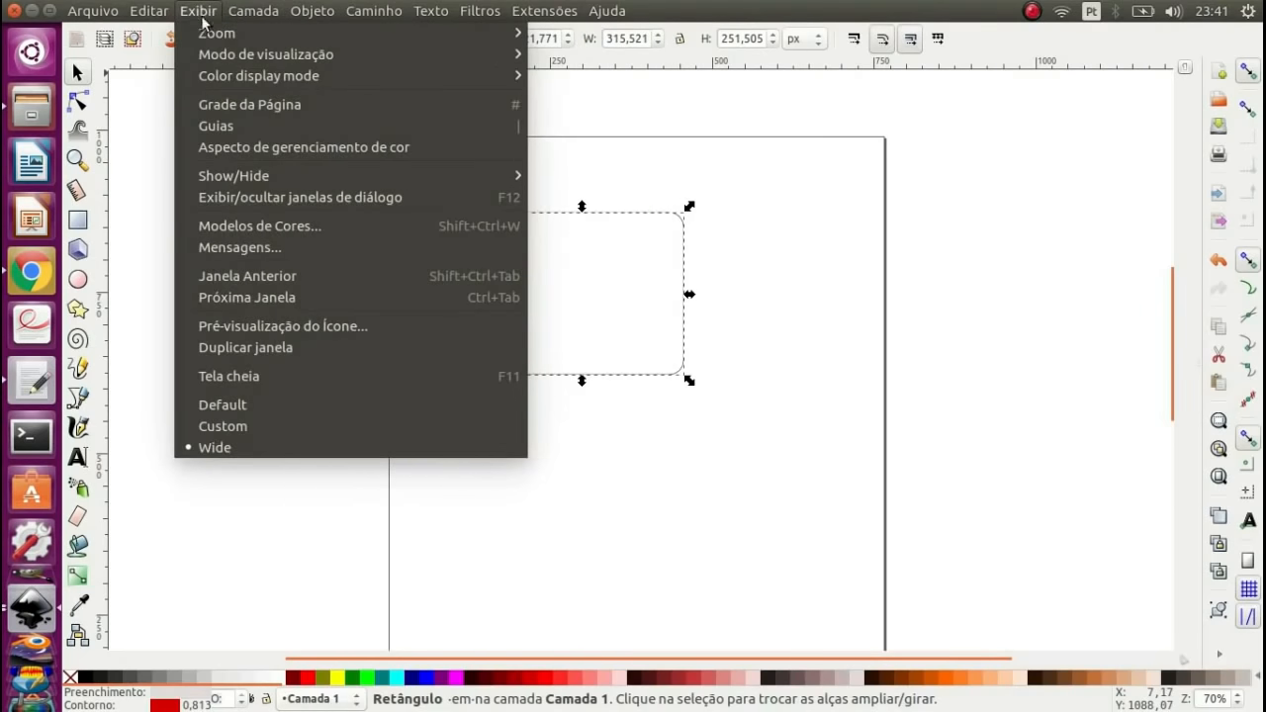
mouse_move(220, 56)
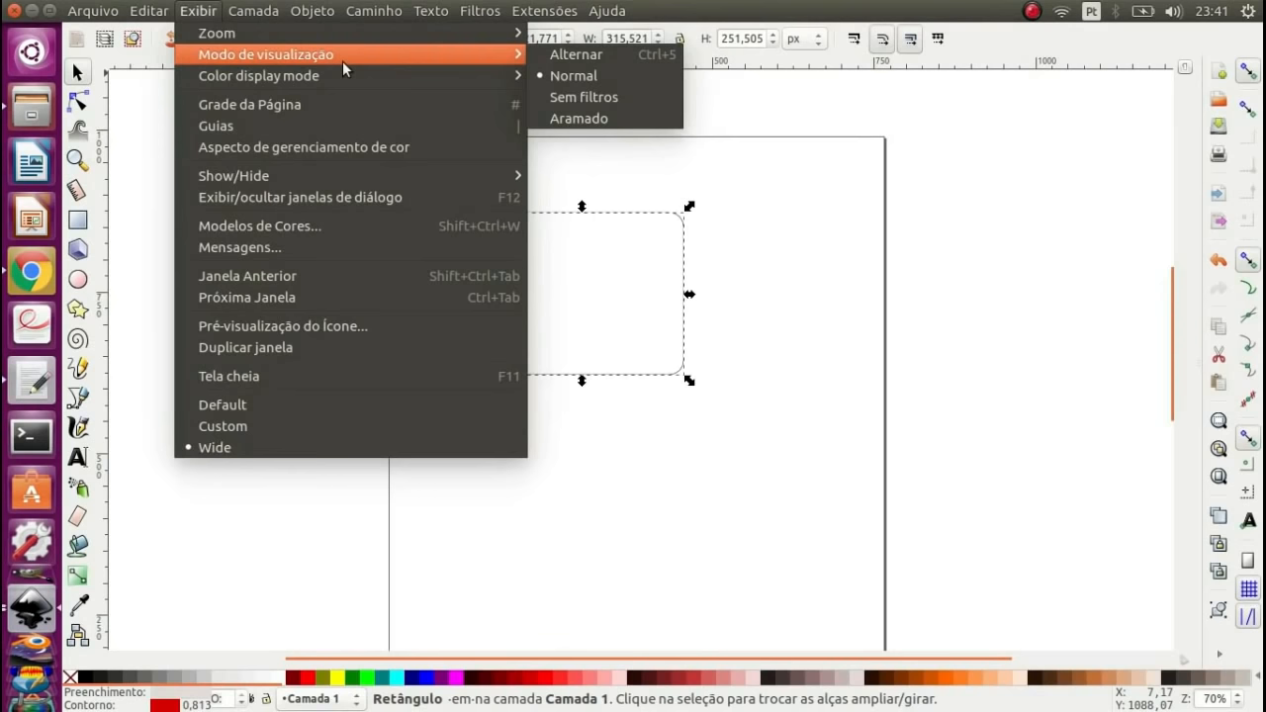
left_click(568, 75)
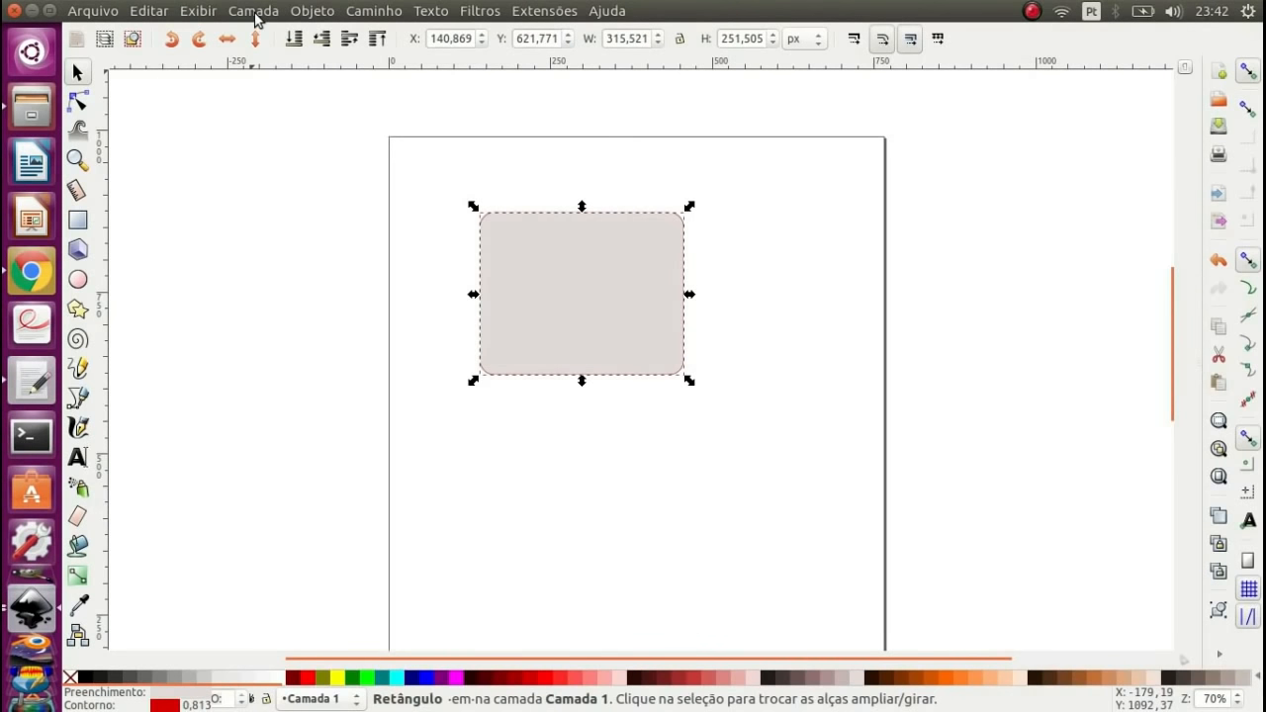
- Browse the Objeto, Camada and Caminho menus, closing them without choosing any command
left_click(255, 12)
mouse_move(322, 14)
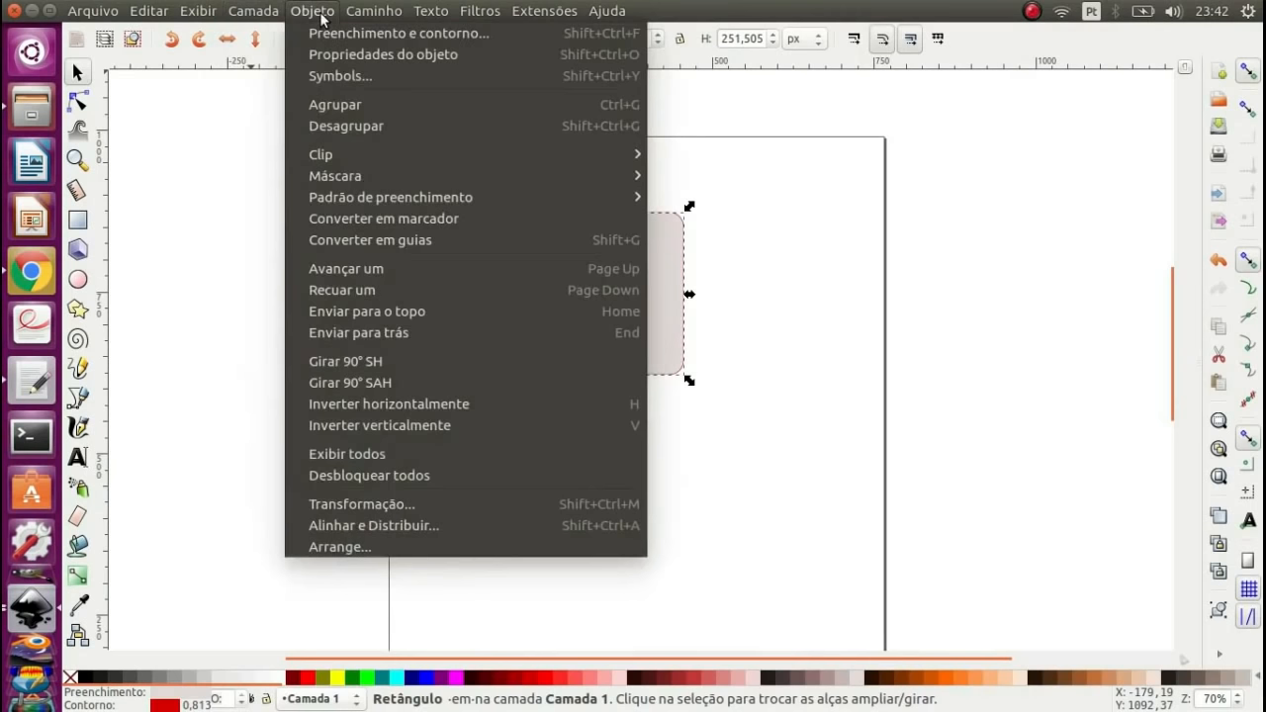
mouse_move(377, 16)
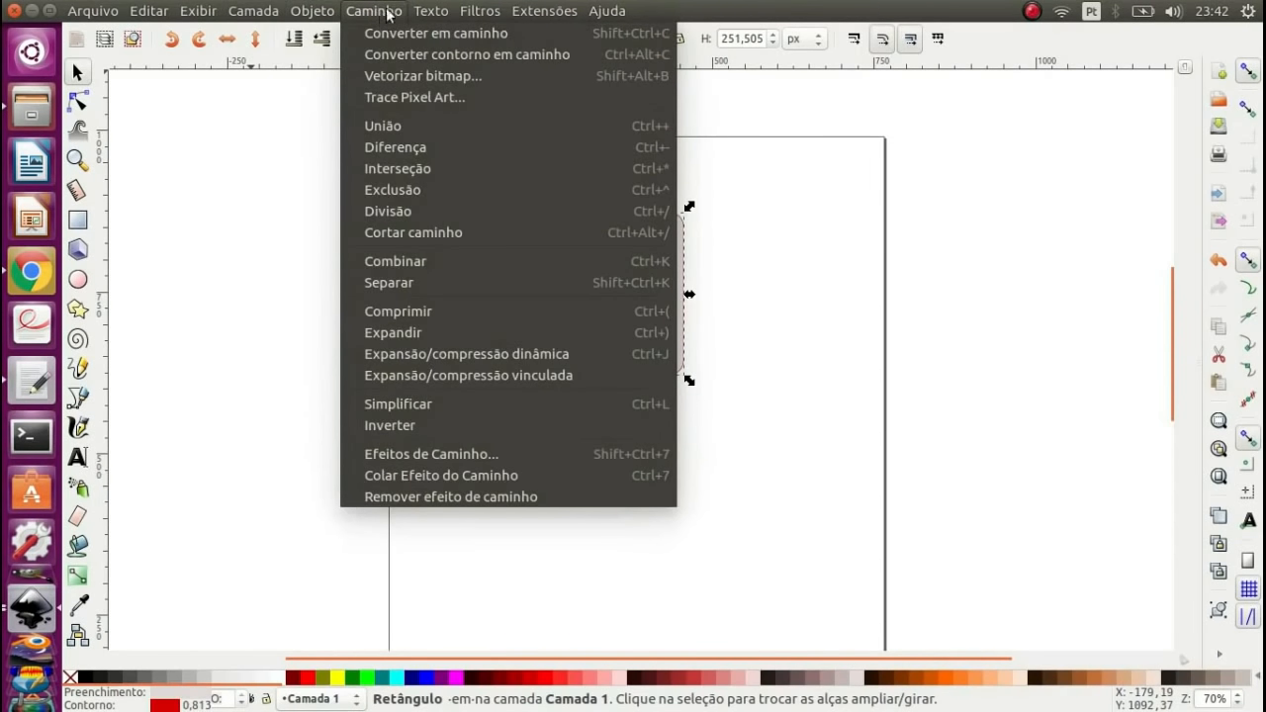
left_click(678, 8)
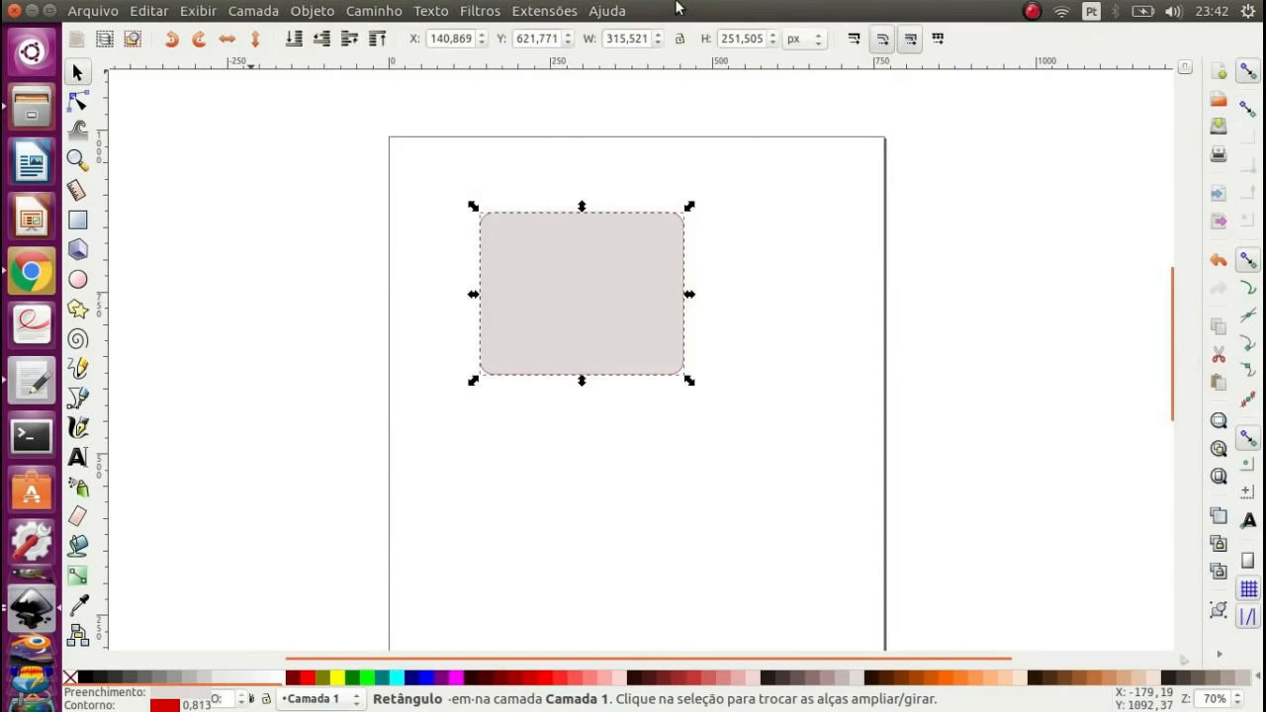
left_click(277, 12)
mouse_move(311, 10)
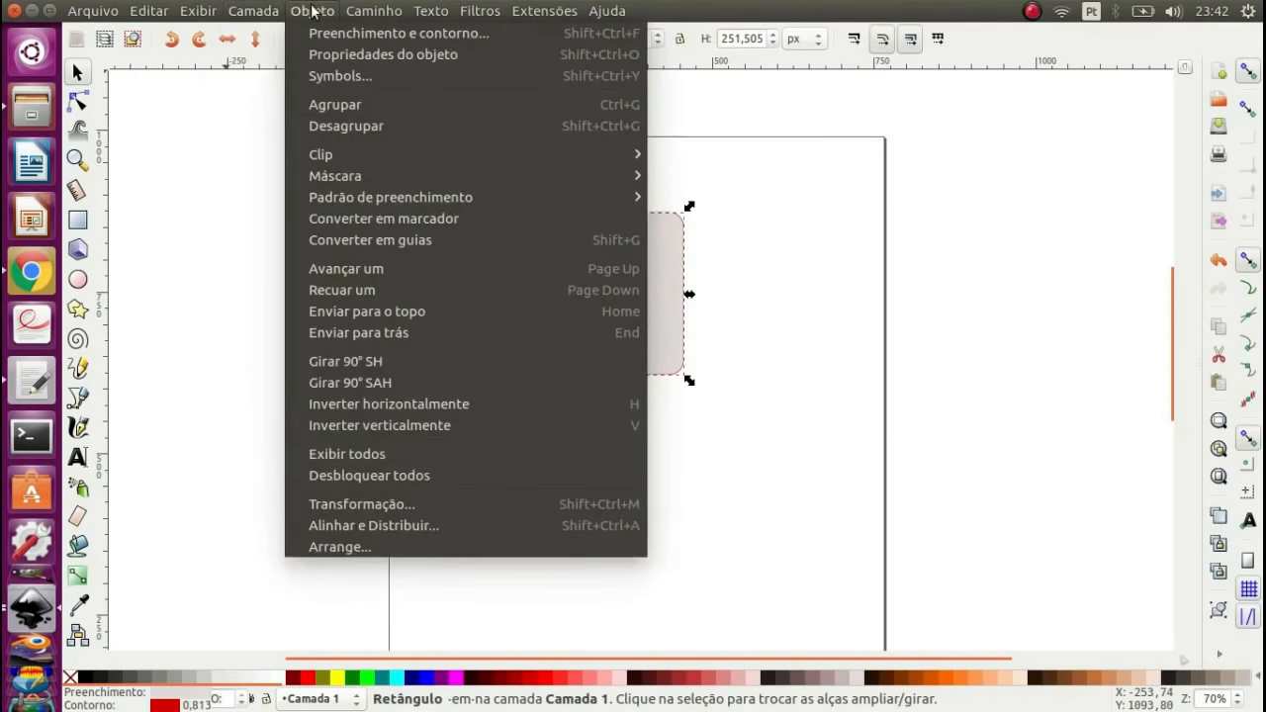
mouse_move(374, 12)
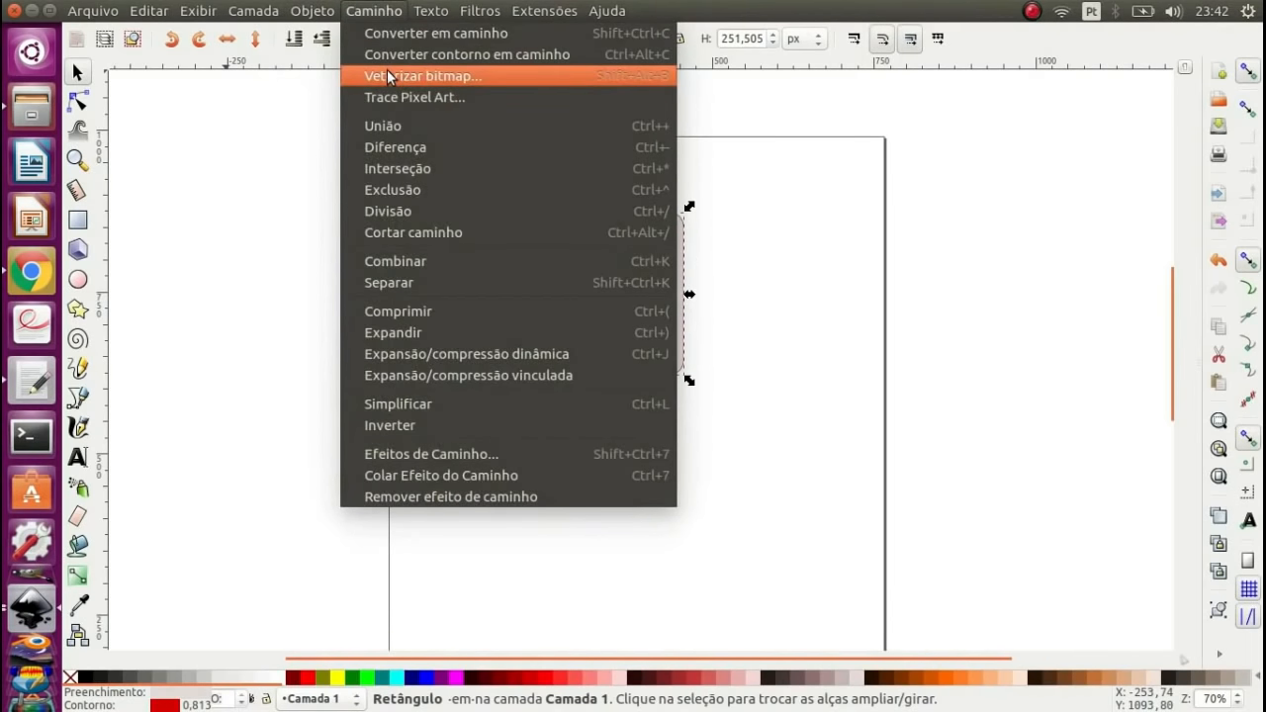
left_click(236, 134)
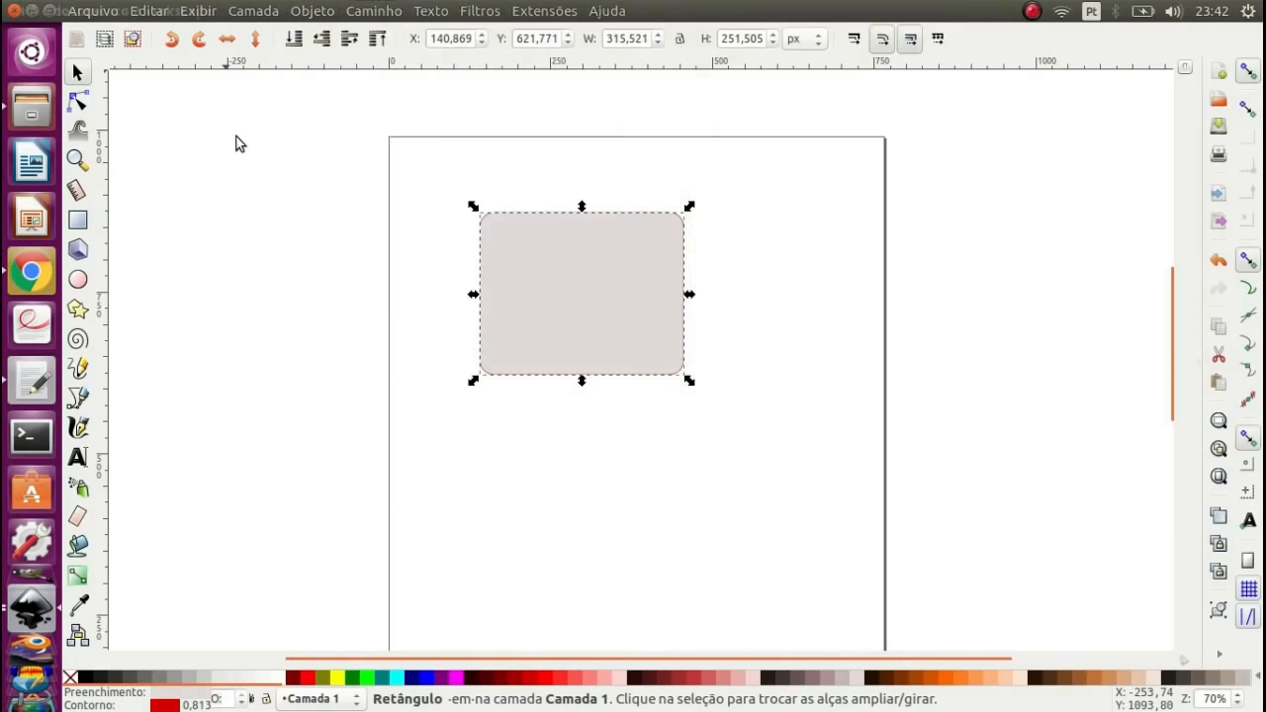
- In a new Chrome tab, search Google for ifma
left_click(32, 271)
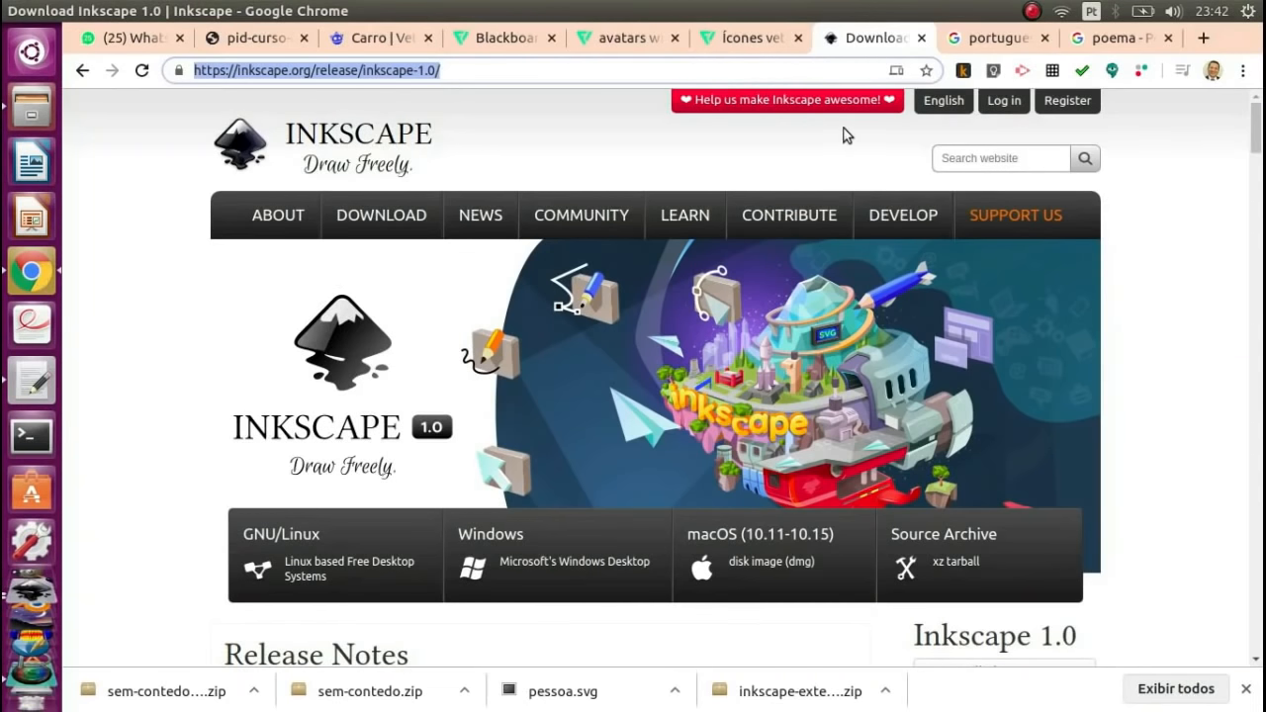
key("ctrl+t")
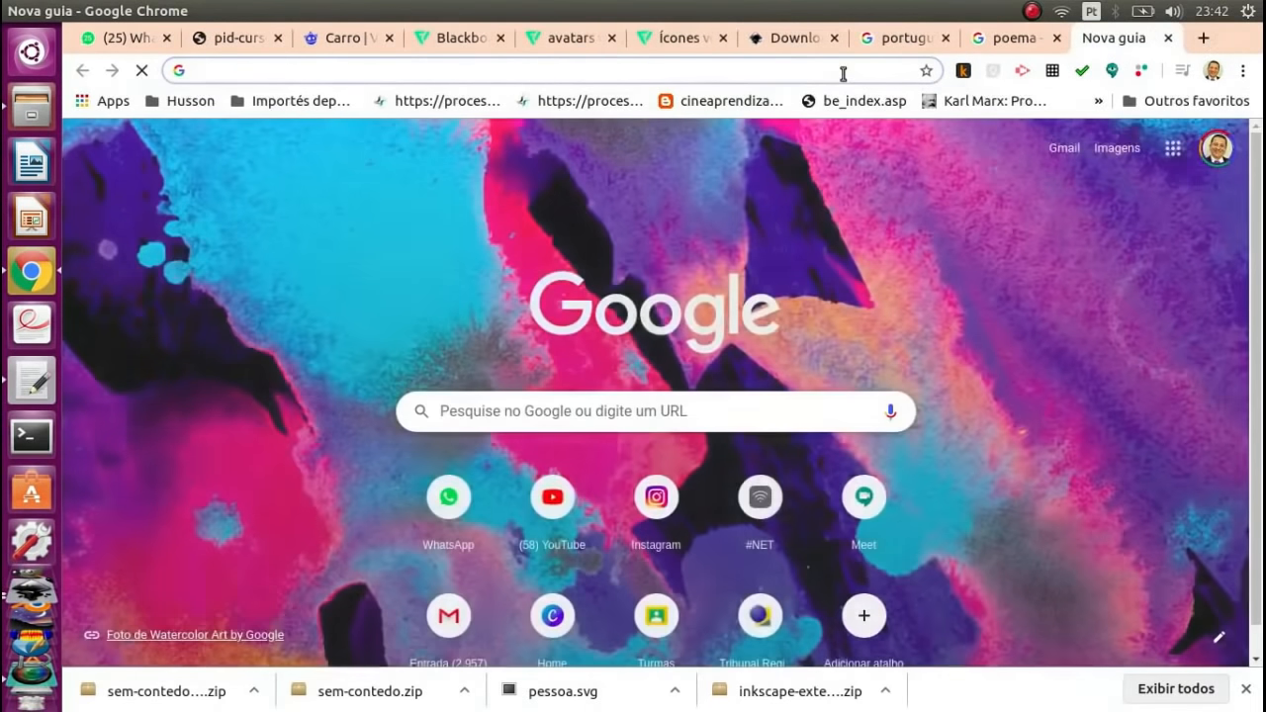
left_click(843, 71)
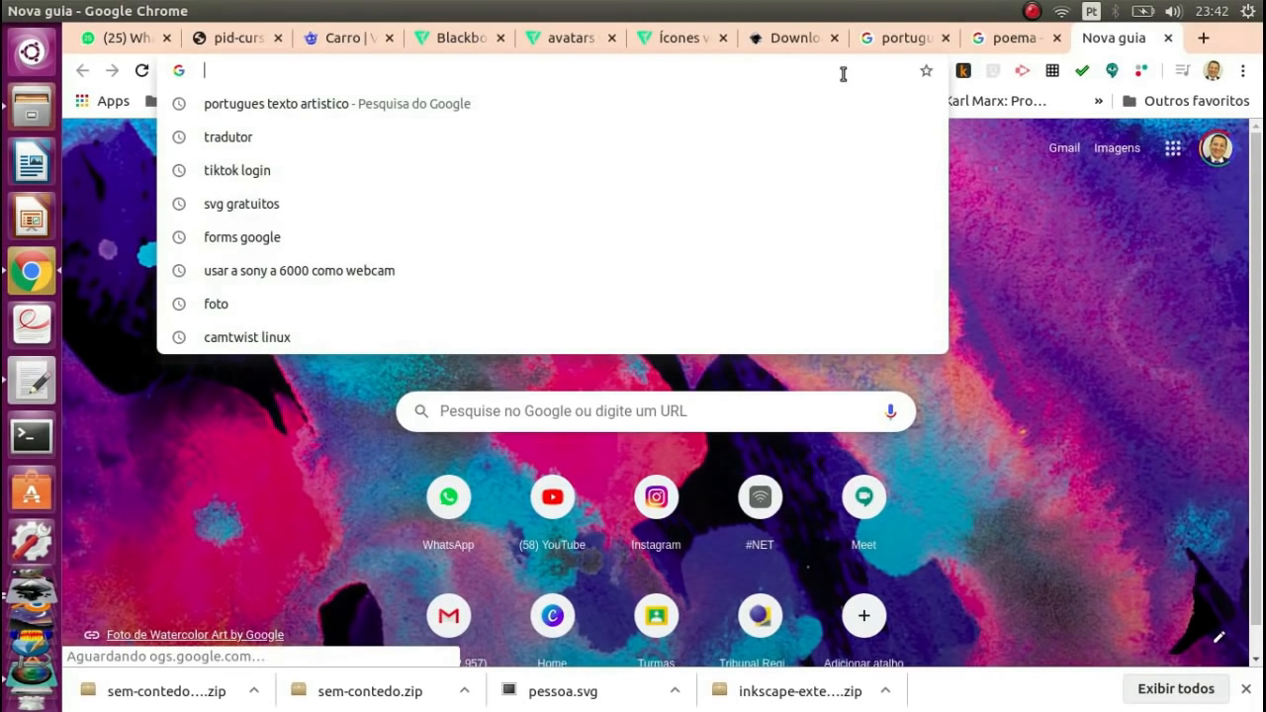
type("ifma")
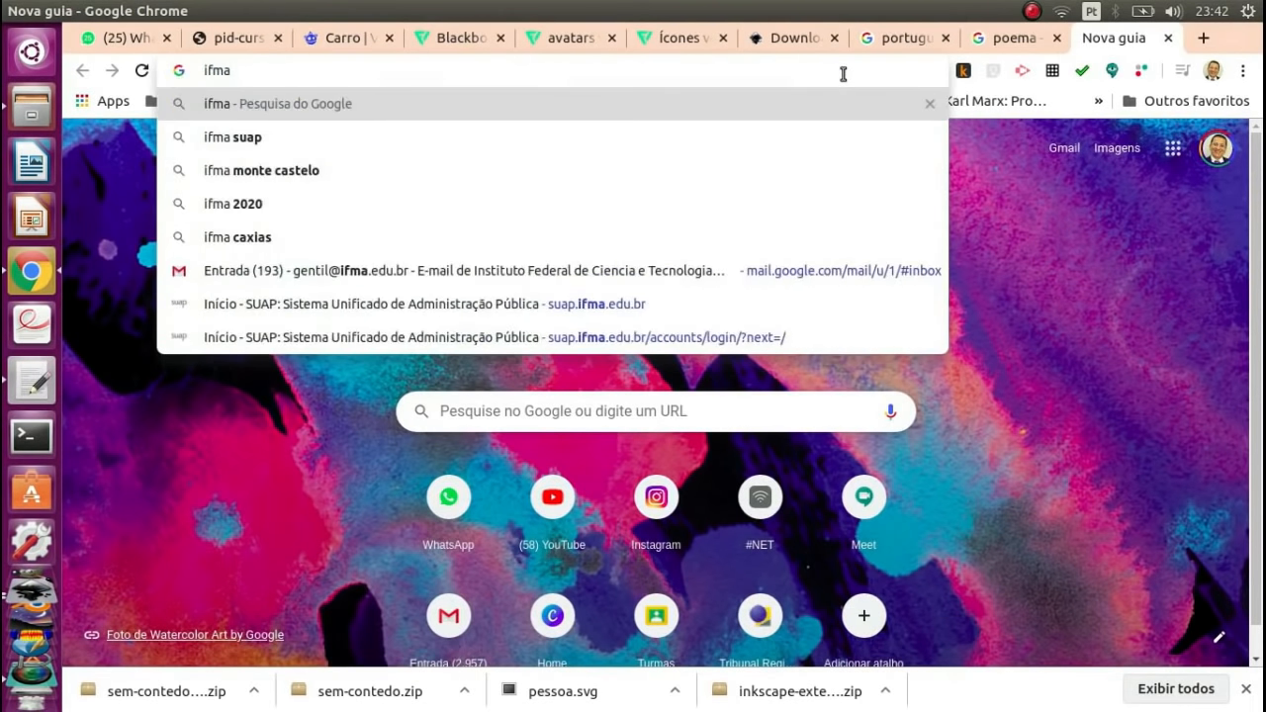
key("Return")
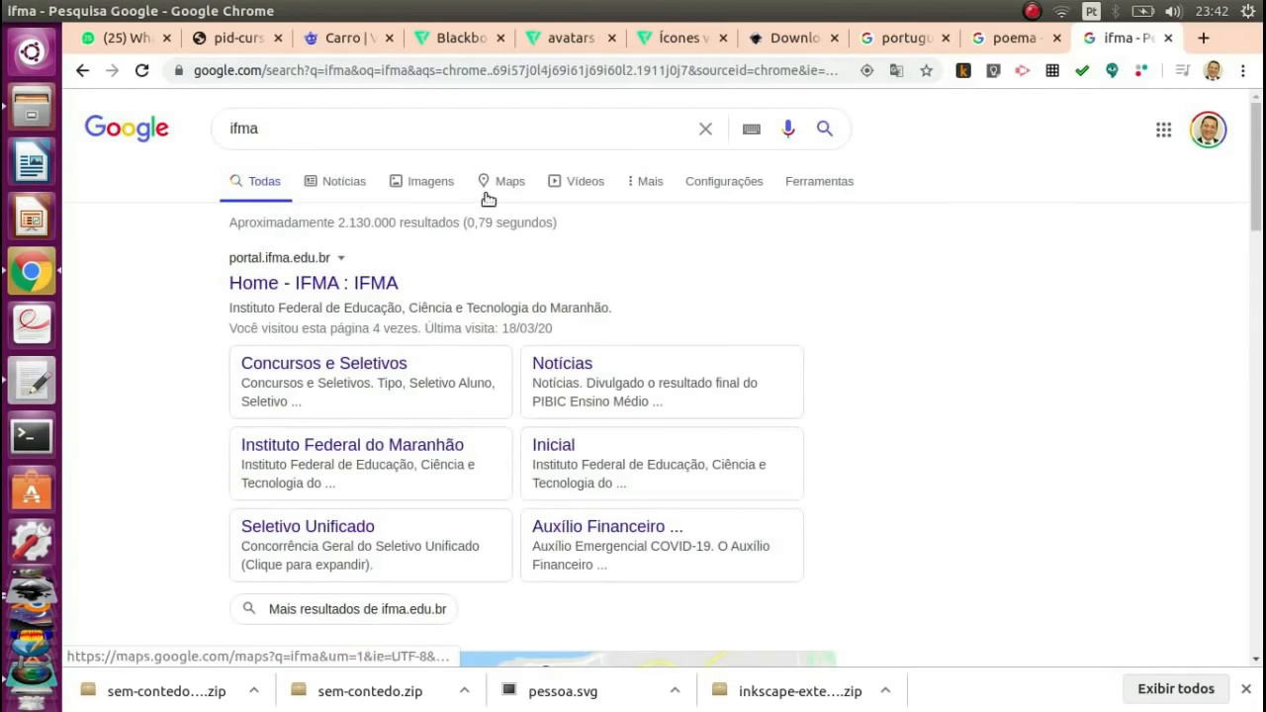
- Open the first IFMA logo in Google Images and copy the image
left_click(435, 182)
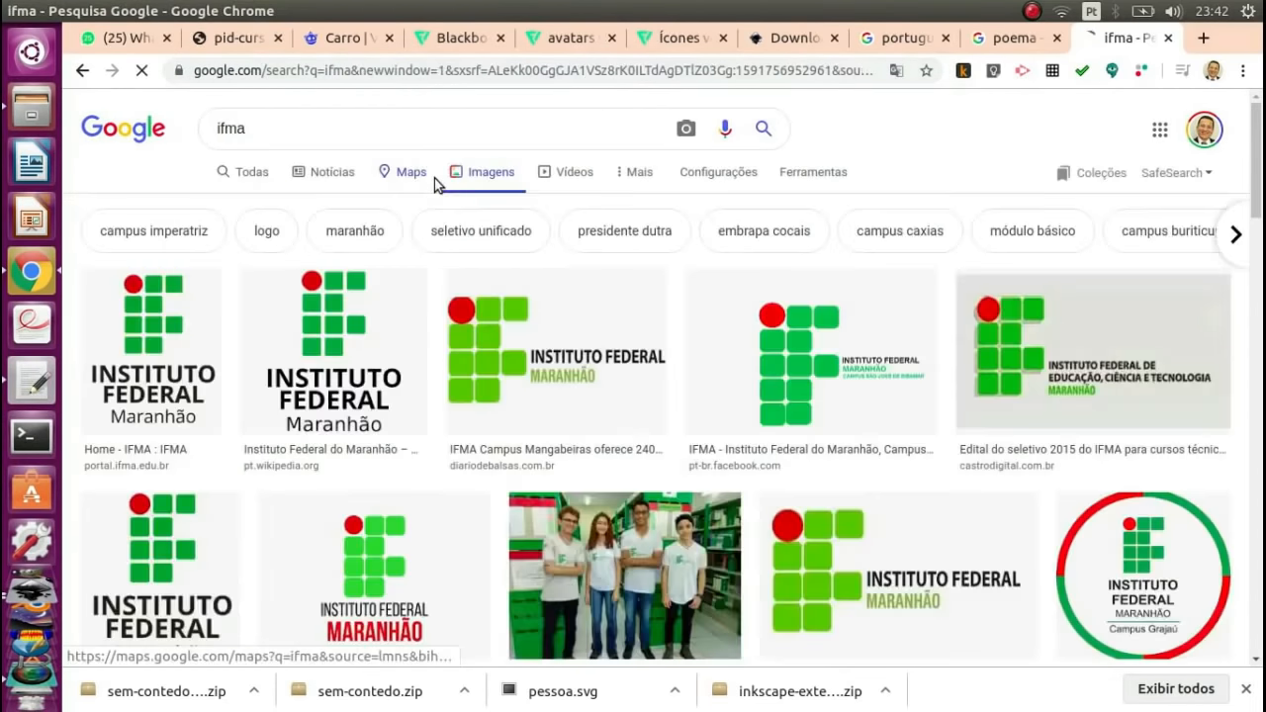
left_click(161, 336)
right_click(995, 273)
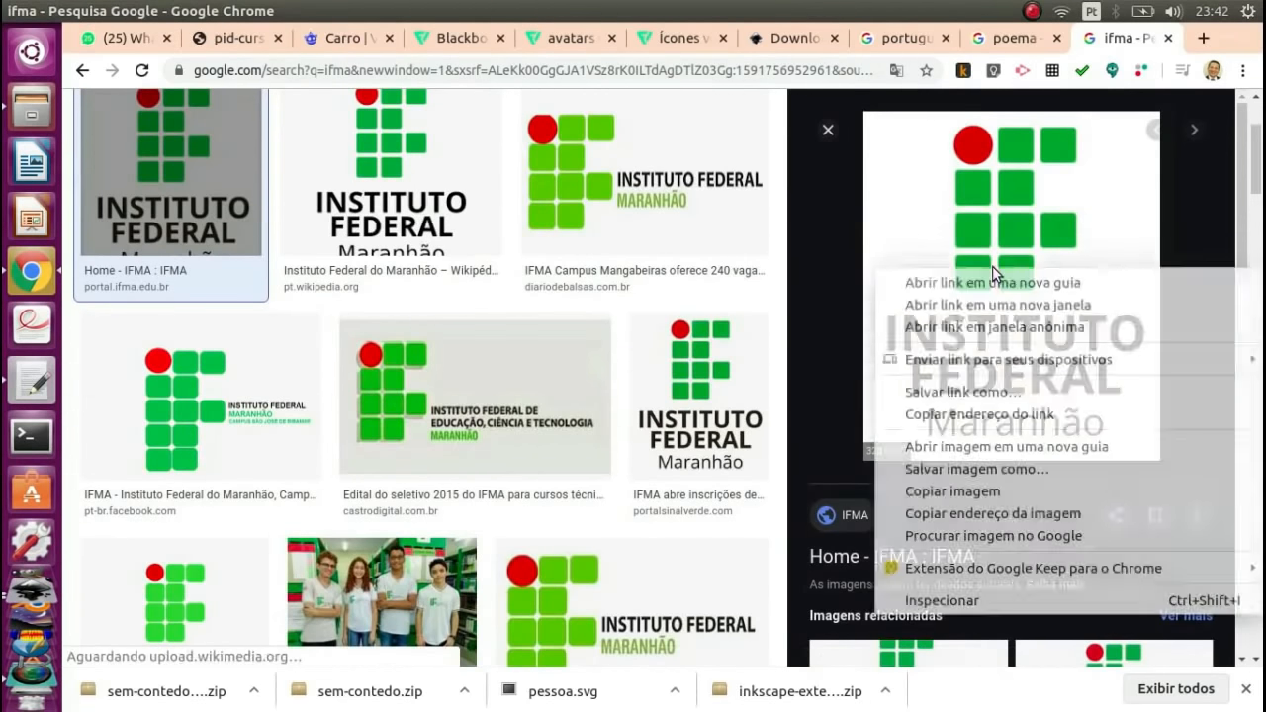
left_click(974, 491)
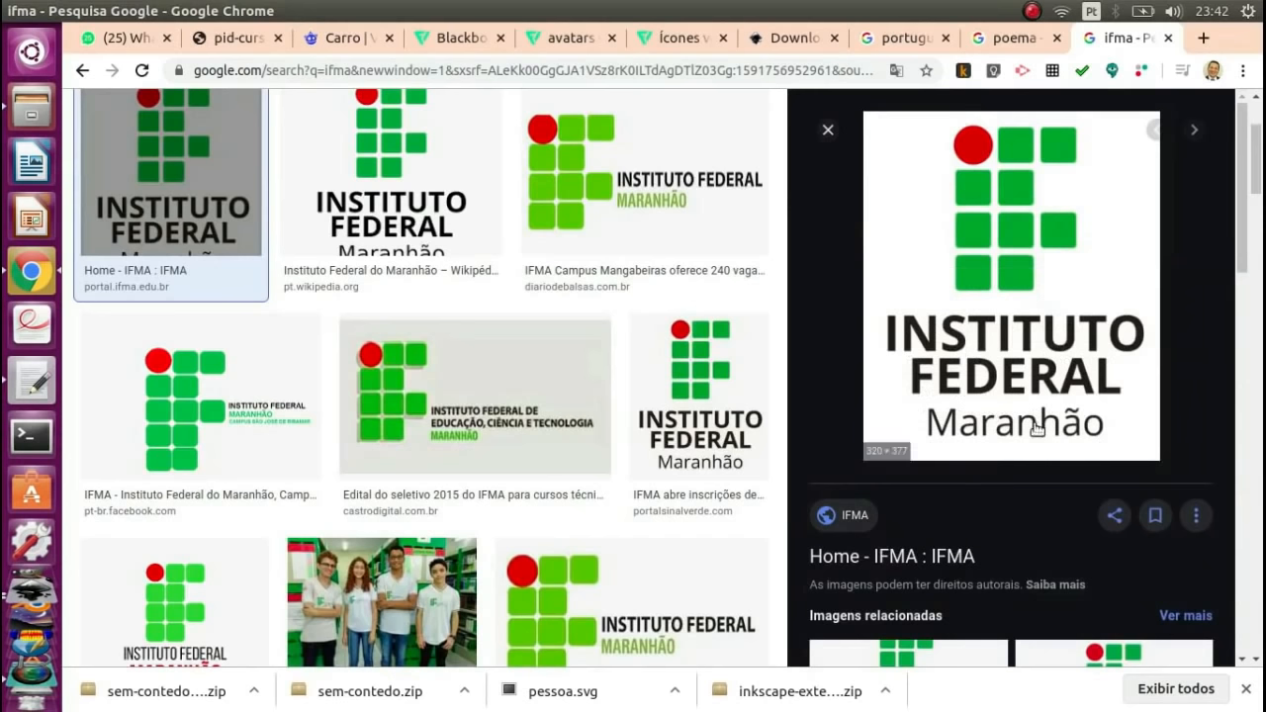
scroll(33, 592, "down", 1)
- Move the rounded rectangle to the page's top-left and paste the IFMA logo at the upper right
left_click(32, 591)
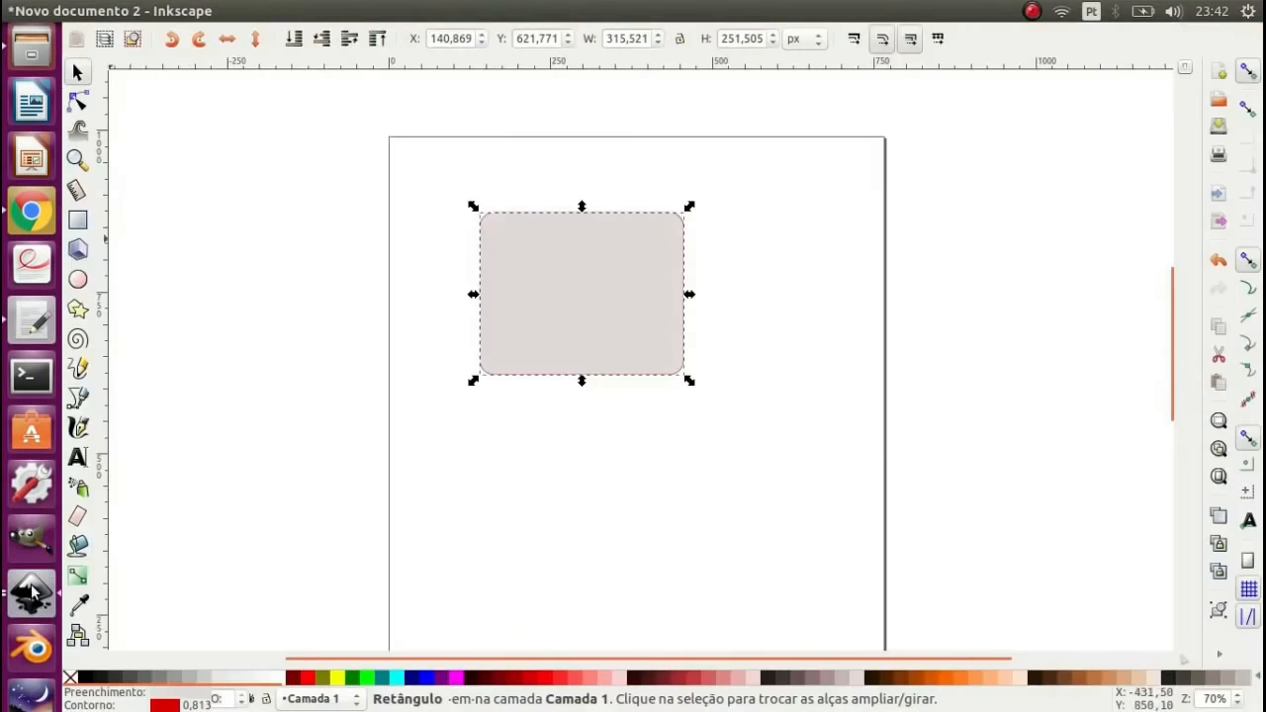
left_click_drag(587, 302, 503, 231)
left_click(506, 414)
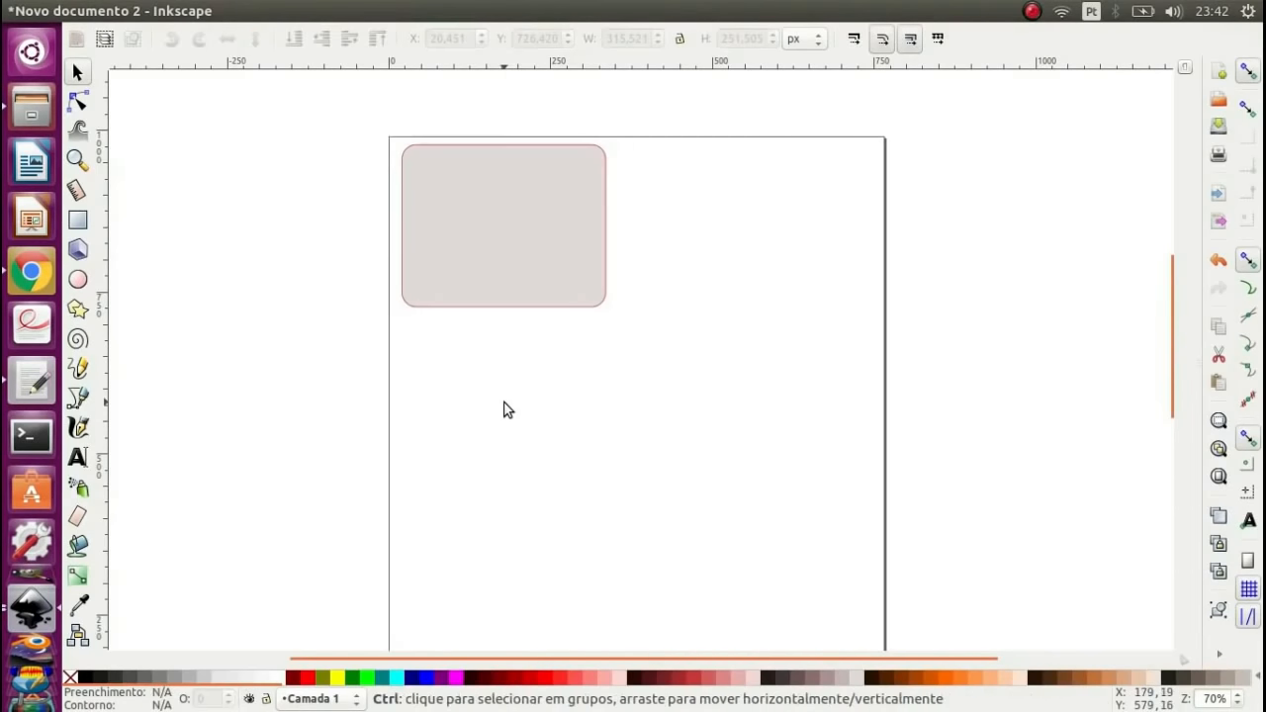
key("ctrl+v")
left_click_drag(505, 411, 744, 304)
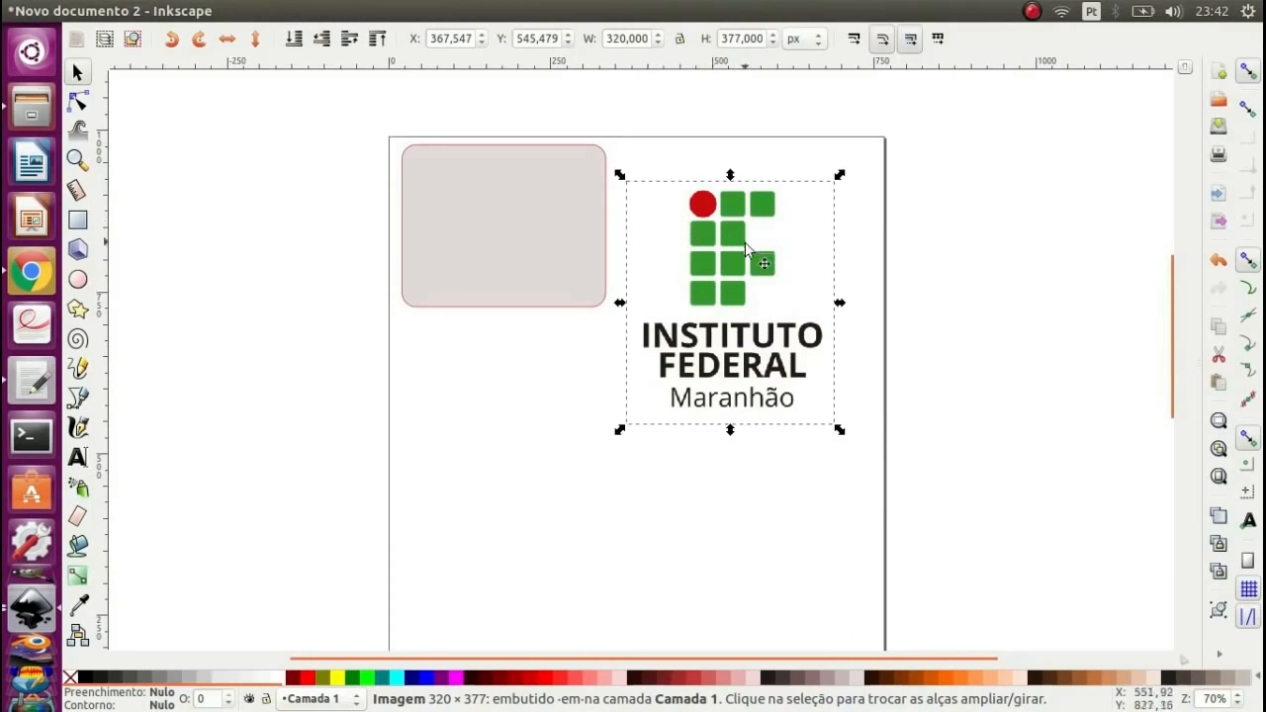
- Try rotating and skewing the logo, undoing both changes
left_click(706, 241)
mouse_move(711, 238)
left_mouse_down()
mouse_move(710, 193)
mouse_move(709, 240)
left_mouse_up()
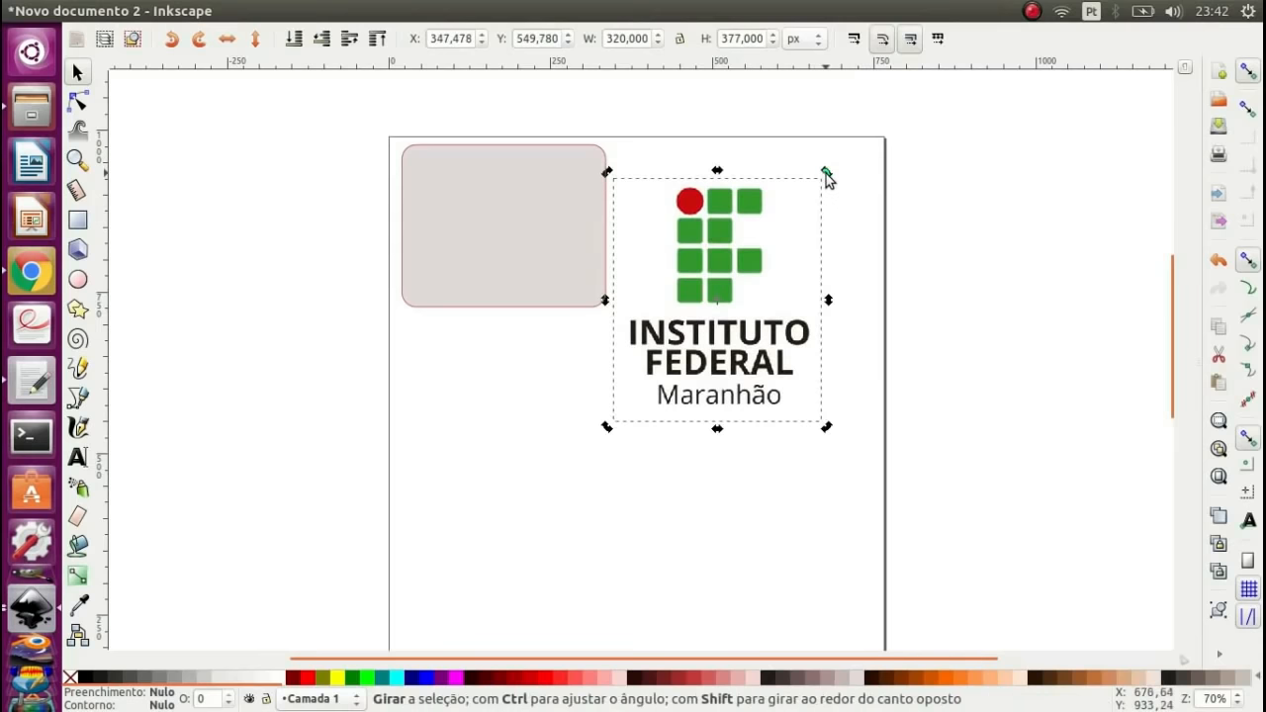
left_click_drag(824, 175, 721, 413)
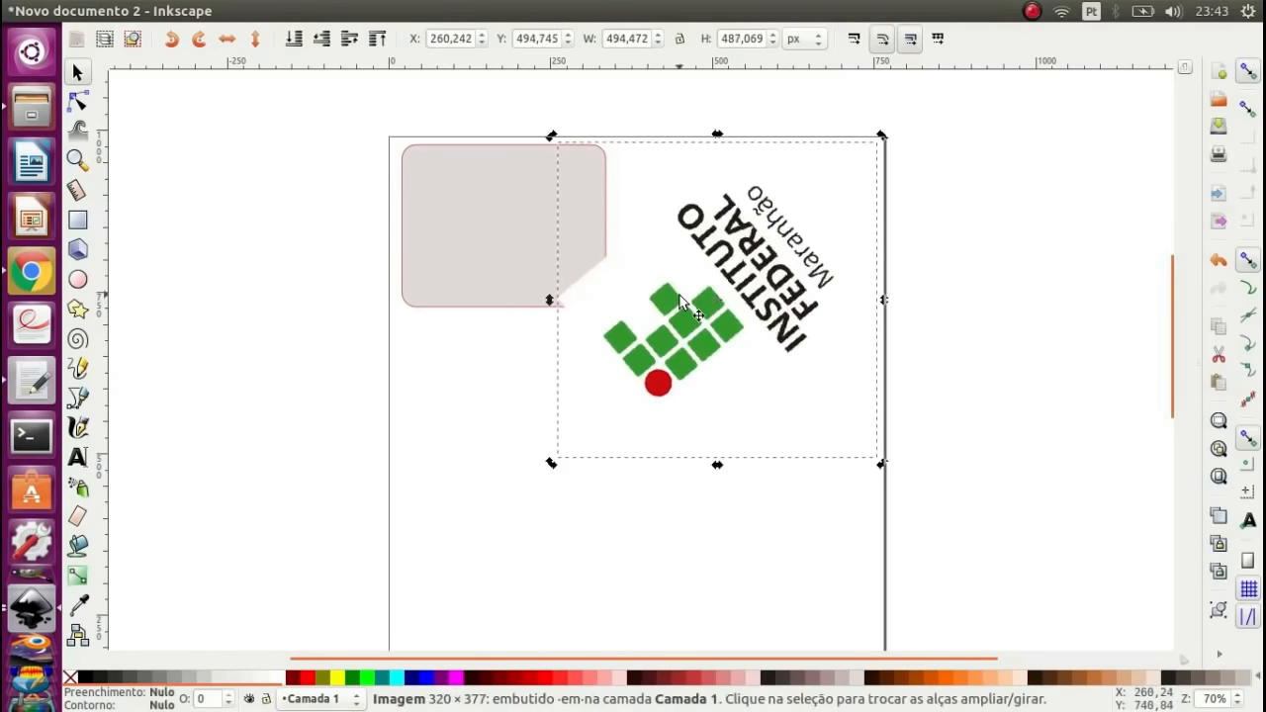
key("ctrl+z")
left_click_drag(718, 170, 728, 204)
key("ctrl+z")
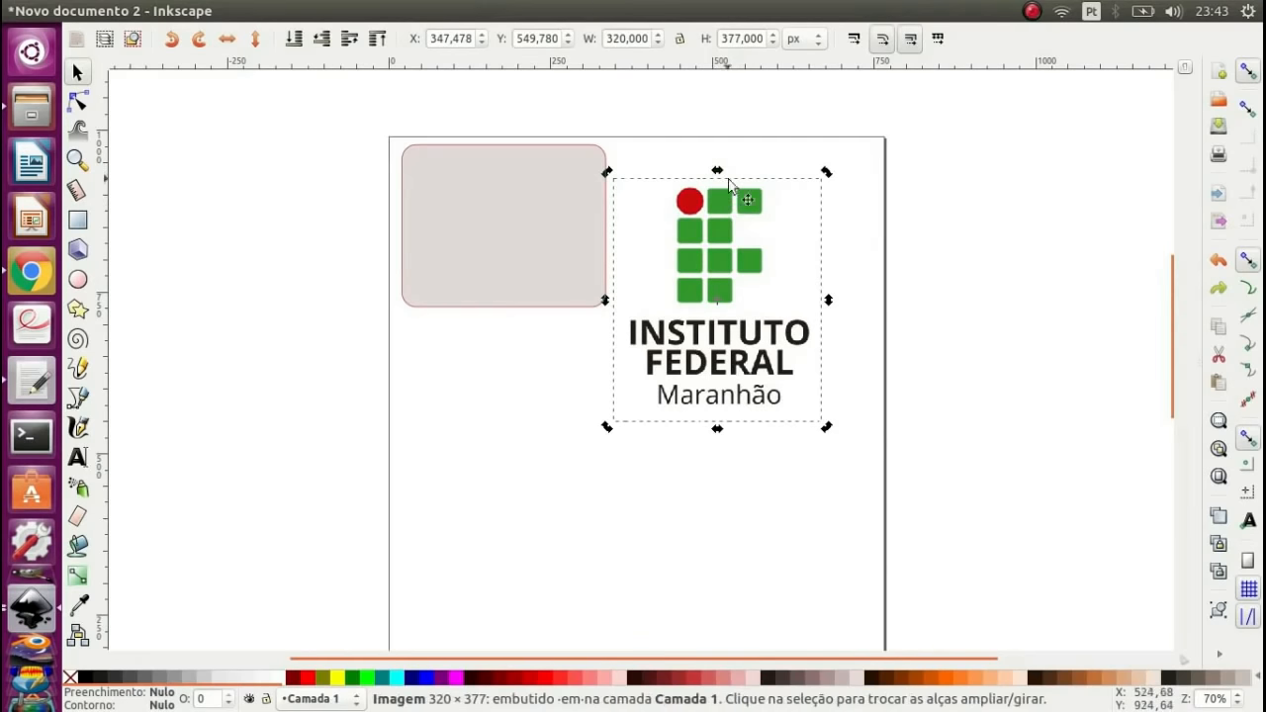
- Resize the logo bitmap slightly taller and shift it a little right
mouse_move(826, 174)
left_mouse_down()
mouse_move(718, 307)
mouse_move(823, 159)
left_mouse_up()
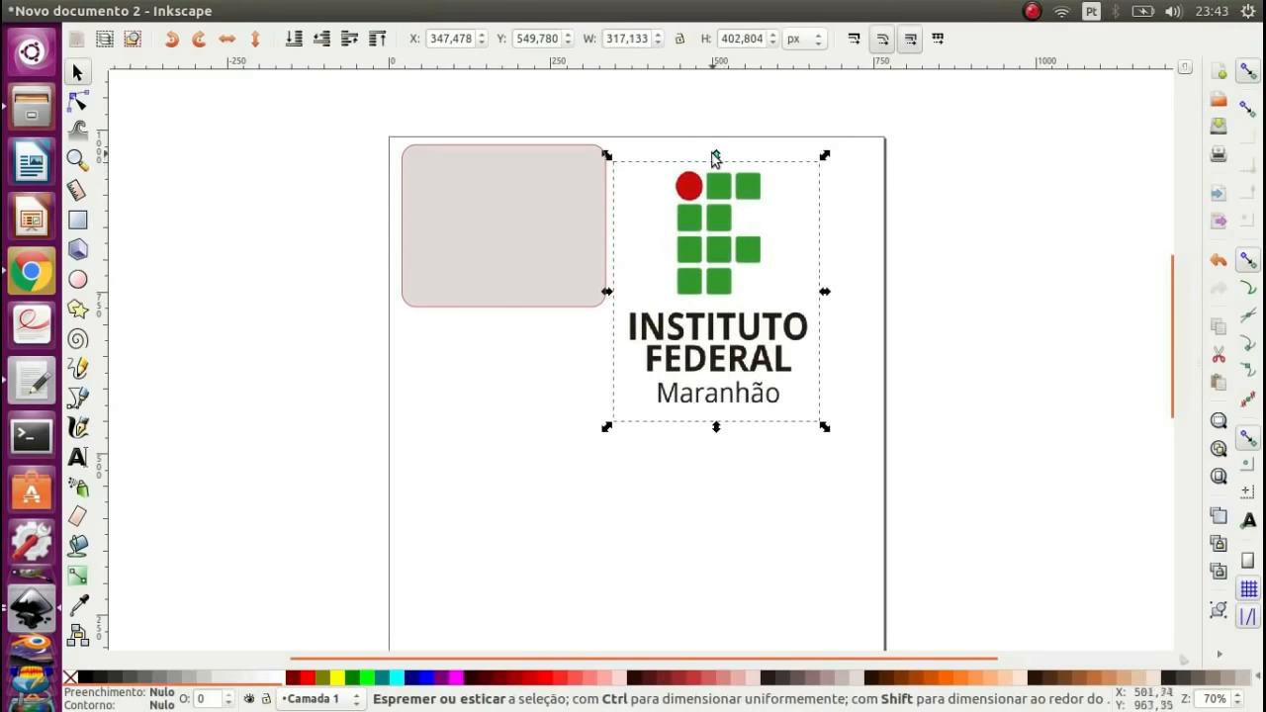
mouse_move(717, 156)
left_mouse_down()
mouse_move(722, 222)
mouse_move(725, 158)
left_mouse_up()
mouse_move(719, 248)
left_mouse_down()
mouse_move(740, 253)
mouse_move(742, 241)
left_mouse_up()
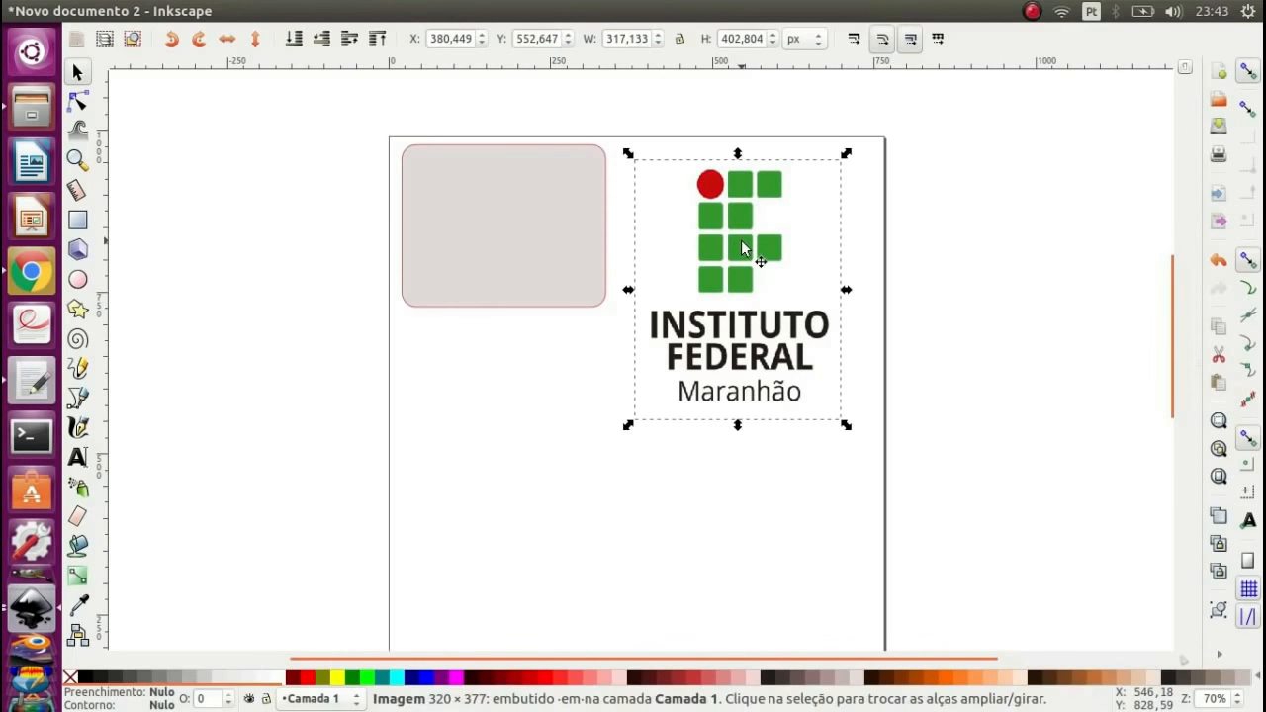
left_click(382, 11)
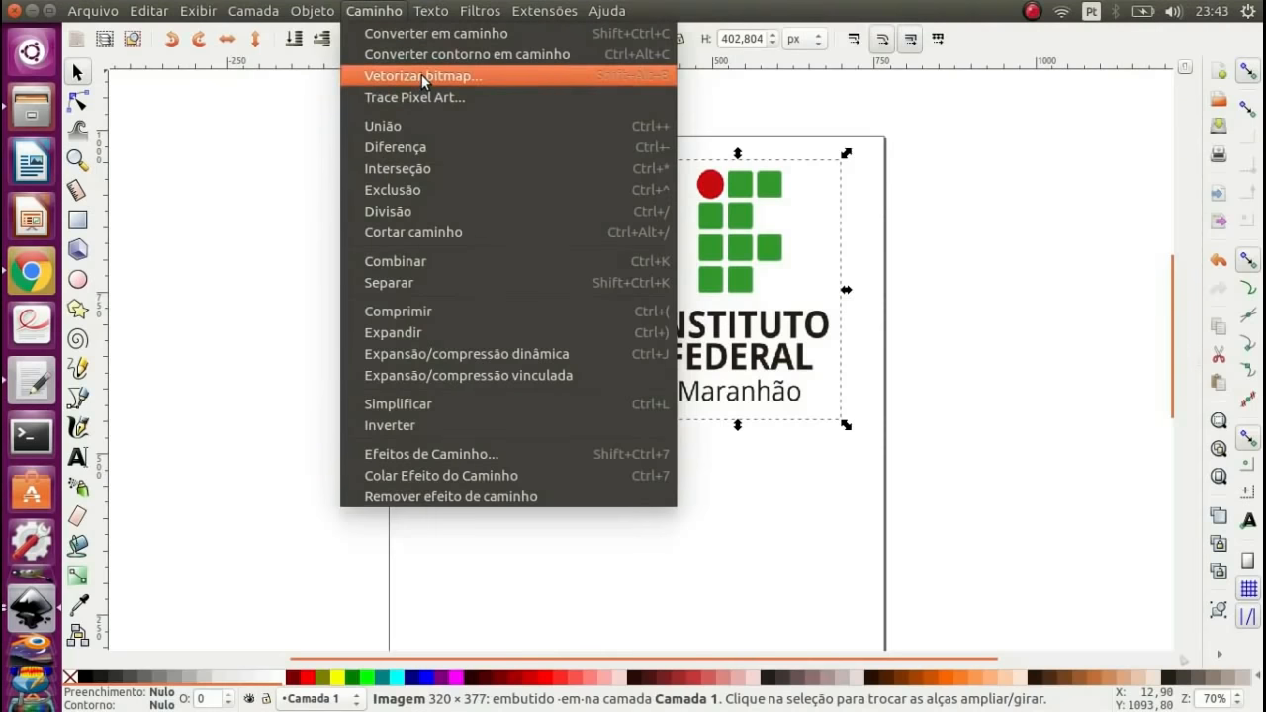
- Open Vetorizar bitmap for the logo and preview the default trace
left_click(438, 97)
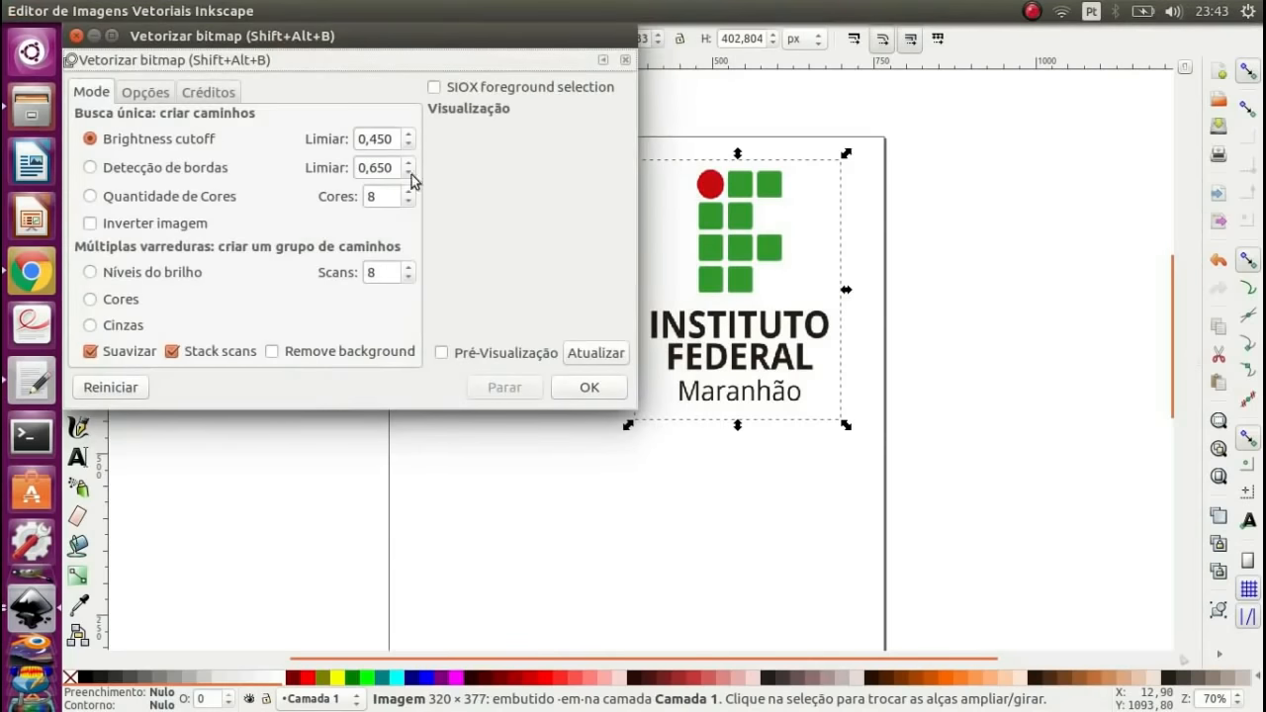
left_click_drag(405, 66, 564, 133)
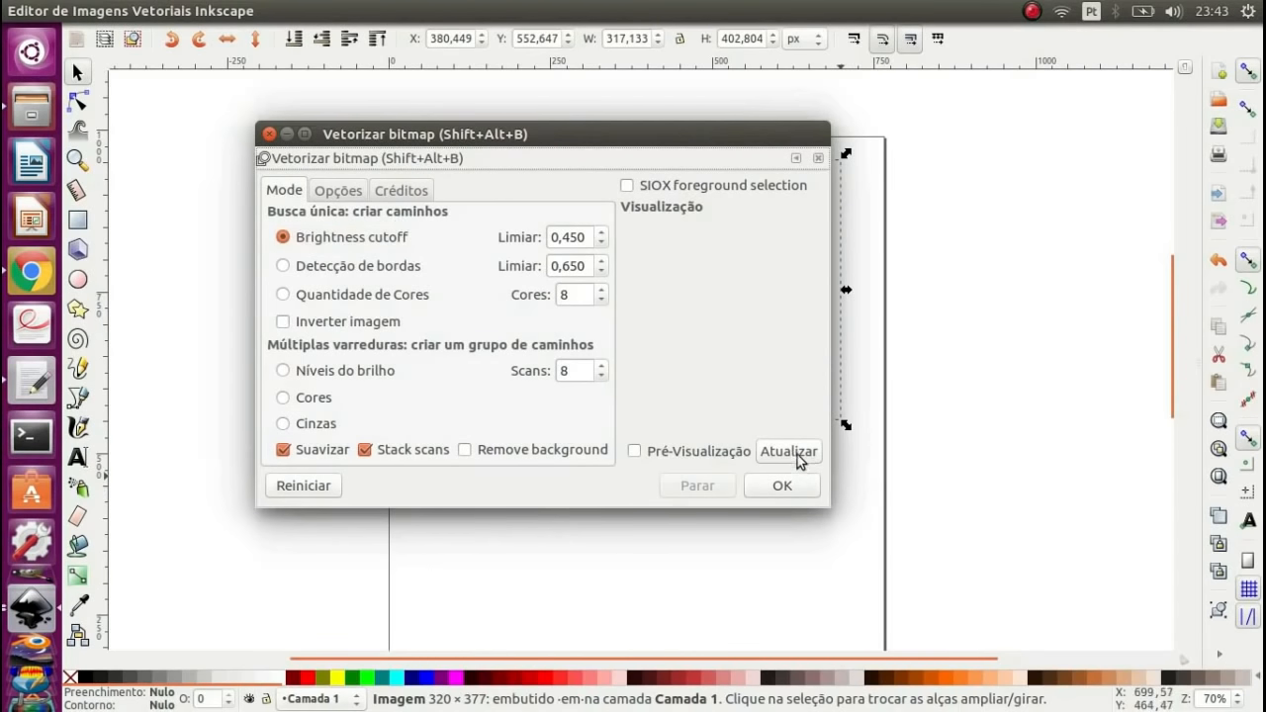
left_click(798, 455)
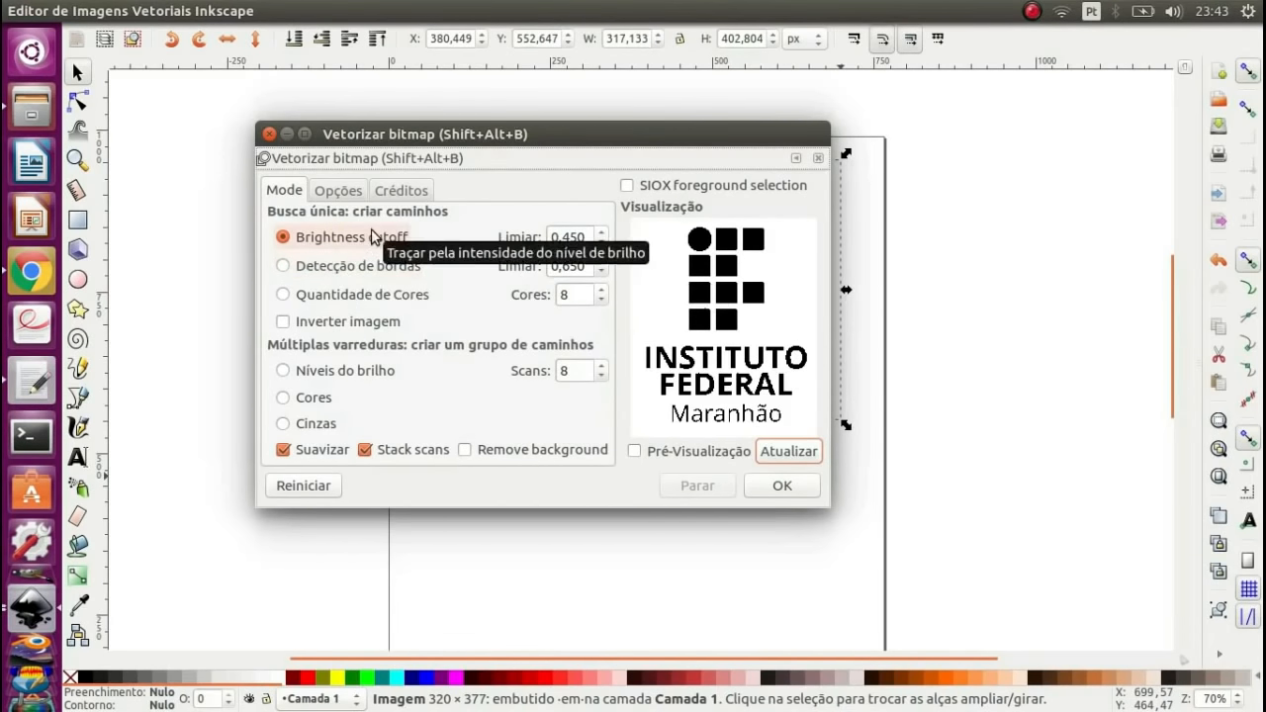
- Preview the Quantidade de Cores and Cores trace modes on the logo
left_click(358, 301)
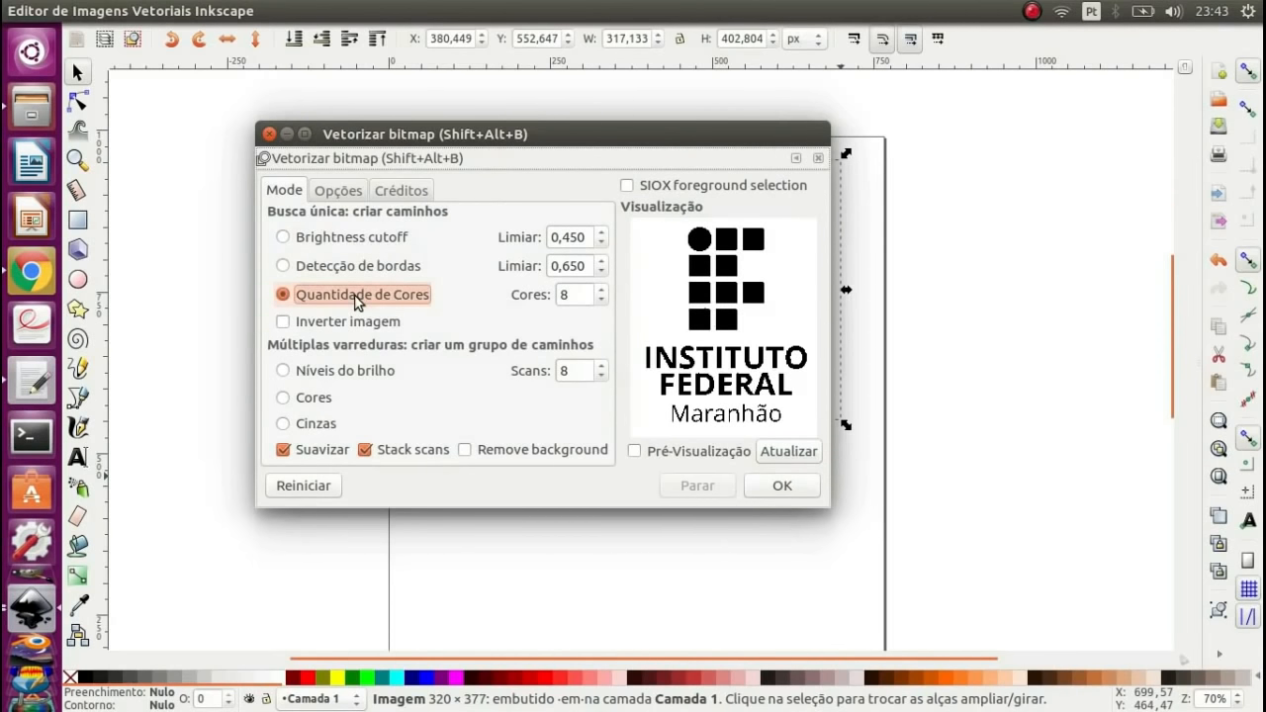
left_click(576, 293)
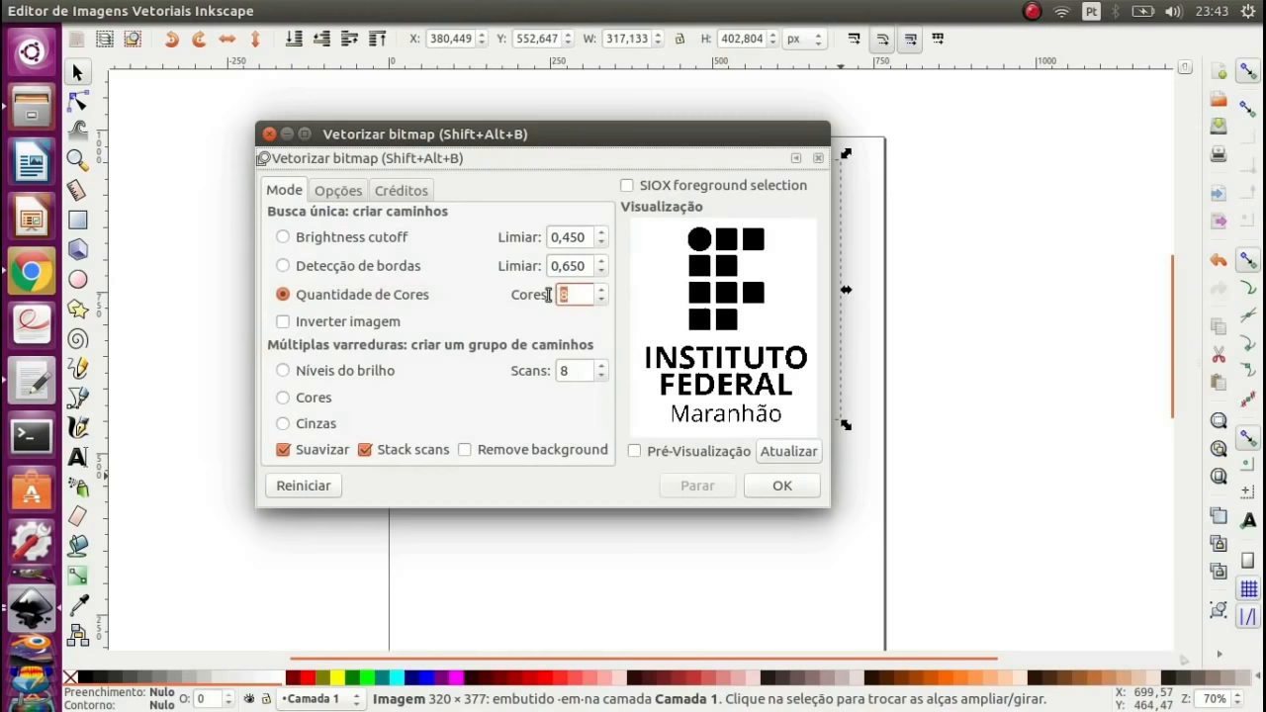
left_click(303, 400)
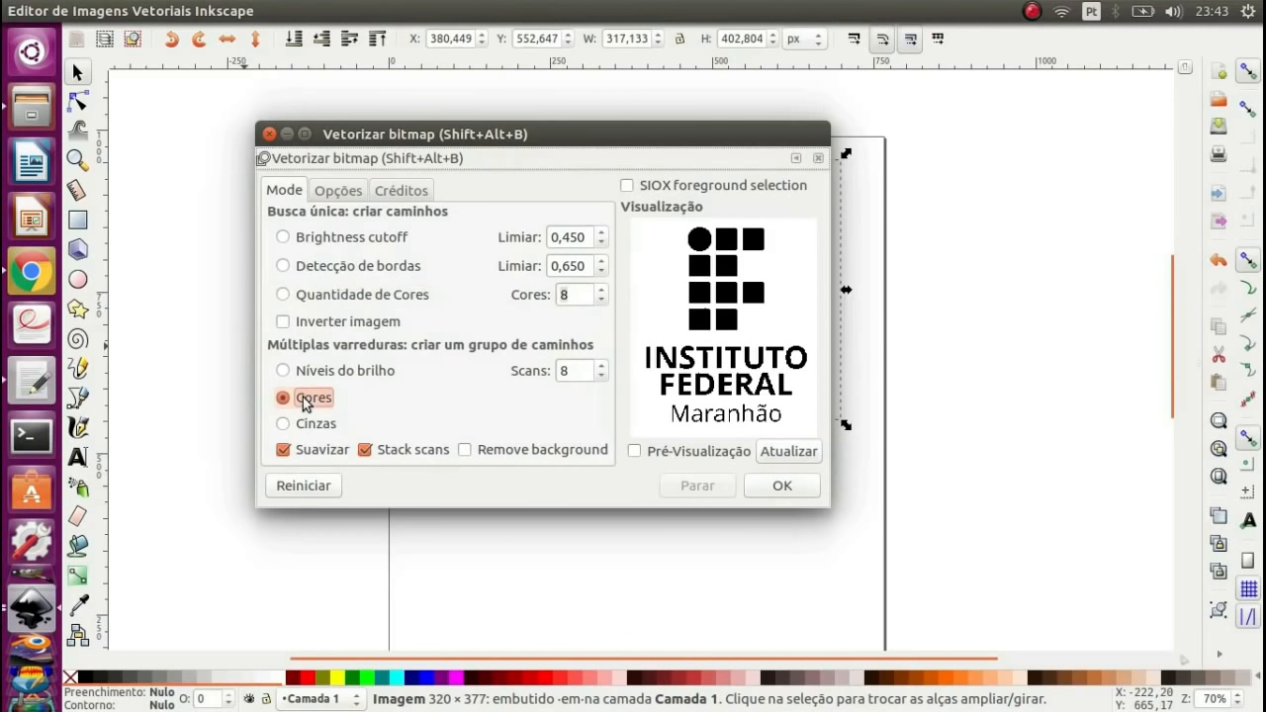
left_click(805, 454)
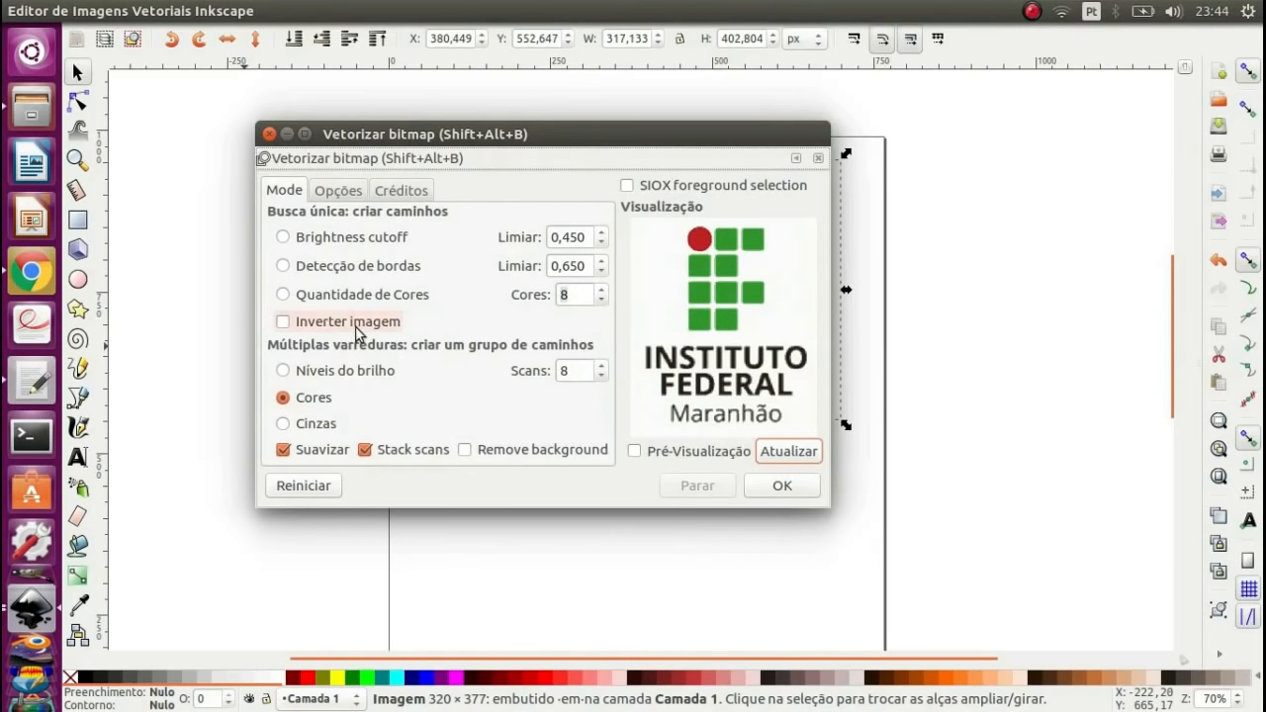
left_click(364, 295)
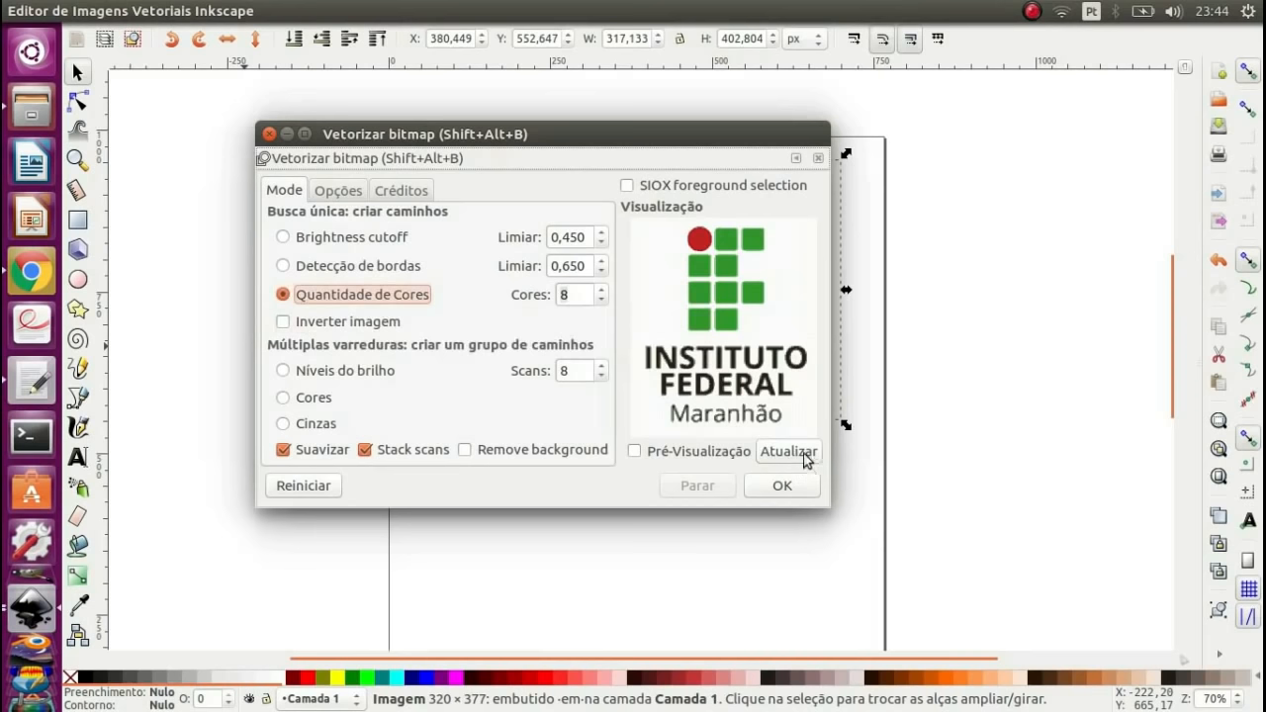
left_click(801, 454)
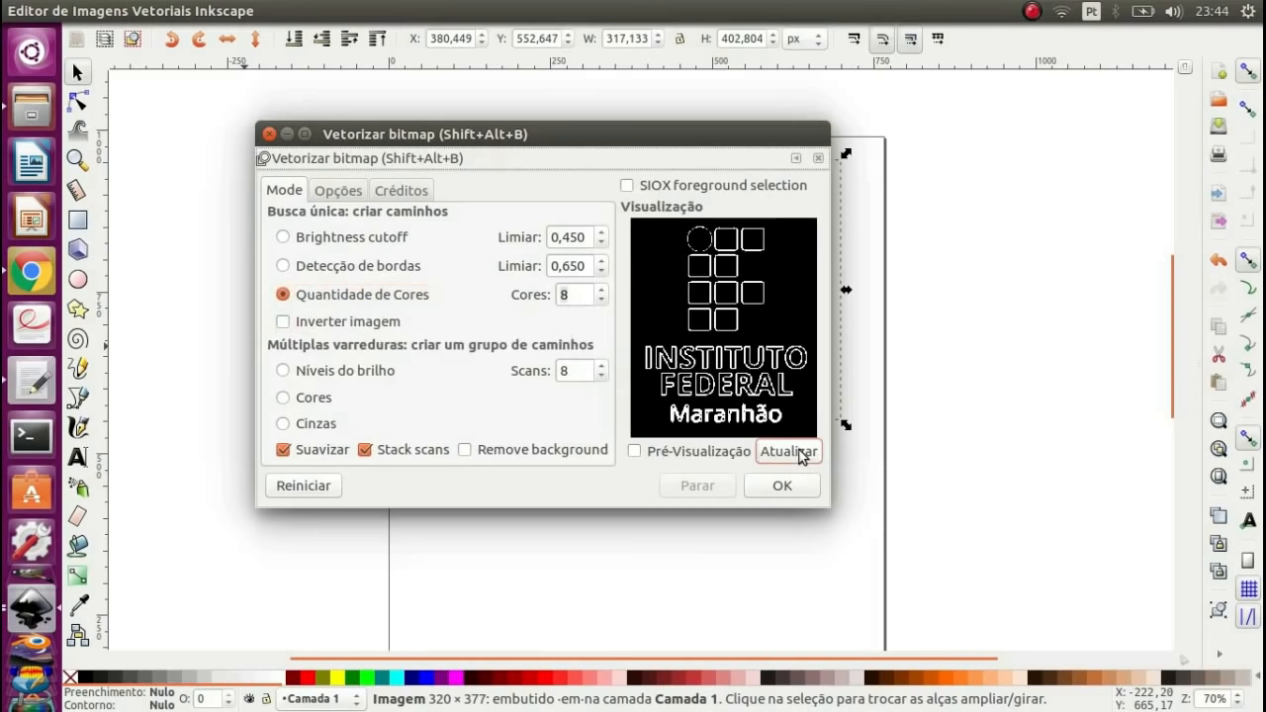
- Trace the logo with Brightness cutoff at 0,450 after refreshing its preview
left_click(335, 246)
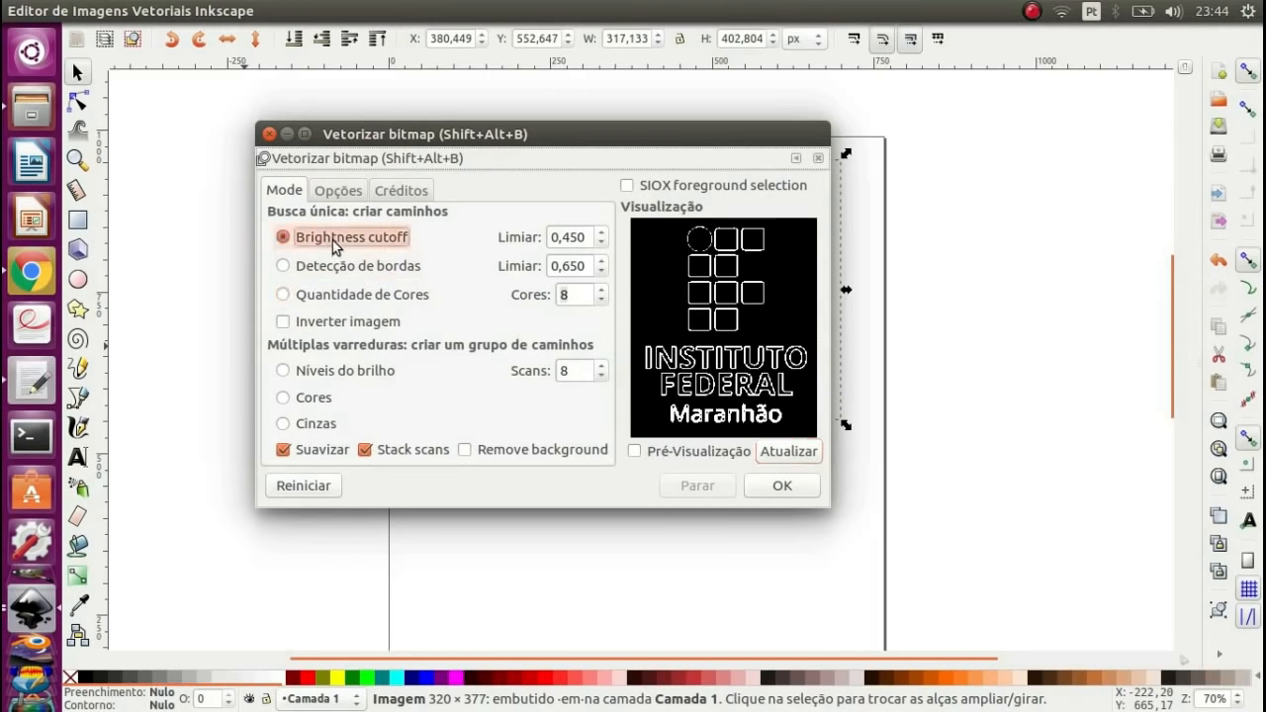
left_click(796, 452)
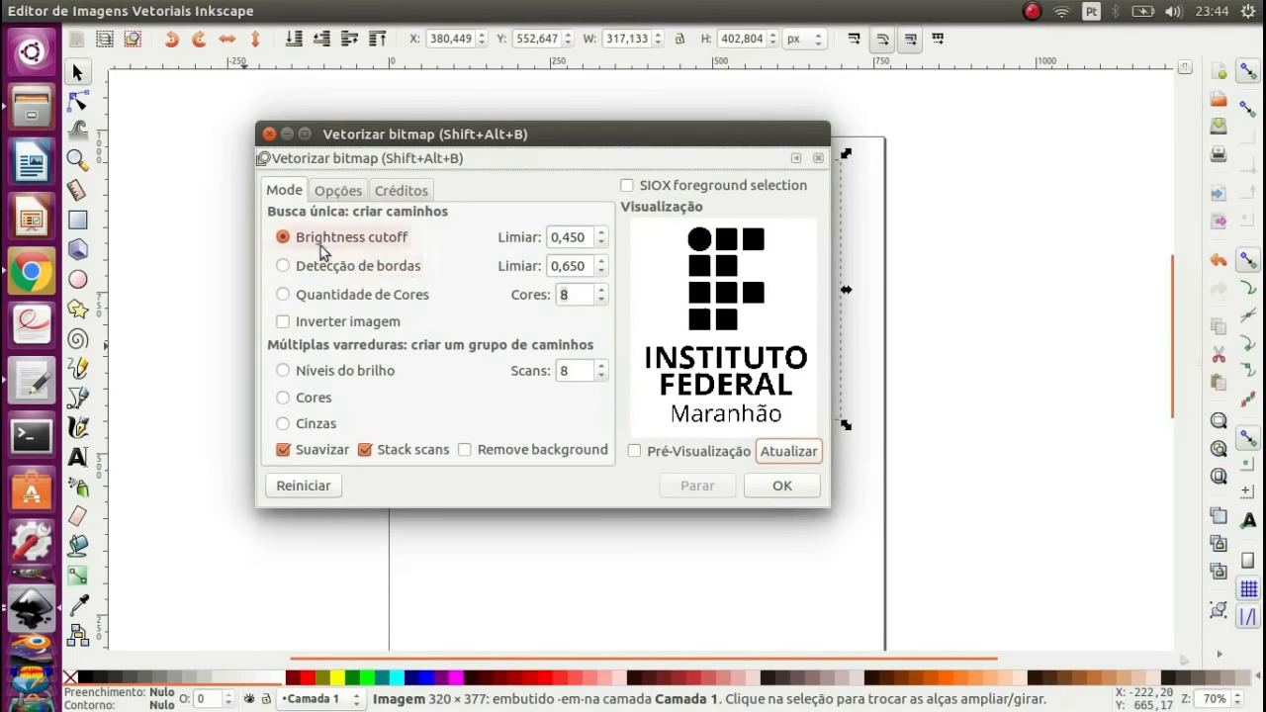
left_click(794, 491)
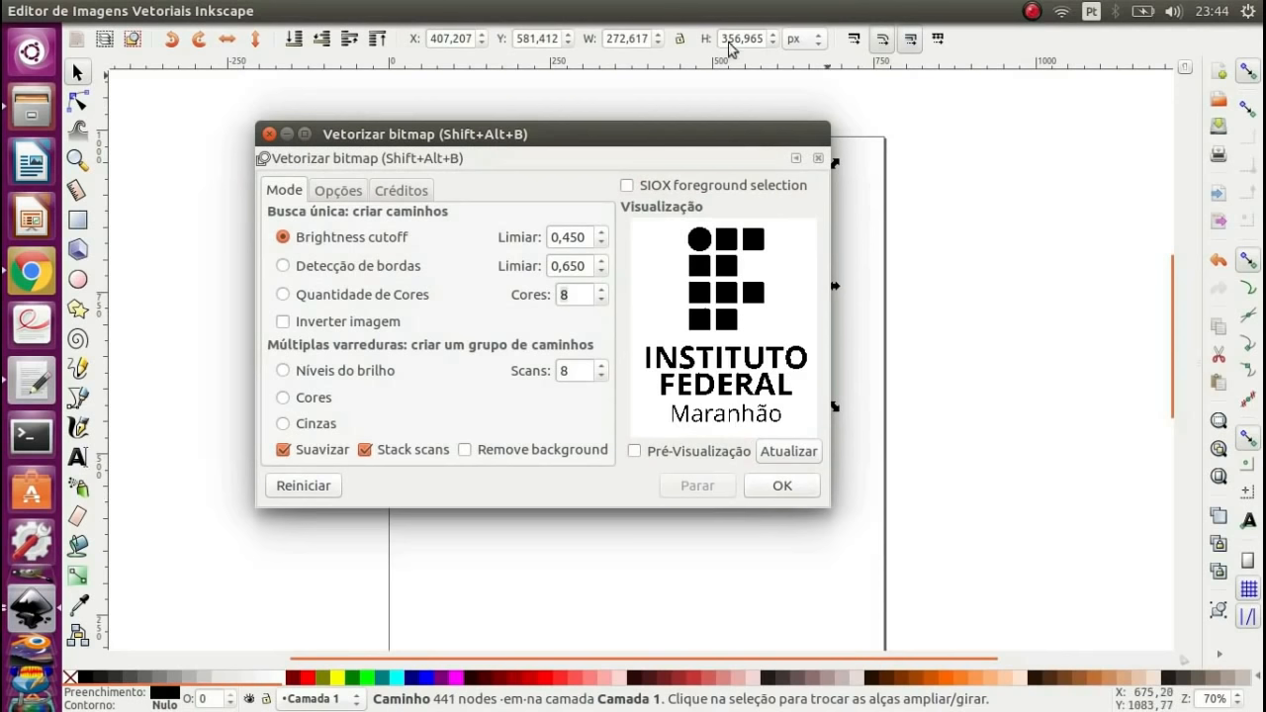
- Close the trace window and move the black traced logo right of the coloured bitmap
left_click(269, 134)
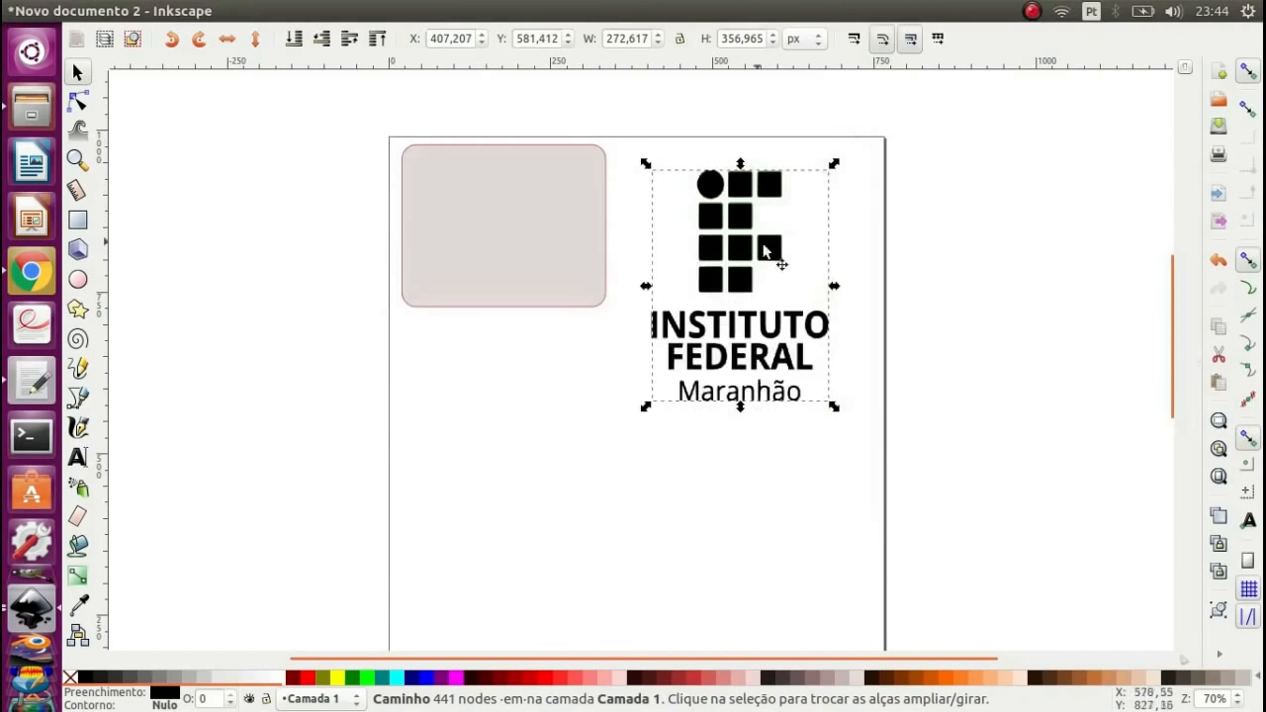
left_click(890, 246)
left_click_drag(796, 262, 997, 284)
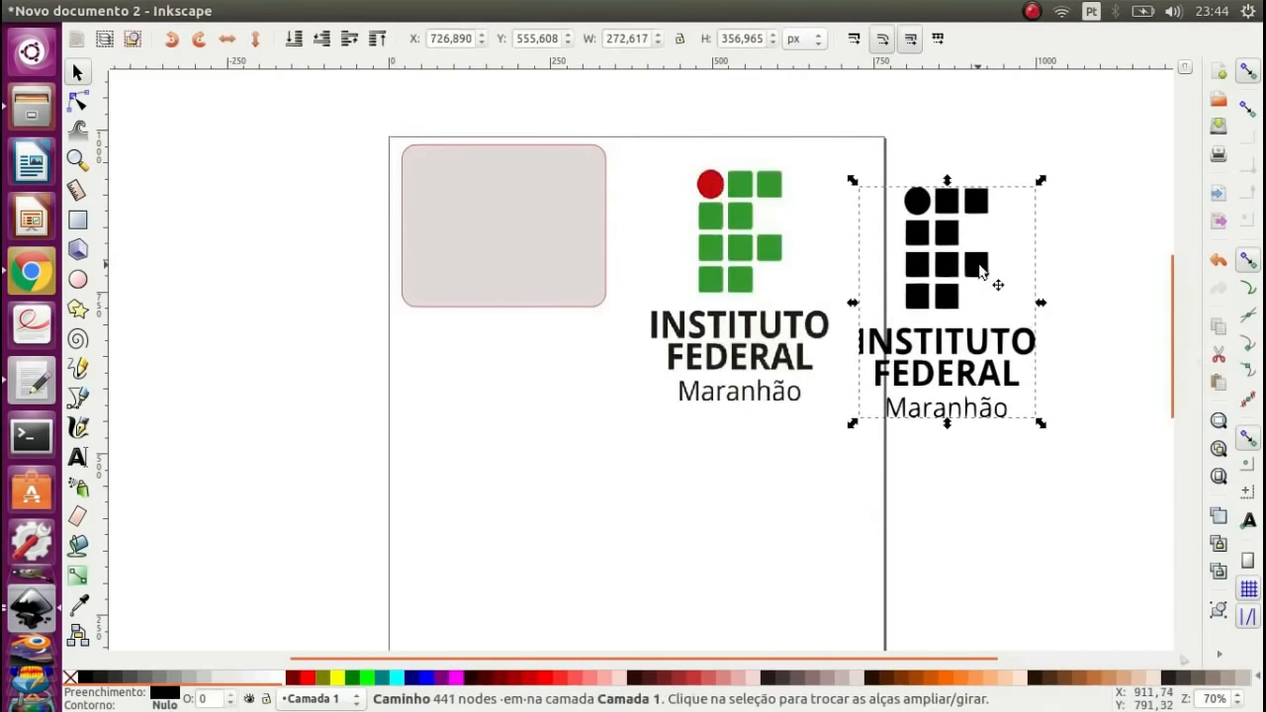
scroll(965, 247, "up", 1, "ctrl")
scroll(962, 244, "up", 2, "ctrl")
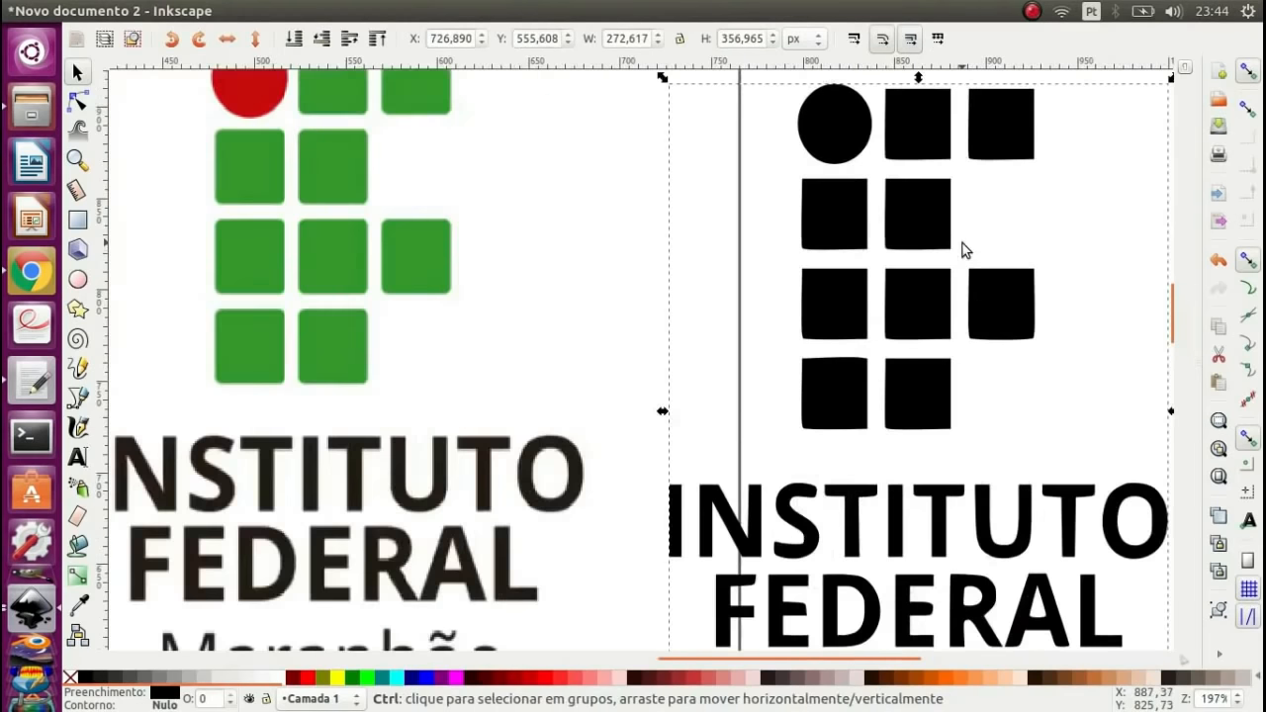
left_click_drag(933, 254, 921, 257)
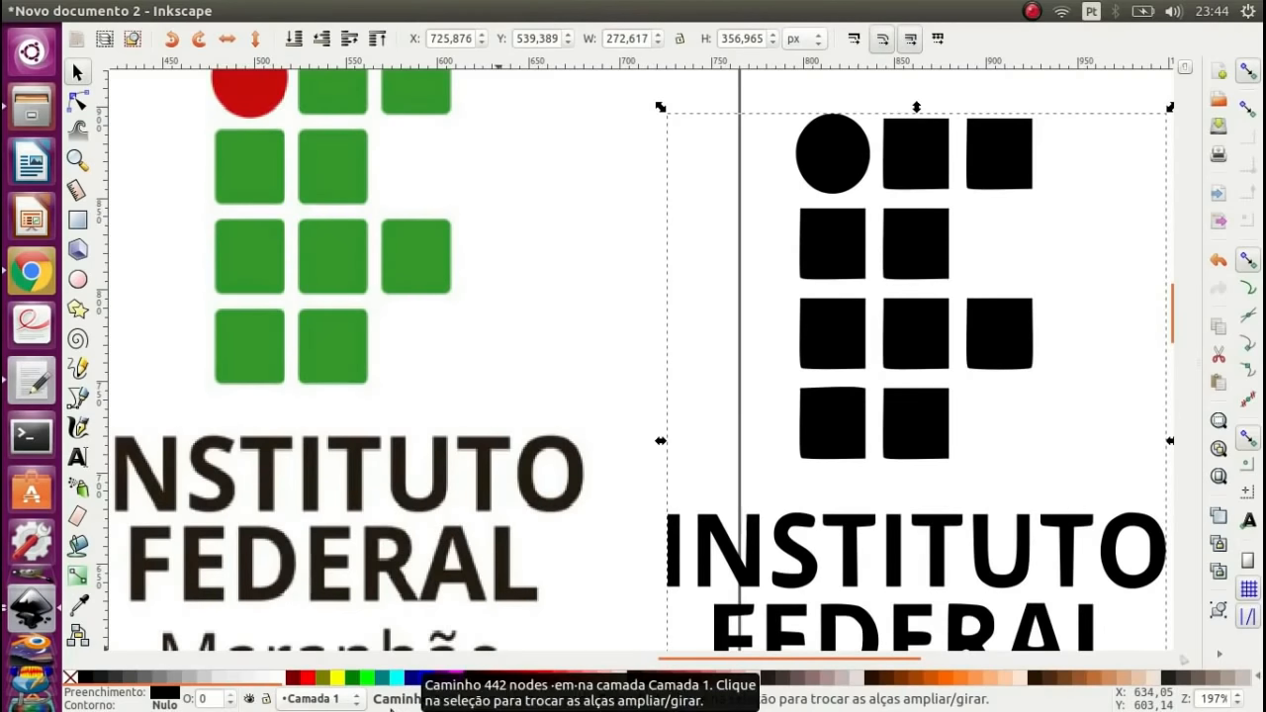
- Inspect the traced logo's nodes with the Node tool, then return to the Selector
left_click(79, 102)
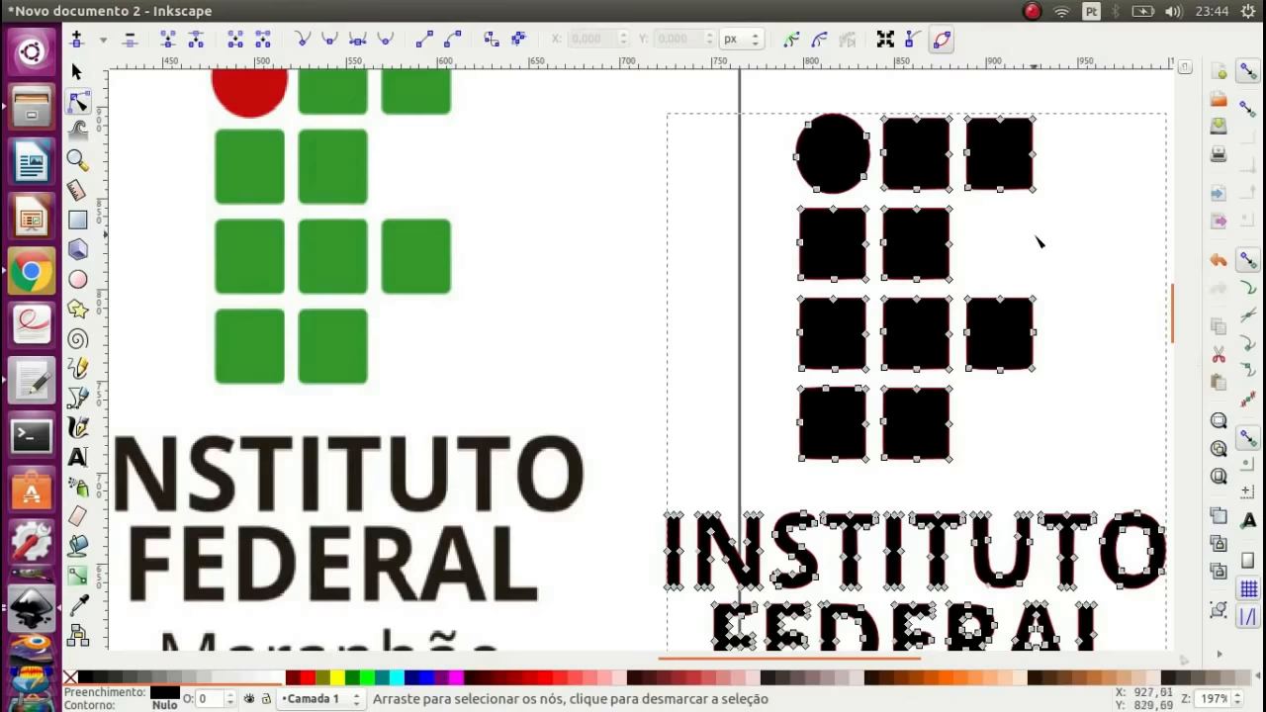
scroll(1038, 241, "down", 1)
scroll(1055, 286, "down", 1)
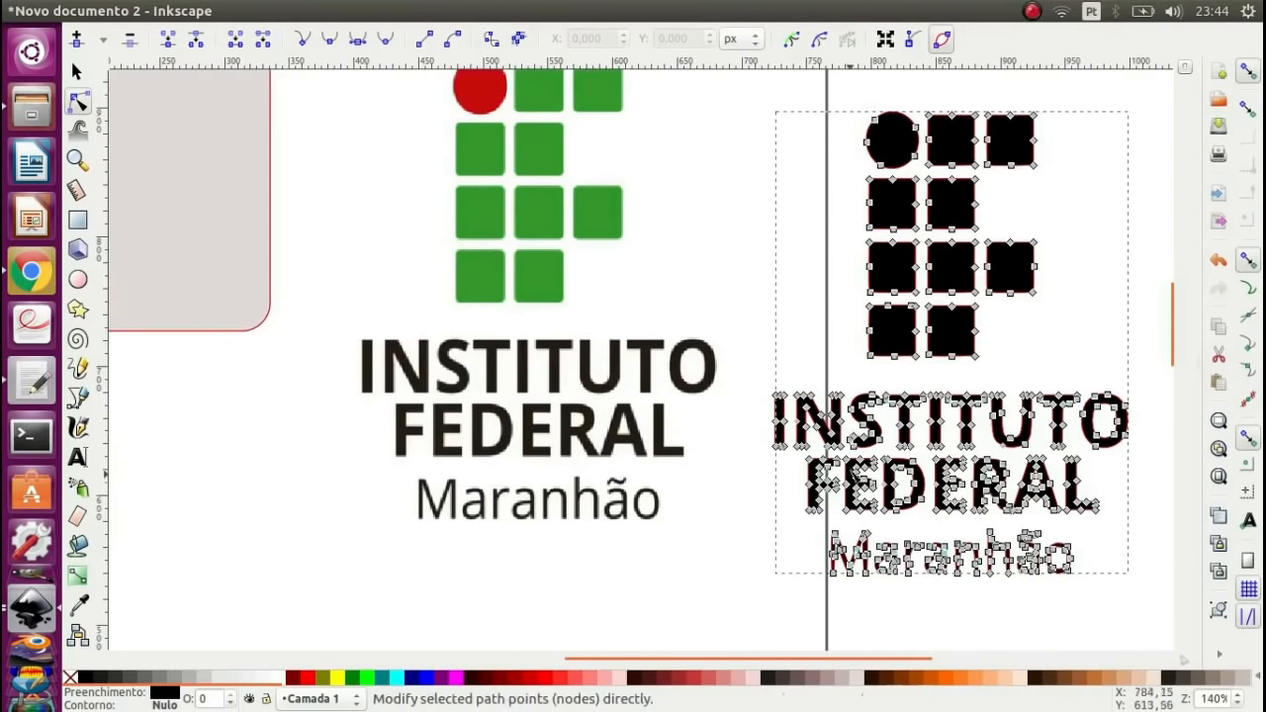
scroll(1010, 280, "up", 1)
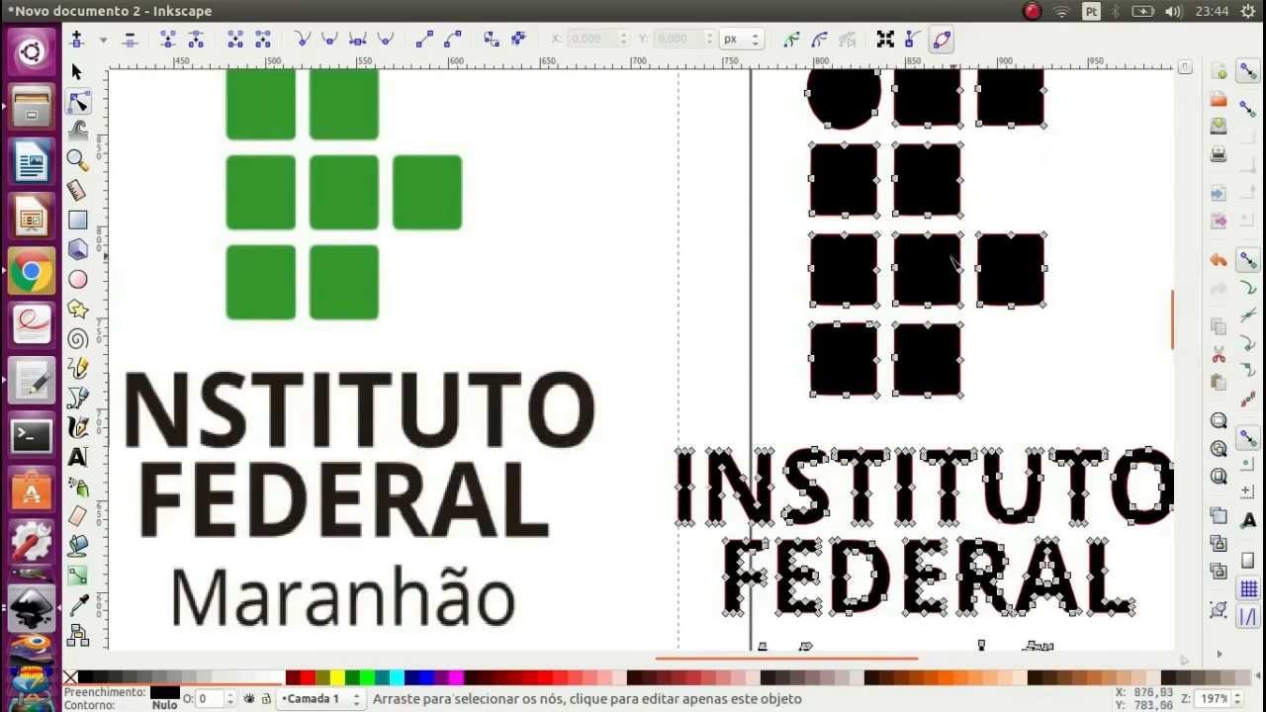
left_click(79, 75)
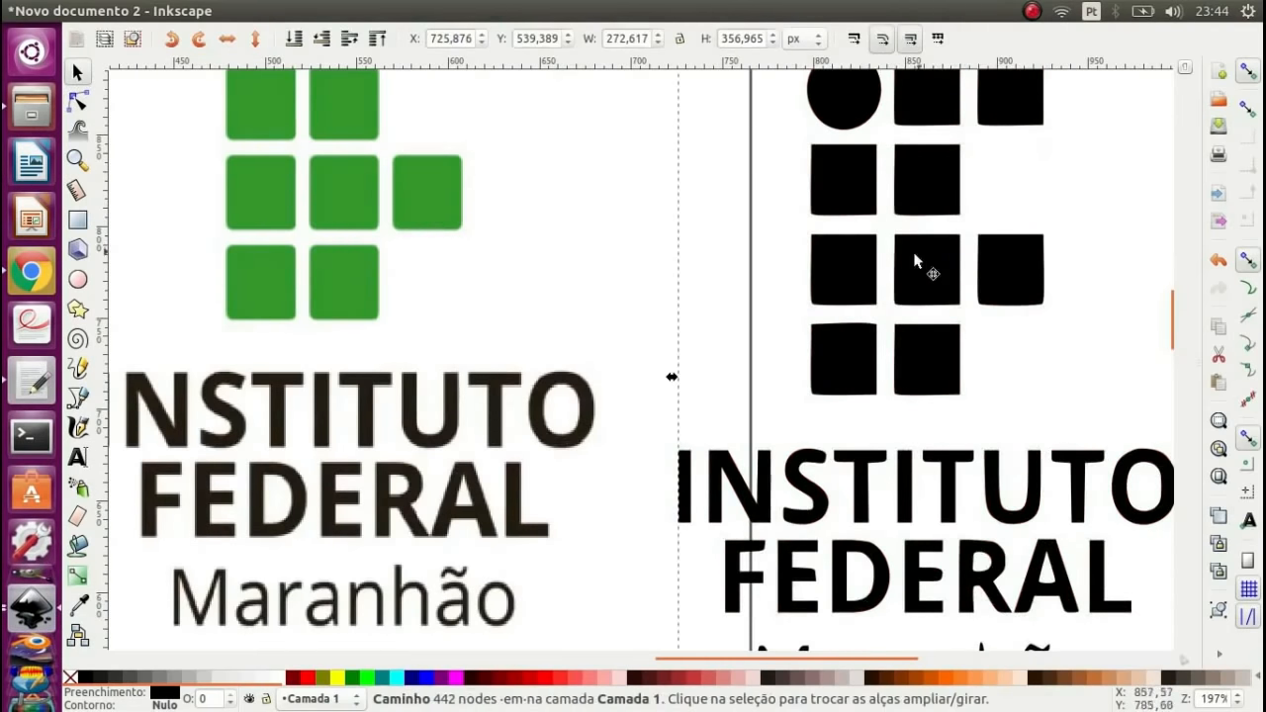
- Fill the traced logo with salmon FF8080 and move it up beside the original
left_click(603, 678)
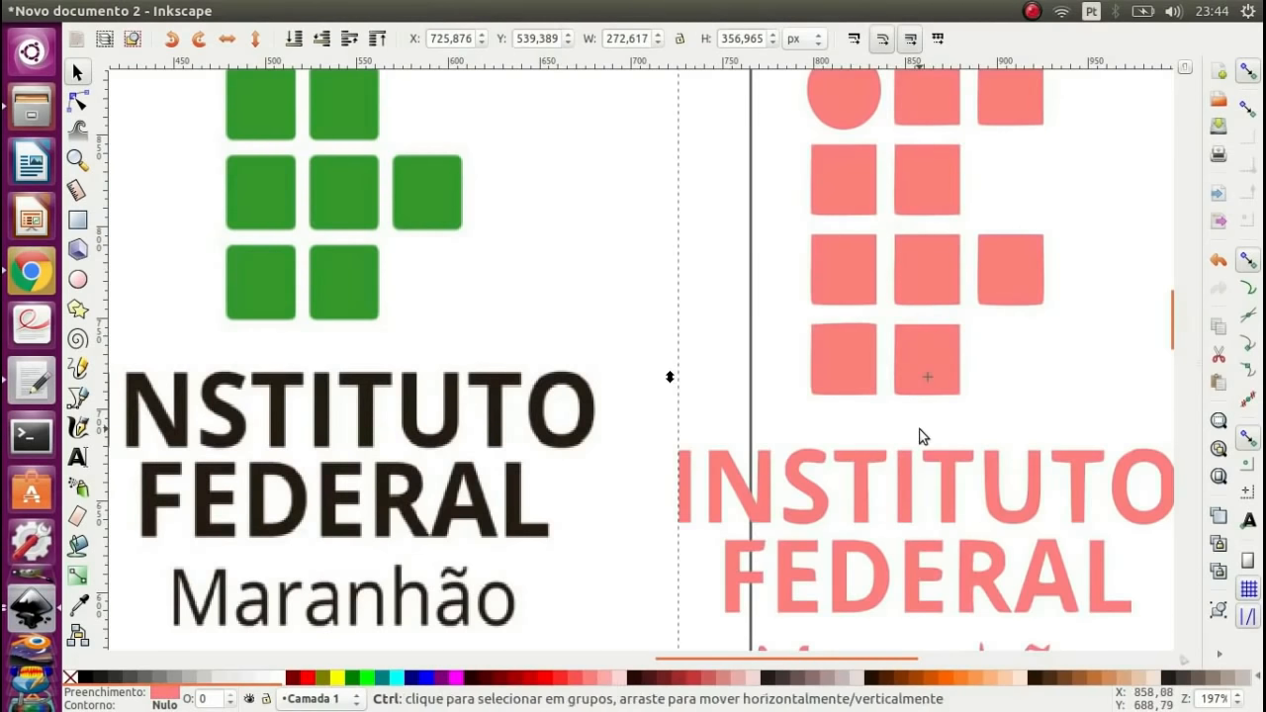
scroll(921, 435, "down", 1)
left_click_drag(931, 388, 904, 319)
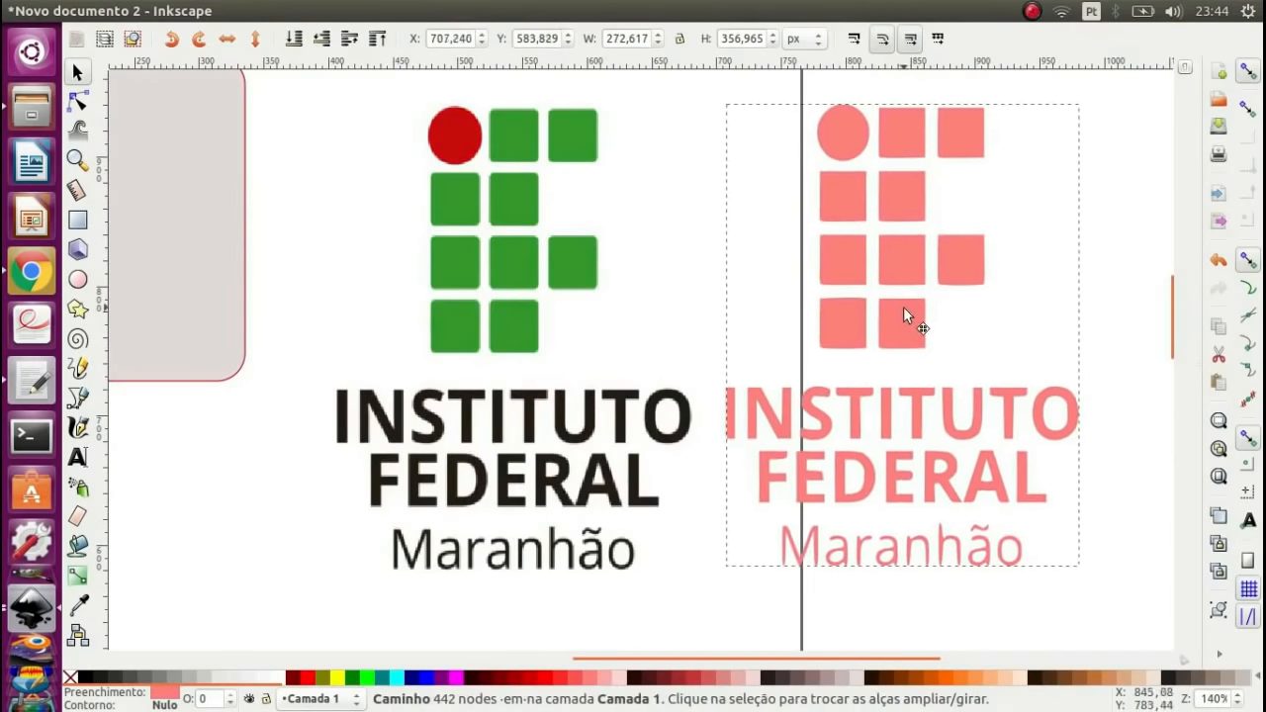
left_click(1098, 227)
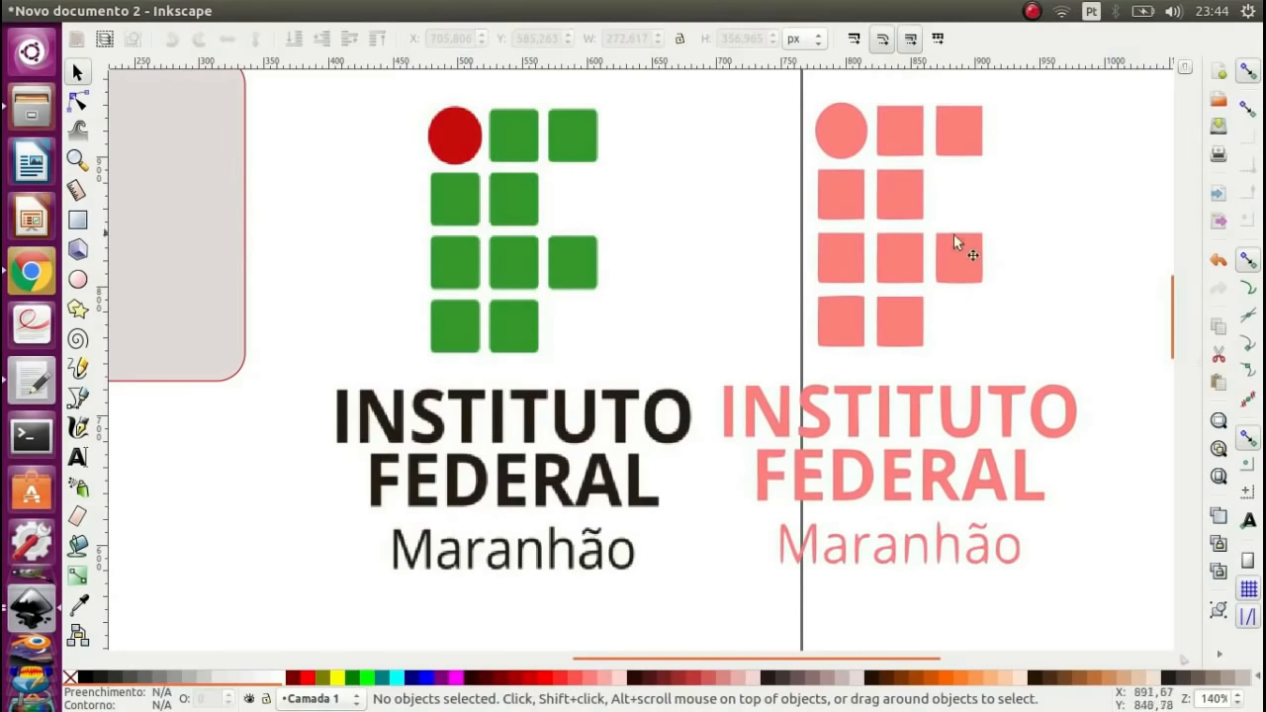
- Edit a square's nodes in the salmon logo, distorting it and deleting its top-left corner node
left_click(76, 103)
left_click(902, 204)
scroll(948, 202, "up", 2)
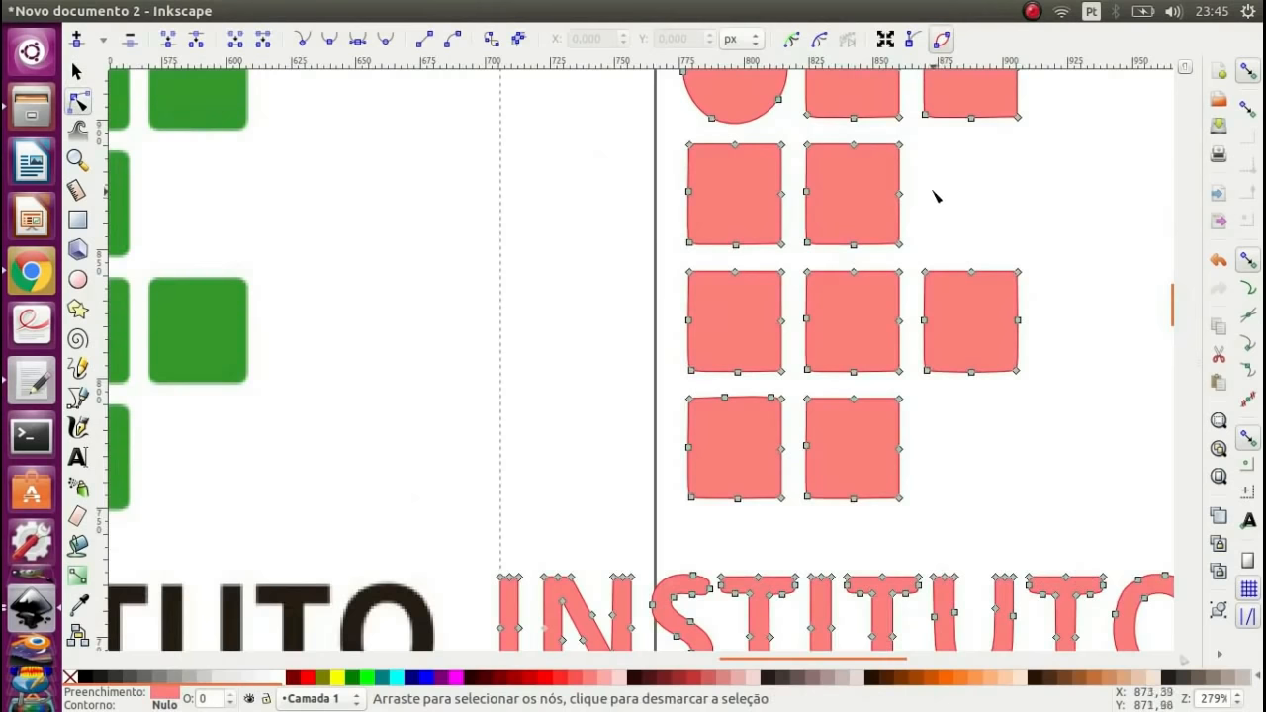
left_click_drag(901, 195, 972, 200)
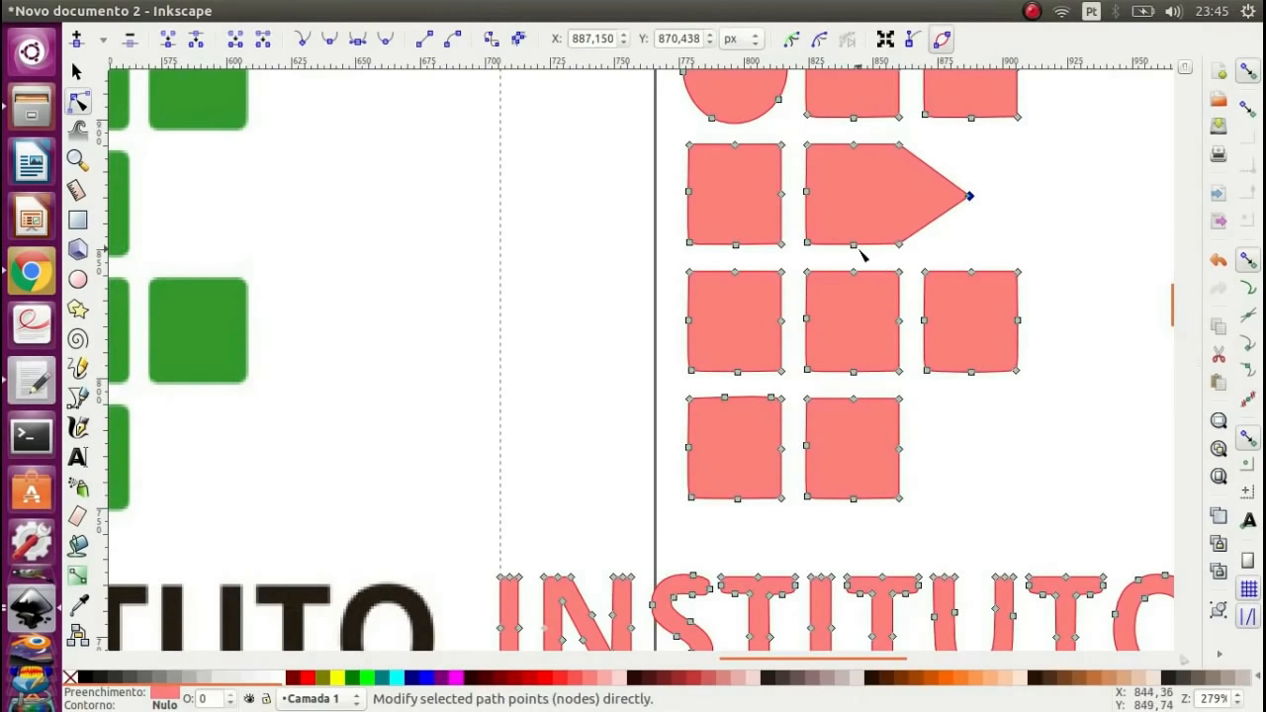
left_click_drag(855, 244, 901, 246)
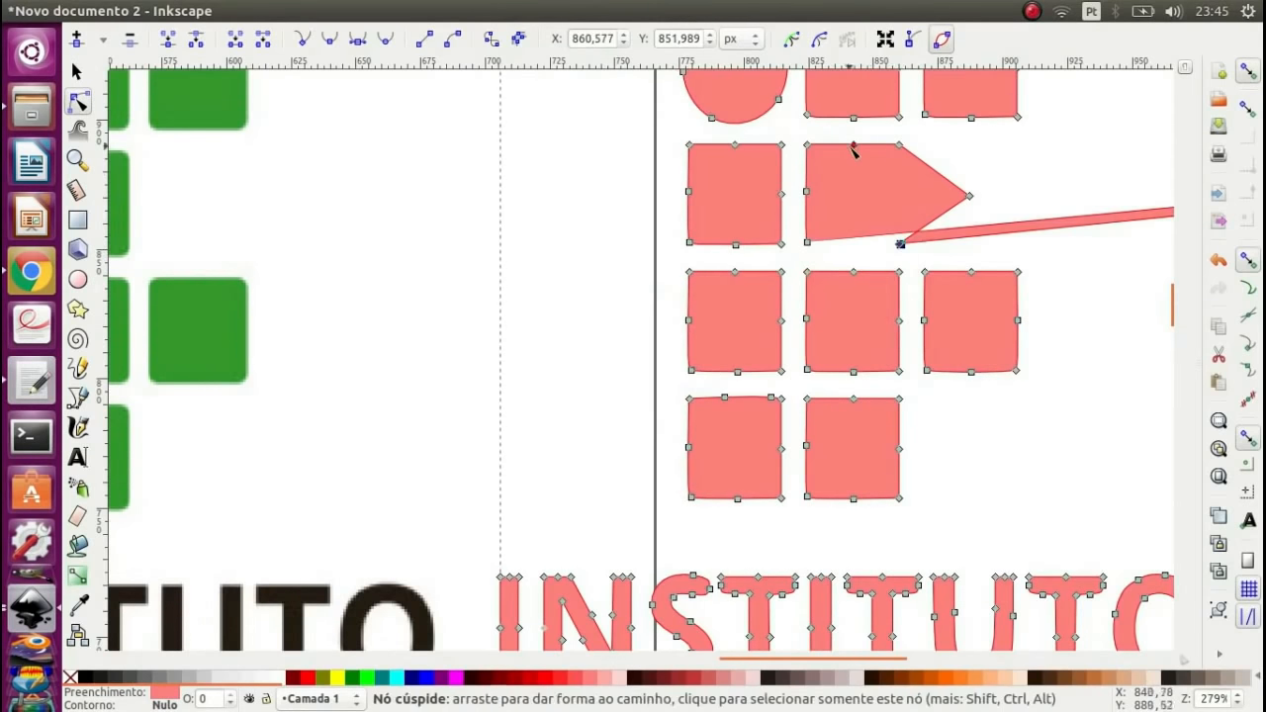
left_click_drag(854, 145, 835, 221)
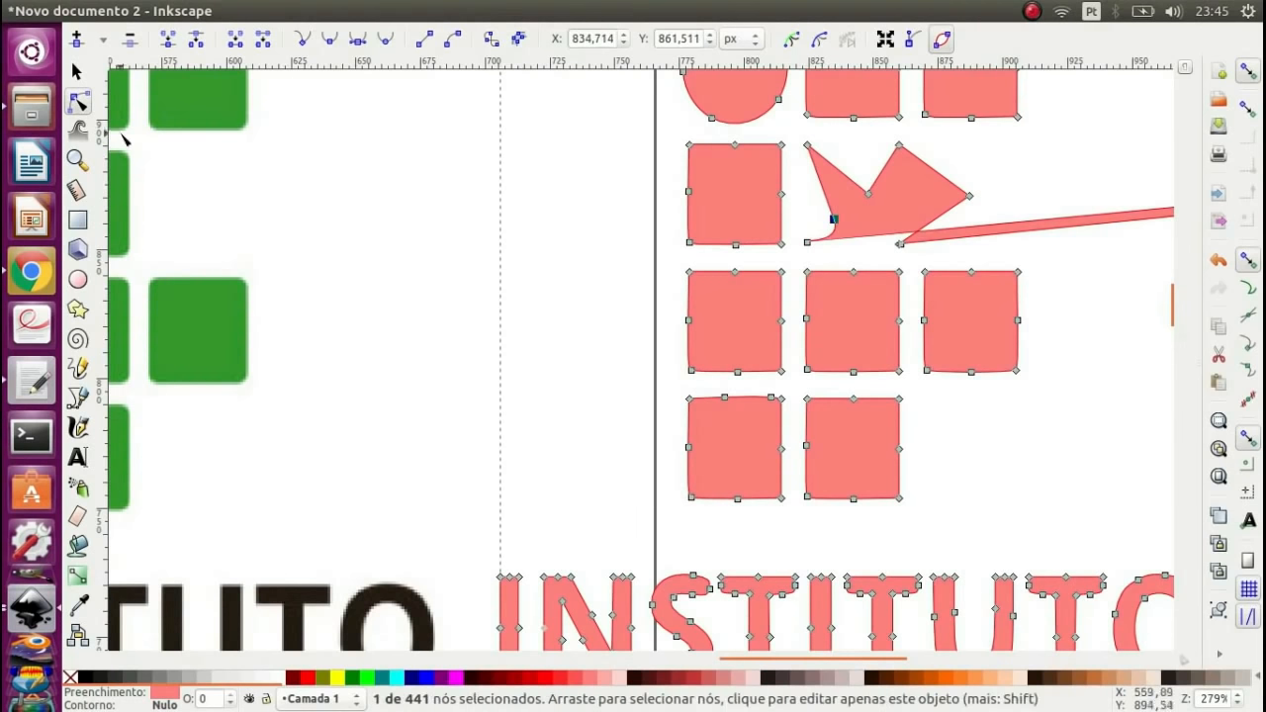
left_click(808, 147)
scroll(817, 172, "up", 2)
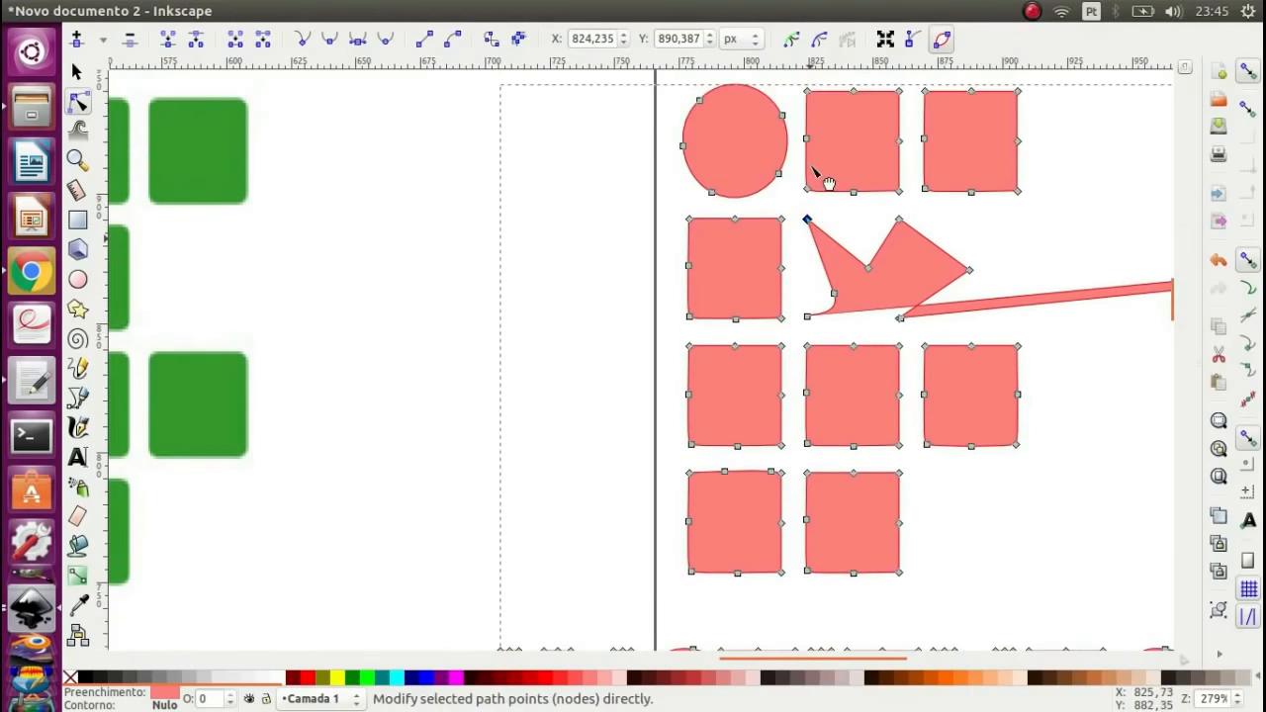
key("Delete")
- Delete the stray teardrop's points one by one until the spiked shape disappears
left_click(899, 220)
key("Delete")
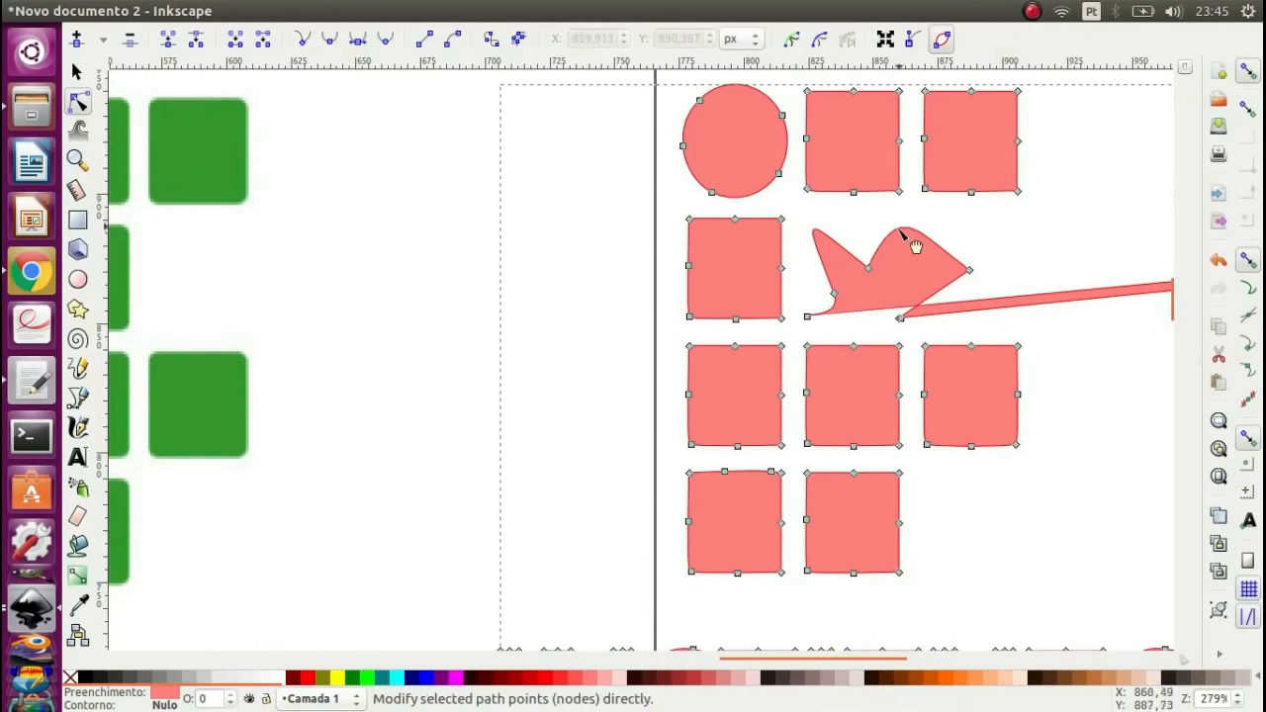
left_click(869, 270)
key("Delete")
left_click(900, 319)
key("Delete")
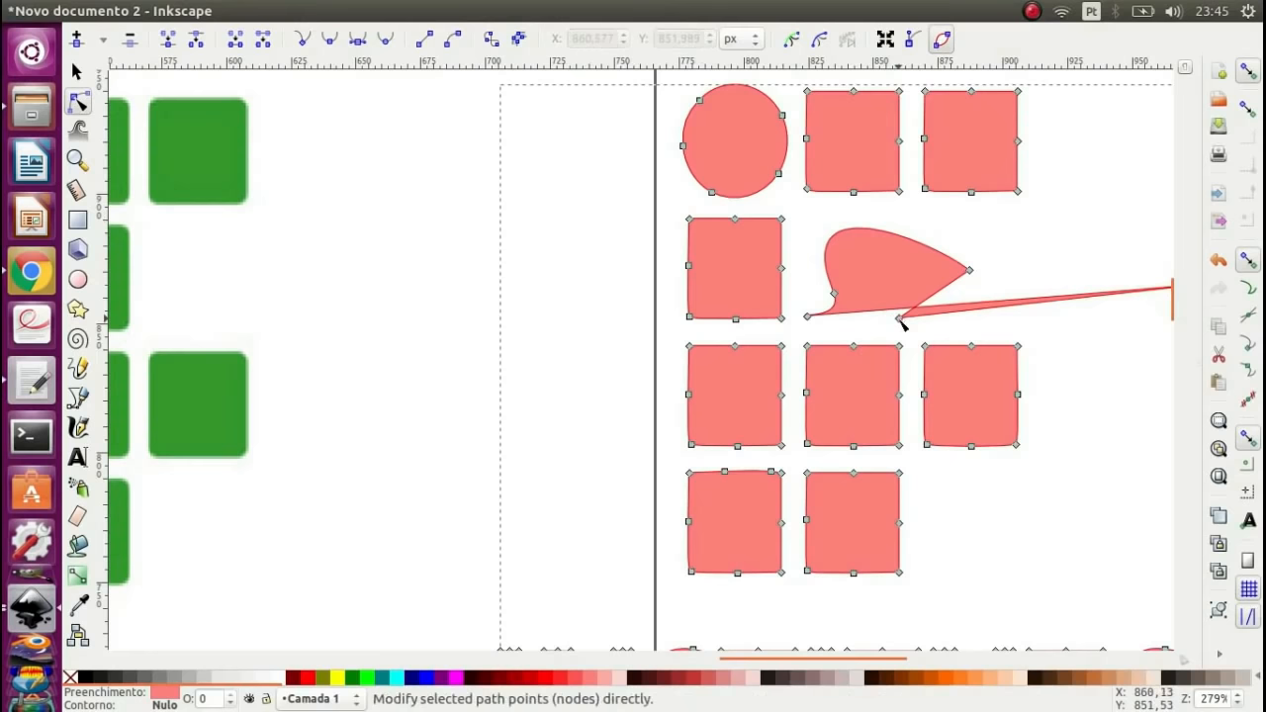
left_click(969, 270)
key("Delete")
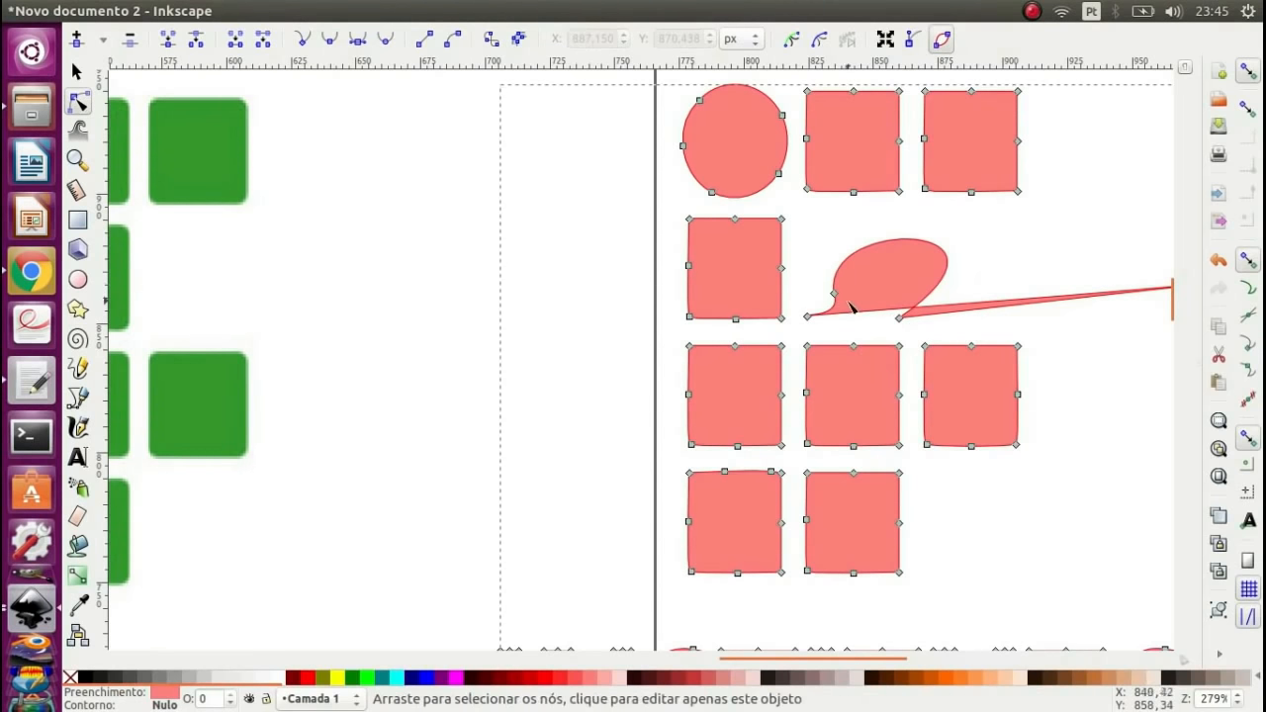
left_click(834, 296)
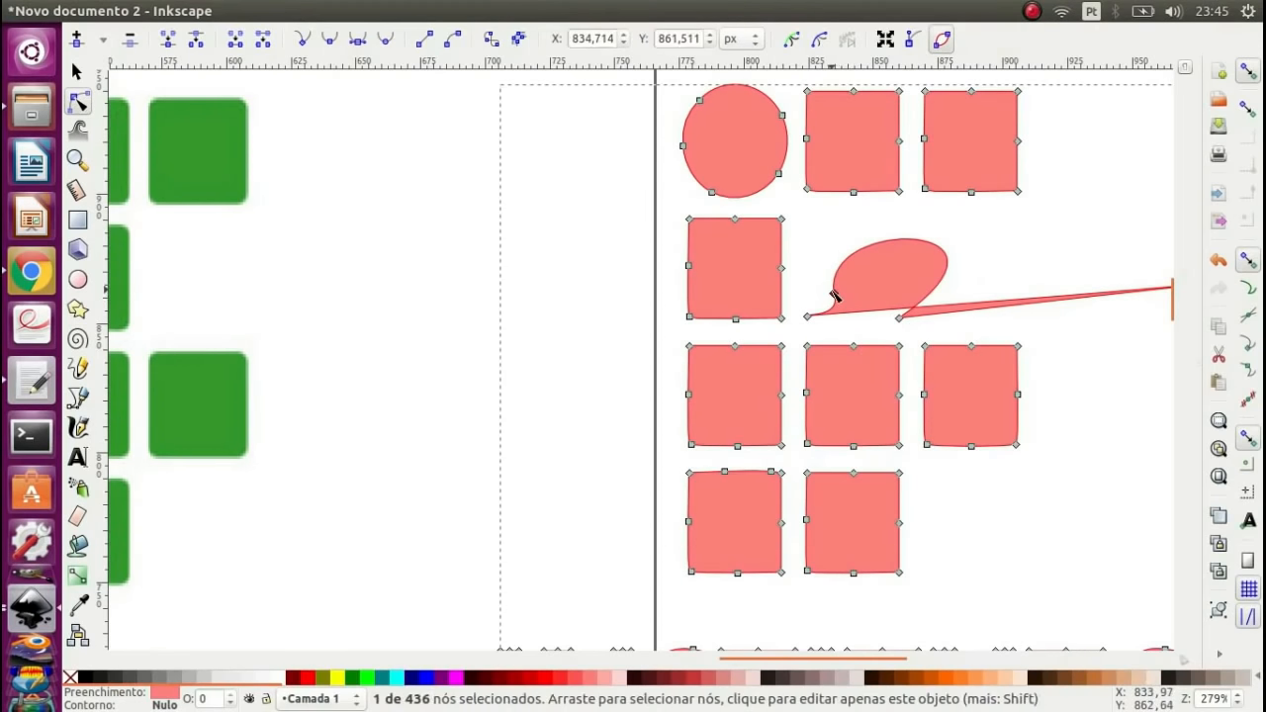
key("Delete")
left_click(808, 317)
key("Delete")
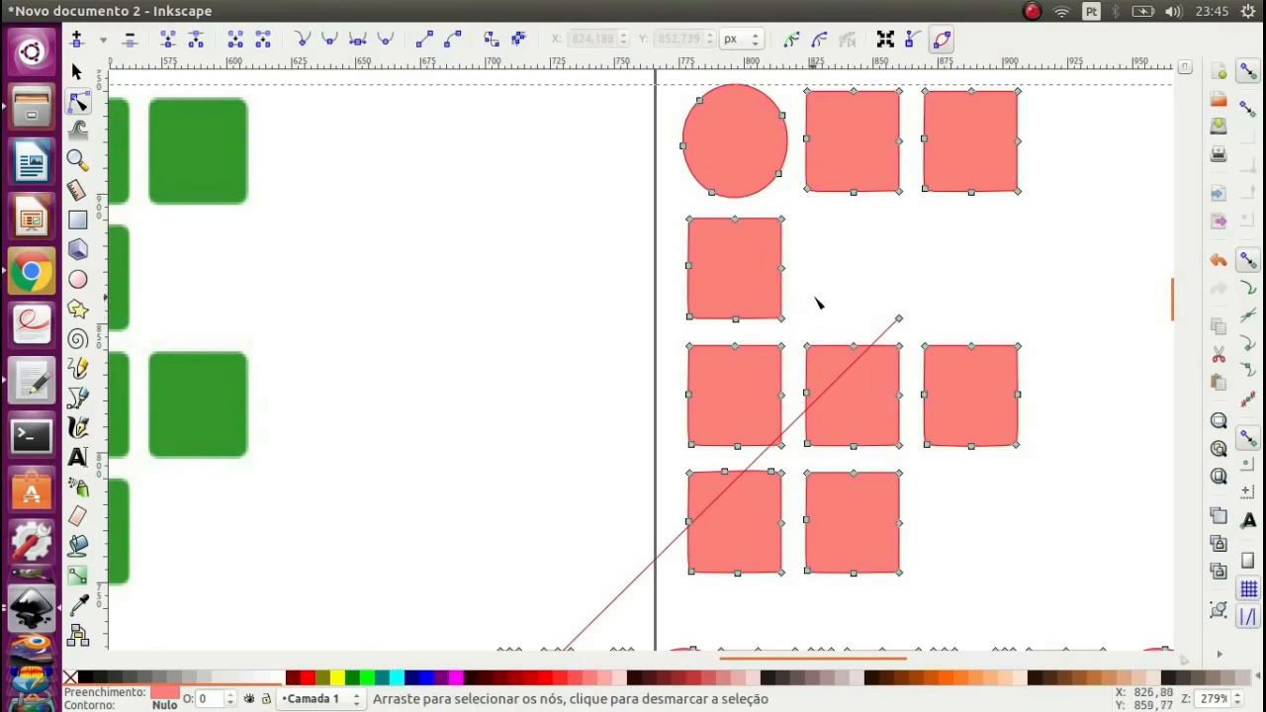
left_click(900, 321)
key("Delete")
- Drag the grey rounded rectangle back into the page's upper-left, left of the logo
scroll(897, 313, "down", 3)
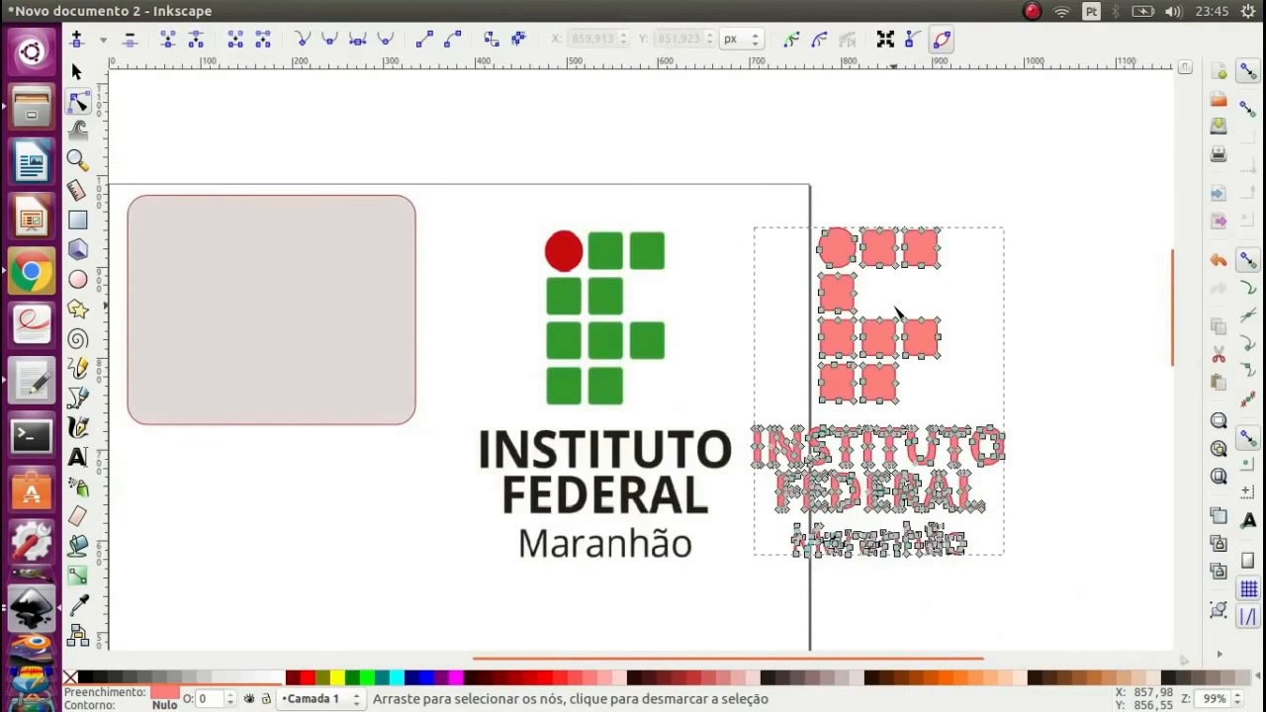
scroll(968, 348, "up", 1)
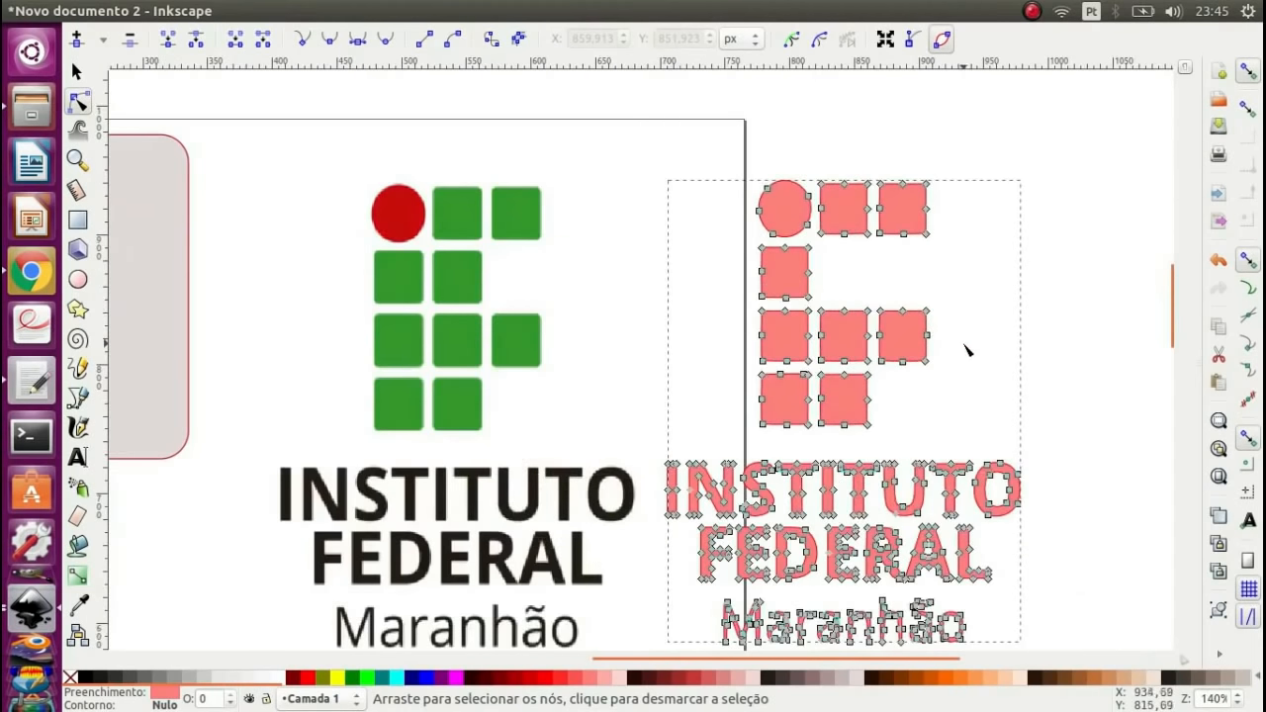
scroll(968, 348, "down", 2)
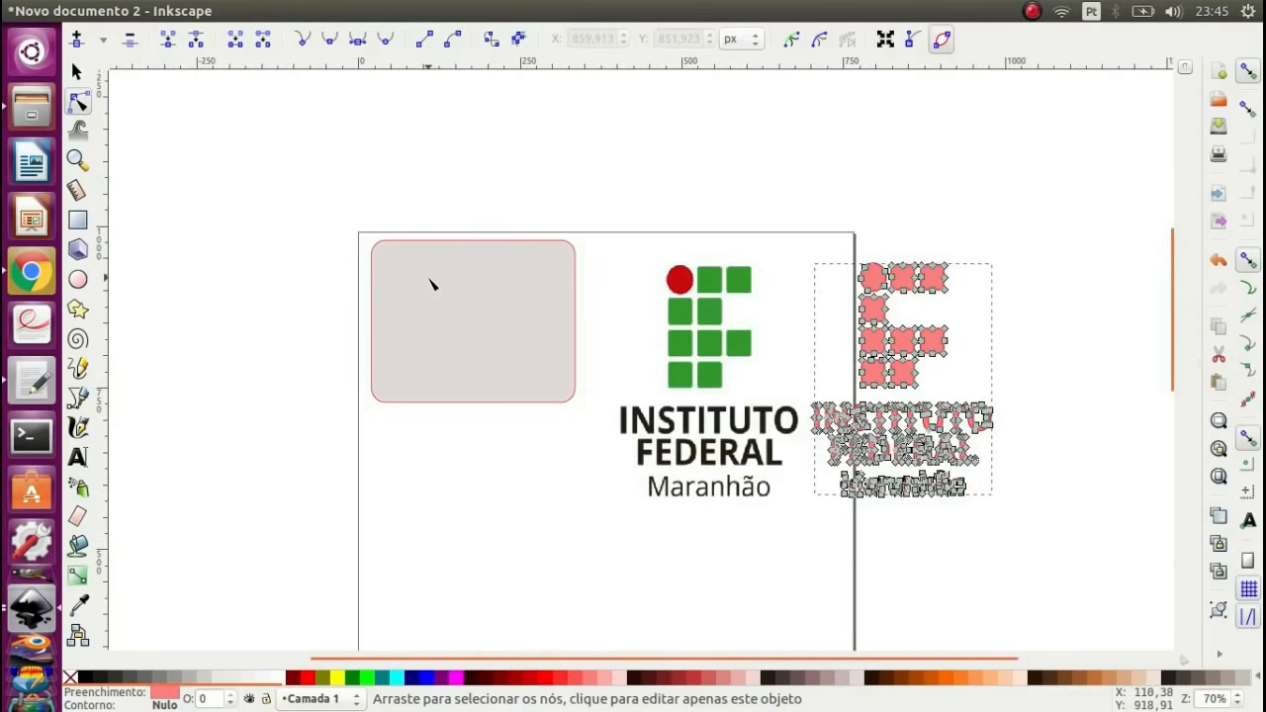
left_click(77, 72)
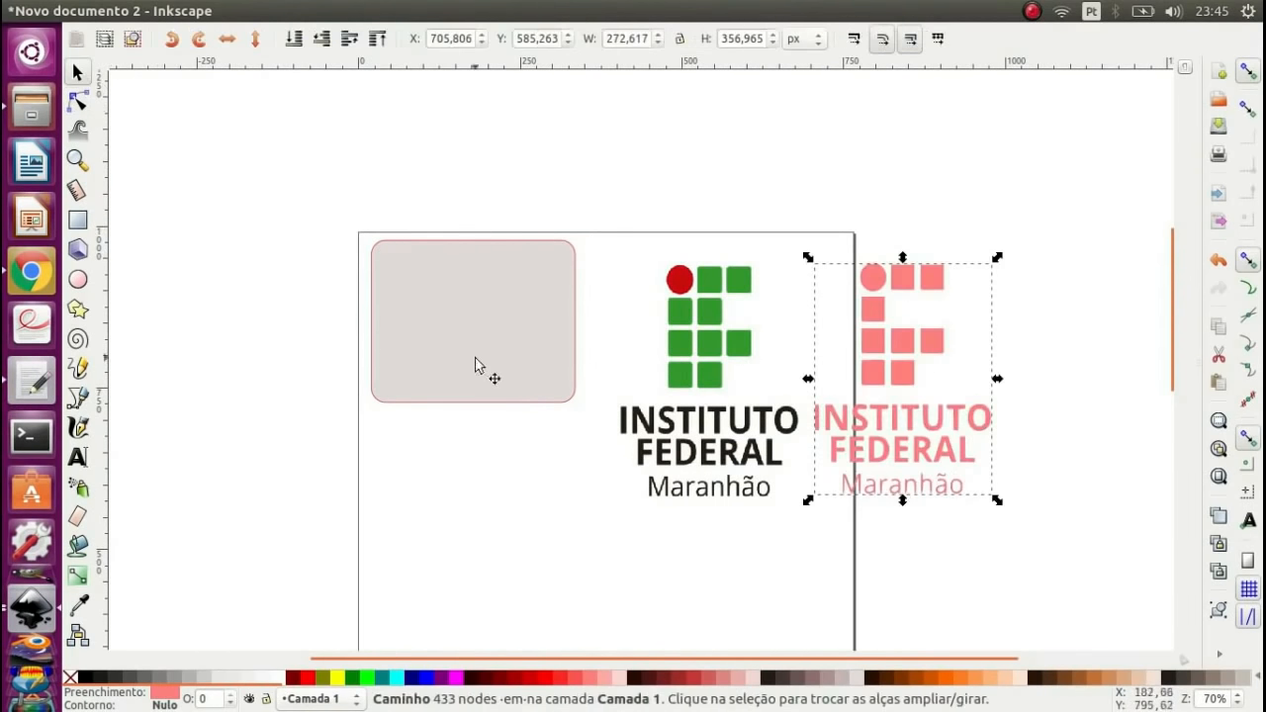
left_click(475, 364)
left_click_drag(497, 353, 637, 203)
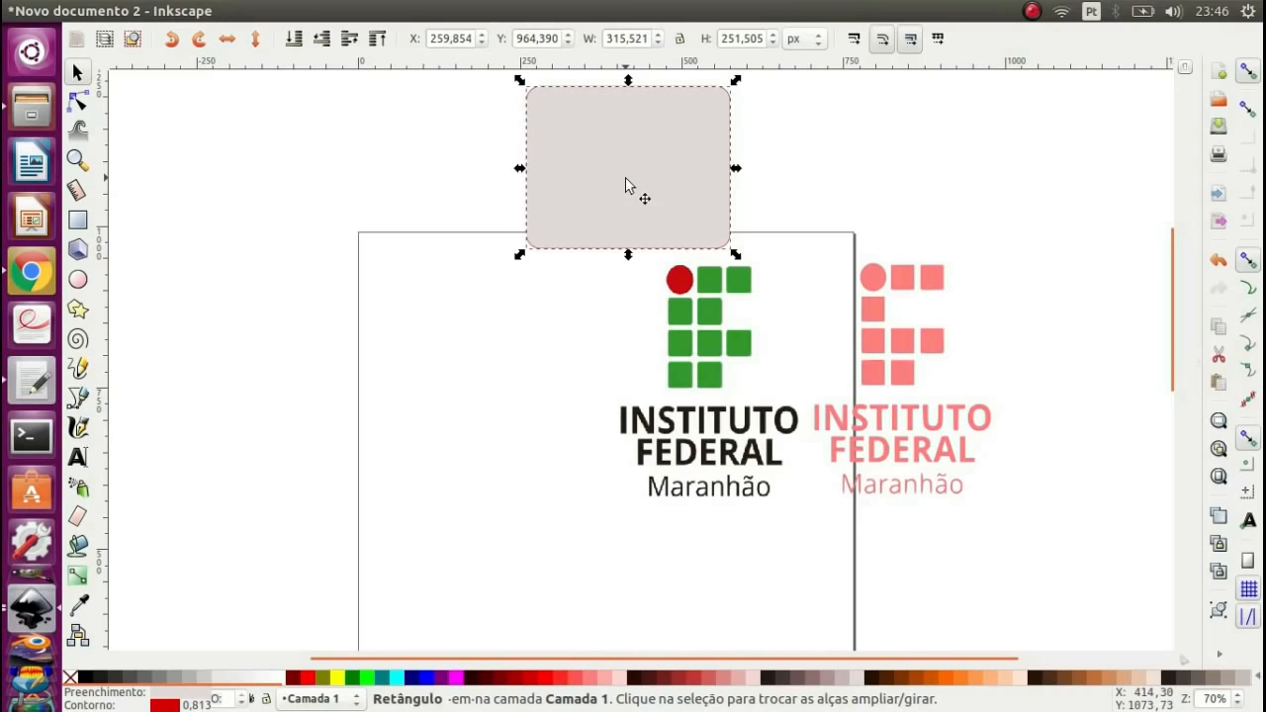
left_click_drag(630, 164, 494, 356)
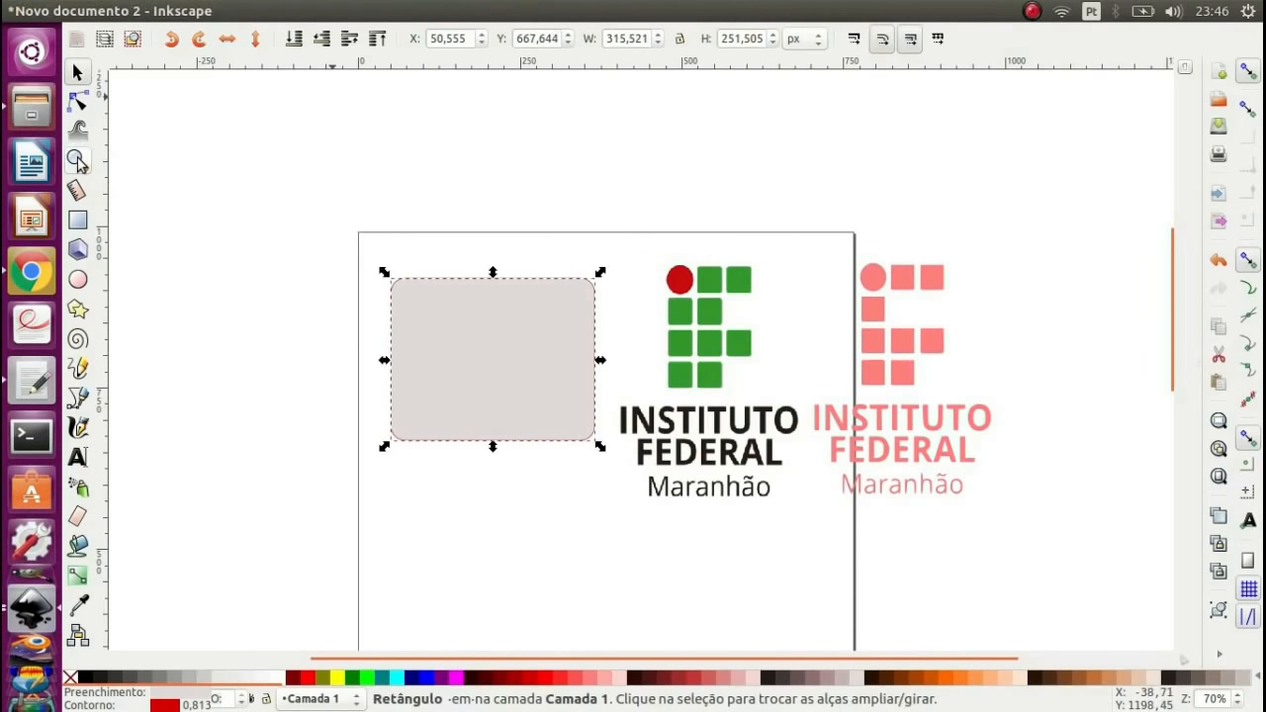
left_click(78, 160)
- Zoom in on the logo squares and trace a closed four-corner Bezier outline around the green square
left_click_drag(650, 249, 778, 395)
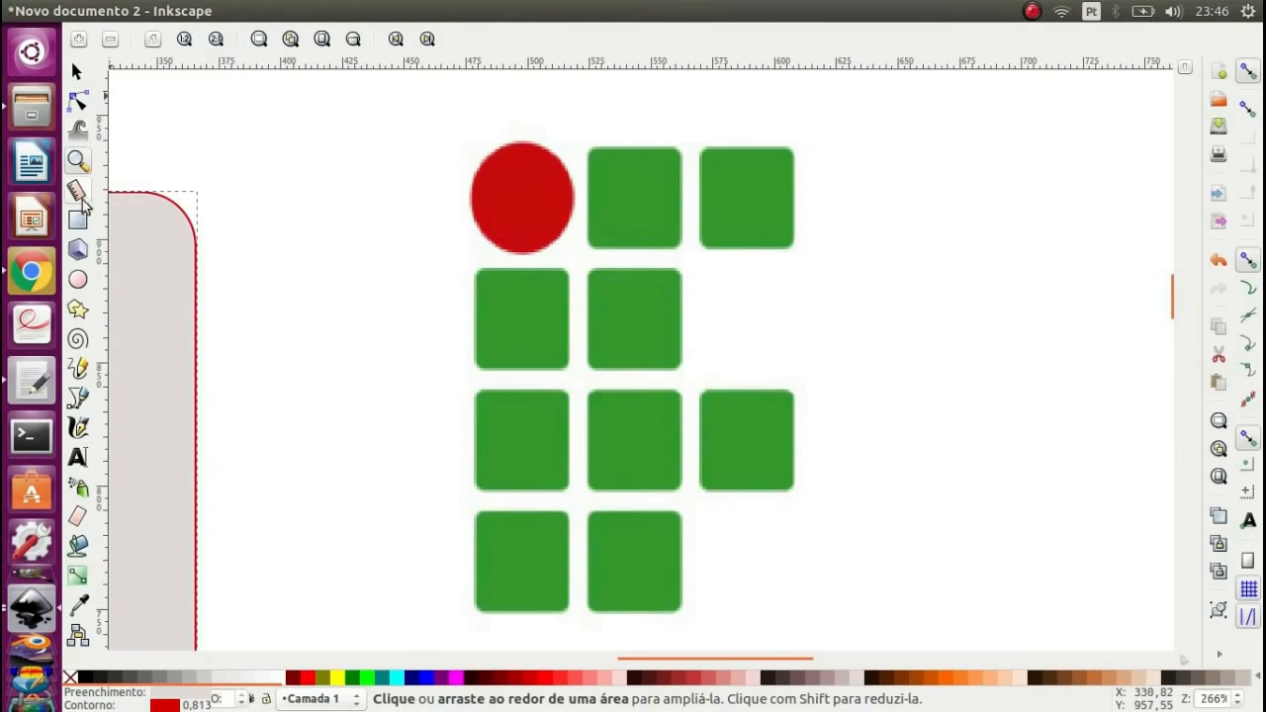
left_click(81, 397)
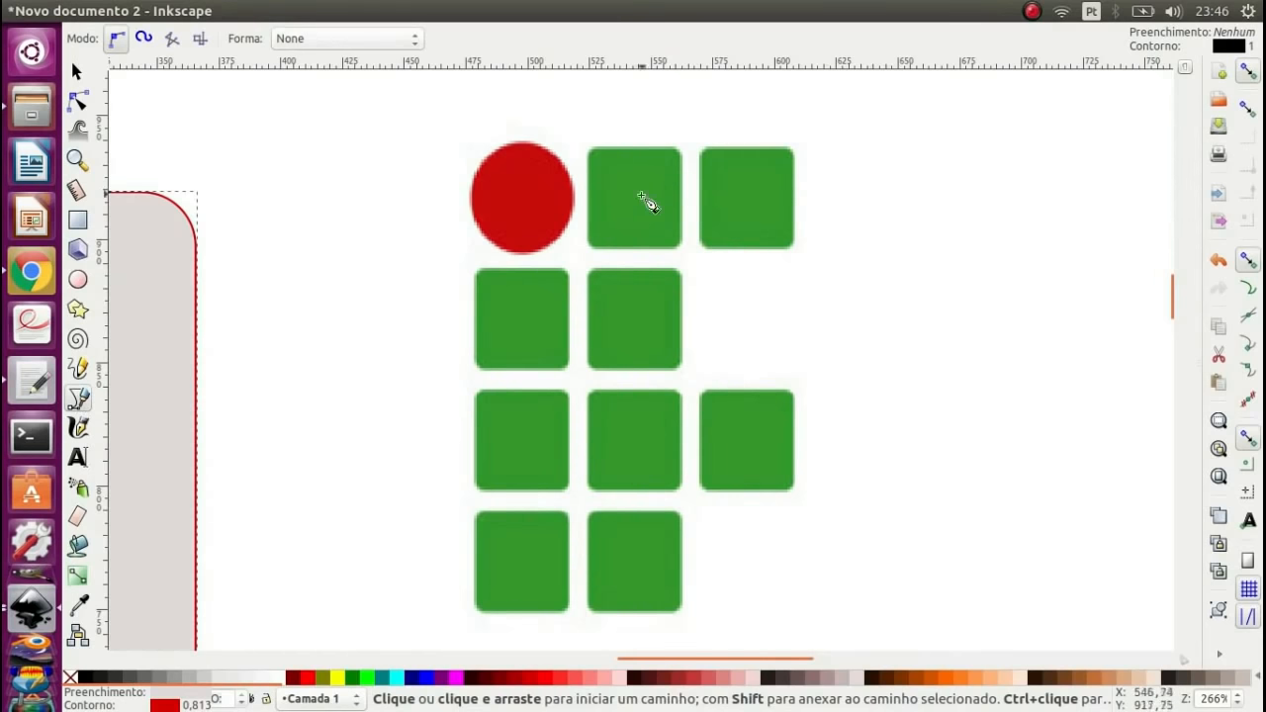
left_click(588, 145)
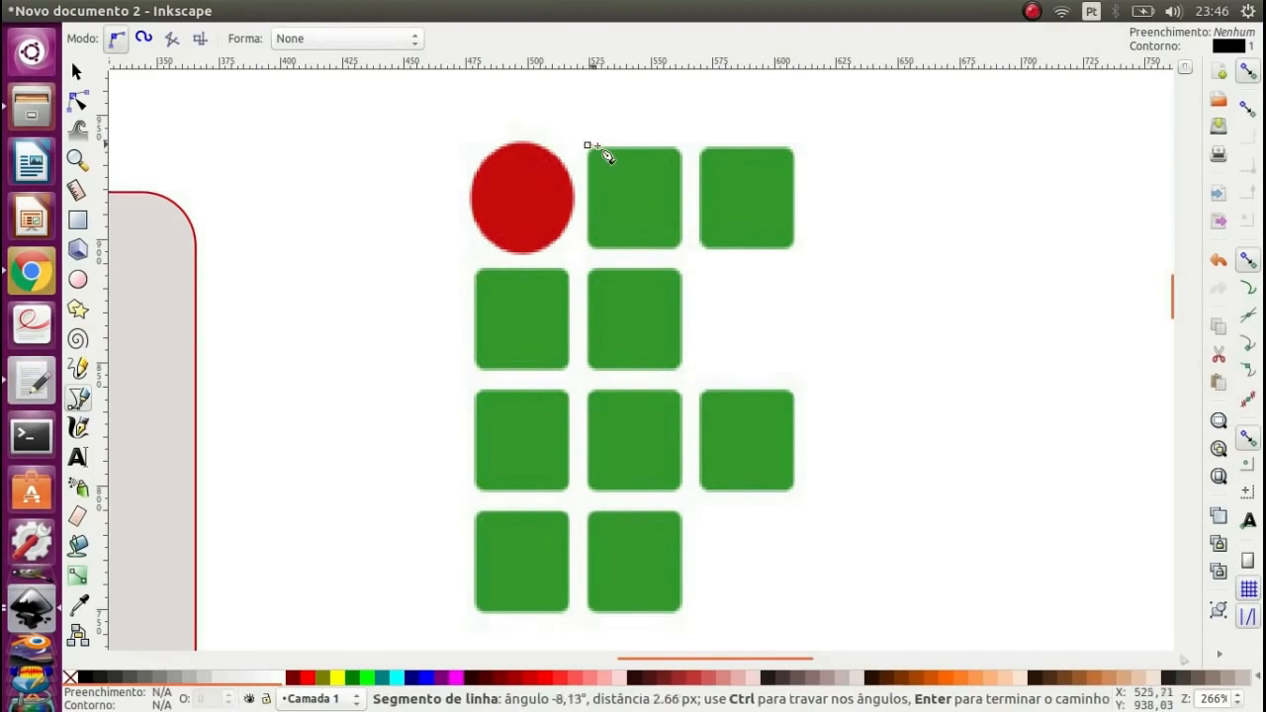
left_click(682, 146)
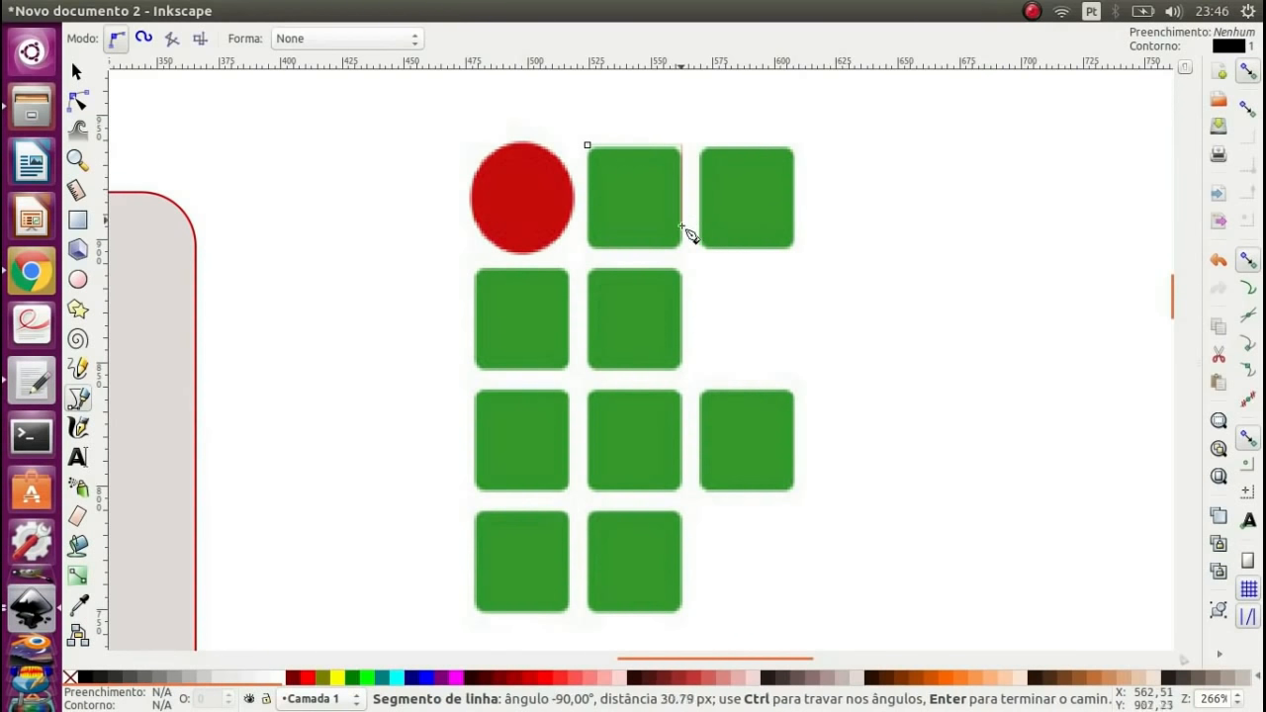
left_click(682, 247)
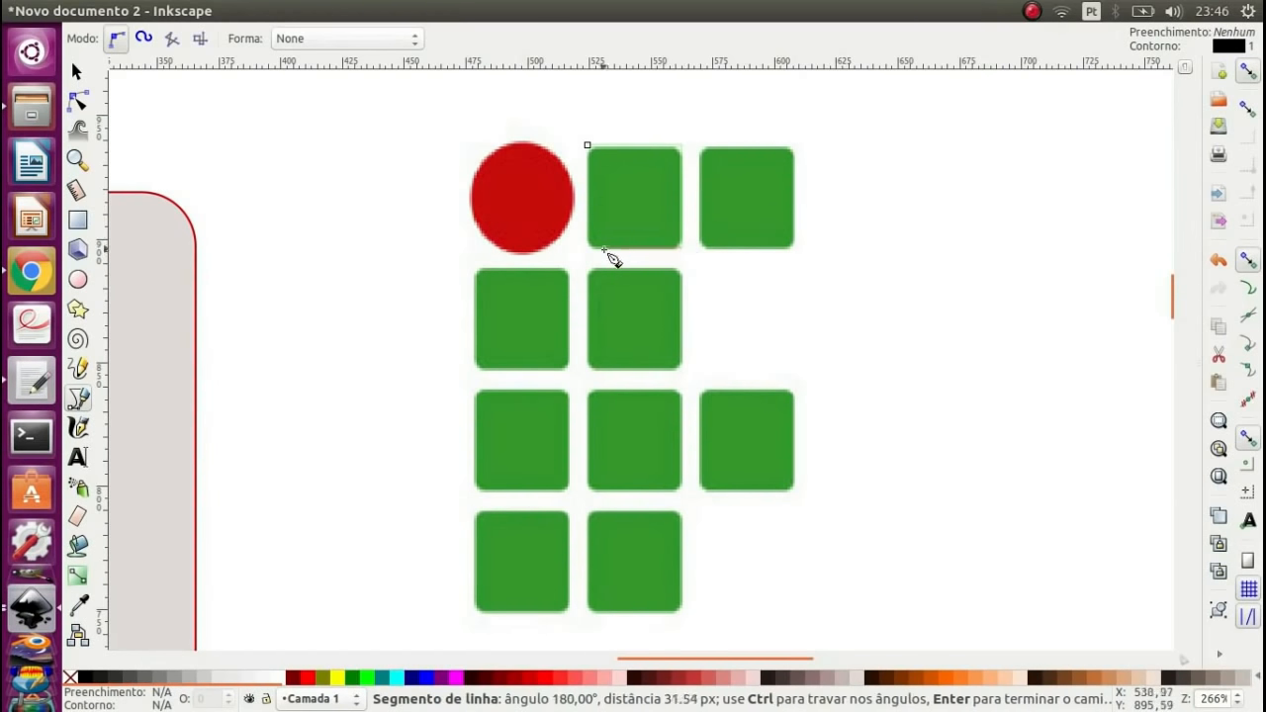
left_click(586, 248)
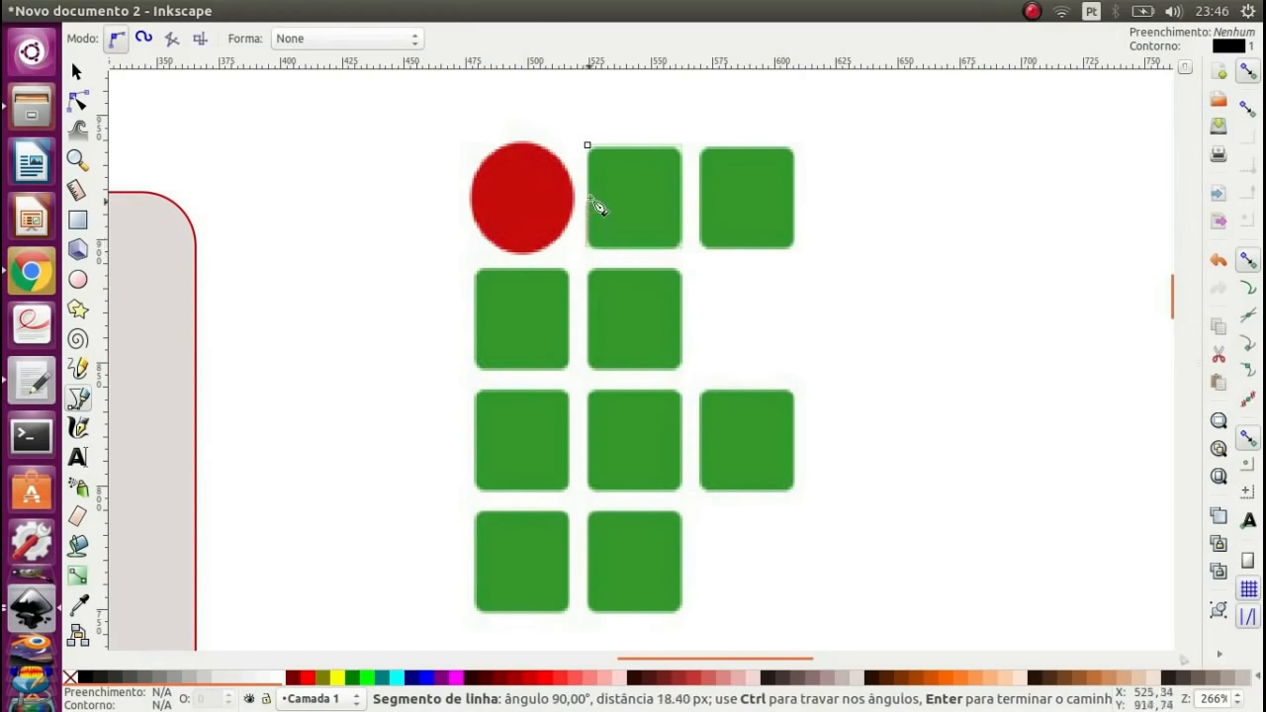
left_click(587, 146)
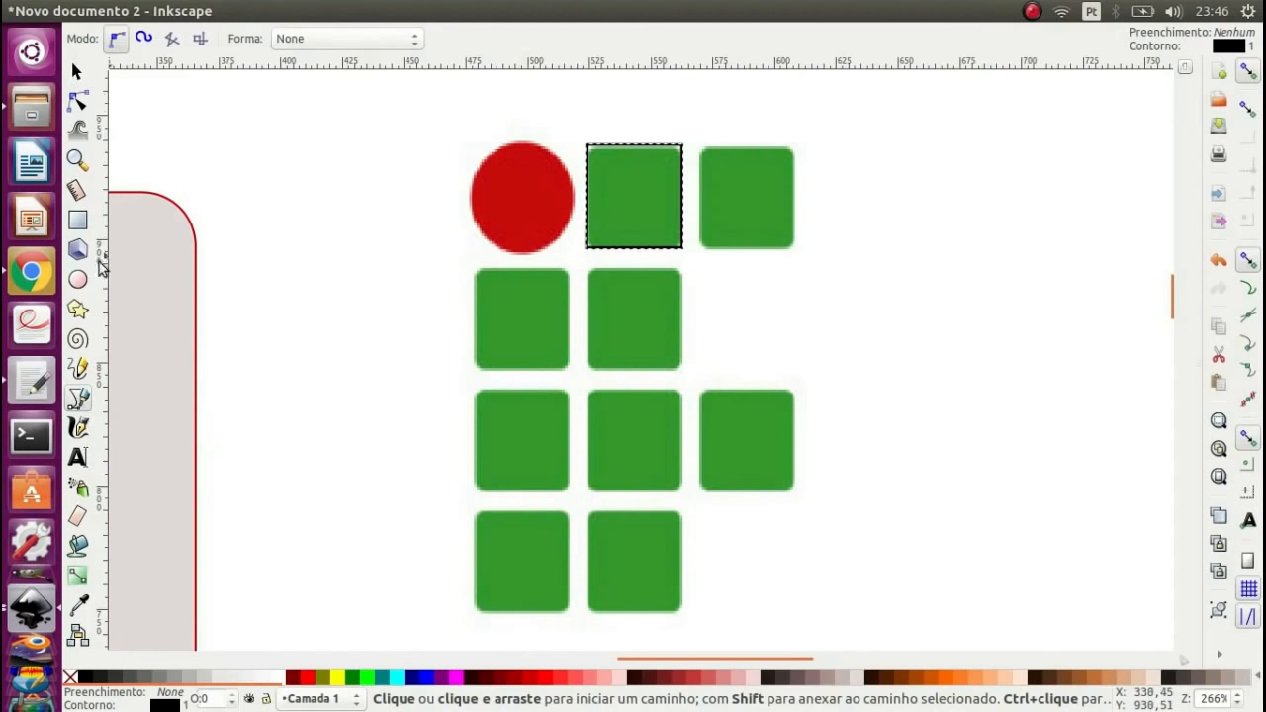
- Draw a salmon square over the lower green square, remove its corner rounding, and resize it to 37,238 × 41,744 px
left_click(78, 219)
mouse_move(588, 264)
left_mouse_down()
mouse_move(634, 354)
mouse_move(673, 367)
left_mouse_up()
left_click_drag(689, 381, 697, 374)
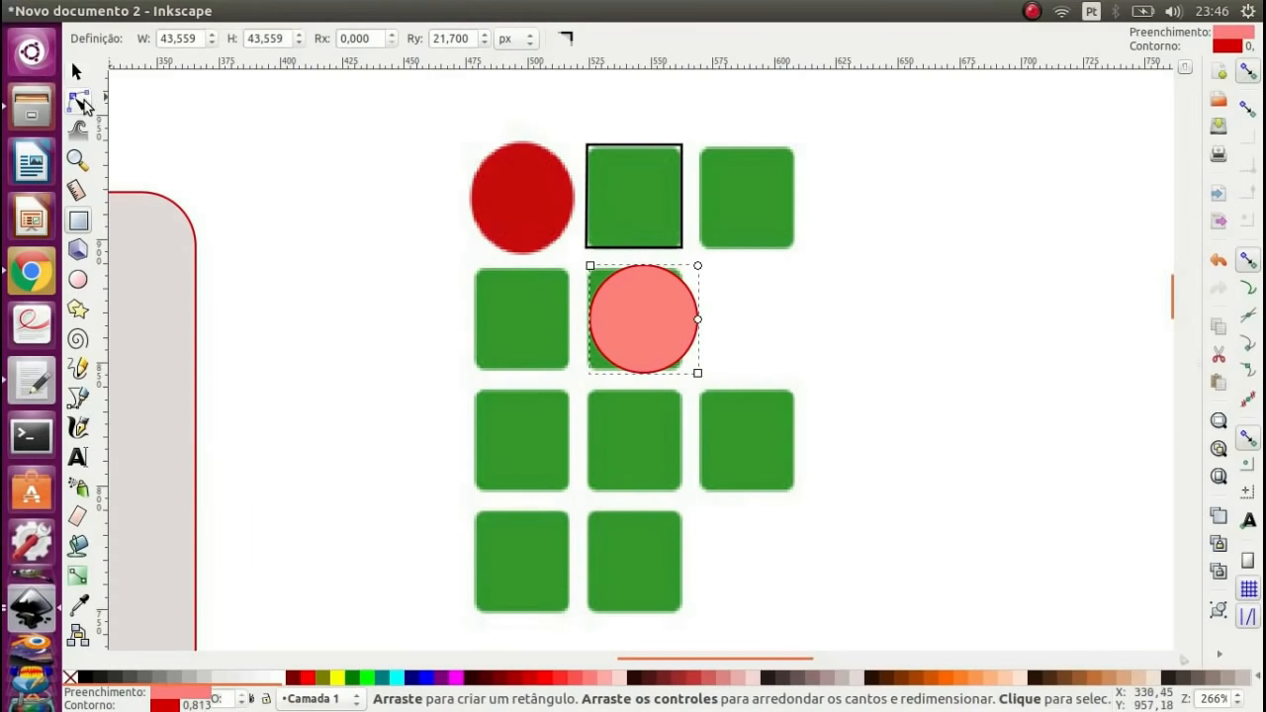
left_click(78, 101)
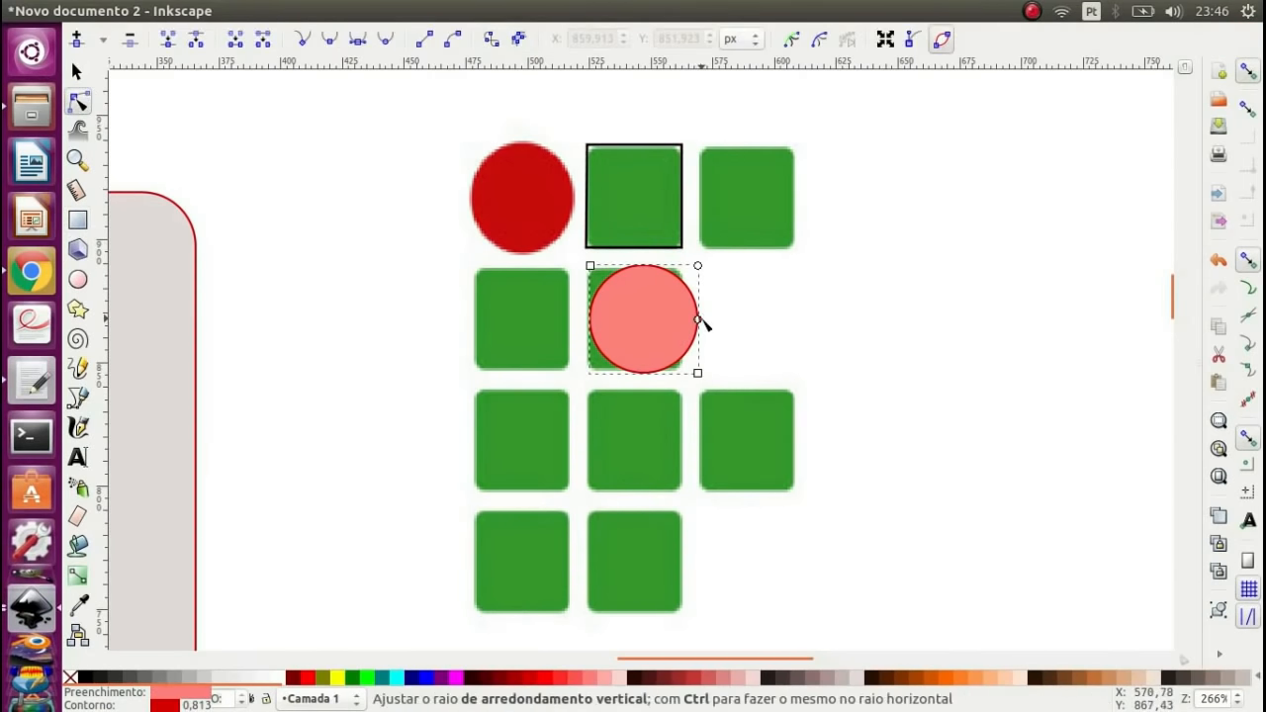
left_click_drag(698, 319, 707, 265)
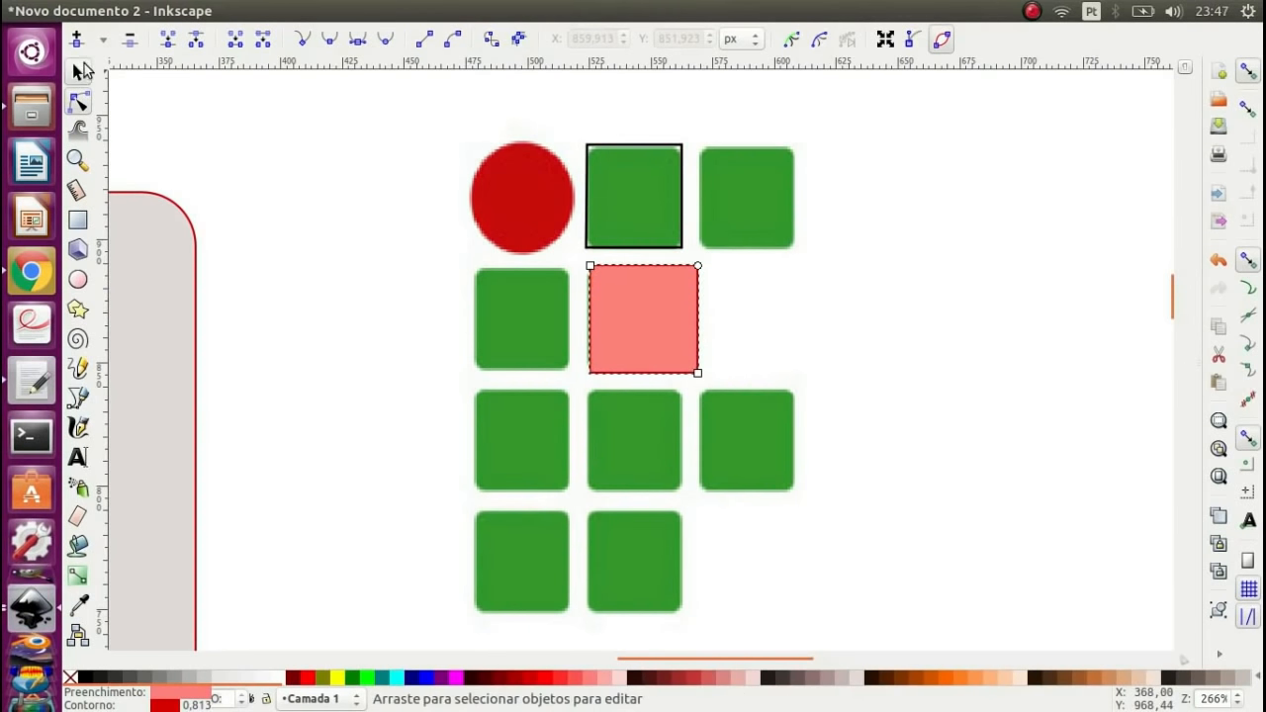
key("s")
left_click_drag(704, 261, 655, 291)
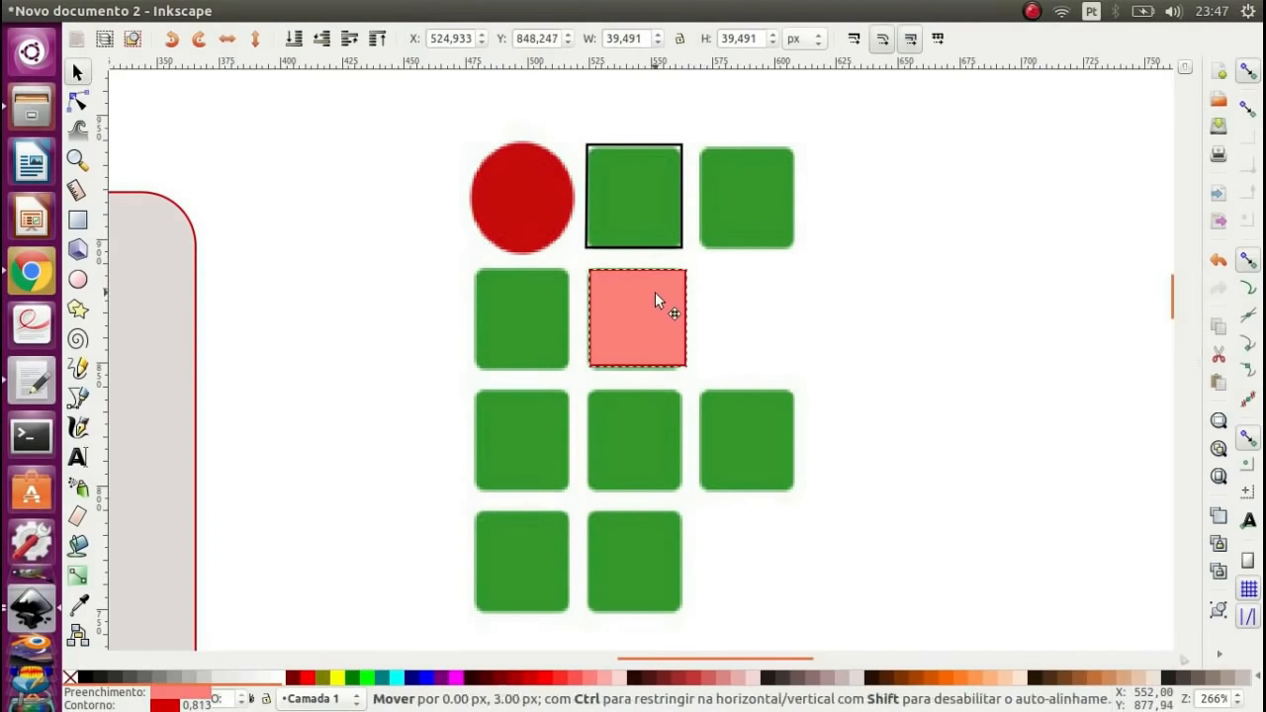
left_click_drag(695, 374, 647, 376)
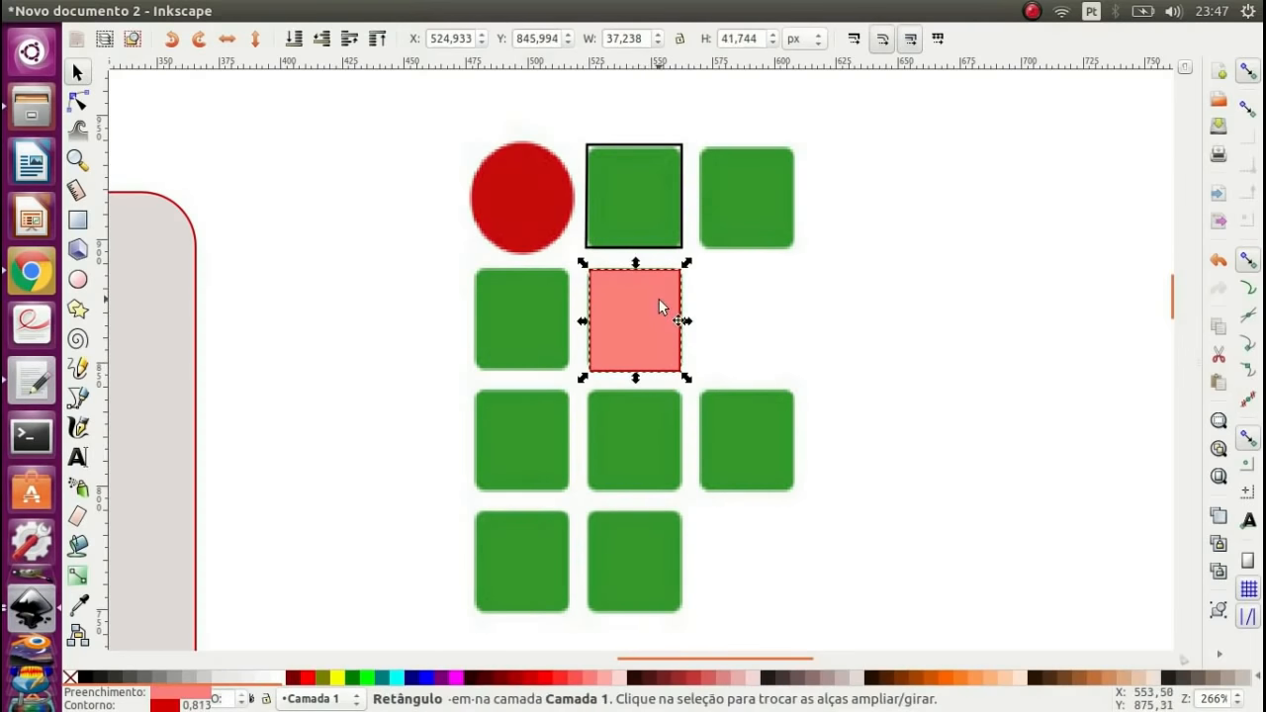
- Fill the traced square with light pink, then undo an accidental move of the bitmap logo
left_click(680, 160)
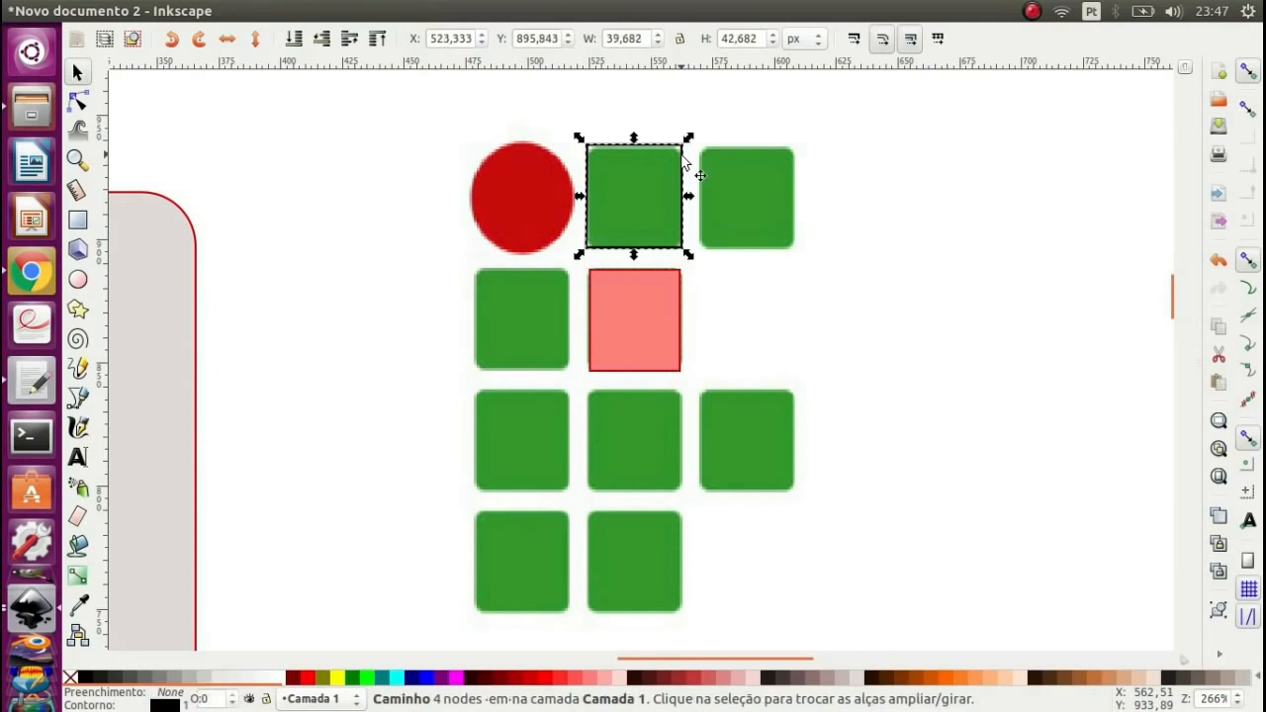
left_click(610, 677)
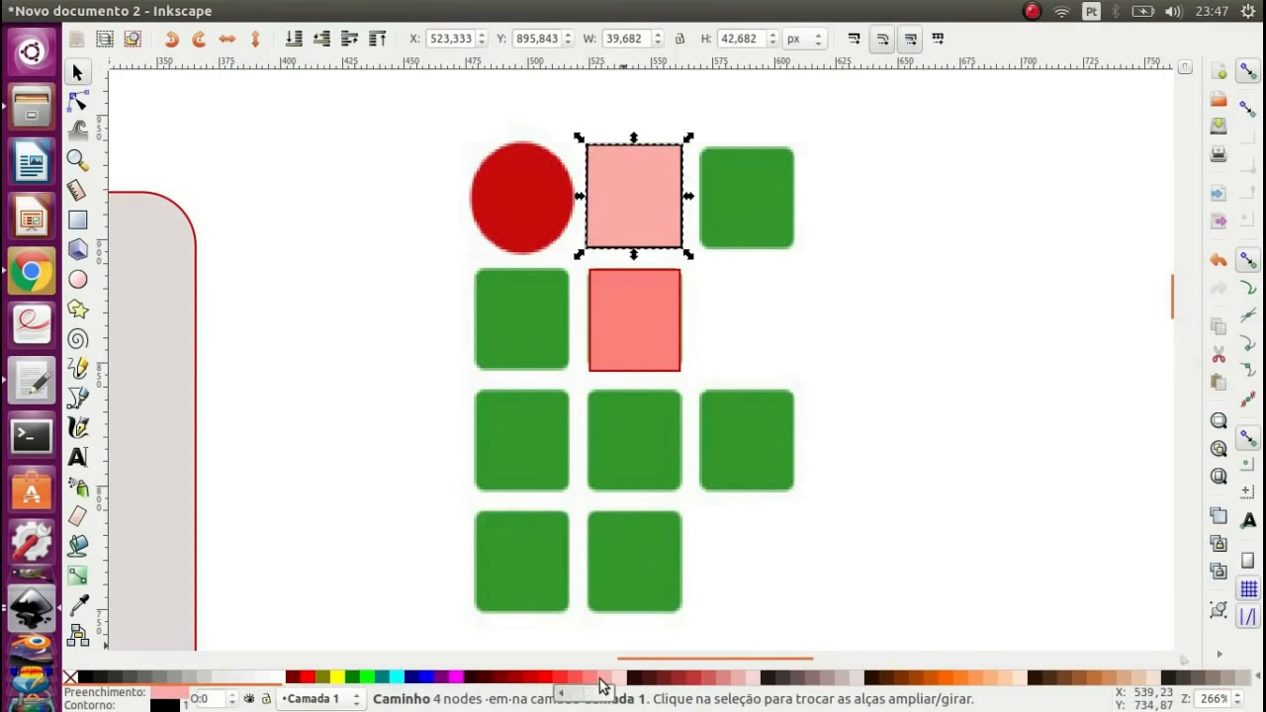
left_click(748, 291)
scroll(746, 285, "down", 3, "ctrl")
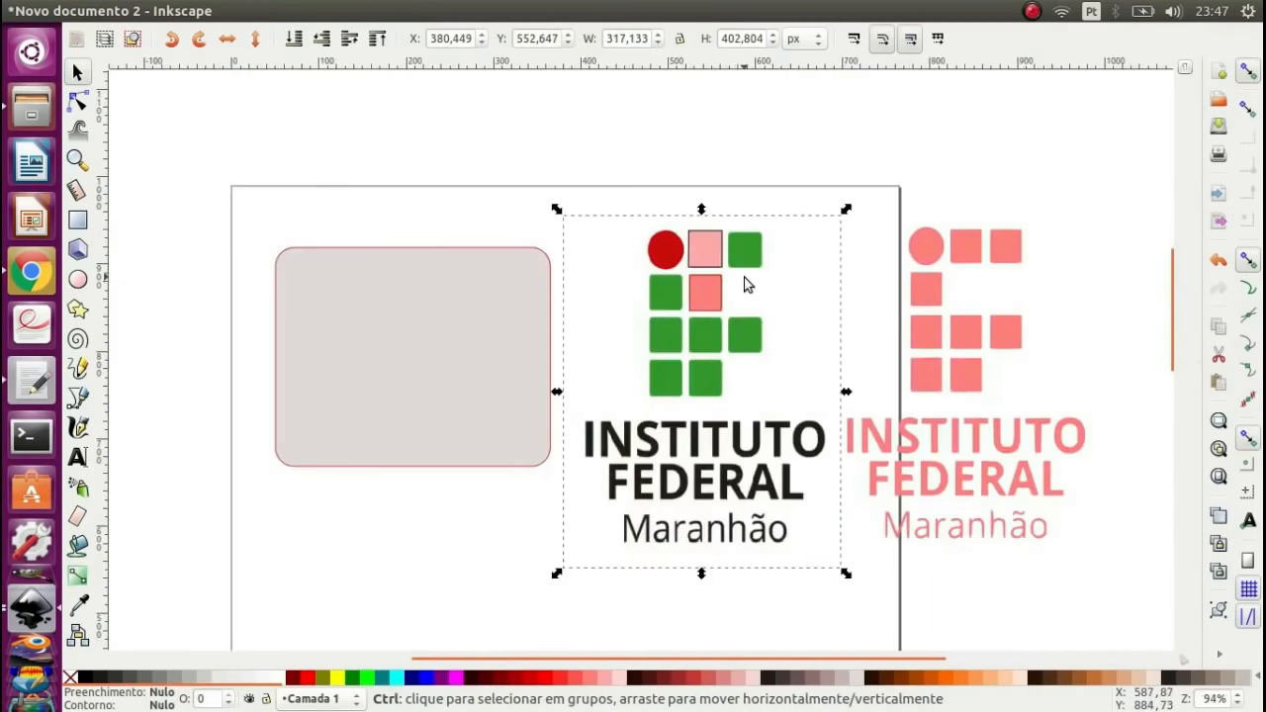
left_click_drag(751, 252, 599, 279)
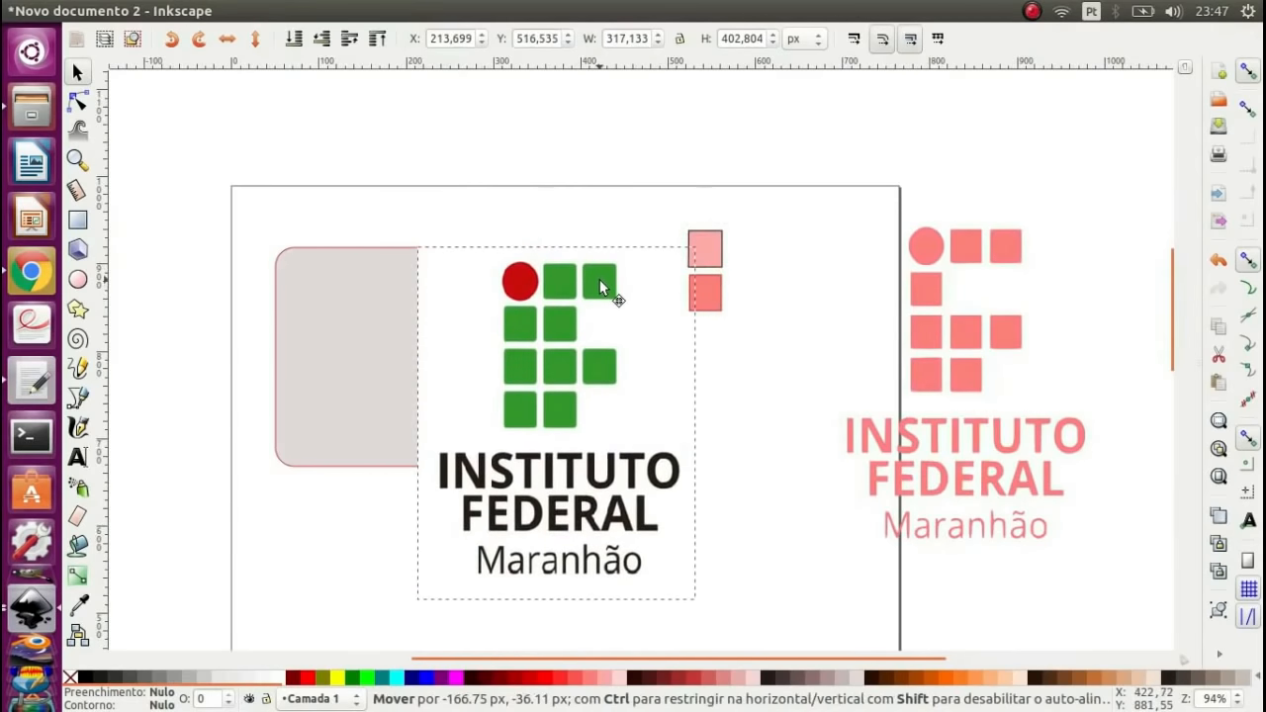
key("ctrl+z")
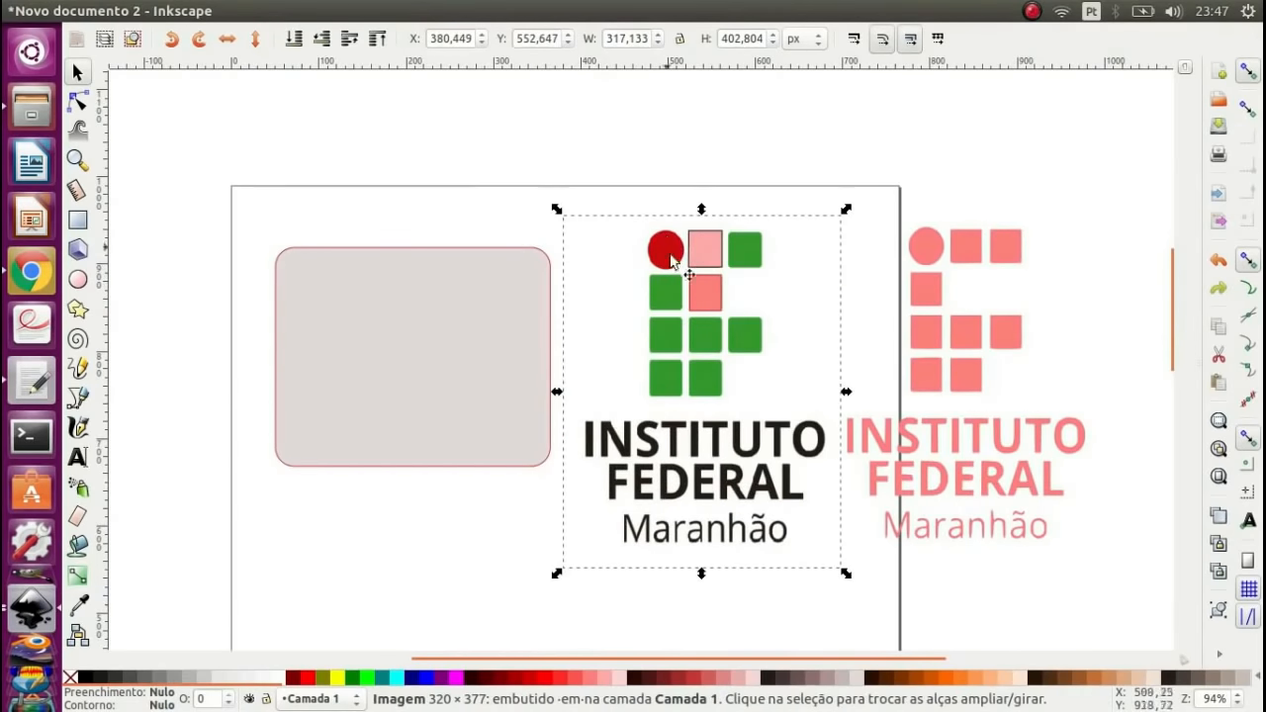
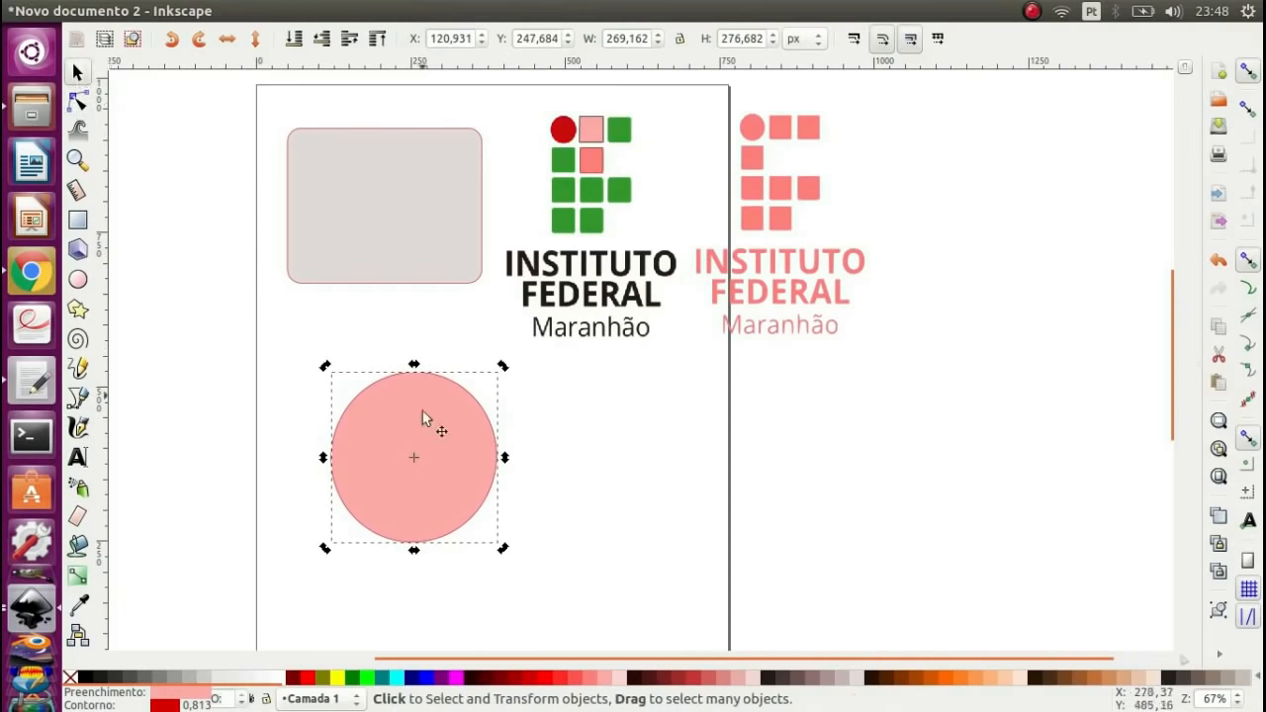
- Squash the pink circle into a flatter ellipse and move it up on the page
left_click(452, 432)
left_click_drag(415, 368, 419, 435)
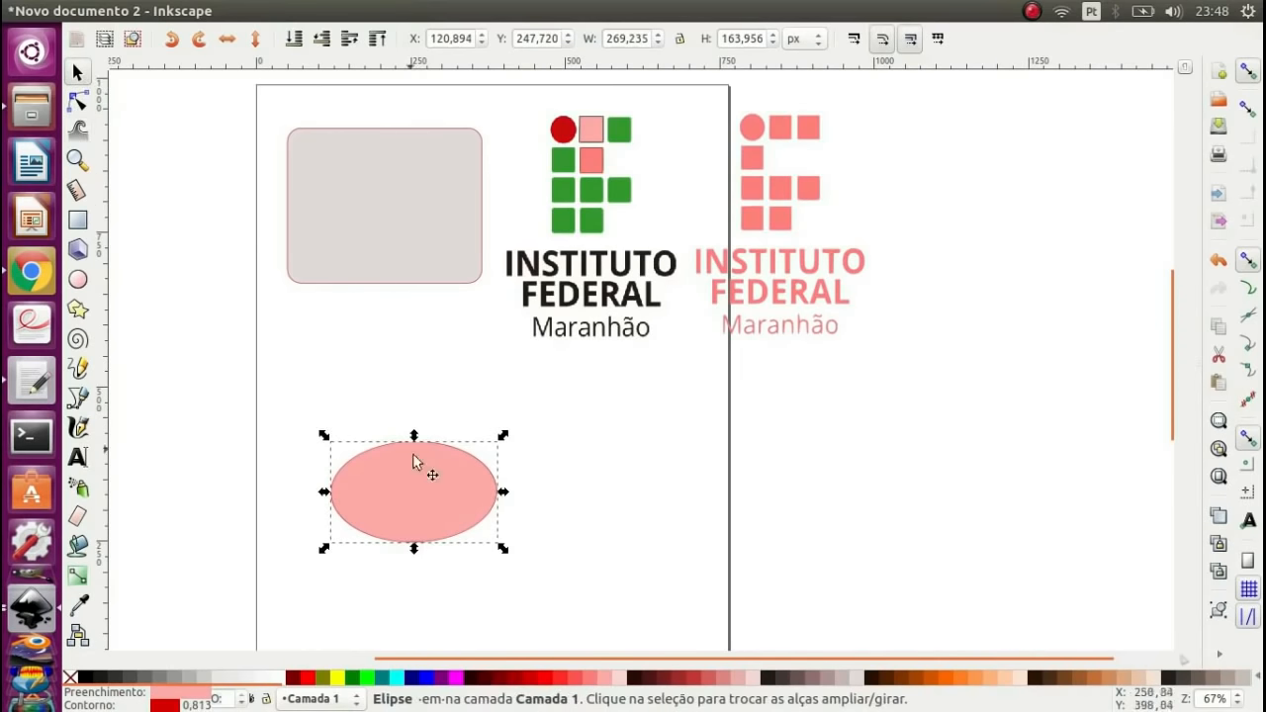
left_click(423, 485)
left_click_drag(502, 435, 449, 434)
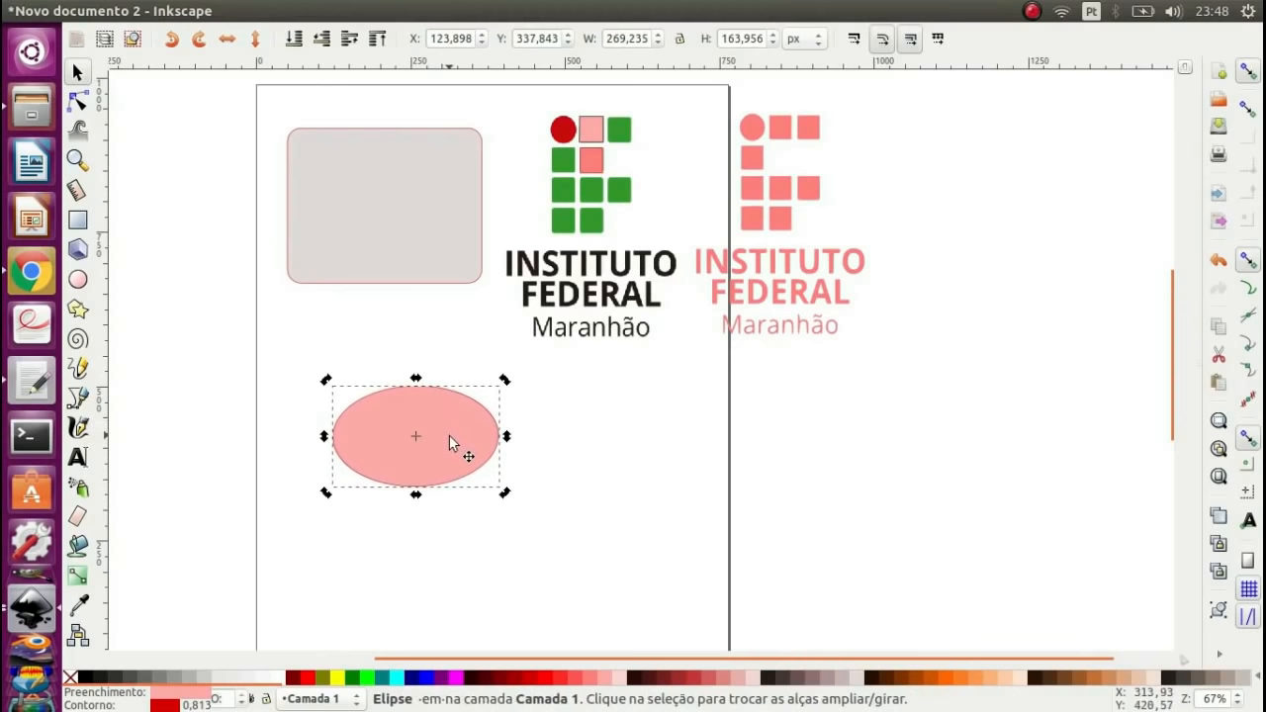
- Open the ellipse into a pie shape with a wedge cut out and shift it up-left
left_click(77, 103)
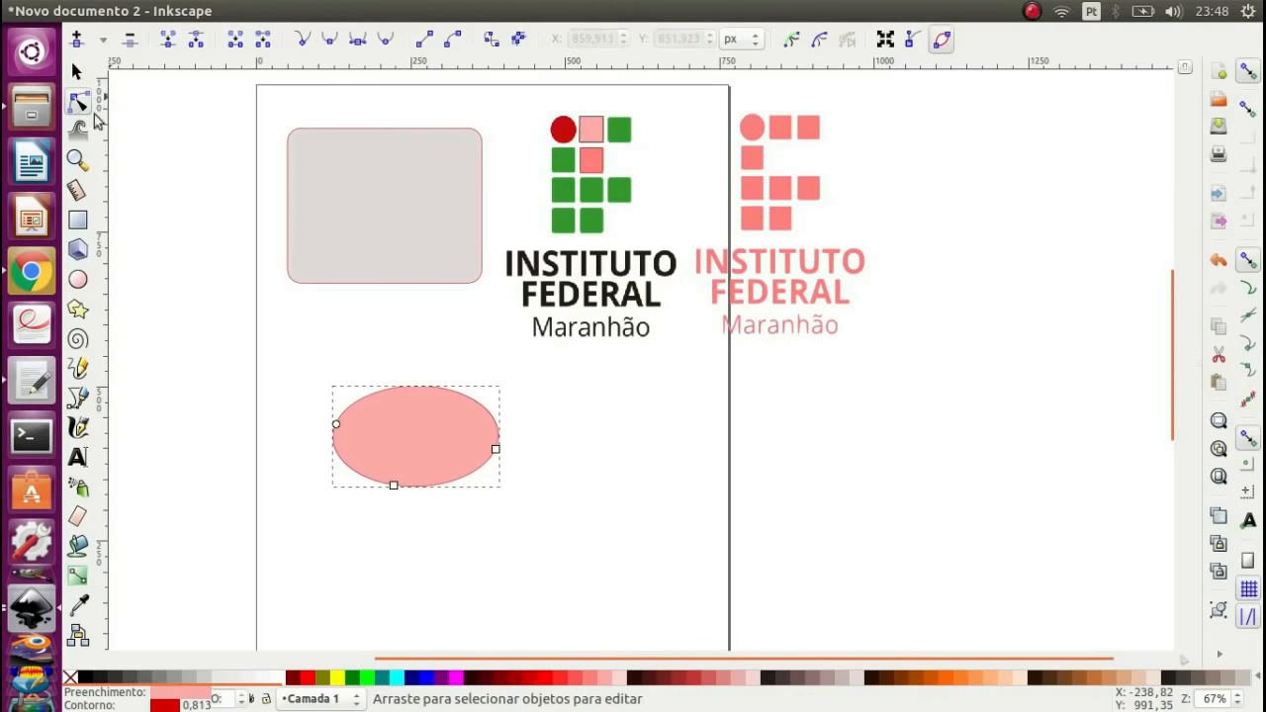
left_click_drag(337, 425, 417, 495)
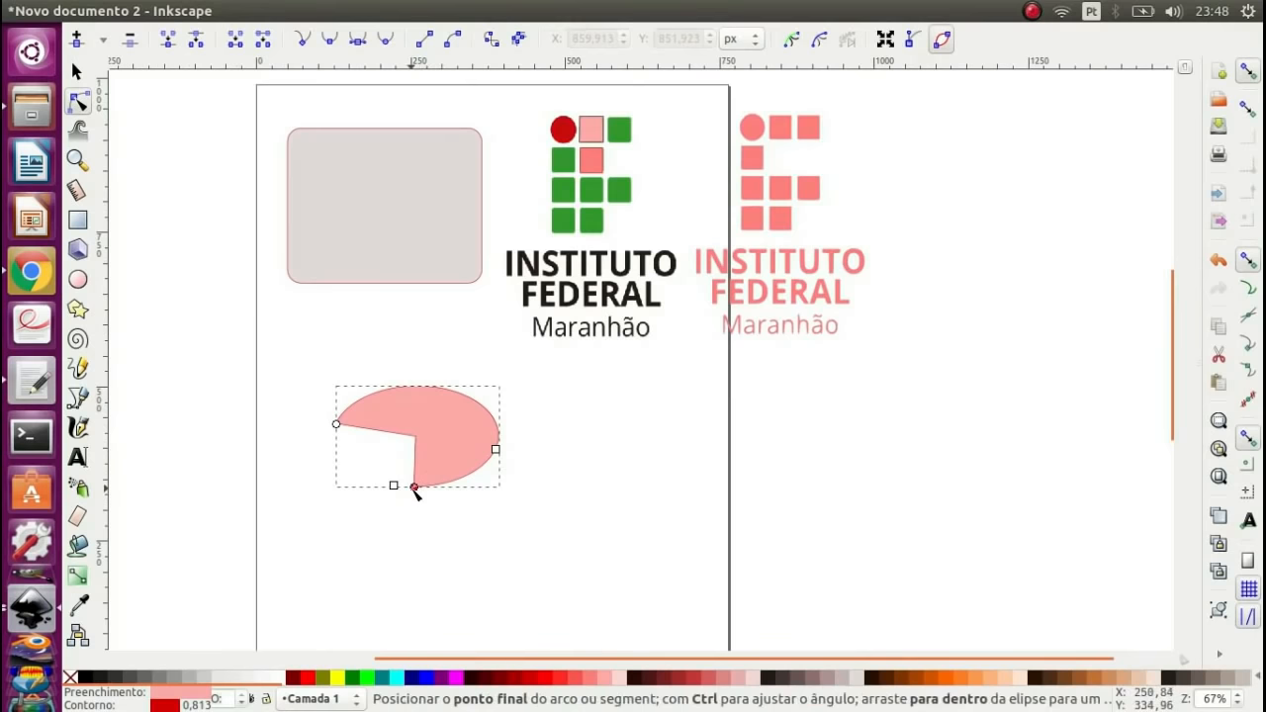
left_click_drag(415, 490, 365, 480)
left_click_drag(420, 396, 405, 376)
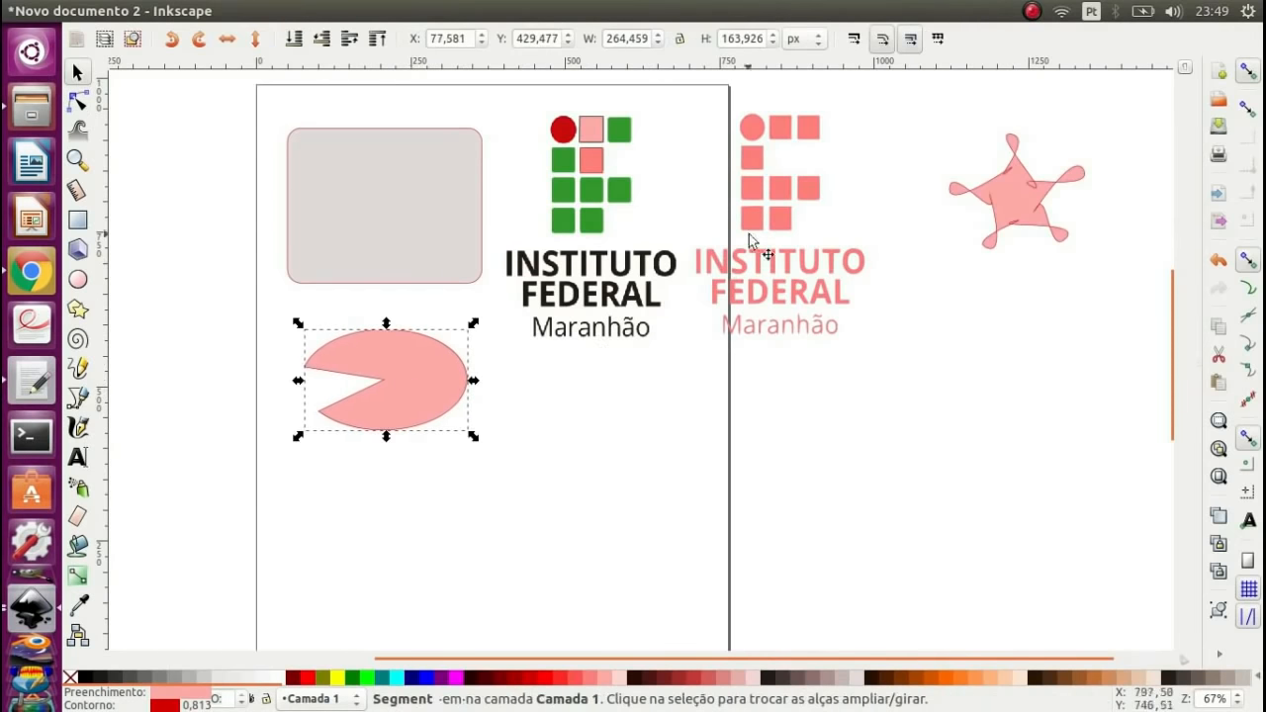
left_click(1001, 197)
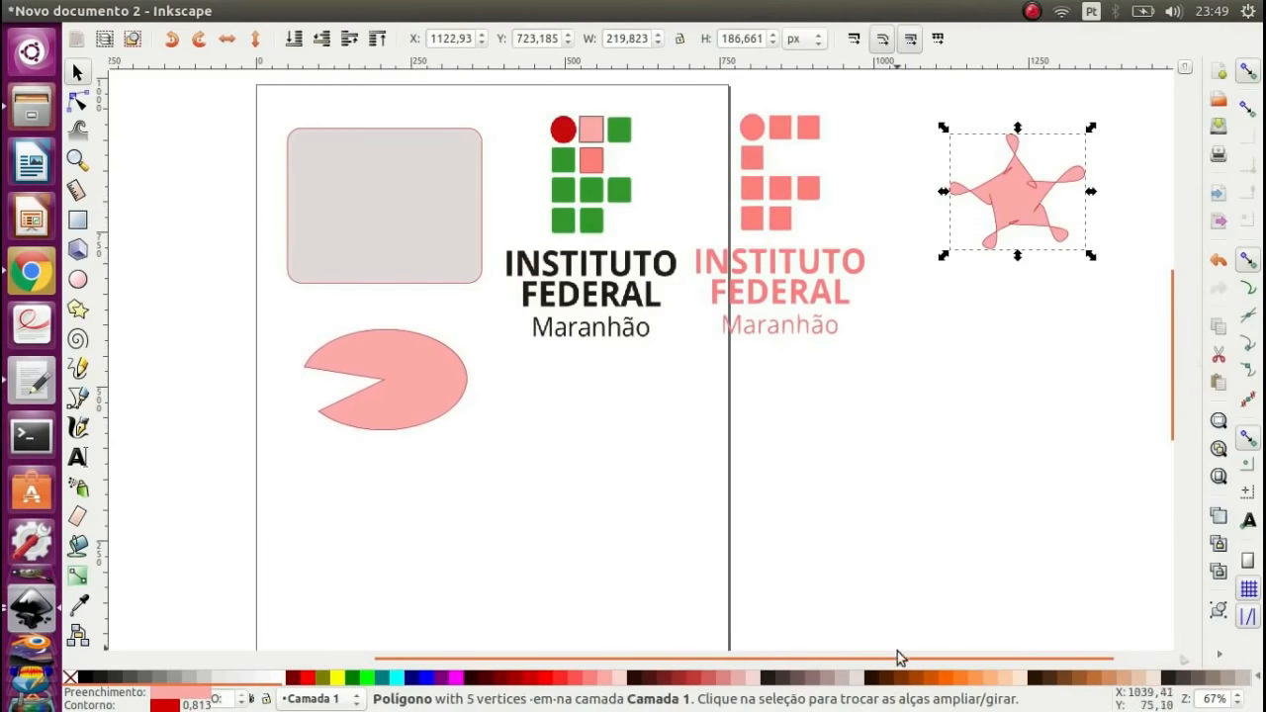
- Fill the star blue and the pie green, and strip the pie's red outline
left_click(423, 677)
left_click(397, 374)
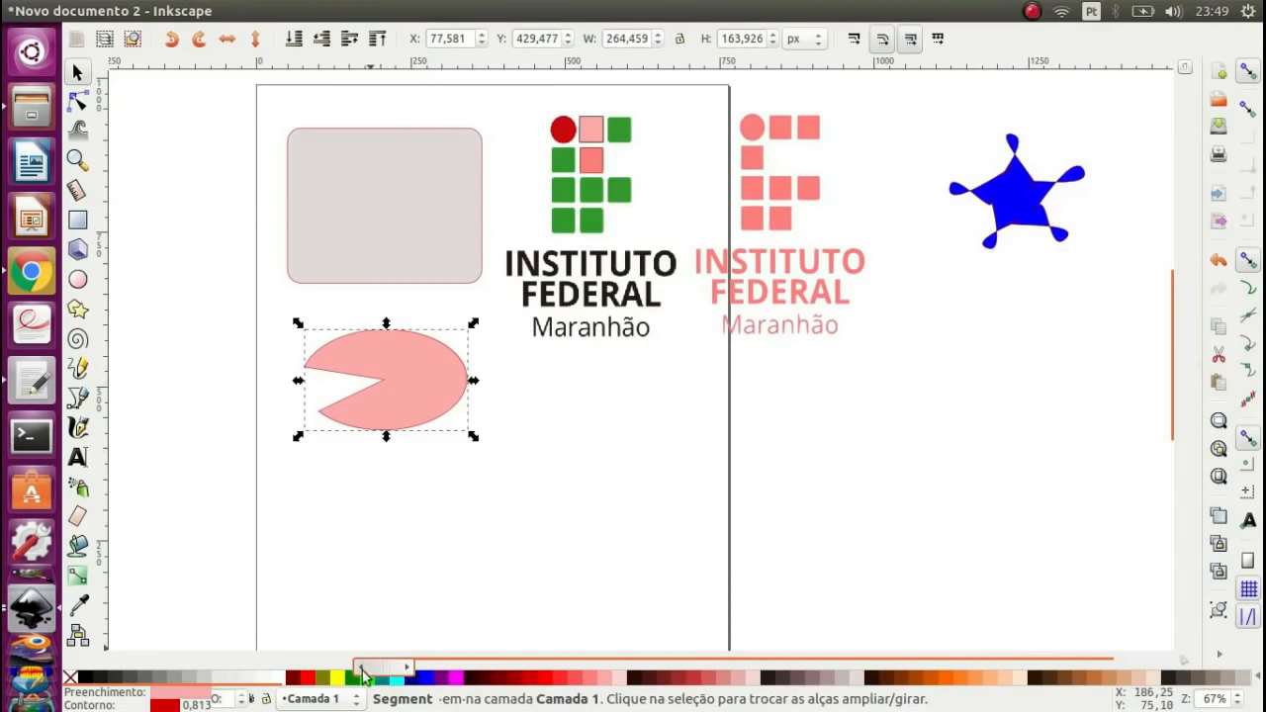
left_click(351, 677)
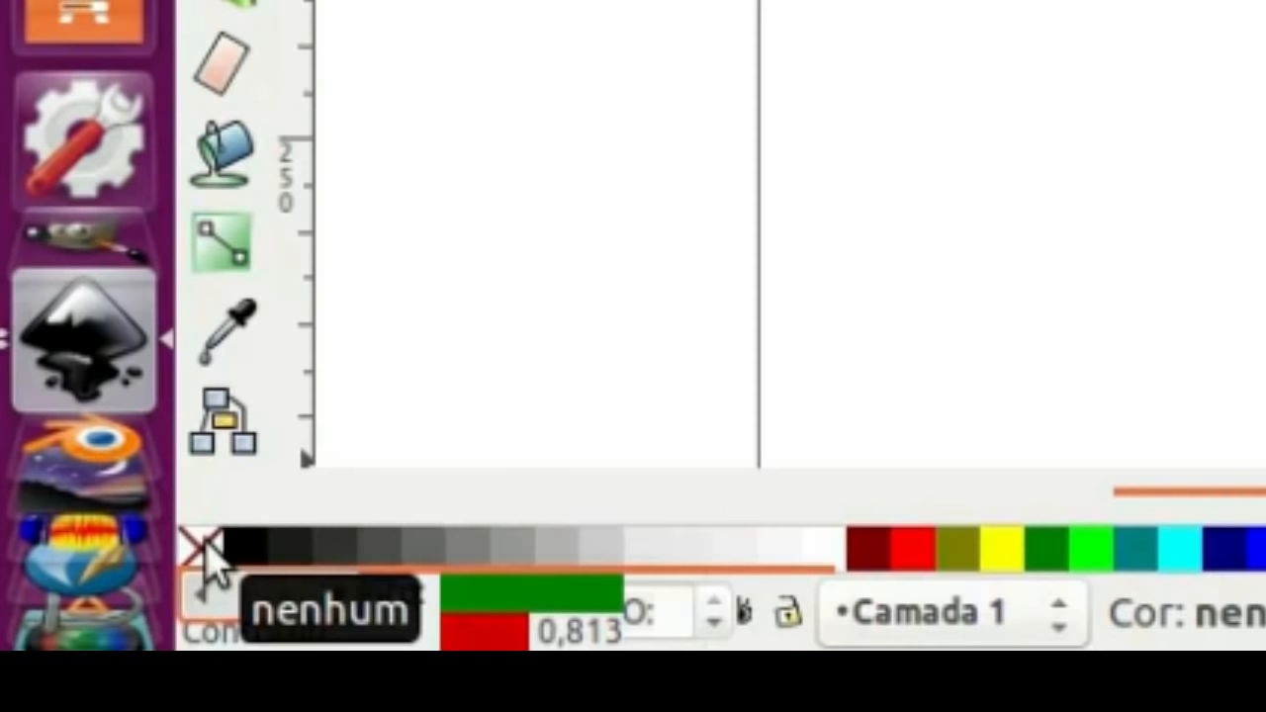
right_click(205, 556)
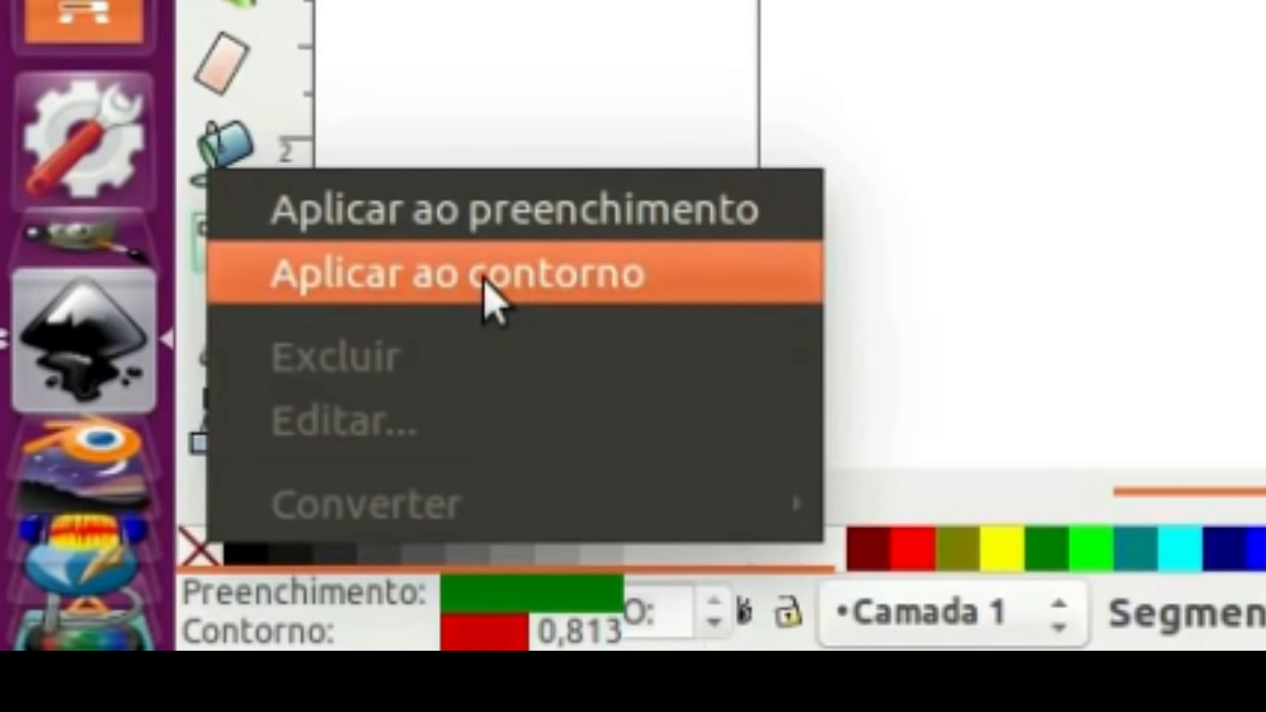
left_click(485, 281)
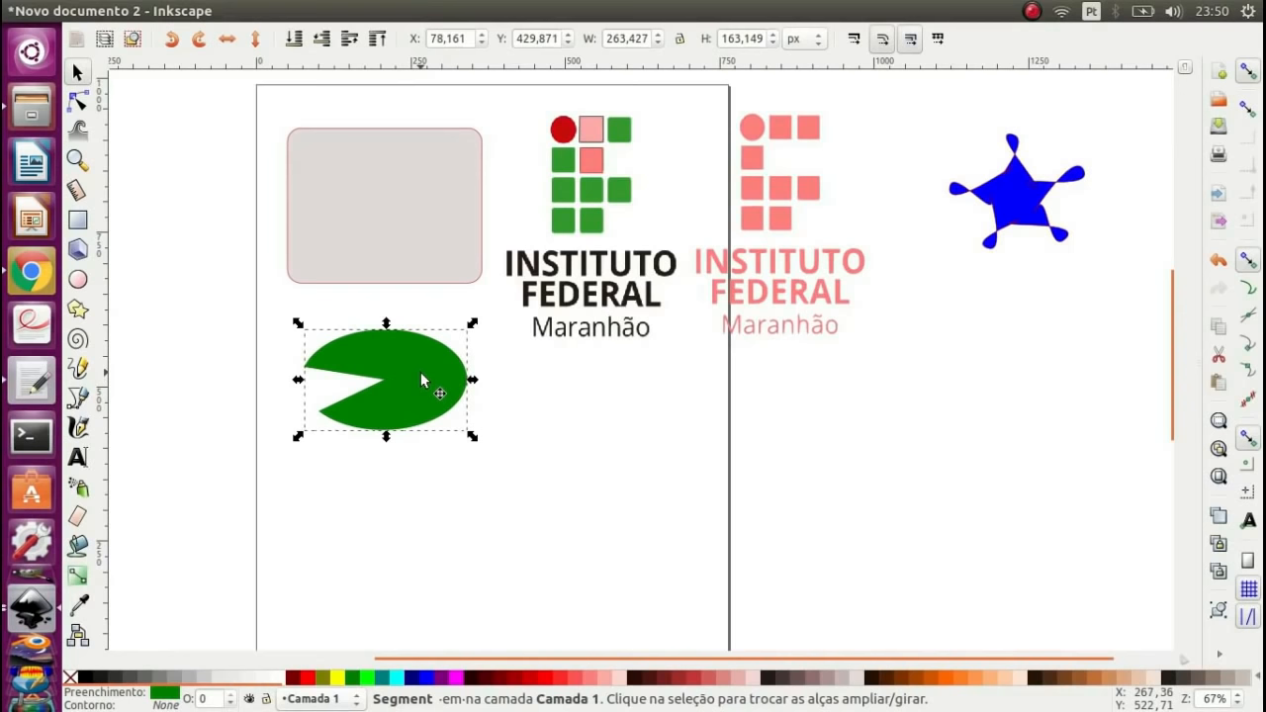
- Strip the grey rounded rectangle's red outline and open its Fill and Stroke settings
left_click(410, 208)
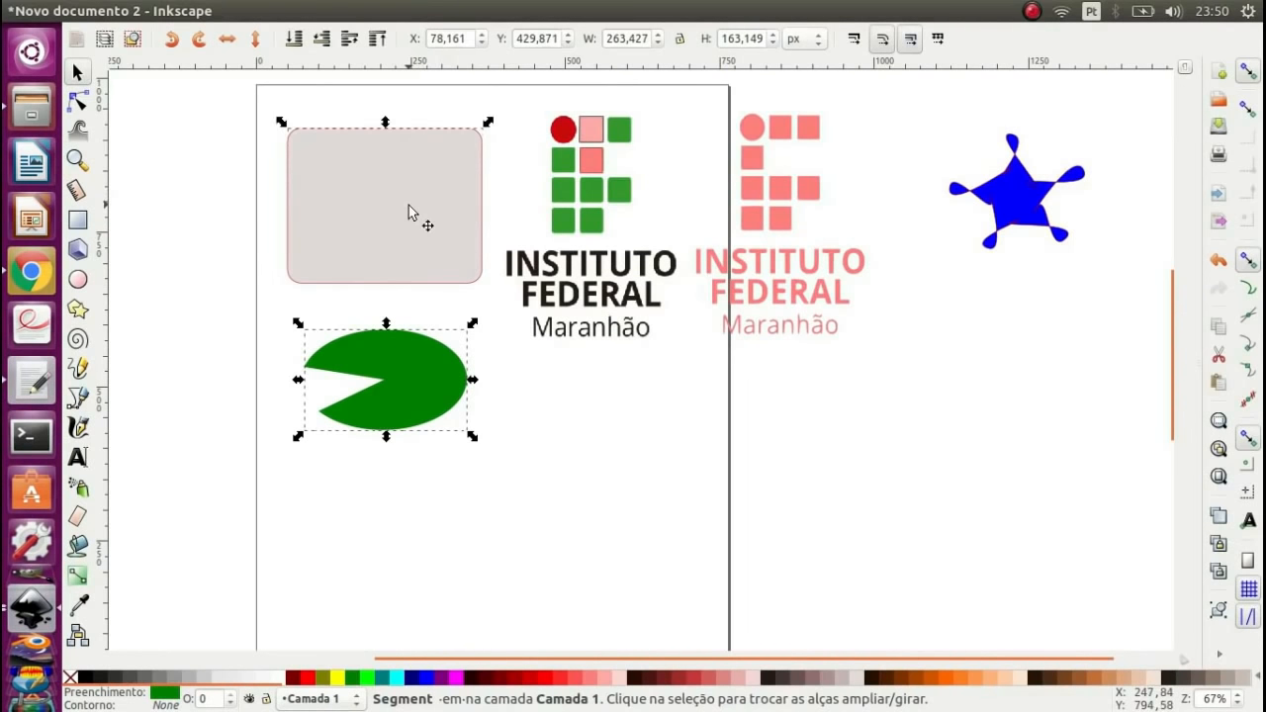
right_click(69, 678)
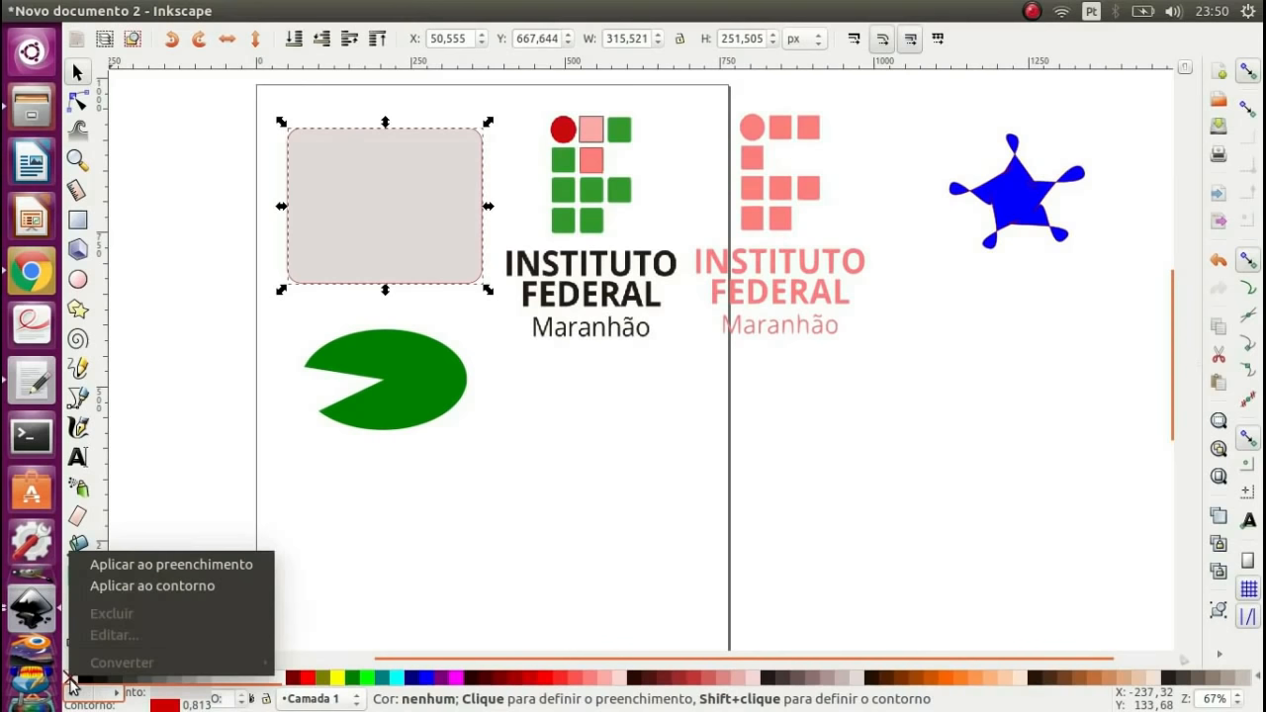
left_click(170, 585)
left_click(593, 404)
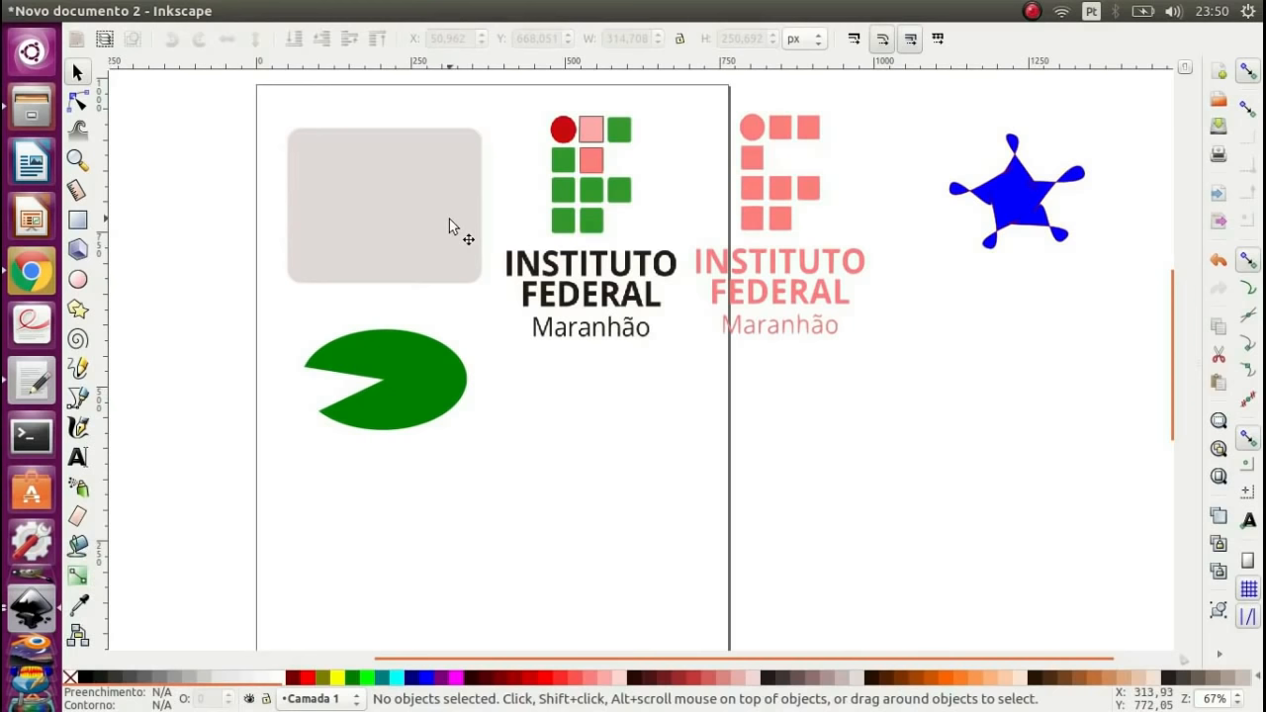
left_click(400, 229)
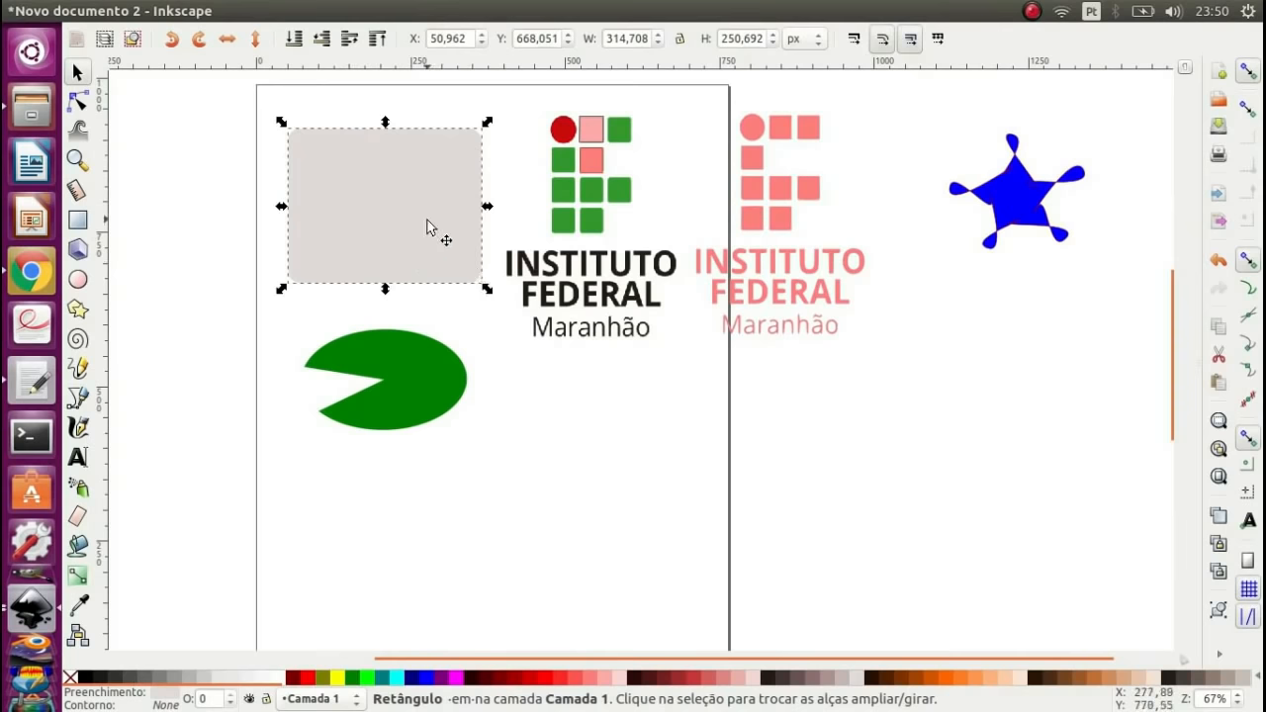
left_click(168, 698)
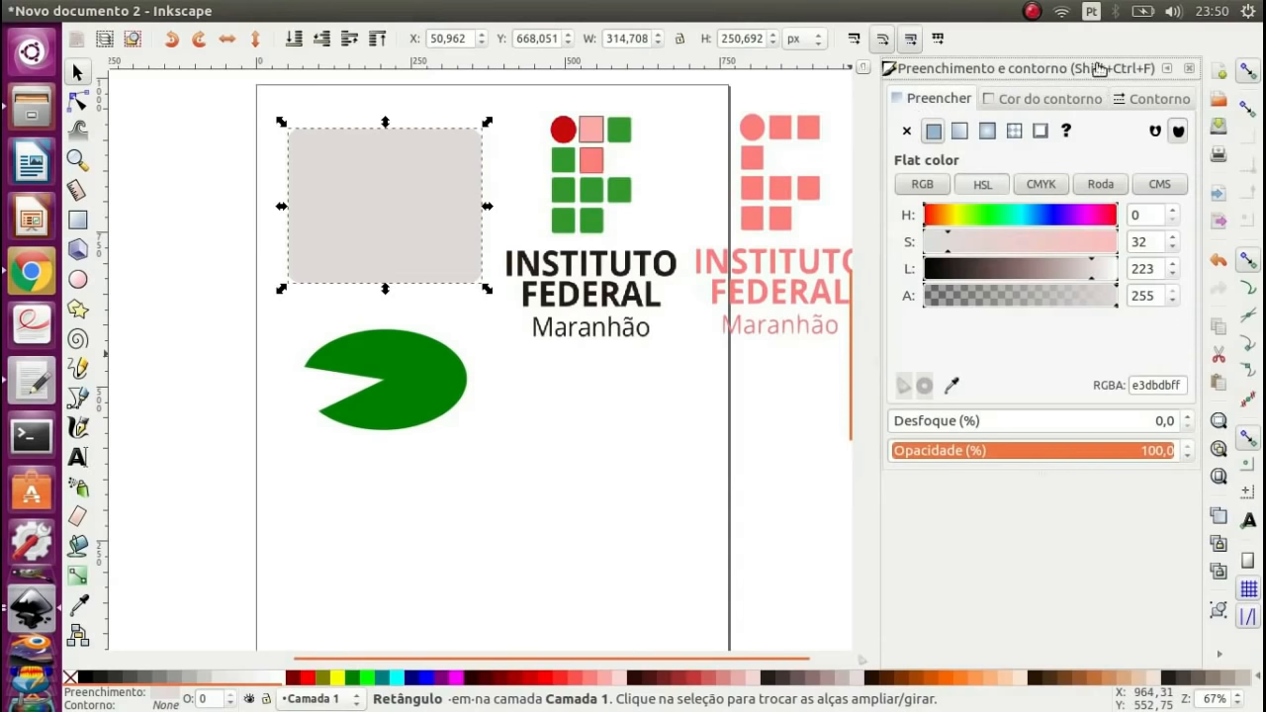
- Give the rectangle a solid black outline with an adjusted width and rounded joins
left_click(984, 101)
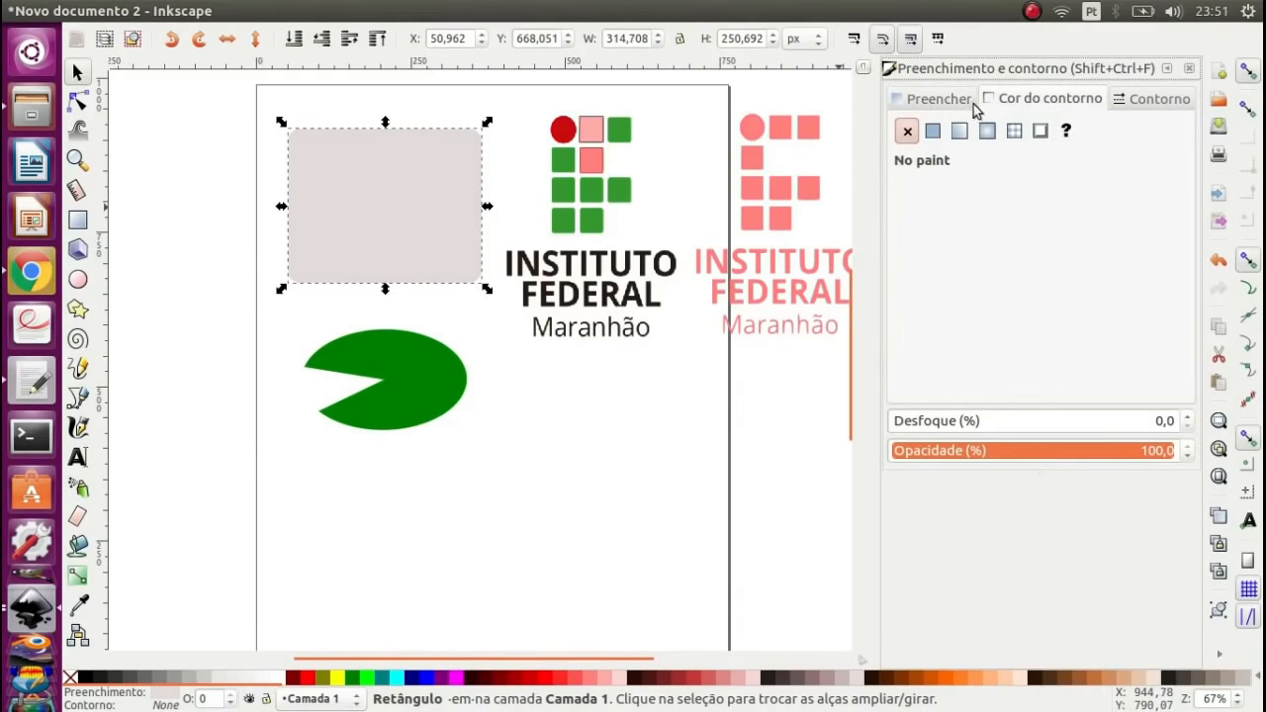
left_click(931, 136)
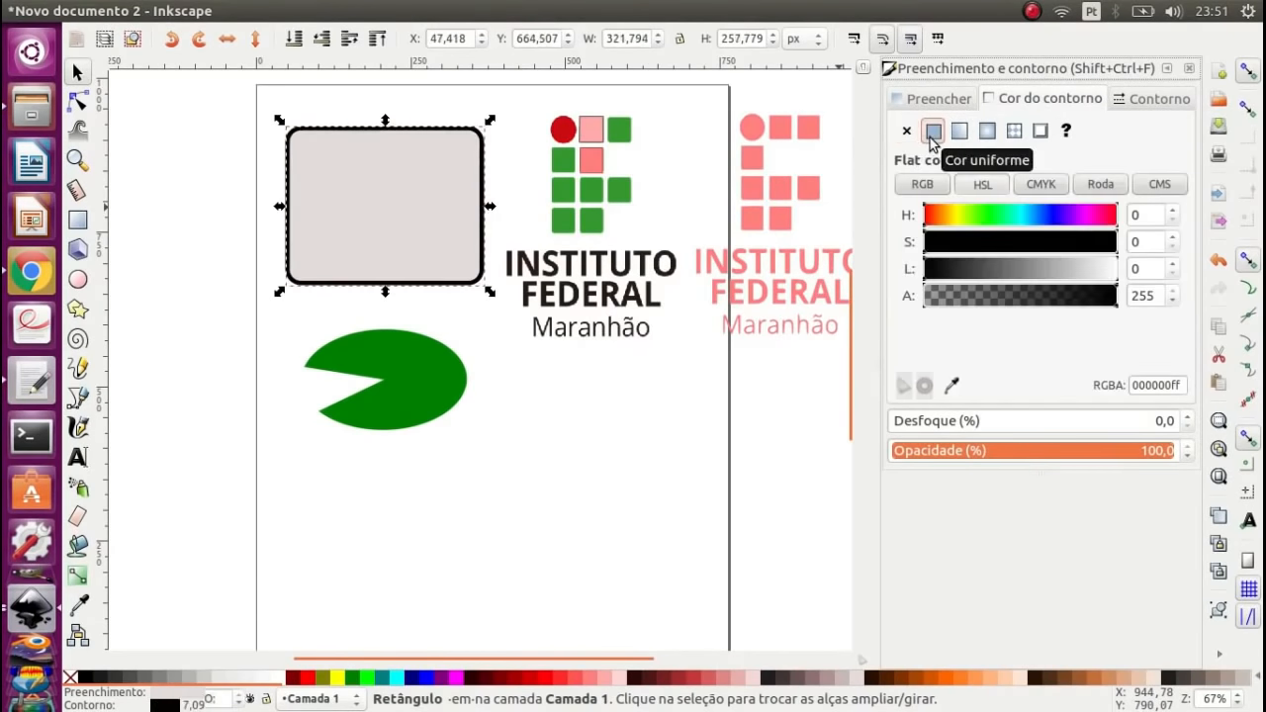
left_click(1149, 101)
left_click(1051, 131)
scroll(1051, 131, "up", 3)
scroll(1051, 132, "down", 5)
scroll(1051, 131, "up", 1)
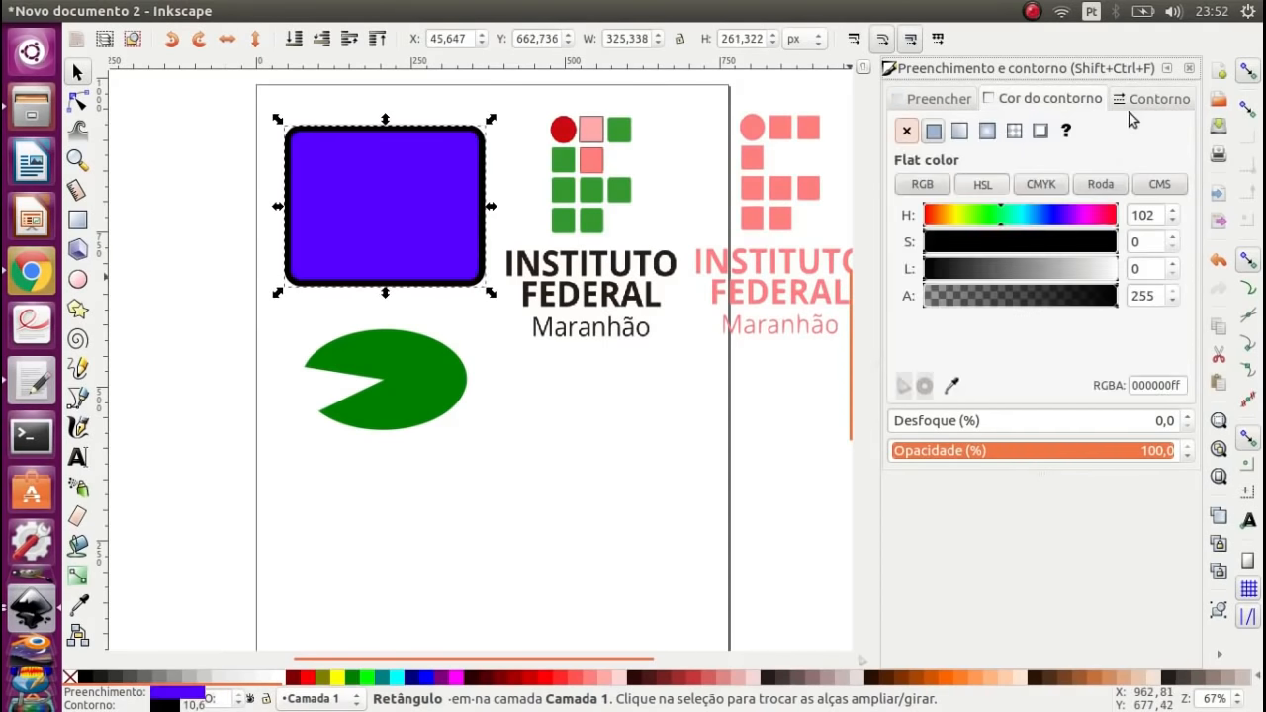
left_click(1149, 99)
left_click(1056, 137)
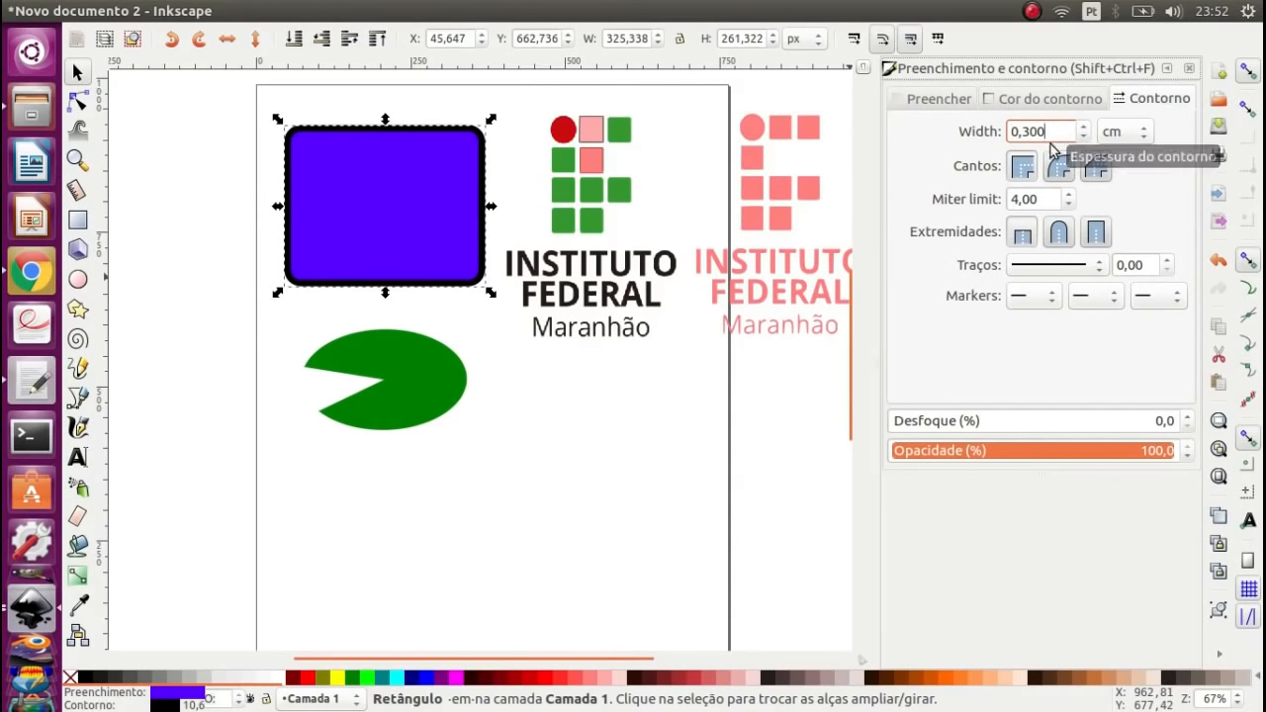
left_click(1024, 168)
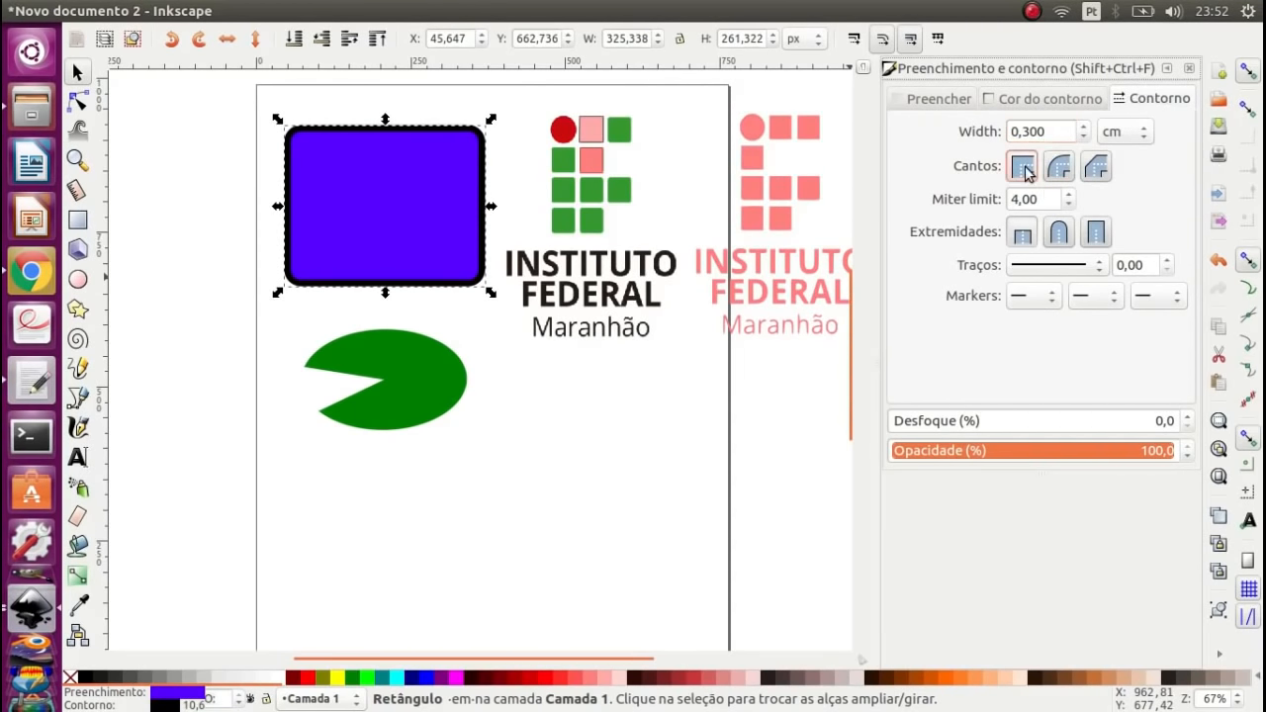
left_click(1058, 170)
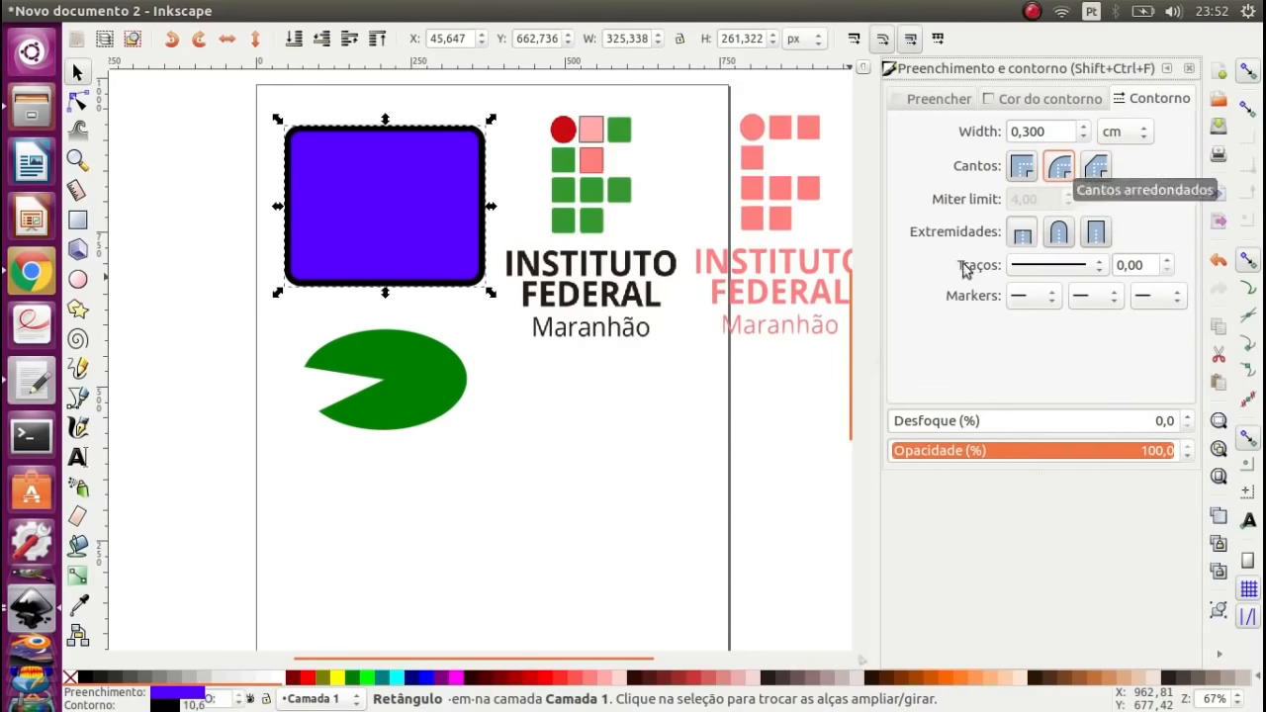
- Give the green pie shape a solid black outline and adjust its width
left_click(416, 371)
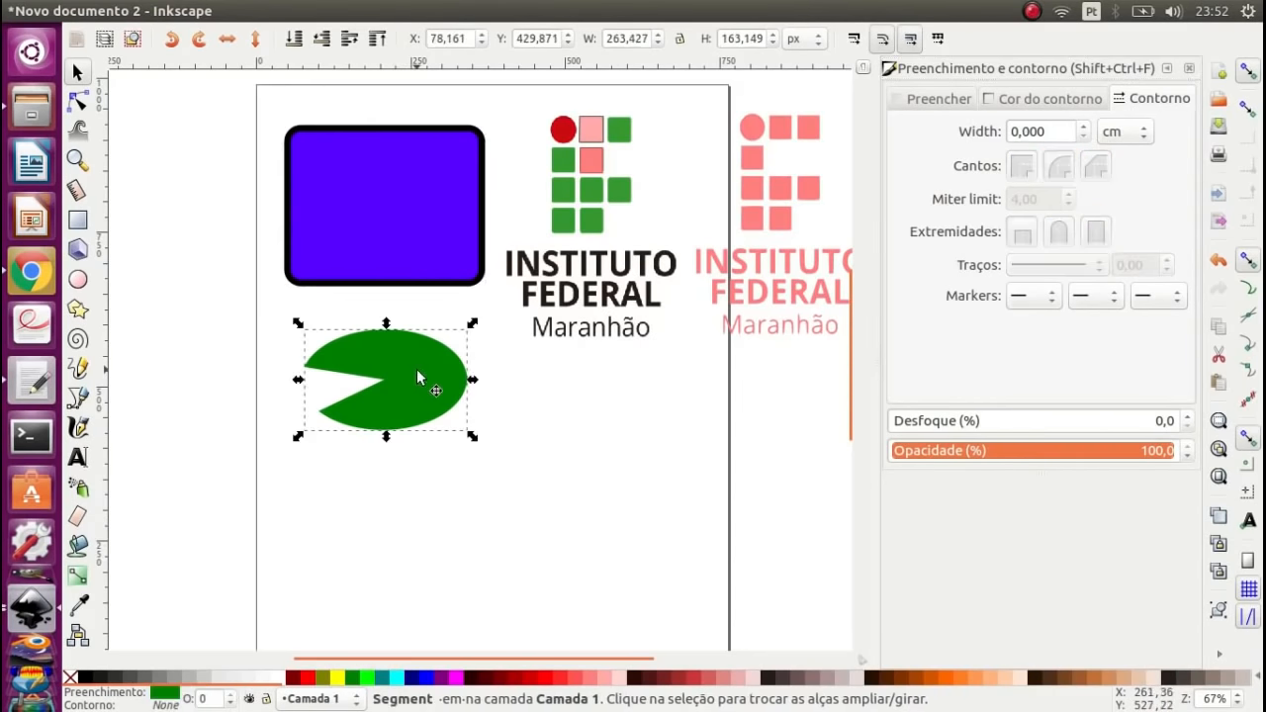
right_click(338, 679)
left_click(318, 683)
left_click(413, 395)
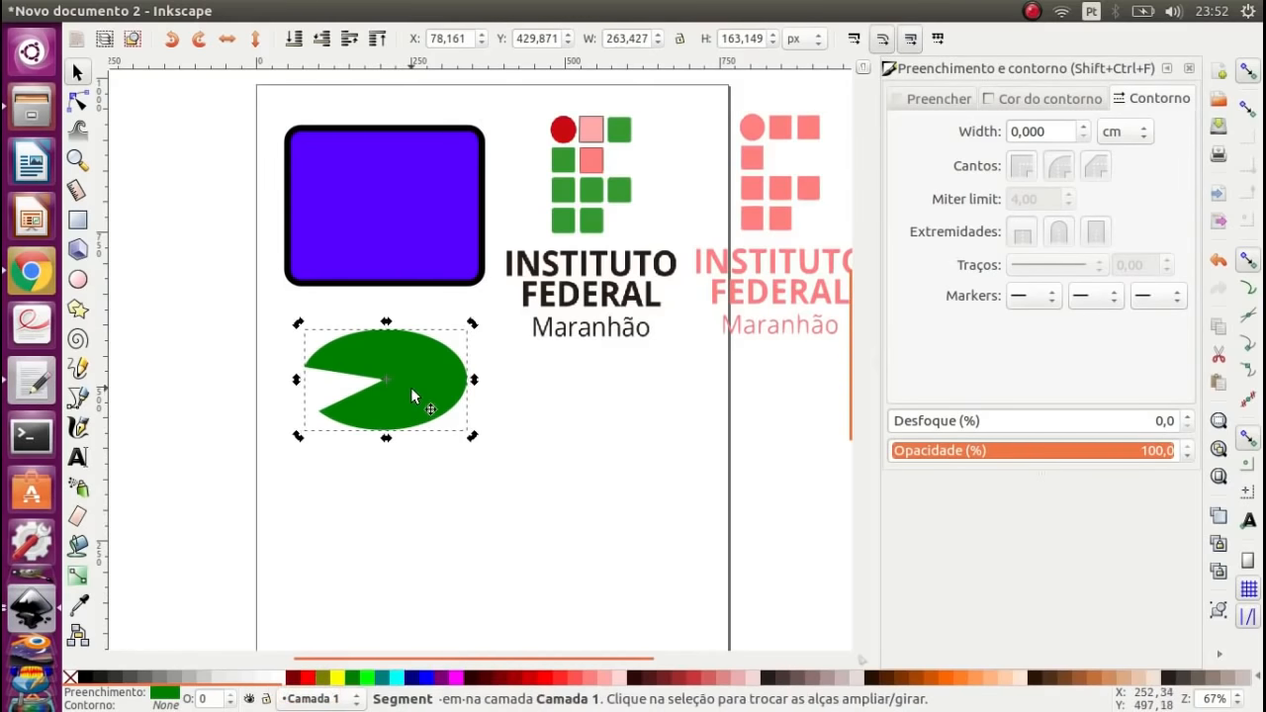
left_click(1045, 103)
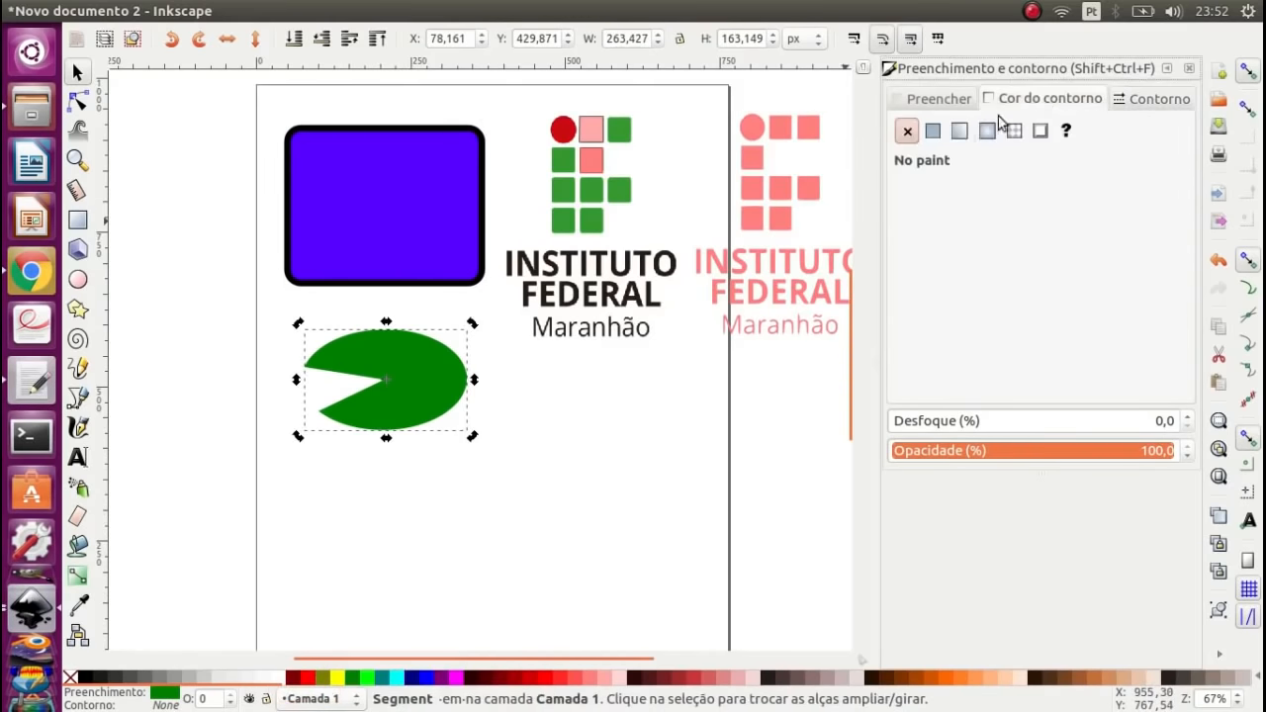
left_click(933, 132)
left_click(1147, 99)
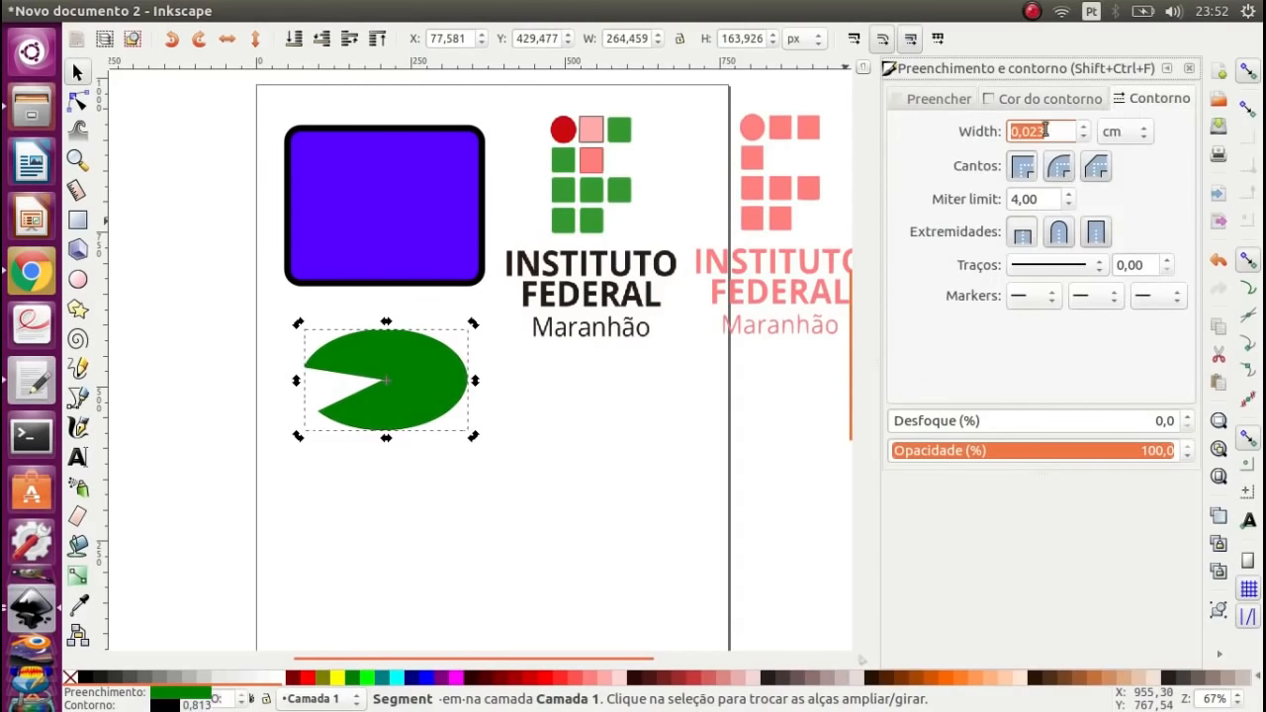
left_click(1041, 132)
scroll(1041, 132, "up", 5)
scroll(1047, 131, "up", 2)
scroll(1047, 131, "down", 3)
scroll(1046, 131, "up", 1)
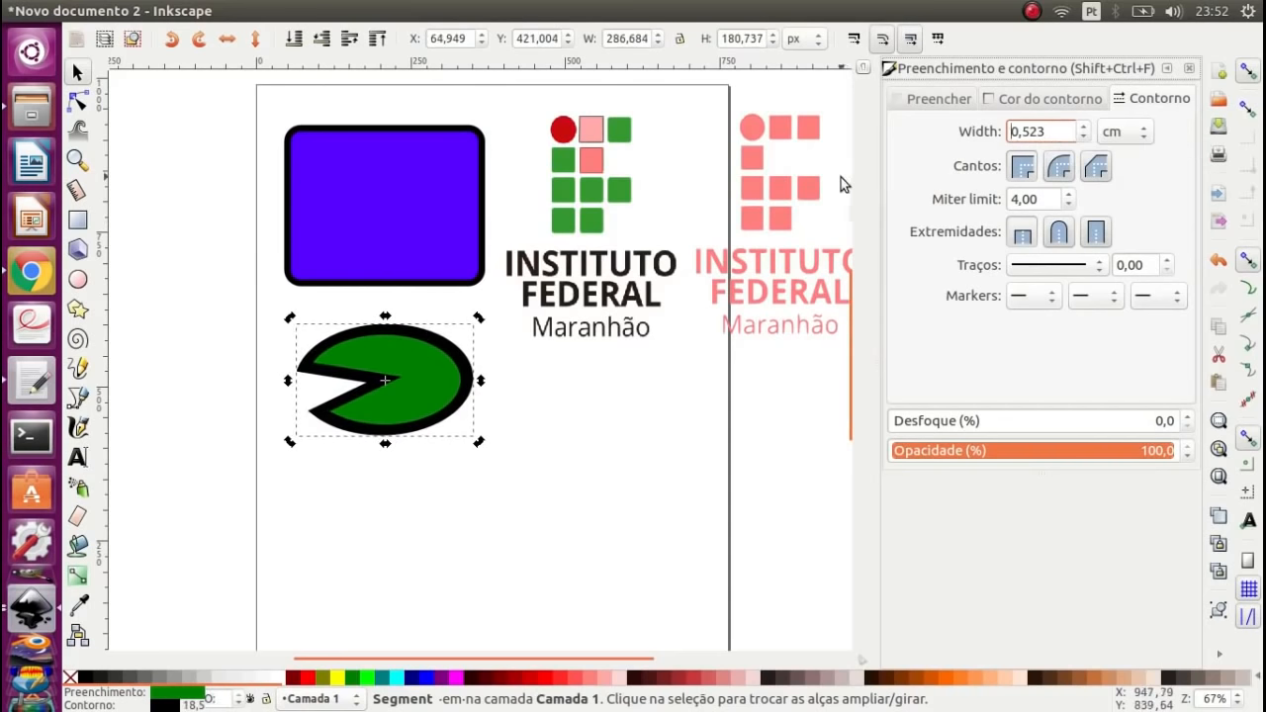
- Outline the pink logo copy in black at 0,028 cm width, then close the panel
left_click(800, 204)
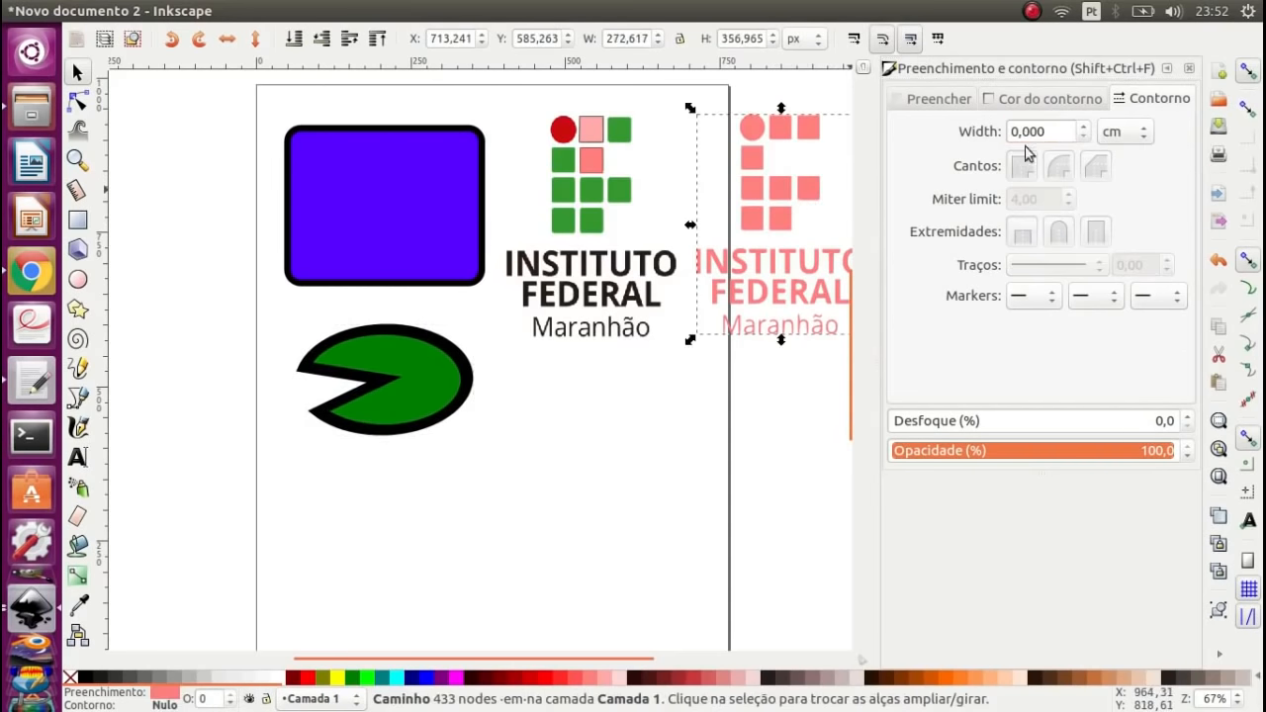
left_click(1045, 100)
left_click(931, 133)
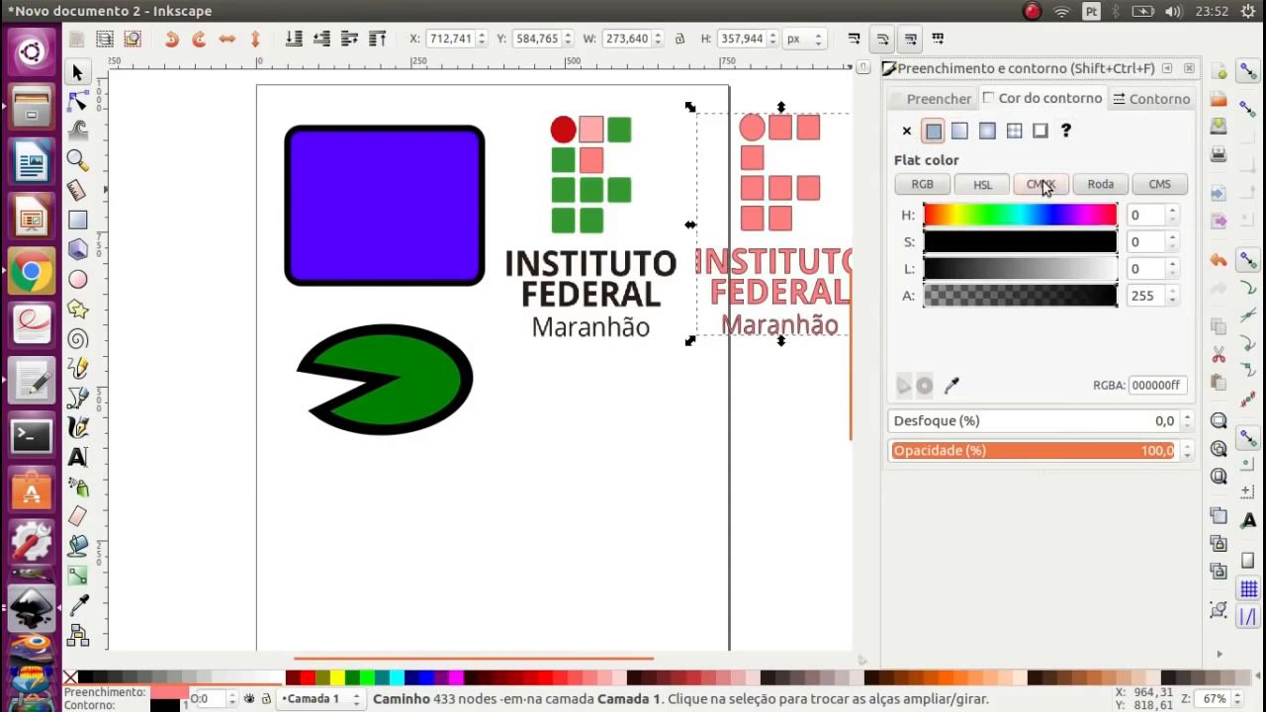
left_click(1135, 102)
left_click(1046, 131)
right_click(1050, 136)
left_click(1054, 136)
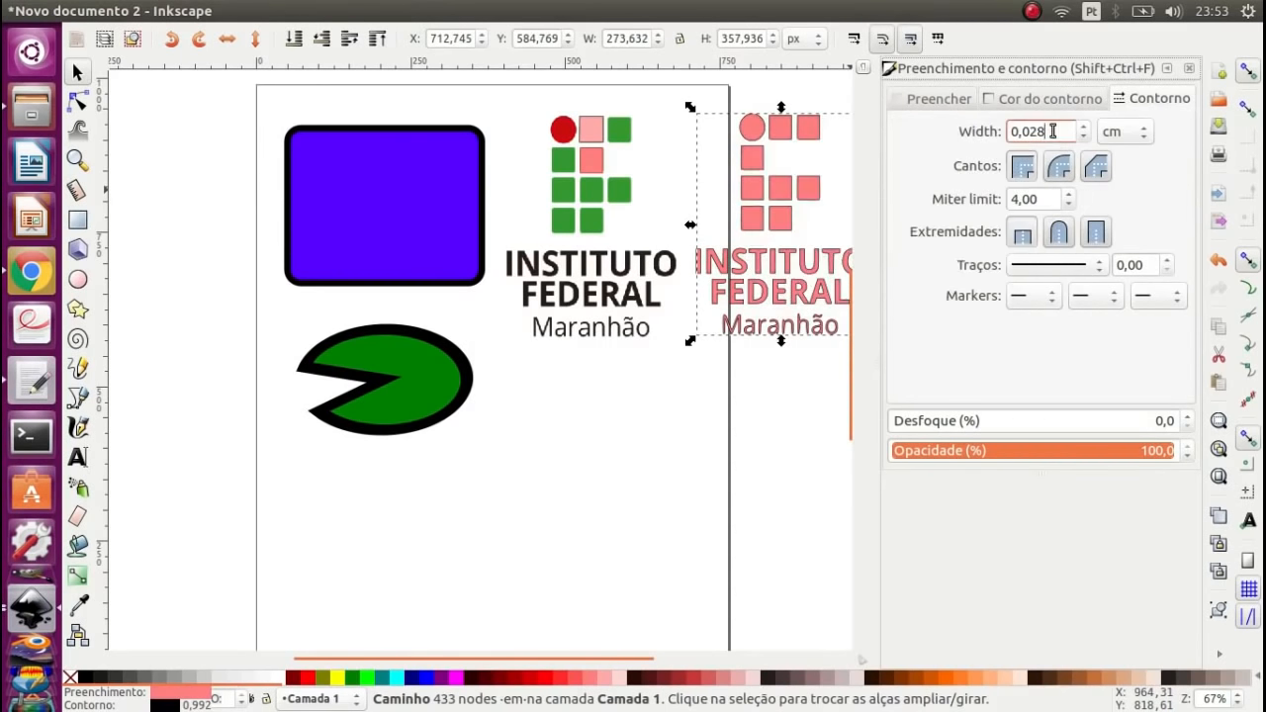
scroll(1052, 130, "up", 2)
scroll(1051, 131, "down", 2)
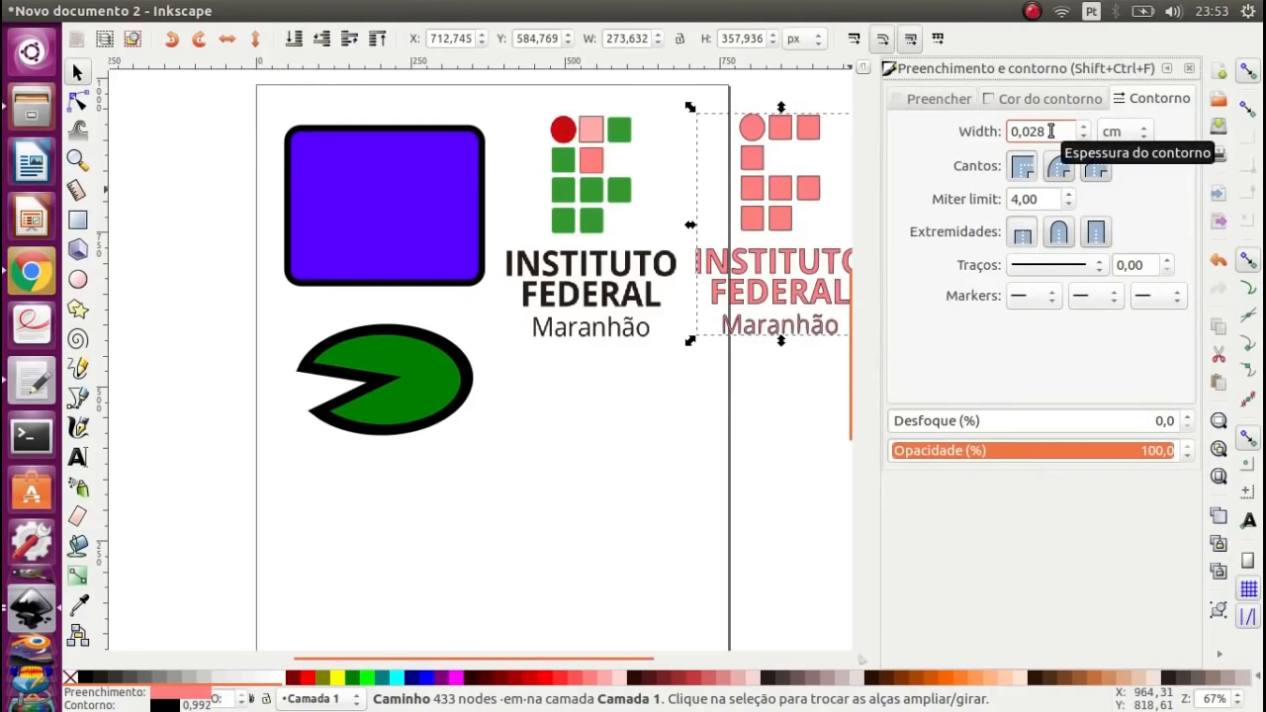
left_click(712, 446)
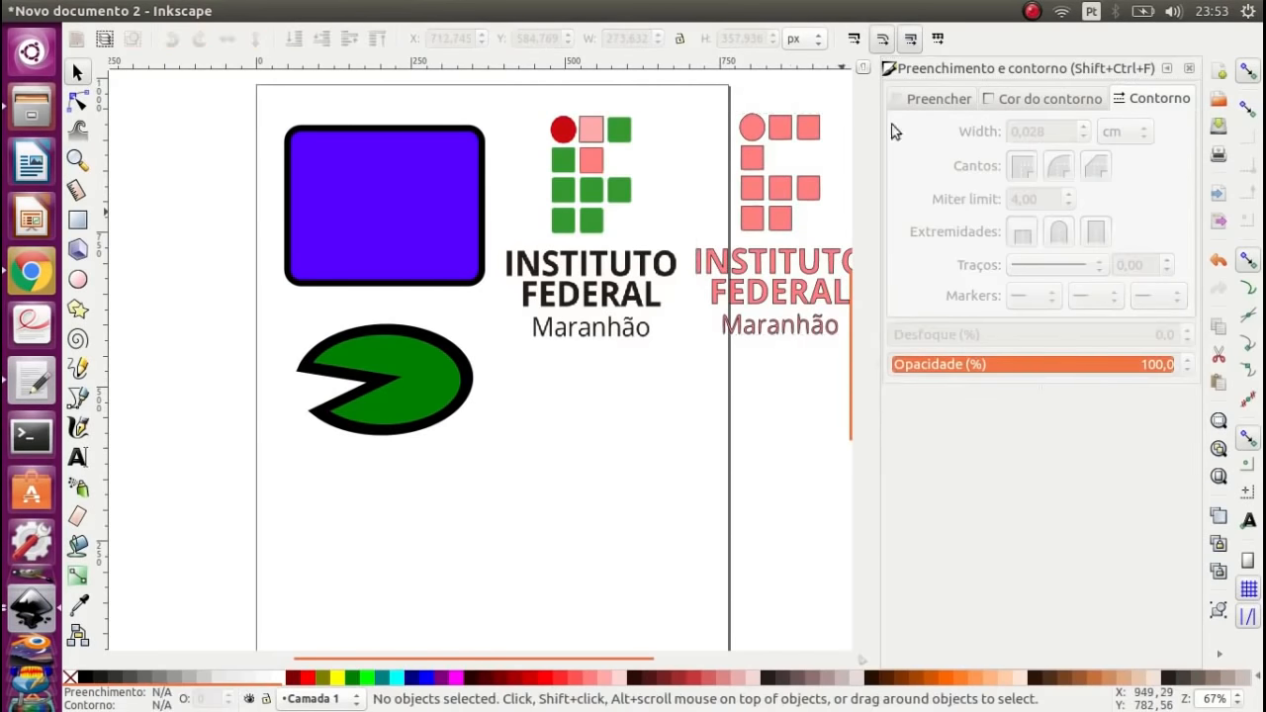
left_click(1192, 70)
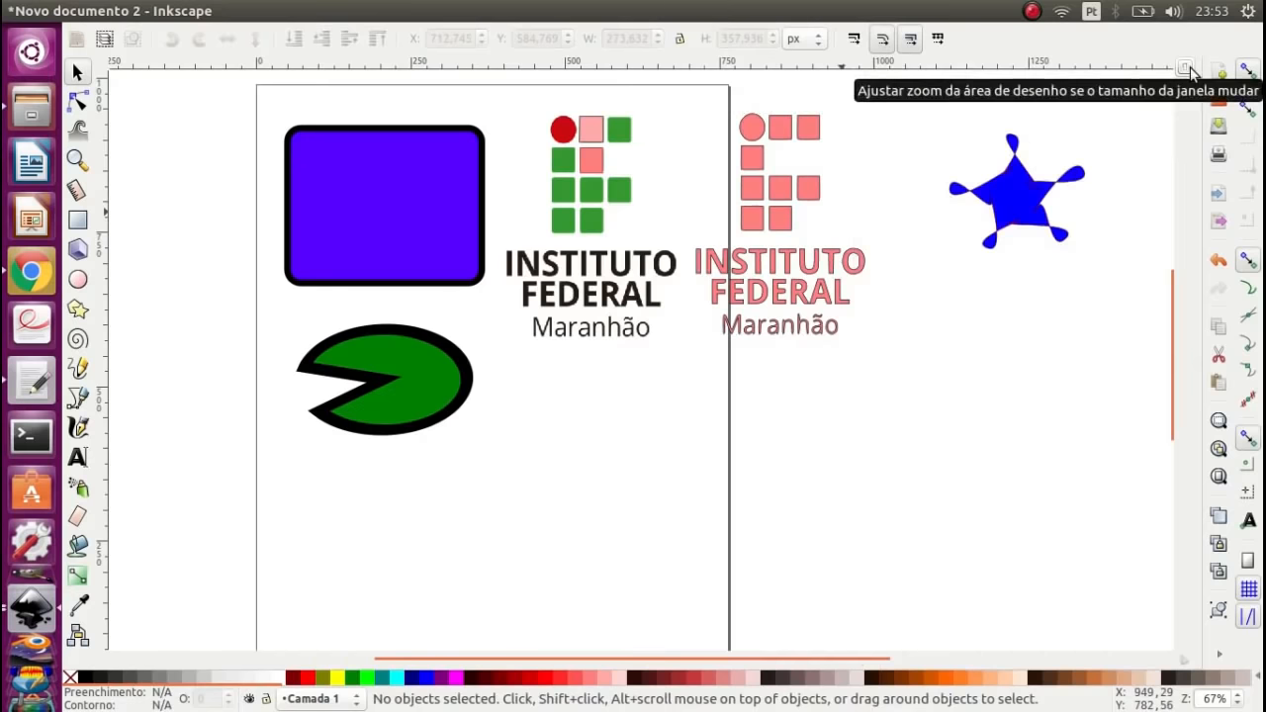
- Nudge the green pie shape slightly up and left
left_click(424, 211)
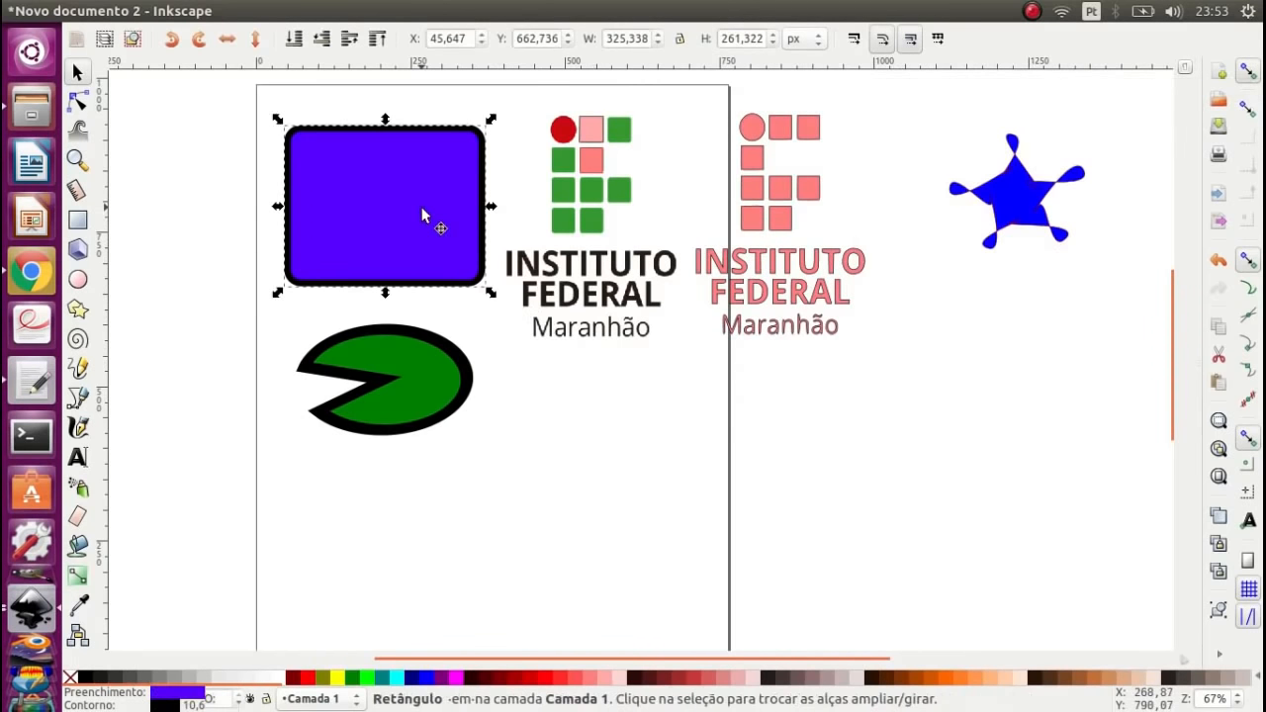
left_click(424, 374)
left_click_drag(424, 374, 416, 362)
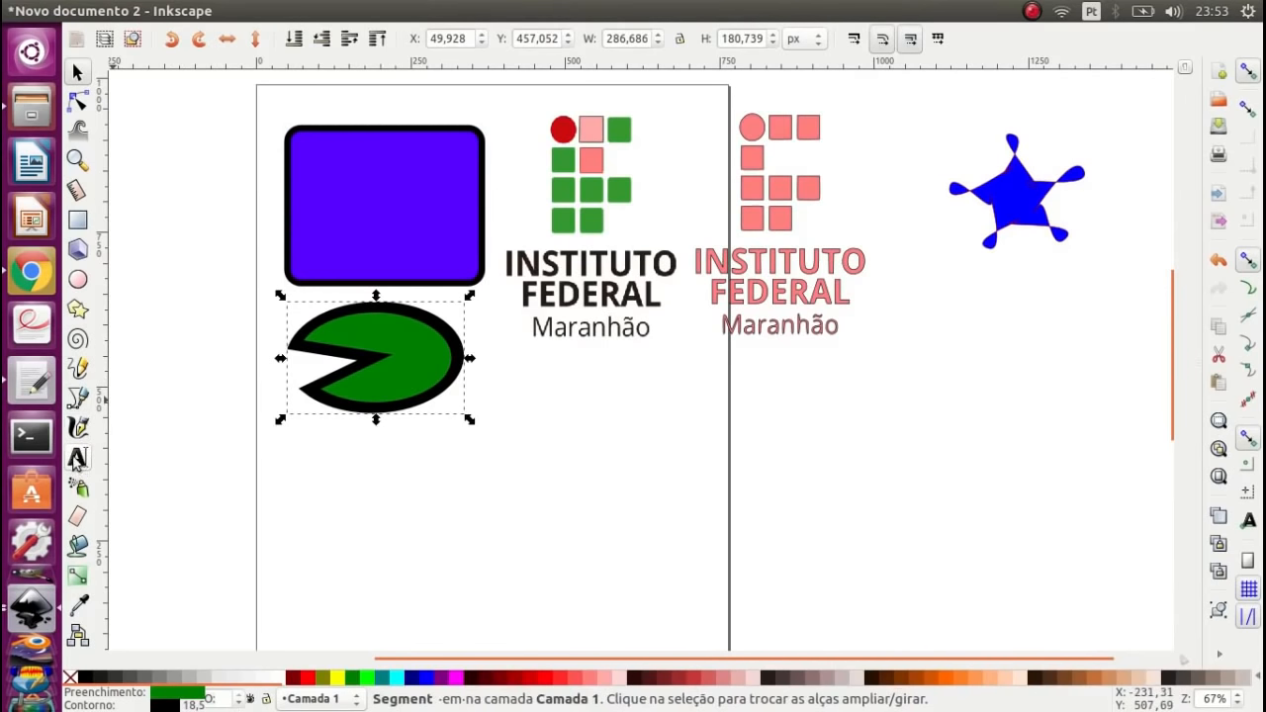
- Start a text below the logo and select the whole poem in gedit
left_click(77, 457)
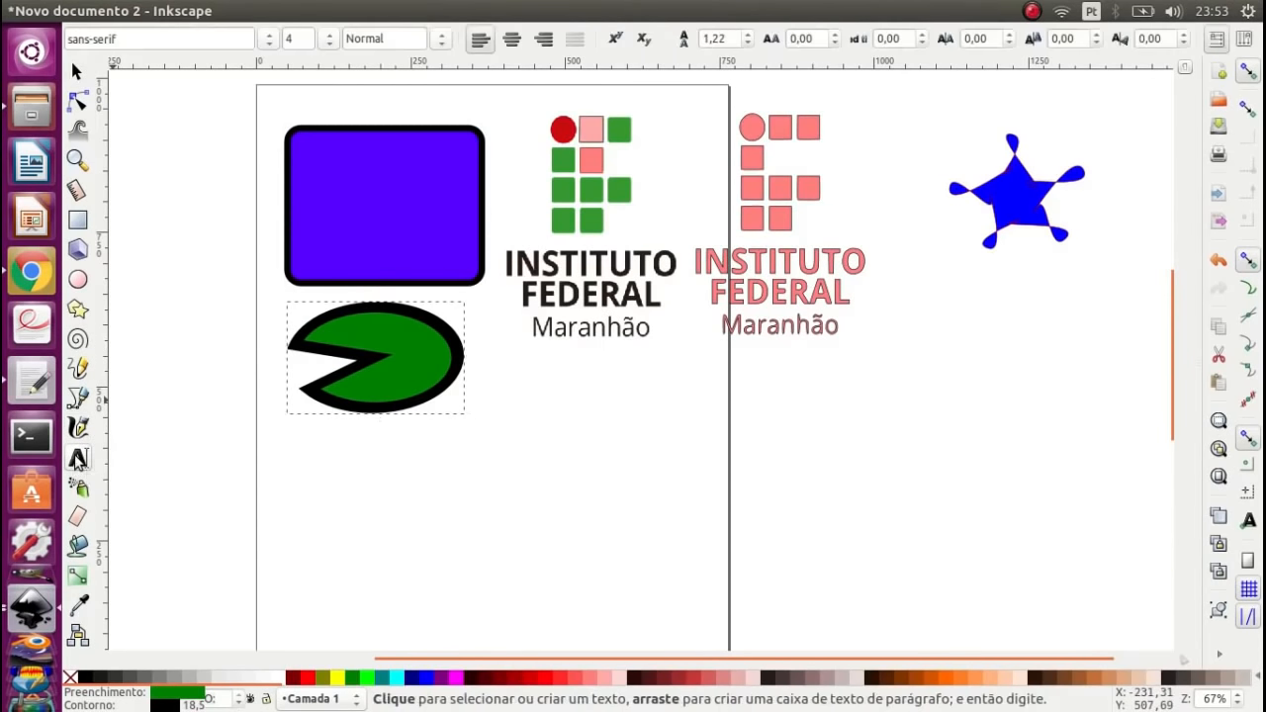
left_click(546, 405)
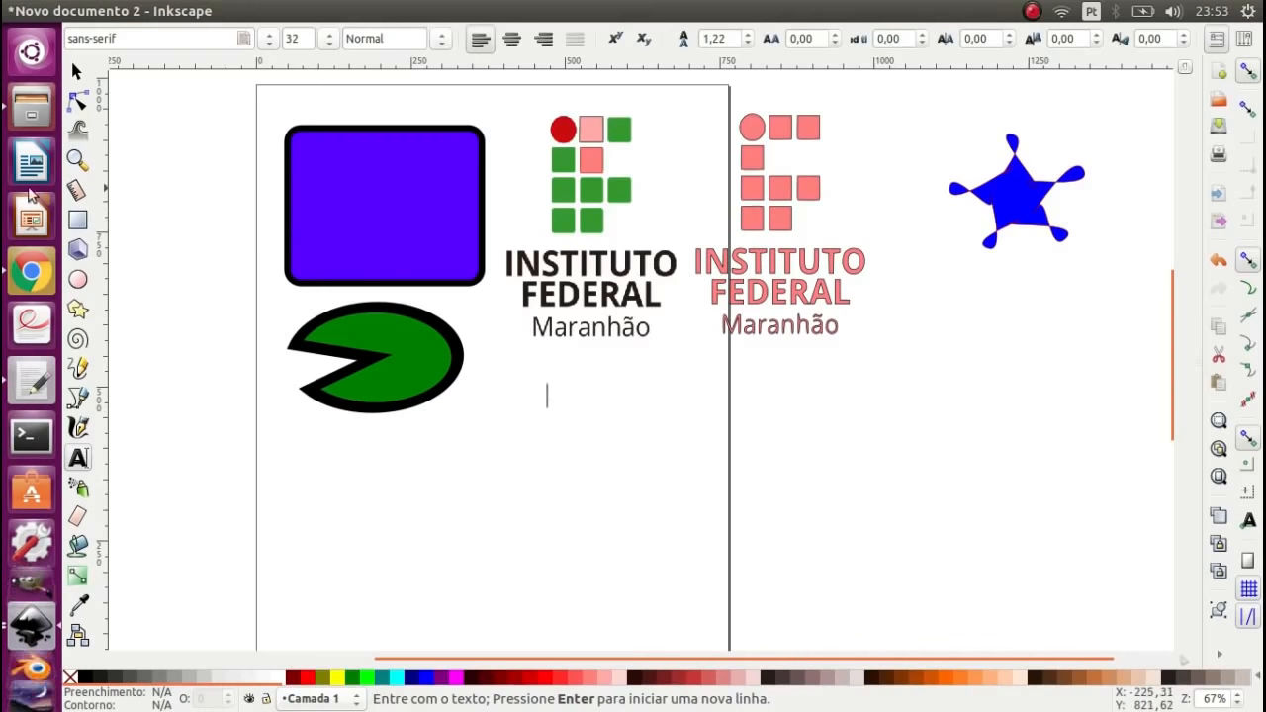
left_click(36, 386)
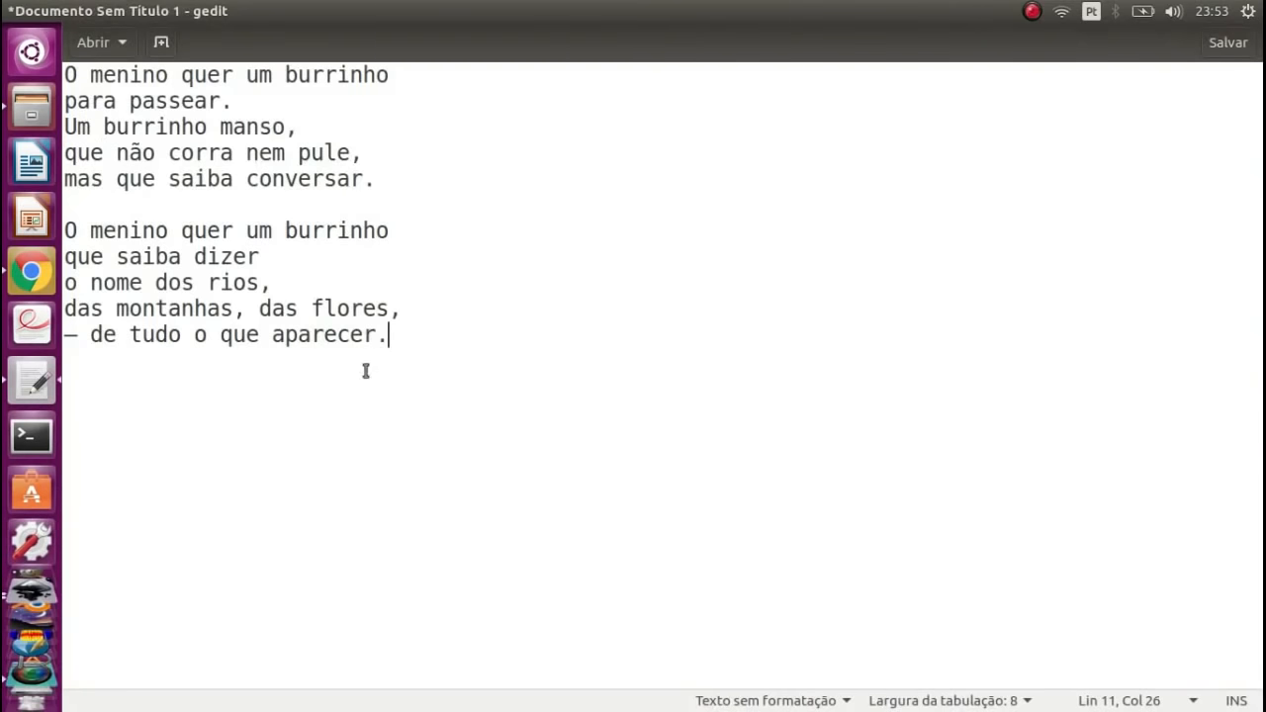
left_click_drag(406, 342, 4, 85)
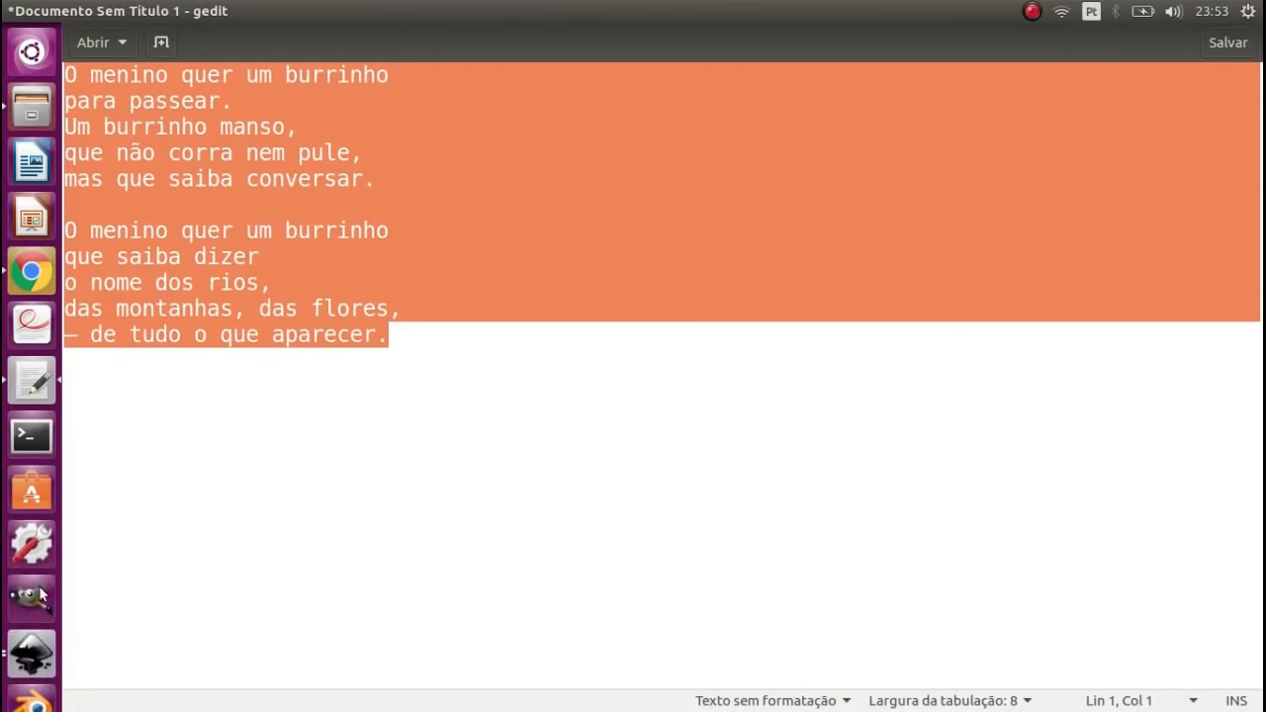
left_click(36, 656)
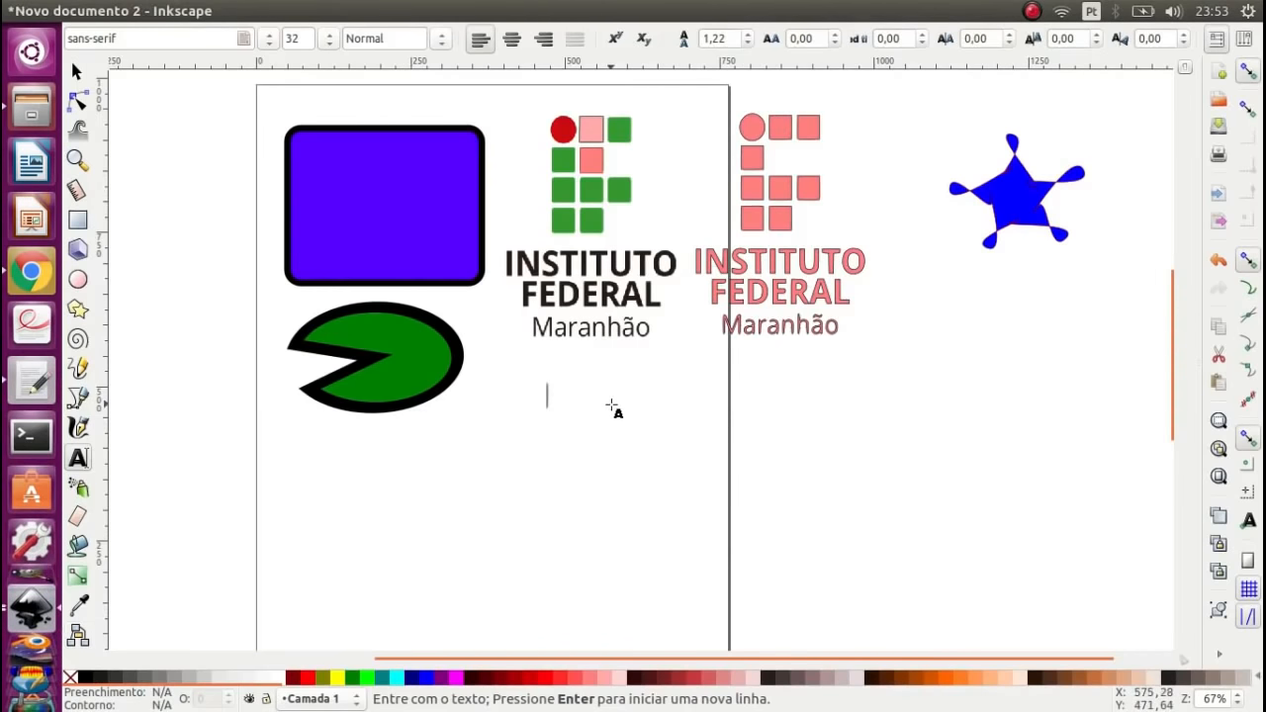
- Paste the poem below the logo and shrink it to about 350 px wide
type("O menino quer um burrinho para passear. Um burrinho manso, que não corra nem pule, mas que saiba conversar.  O menino quer um burrinho que saiba dizer o nome dos rios, das montanhas, das flores, – de tudo o que aparecer.")
scroll(613, 410, "down", 1)
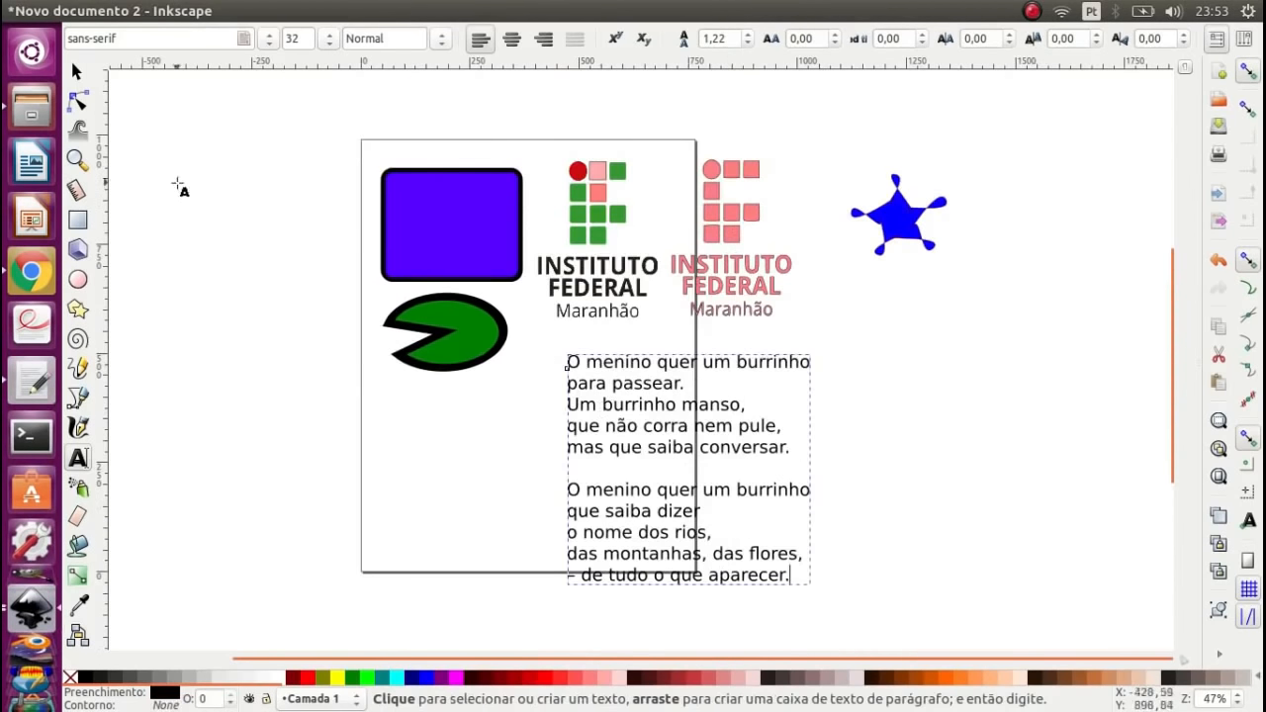
left_click(77, 73)
left_click_drag(814, 590, 727, 495)
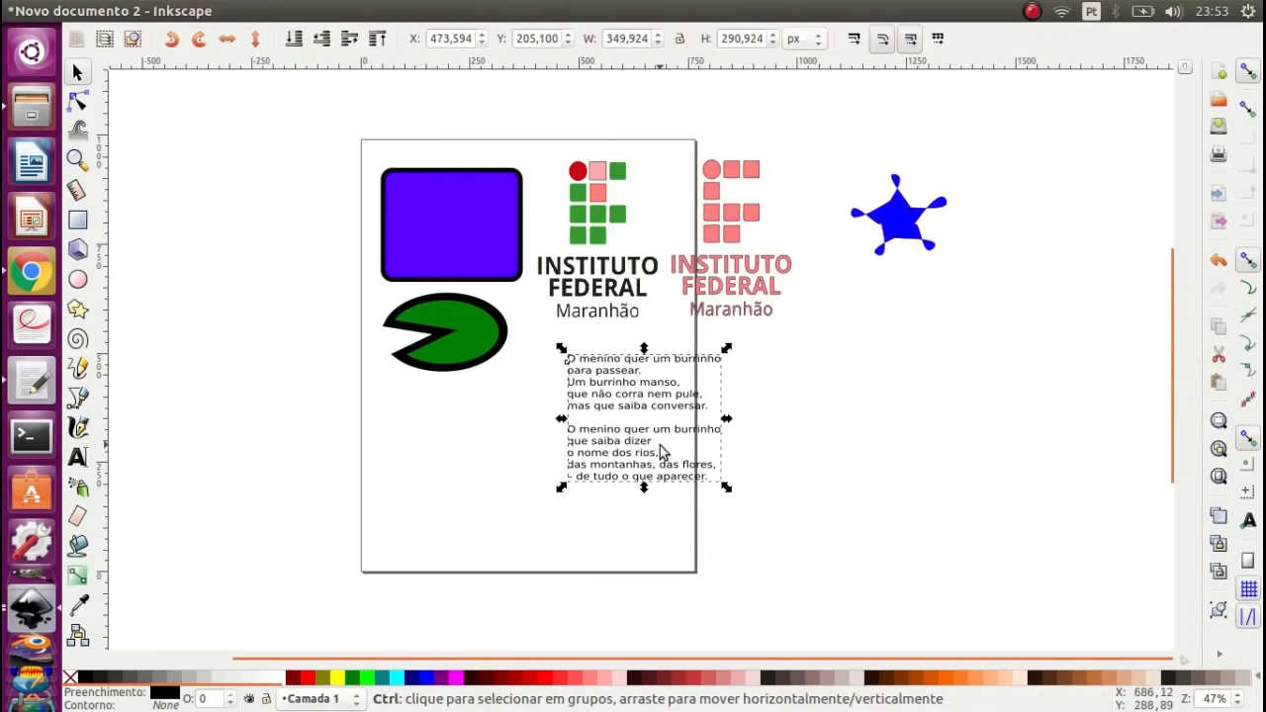
scroll(660, 445, "up", 2)
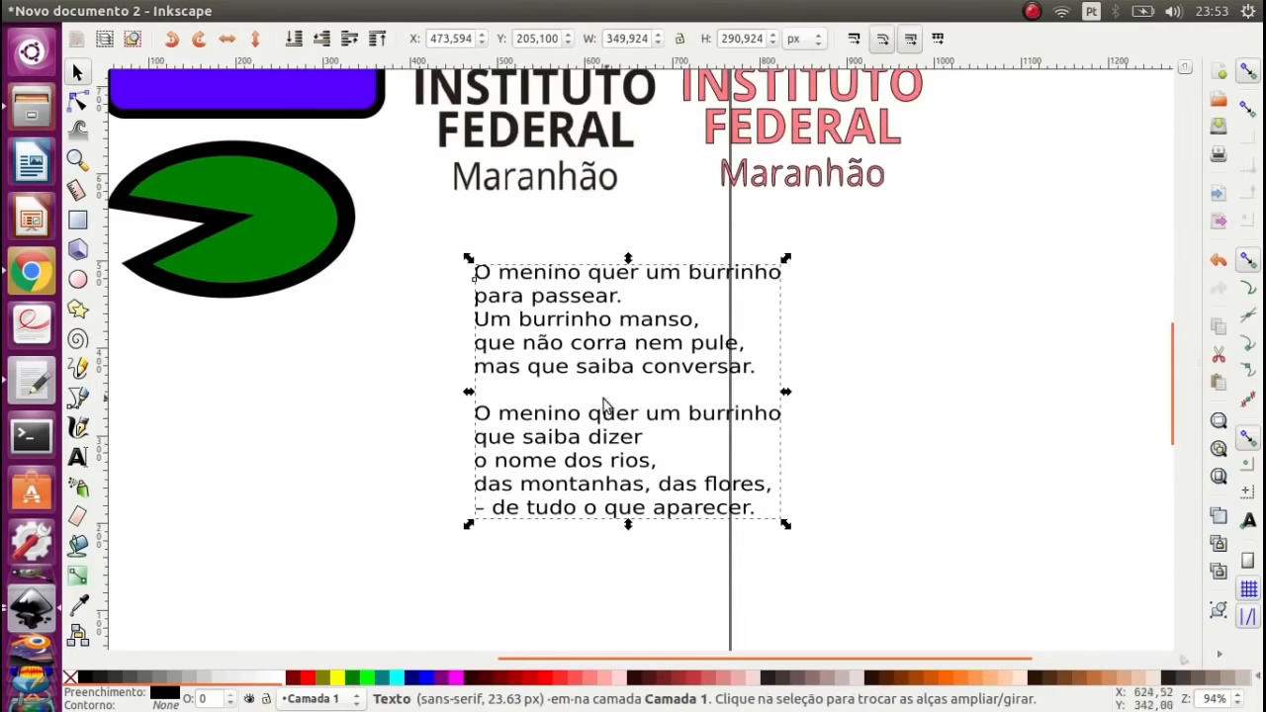
- Colour the word 'quer' in the poem's first line red
left_click(77, 457)
left_click(603, 346)
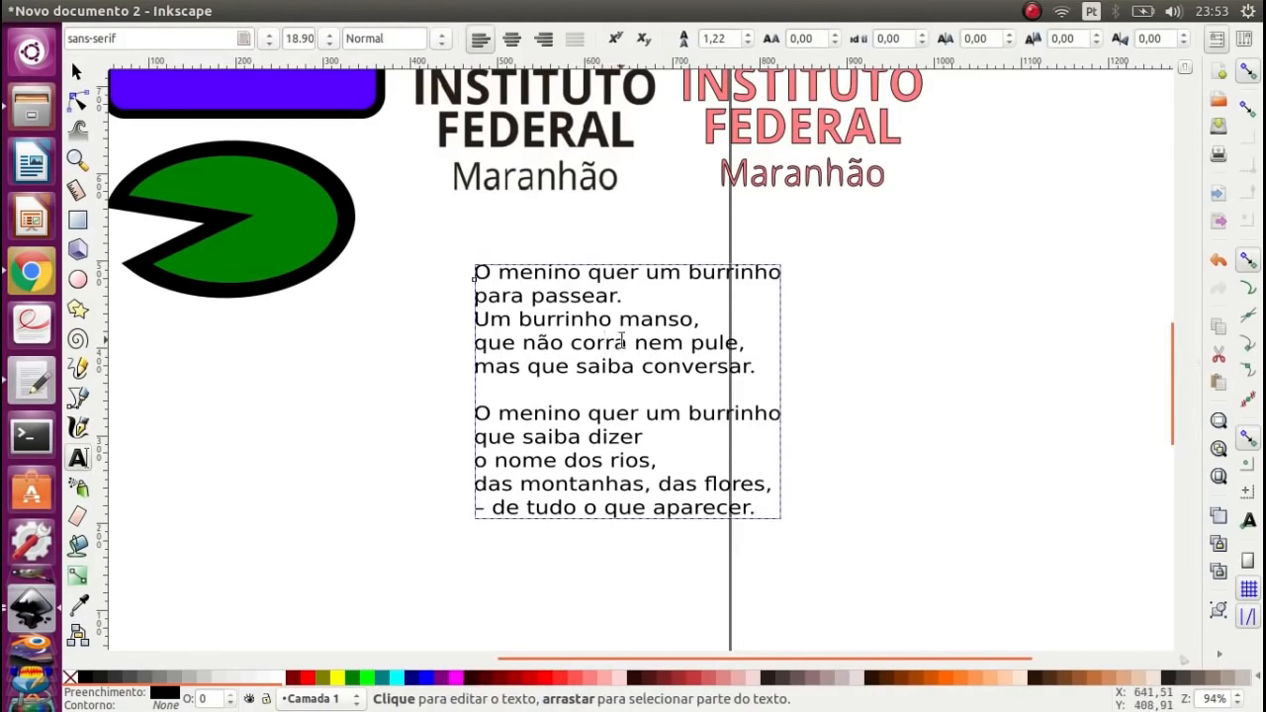
left_click_drag(590, 274, 640, 276)
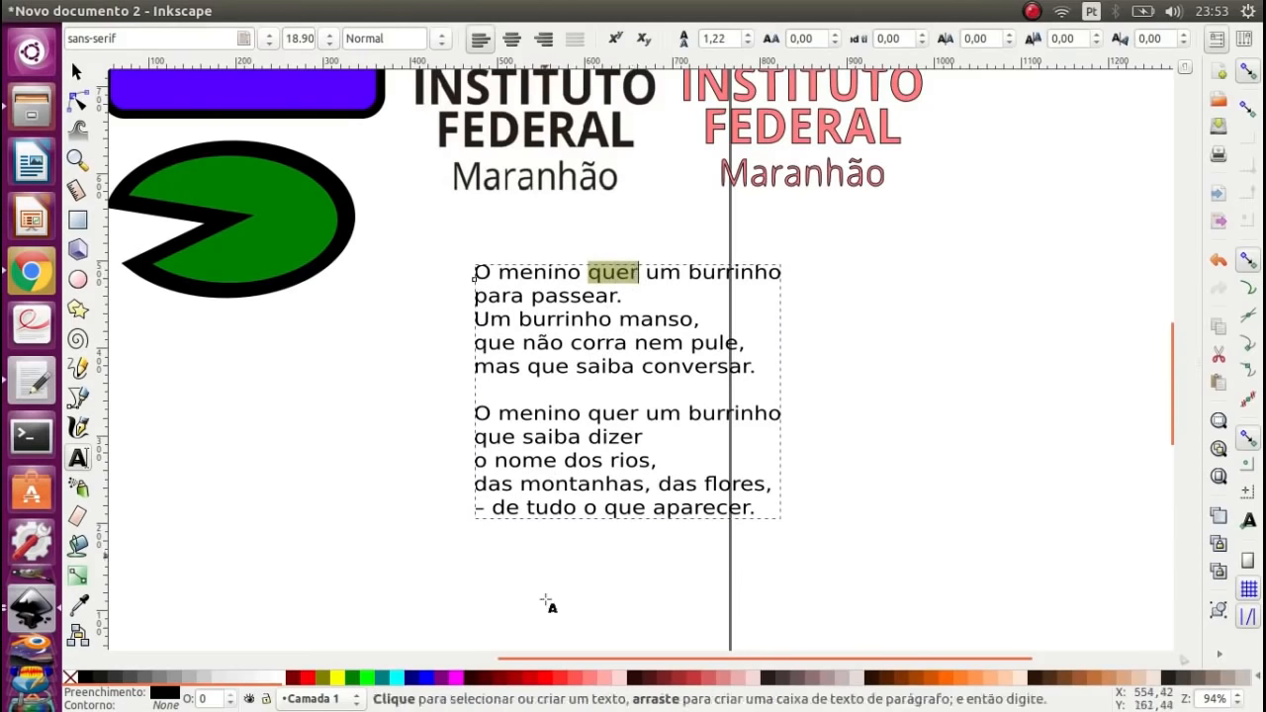
left_click(561, 678)
left_click(77, 72)
left_click(829, 405)
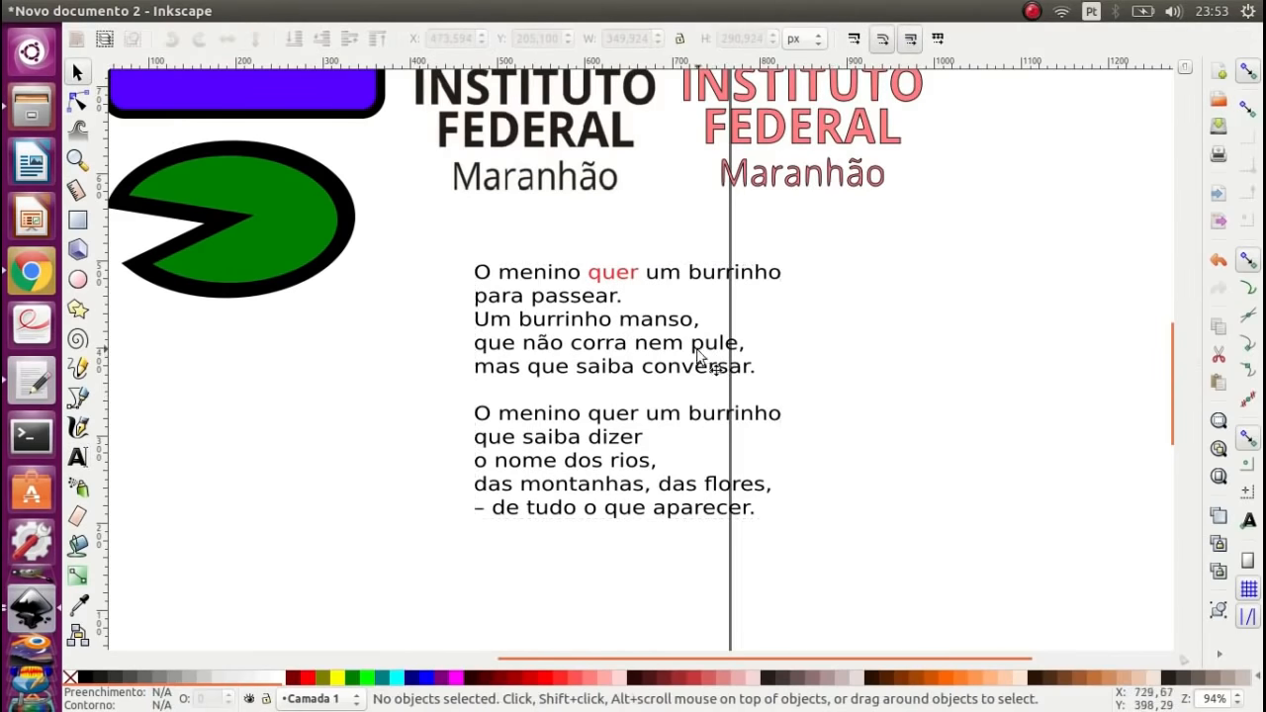
double_click(644, 323)
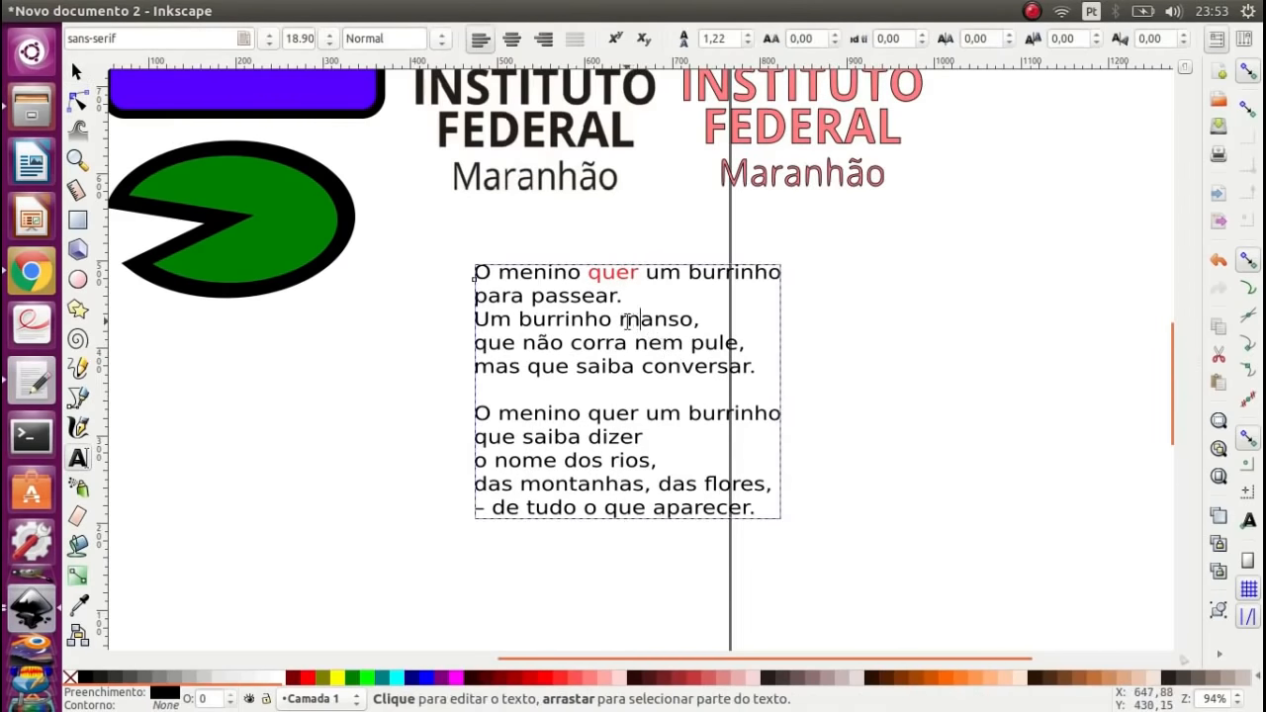
left_click_drag(625, 322, 686, 326)
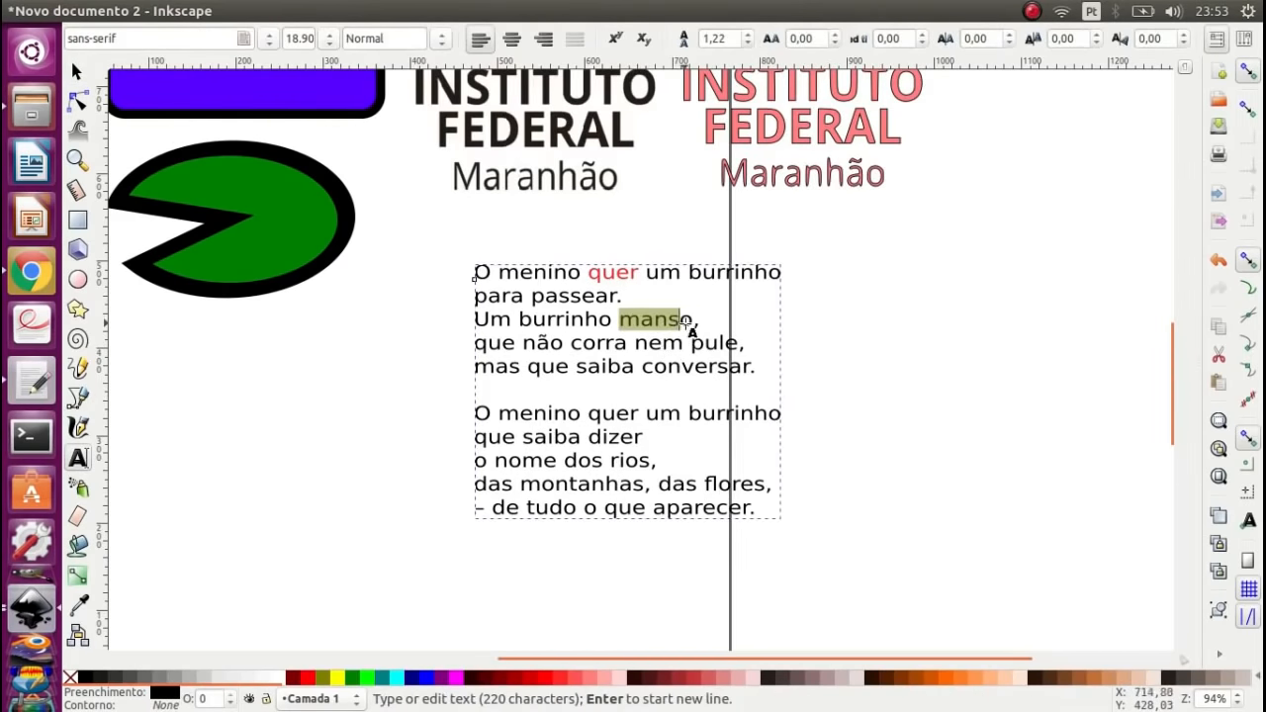
left_click(419, 678)
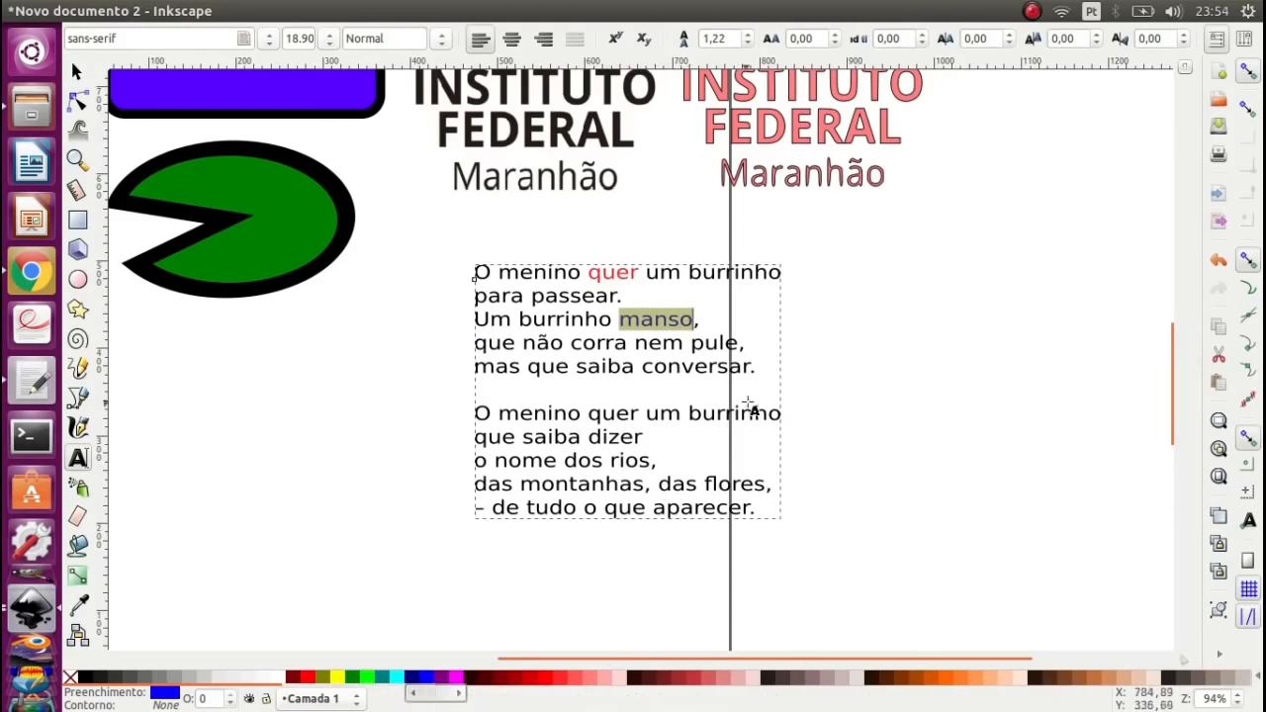
left_click(824, 360)
scroll(531, 279, "up", 1, "ctrl")
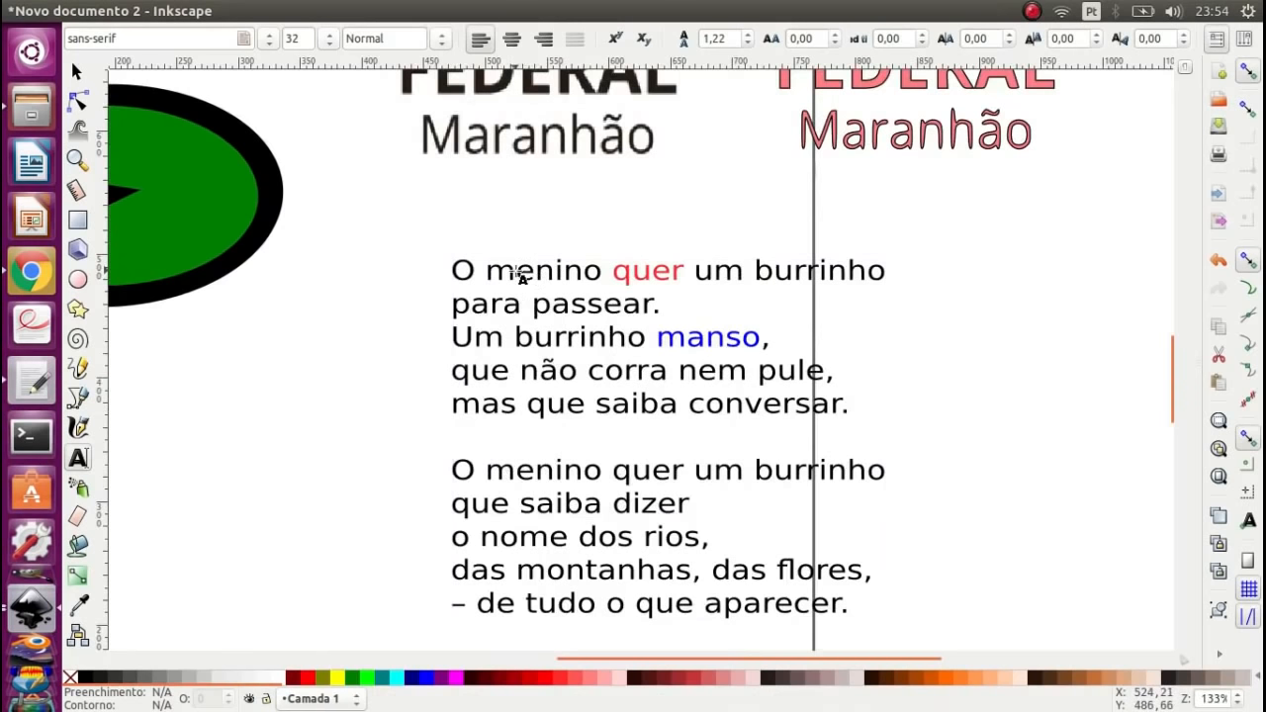
left_click_drag(519, 274, 532, 274)
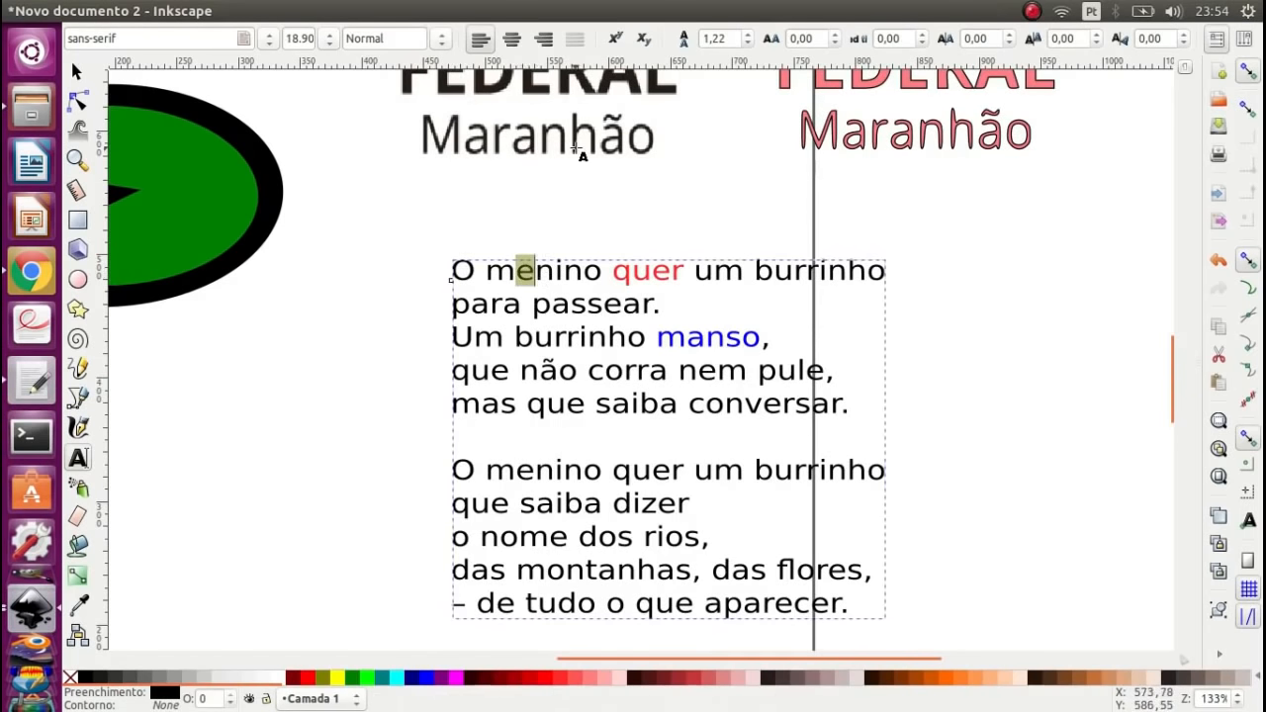
key("alt+Up")
key("alt+Up")
key("alt+Up")
key("alt+Up")
key("alt+Up")
key("alt+Up")
key("alt+Up")
key("alt+Up")
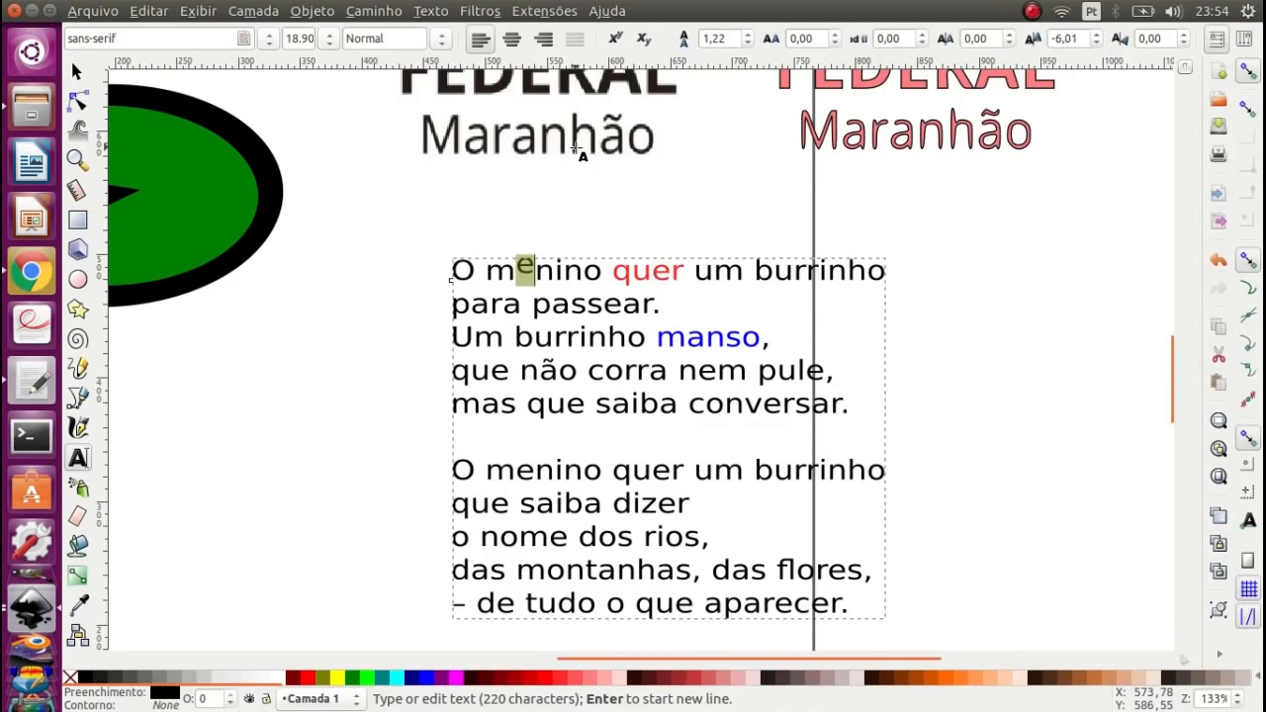
key("Right")
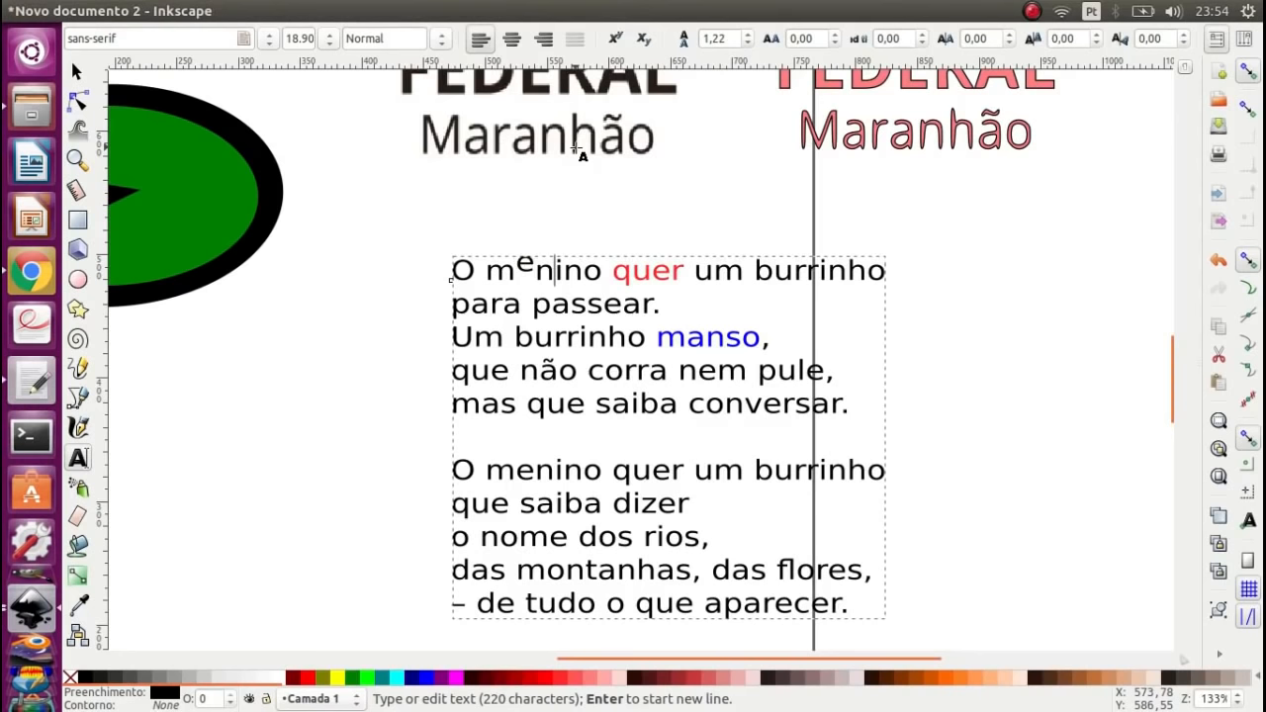
key("alt+Right")
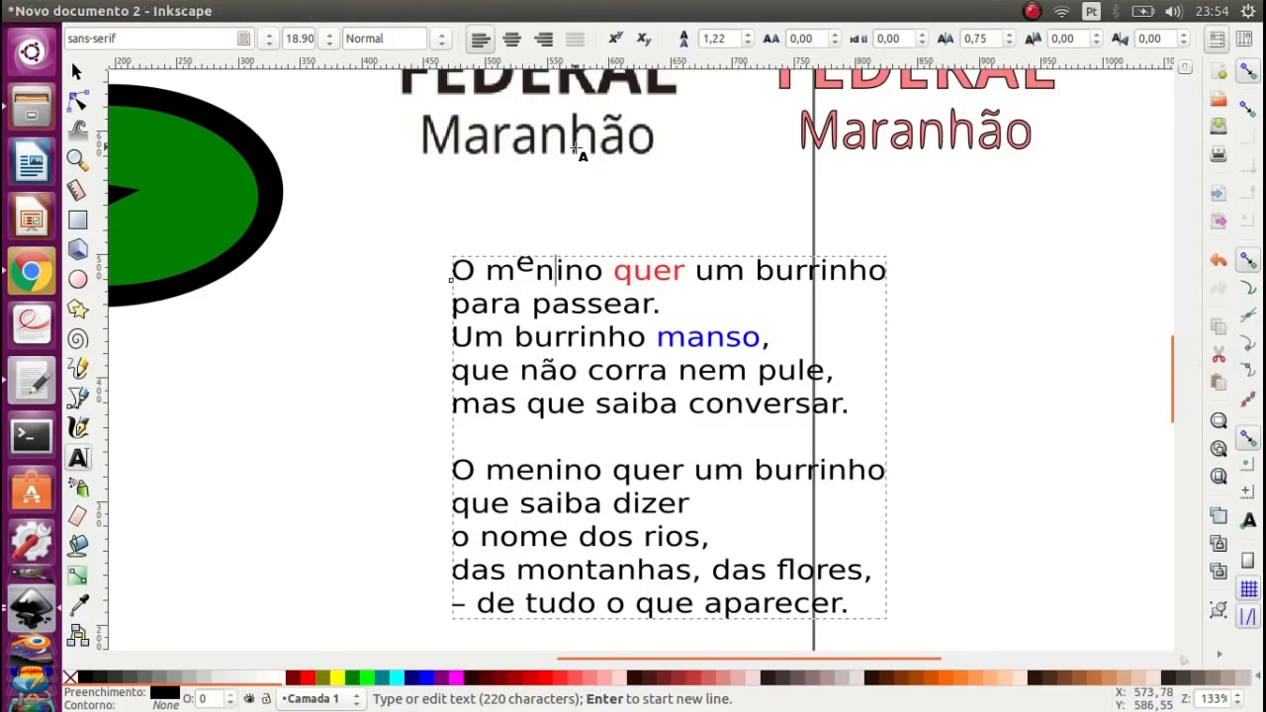
key("alt+Right")
key("alt+Right")
key("alt+Right")
key("alt+Right")
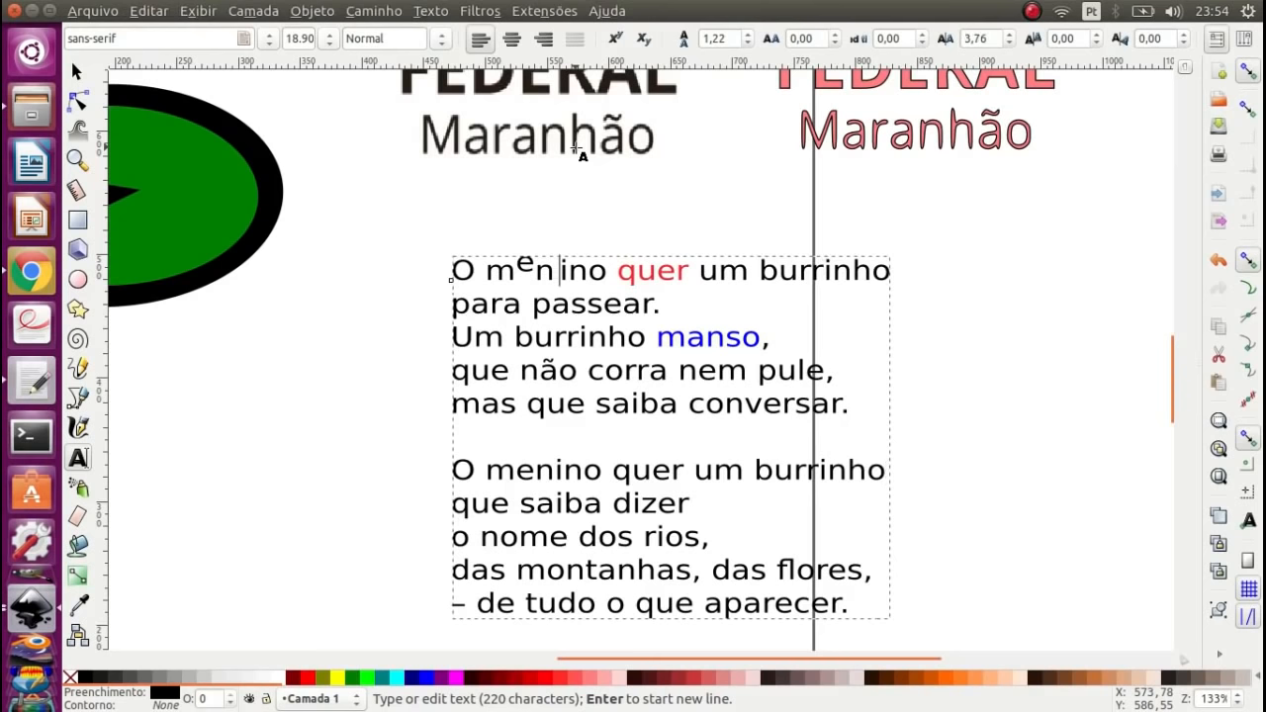
key("alt+Right")
key("alt+Right")
key("alt+Right")
key("alt+Right")
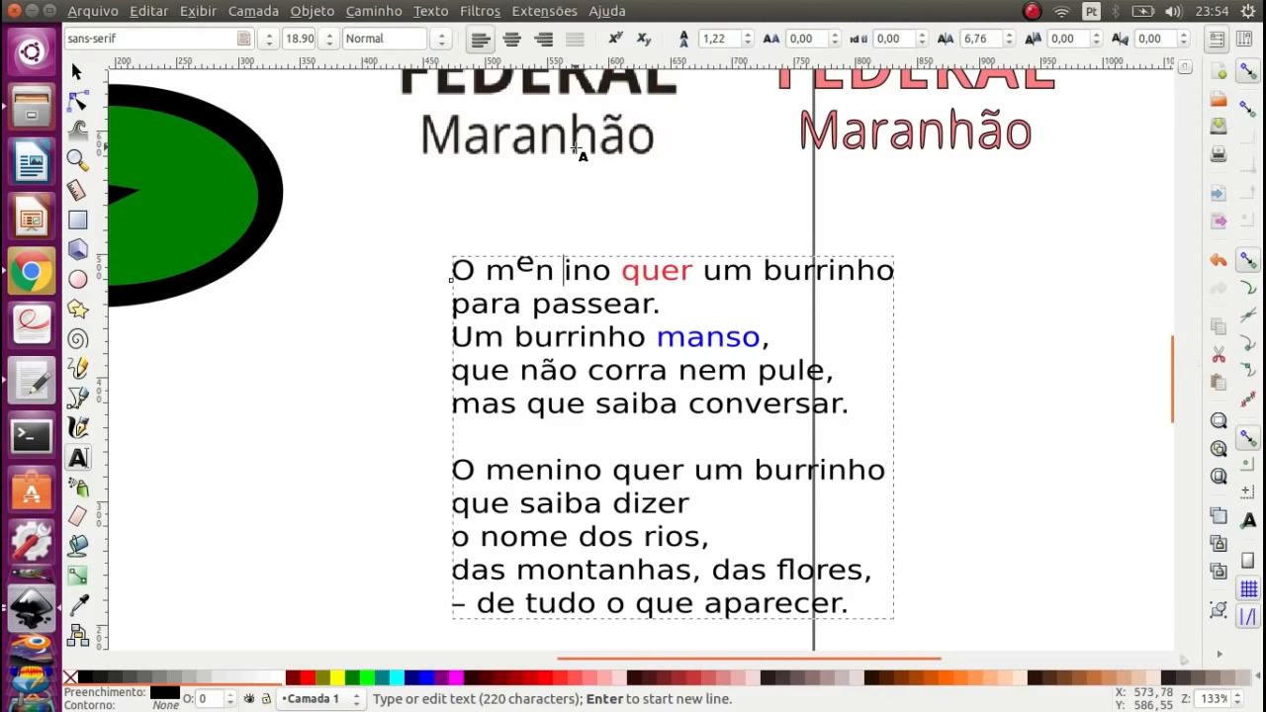
key("Right")
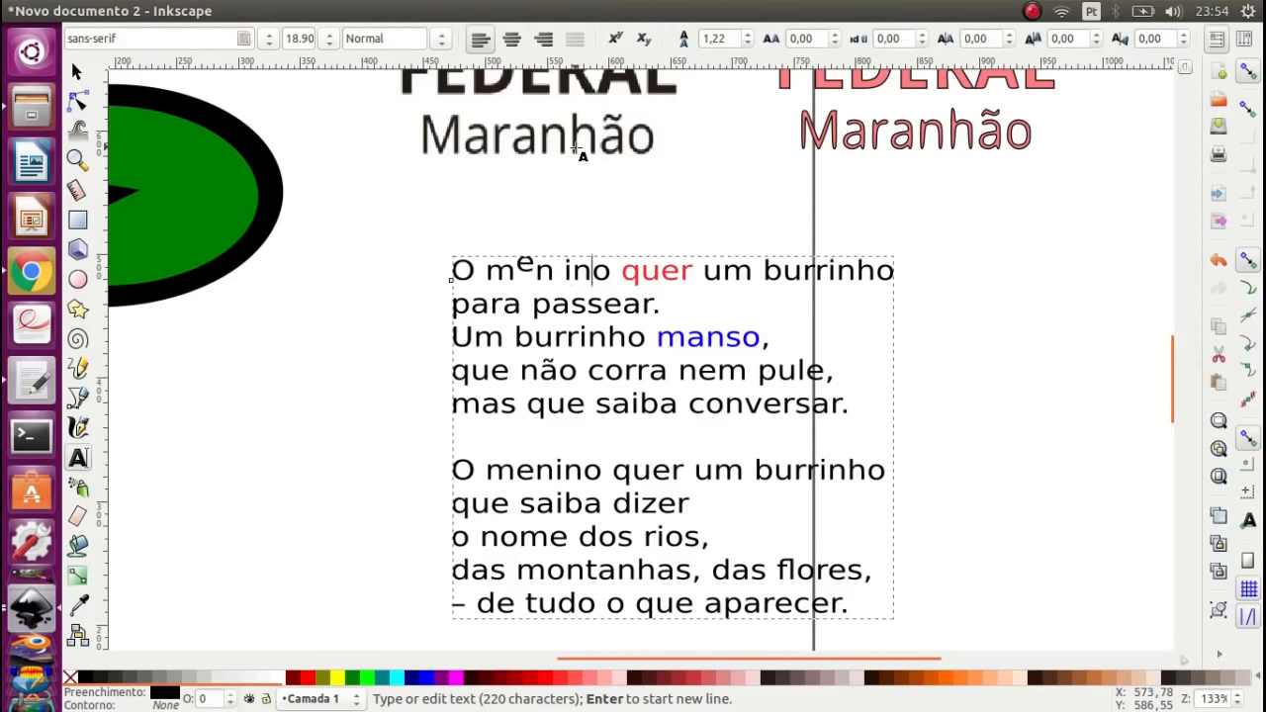
key("shift+Right")
key("alt+Down")
key("alt+Down")
key("alt+Down")
key("alt+Down")
key("alt+Down")
key("alt+Down")
key("alt+Down")
key("alt+Down")
key("alt+Down")
key("alt+Down")
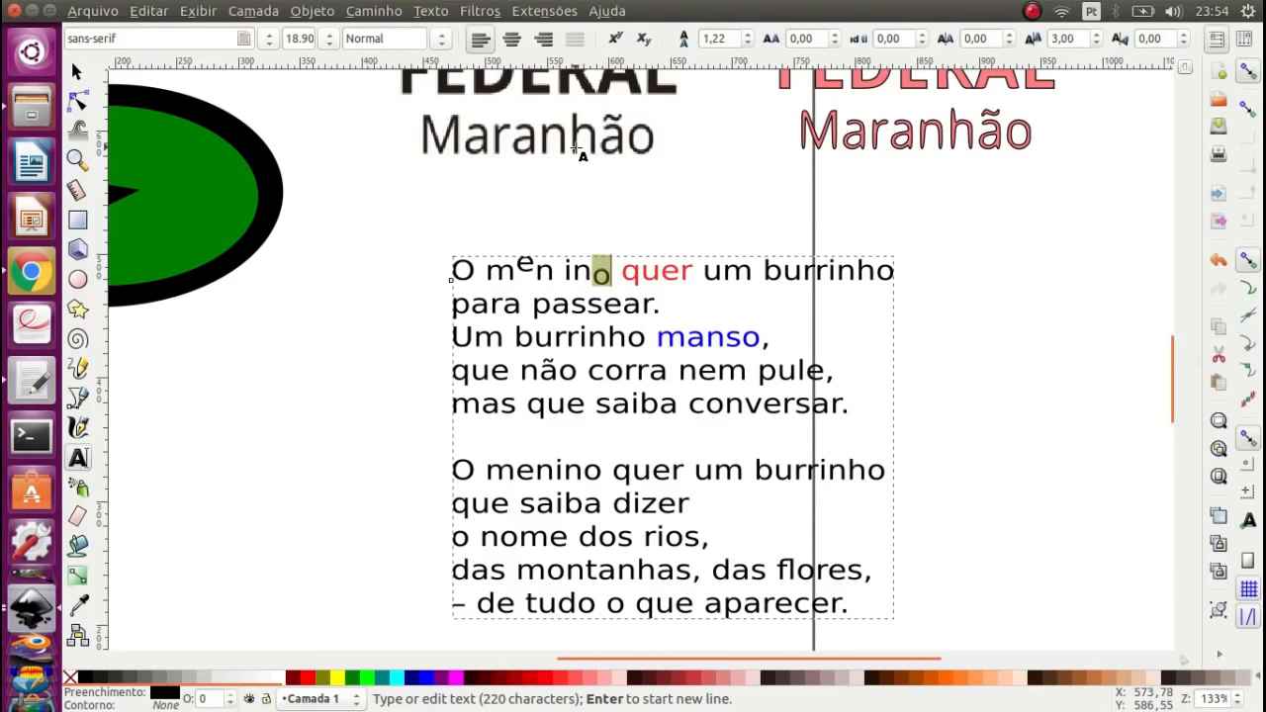
key("Left")
key("Left")
key("Left")
key("Left")
key("Left")
key("Left")
key("Left")
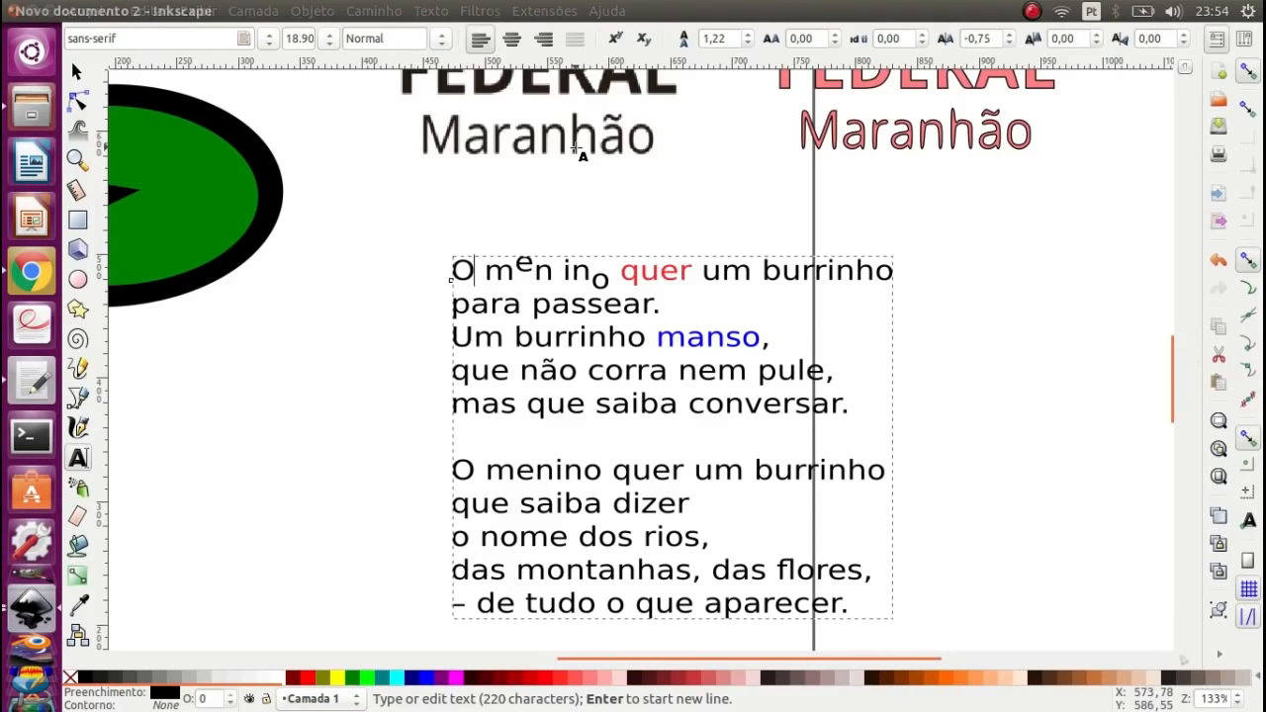
key("shift+Left")
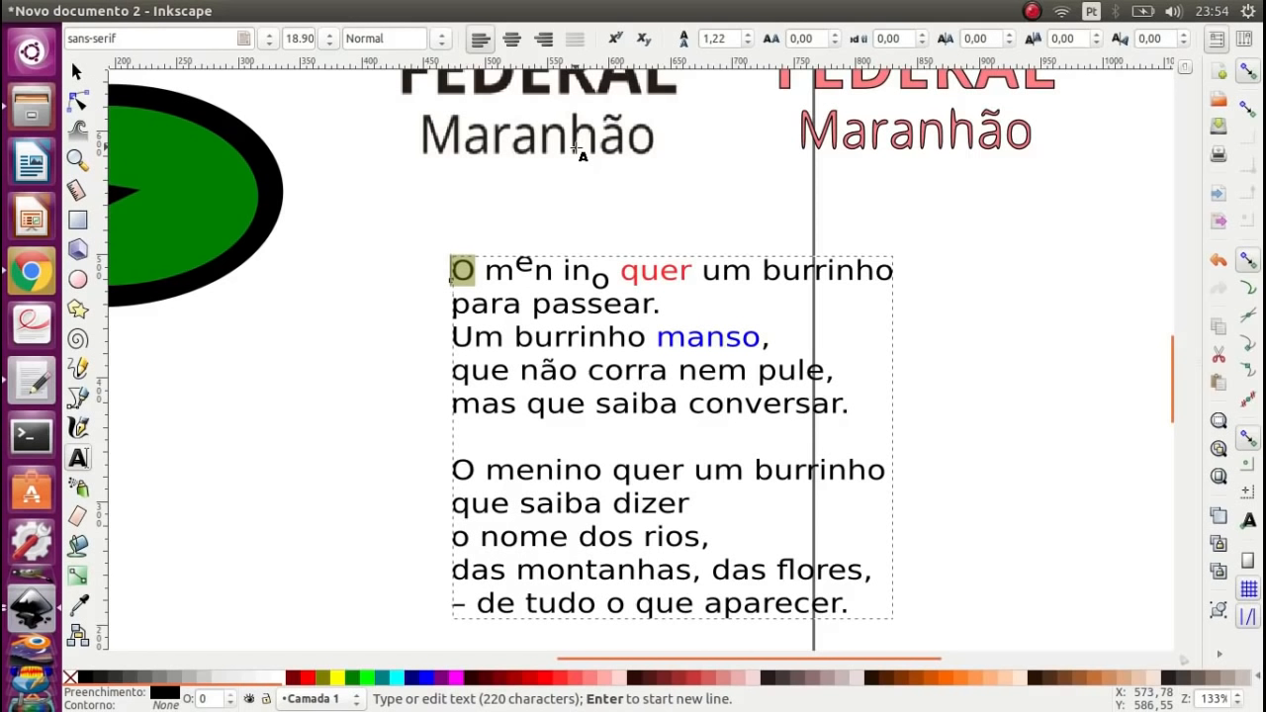
key("alt+Left")
key("Right")
key("Right")
key("Right")
key("Right")
key("Right")
key("Right")
key("Right")
key("Right")
key("Right")
key("Right")
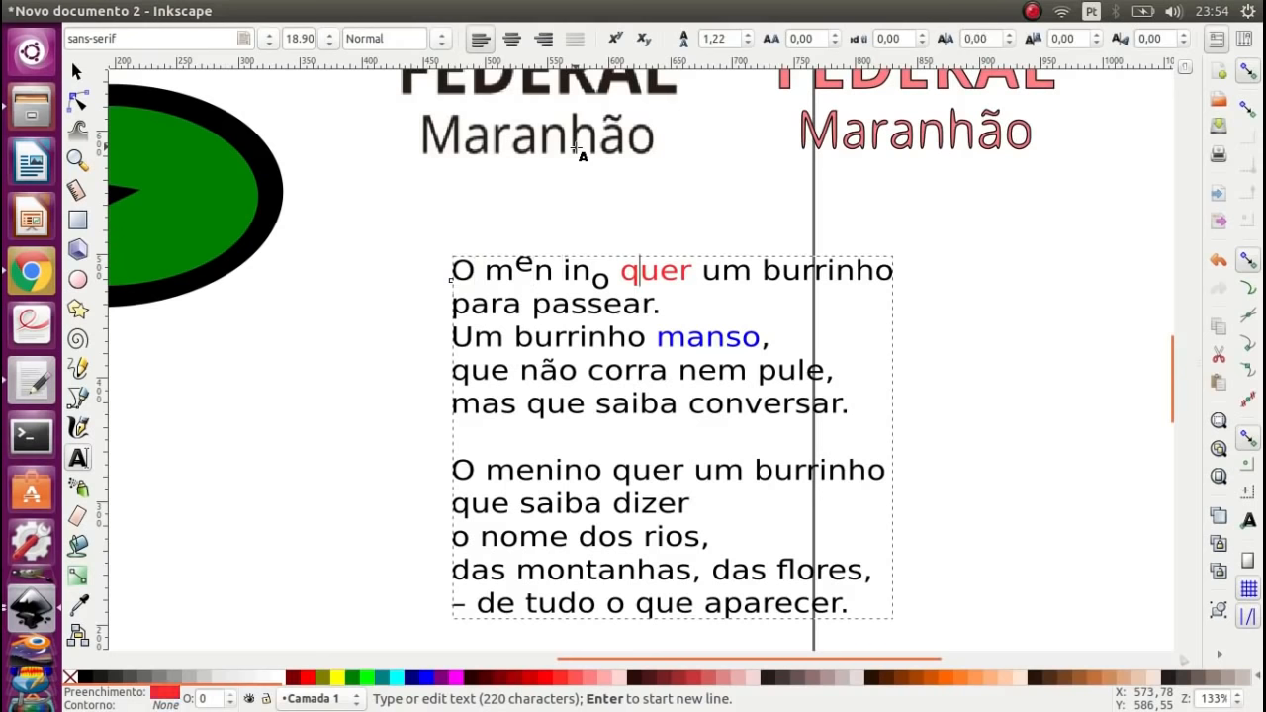
key("shift+Right")
key("alt+Up")
key("alt+Up")
key("alt+Up")
key("alt+Up")
key("alt+Up")
key("alt+Up")
key("alt+Up")
key("alt+Up")
key("alt+Up")
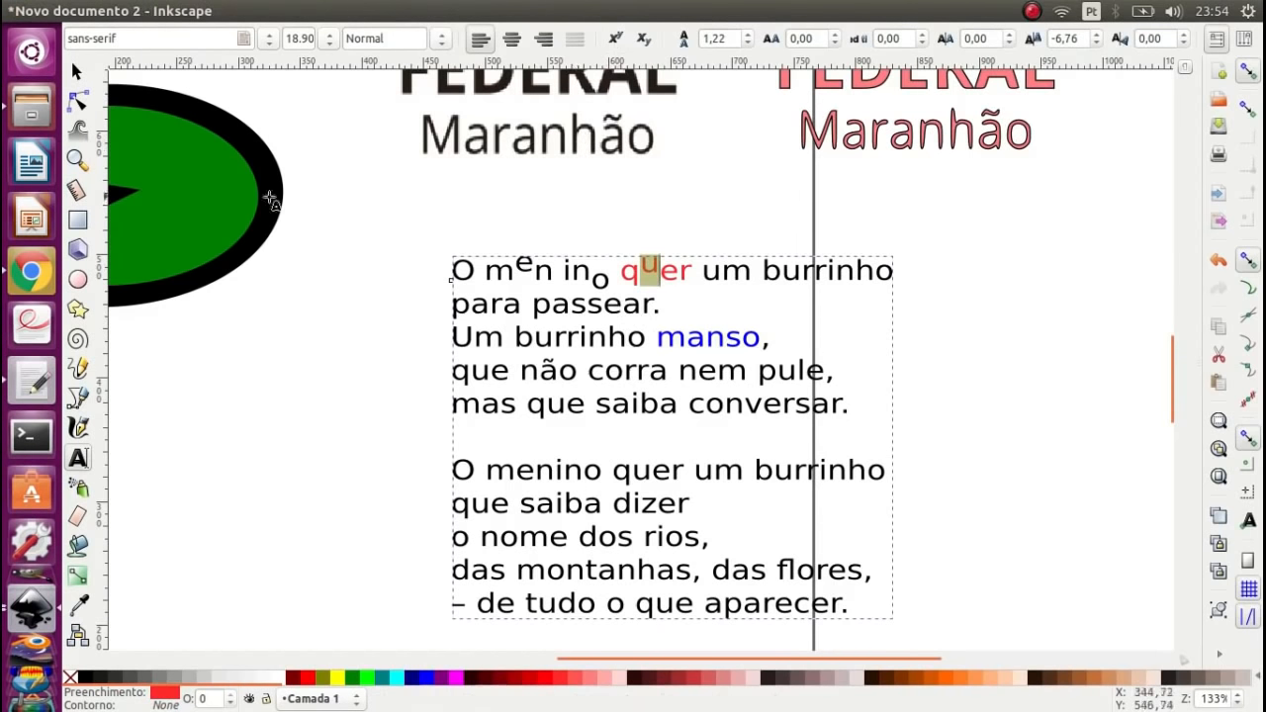
left_click(77, 72)
left_click(623, 232)
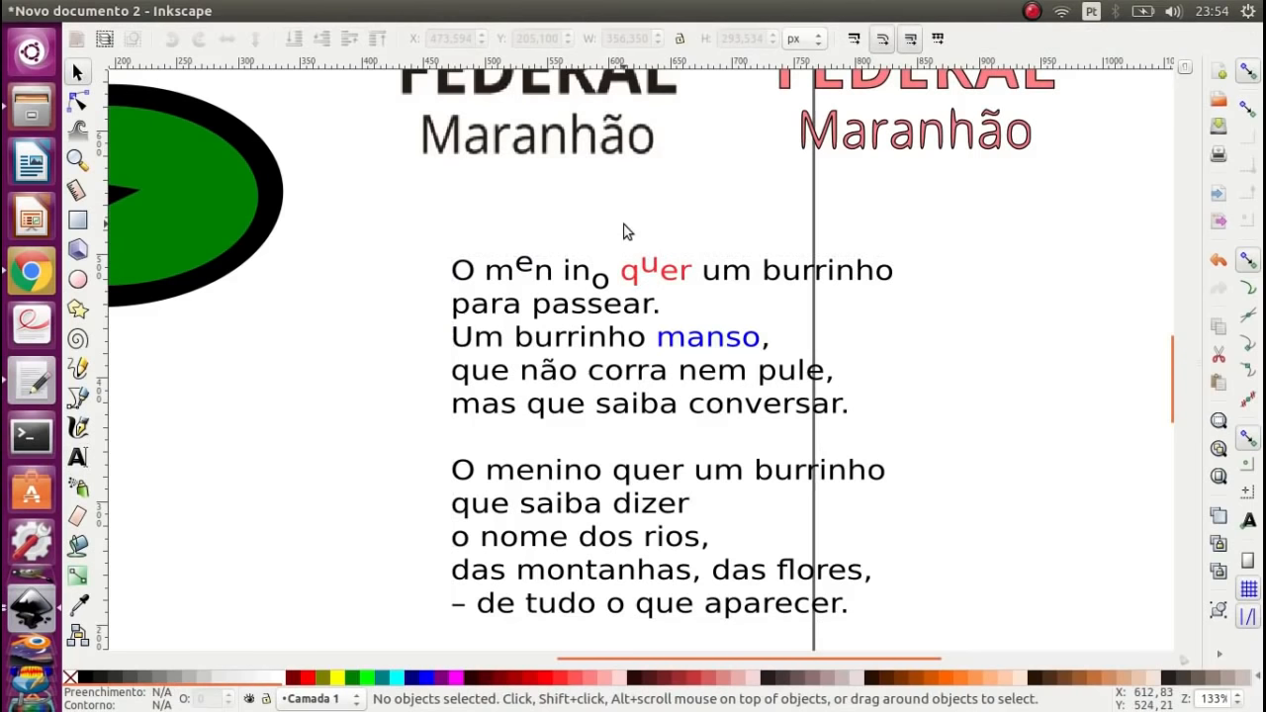
key("ctrl")
key("ctrl+z")
key("ctrl+z")
key("ctrl+z")
key("ctrl+z")
key("ctrl+z")
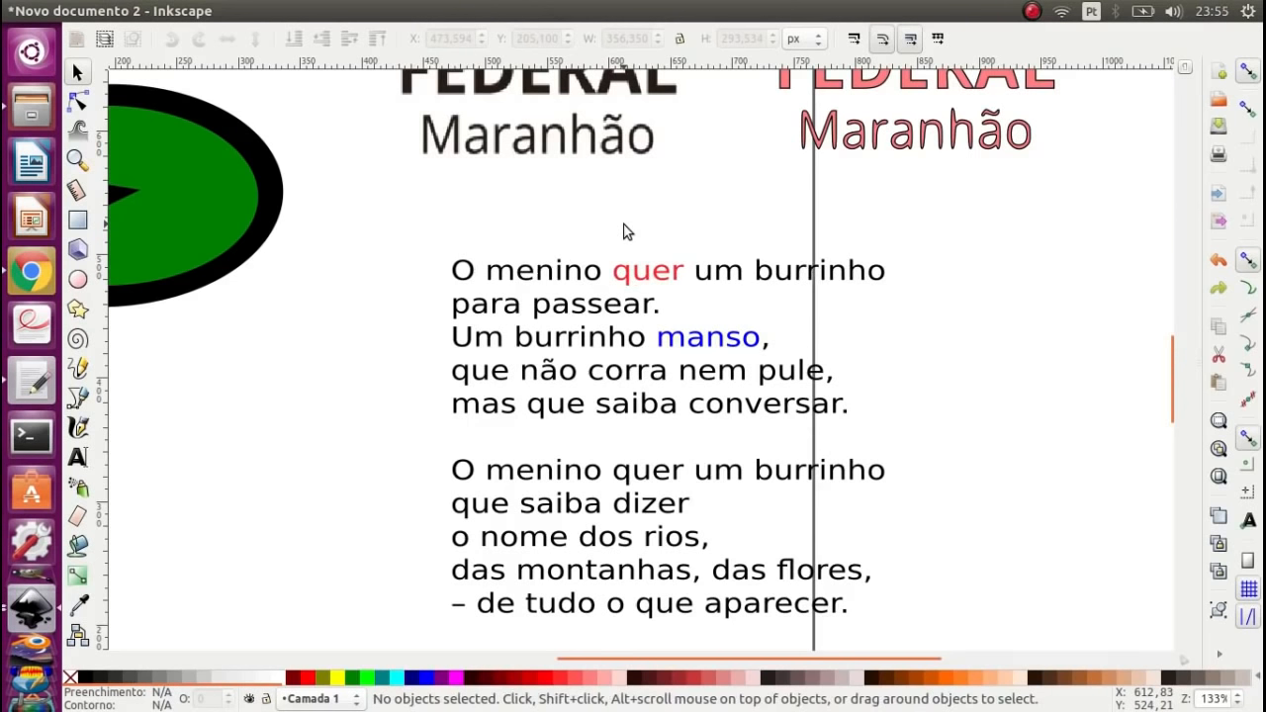
- Move the poem slightly up and left
left_click(77, 69)
scroll(445, 245, "down", 1, "ctrl")
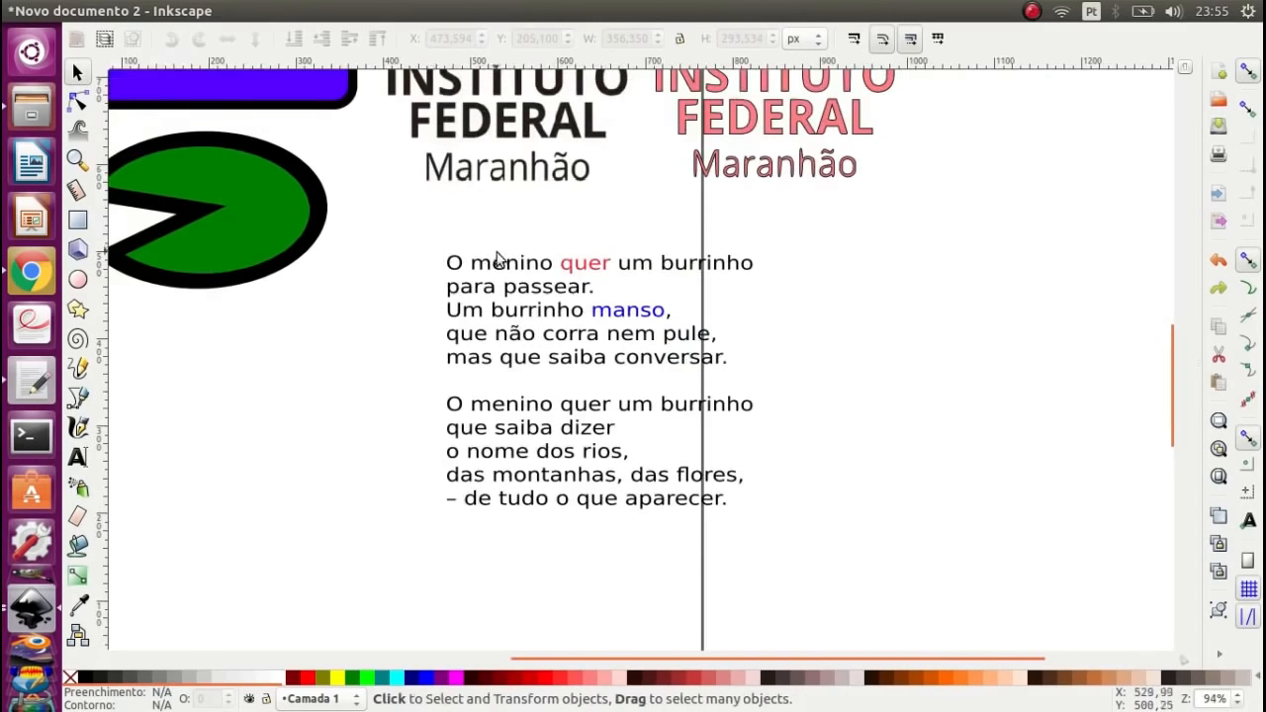
left_click_drag(506, 274, 479, 238)
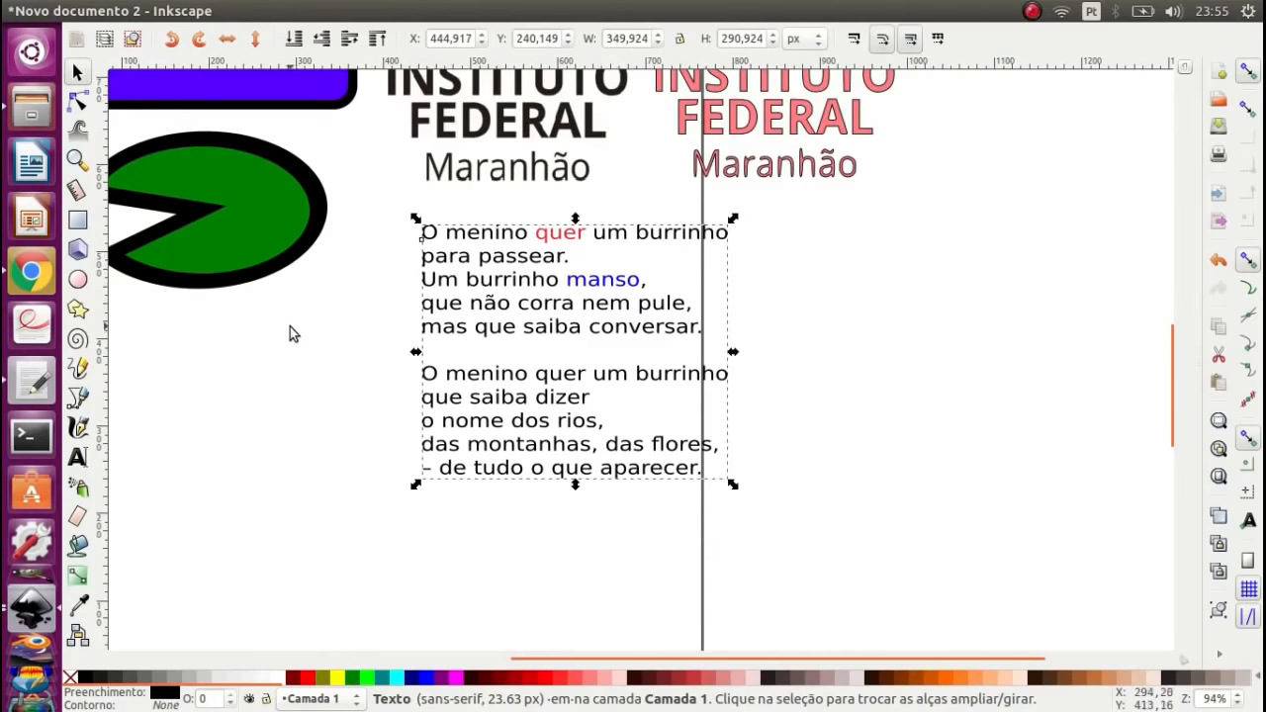
- Draw a large spiral to the right of the poem and position it beside the text
left_click(79, 342)
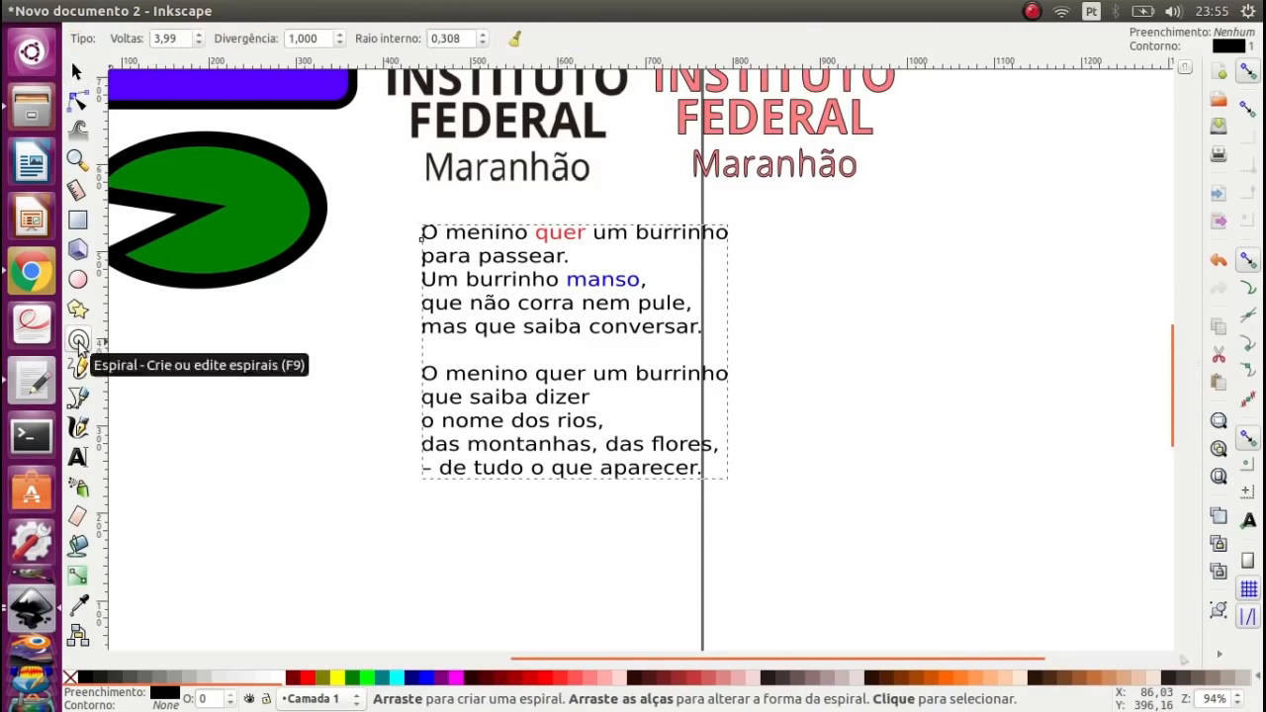
scroll(545, 325, "down", 1)
left_click_drag(767, 282, 891, 383)
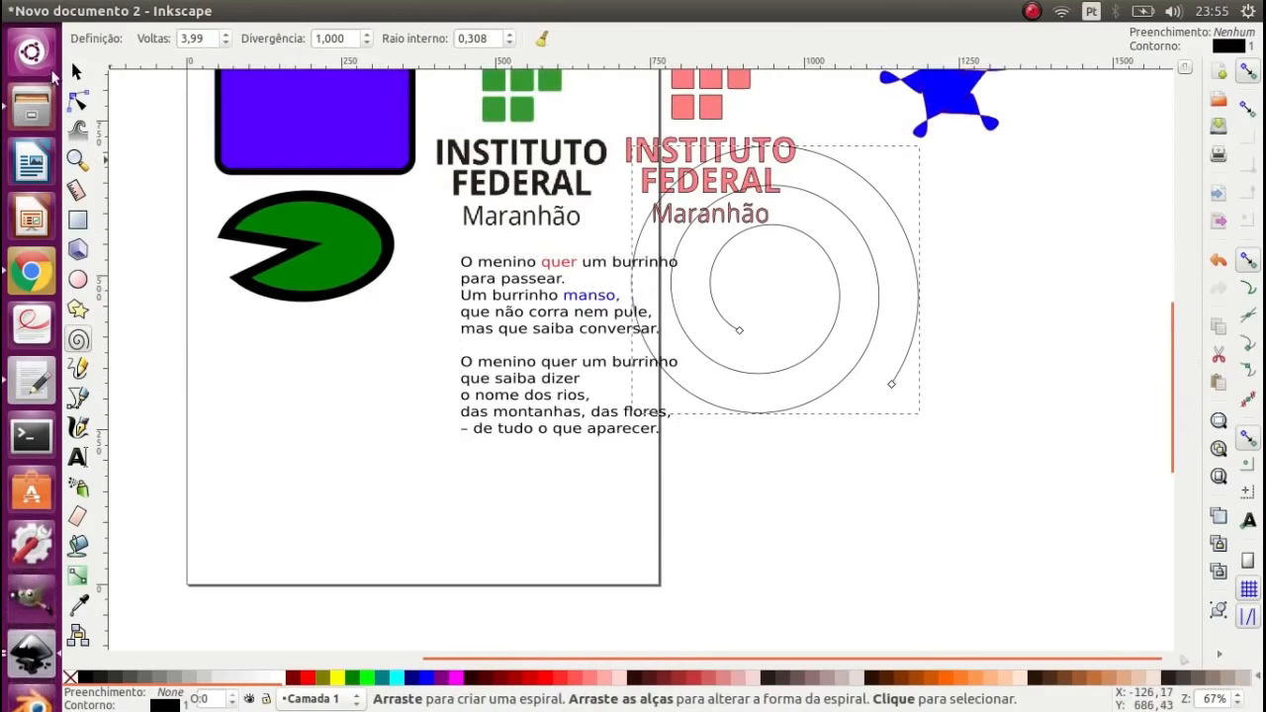
left_click(77, 72)
left_click_drag(825, 260, 902, 319)
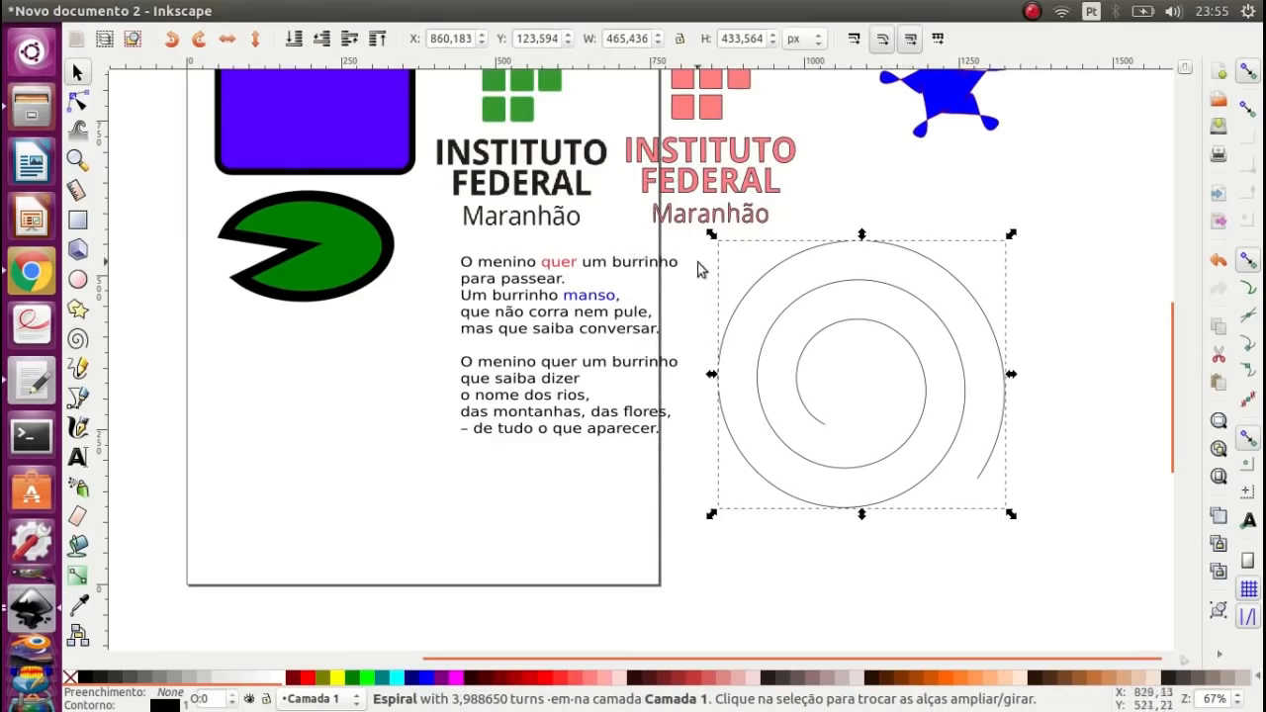
left_click_drag(595, 321, 634, 380)
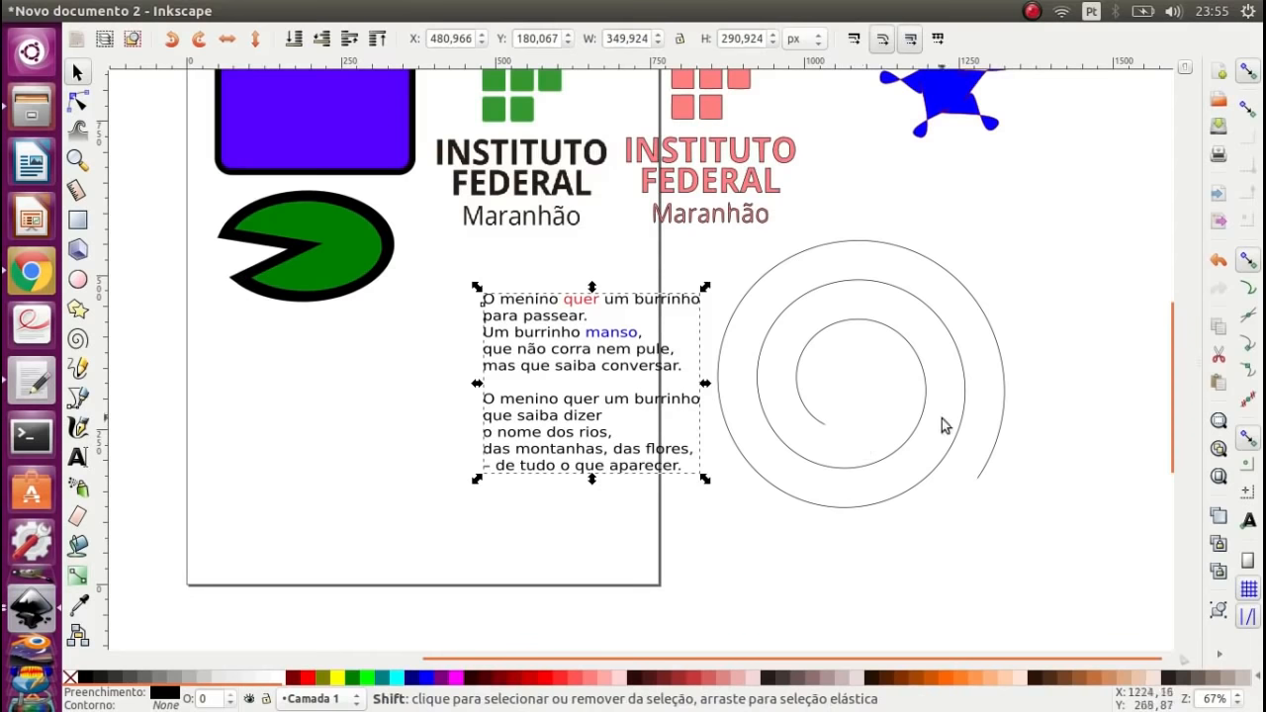
- Select the poem and spiral together and apply Texto > Ajustar texto ao caminho
left_click(837, 288, "shift")
left_click(836, 288, "shift")
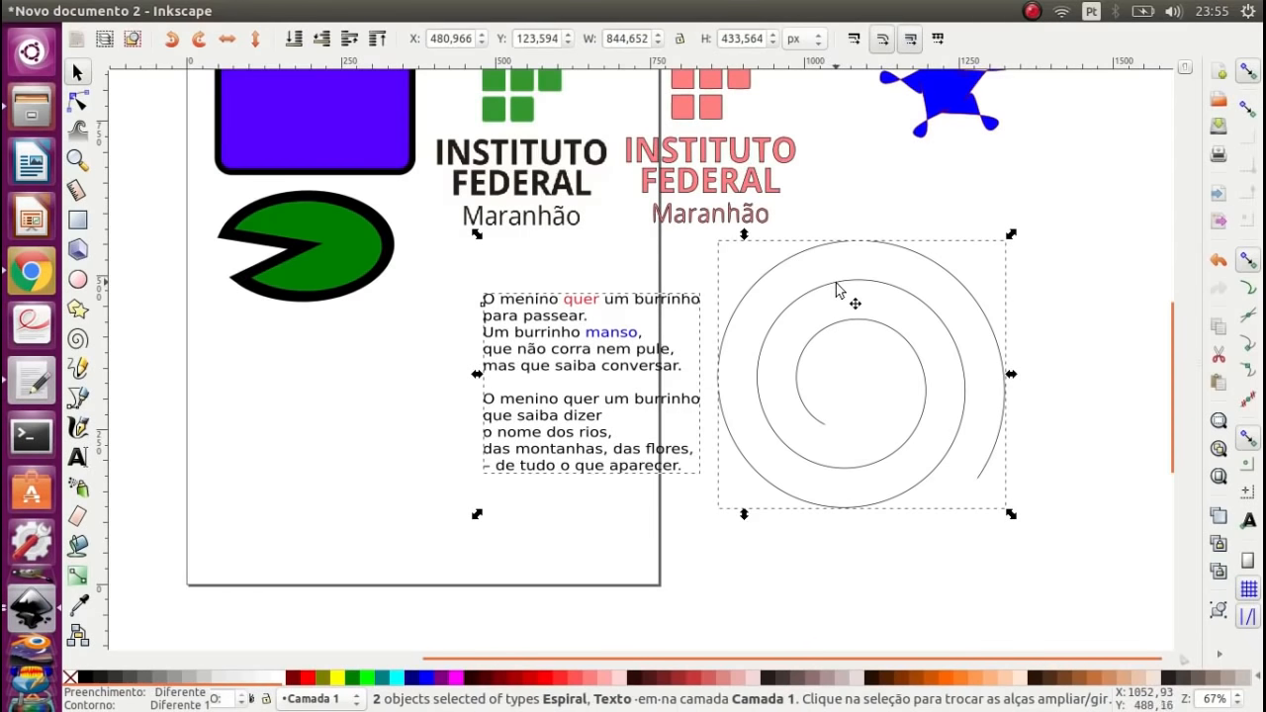
left_click_drag(837, 288, 847, 335)
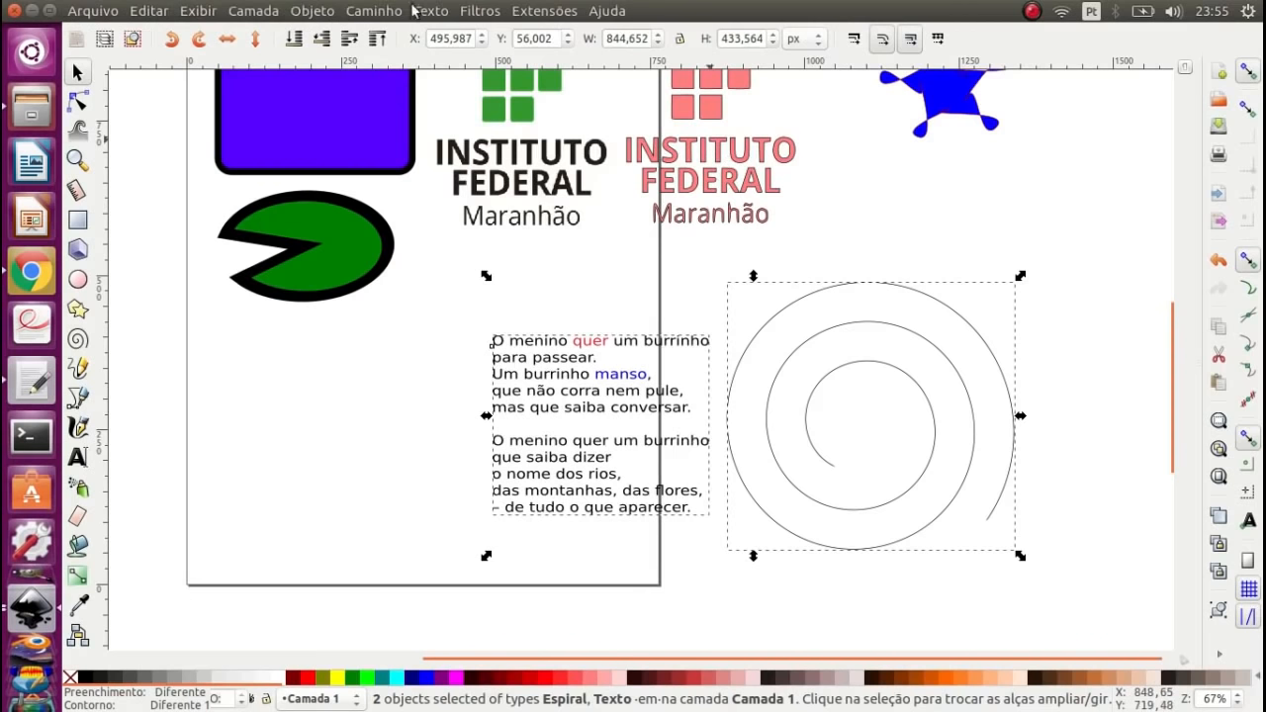
left_click(431, 11)
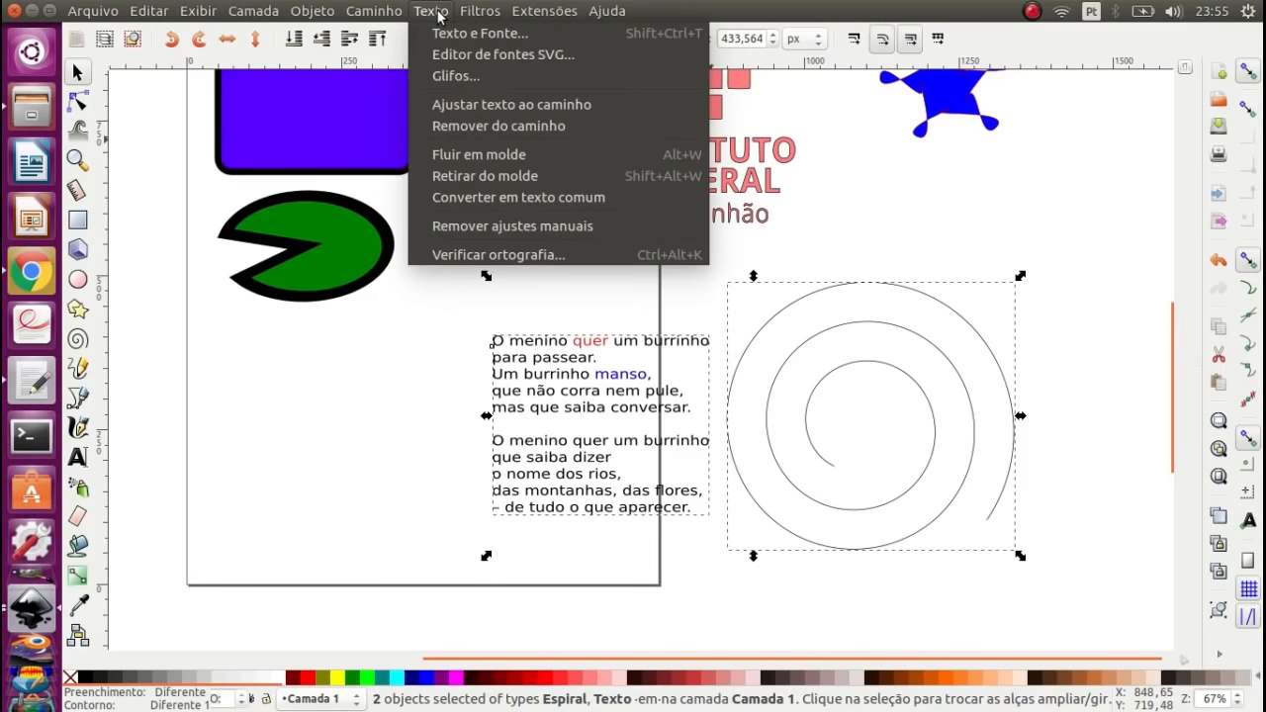
left_click(464, 104)
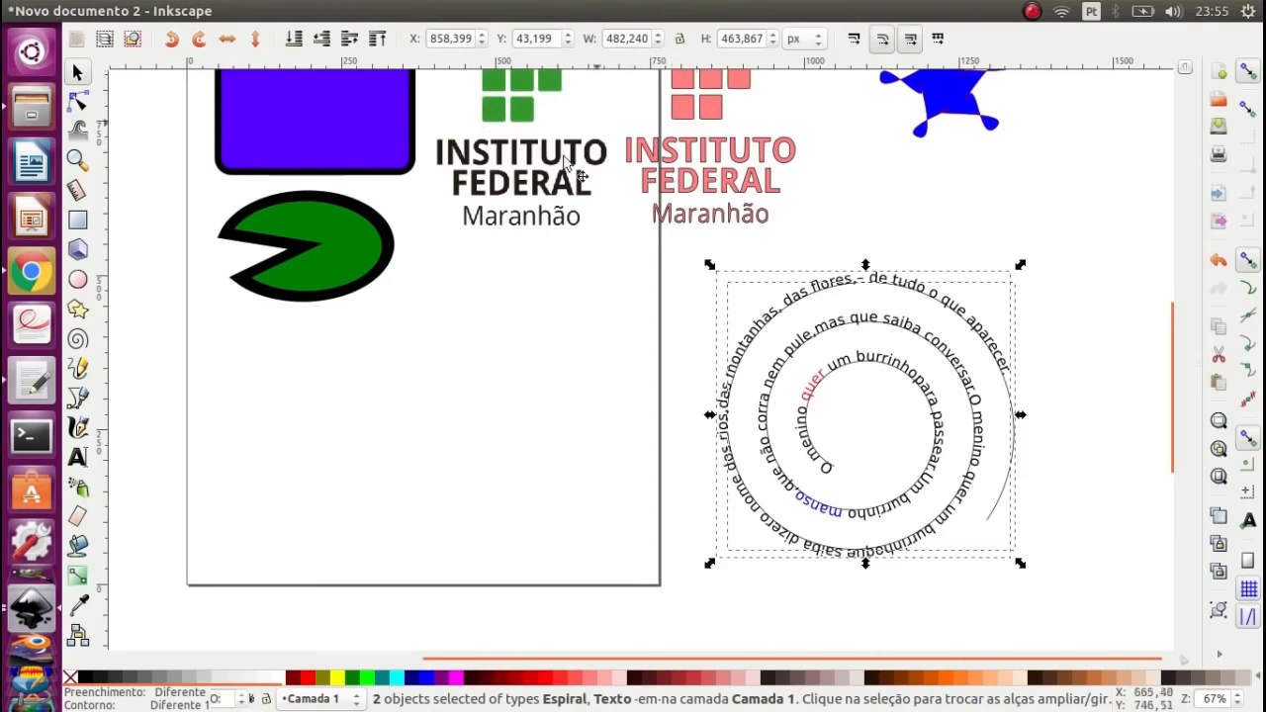
left_click(972, 232)
scroll(972, 232, "down", 2)
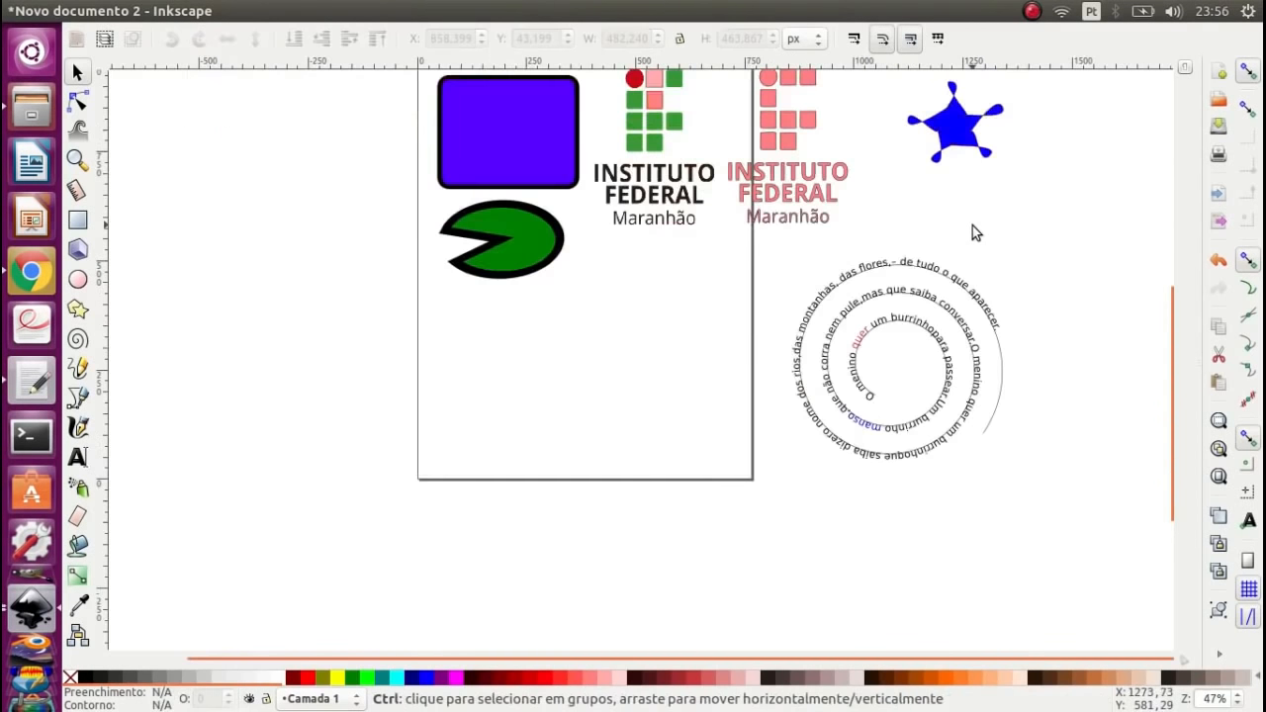
- Move the text-on-spiral up-right and zoom in on the purple rectangle
left_click(997, 220)
left_click_drag(997, 220, 1029, 191)
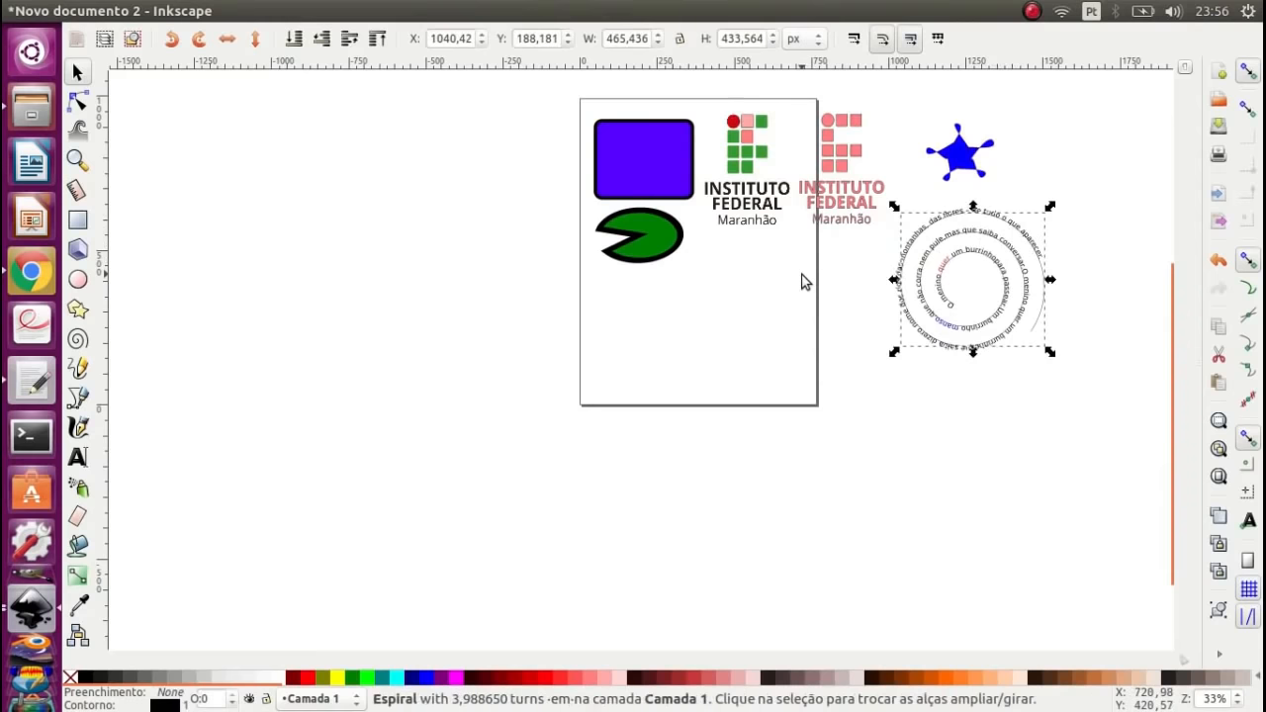
scroll(800, 282, "up", 2)
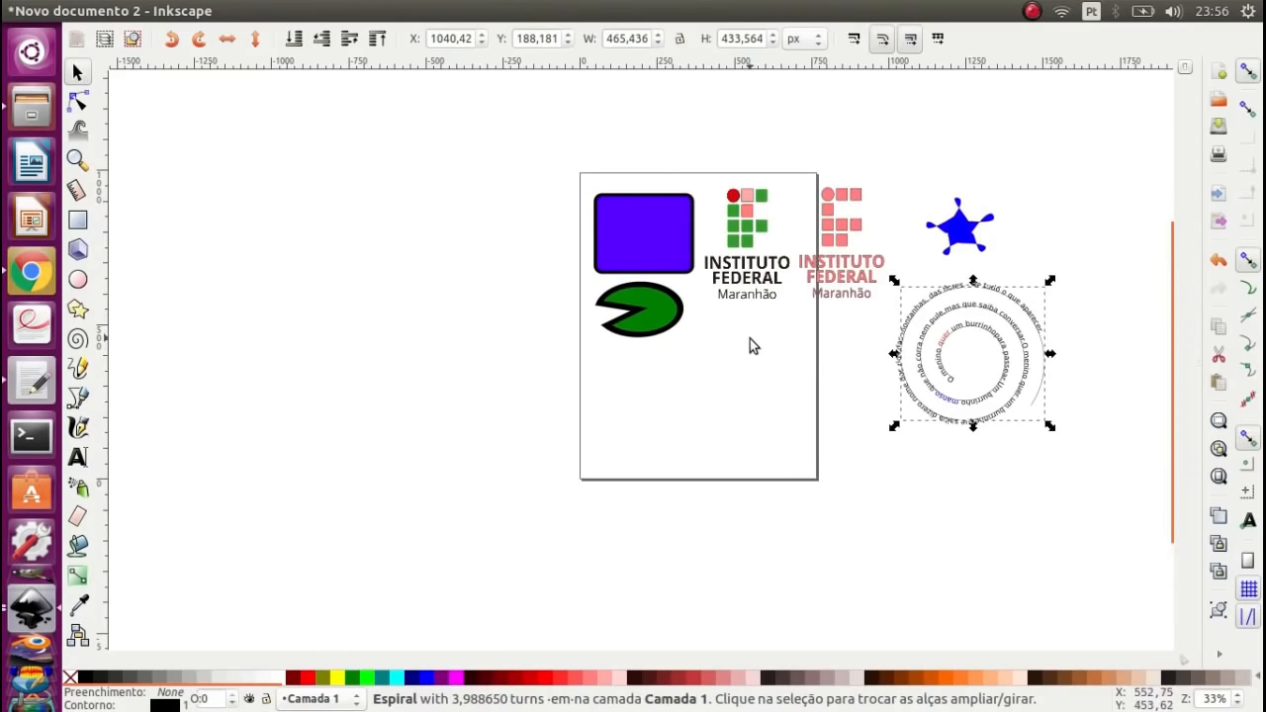
left_click(78, 162)
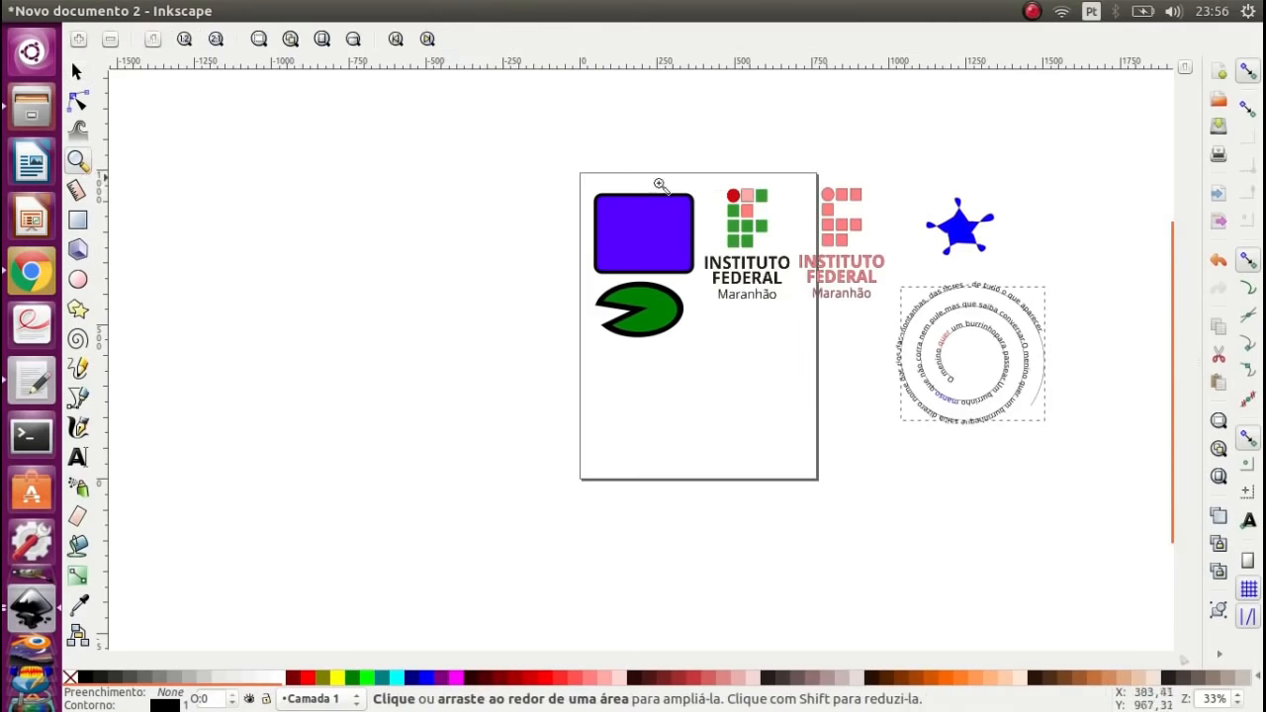
left_click_drag(579, 182, 698, 291)
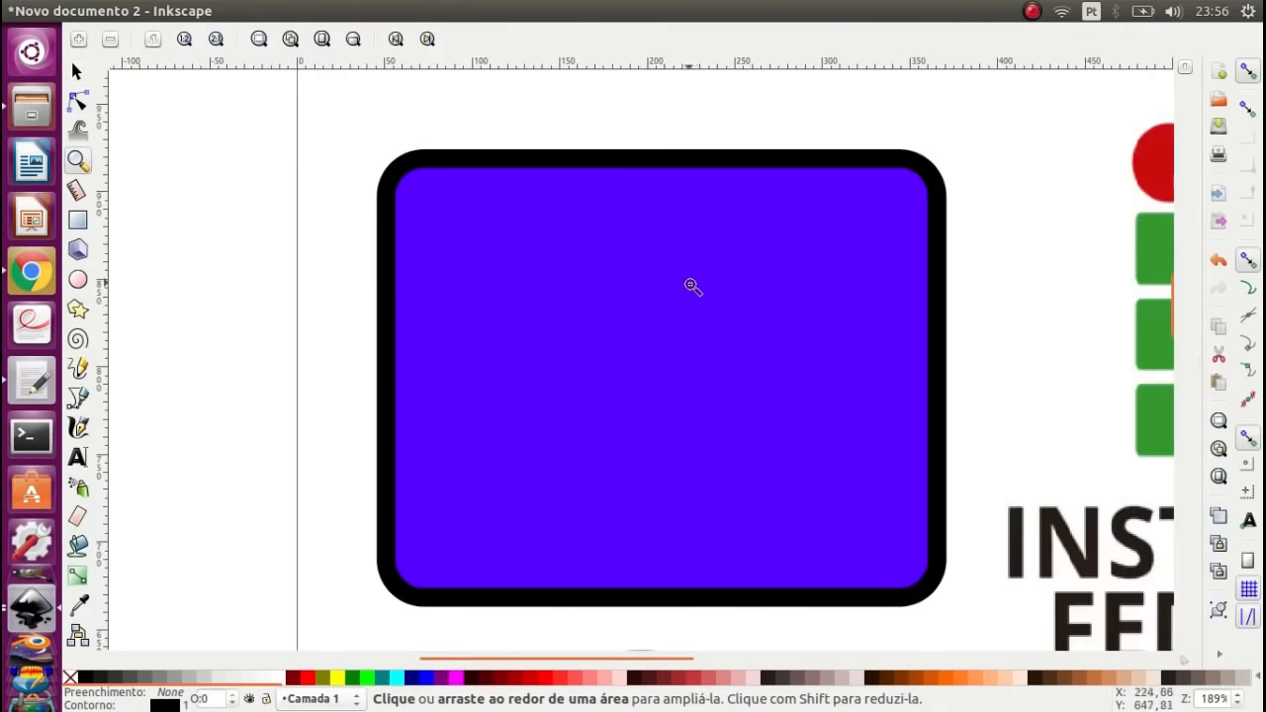
- Move the purple rectangle up-left and measure its diagonal in pixels
left_click(78, 191)
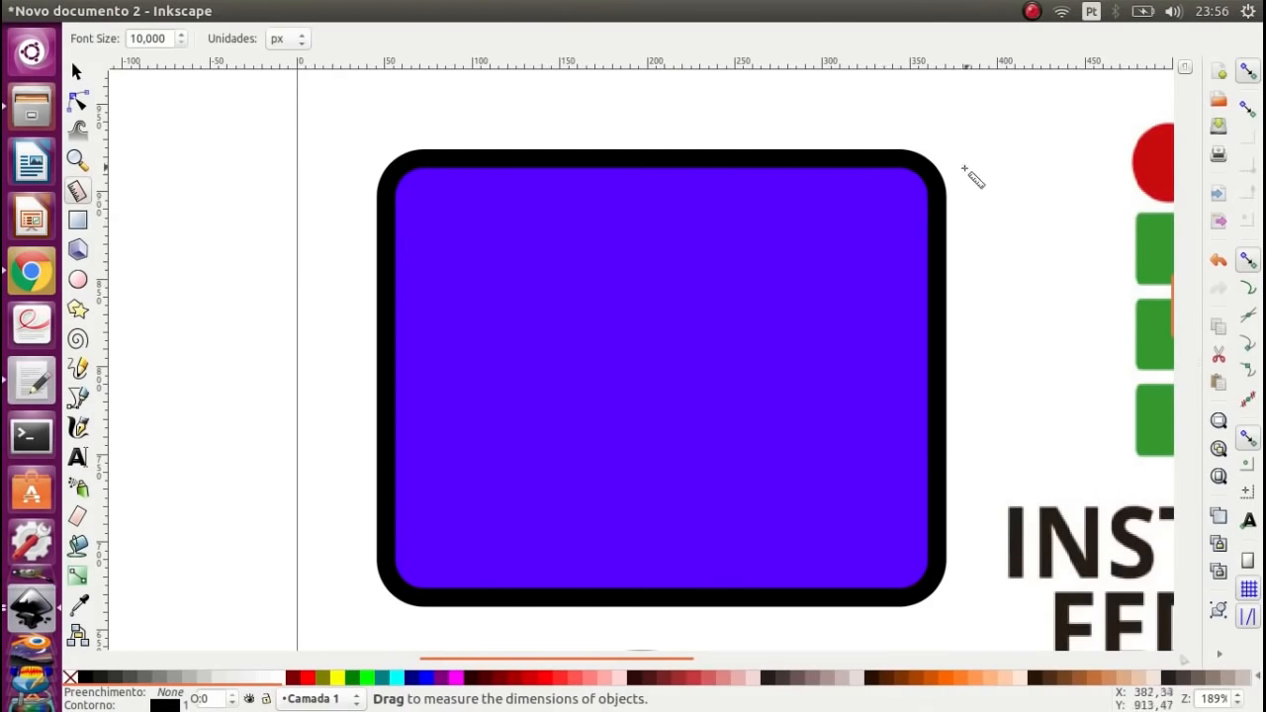
left_click_drag(920, 164, 638, 425)
scroll(805, 356, "down", 1)
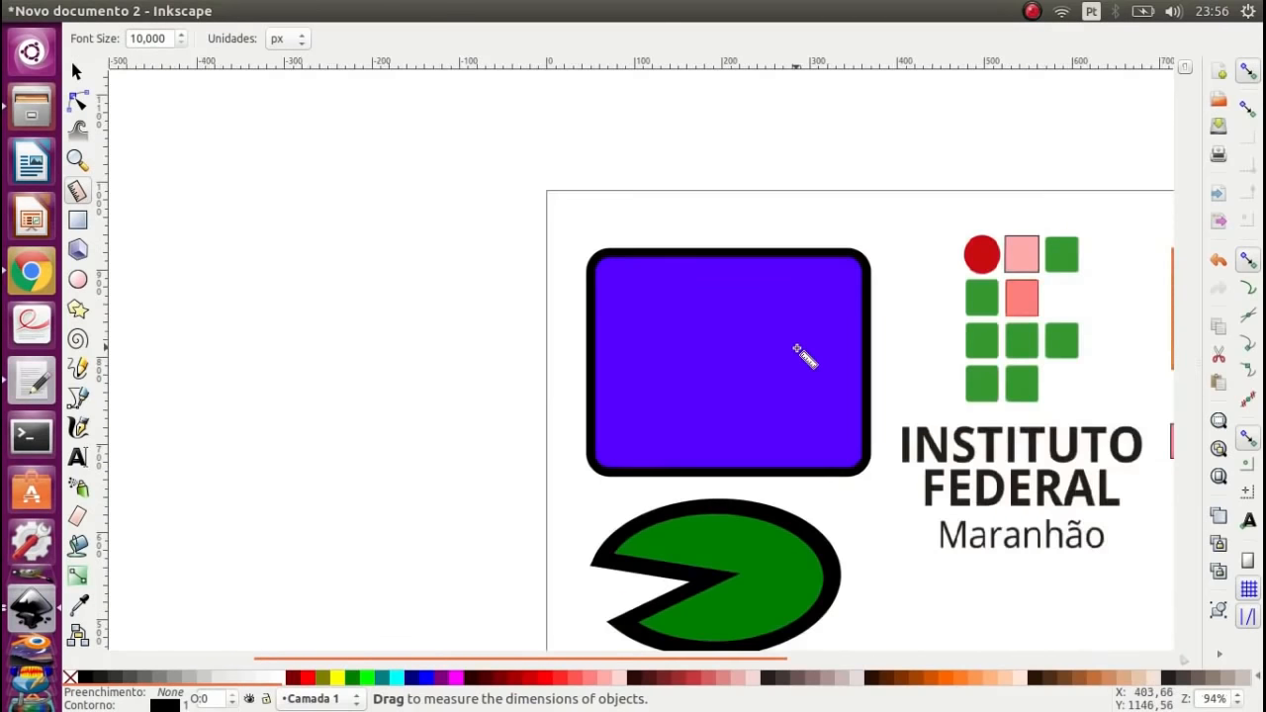
left_click(78, 72)
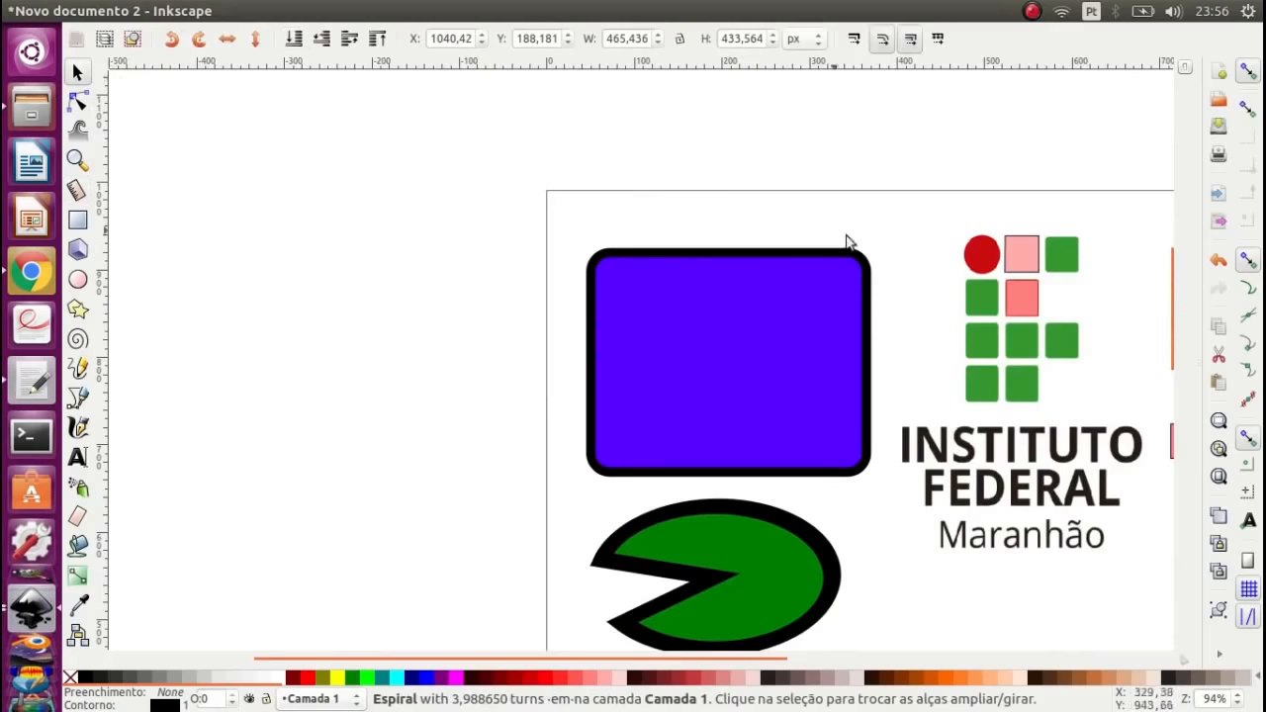
left_click_drag(778, 339, 619, 216)
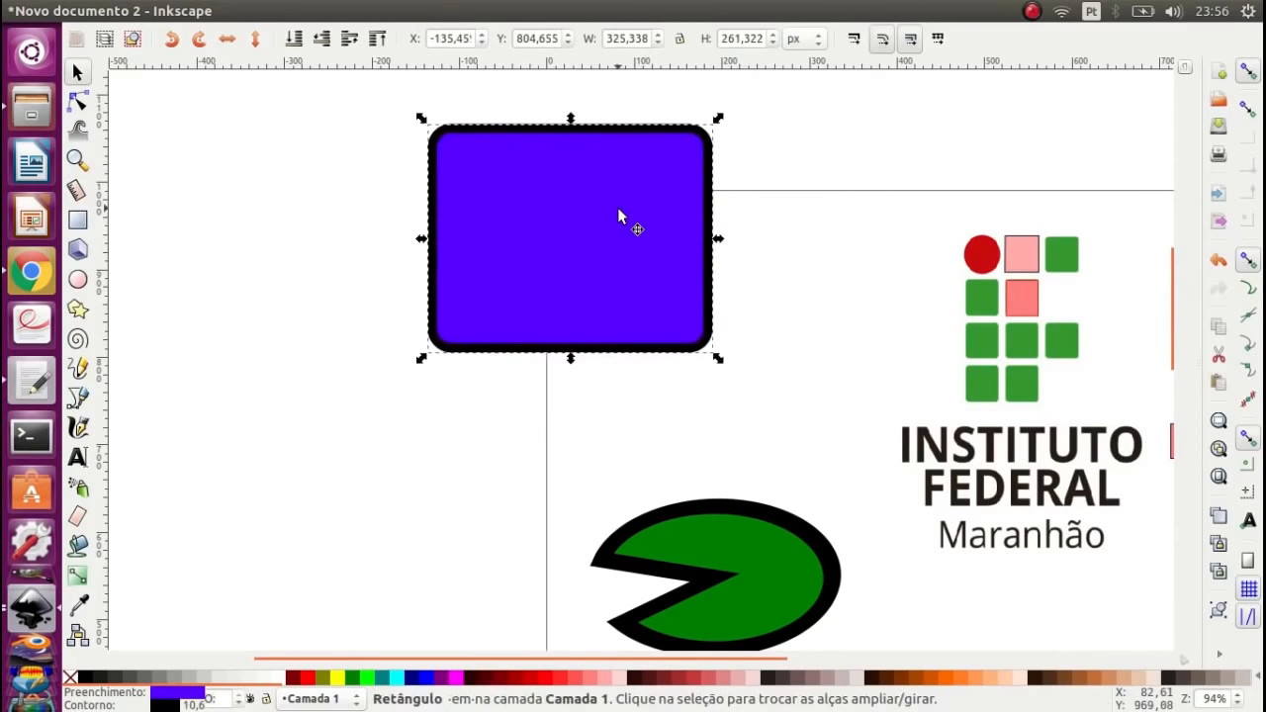
scroll(619, 216, "up", 2)
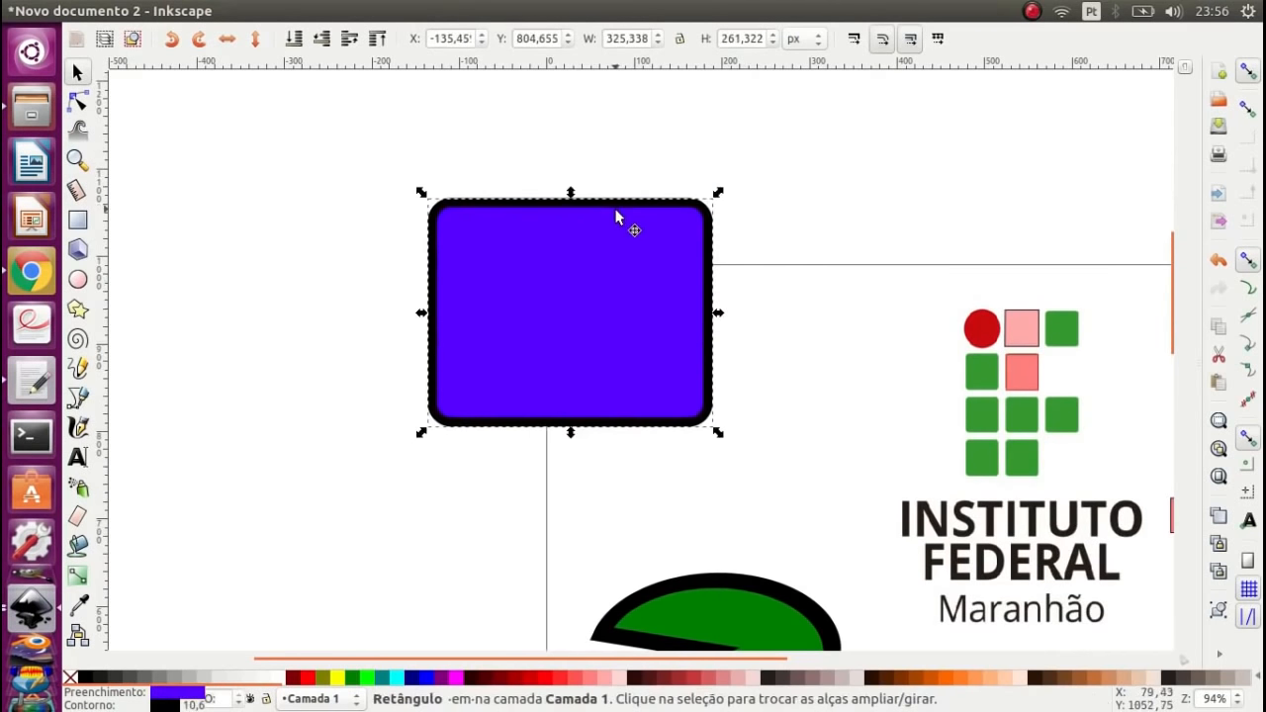
left_click(77, 190)
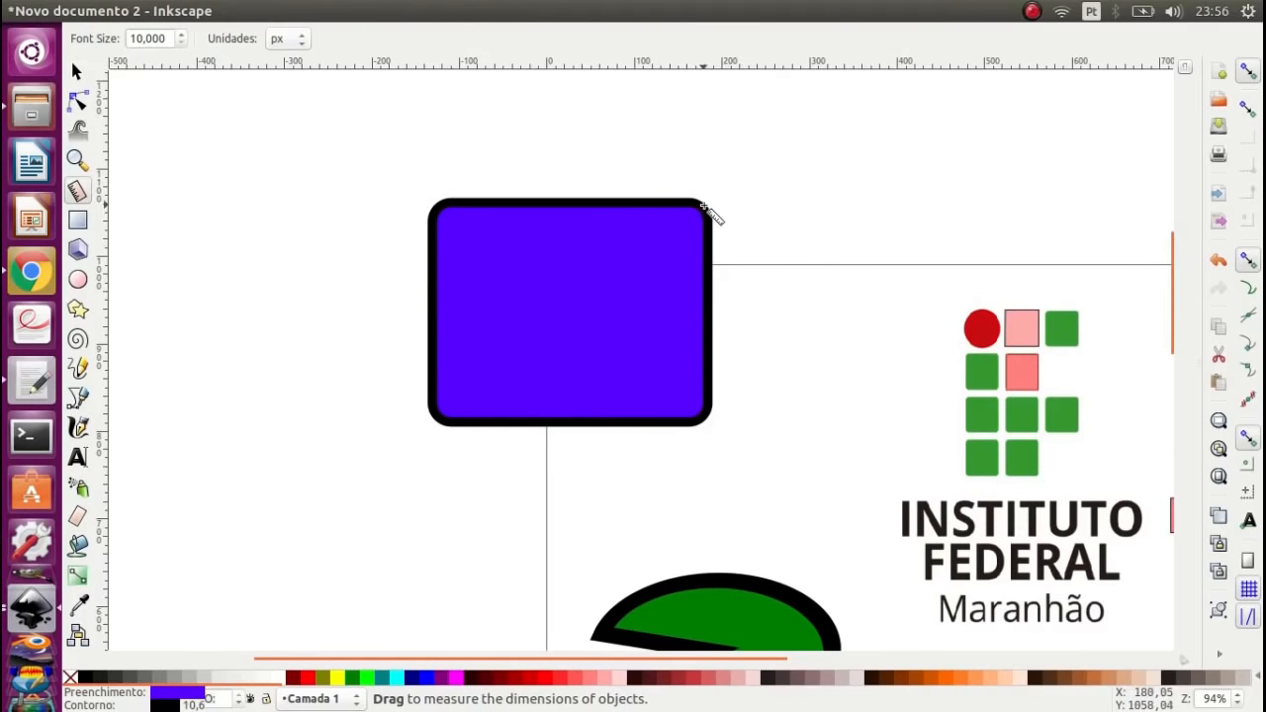
left_click_drag(702, 206, 436, 413)
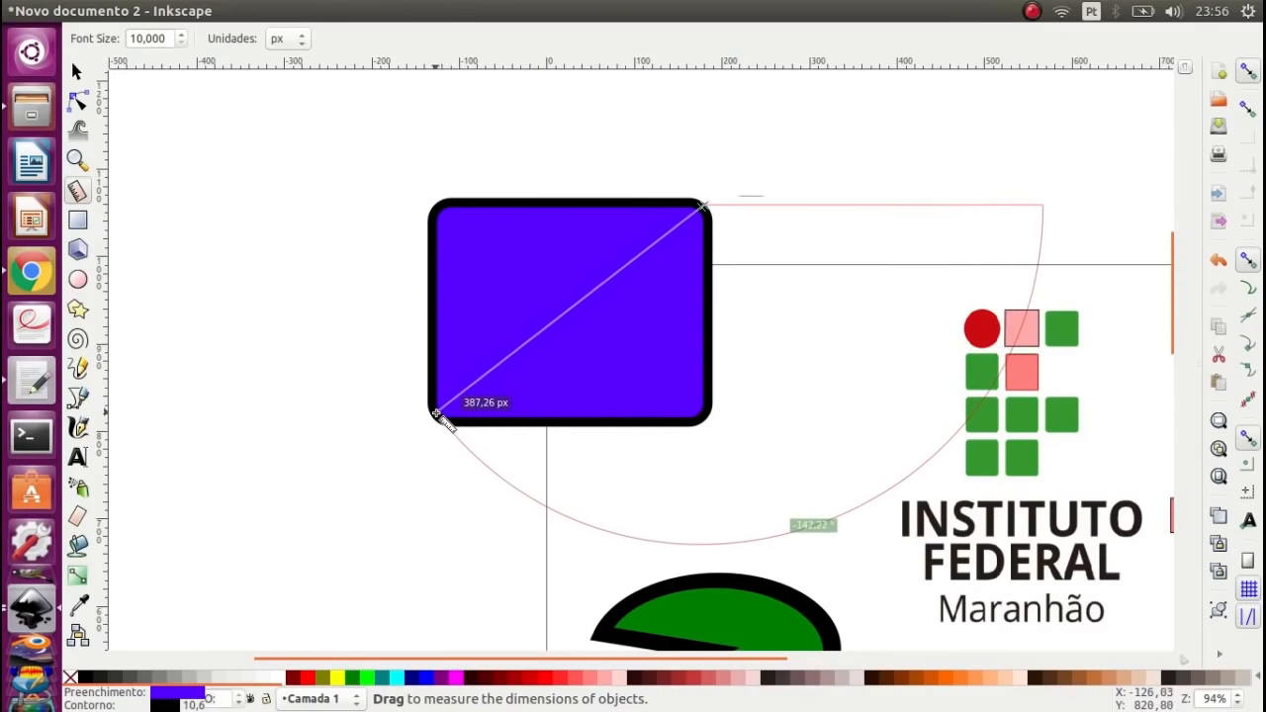
left_click_drag(436, 413, 435, 413)
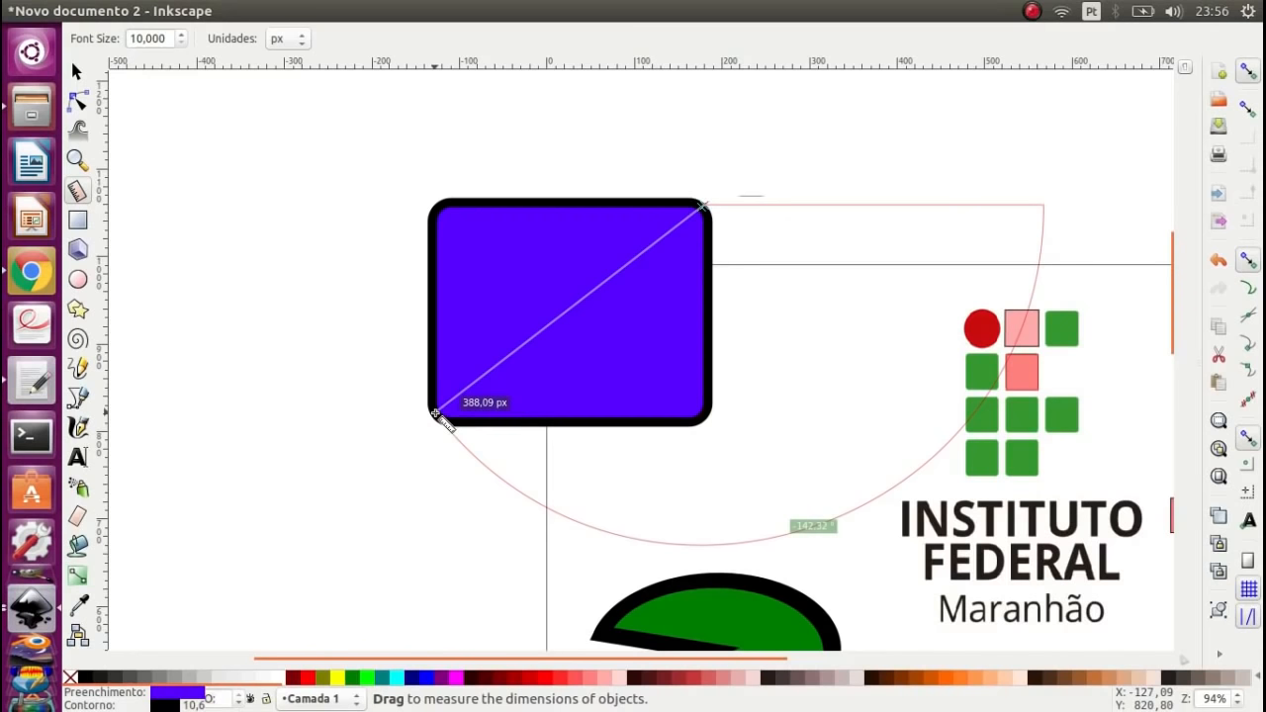
left_click_drag(435, 413, 434, 417)
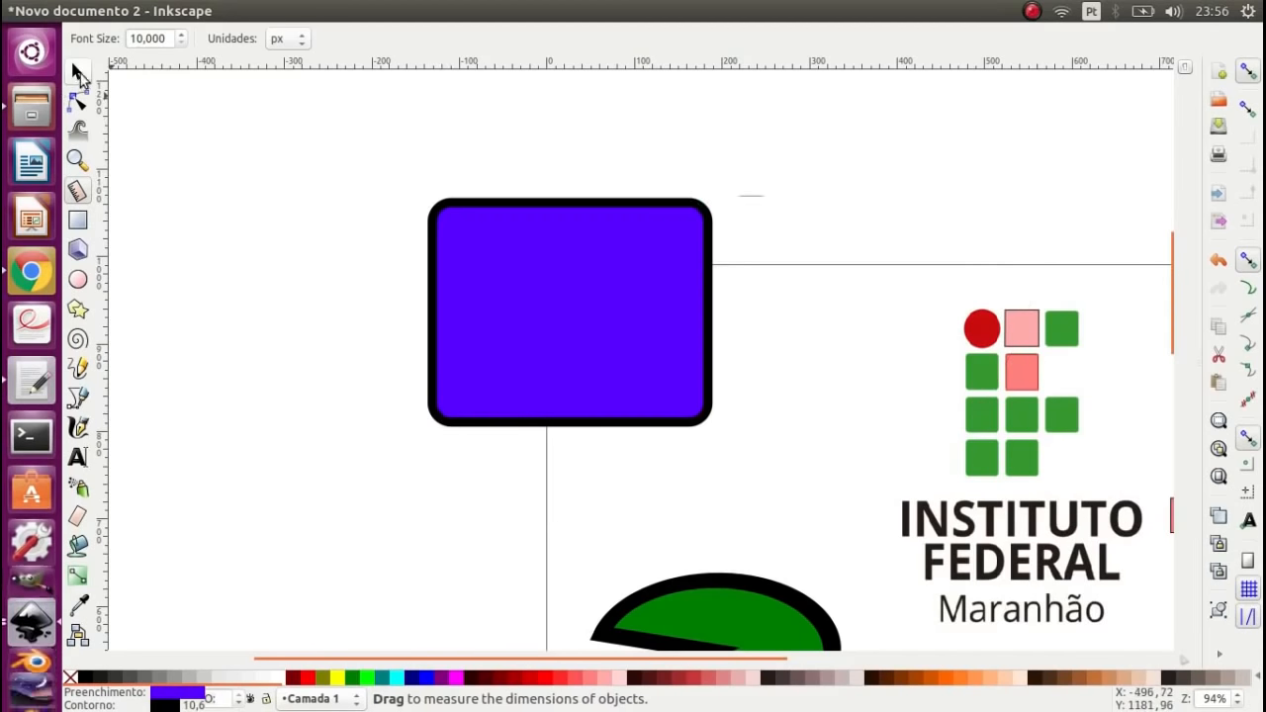
left_click(78, 73)
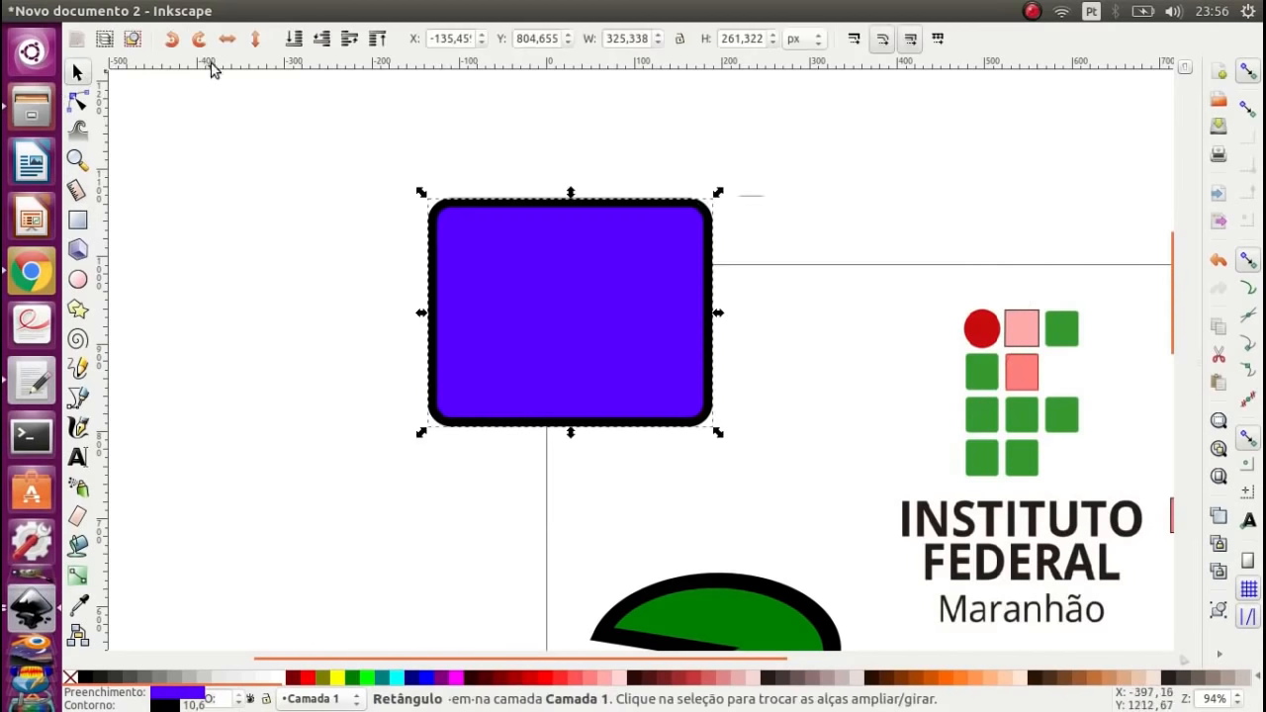
- Switch measurement units to cm and re-measure the diagonal and right side
left_click(77, 190)
left_click(296, 38)
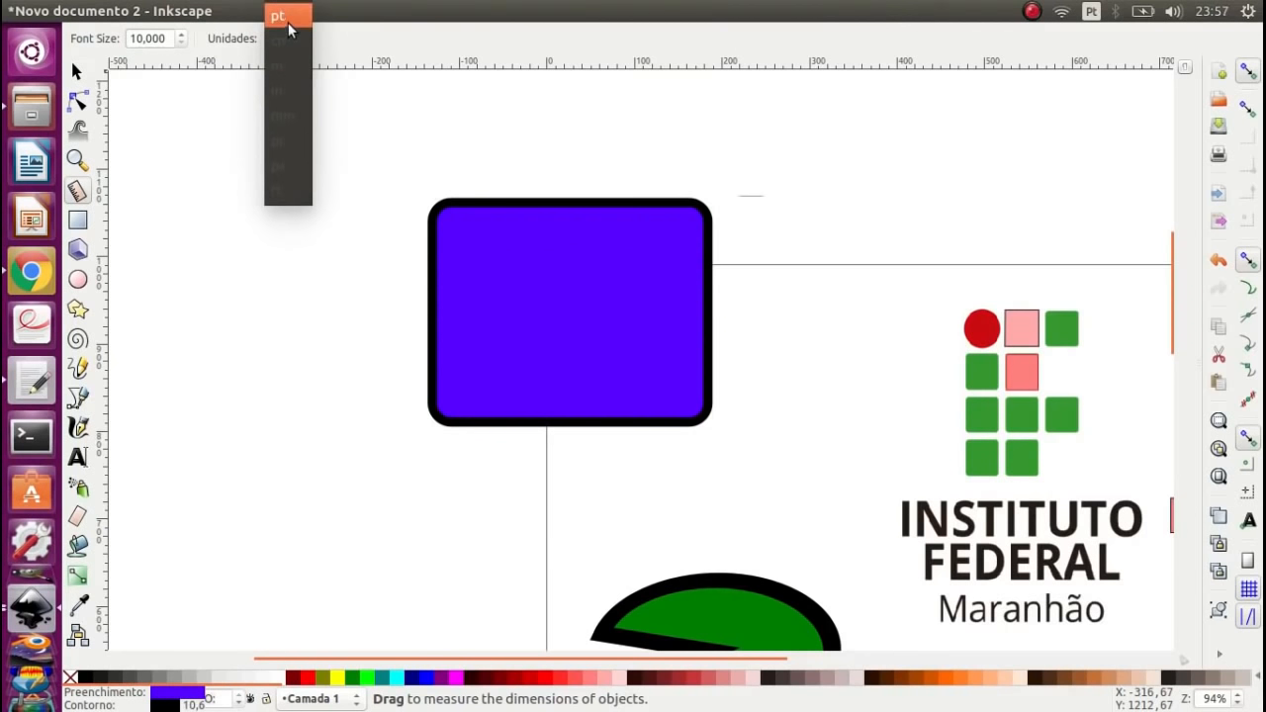
left_click(291, 44)
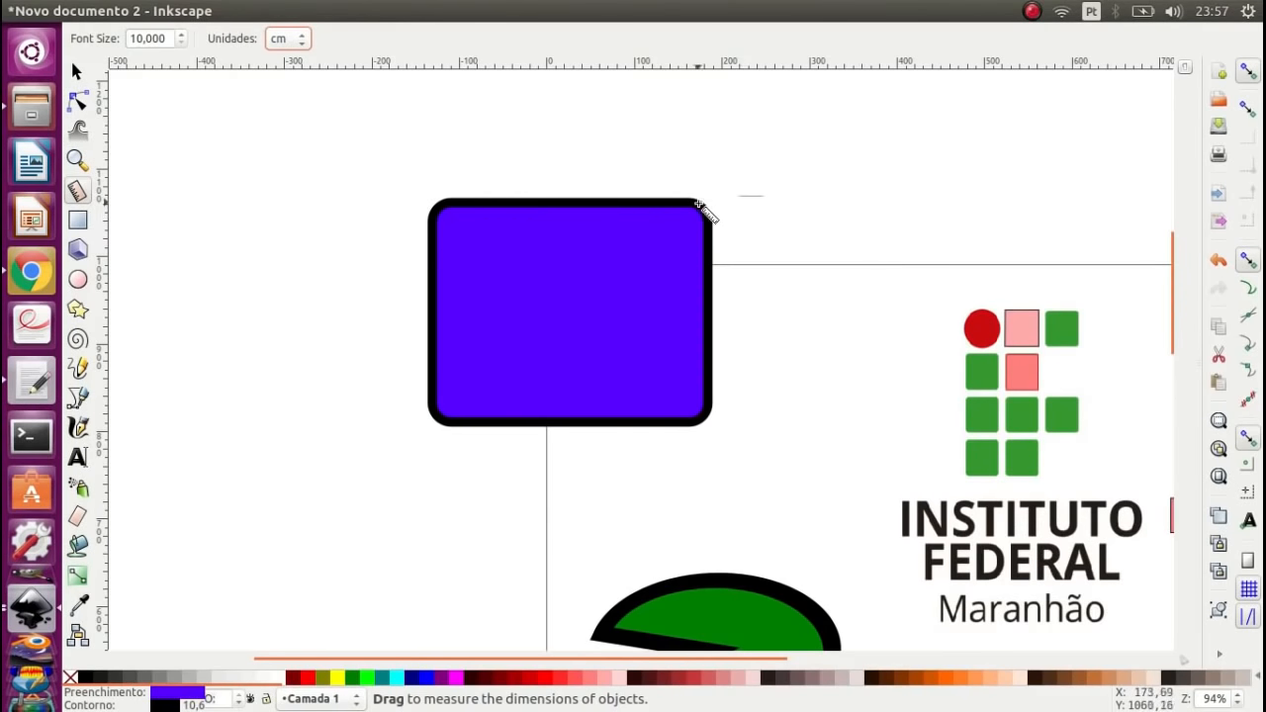
left_click_drag(698, 204, 438, 416)
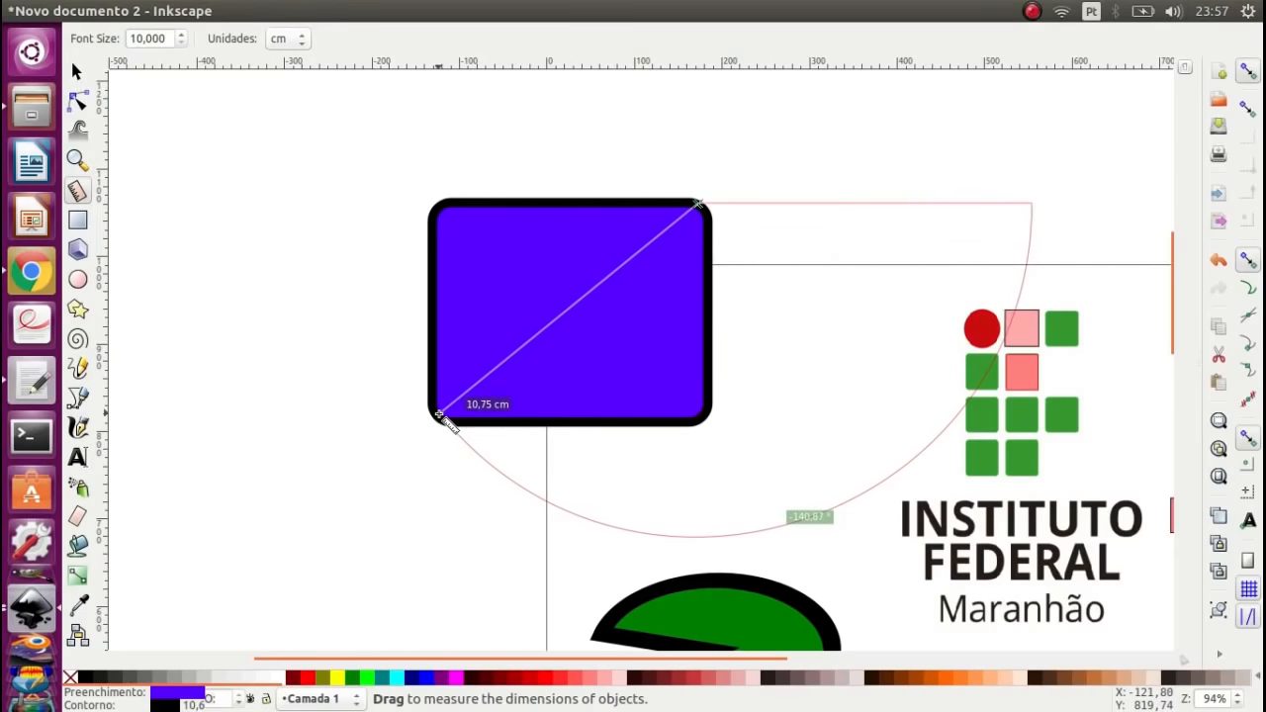
left_click_drag(438, 416, 616, 489)
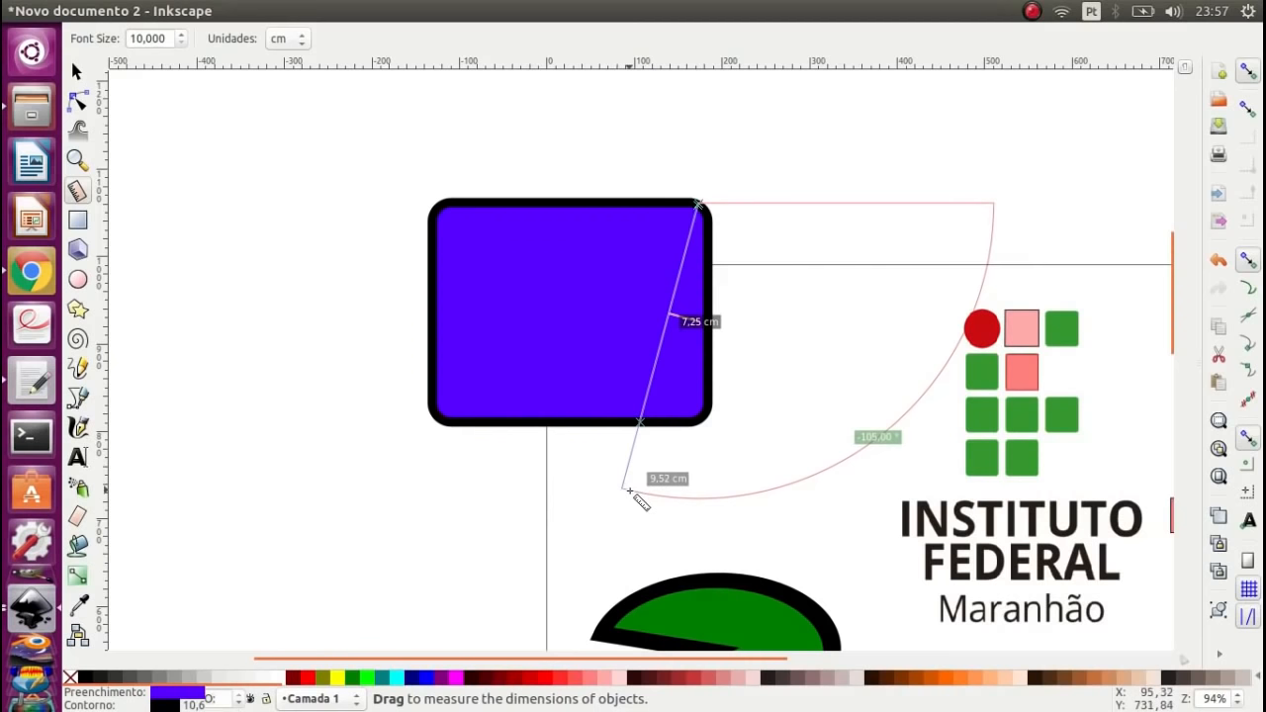
left_click_drag(629, 492, 422, 404)
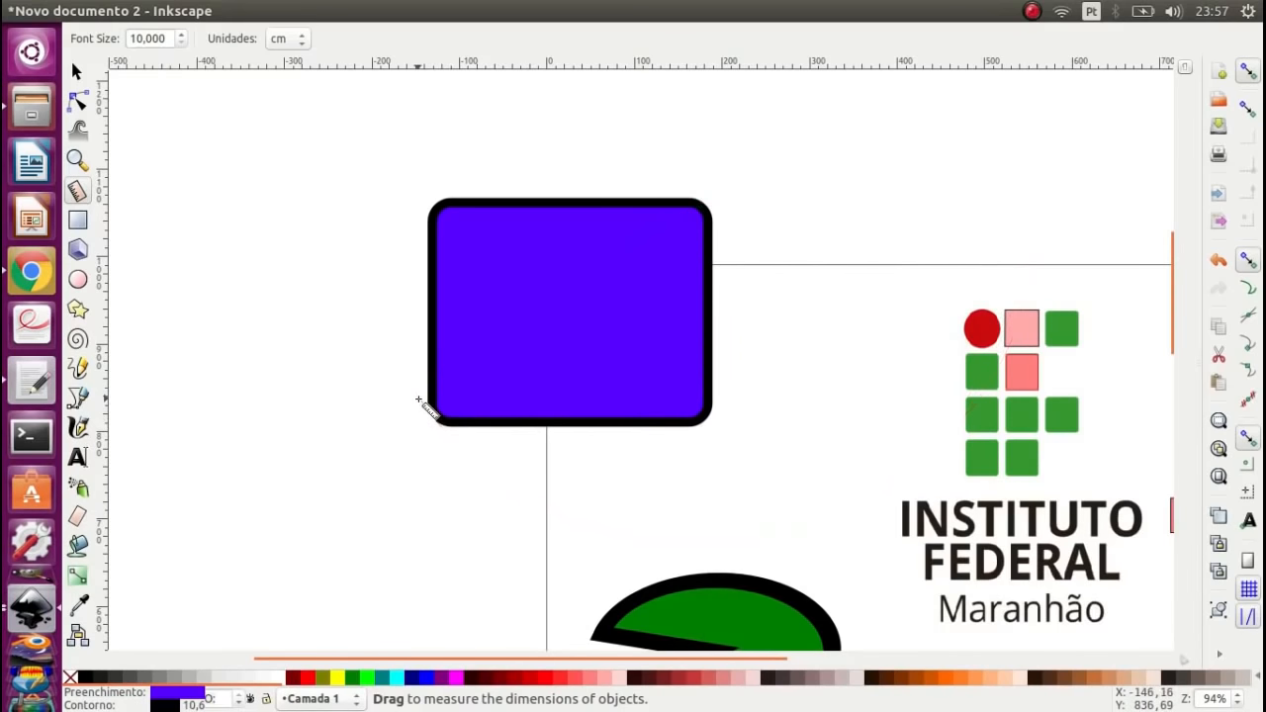
left_click(79, 72)
- Move the purple rectangle up-left out of the way onto blank canvas
left_click_drag(551, 321, 280, 205)
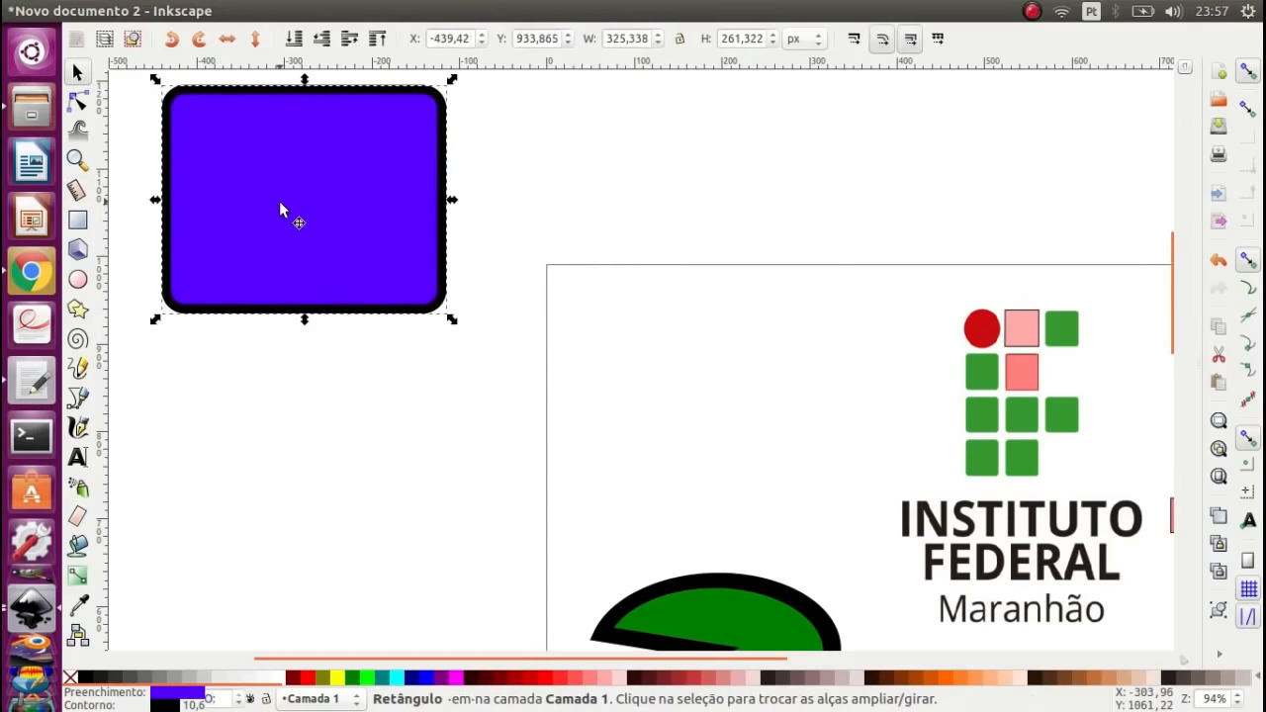
scroll(652, 262, "up", 1)
scroll(652, 257, "up", 10)
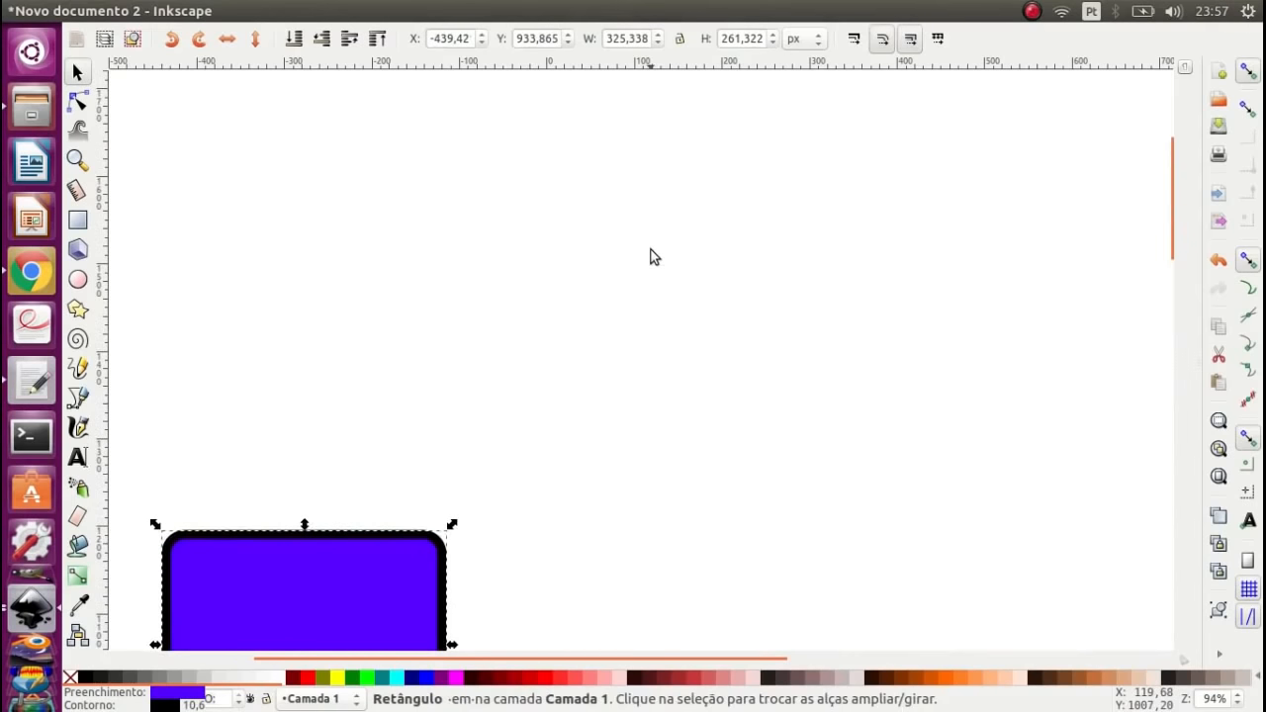
scroll(652, 257, "up", 2)
scroll(650, 256, "up", 2)
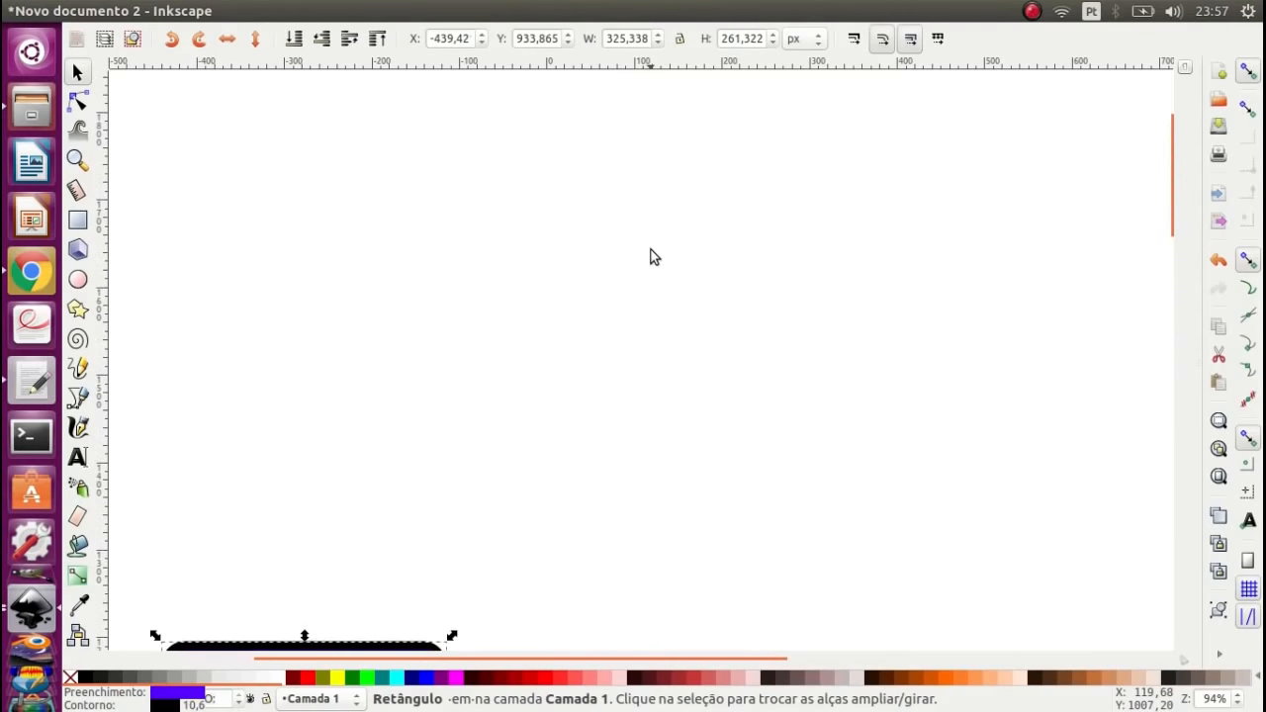
- Draw a blue square about 336.8 px per side with sharp, unrounded corners
left_click(79, 220)
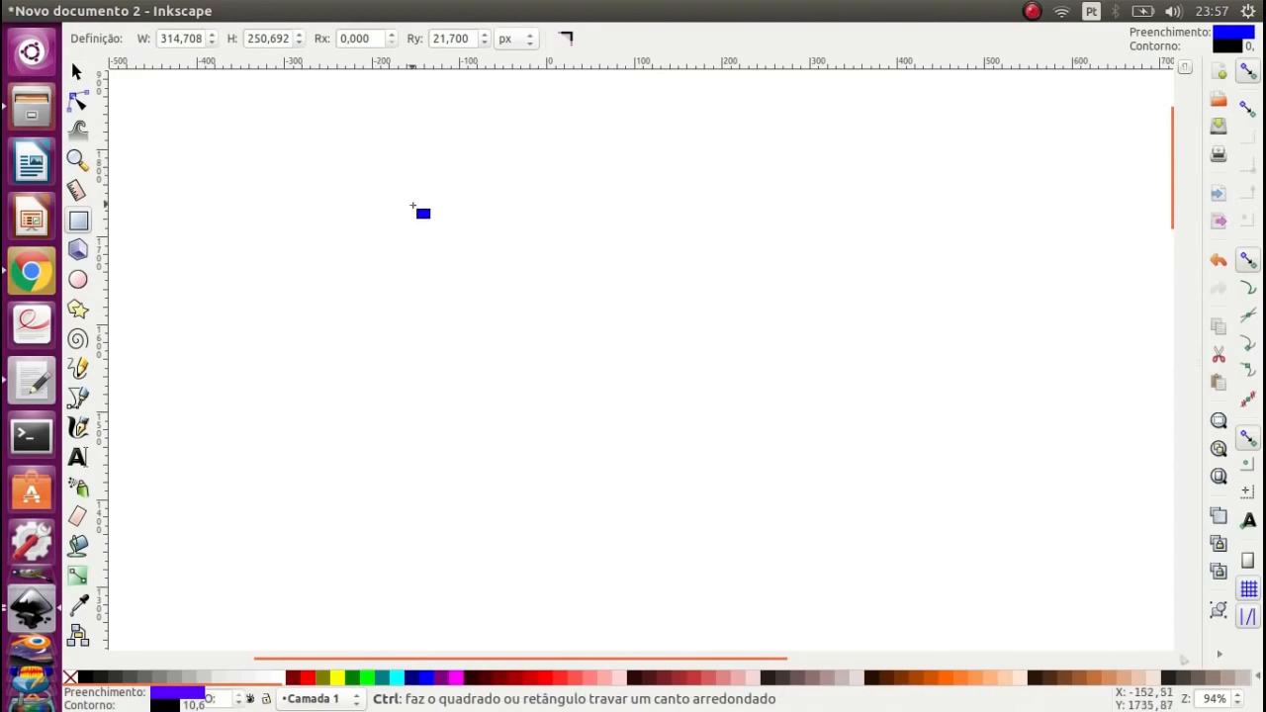
mouse_move(412, 205)
left_mouse_down()
mouse_move(462, 273)
mouse_move(612, 415)
mouse_move(680, 431)
mouse_move(748, 502)
left_mouse_up()
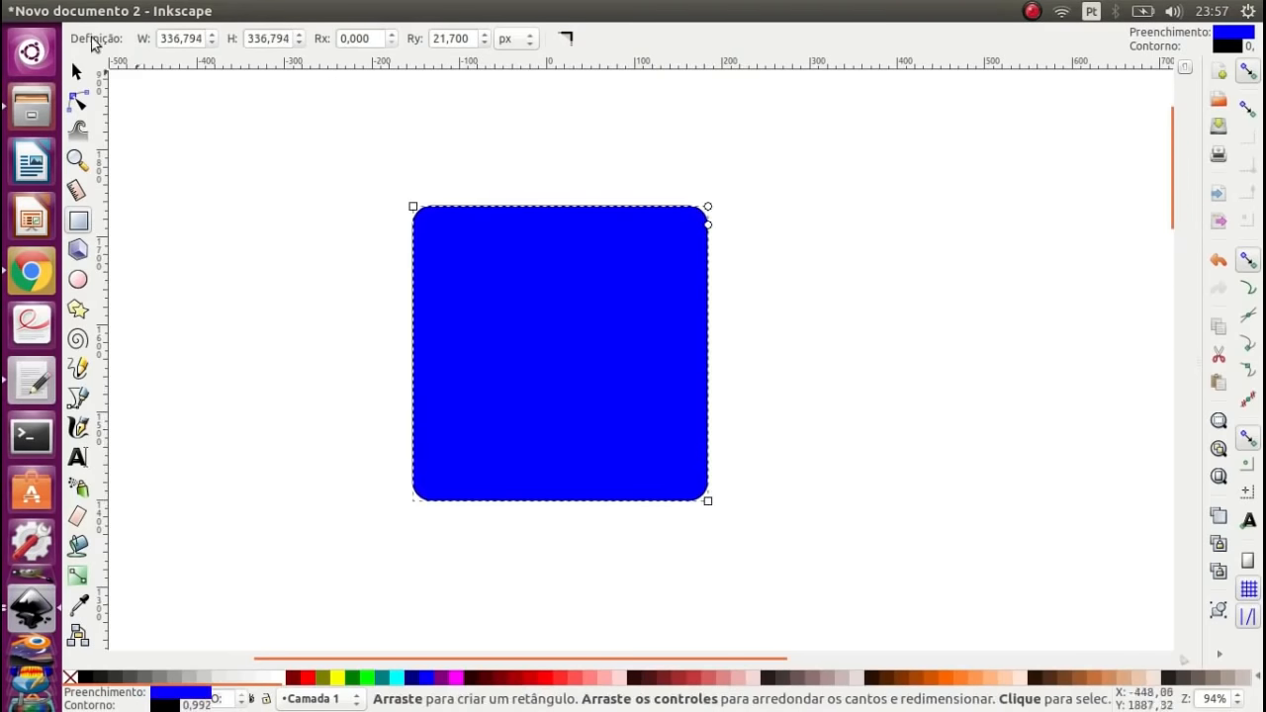
left_click(78, 102)
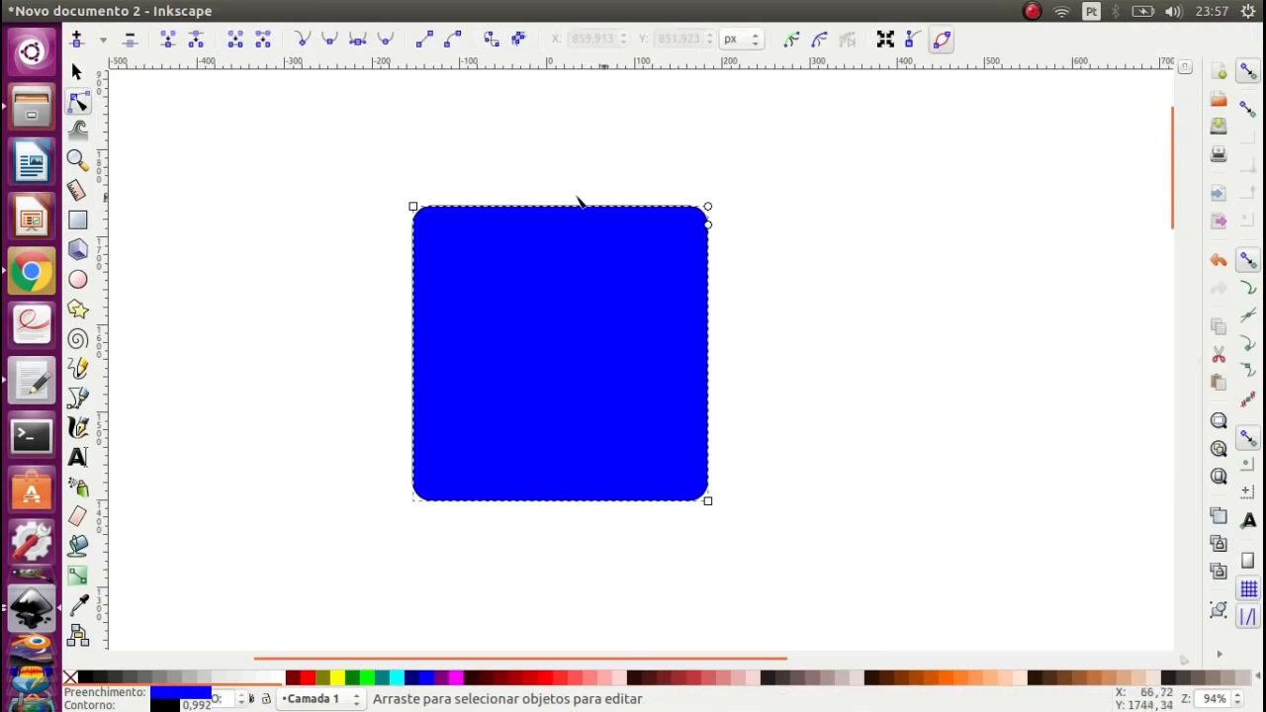
left_click(78, 222)
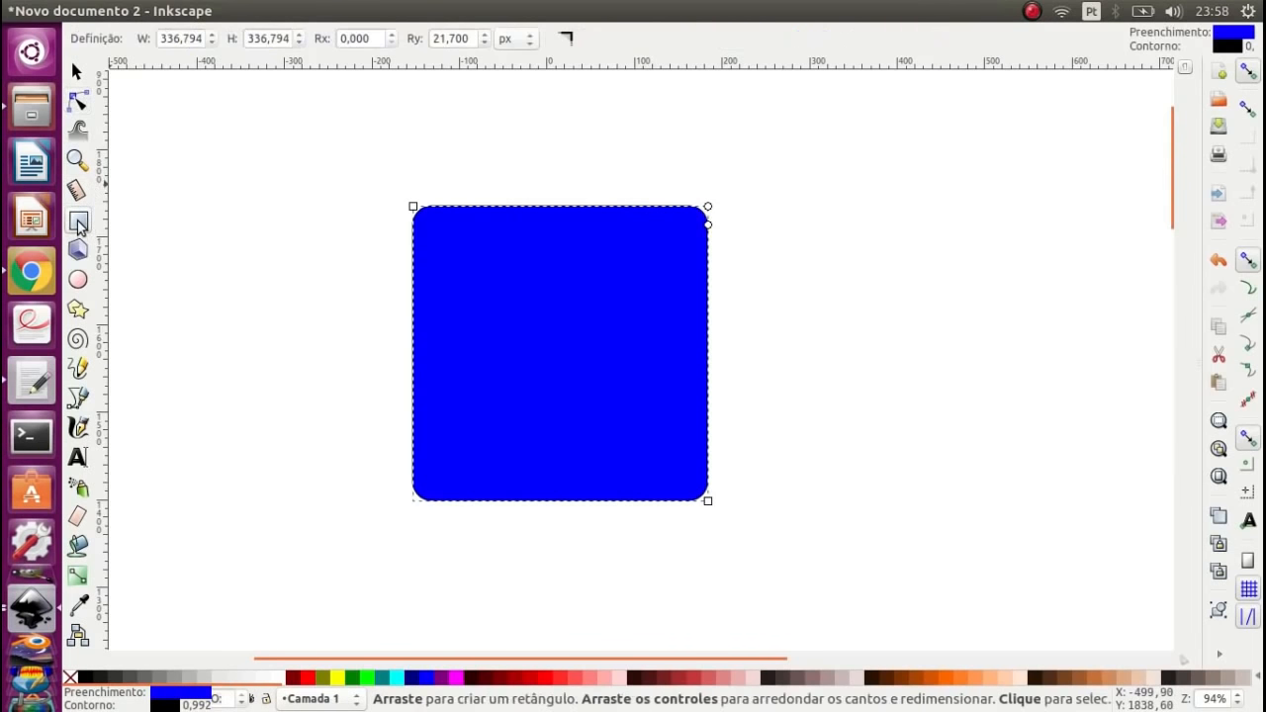
left_click(566, 41)
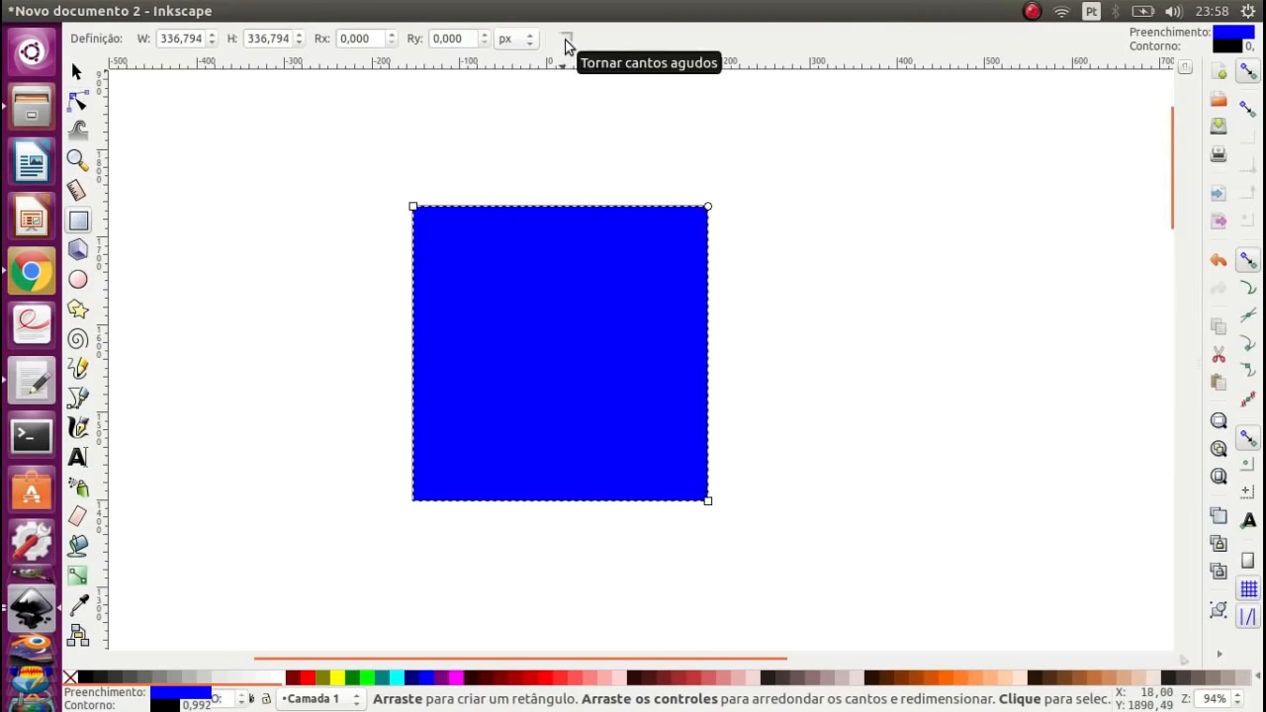
left_click(78, 73)
left_click(78, 190)
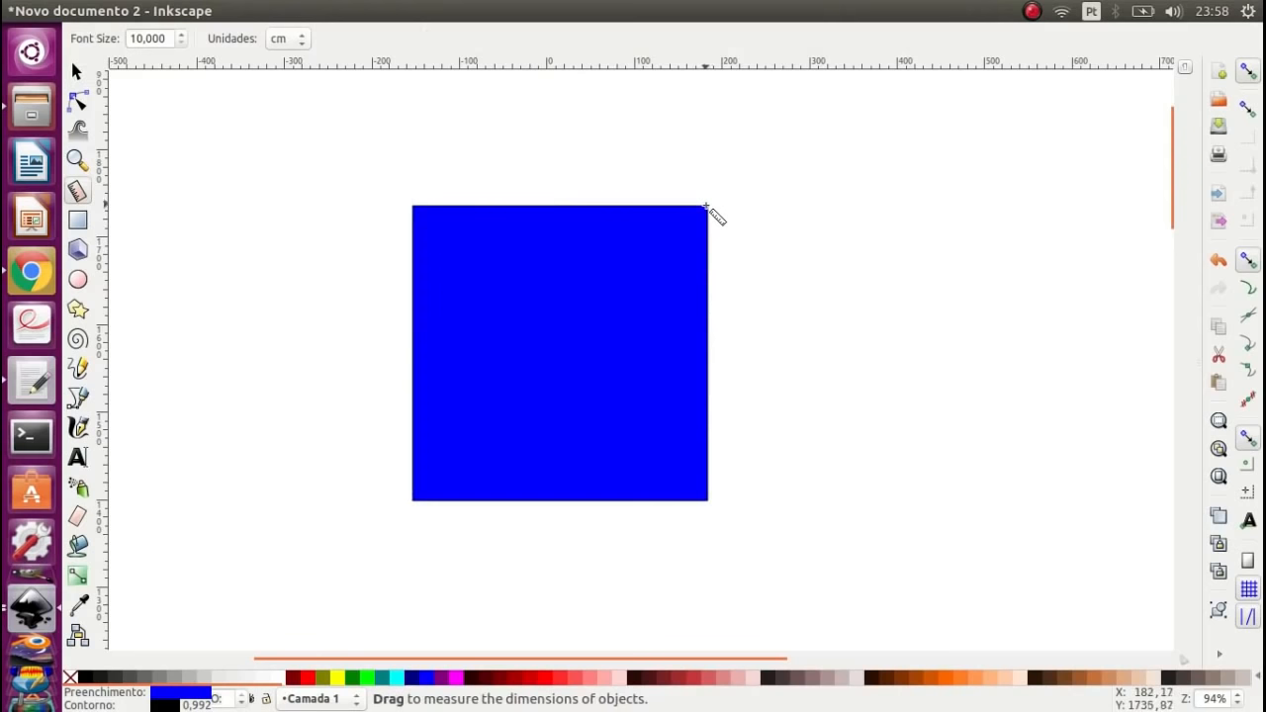
left_click_drag(705, 207, 683, 499)
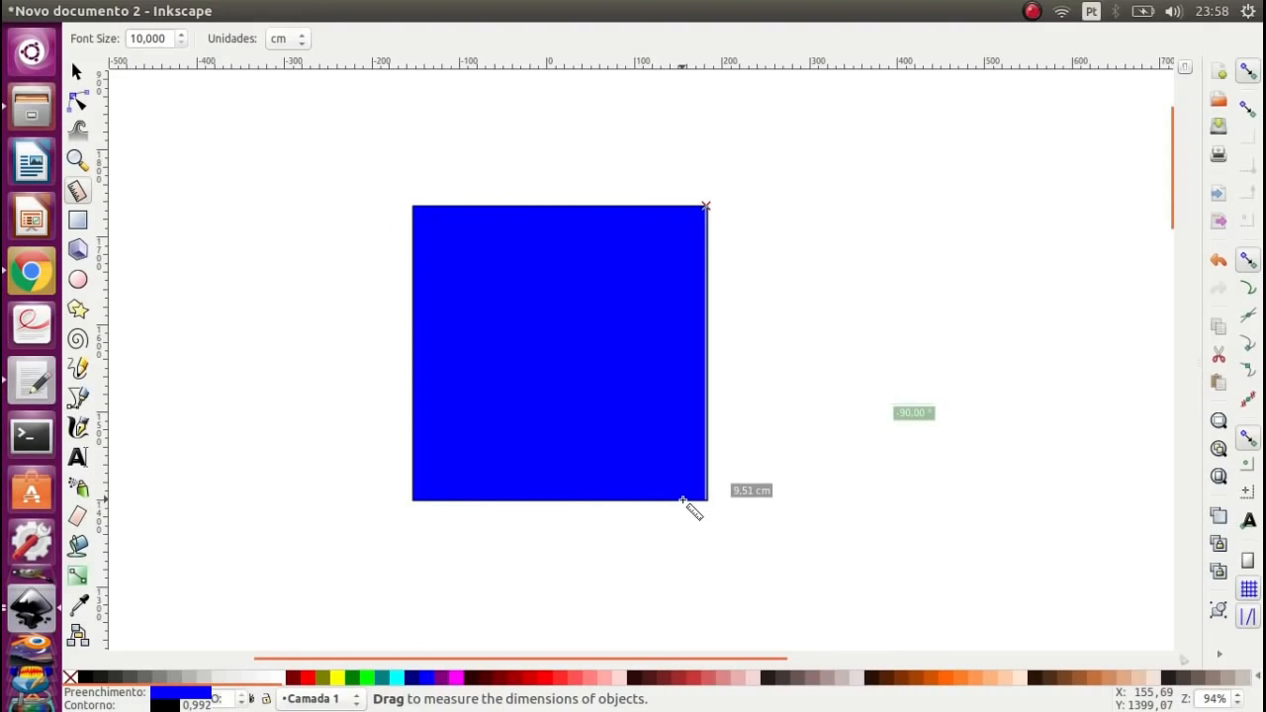
left_click_drag(682, 499, 413, 499)
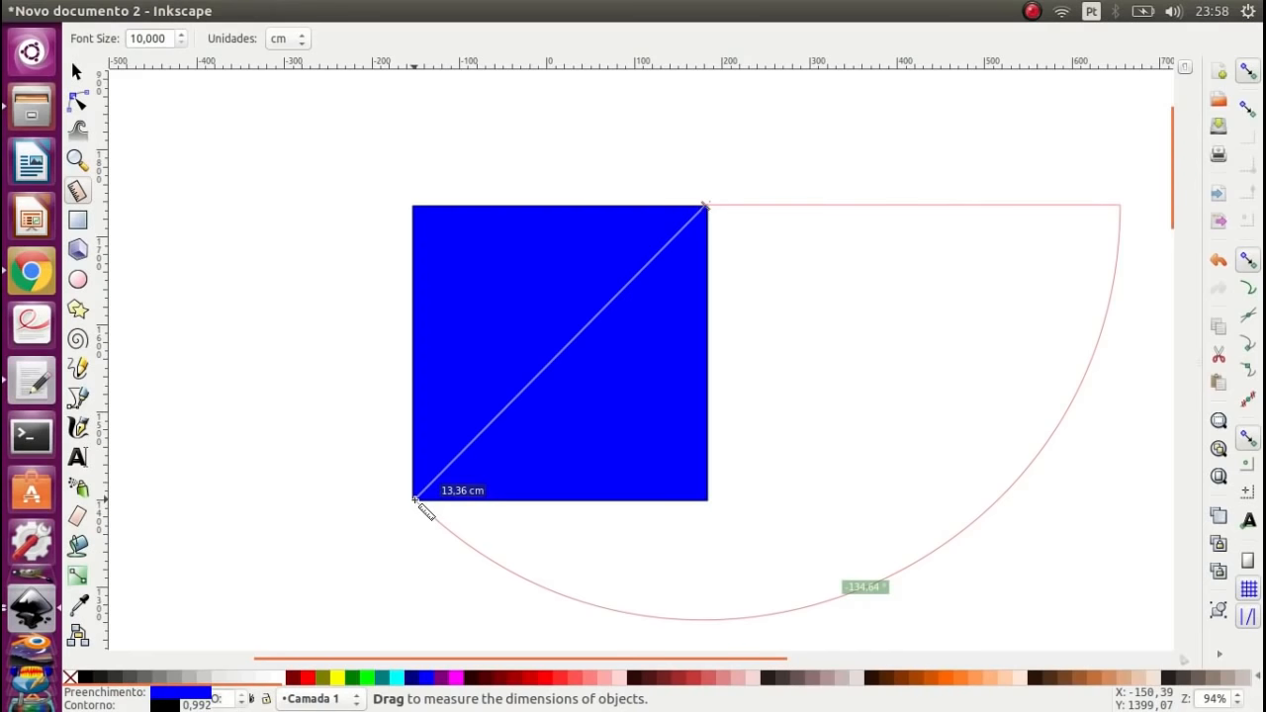
left_click_drag(706, 207, 706, 499)
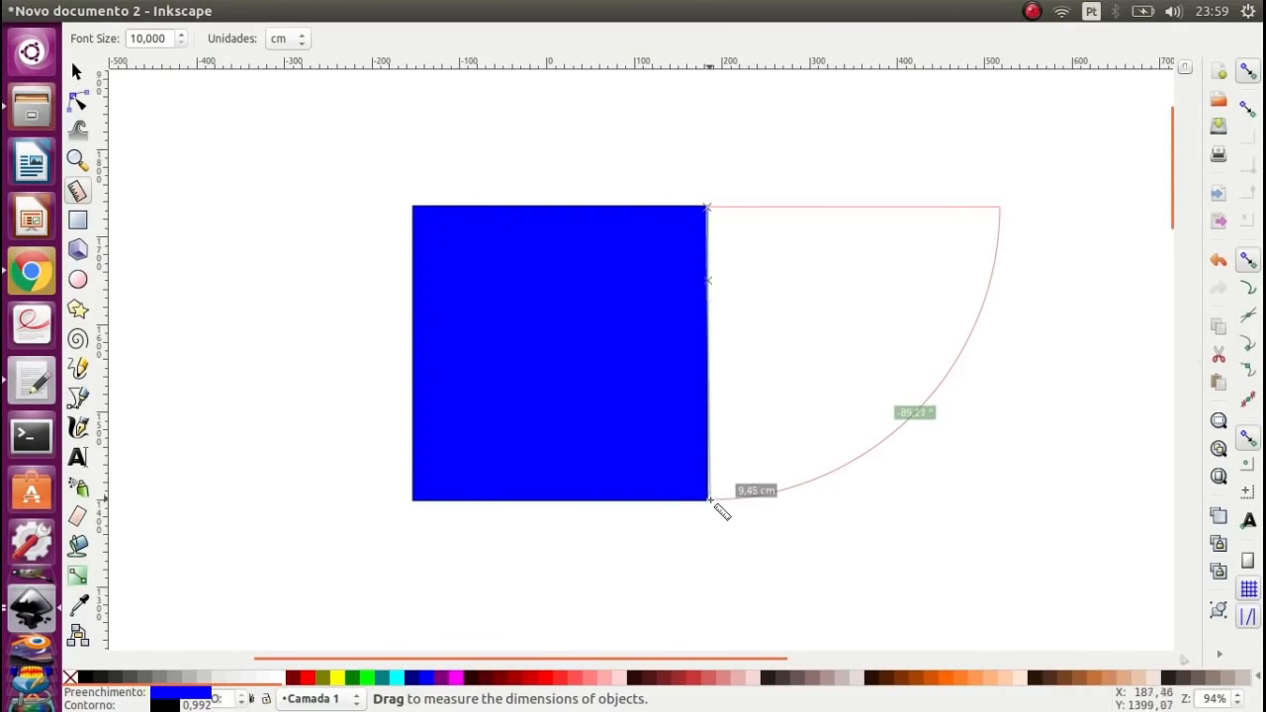
mouse_move(706, 499)
left_mouse_down()
mouse_move(441, 187)
mouse_move(431, 207)
mouse_move(413, 207)
left_mouse_up()
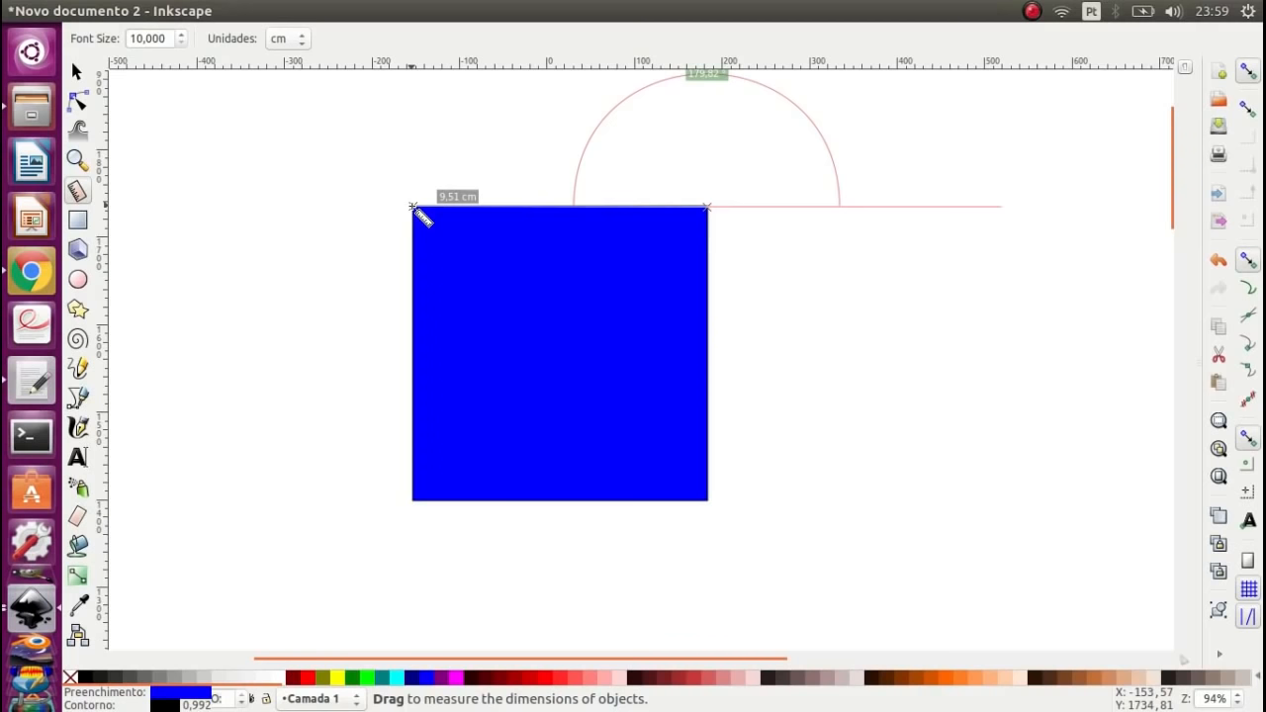
left_click_drag(412, 207, 515, 350)
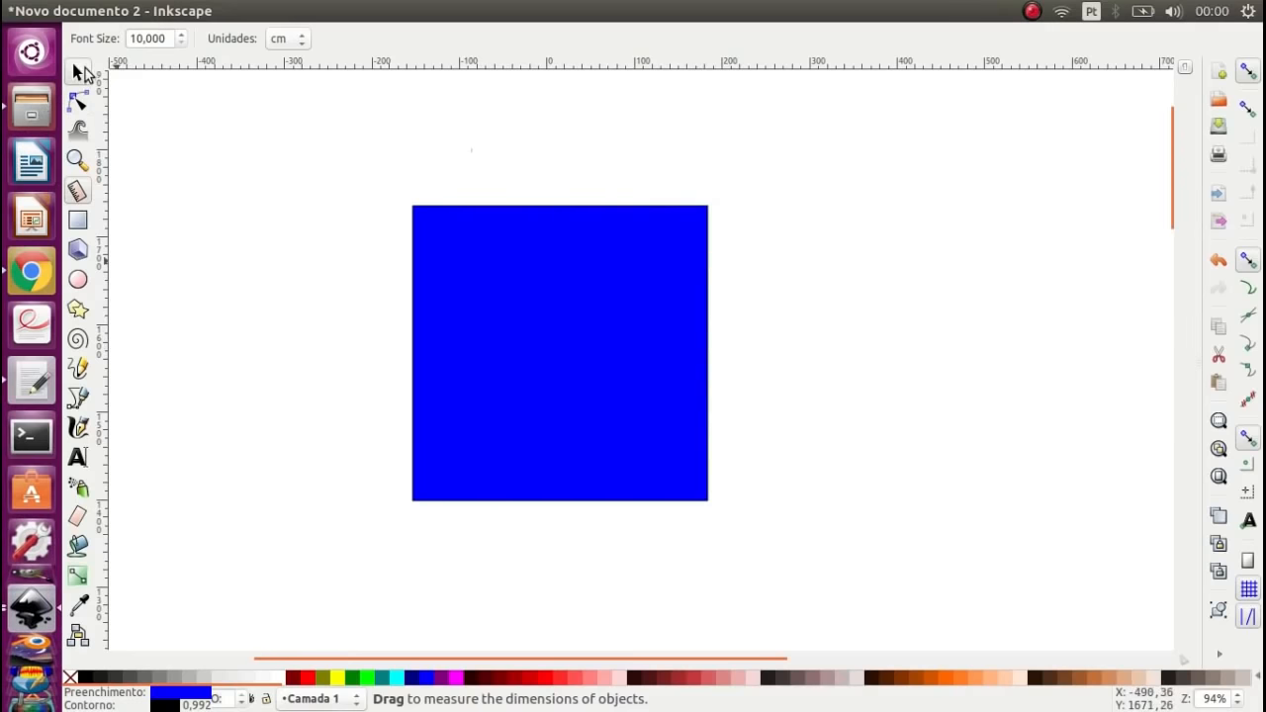
- Move the blue square to the upper right of the page
left_click(77, 72)
scroll(488, 313, "down", 1, "ctrl")
left_click_drag(489, 313, 953, 267)
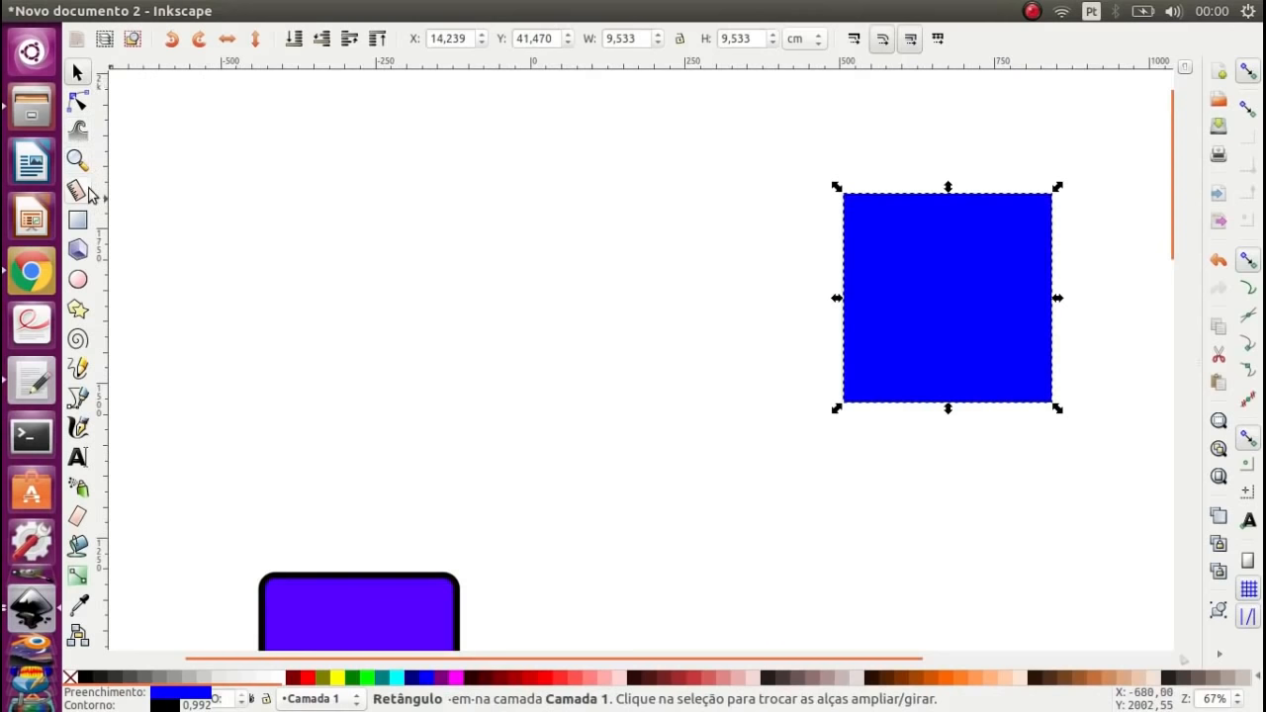
- Start a text object near the top-left reading 2x2+, with the last 2 as superscript
left_click(77, 457)
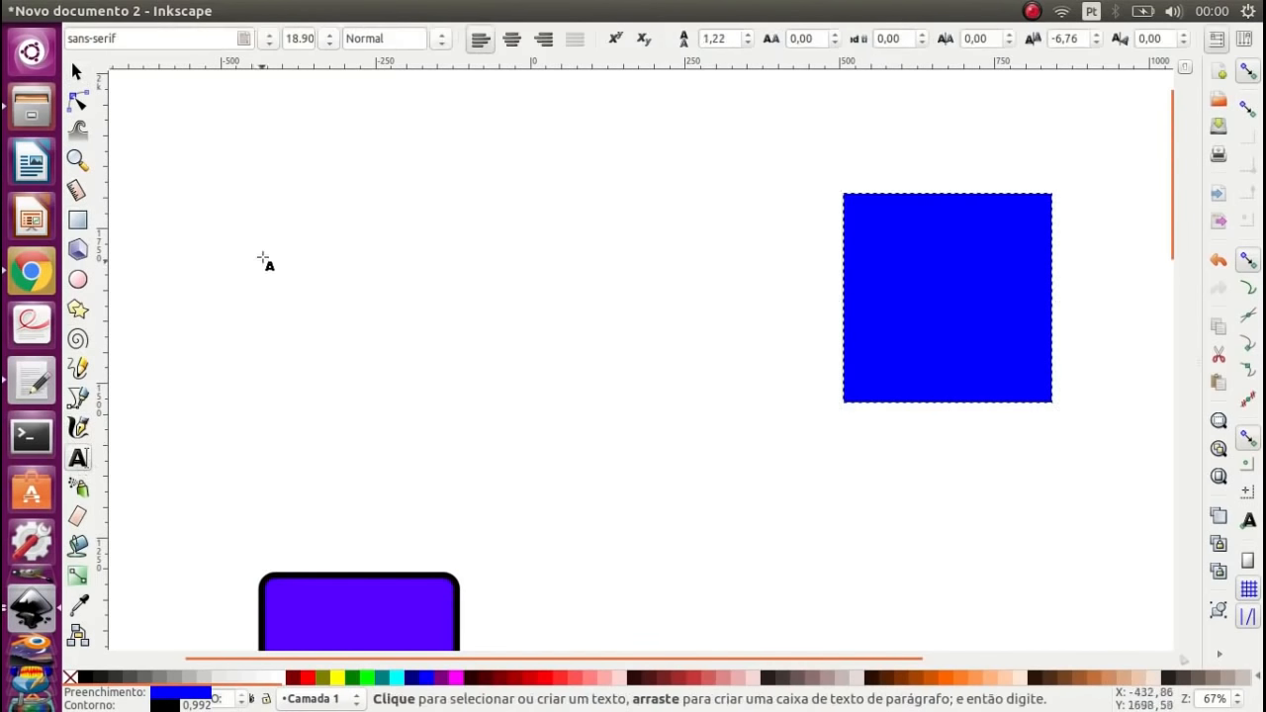
left_click(203, 160)
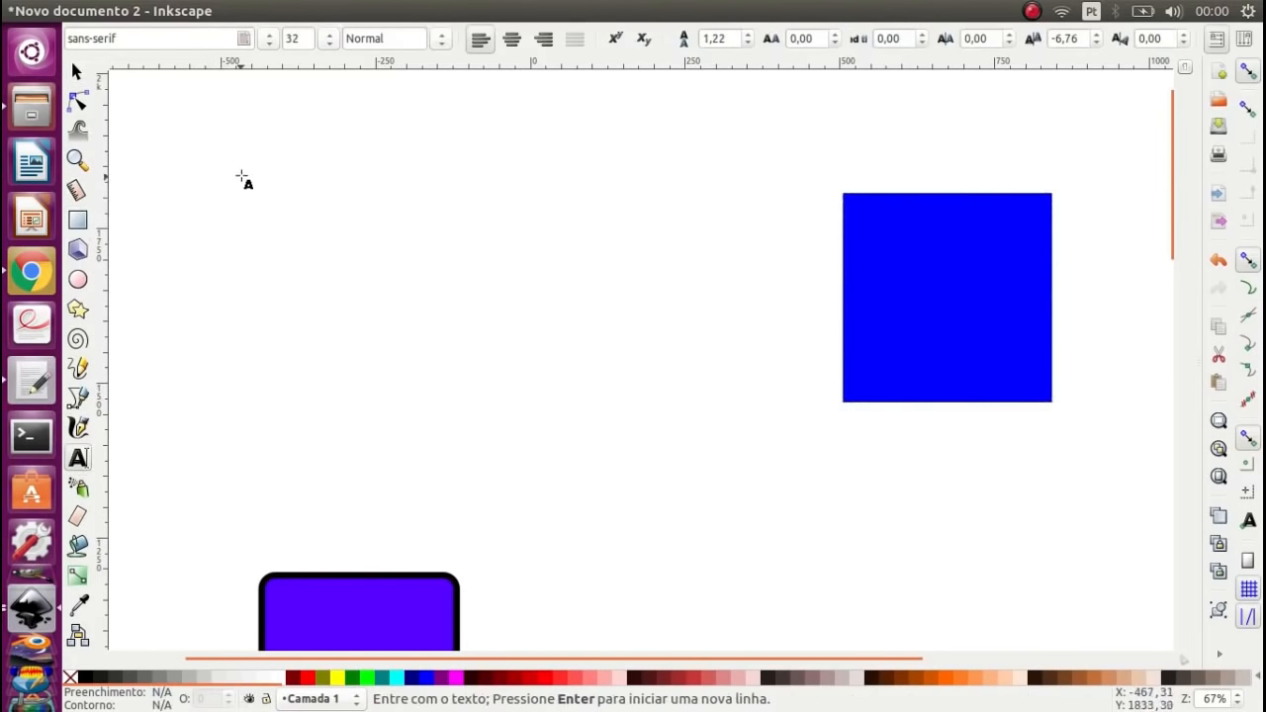
scroll(243, 156, "up", 1, "ctrl")
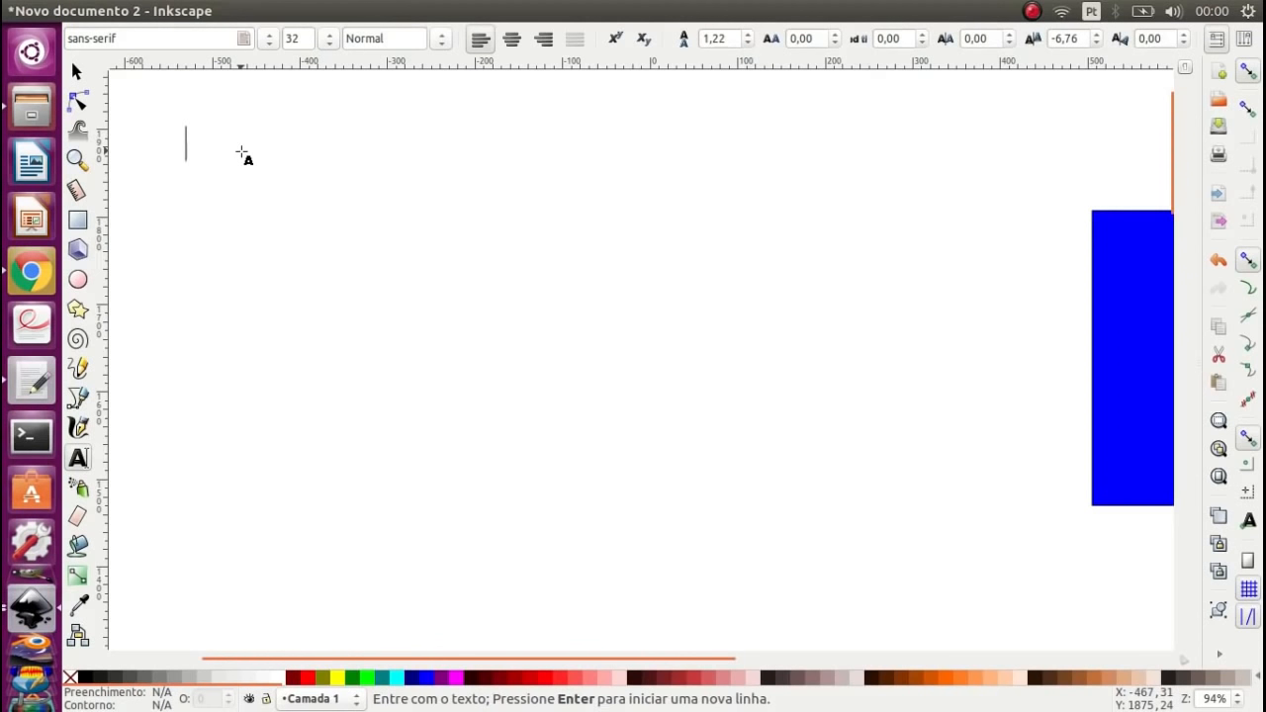
type("2x")
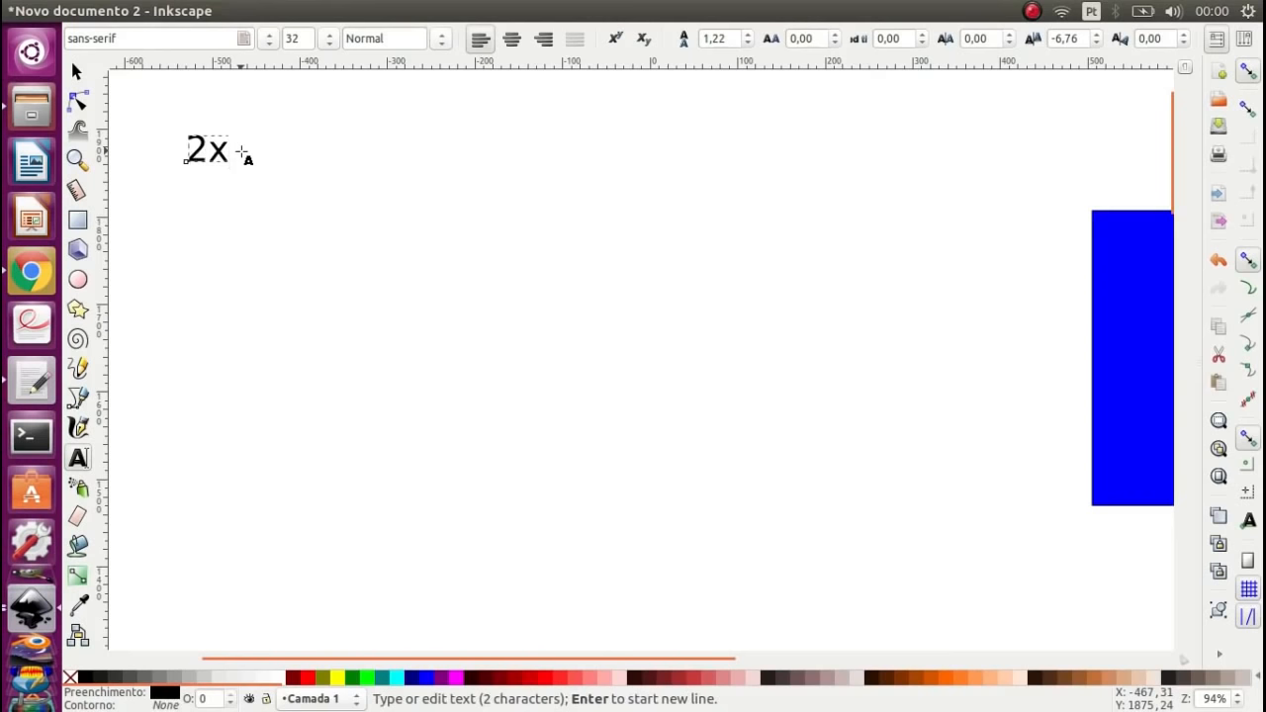
type("2")
left_click_drag(250, 150, 236, 150)
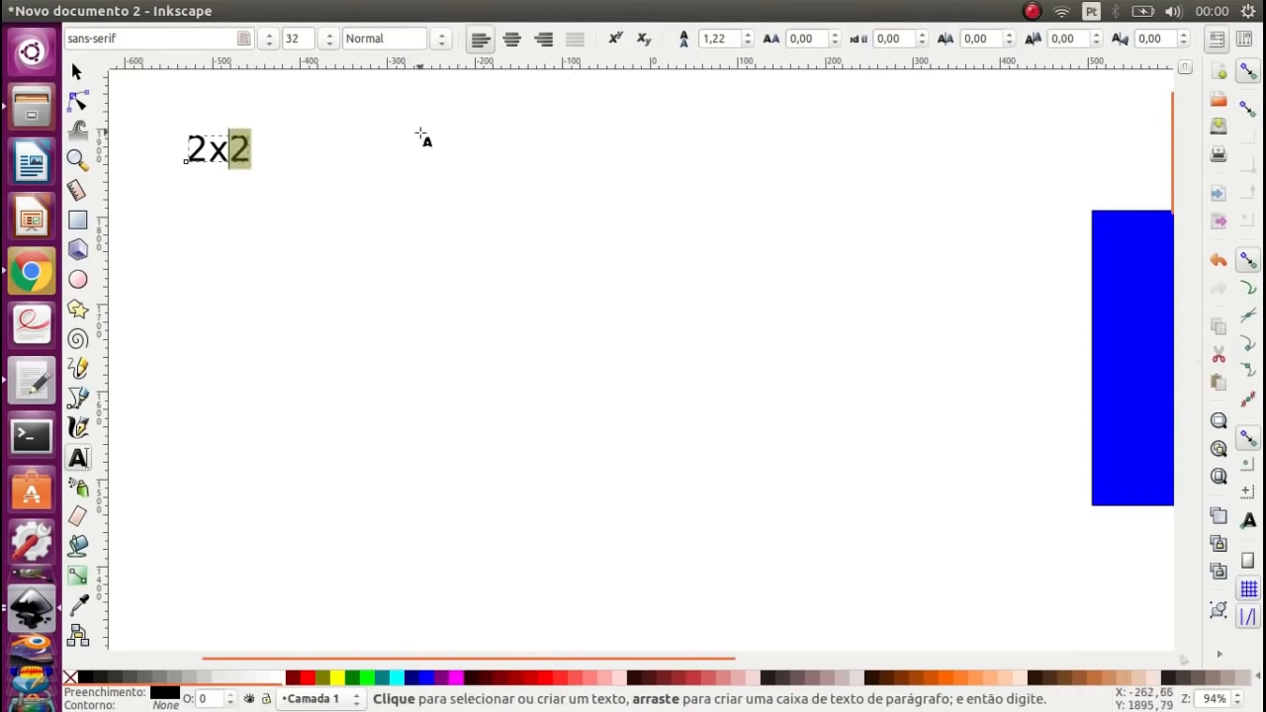
key("Right")
type("+")
key("Left")
key("shift+Left")
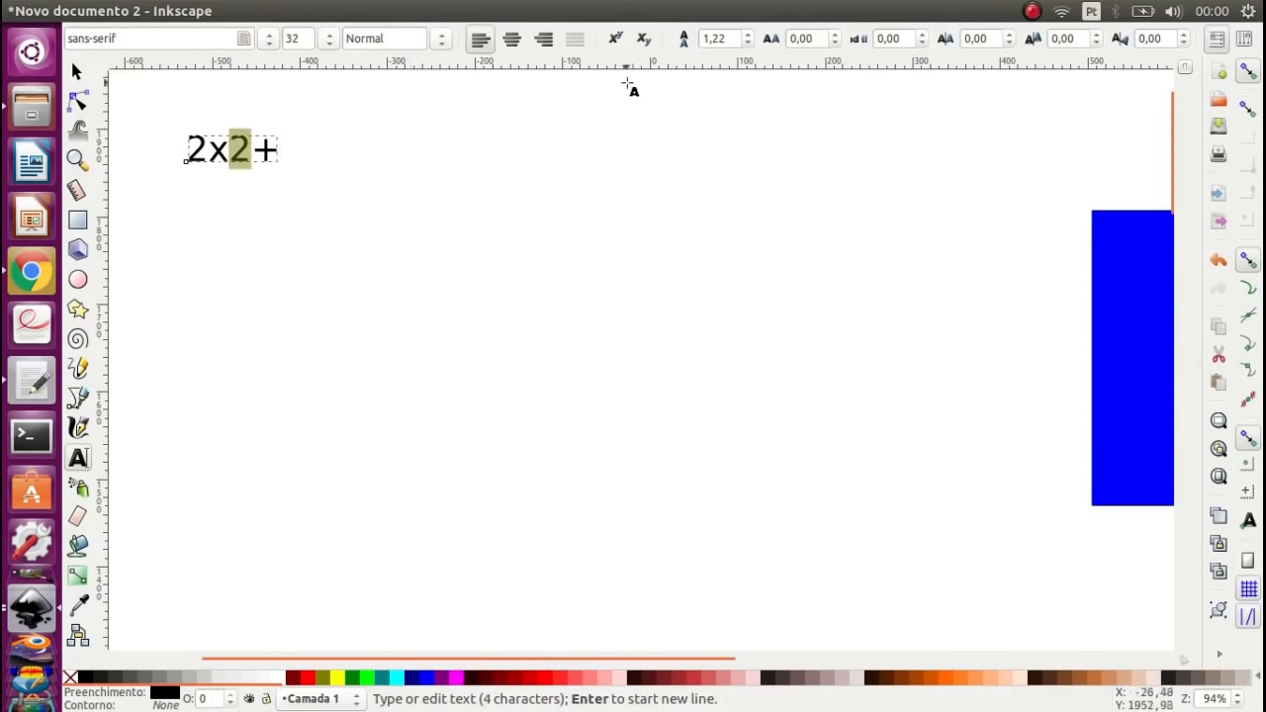
left_click(615, 38)
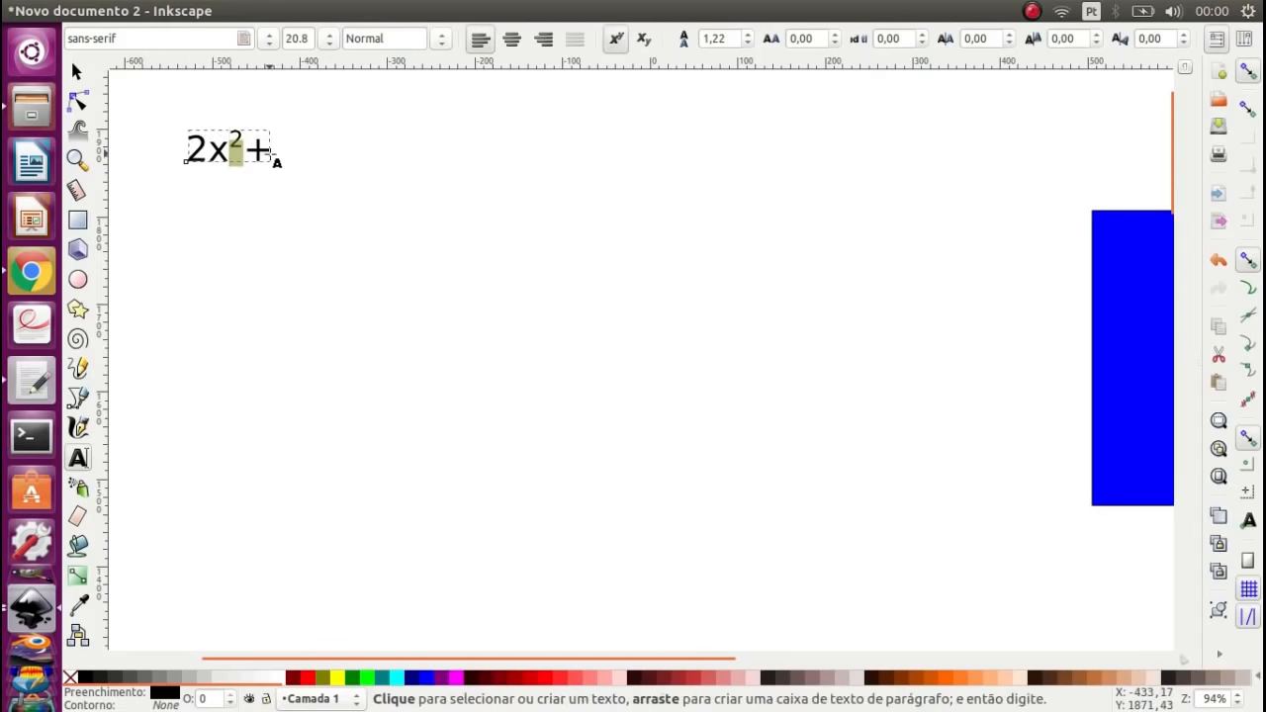
- Complete the text as 2x²+3x = y and select the finished equation
key("Right")
key("Right")
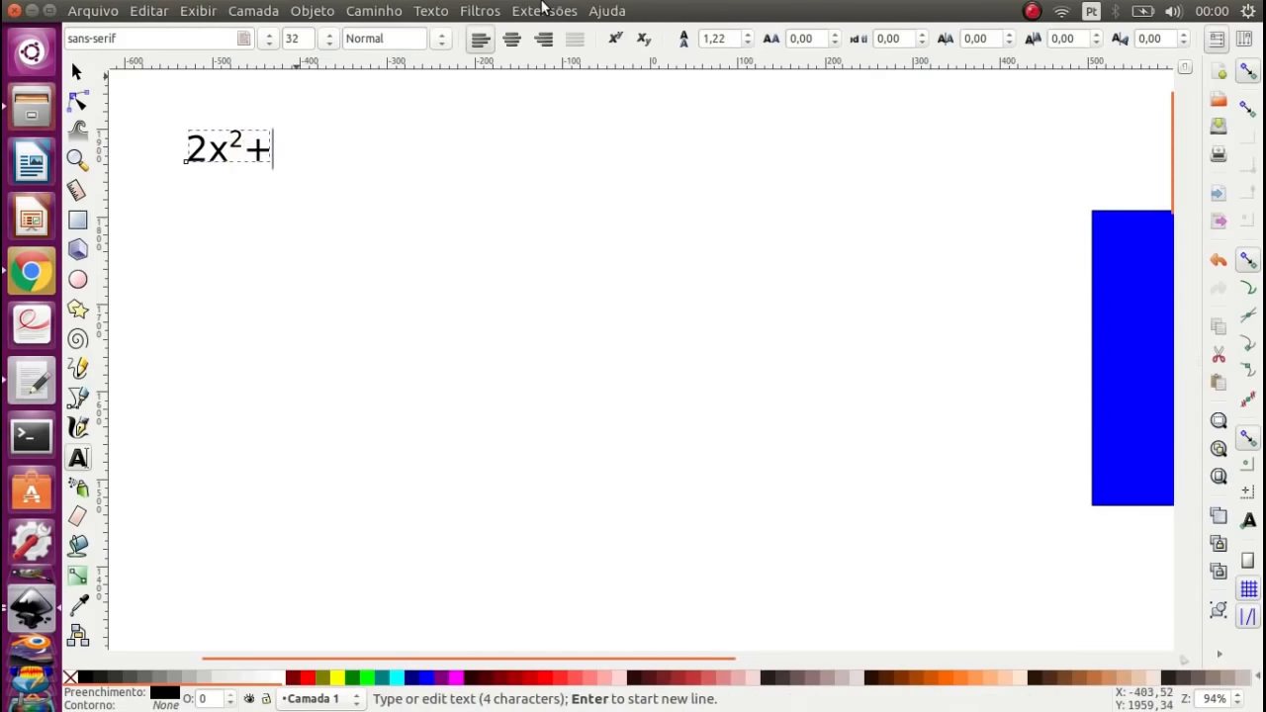
type("3")
key("alt+x")
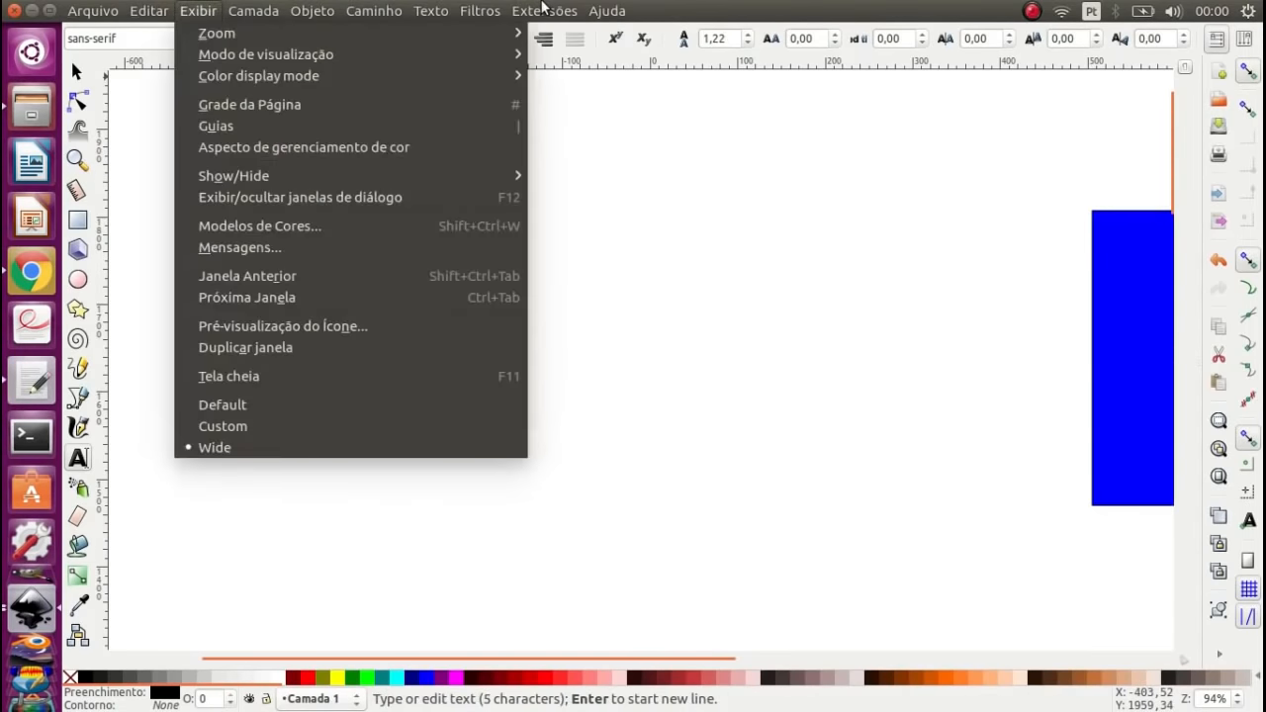
key("Escape")
type("x²+3x")
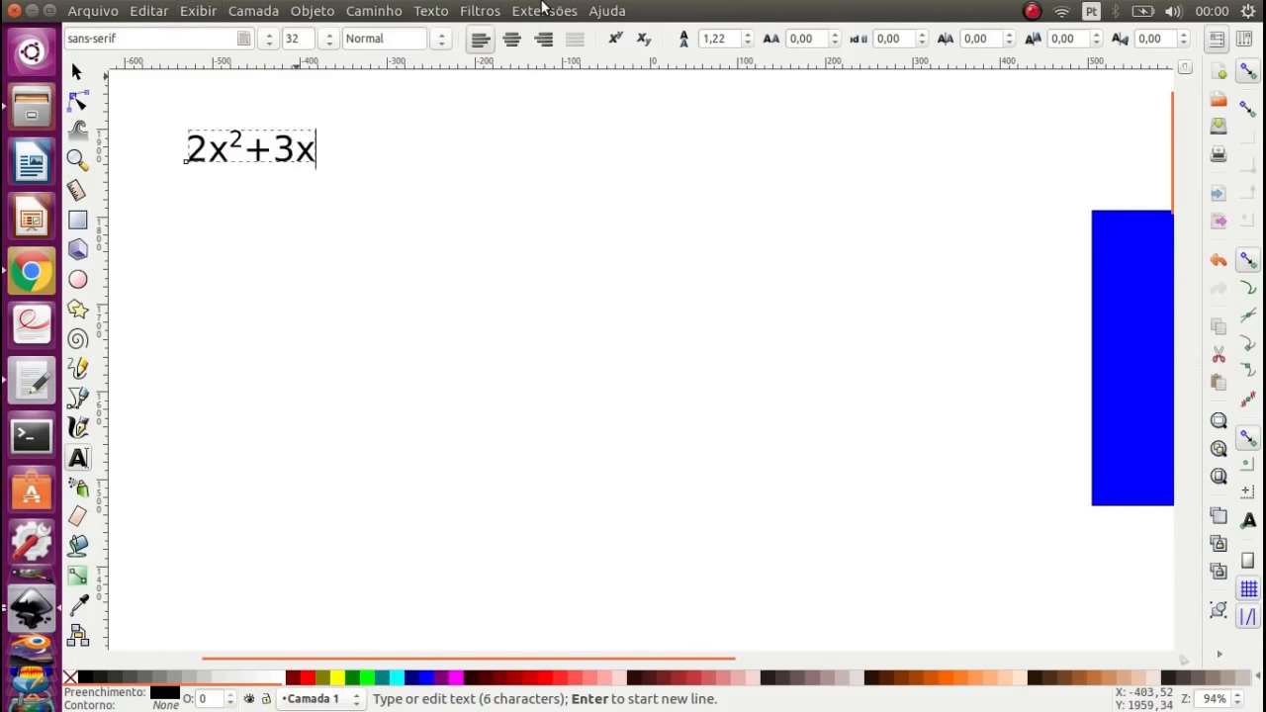
type(" = y")
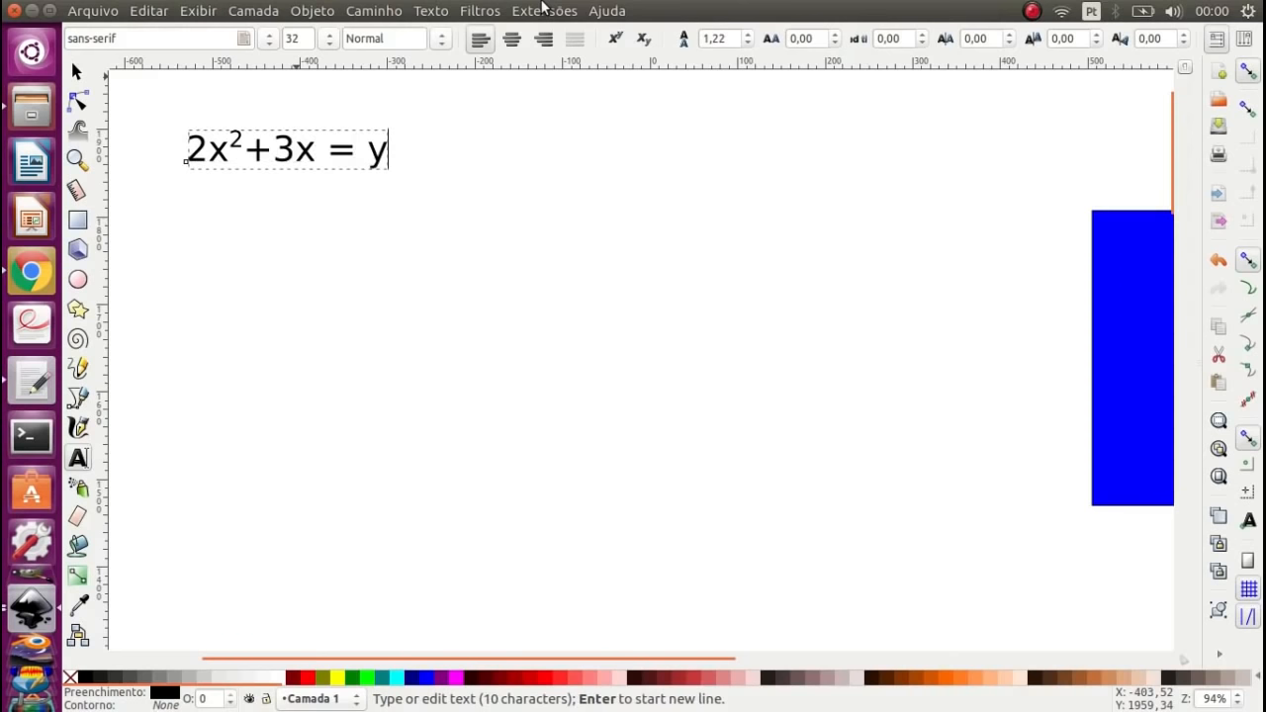
left_click(77, 72)
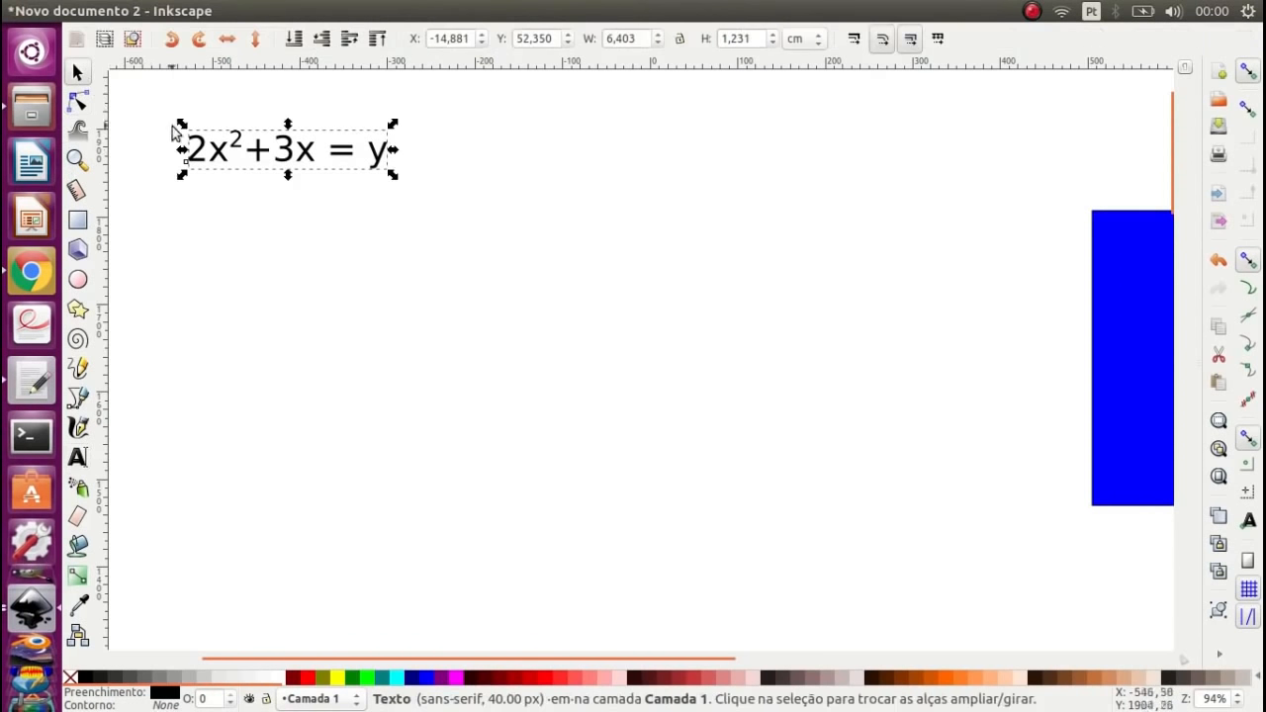
- Move the equation down and stack two copies of it vertically below
left_click_drag(230, 166, 299, 241)
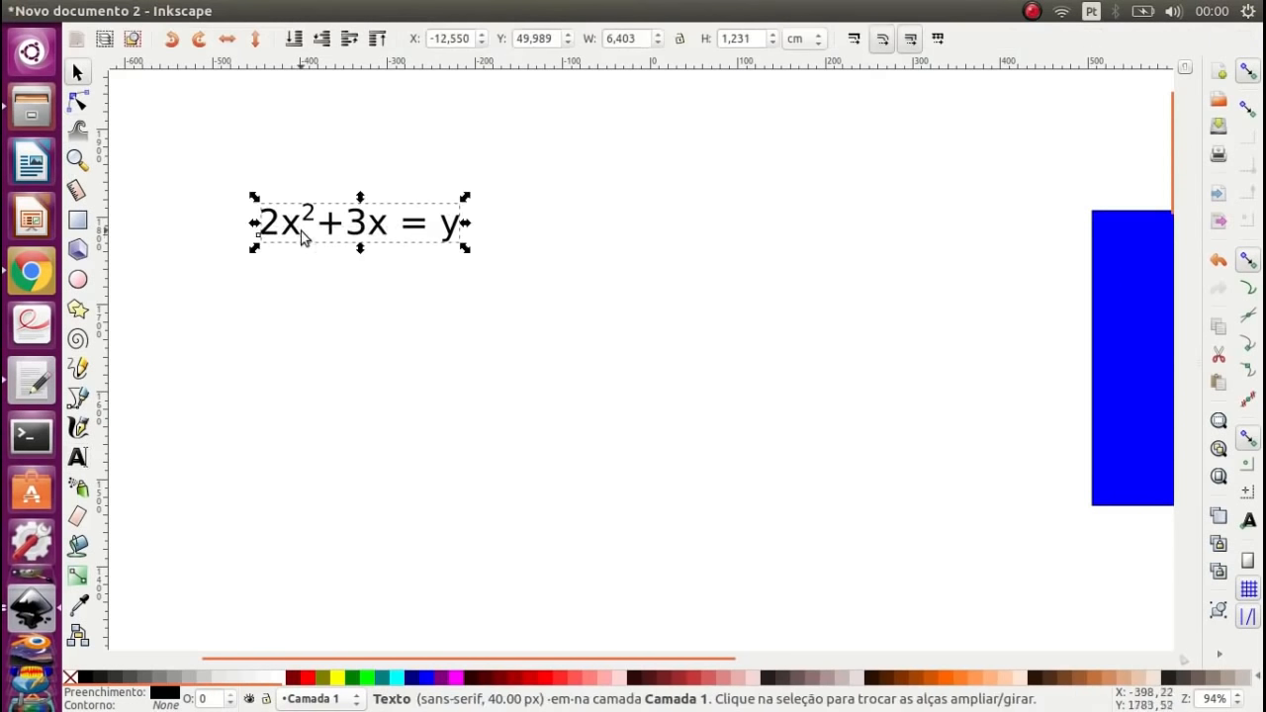
key("ctrl")
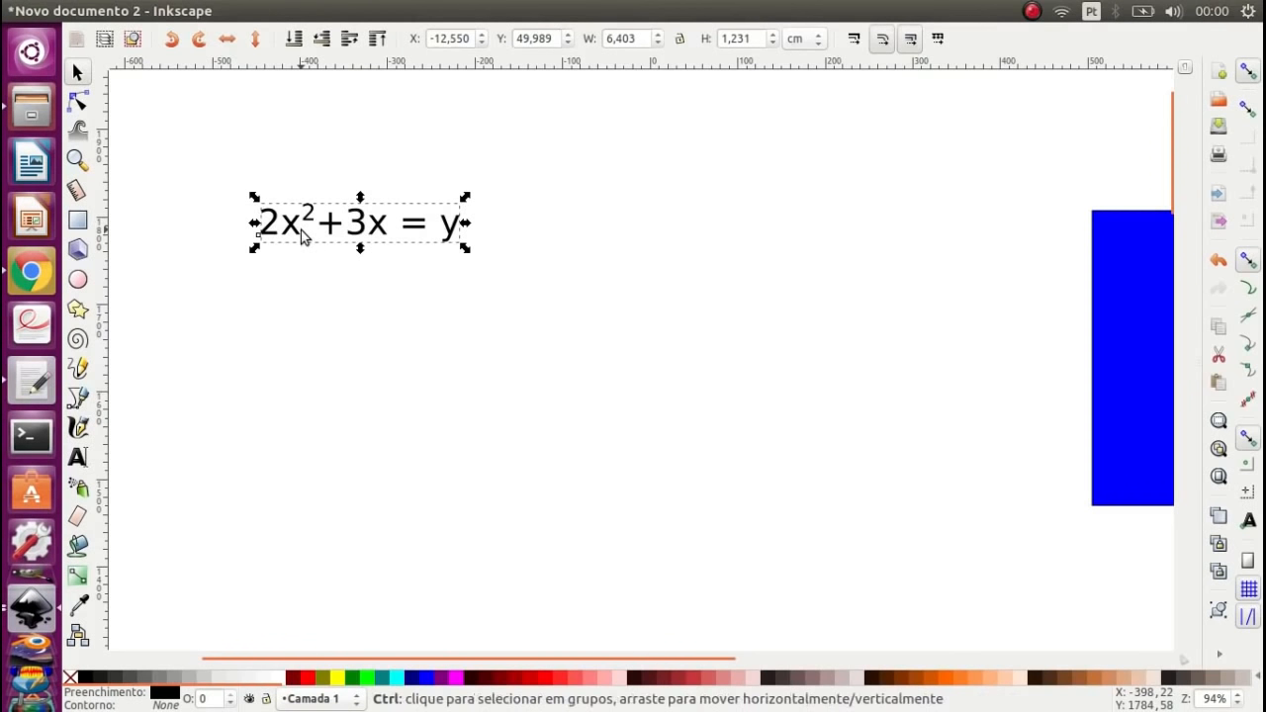
key("ctrl+d")
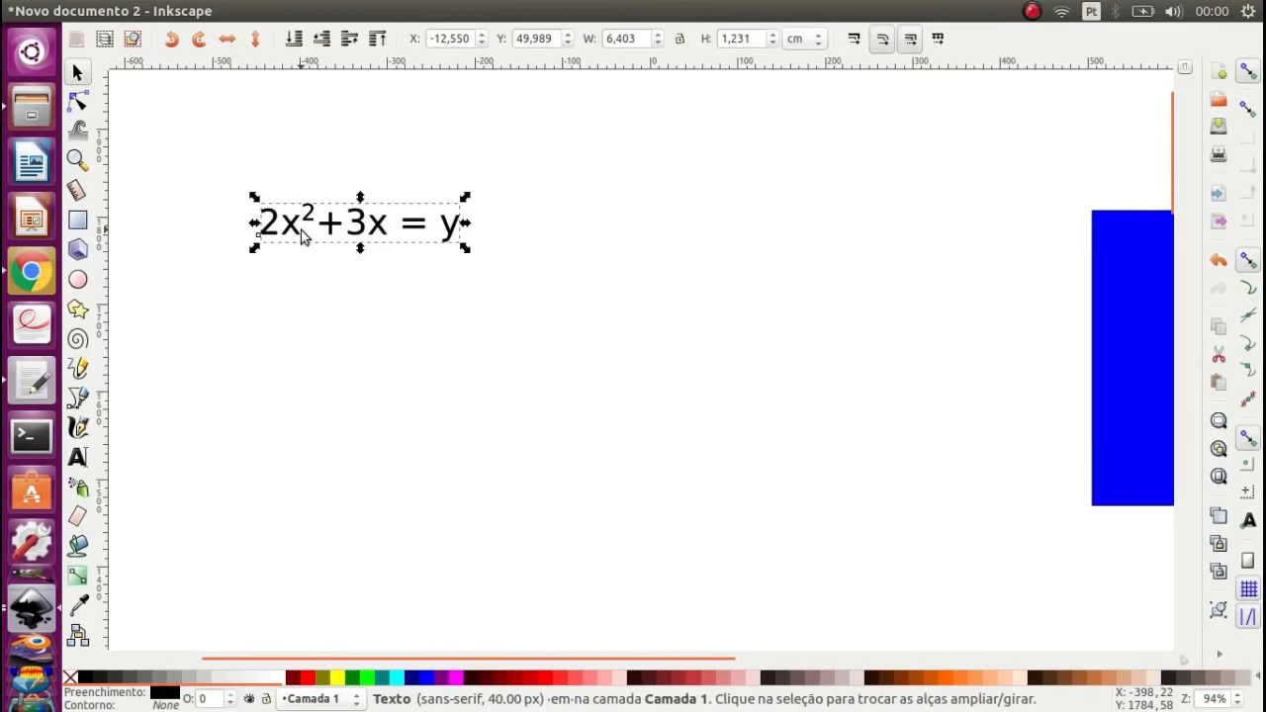
left_click_drag(376, 244, 365, 333)
key("ctrl+d")
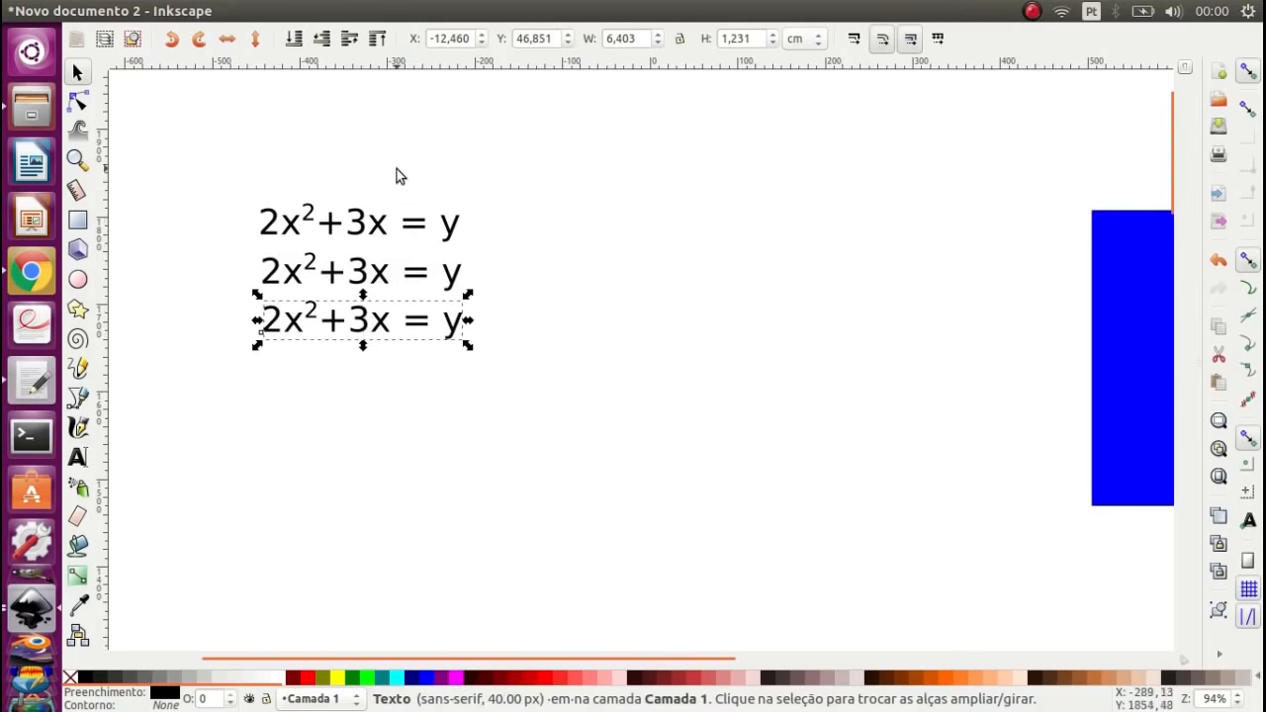
- Extend the top equation to read 2x²+3x = y + 100
double_click(448, 227)
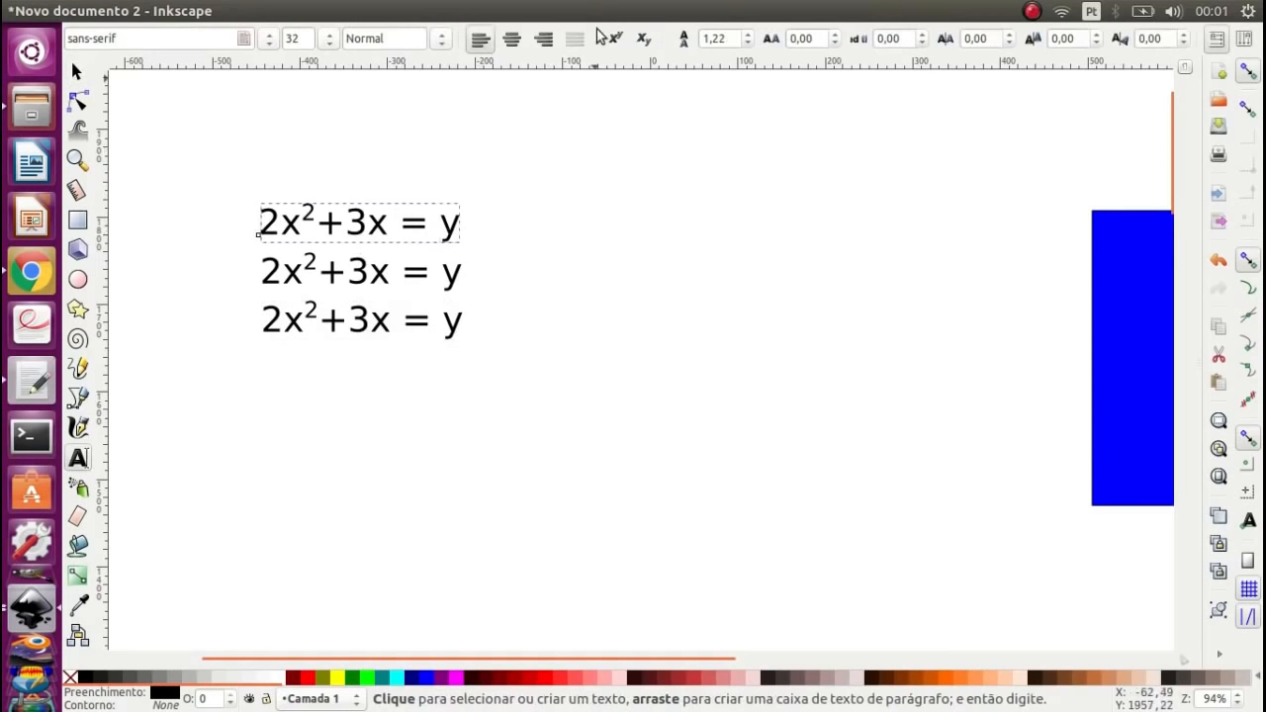
key("Right")
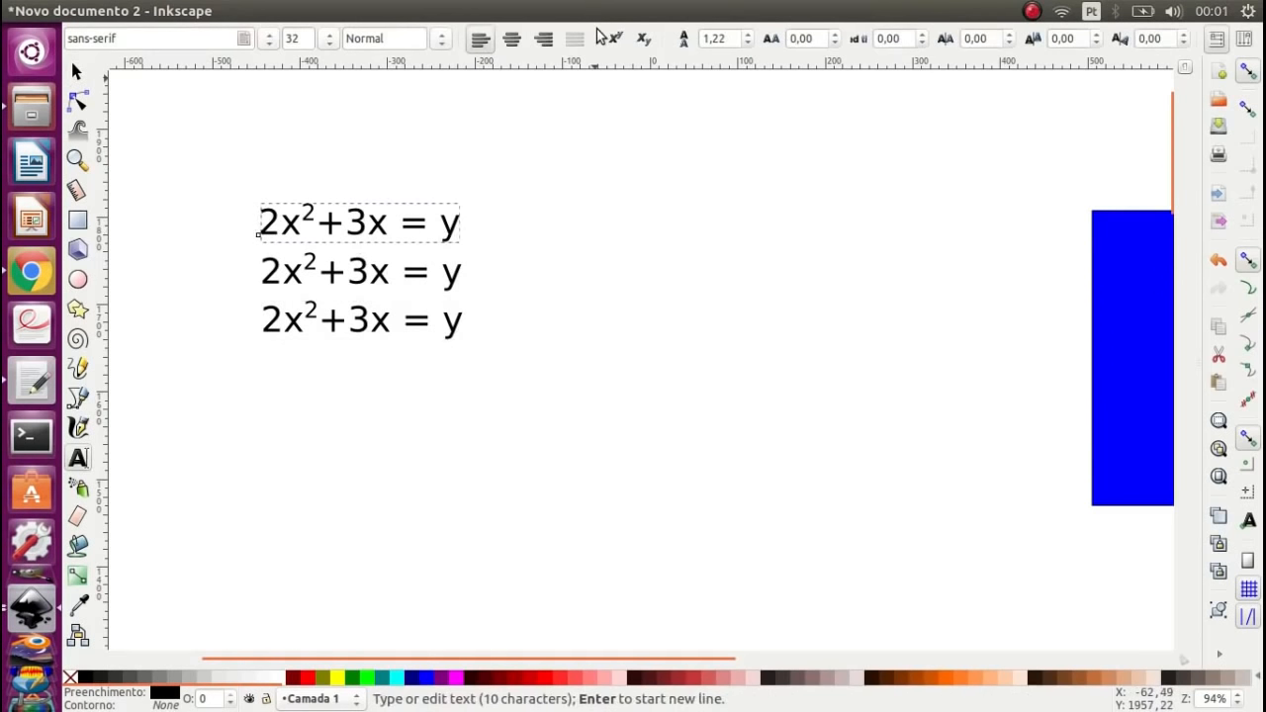
type("+ 100")
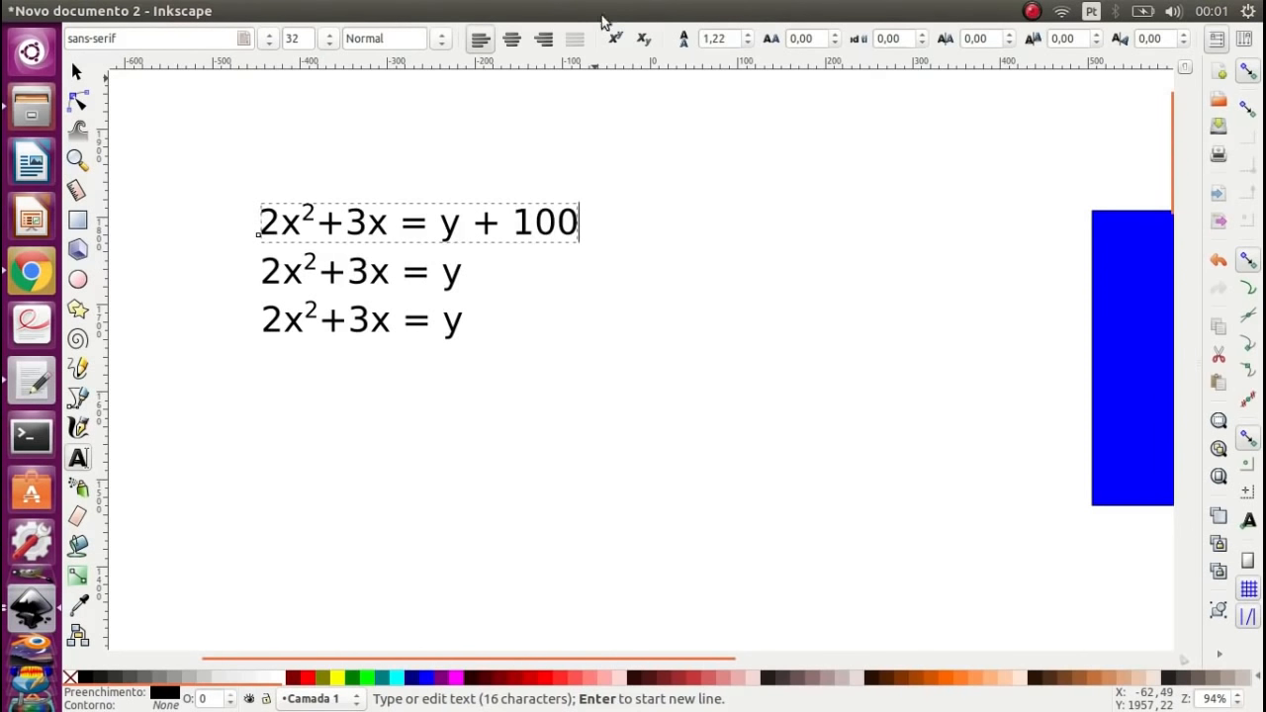
scroll(182, 253, "up", 2)
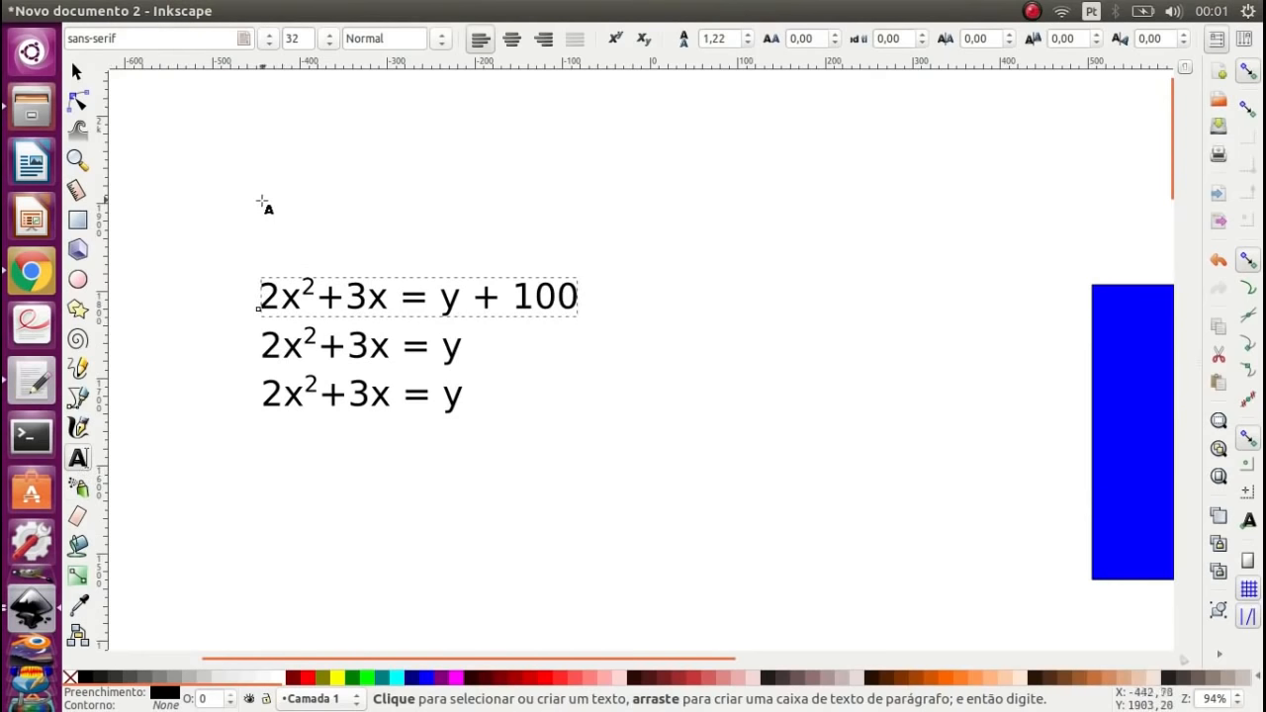
- Type '1) Dado que o valor' as a new text line above the equations
left_click(210, 196)
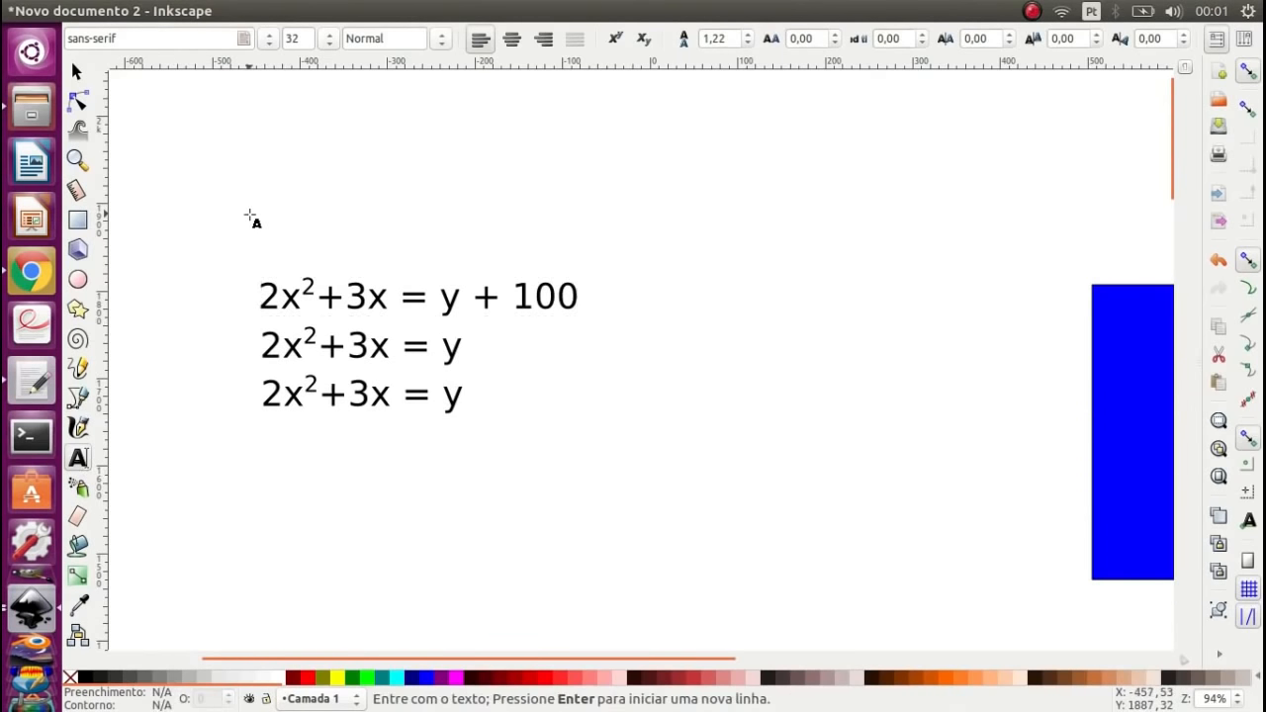
type("1")
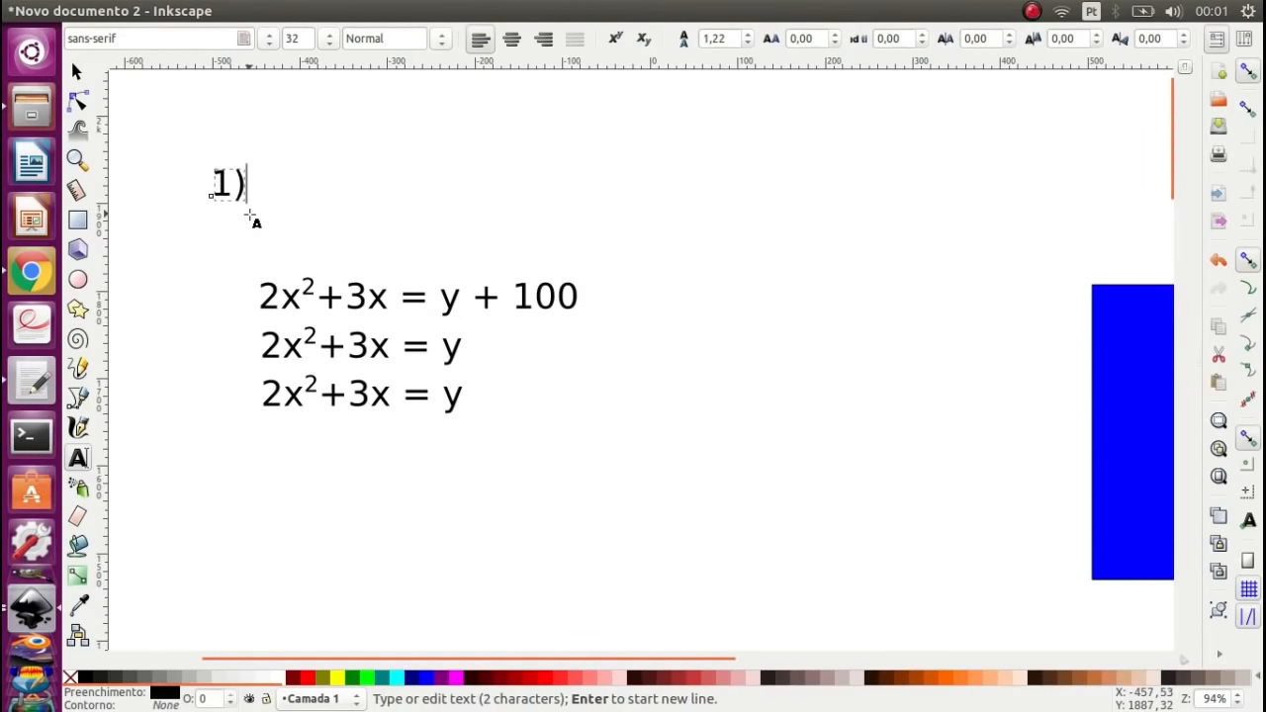
type("D")
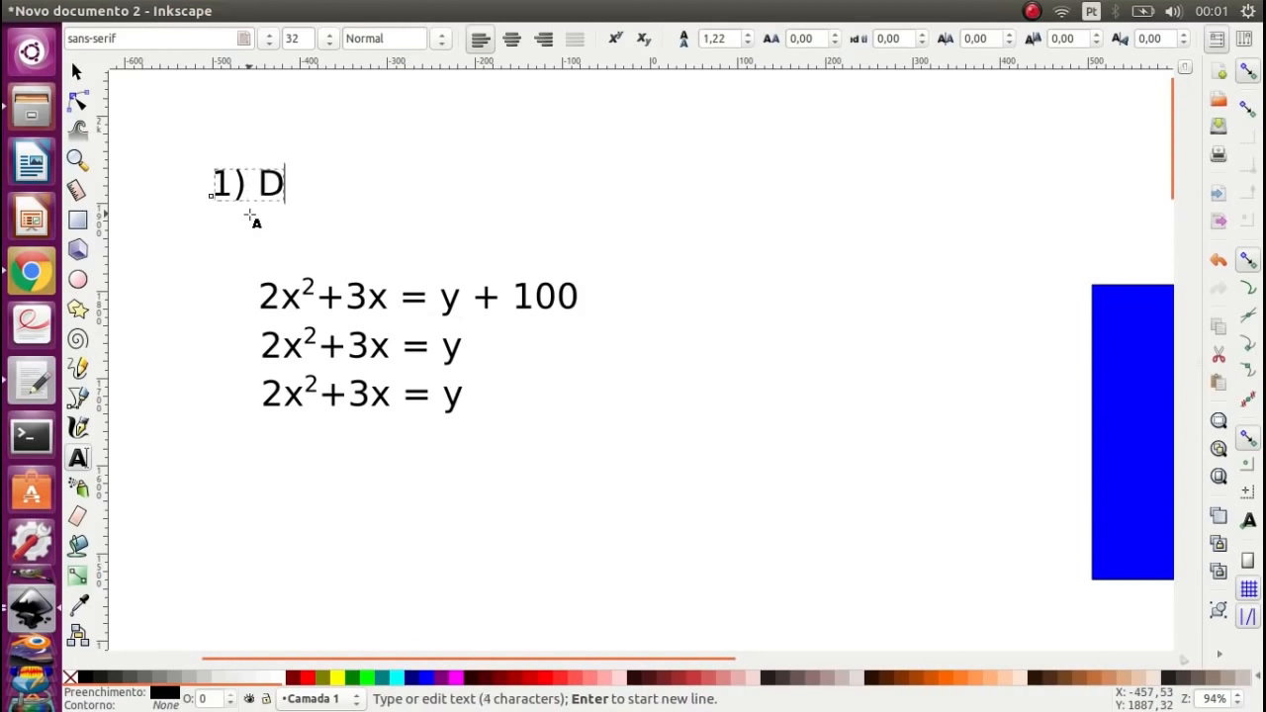
type("ado que o valor")
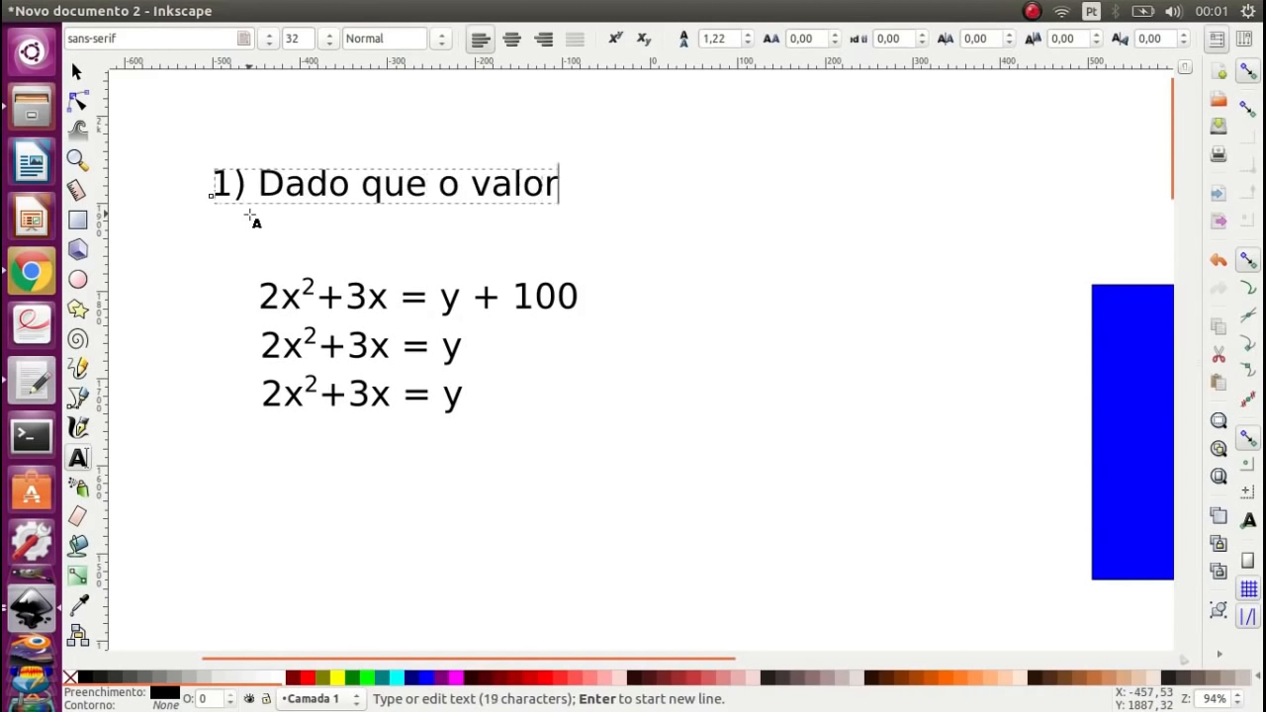
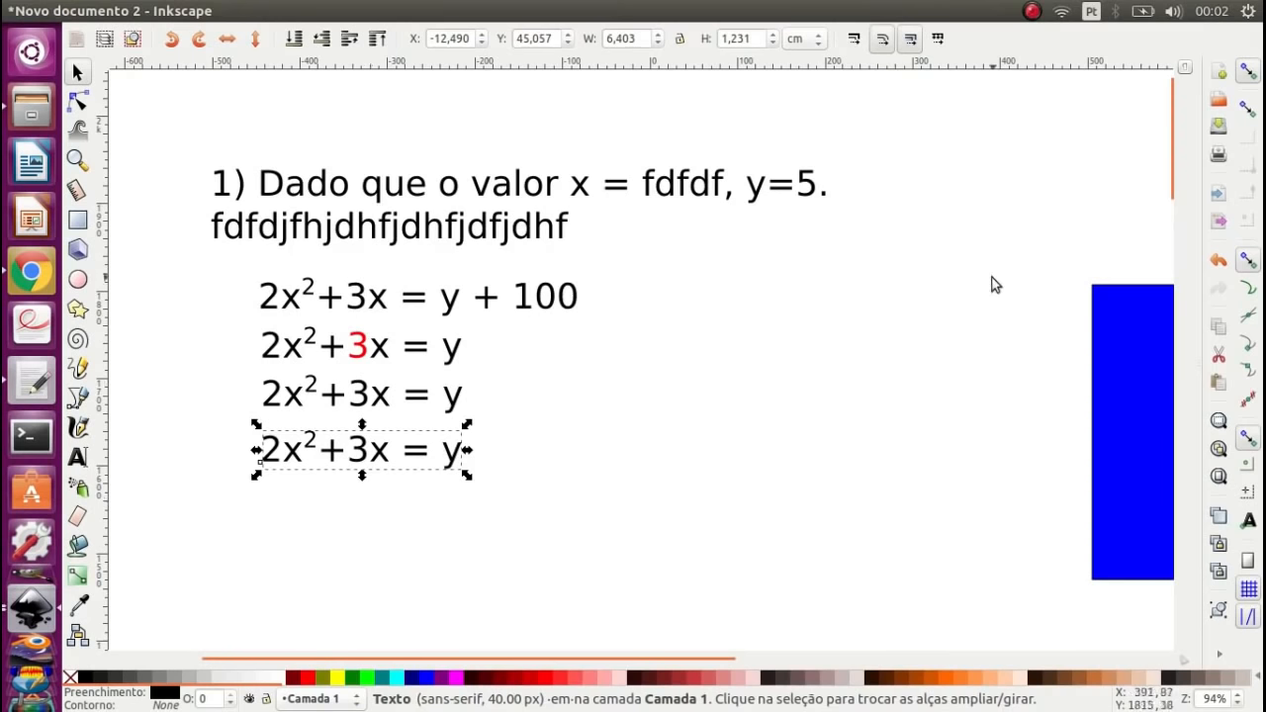
- Zoom and pan around the drawing to review the equations, square, logos, star and spiral
scroll(1042, 458, "down", 2, "ctrl")
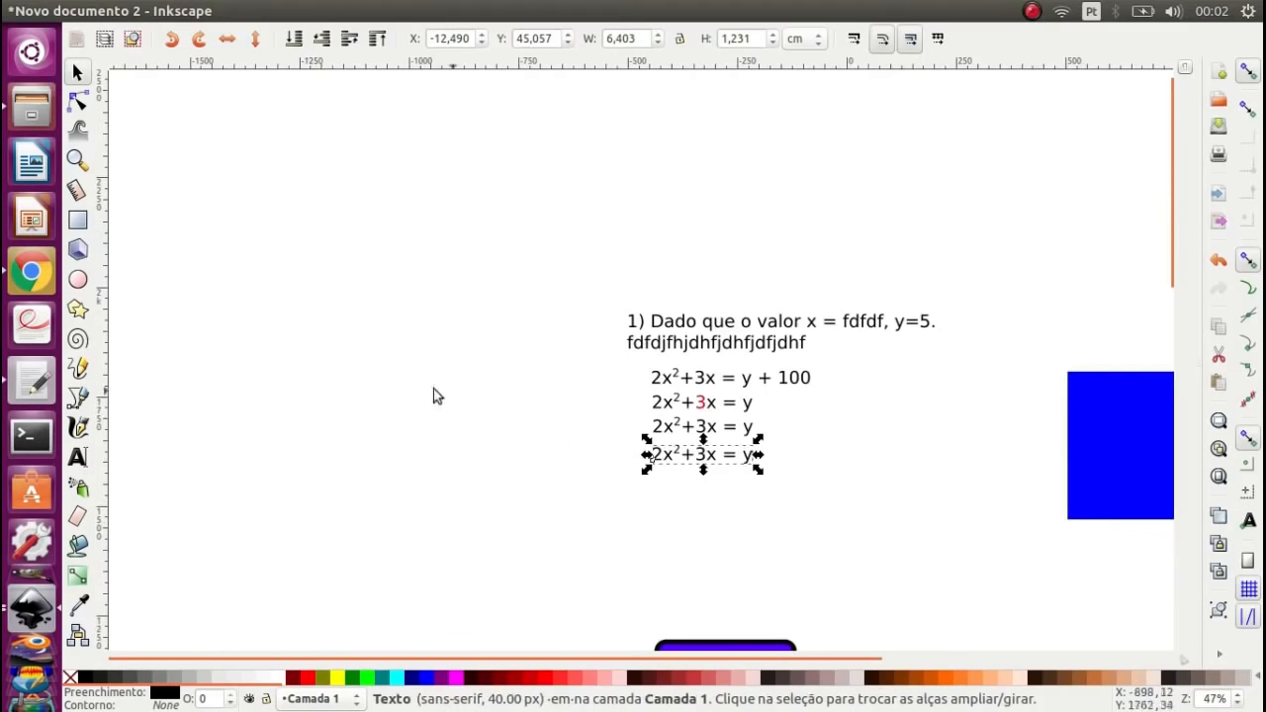
scroll(399, 370, "up", 1, "ctrl")
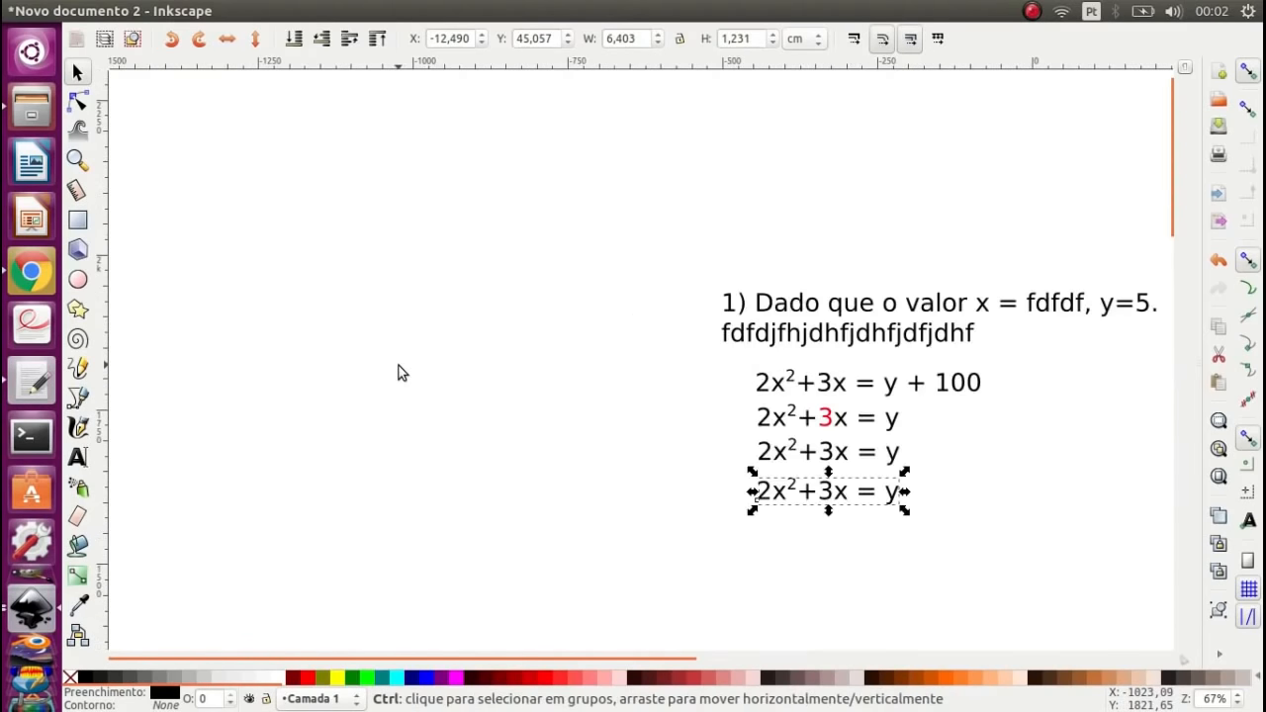
left_click_drag(656, 667, 815, 671)
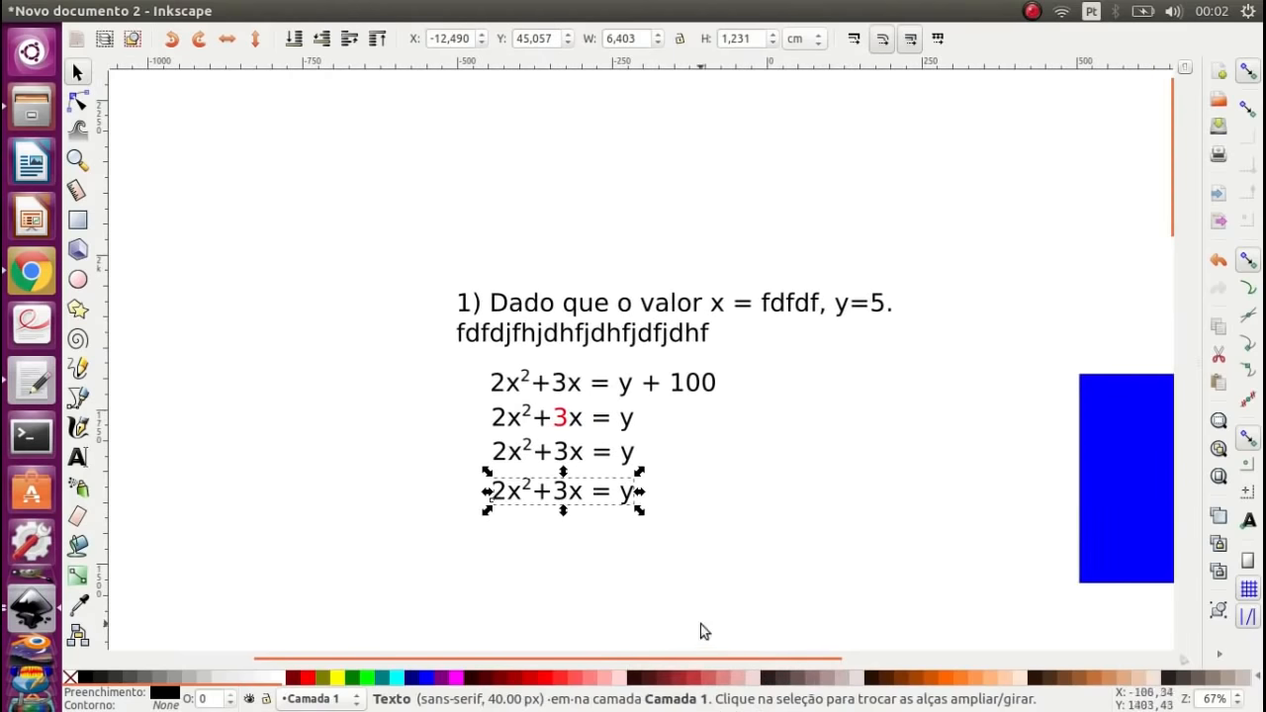
left_click_drag(709, 659, 834, 678)
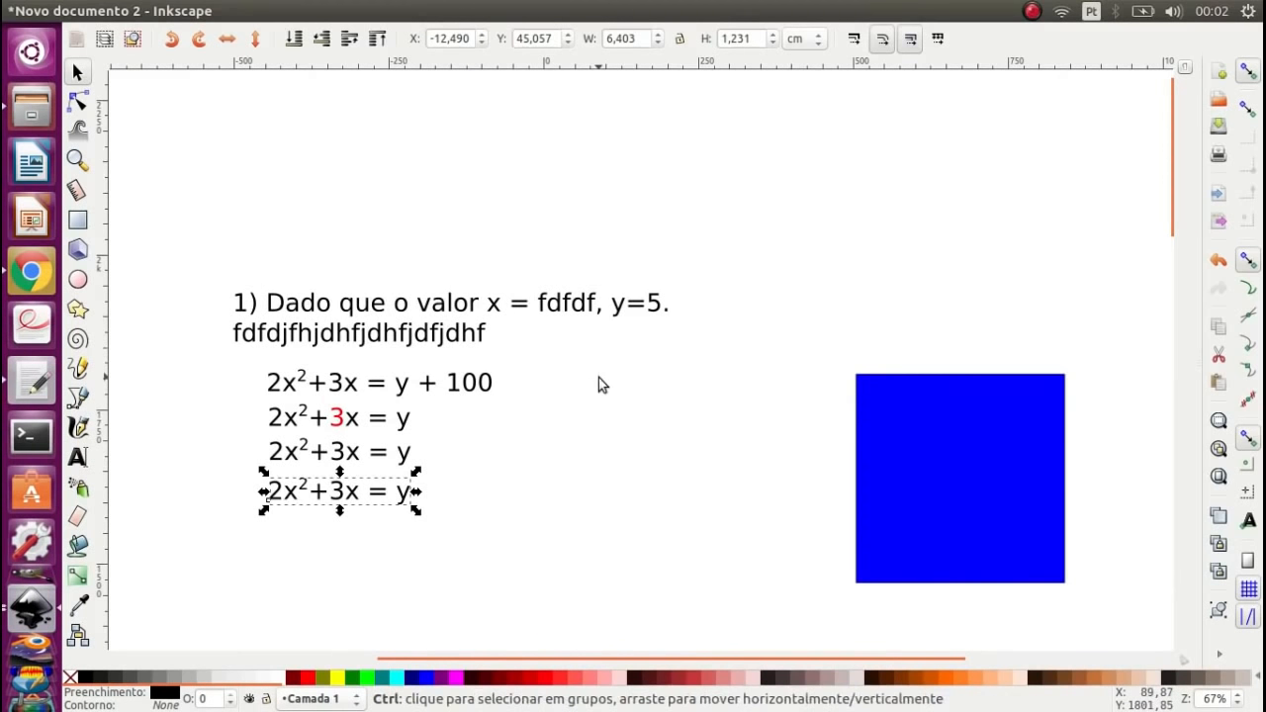
scroll(598, 378, "down", 1, "ctrl")
scroll(598, 378, "down", 4, "ctrl")
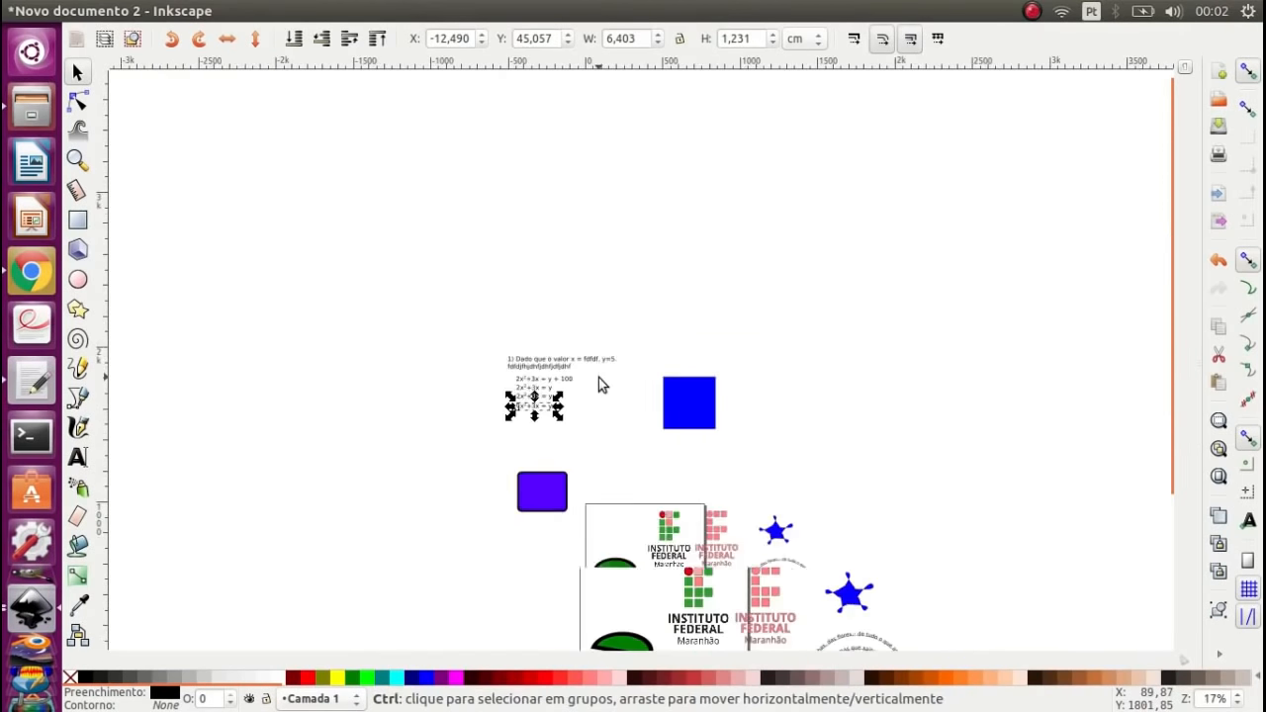
scroll(599, 378, "down", 1, "ctrl")
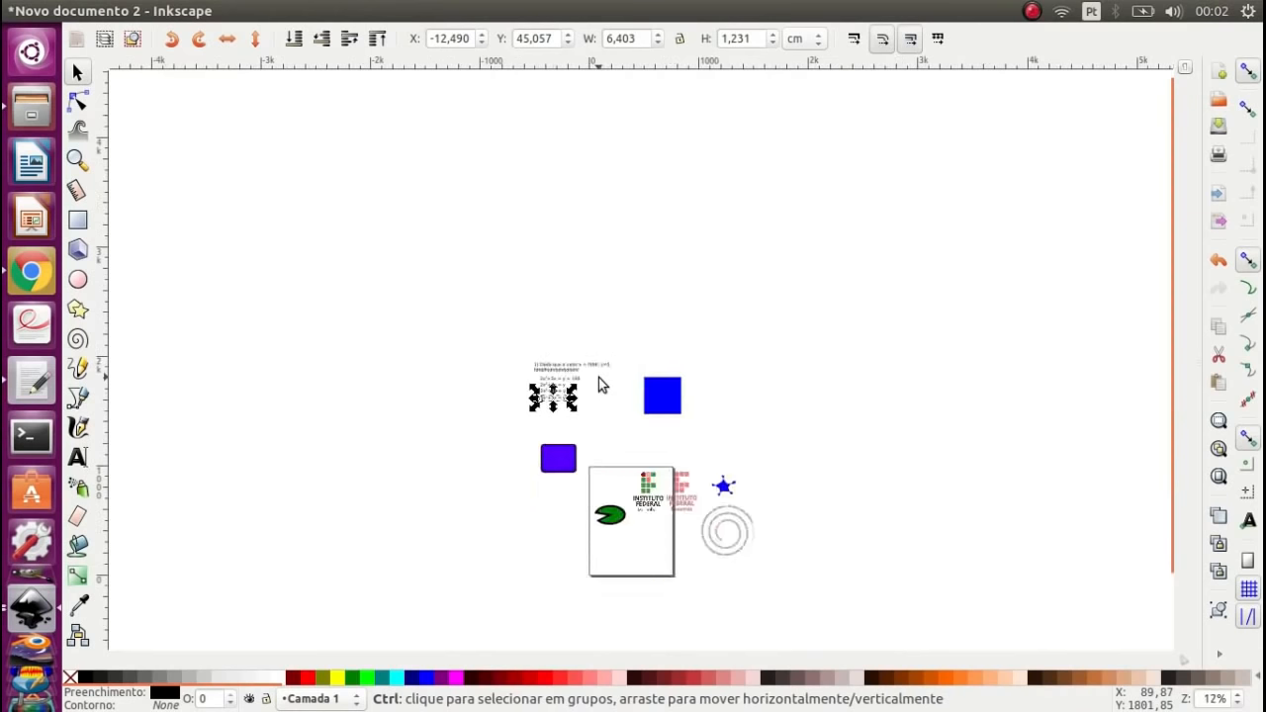
scroll(598, 377, "up", 2, "ctrl")
scroll(598, 377, "up", 4, "ctrl")
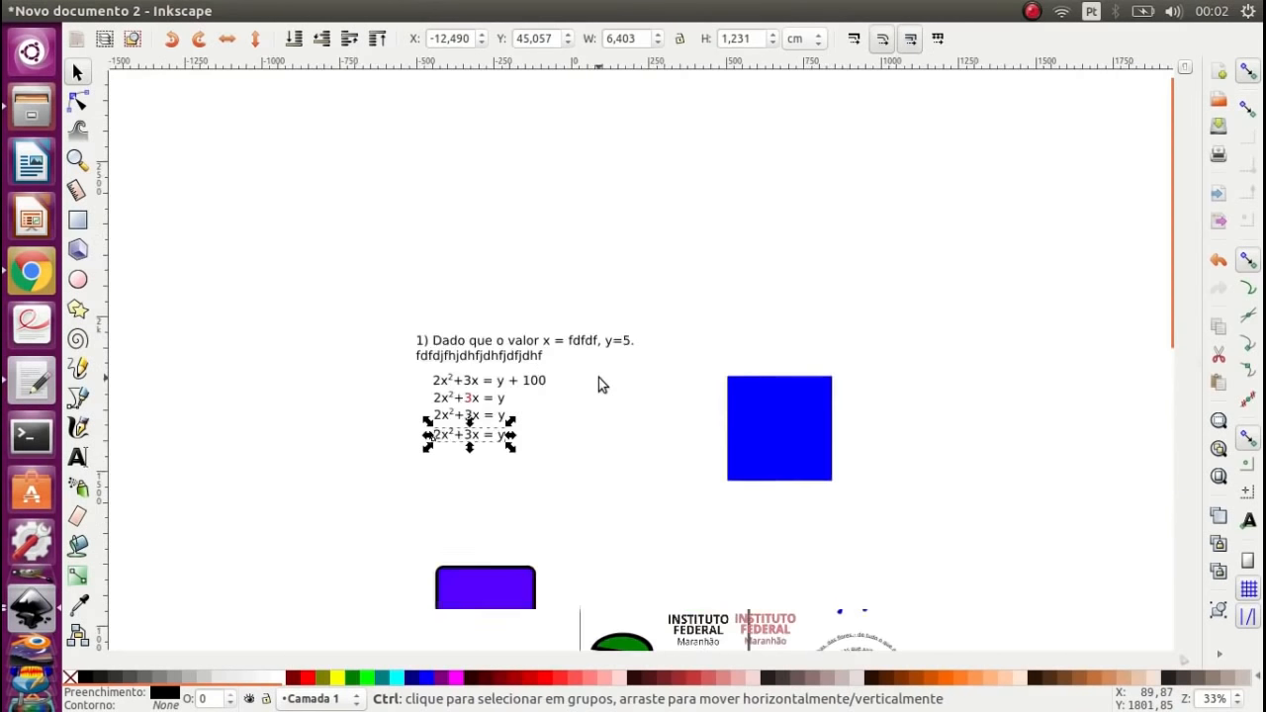
scroll(598, 377, "up", 1, "ctrl")
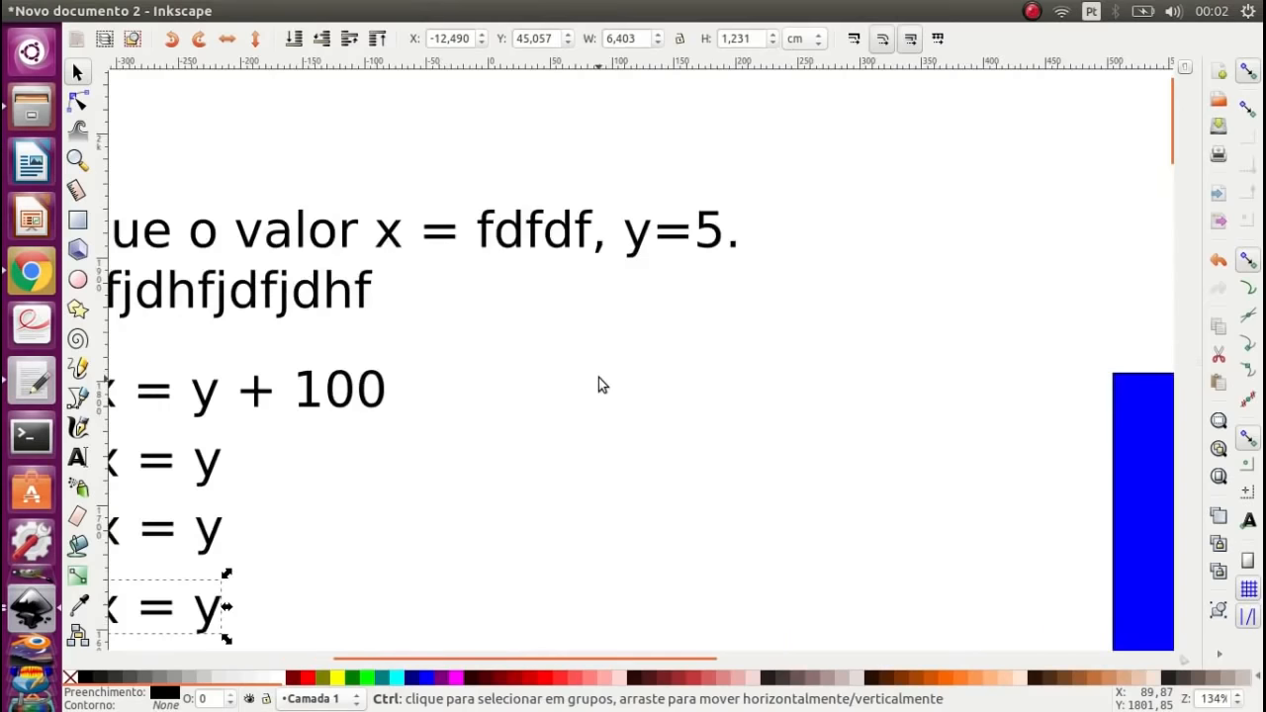
scroll(598, 378, "down", 5, "ctrl")
scroll(598, 378, "up", 4, "ctrl")
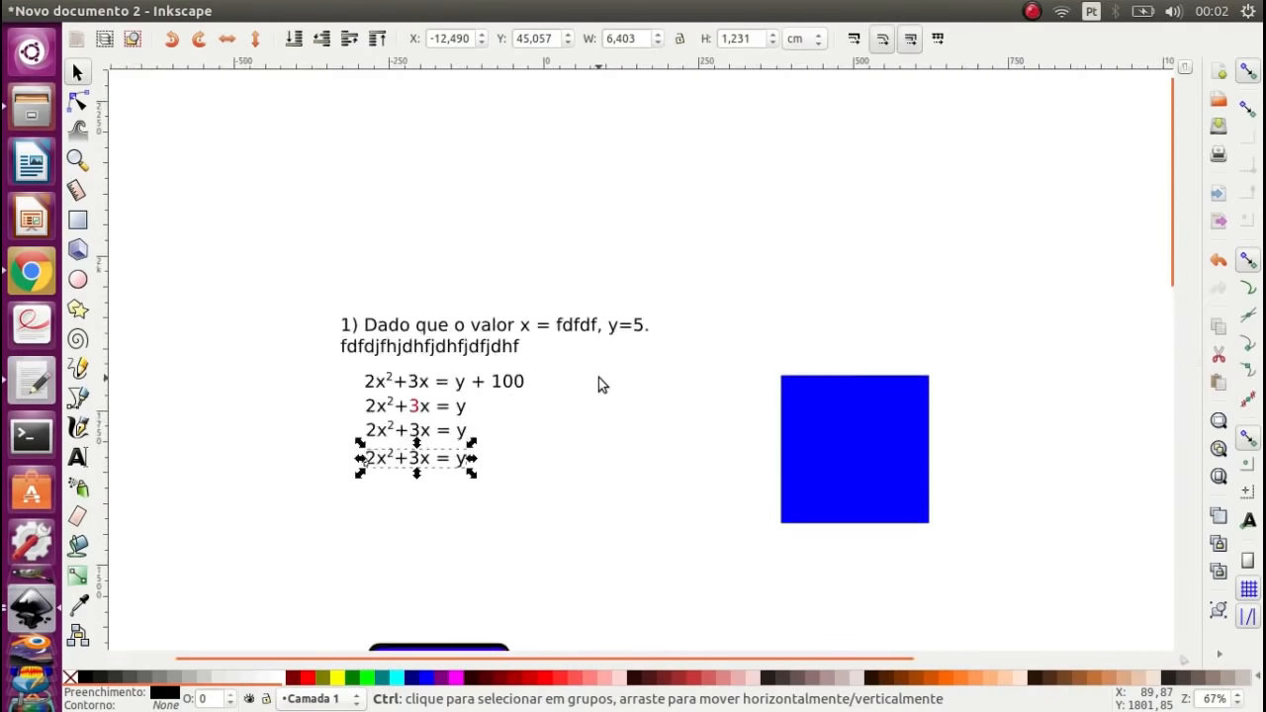
scroll(598, 377, "down", 6, "ctrl")
scroll(598, 377, "up", 3, "ctrl")
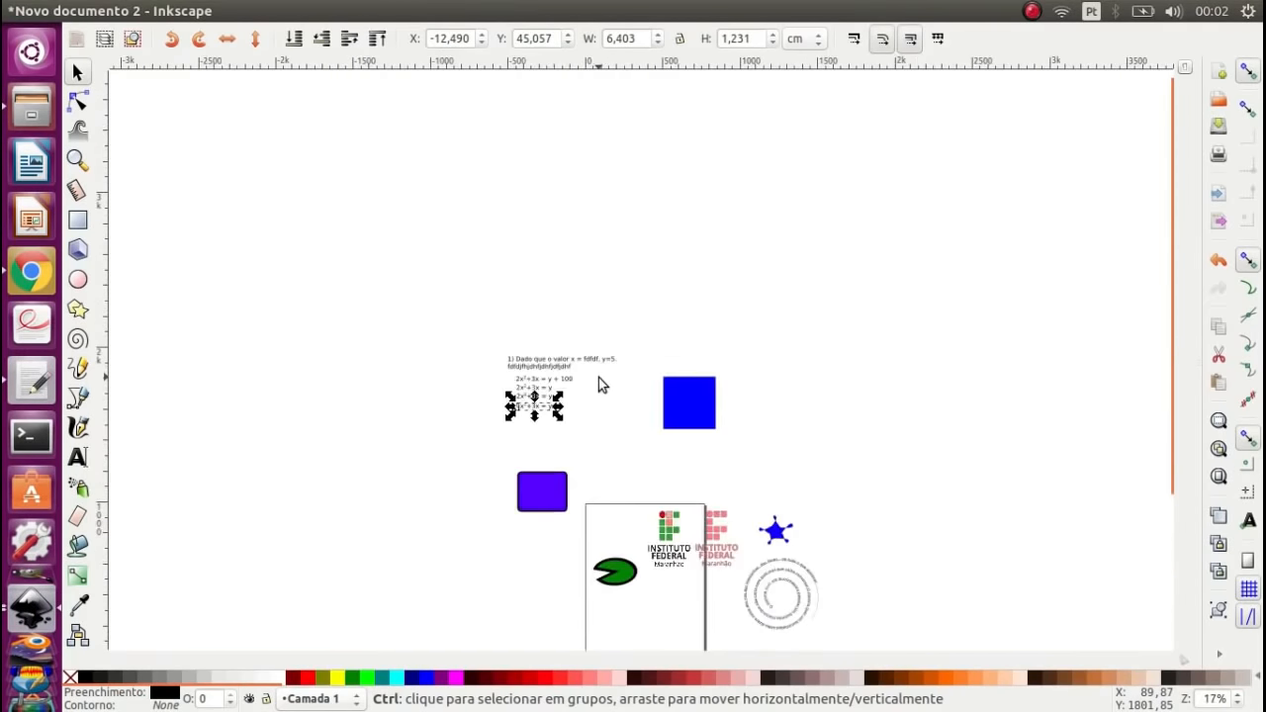
scroll(598, 378, "down", 3, "ctrl")
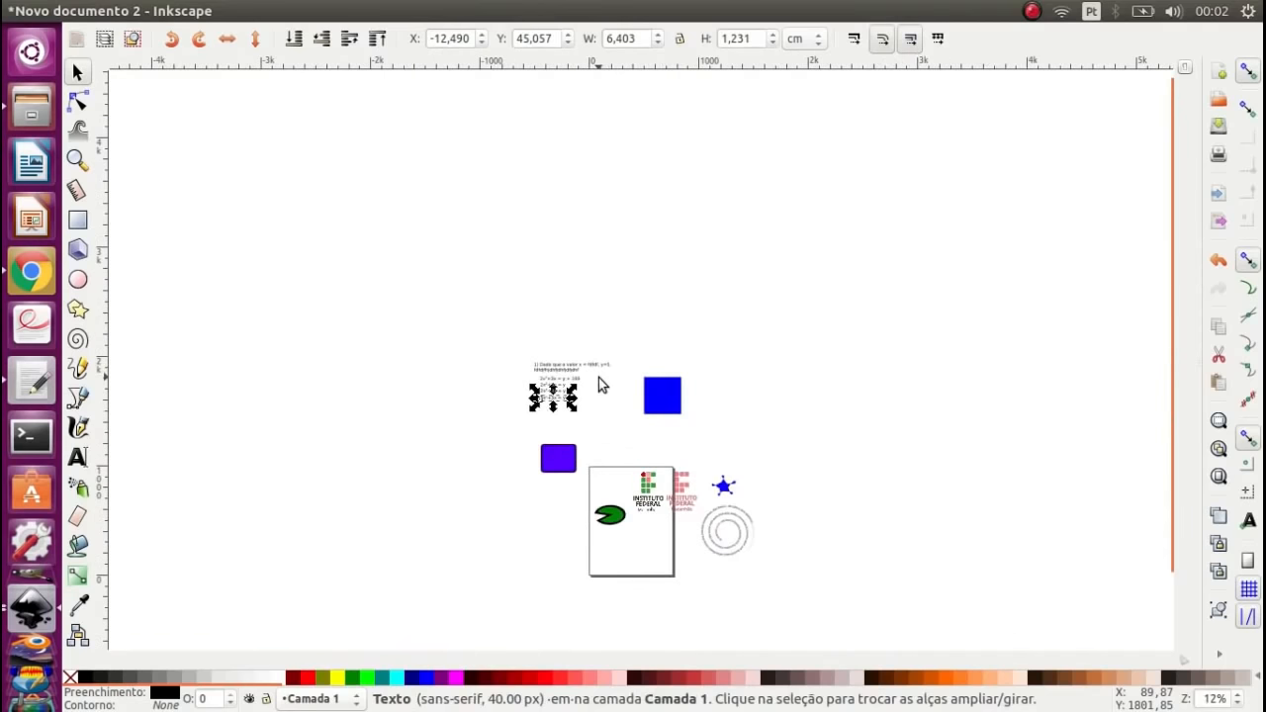
- Draw a large rectangle covering the lower part of the page below the logos
left_click(79, 161)
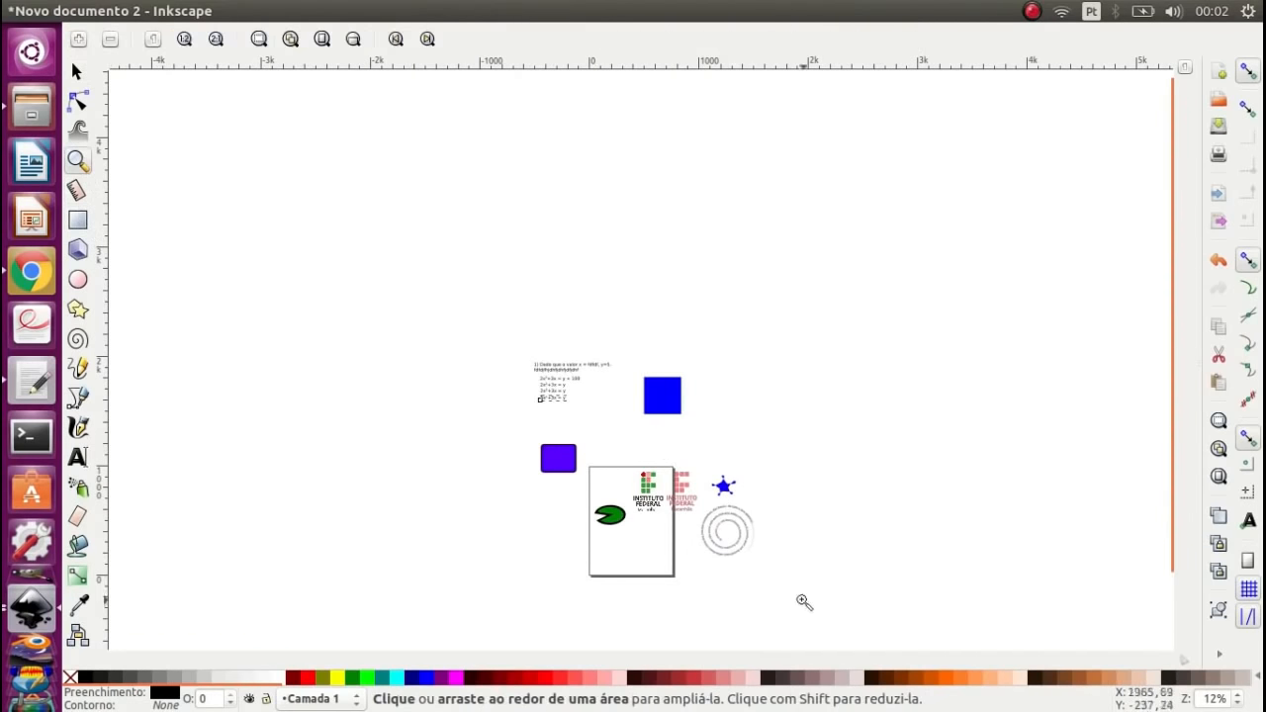
left_click_drag(575, 508, 695, 583)
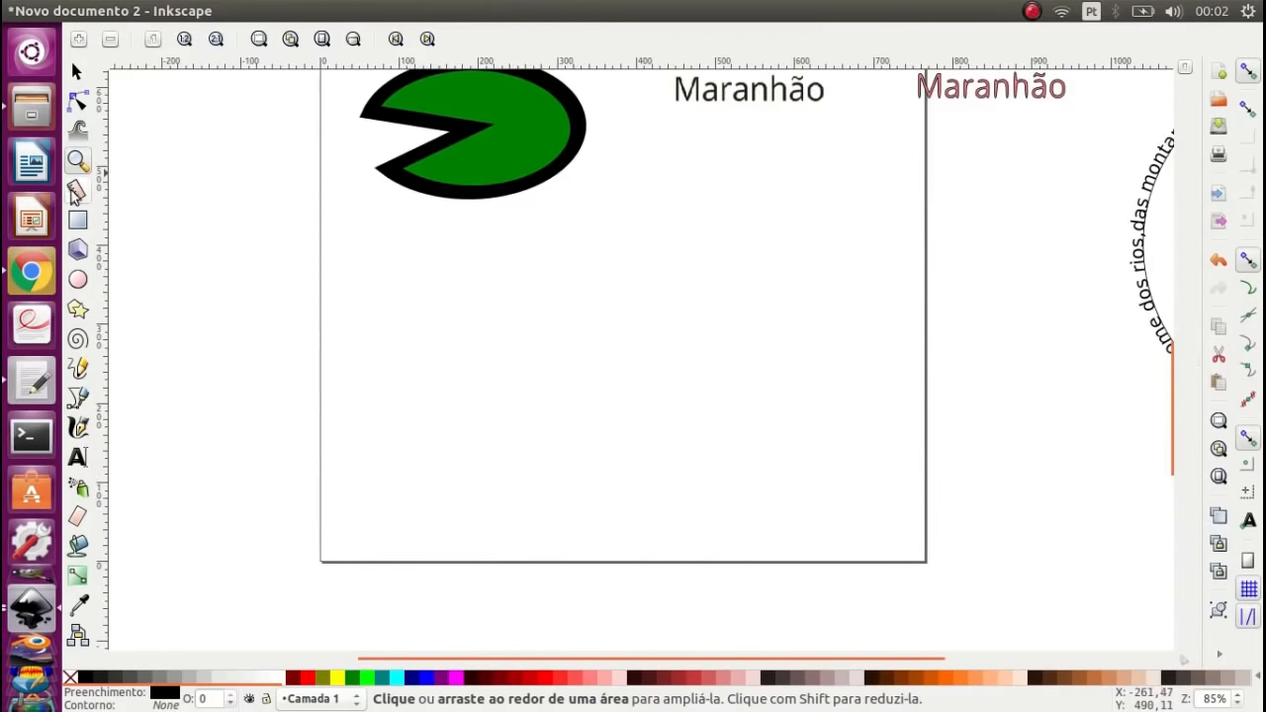
left_click(481, 418, "shift")
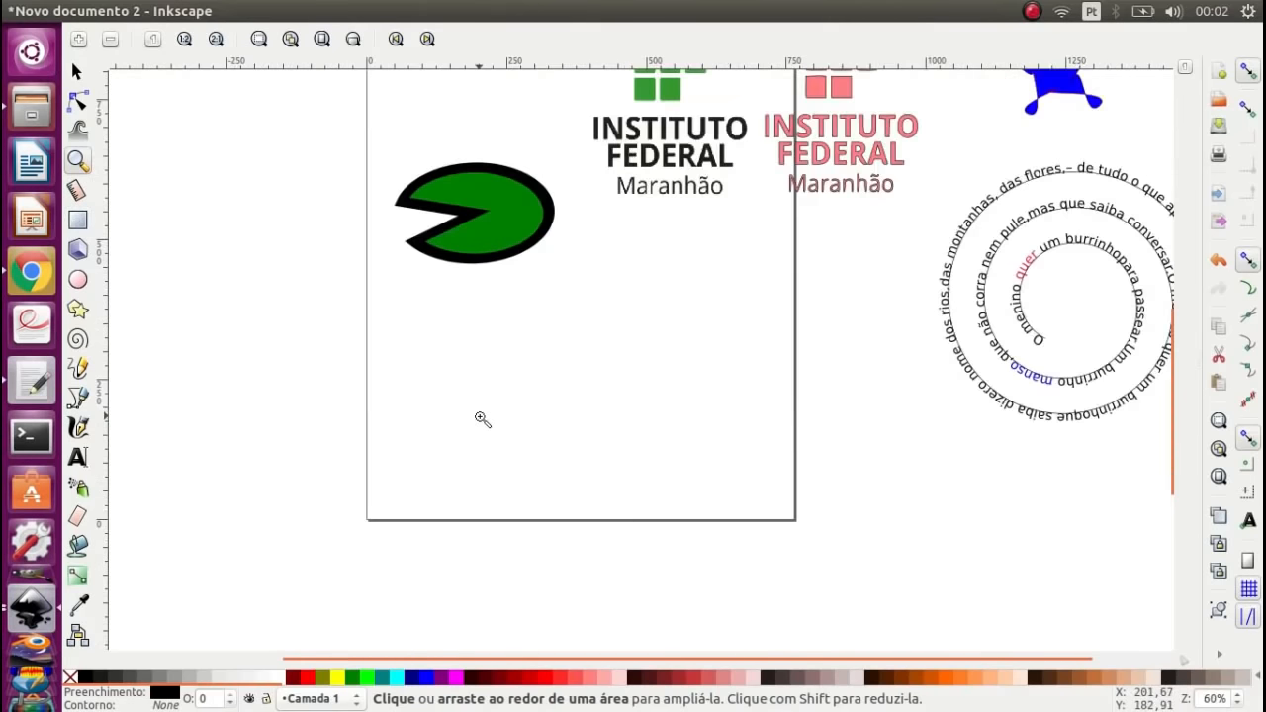
left_click(480, 419, "shift")
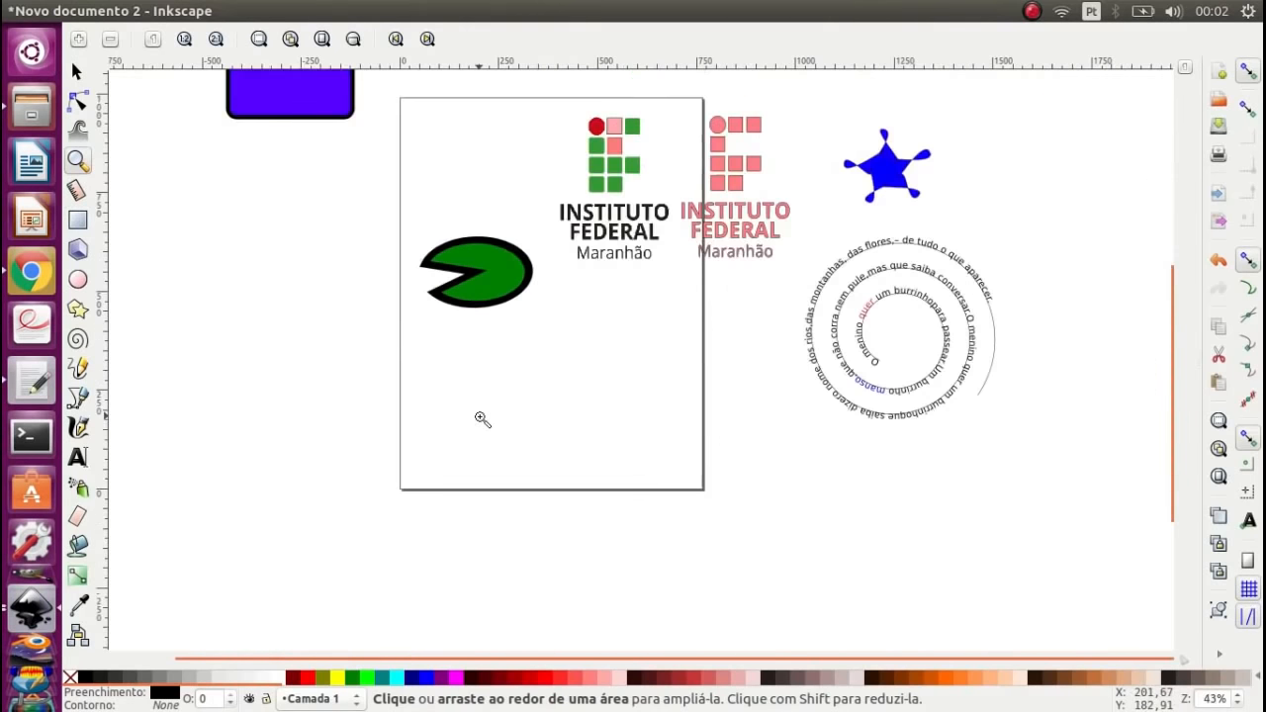
left_click(78, 220)
left_click_drag(194, 345, 735, 640)
scroll(511, 461, "down", 3)
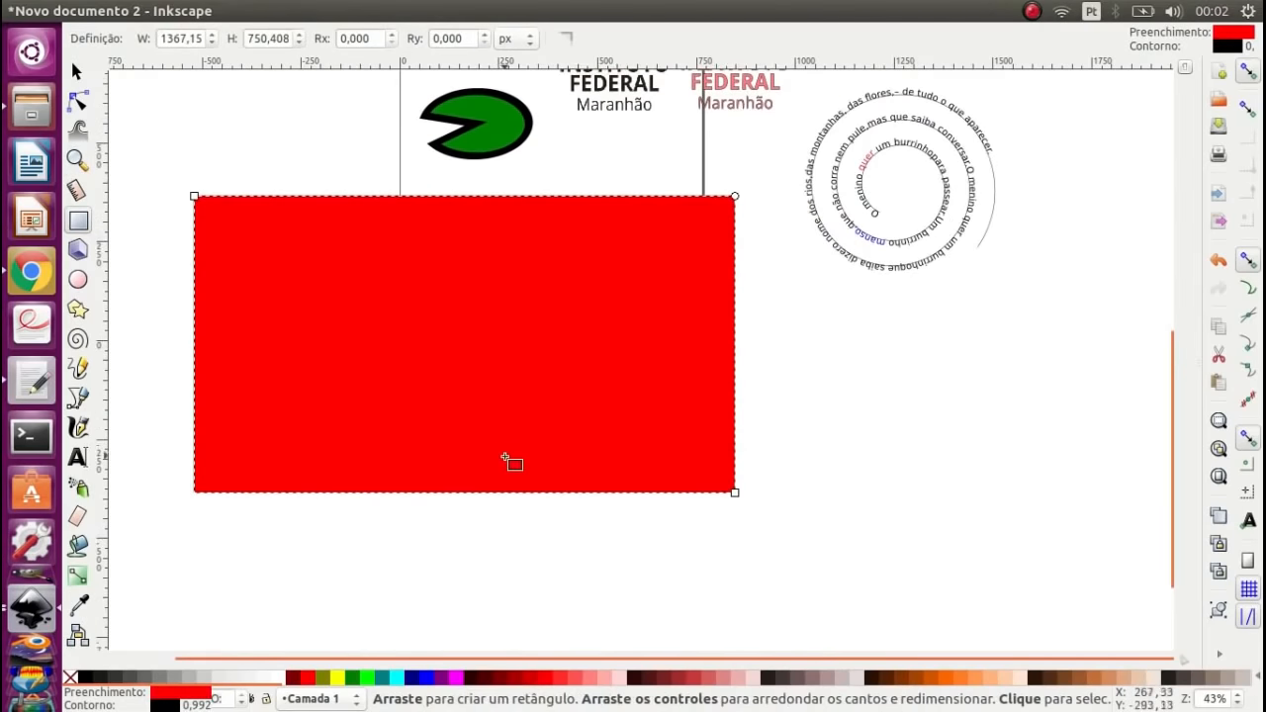
- Nudge the rectangle slightly and give it a 5% Gray fill
left_click(76, 72)
left_click_drag(430, 287, 438, 314)
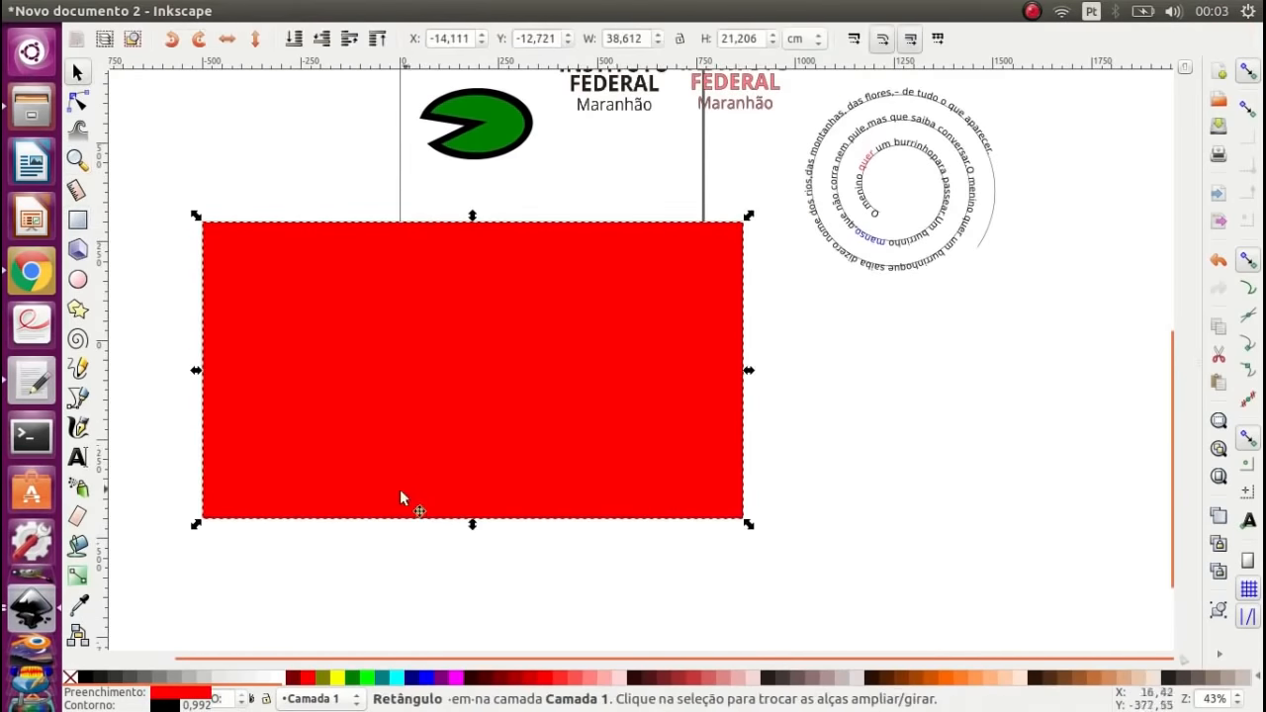
left_click(269, 678)
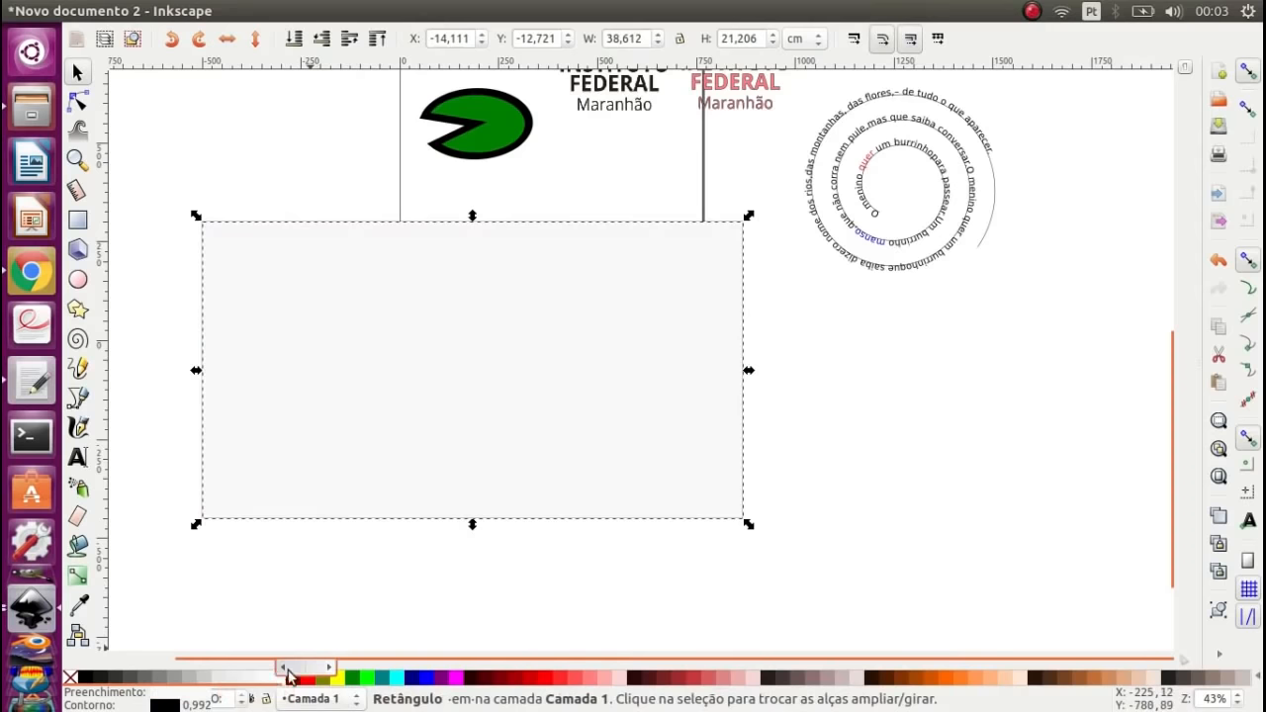
left_click(252, 679)
left_click(391, 581)
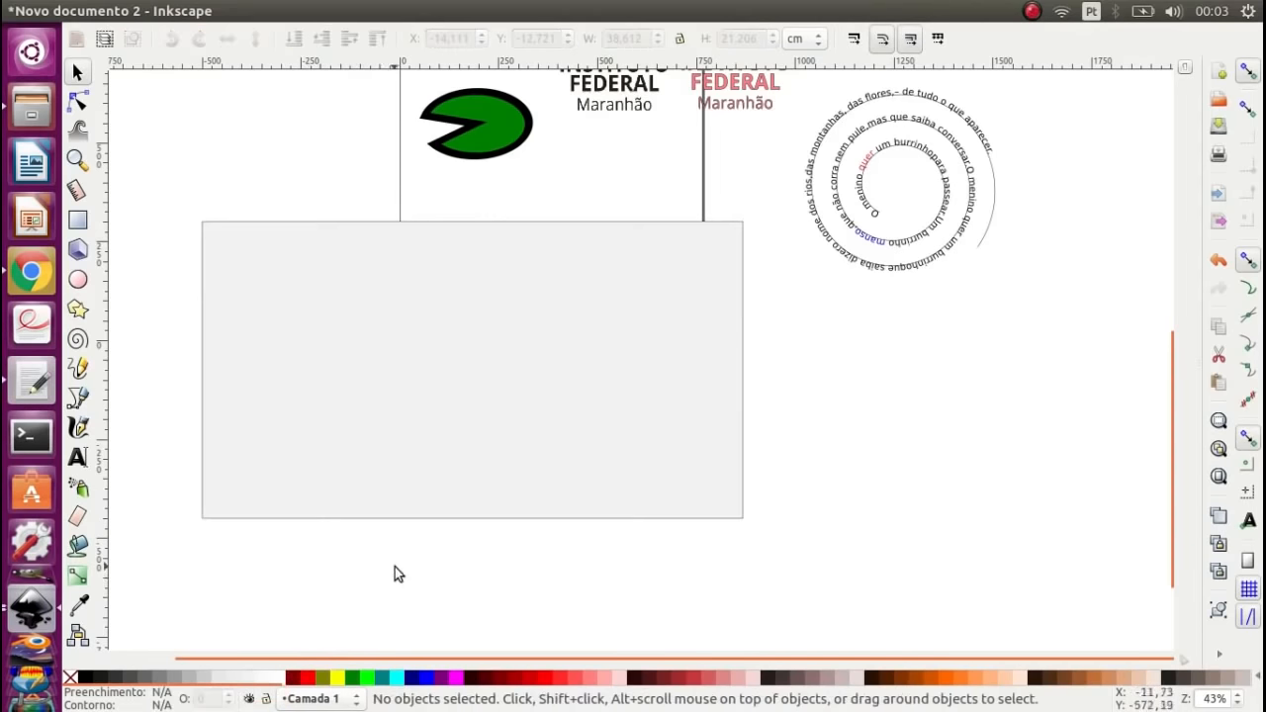
scroll(712, 149, "up", 3)
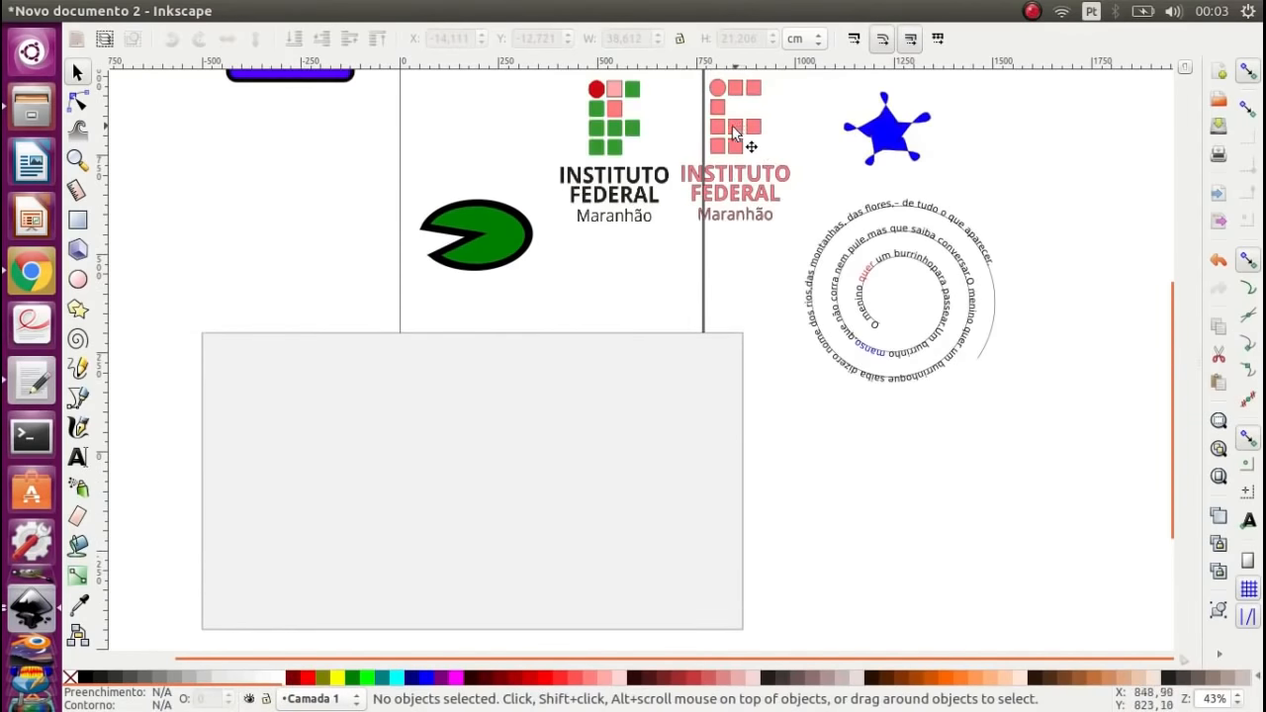
- Move the pink IF logo onto the grey rectangle and raise it above it
left_click_drag(725, 149, 486, 358)
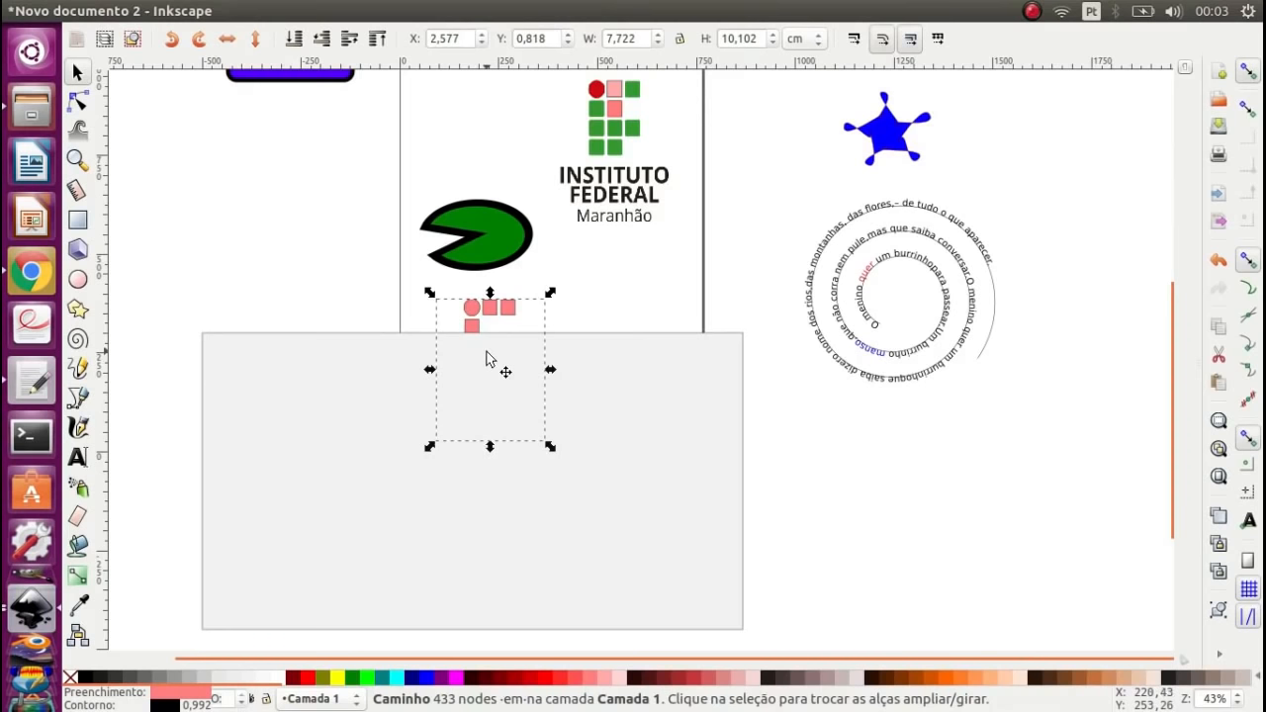
mouse_move(491, 321)
left_mouse_down()
mouse_move(755, 435)
mouse_move(729, 514)
mouse_move(271, 511)
mouse_move(210, 435)
mouse_move(242, 321)
mouse_move(510, 309)
left_mouse_up()
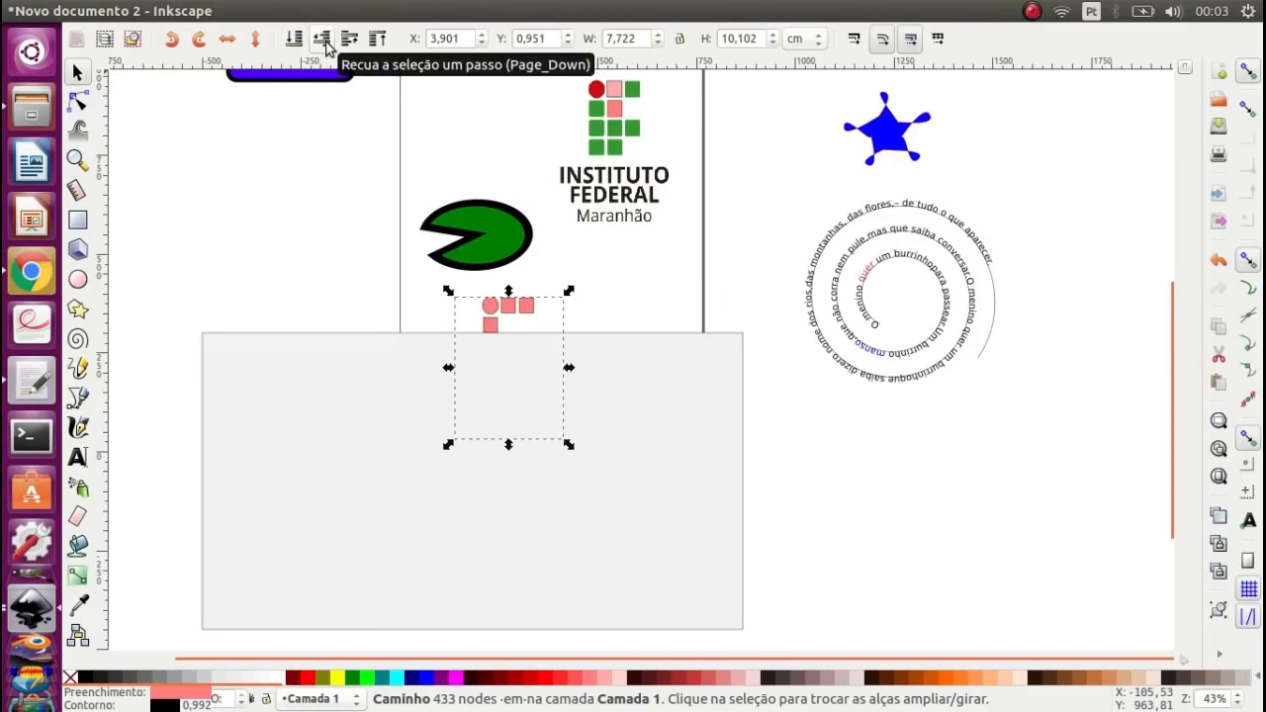
left_click(377, 41)
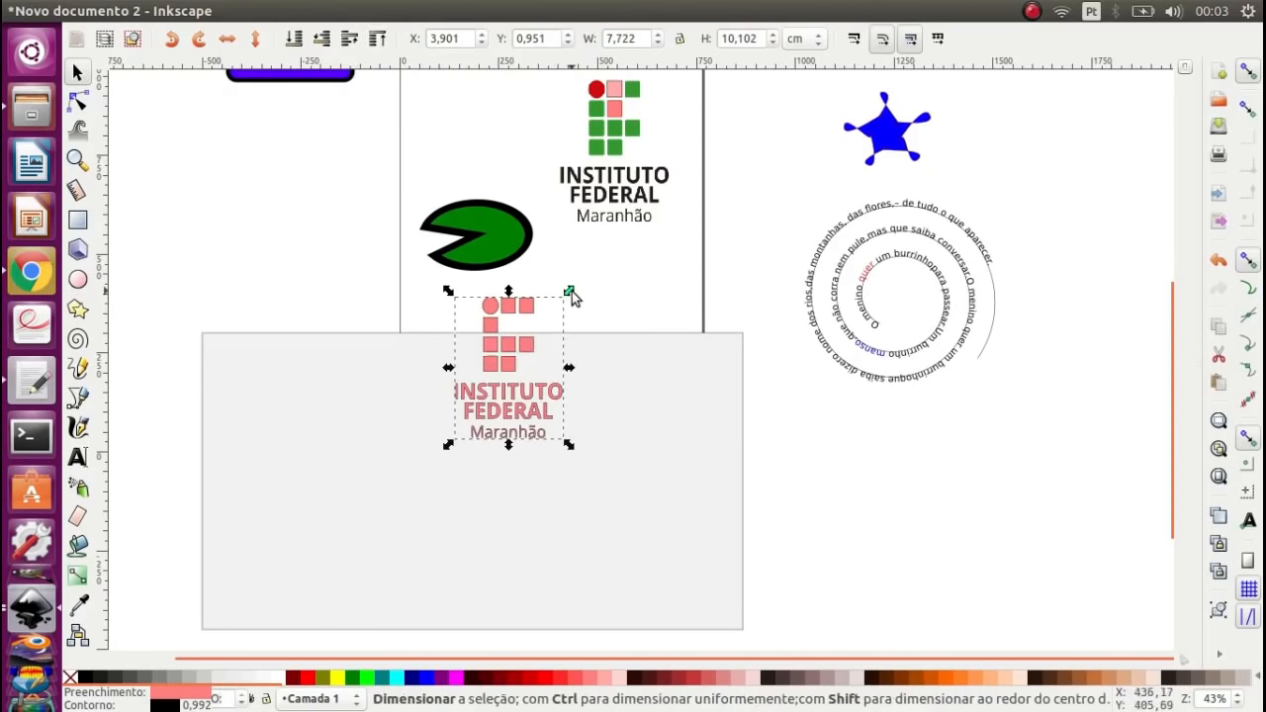
- Shrink the pink logo to about 3.372 × 4.410 cm and place it at the top centre
left_click_drag(570, 291, 318, 271)
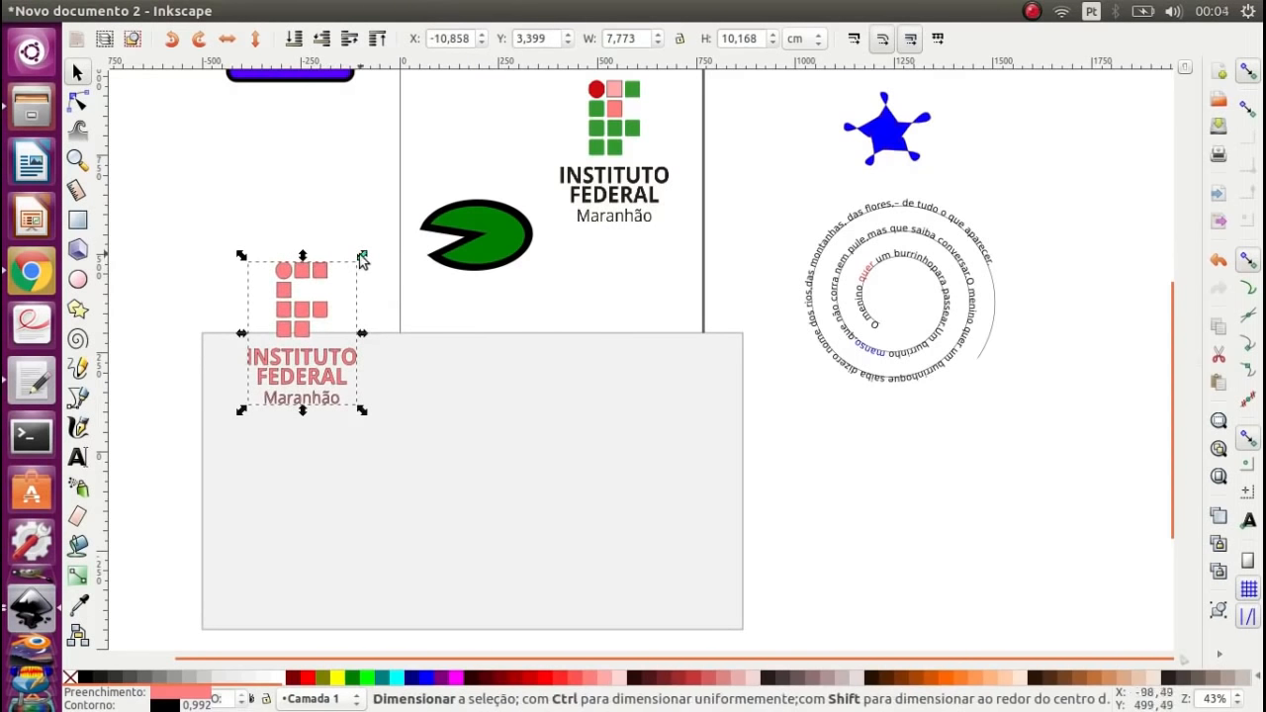
mouse_move(364, 259)
left_mouse_down()
mouse_move(334, 340)
mouse_move(359, 279)
left_mouse_up()
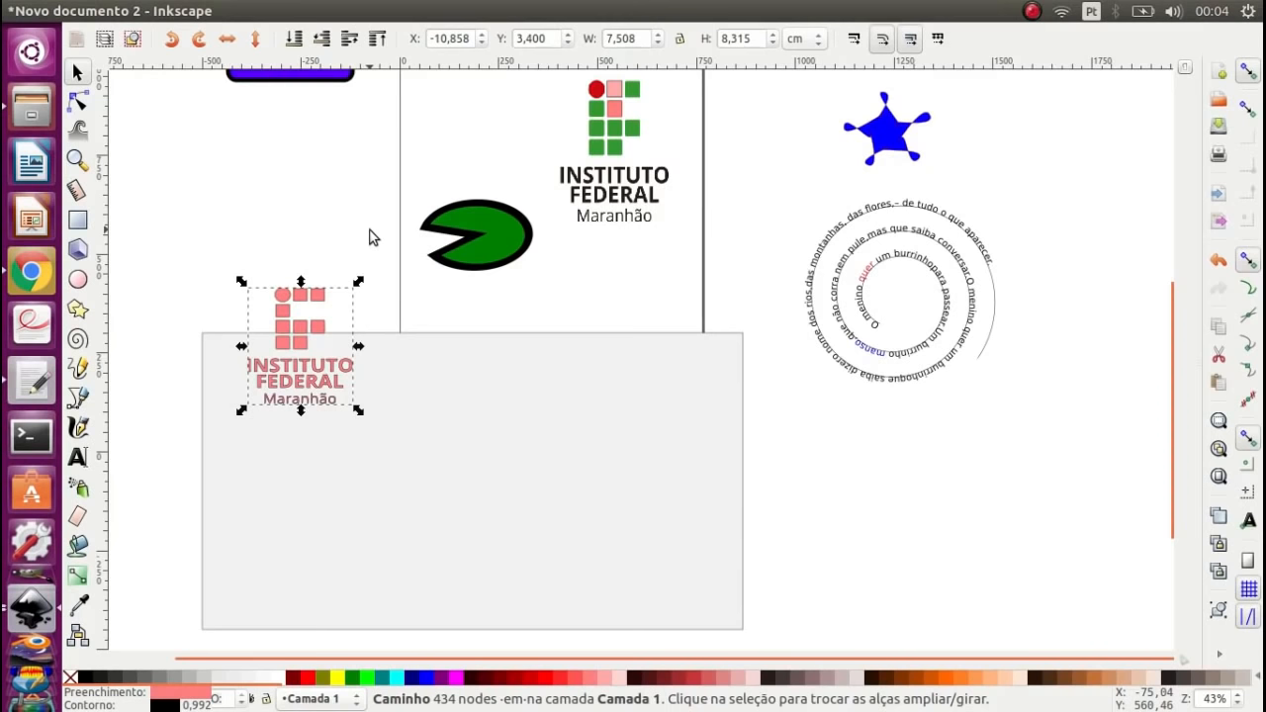
key("ctrl+z")
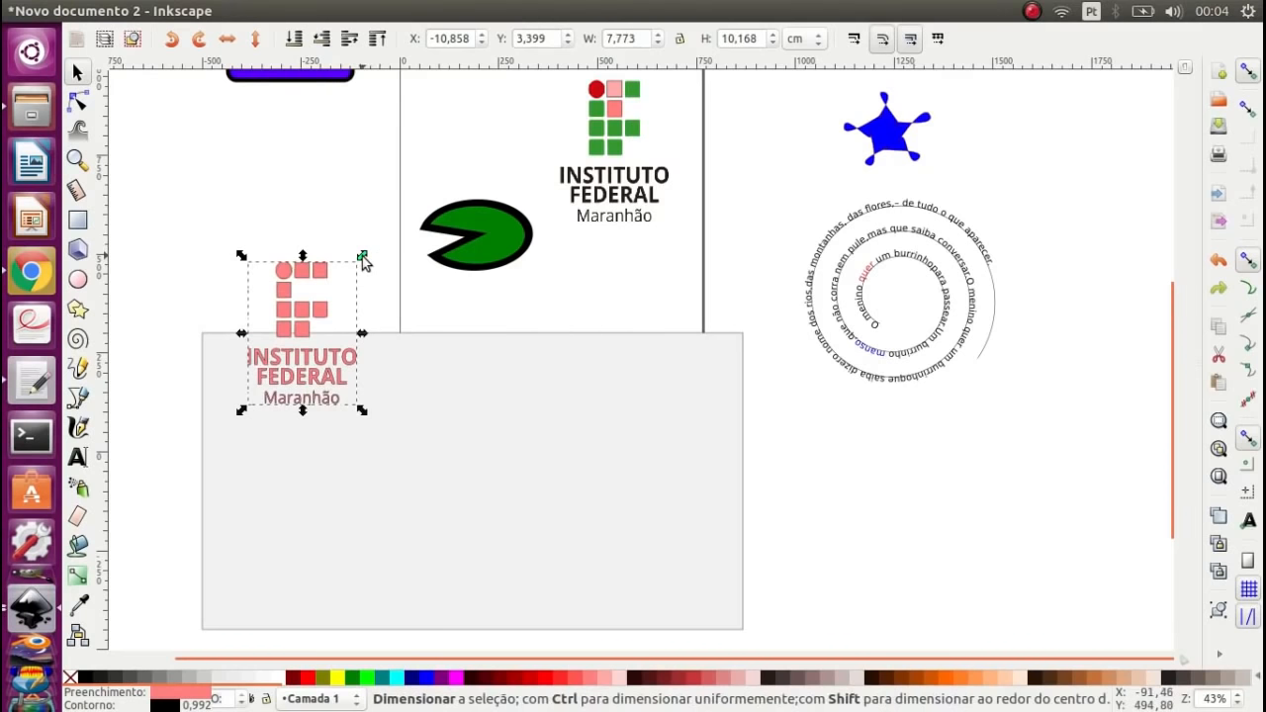
left_click_drag(363, 258, 404, 225)
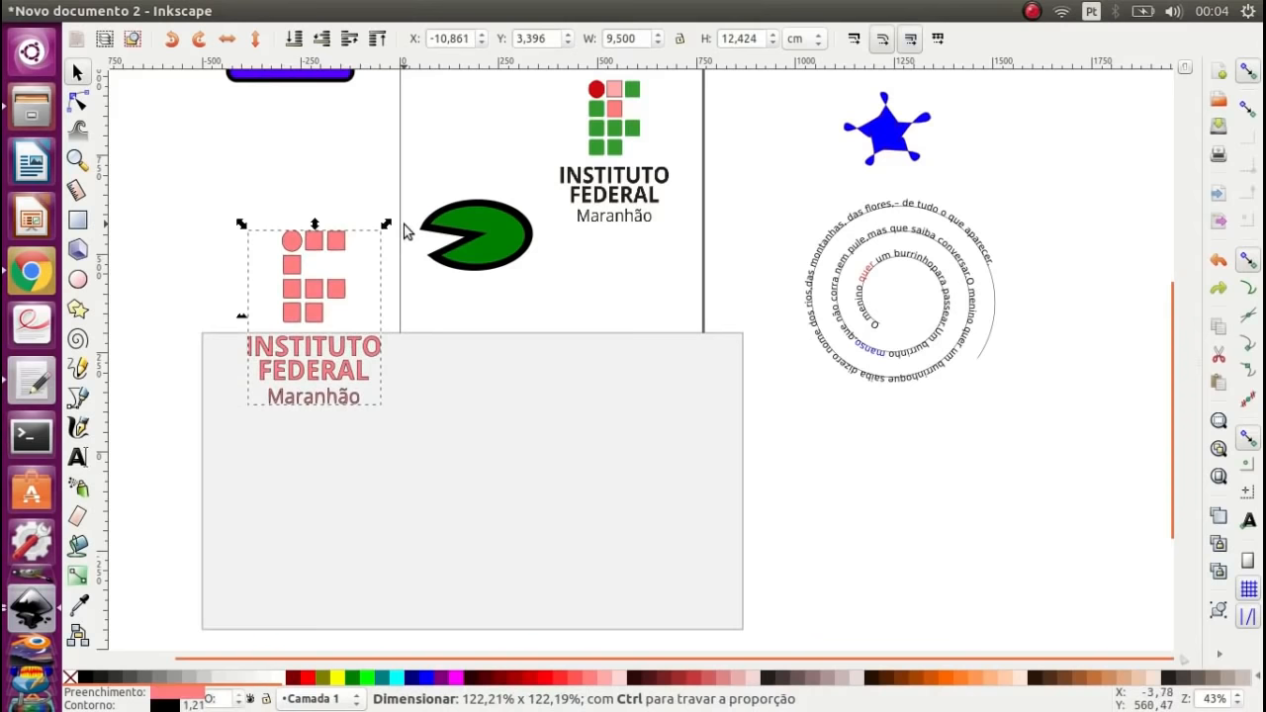
left_click(336, 208)
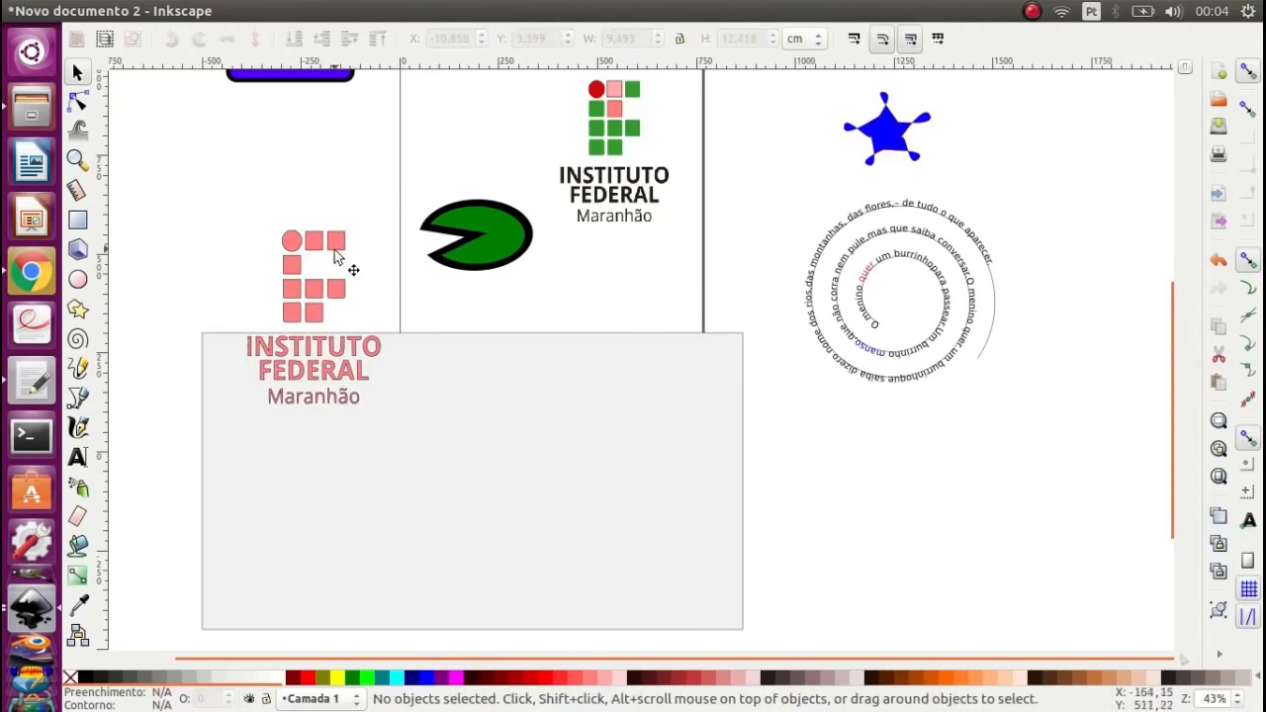
left_click(331, 243)
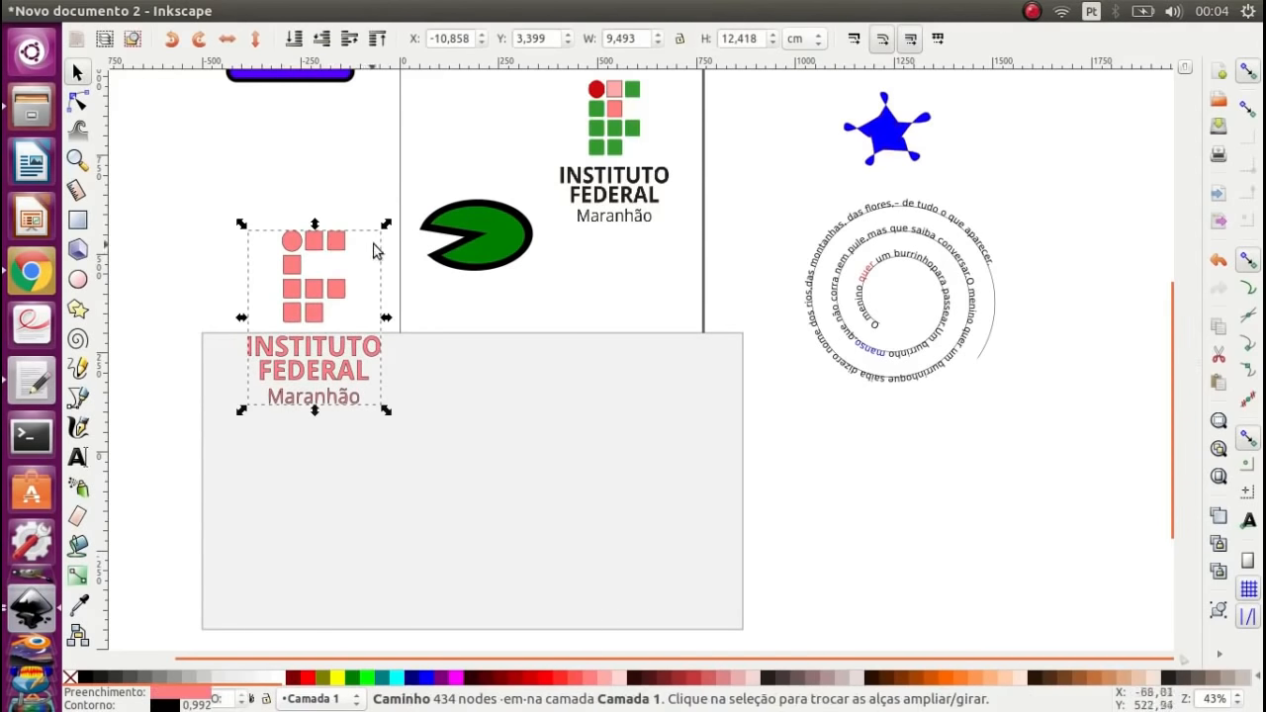
left_click_drag(387, 226, 354, 288)
key("ctrl+z")
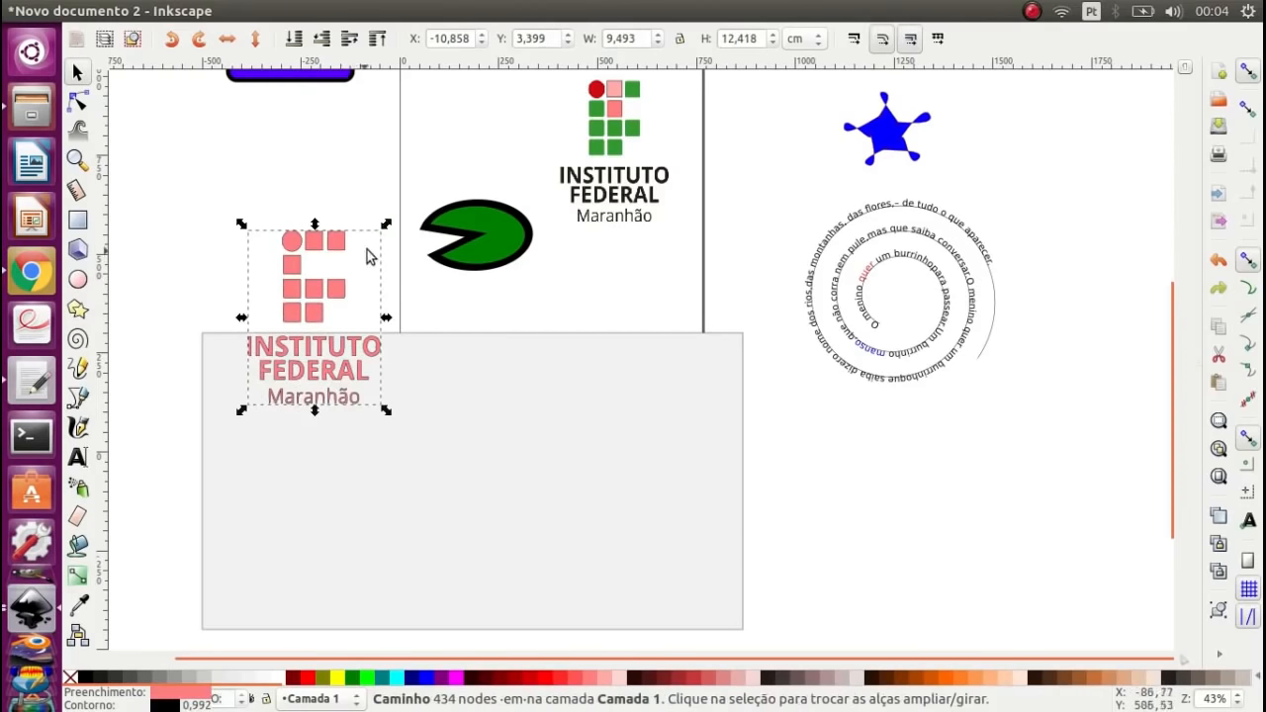
left_click_drag(386, 222, 465, 376)
left_click(271, 362)
left_click(395, 308)
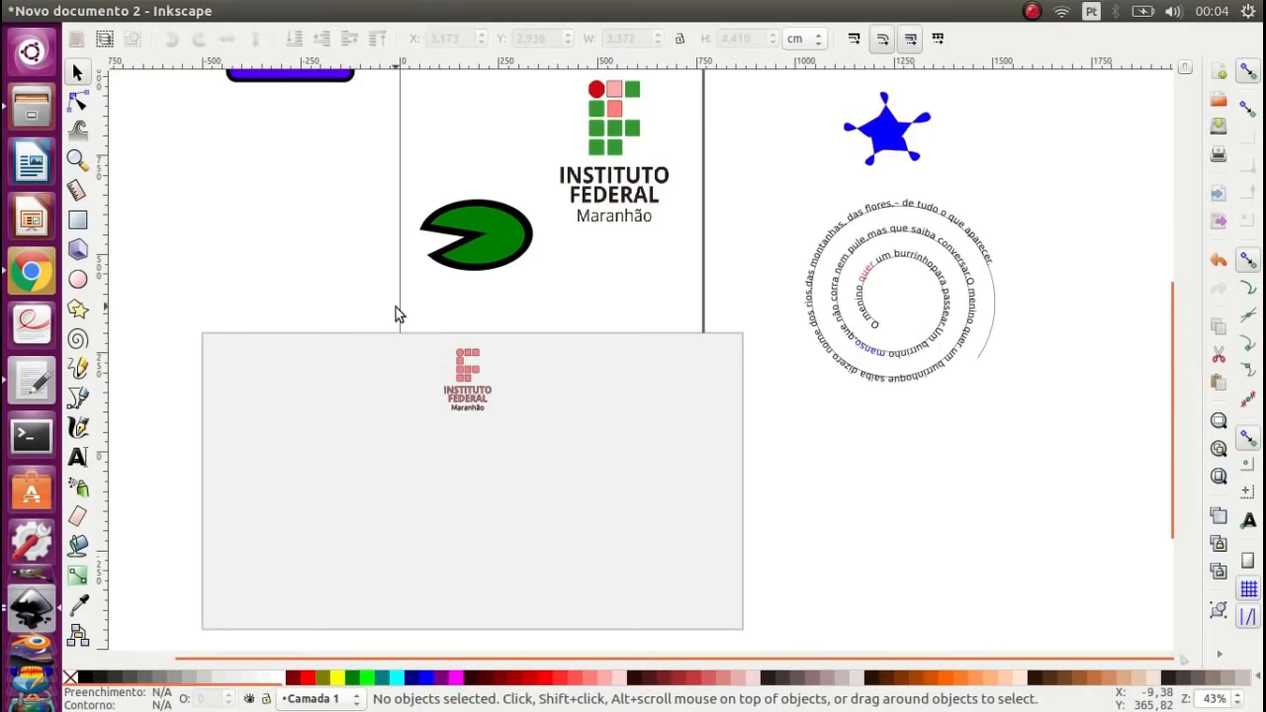
- Type a two-line sentence certifying the student completed the 'Matemática Básica para o ENEM' course
left_click(78, 457)
left_click(245, 479)
type("Ce")
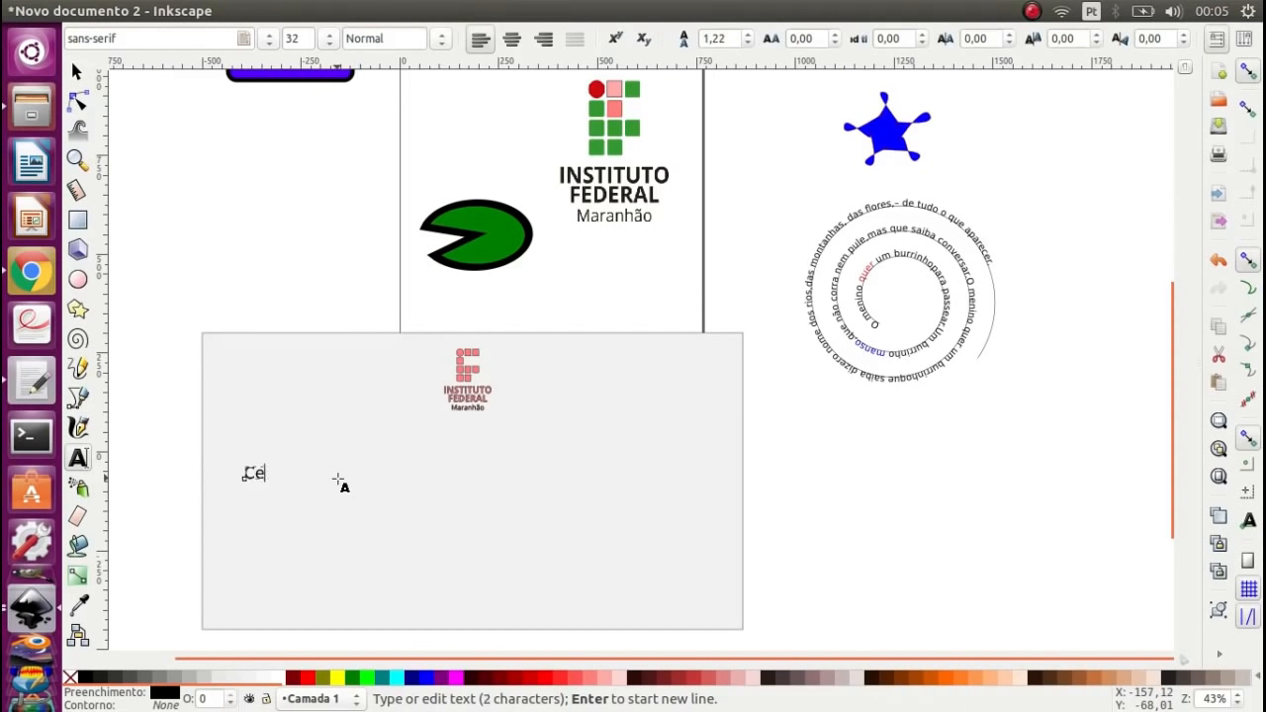
type("drfico que o aluno")
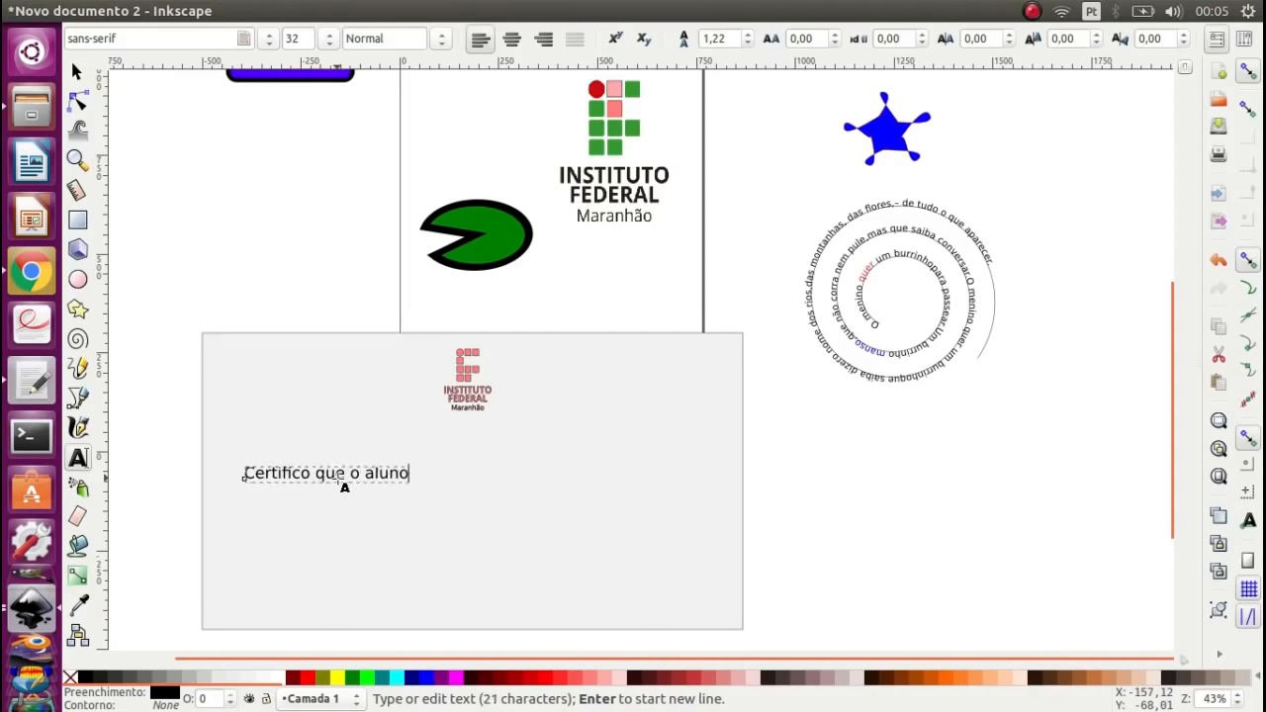
type(" João Pereira da")
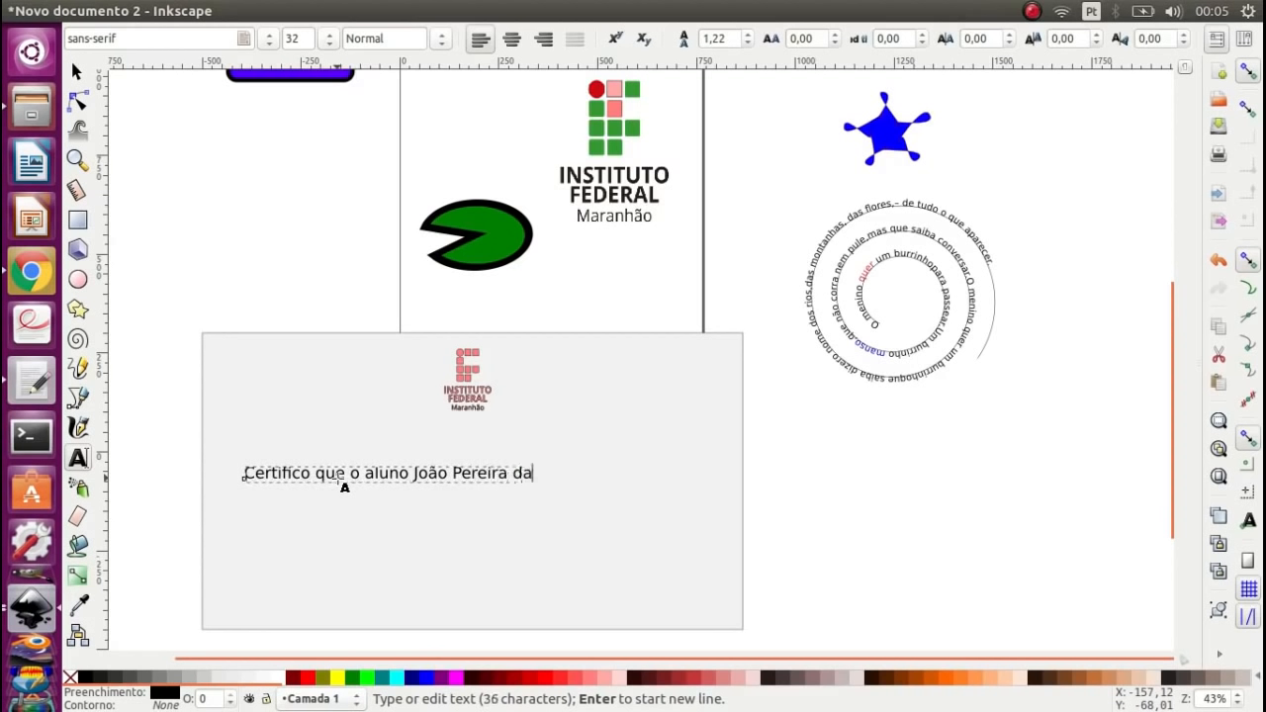
type(" Silva concl")
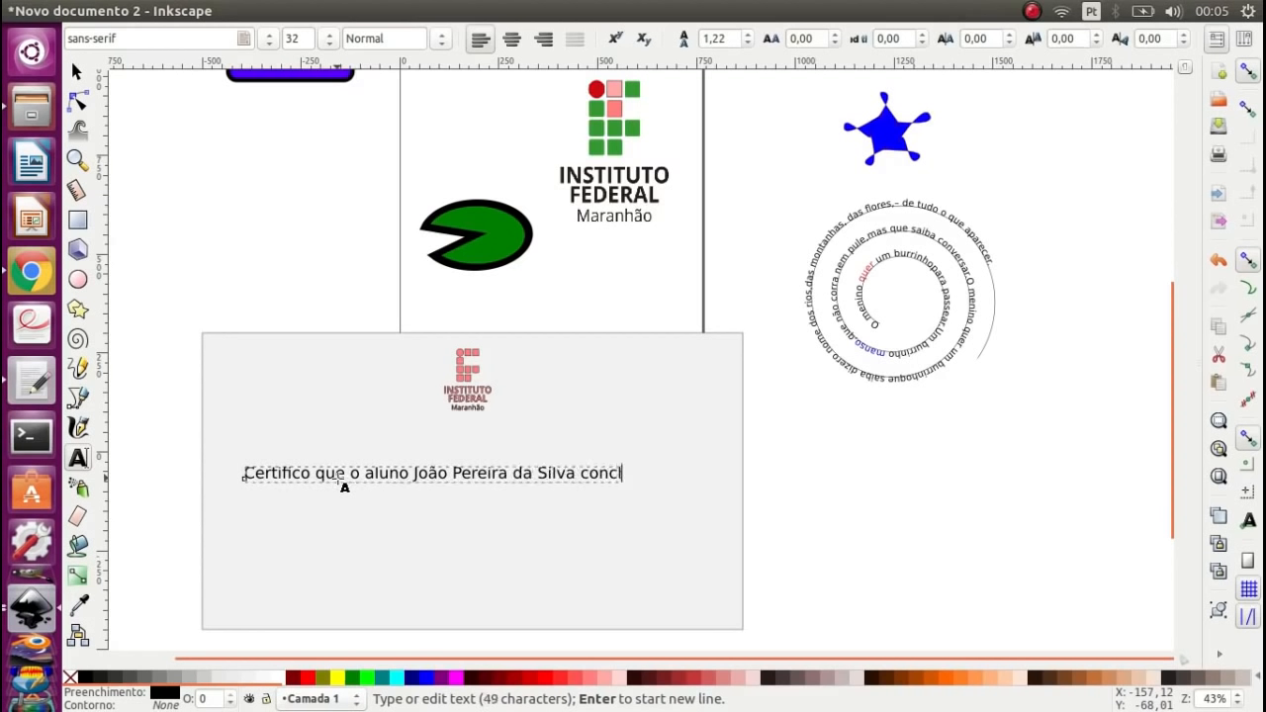
type("uiu com ")
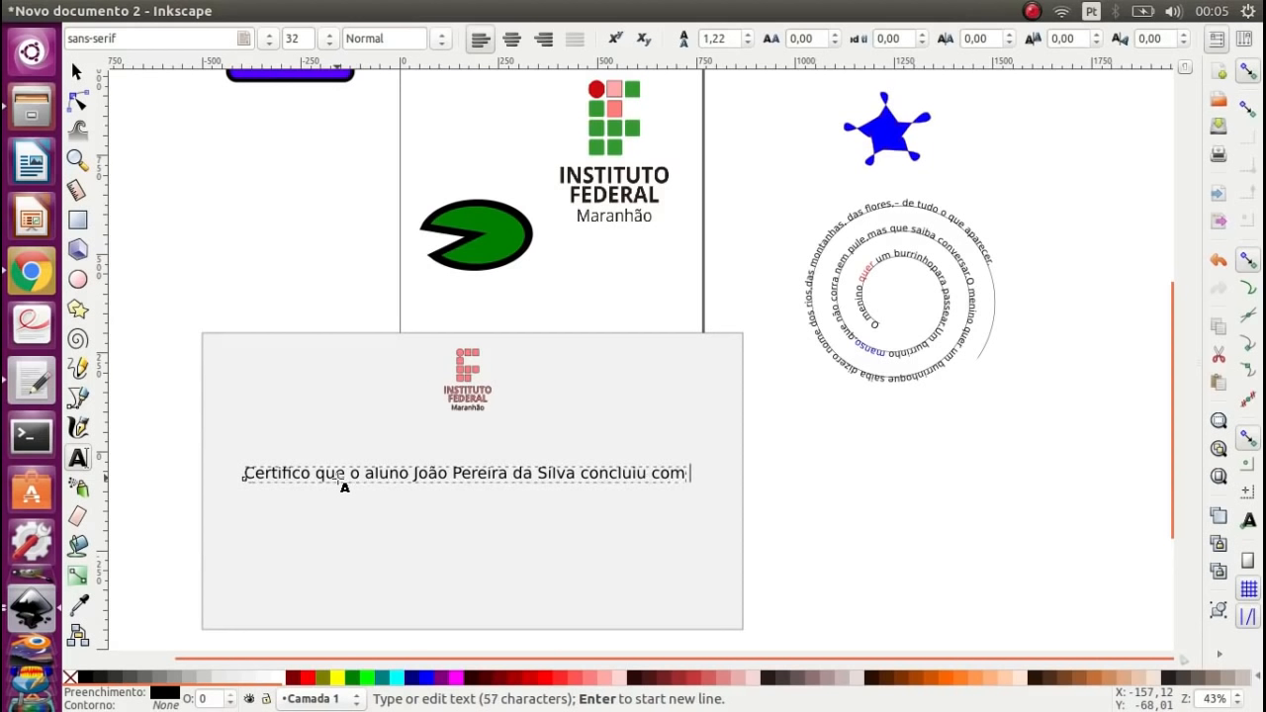
type(" êxito o cu")
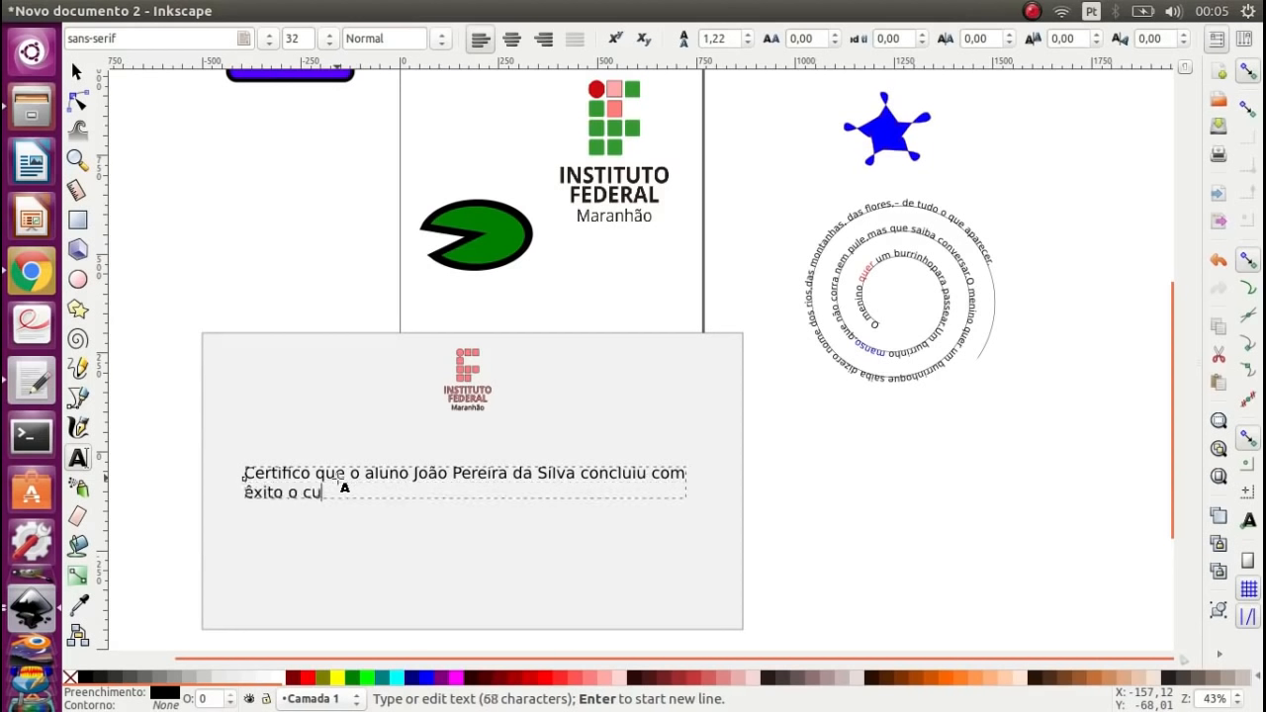
type("rso de Matemática B")
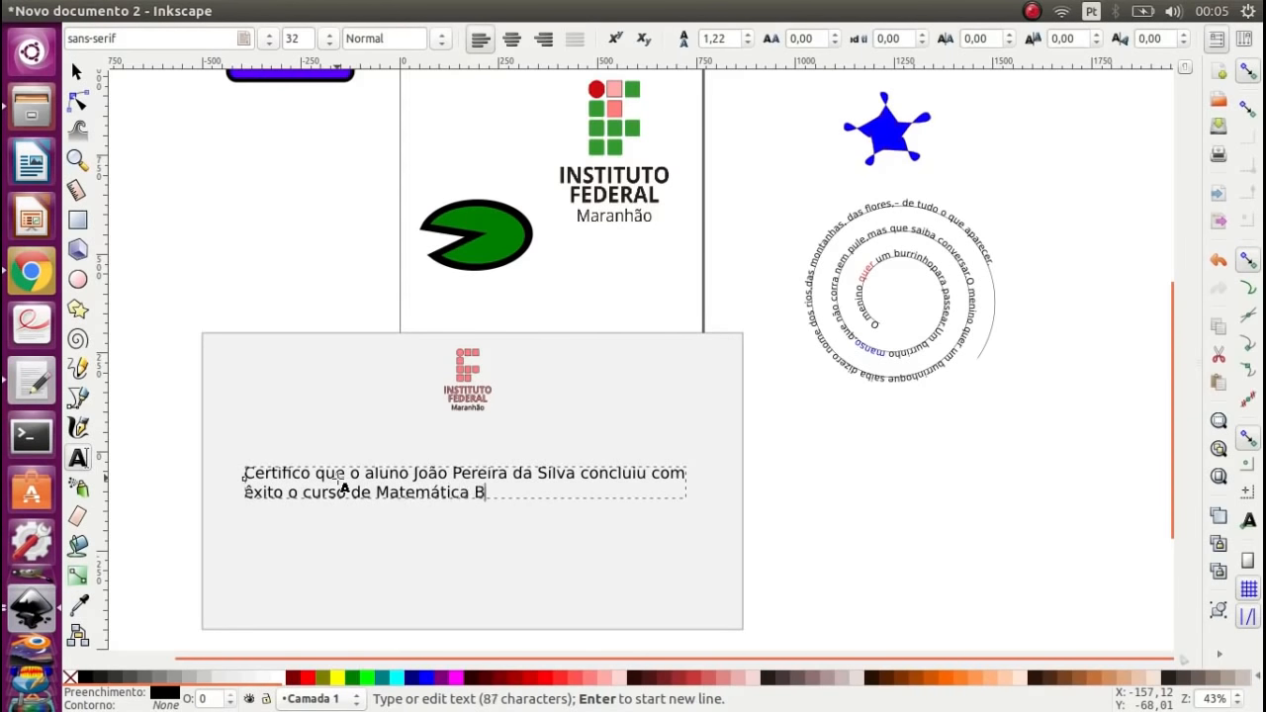
type("o ENEM.")
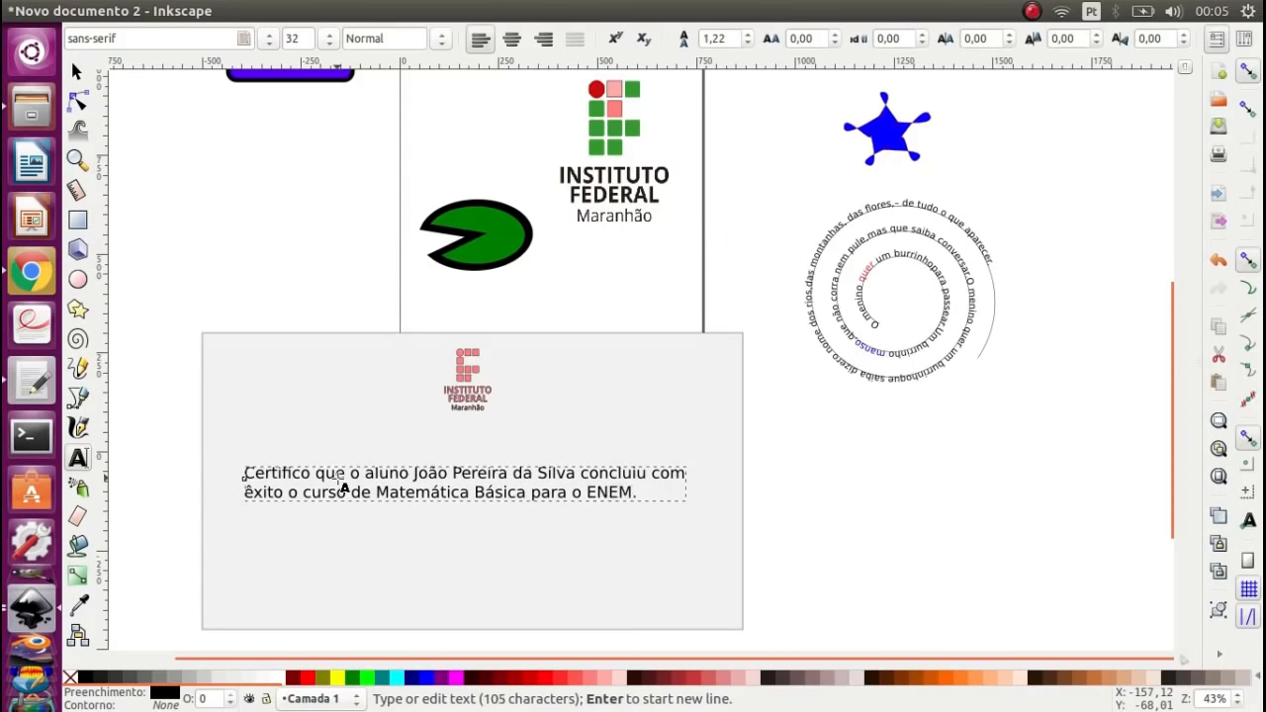
left_click(78, 74)
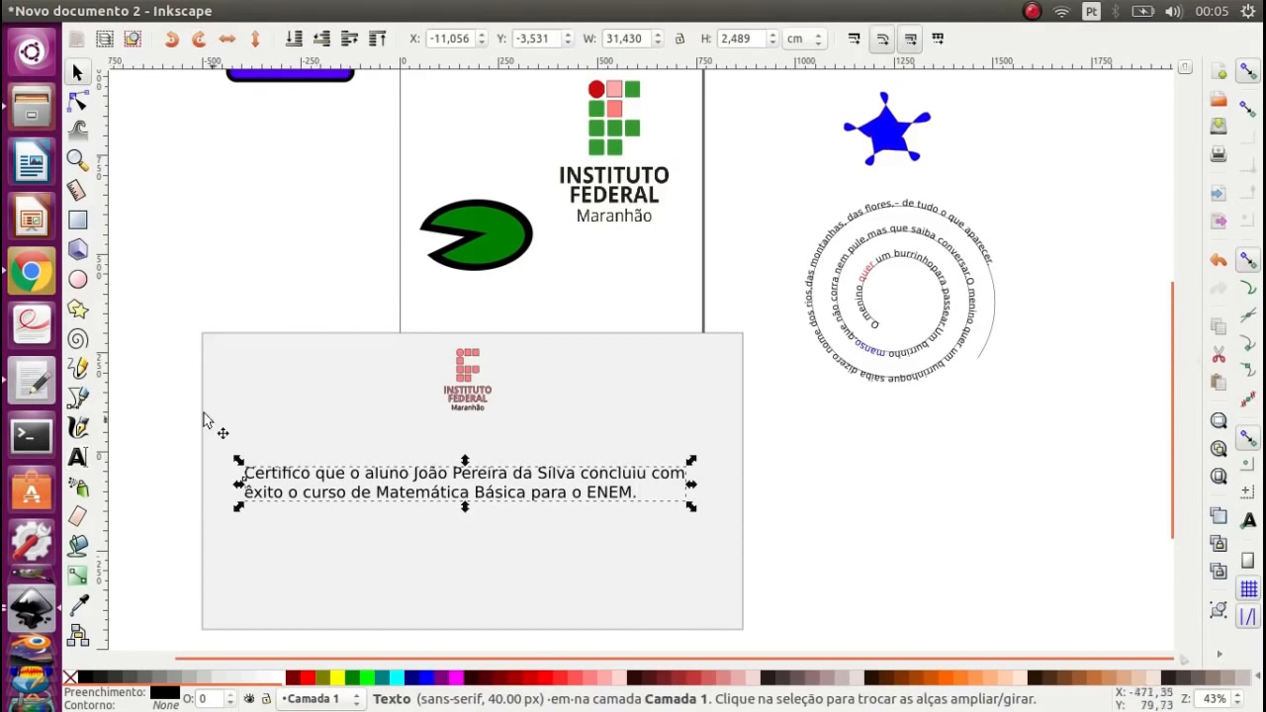
- Draw a straight horizontal signature line on the left below the certificate sentence
left_click(79, 397)
left_click(249, 574)
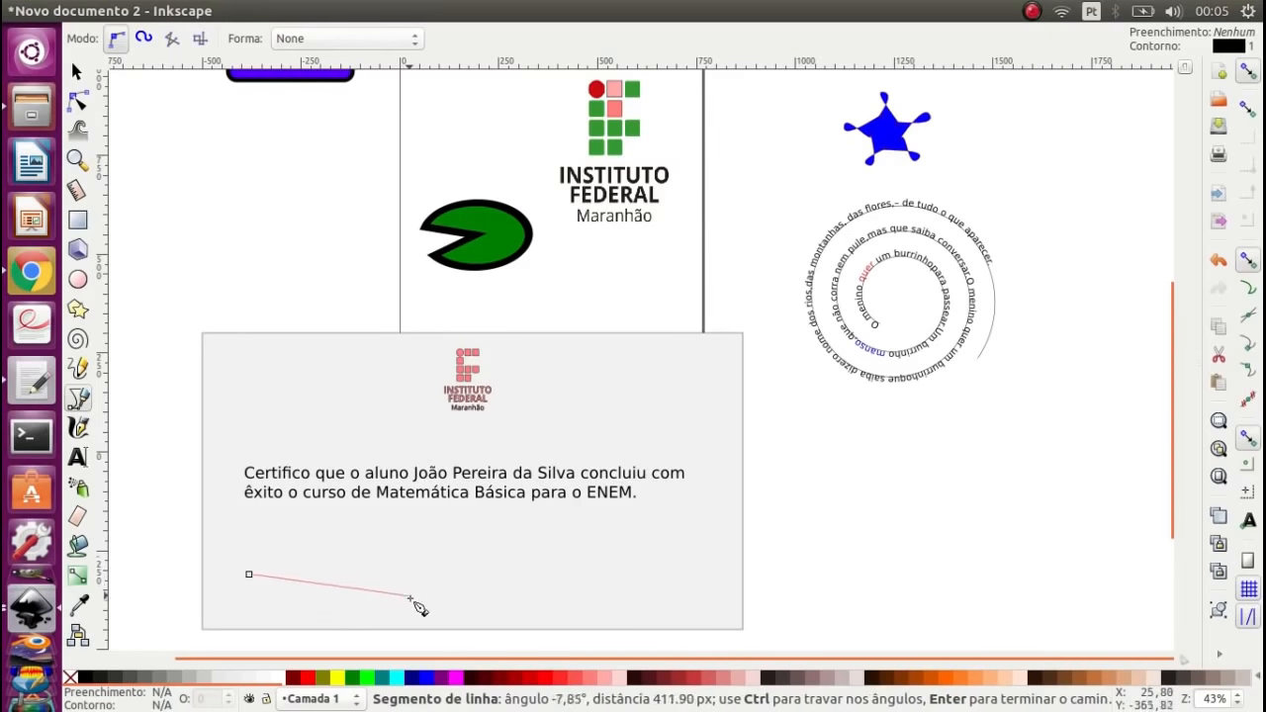
left_click_drag(415, 580, 385, 542)
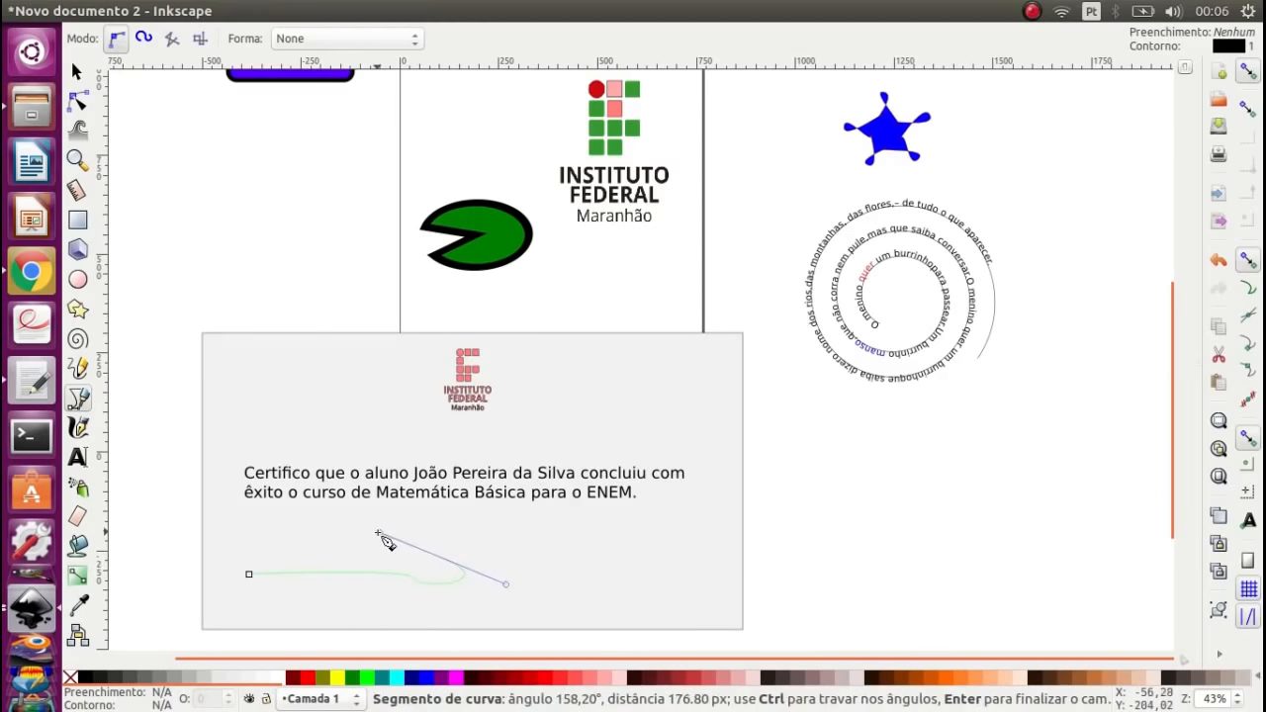
key("Escape")
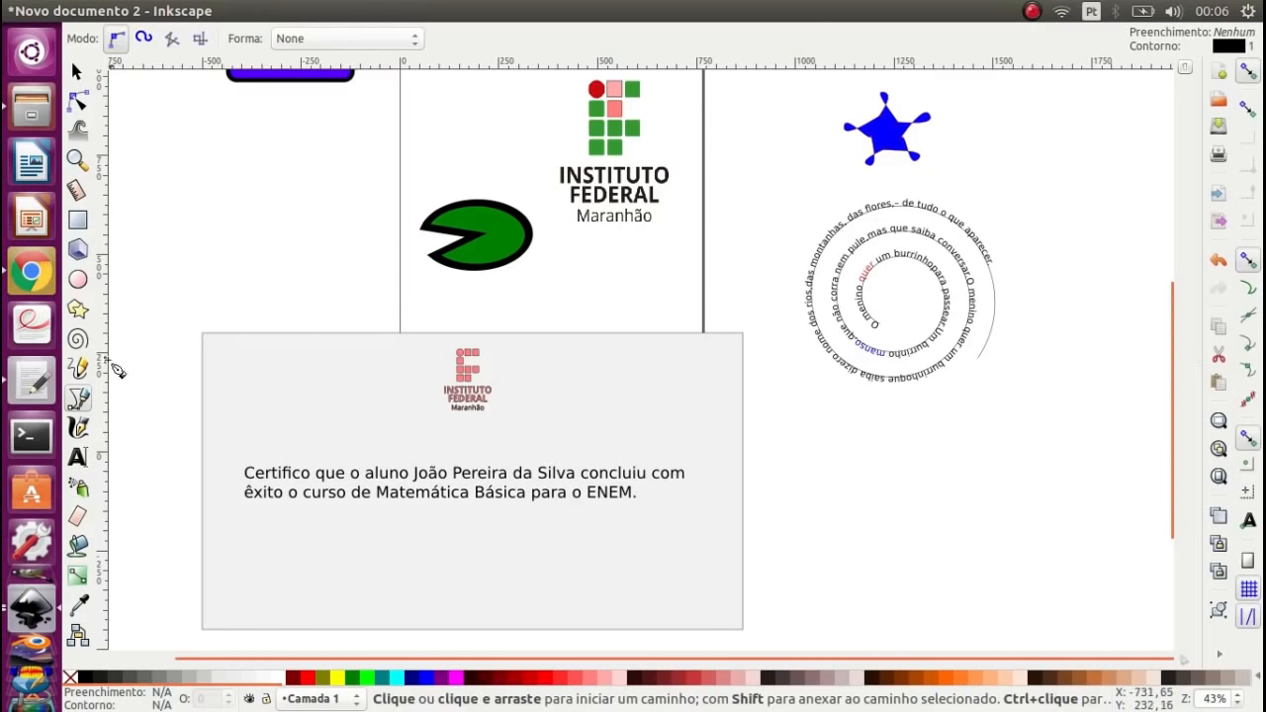
left_click(253, 557)
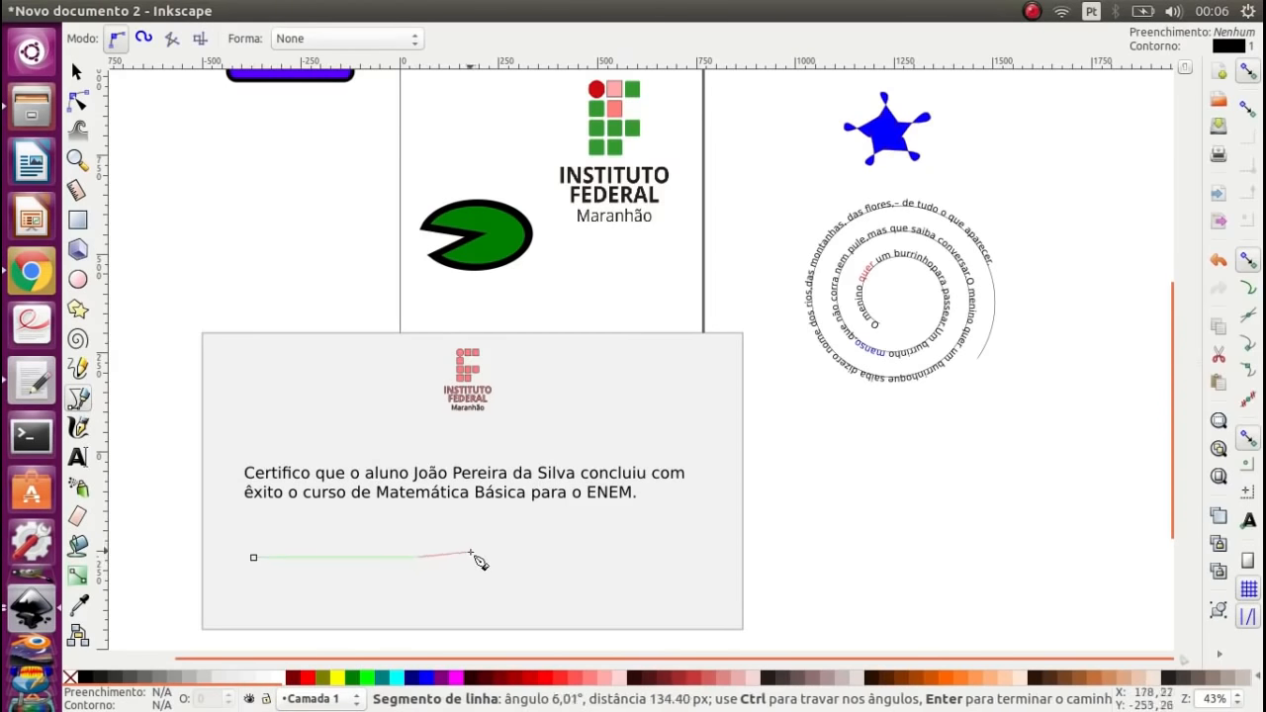
key("Escape")
left_click(261, 560)
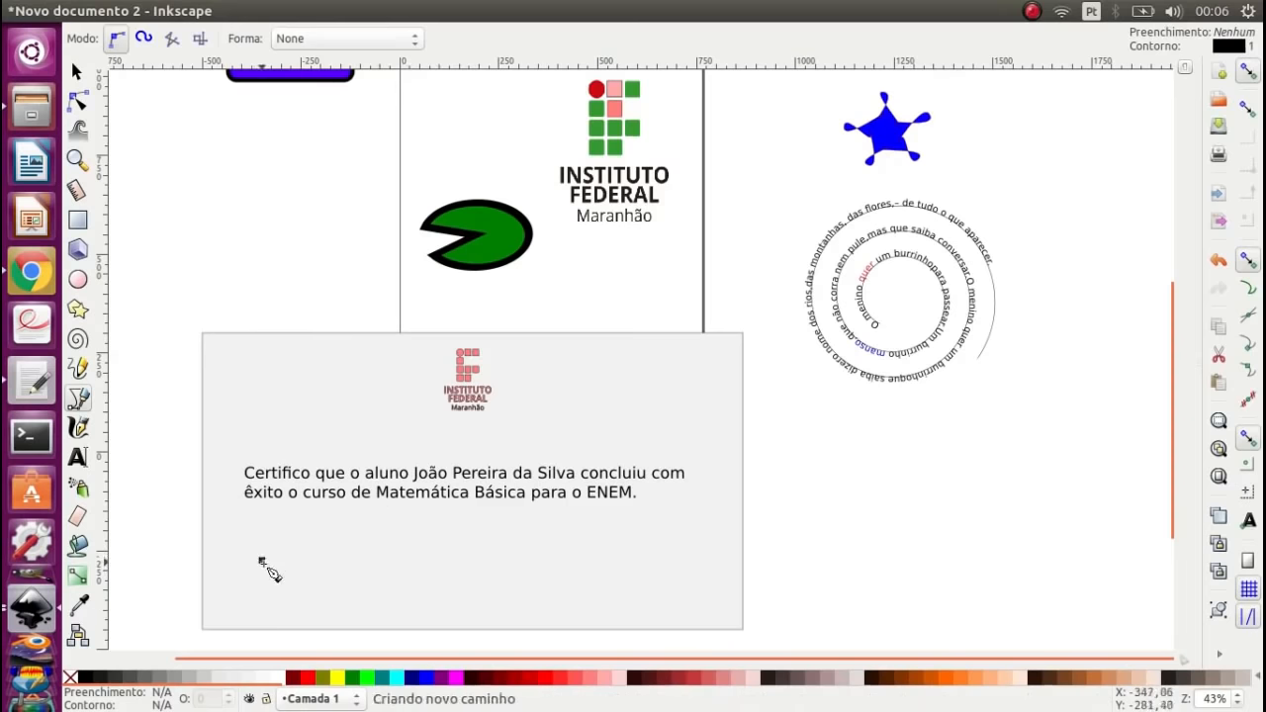
double_click(418, 562)
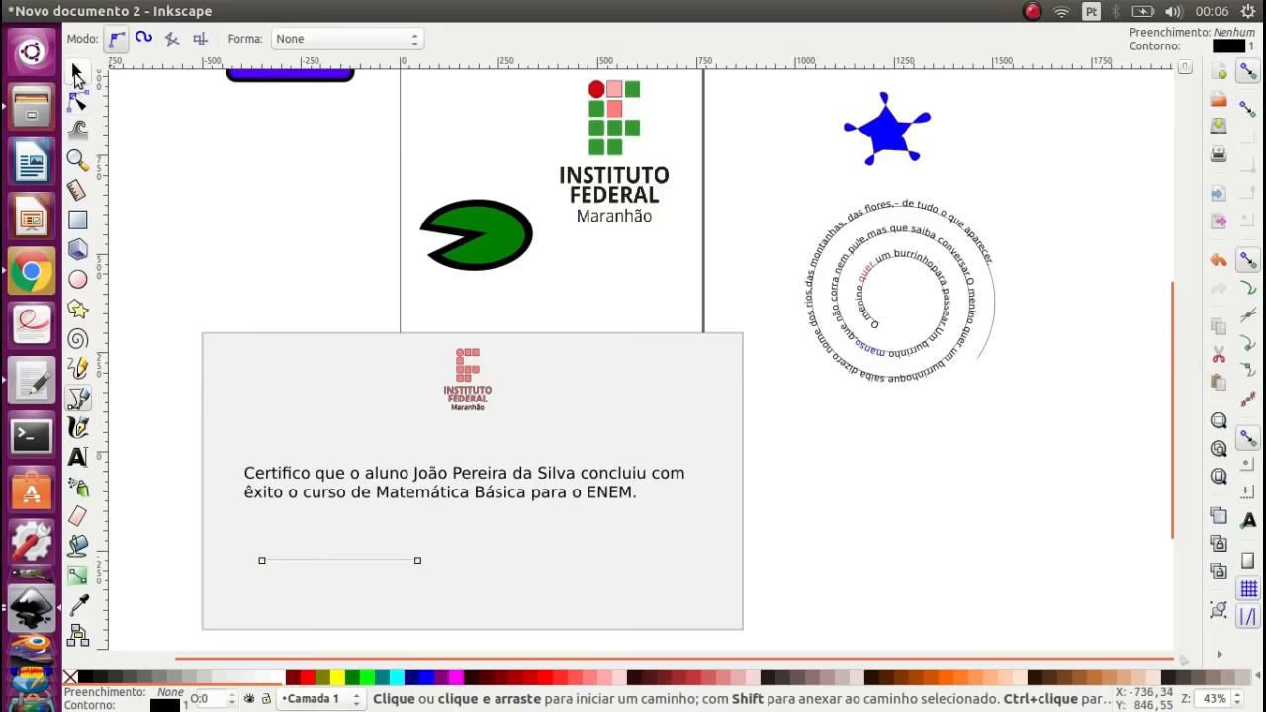
left_click(78, 72)
left_click(392, 574)
left_click_drag(396, 569, 401, 576)
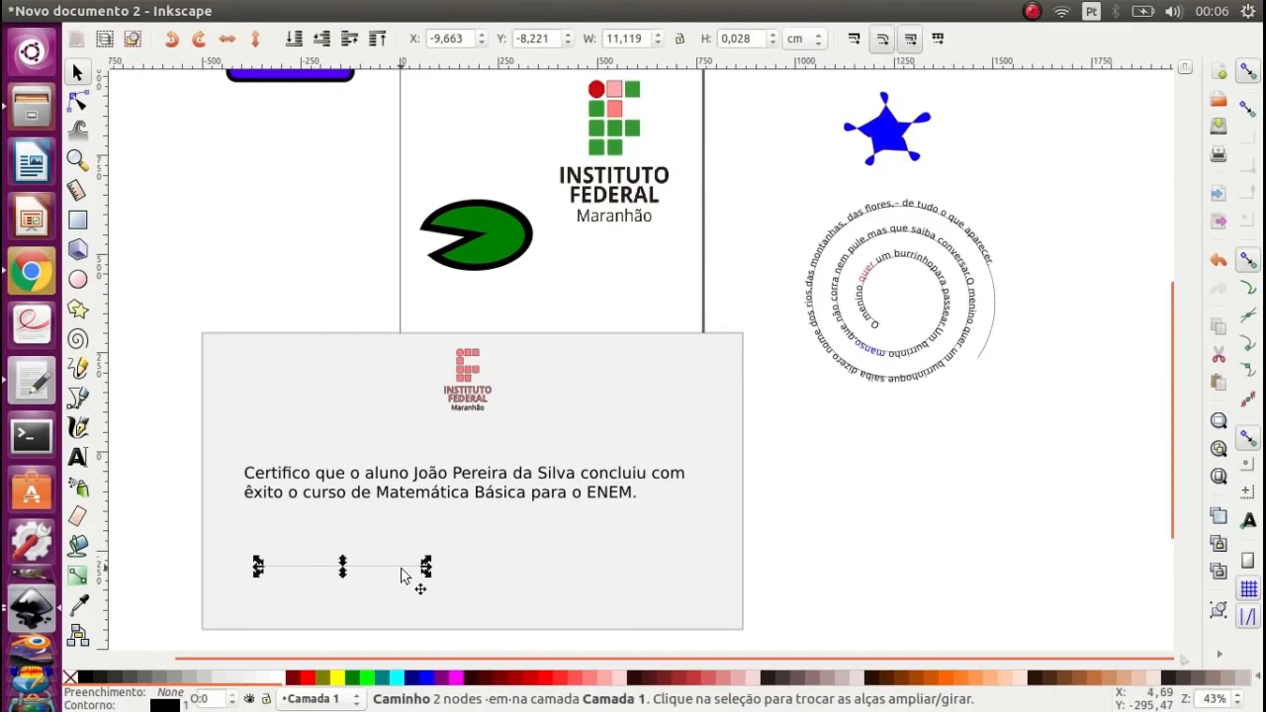
- Set the signature line's stroke width to 0,128 cm
left_click(173, 705)
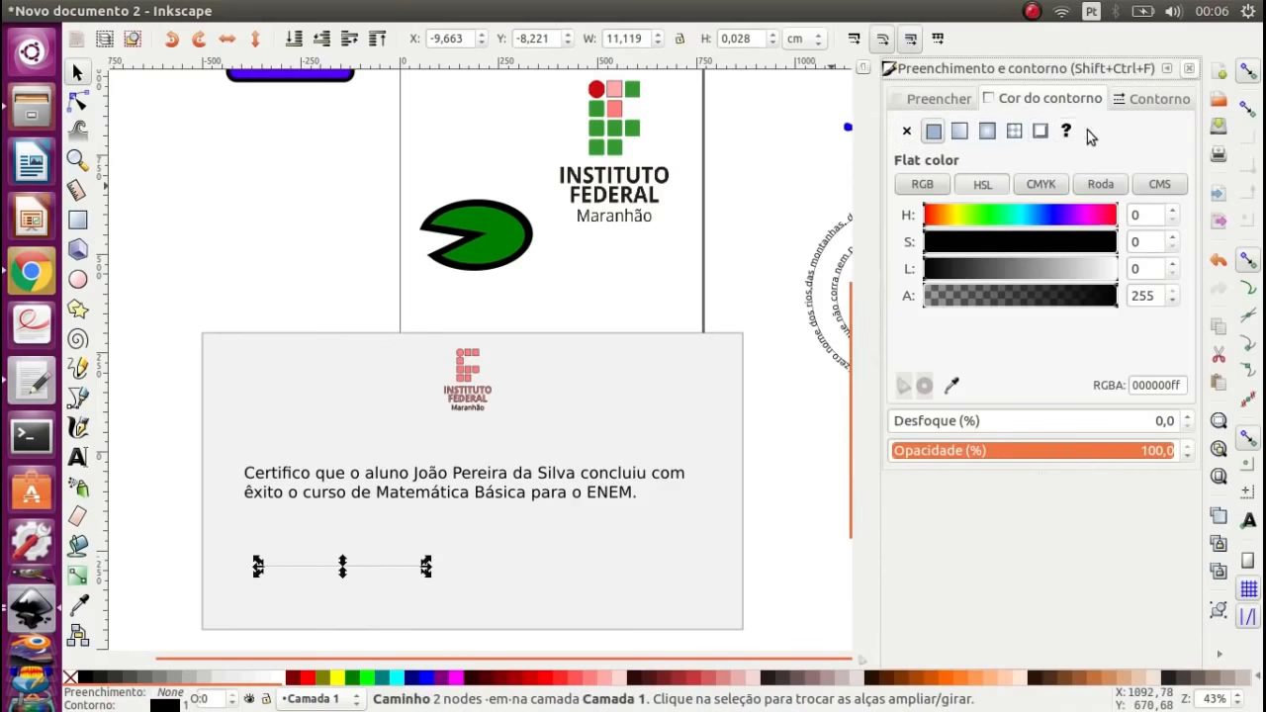
left_click(1139, 107)
type("0,228")
key("Return")
scroll(1050, 135, "down", 1)
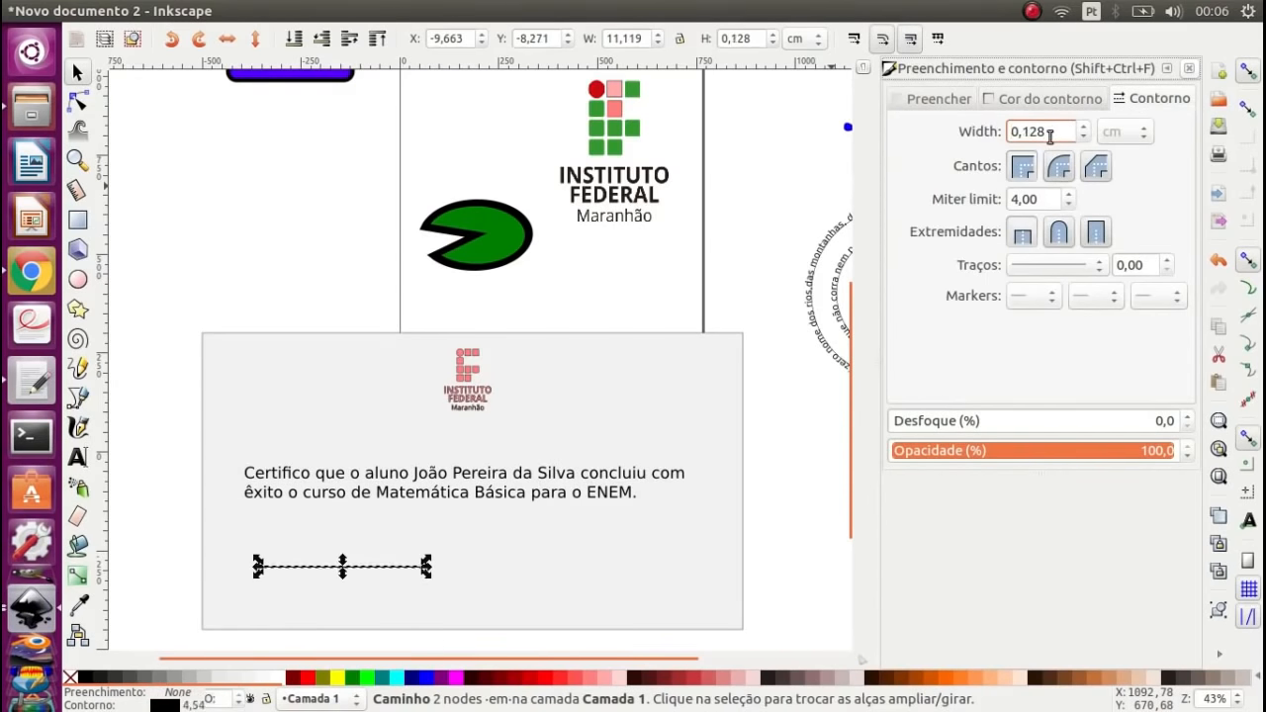
left_click(1191, 71)
left_click(413, 326)
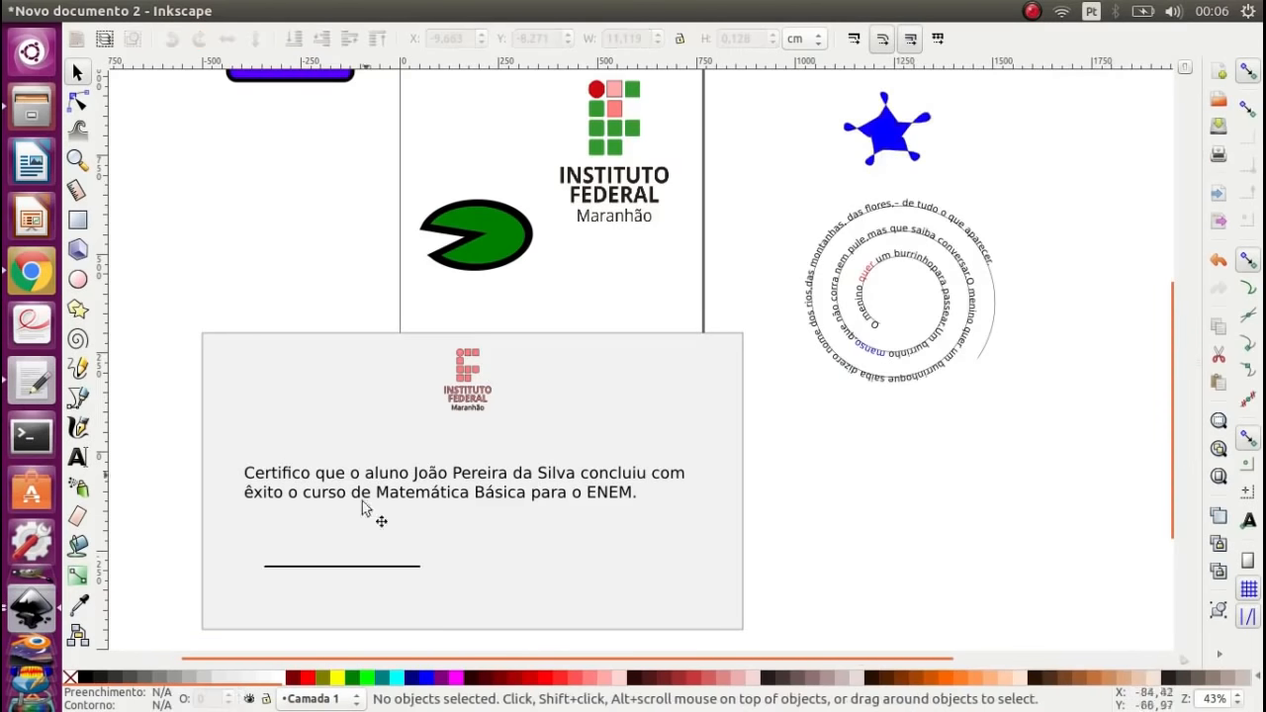
- Duplicate the signature line and place the copy to the right
left_click(388, 566)
left_click_drag(394, 572, 644, 572)
key("space")
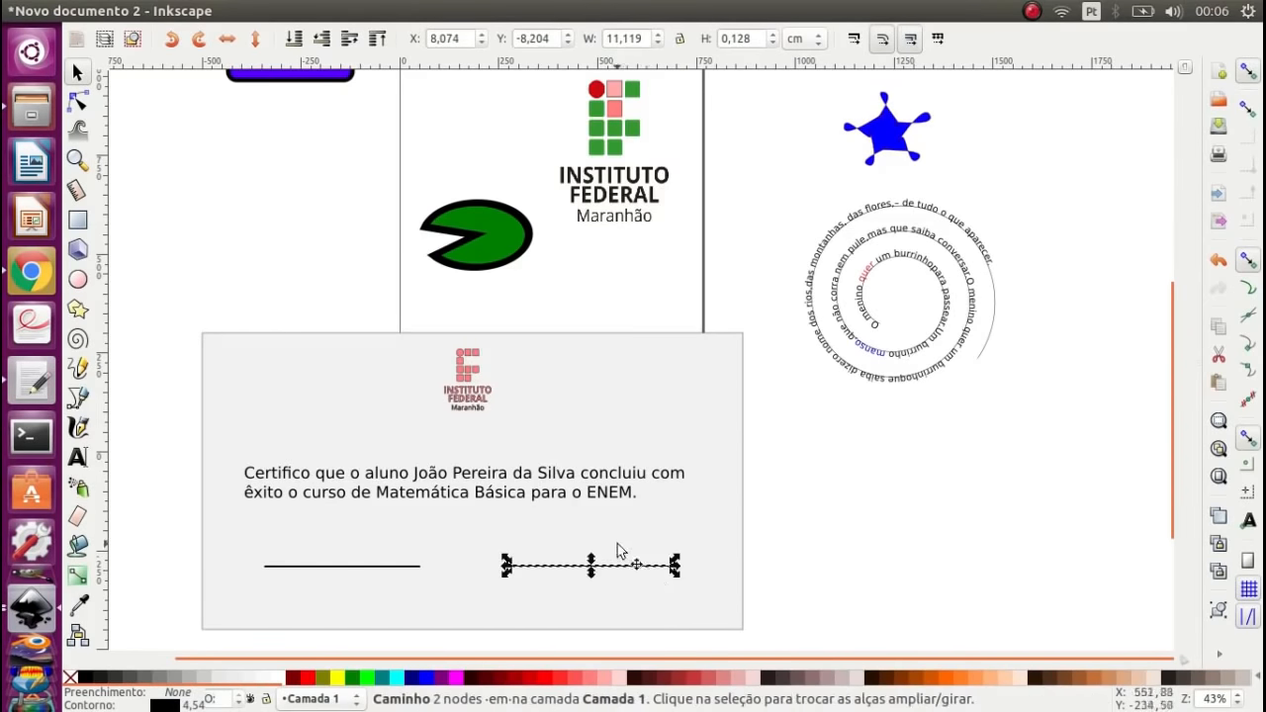
mouse_move(539, 578)
left_mouse_down()
mouse_move(554, 585)
mouse_move(481, 560)
mouse_move(458, 583)
mouse_move(523, 574)
mouse_move(534, 585)
left_mouse_up()
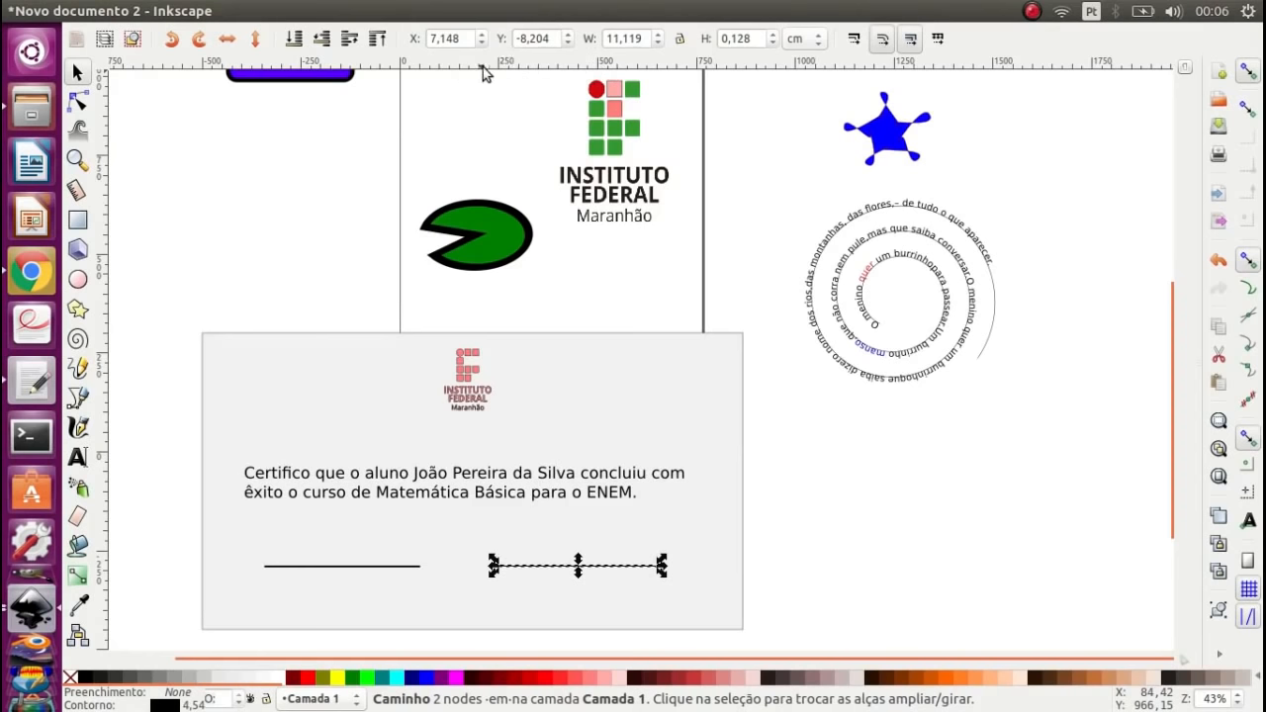
- Align the right signature line level with the left using a horizontal guide, then remove the guide
mouse_move(458, 67)
left_mouse_down()
mouse_move(480, 308)
mouse_move(527, 568)
left_mouse_up()
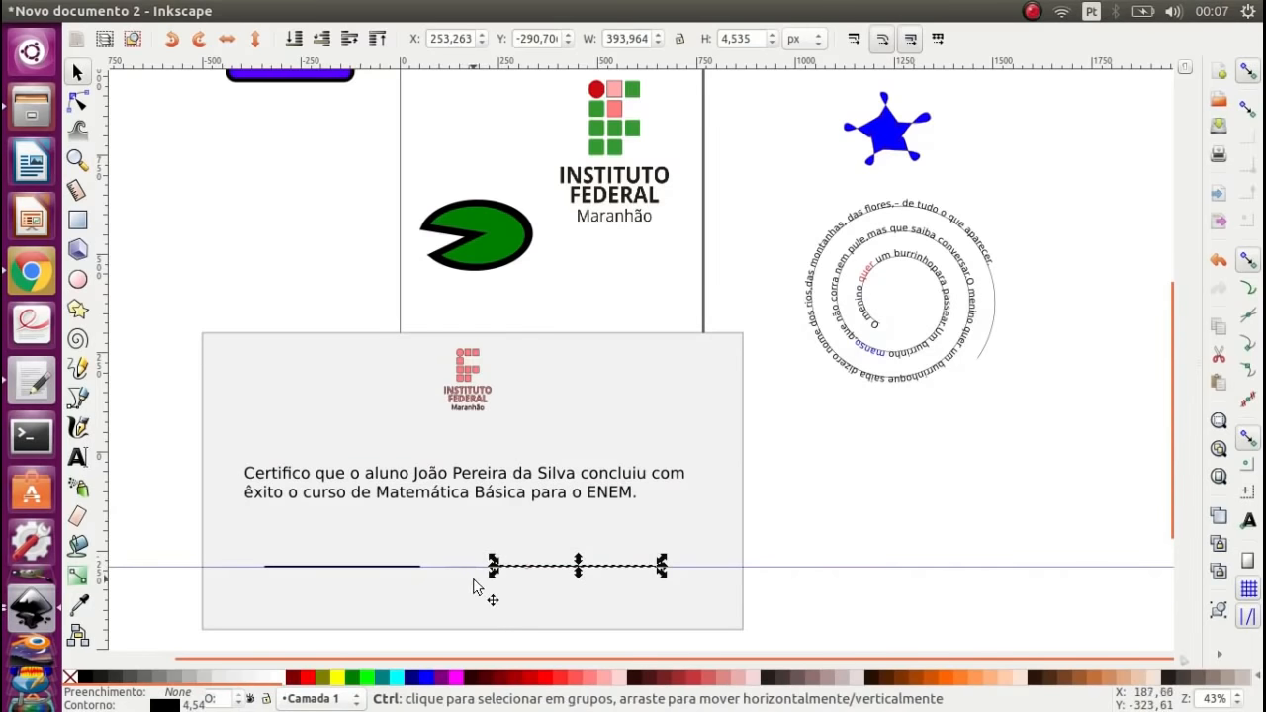
scroll(473, 586, "up", 4, "ctrl")
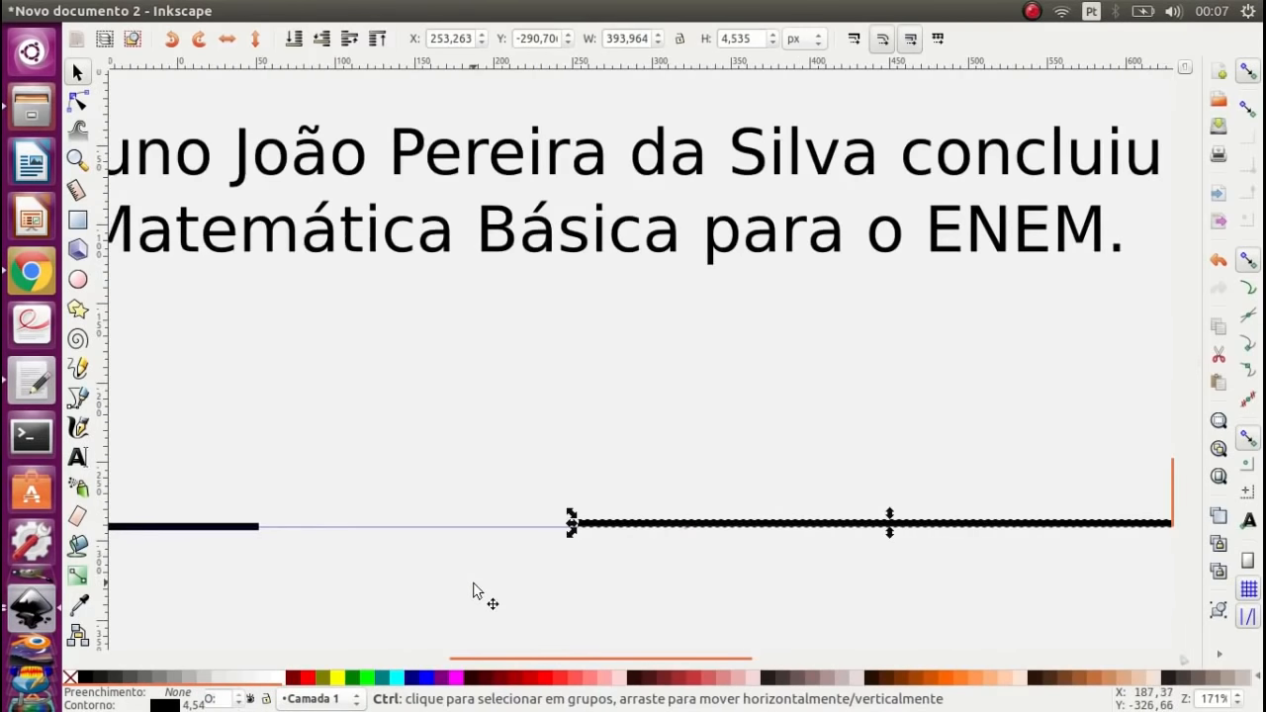
left_click(630, 524)
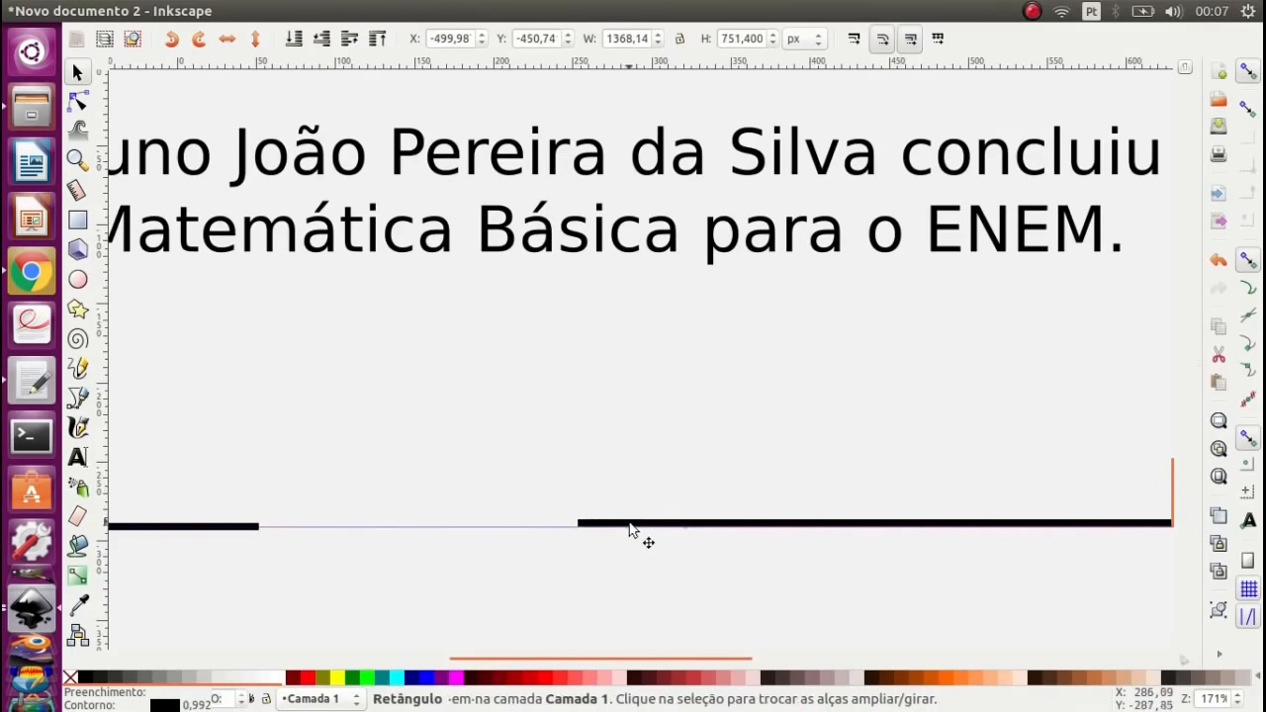
left_click(634, 531)
left_click_drag(634, 531, 638, 524)
left_click(644, 495)
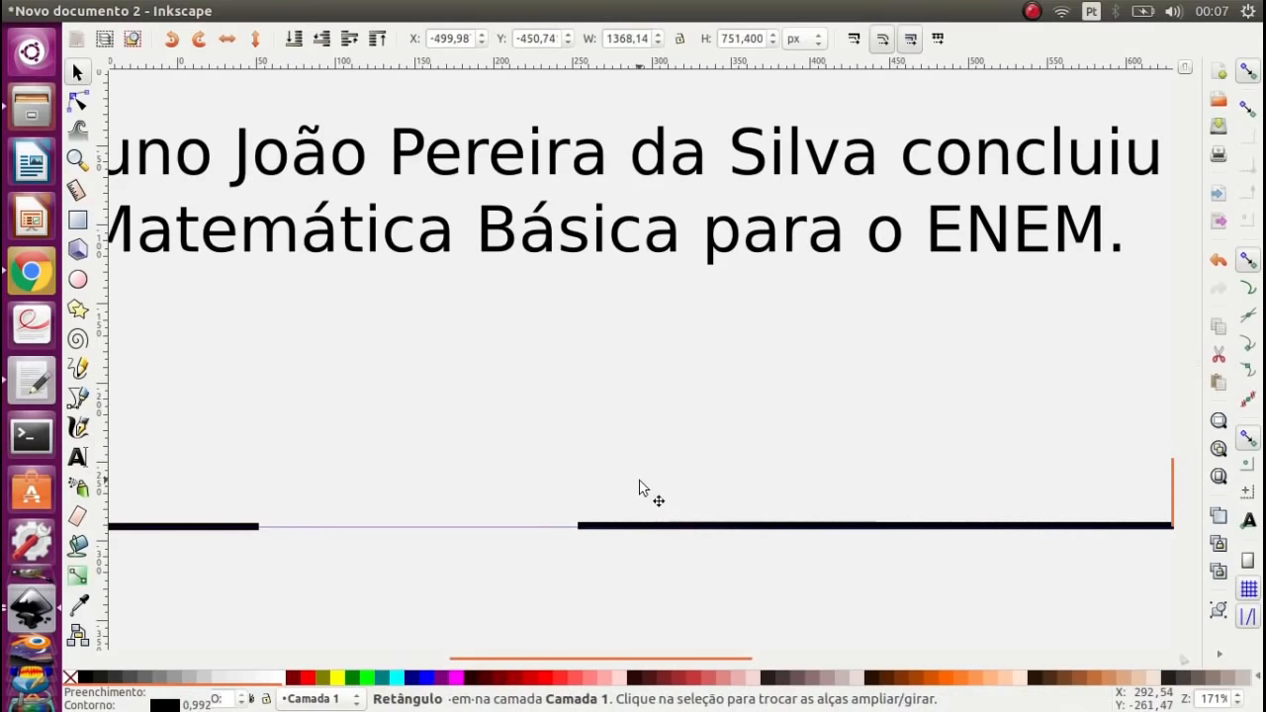
scroll(269, 510, "down", 4)
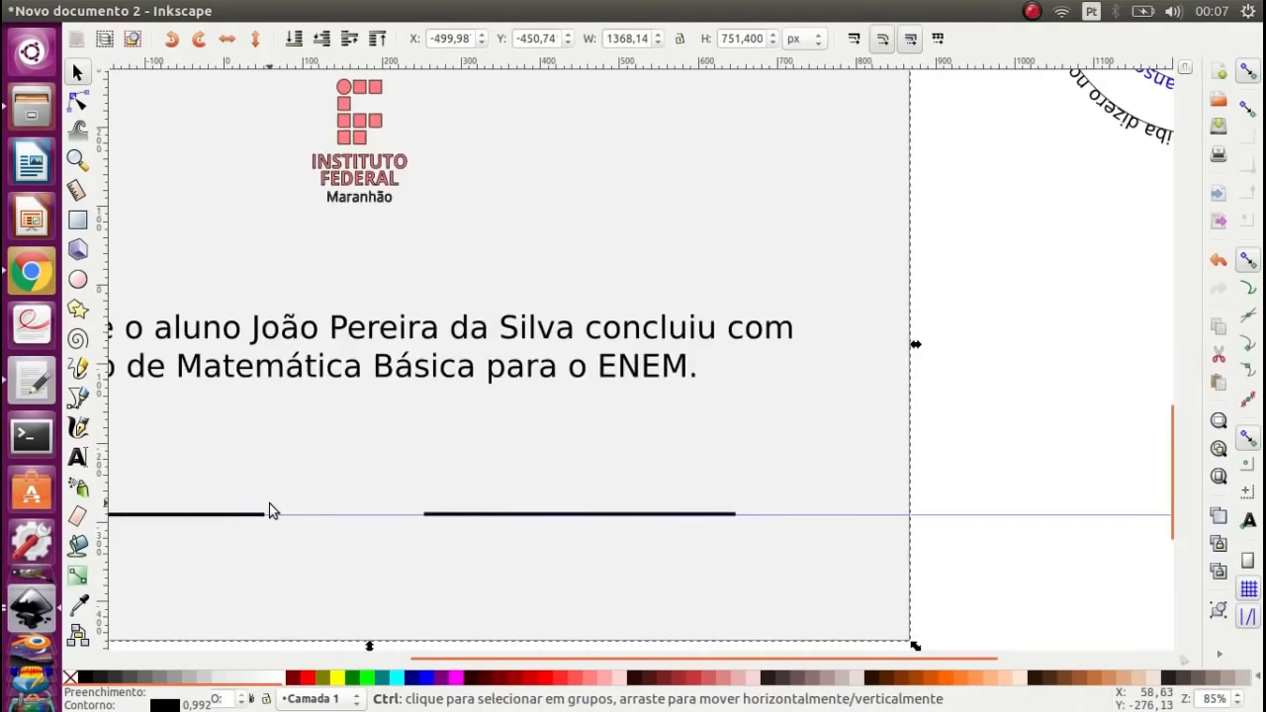
scroll(269, 510, "down", 1)
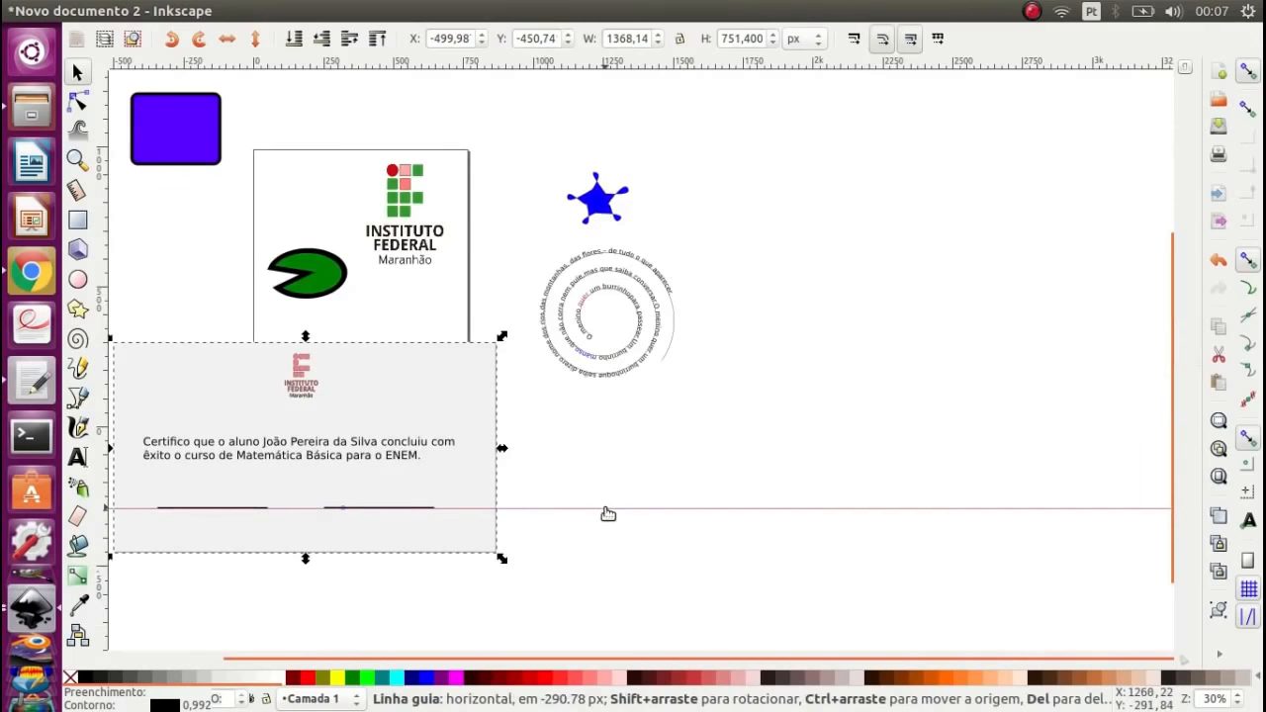
left_click_drag(608, 513, 717, 67)
mouse_move(440, 666)
left_click_drag(462, 670, 339, 667)
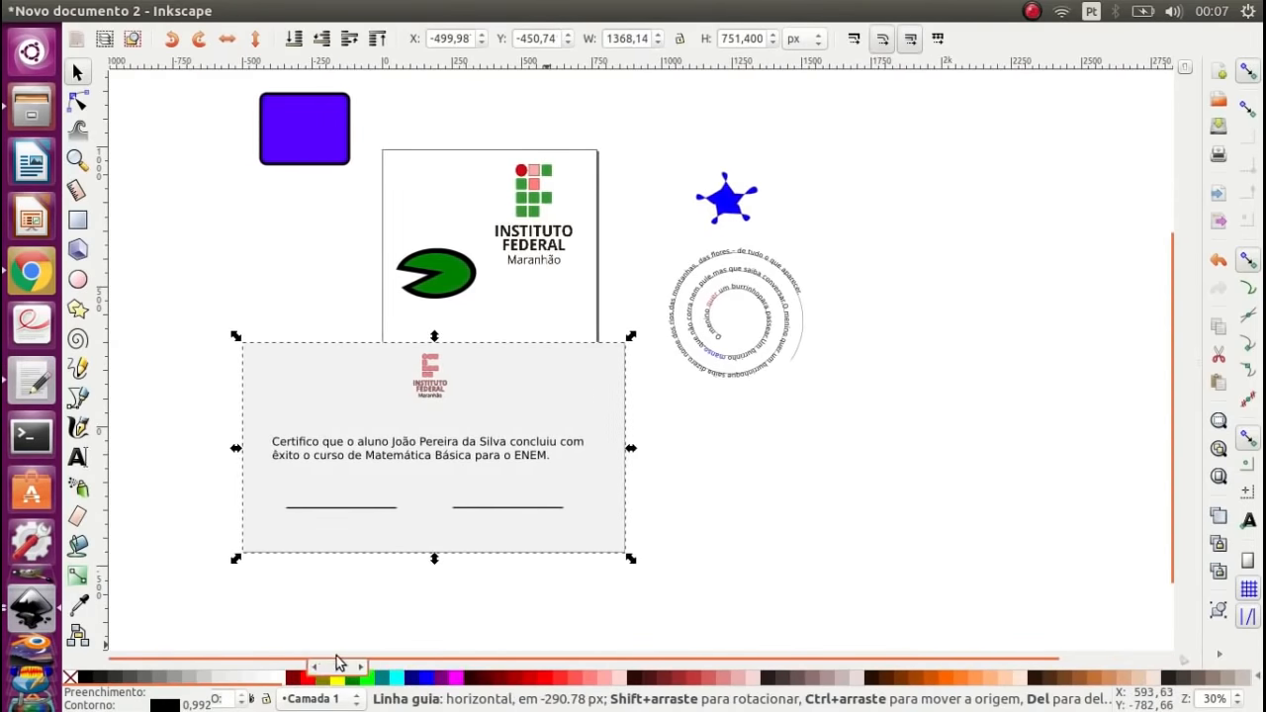
left_click(78, 459)
- Add placeholder labels 'errerererer' and 'ert' under the left and right signature lines
left_click(308, 517)
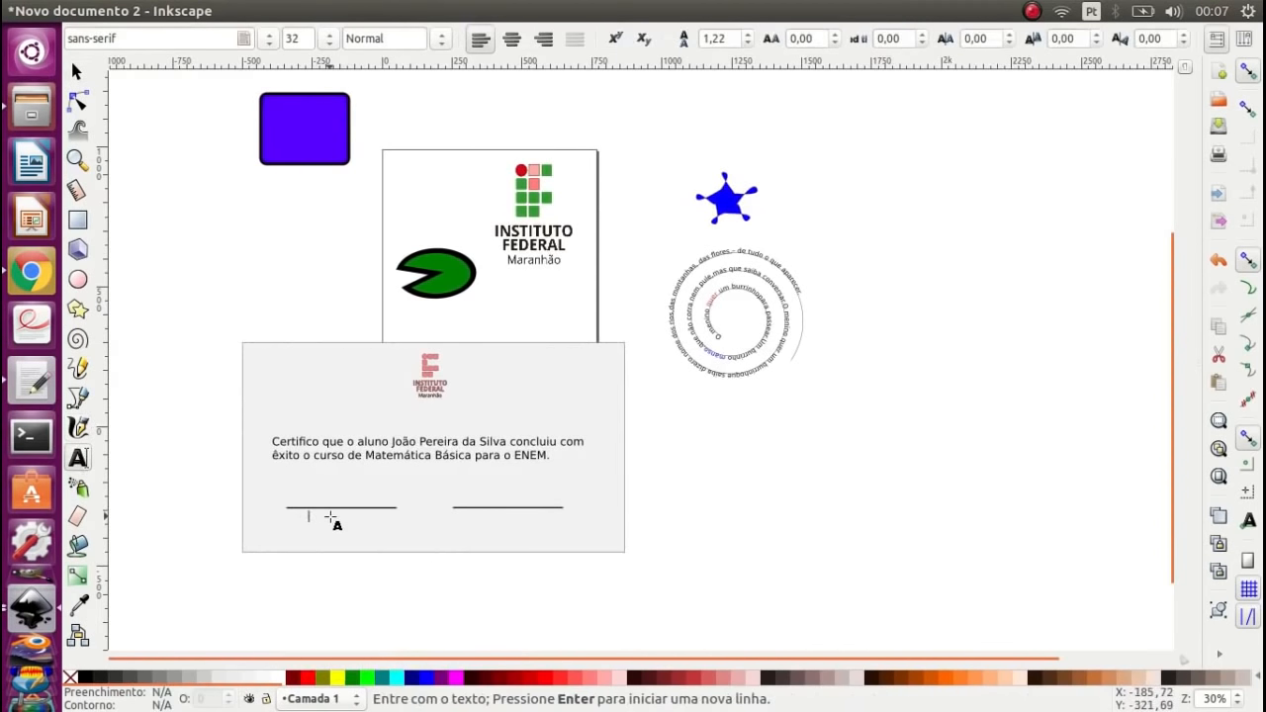
type("errerererer")
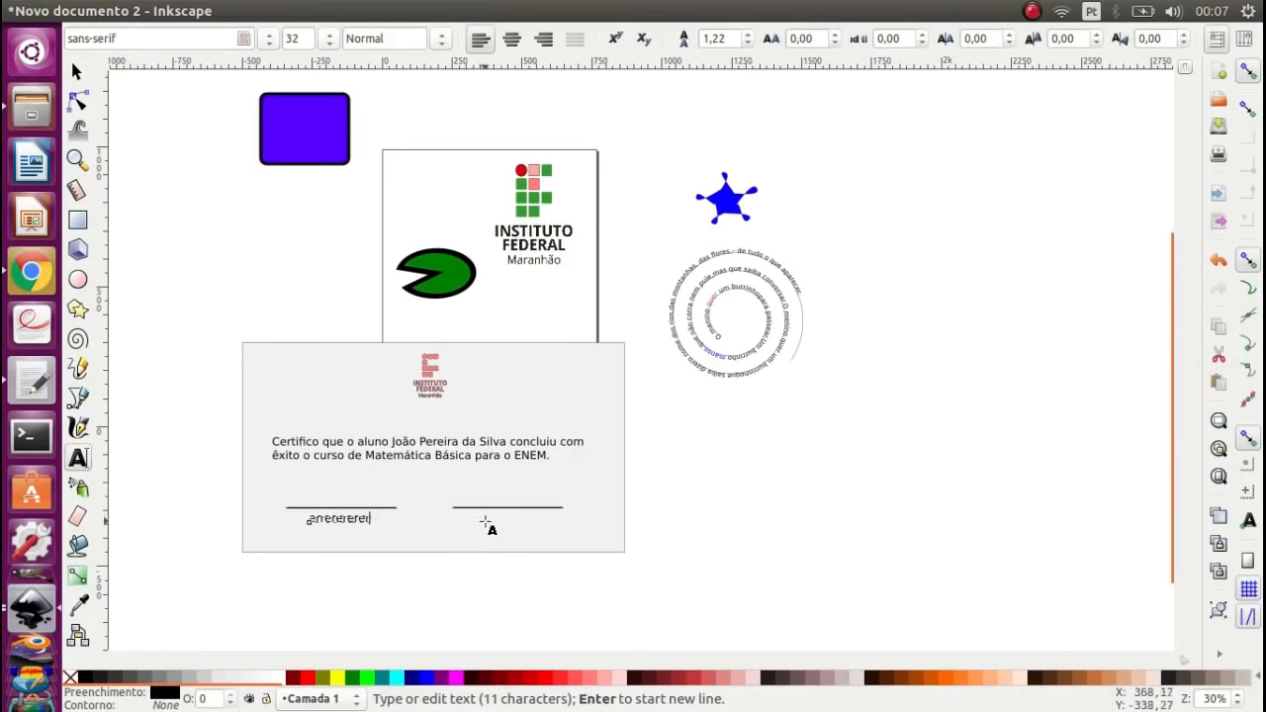
left_click(486, 523)
type("ert")
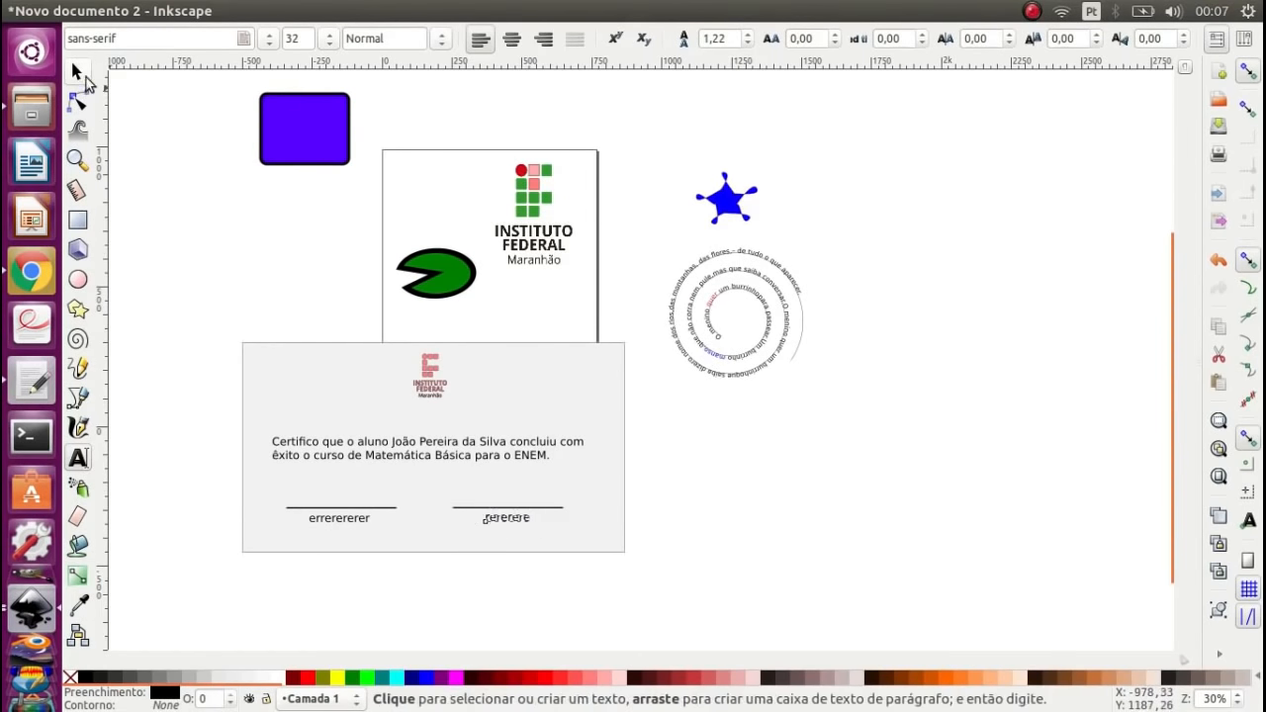
left_click(78, 73)
- Select the certificate sentence for editing, then deselect it
left_click(455, 456)
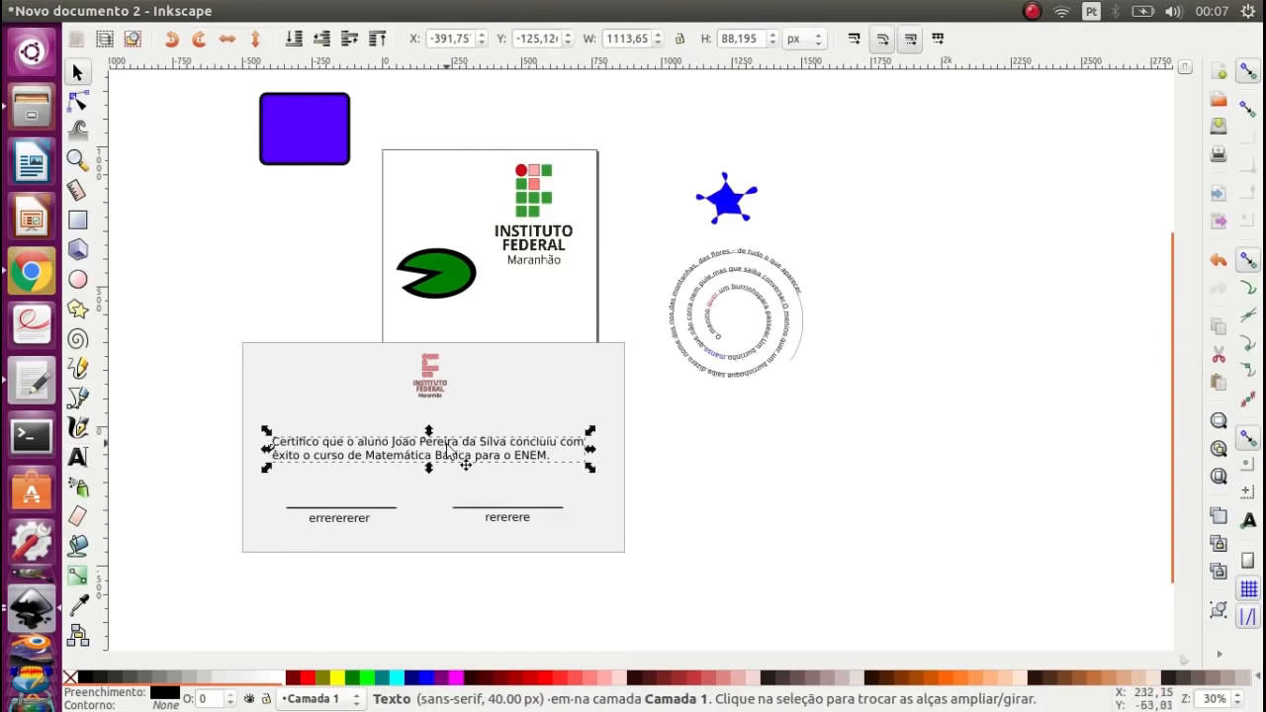
double_click(447, 461)
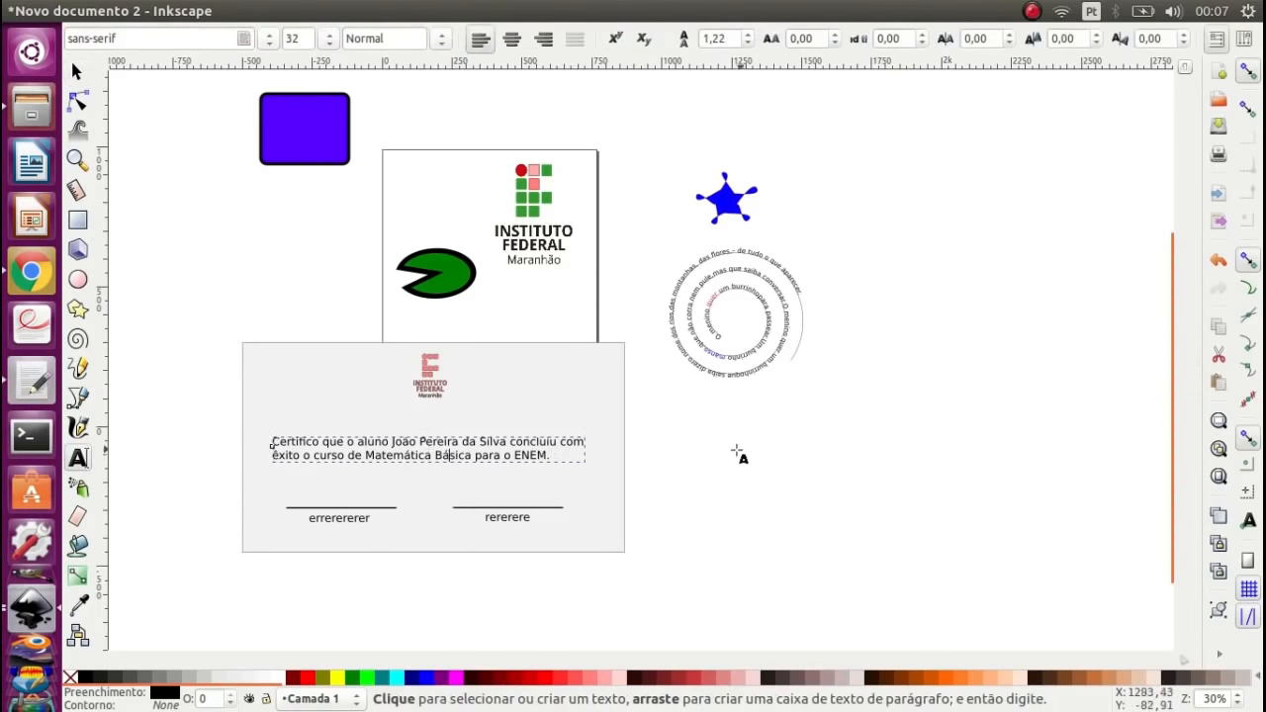
left_click(78, 73)
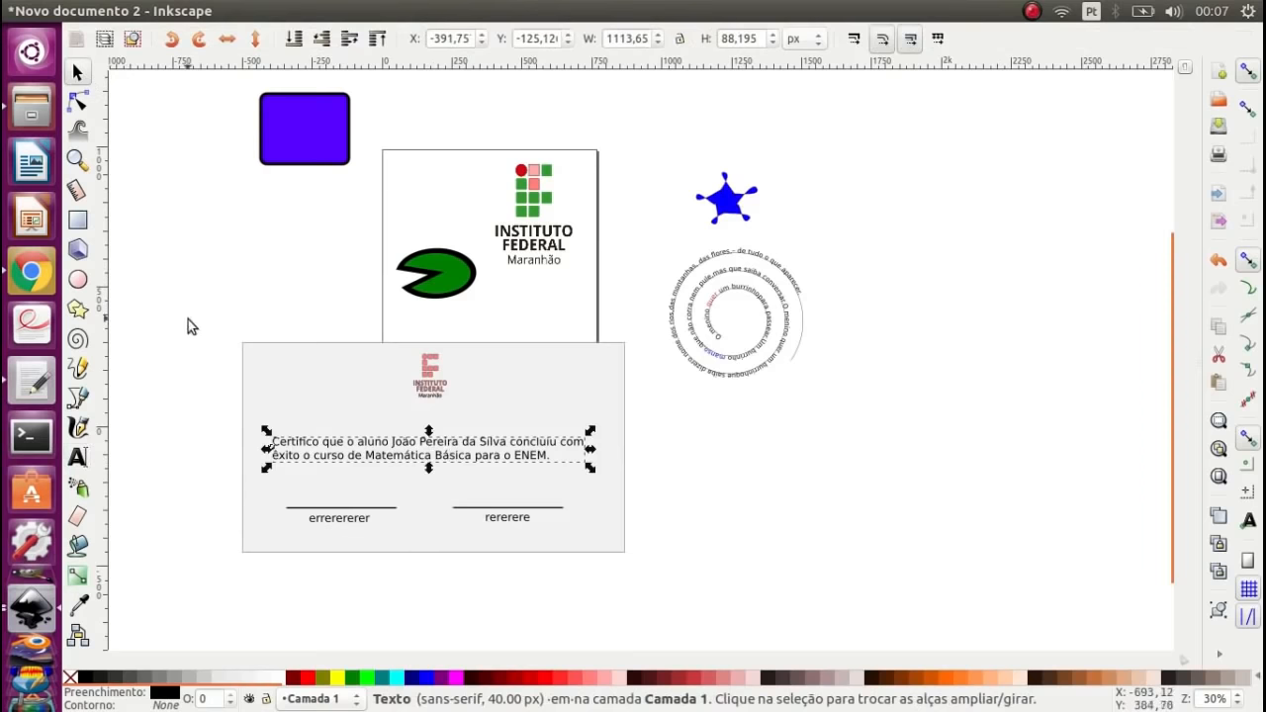
left_click(190, 350)
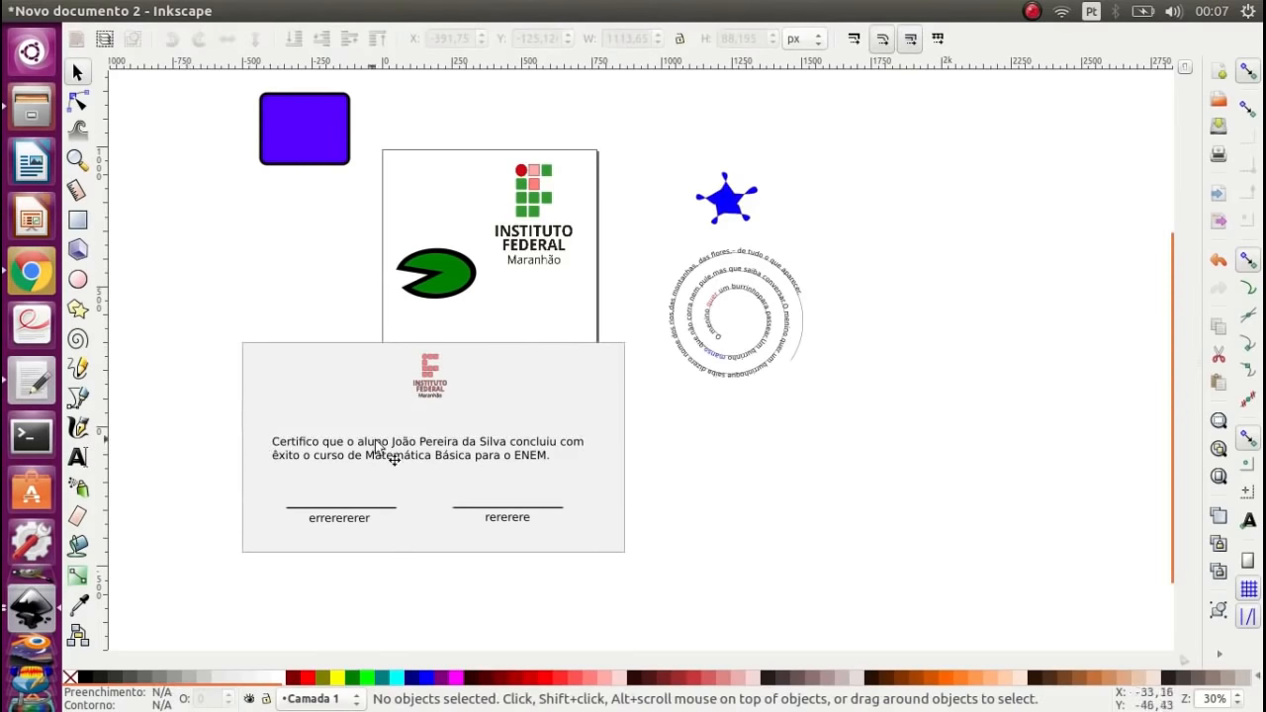
scroll(316, 457, "up", 1)
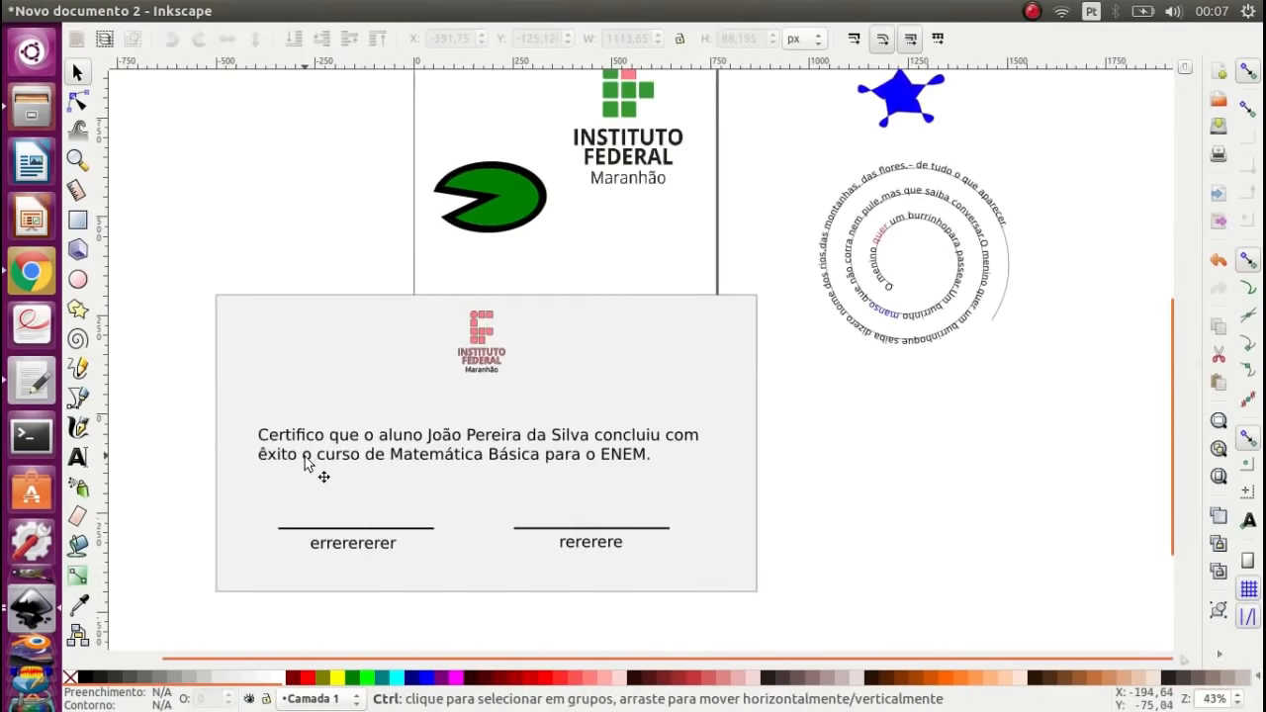
- Replace the student's name in the certificate sentence with 'abaixo assinalado'
double_click(453, 455)
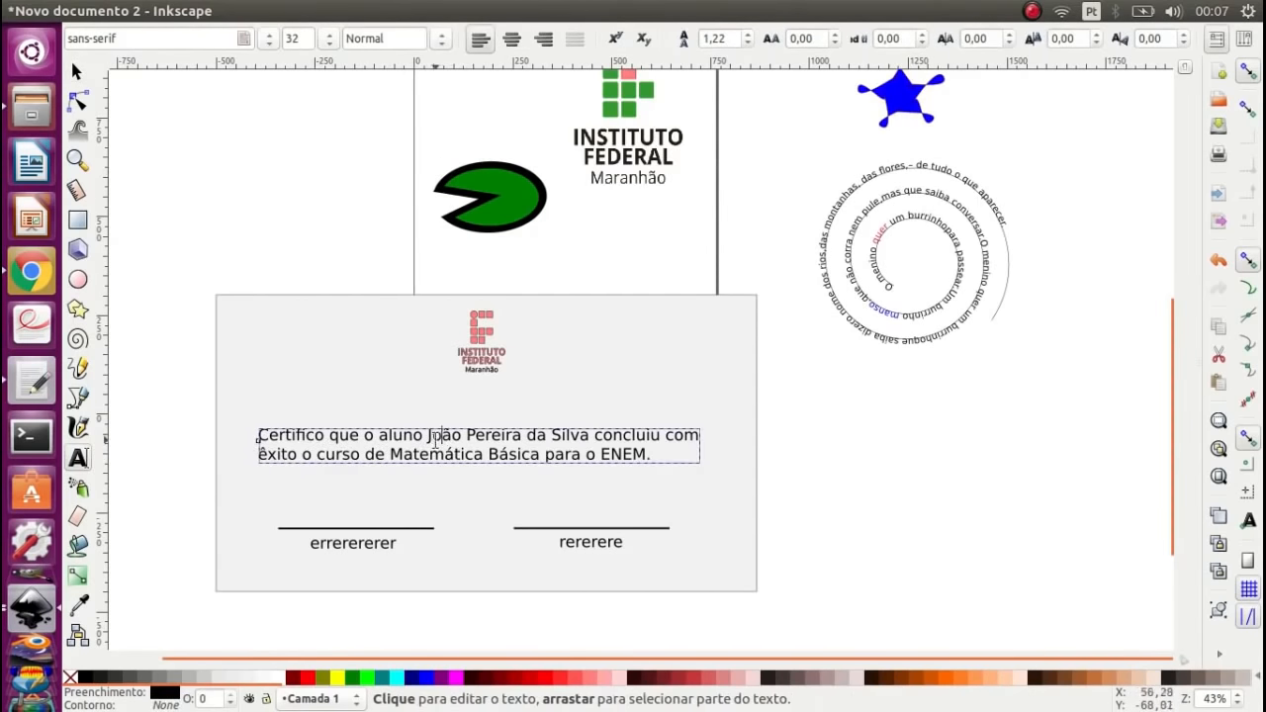
left_click_drag(427, 437, 590, 437)
type("aba")
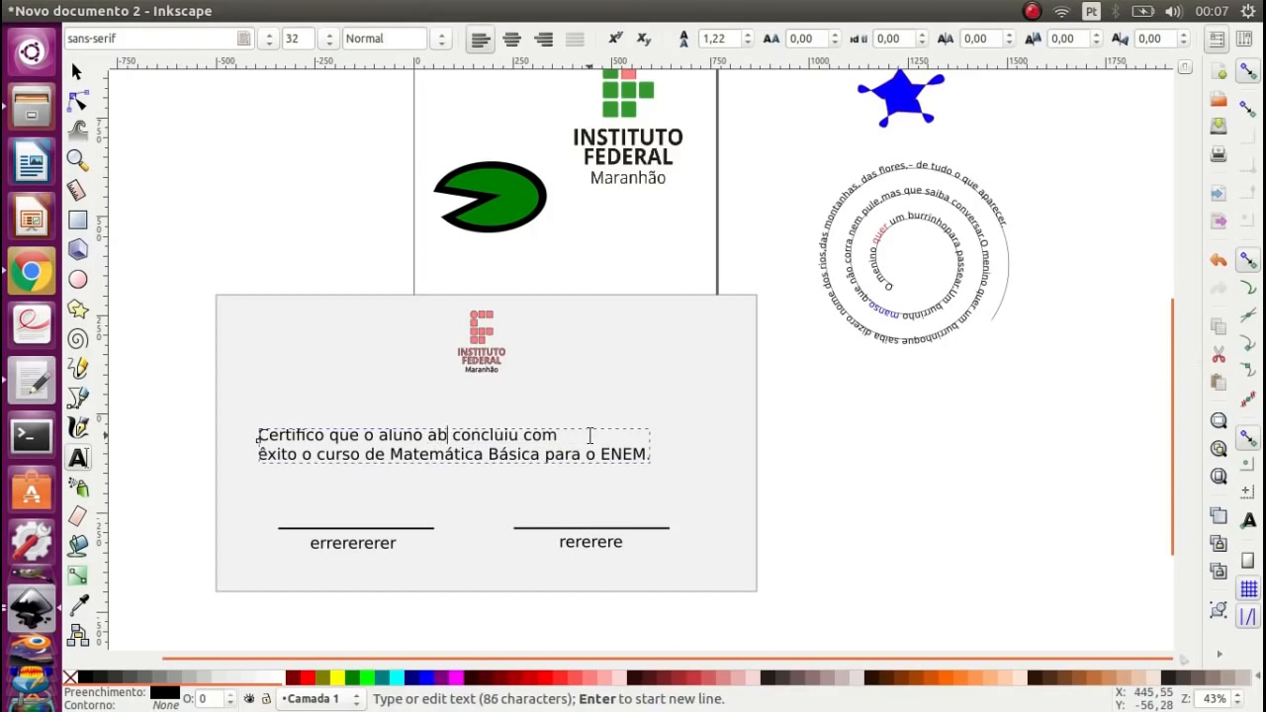
type("ixo assinal")
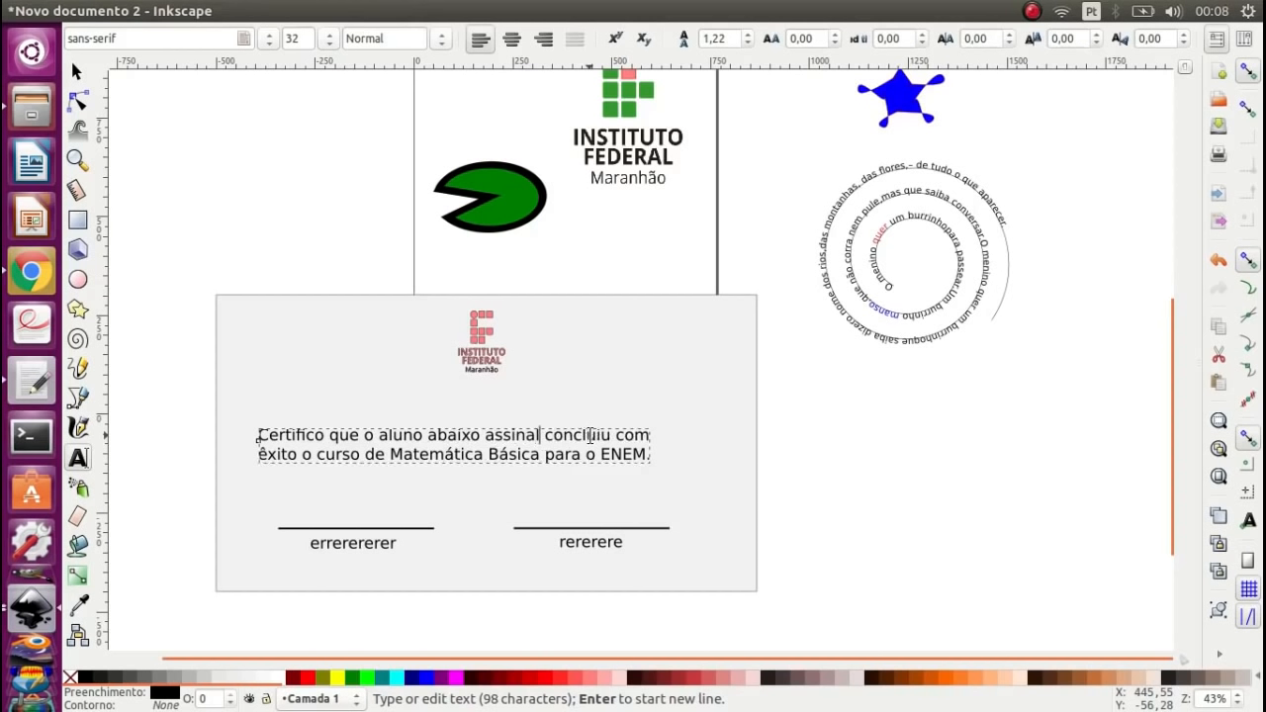
key("BackSpace")
key("BackSpace")
type("sal")
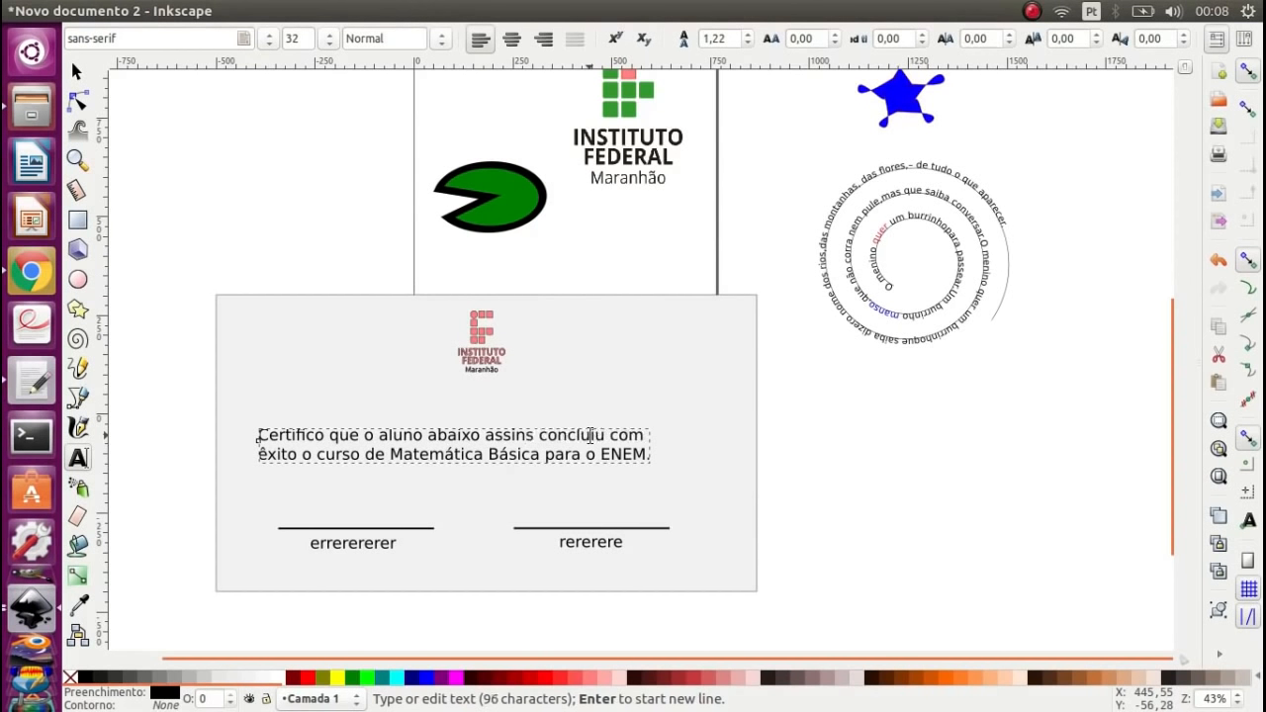
key("BackSpace")
key("BackSpace")
key("BackSpace")
type("alado")
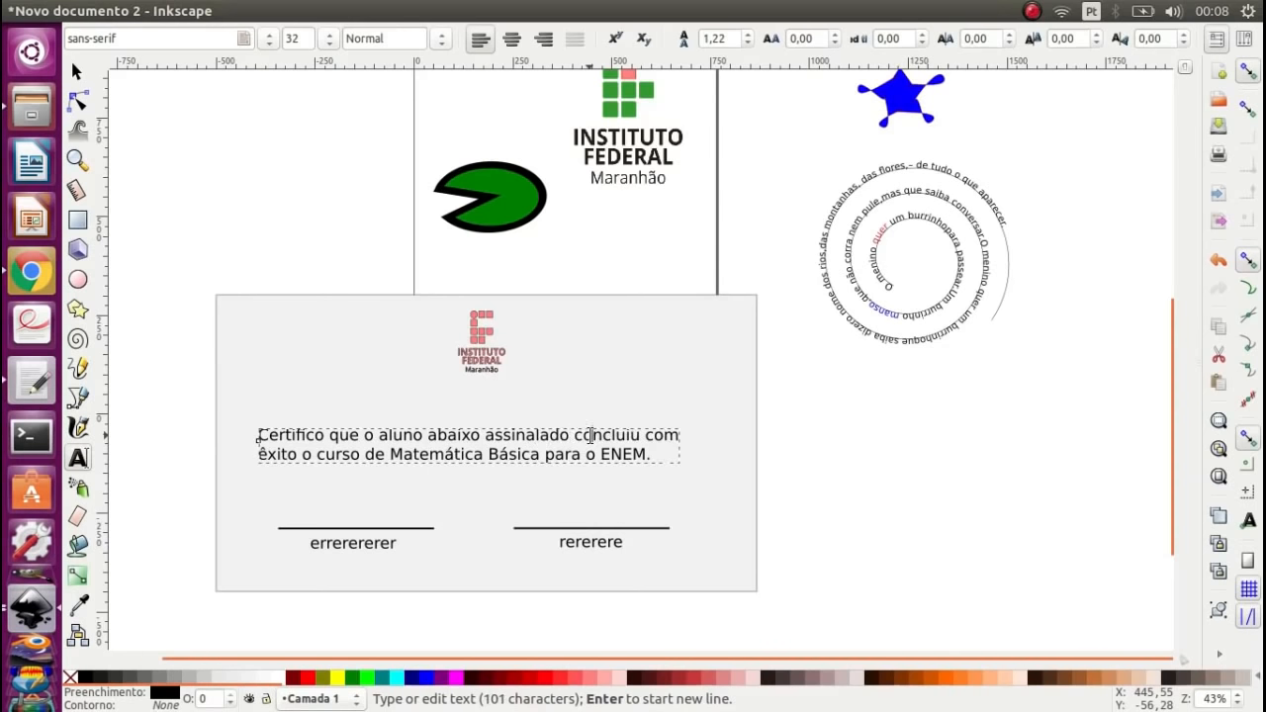
- Add an 'Aluno:' line with the student's full name and a 'Turma: 208' line beneath it
left_click(260, 483)
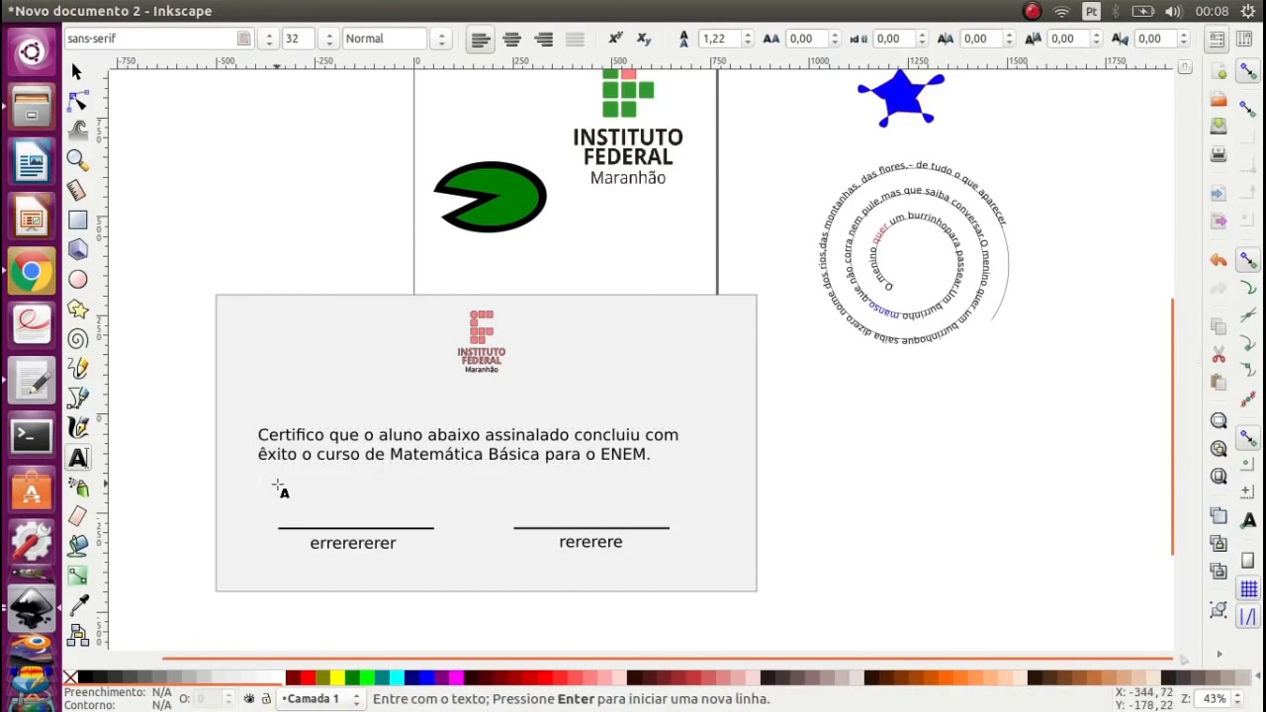
type("Aluno: João")
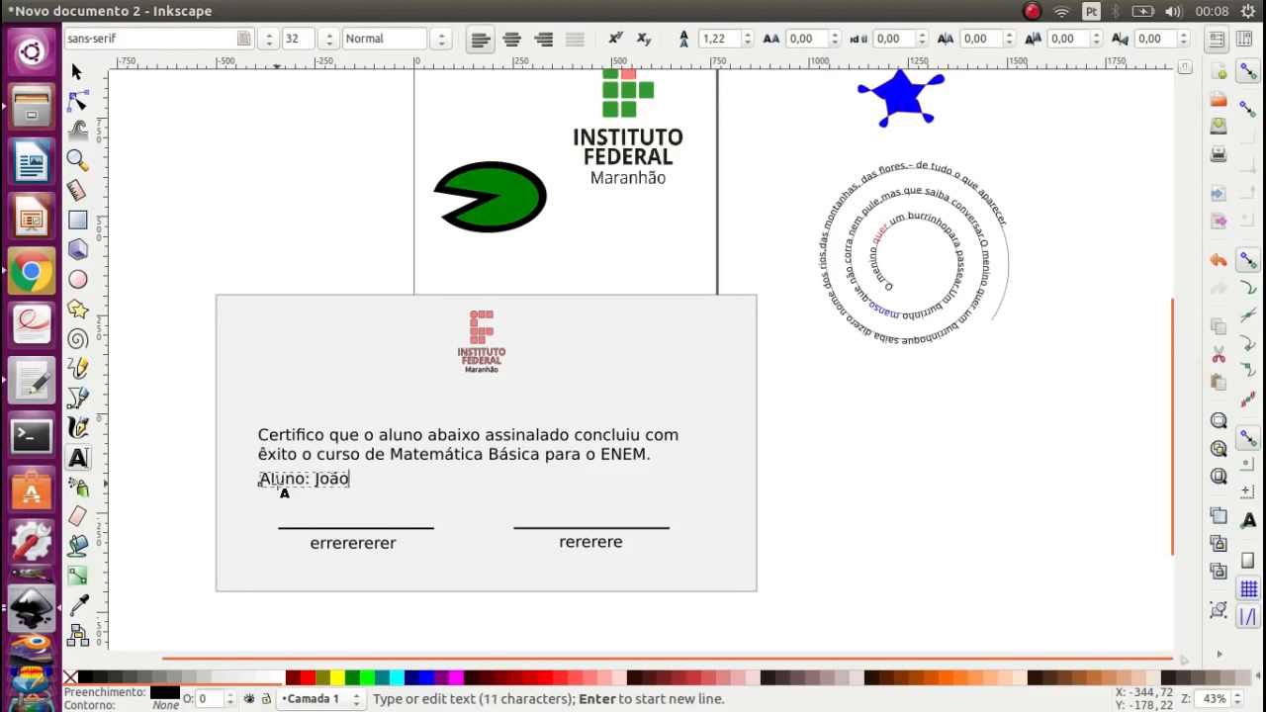
key("BackSpace")
key("BackSpace")
key("BackSpace")
type("ão Pereira da Silva")
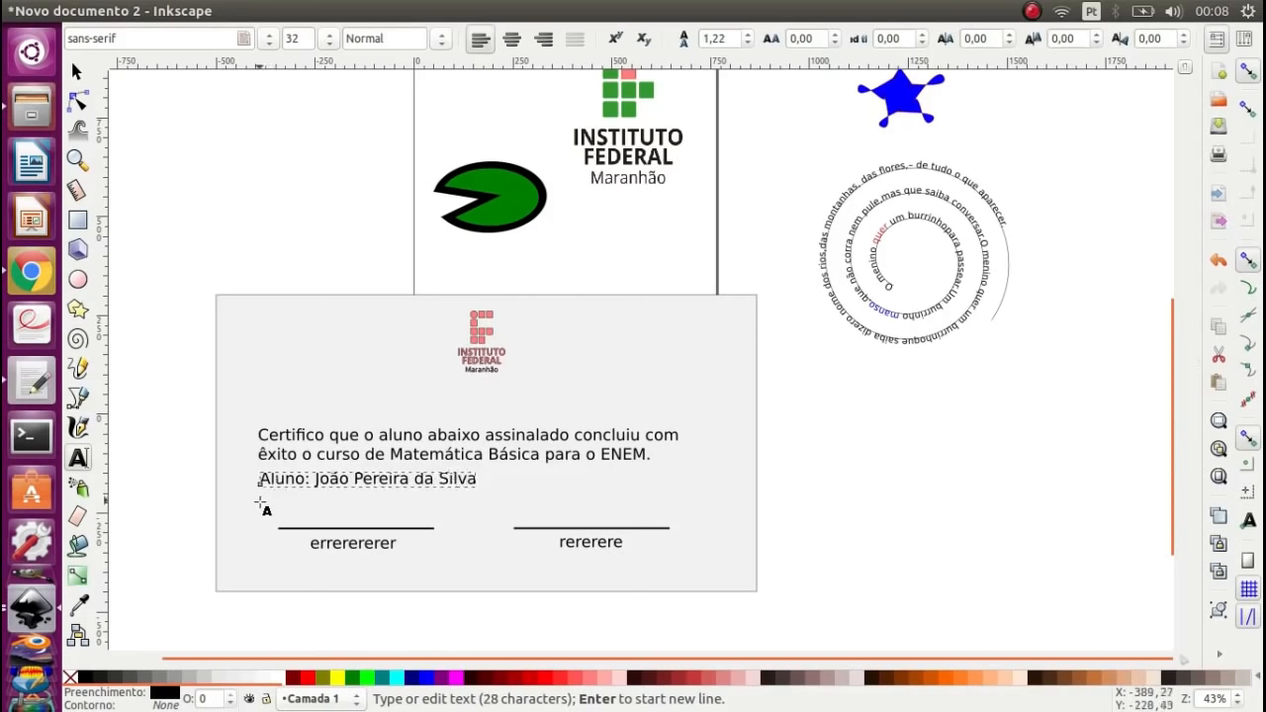
left_click(263, 501)
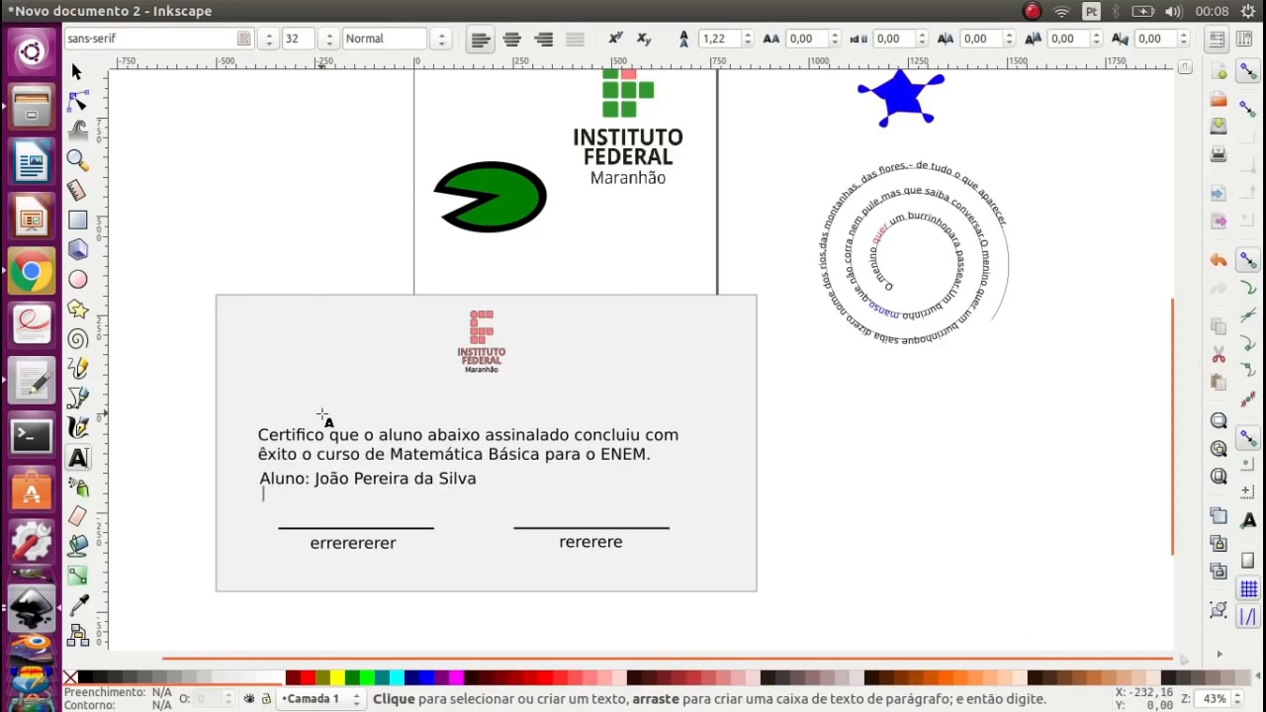
type("Turma")
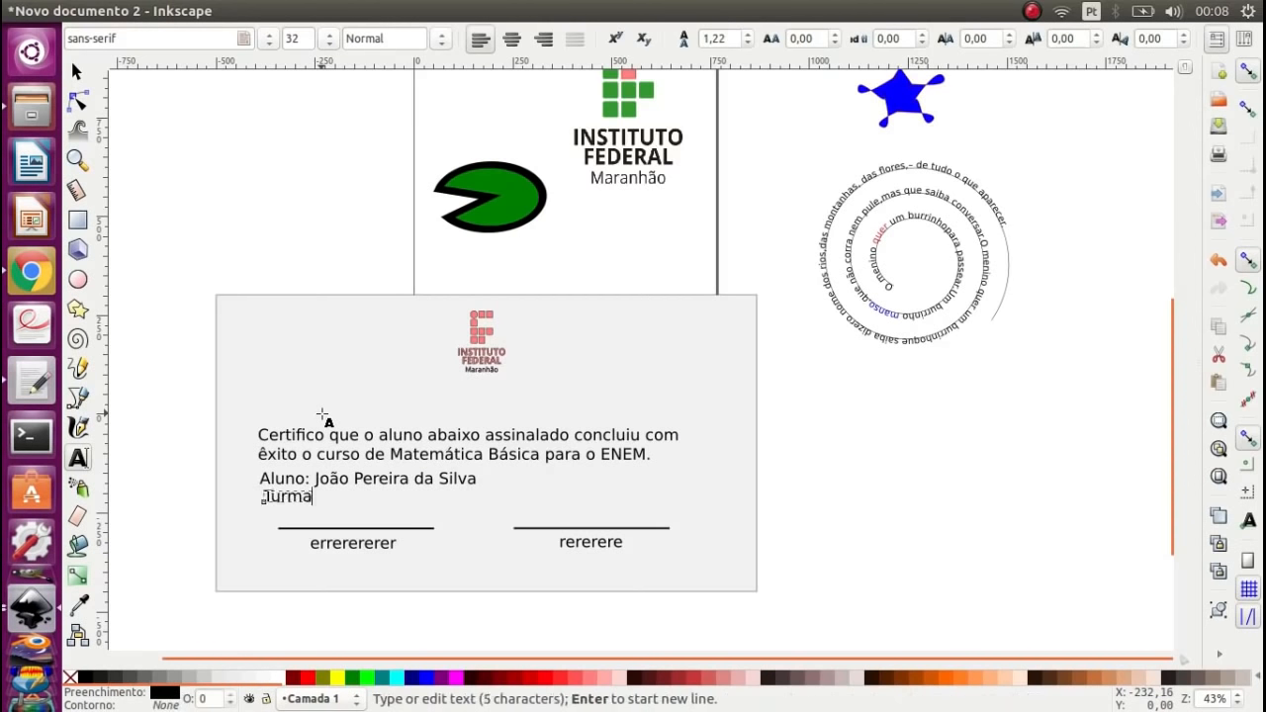
type(": 208V")
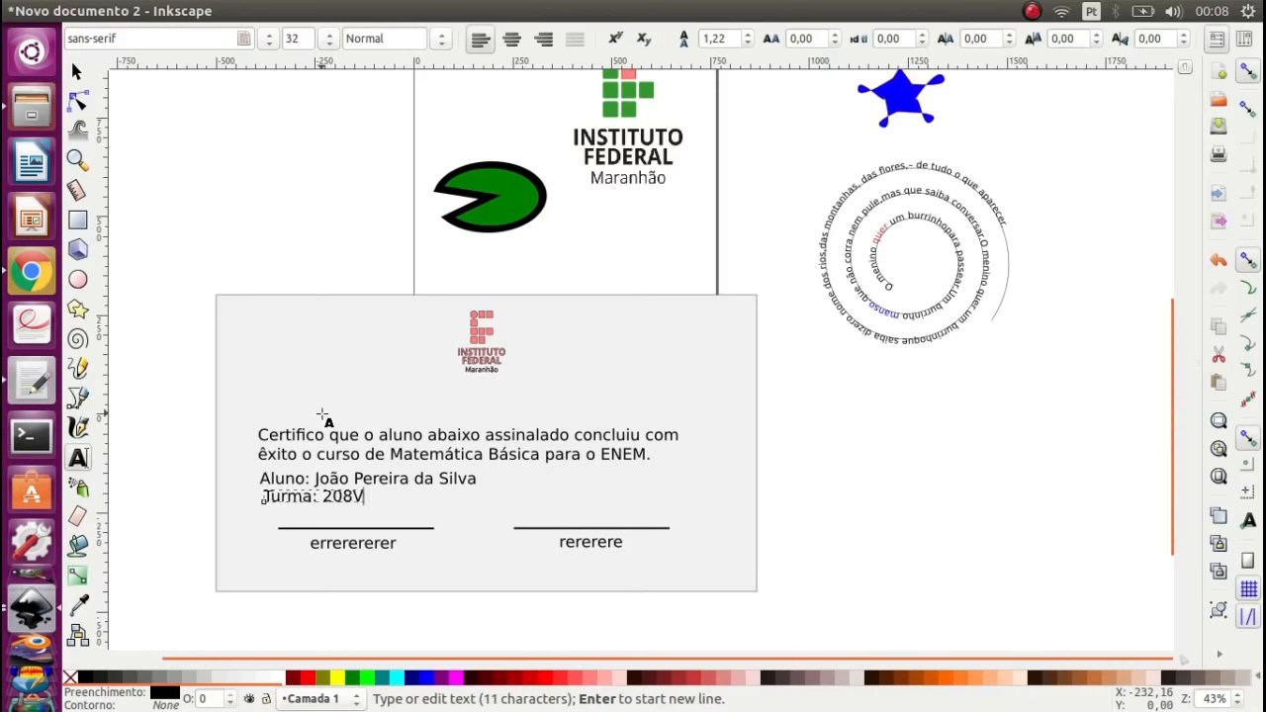
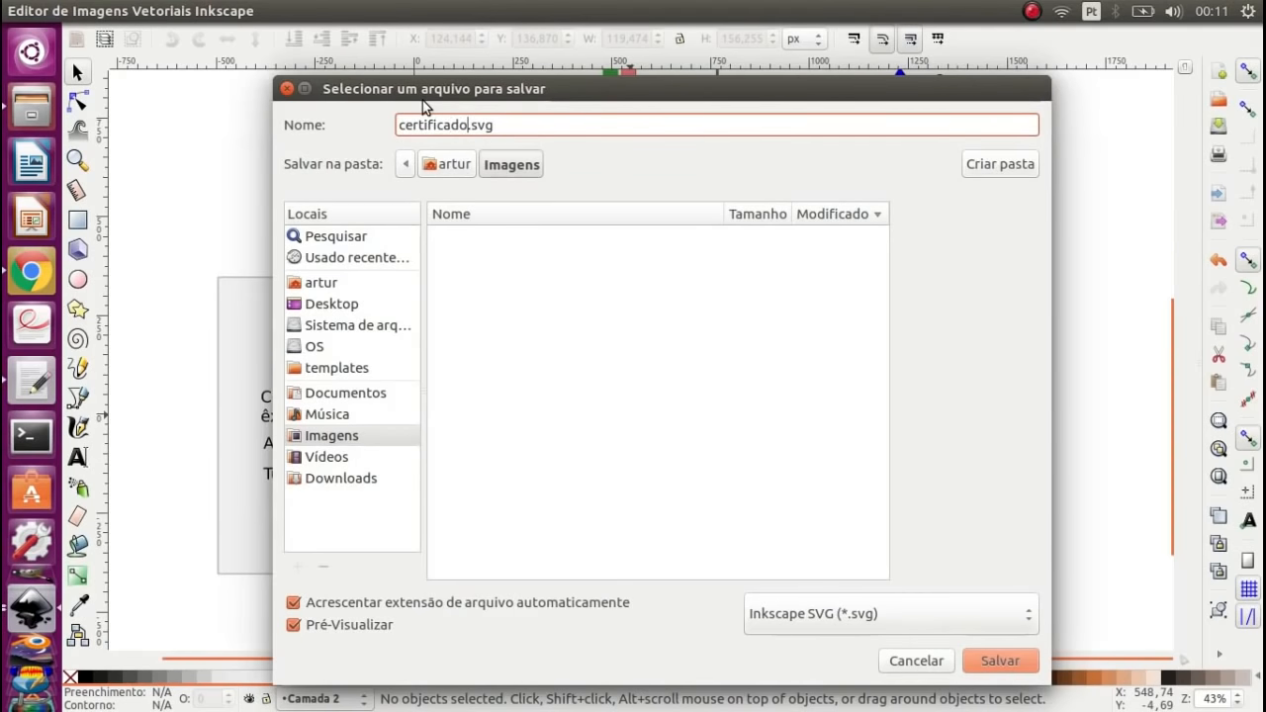
- Save the drawing as certificado.svg in Imagens and bring up the file manager
left_click(1019, 662)
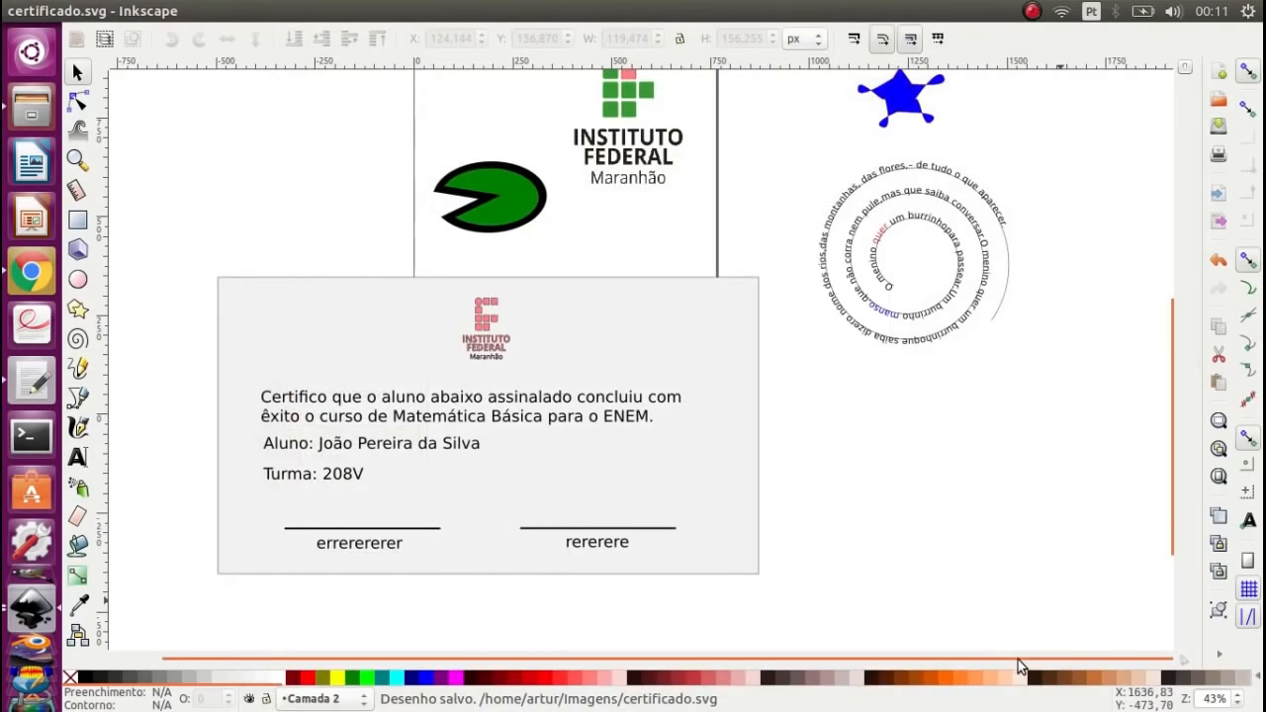
left_click(33, 107)
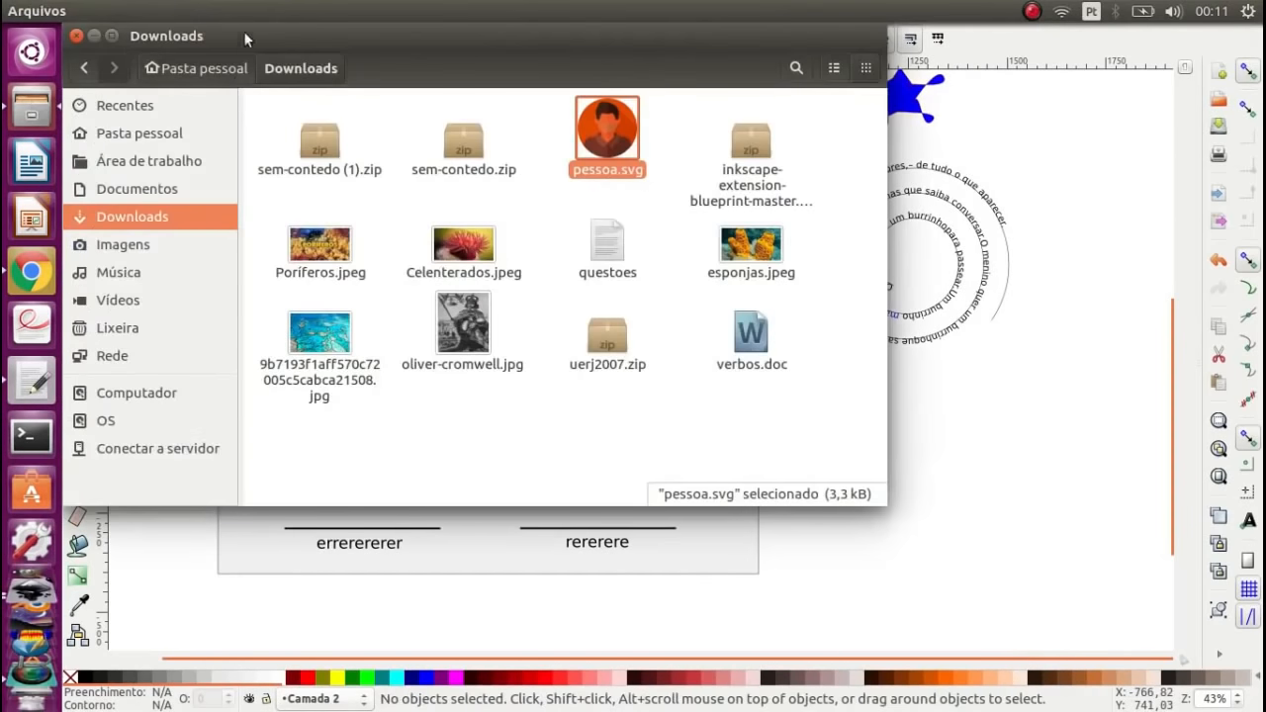
- Preview certificado.svg from the Imagens folder in Firefox
left_click(112, 35)
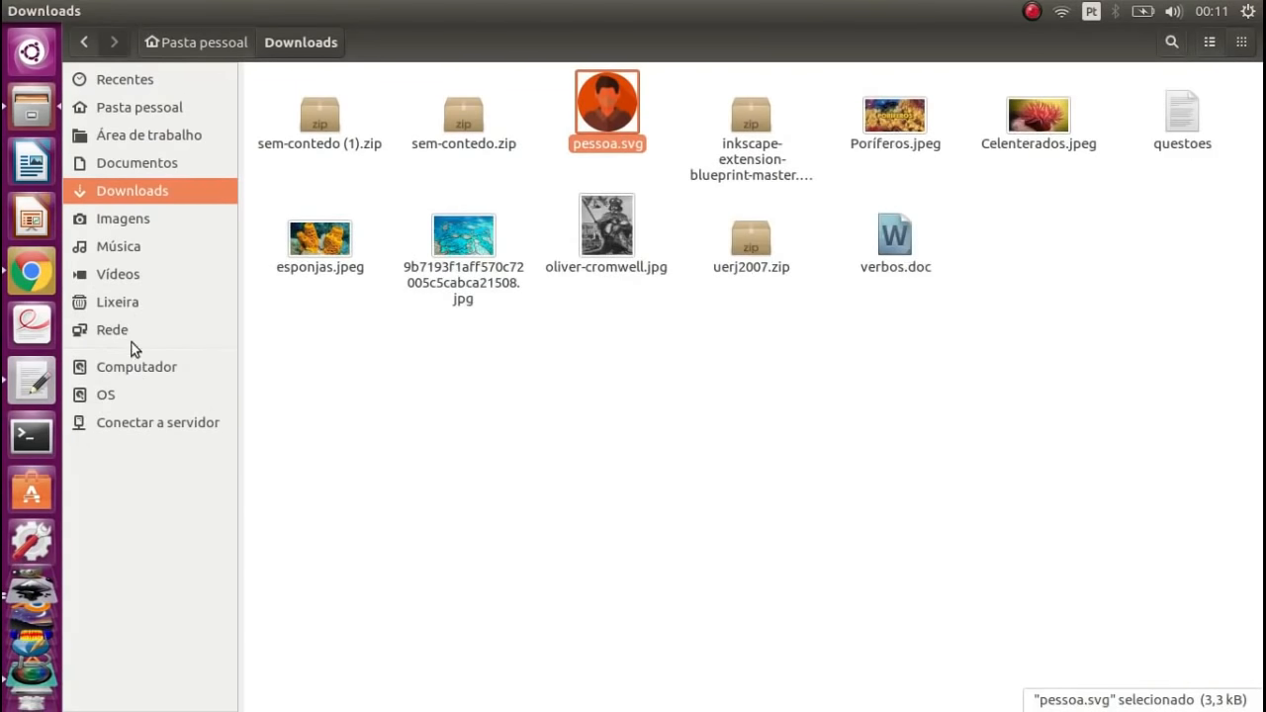
left_click(136, 223)
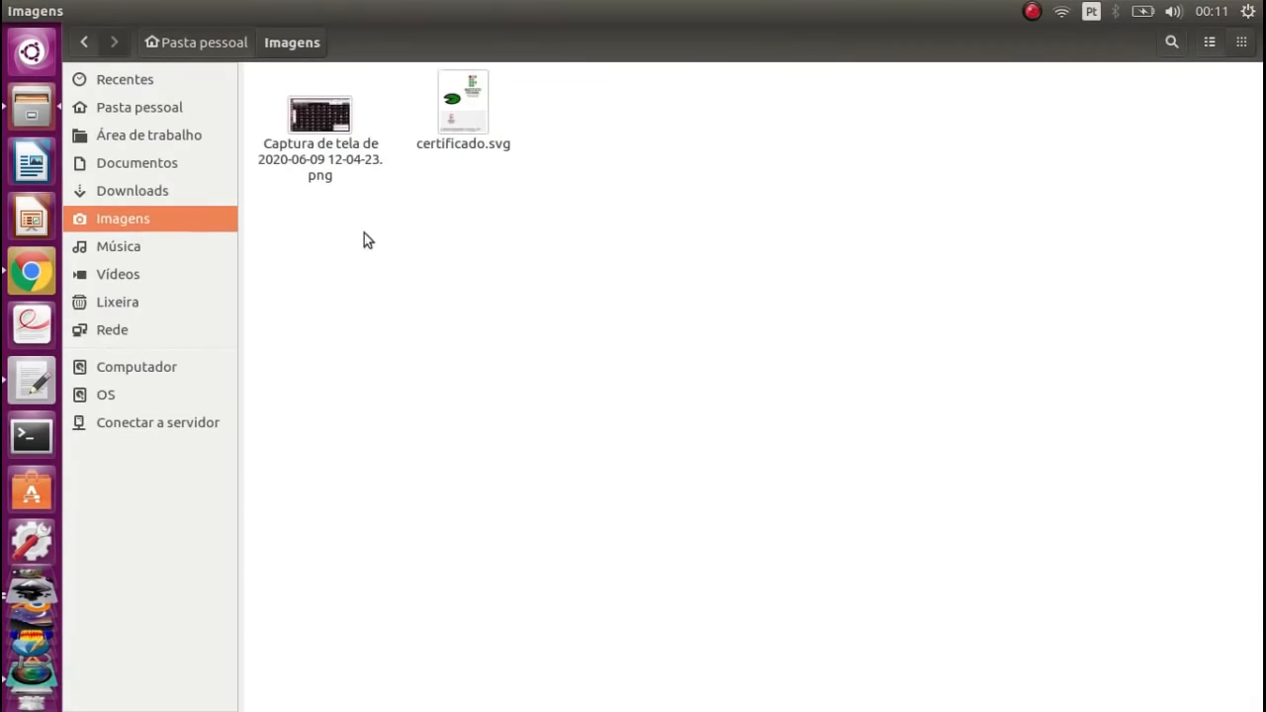
left_click(466, 115)
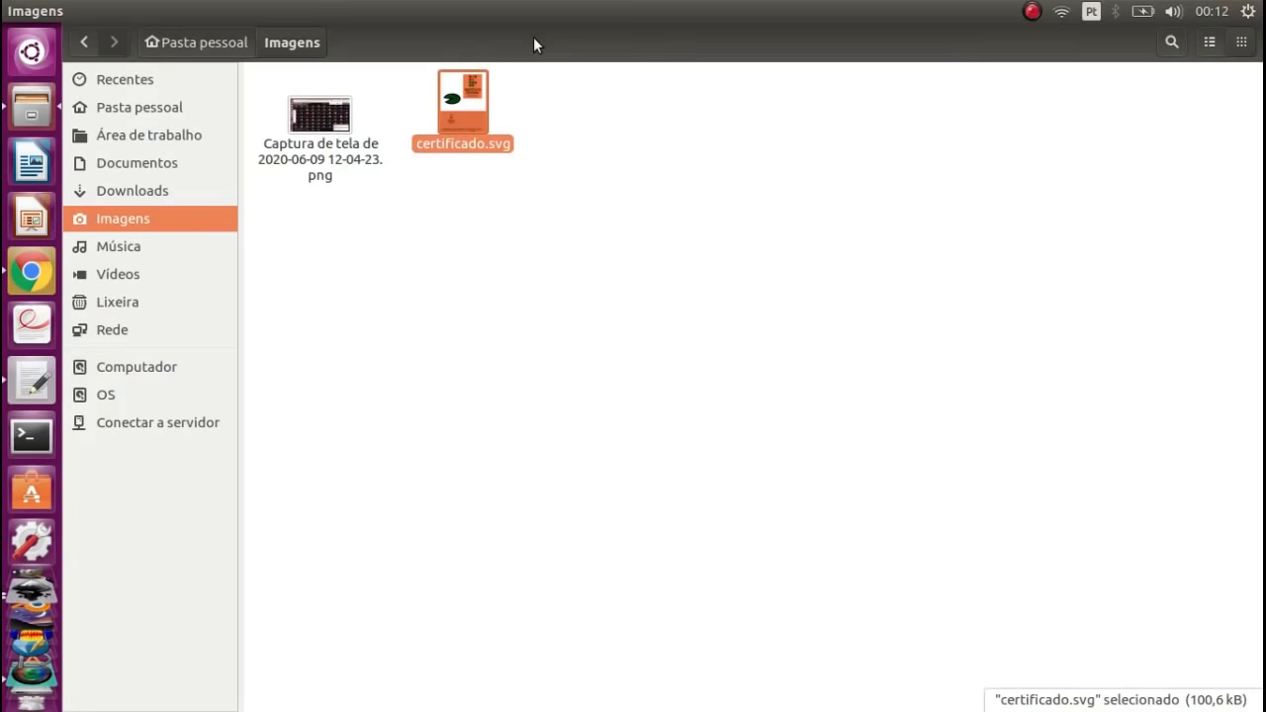
right_click(470, 106)
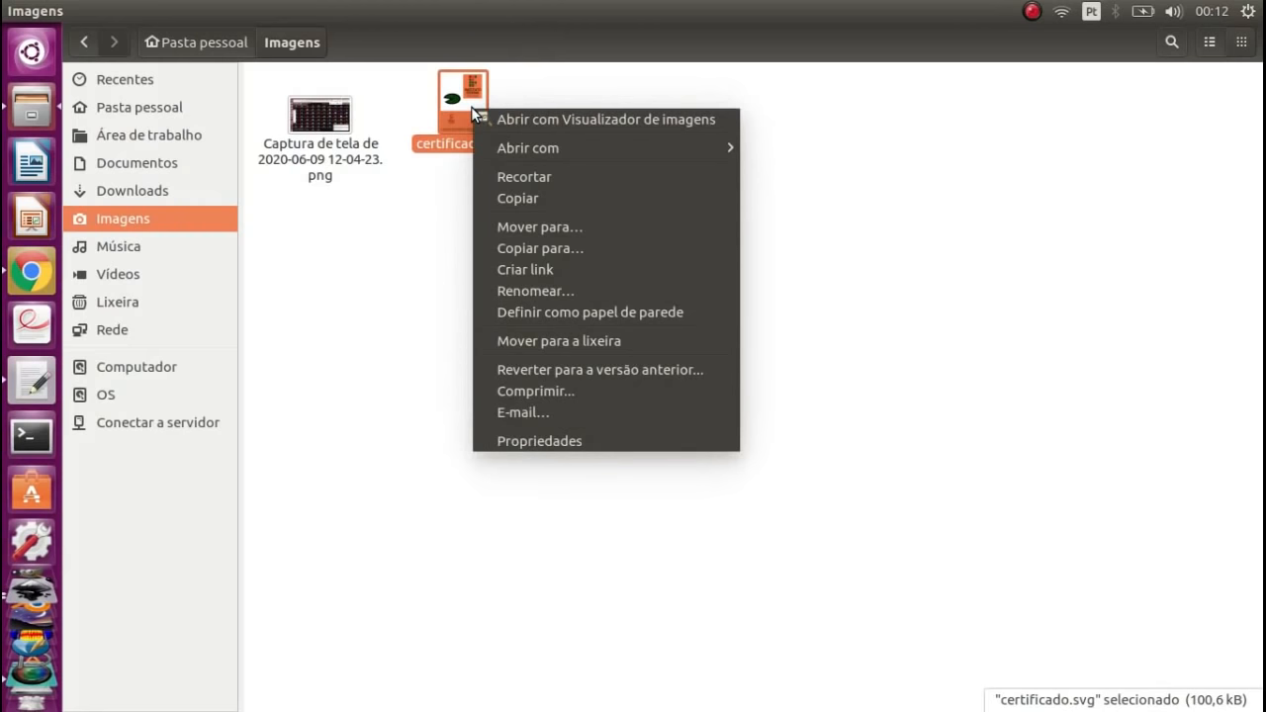
mouse_move(576, 154)
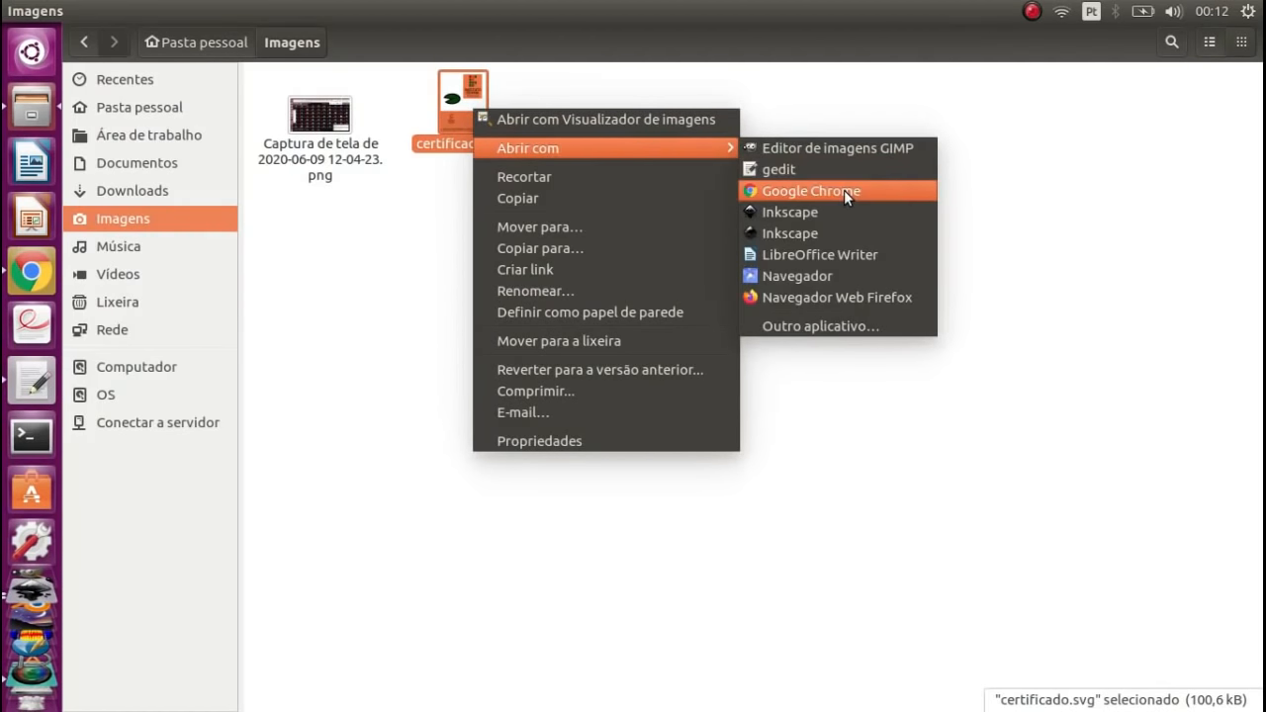
left_click(836, 296)
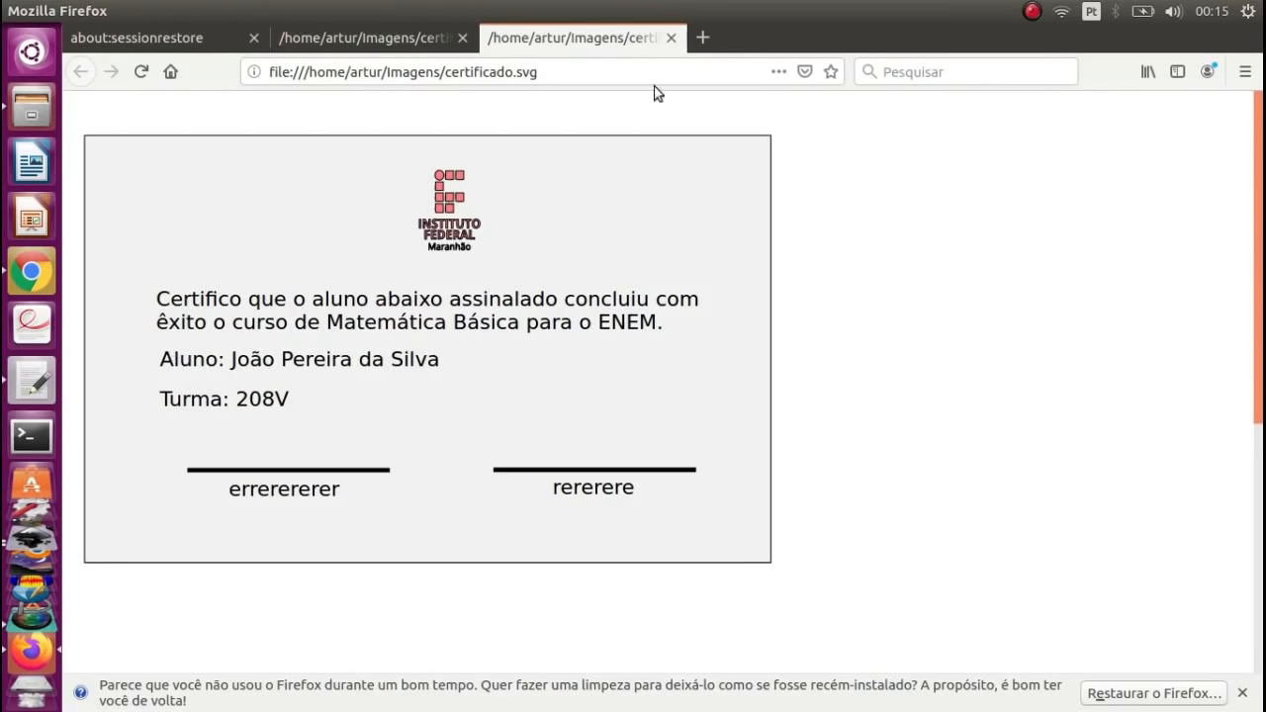
- Close both certificate preview tabs and switch to gedit
left_click(670, 38)
left_click(461, 38)
left_click(33, 380)
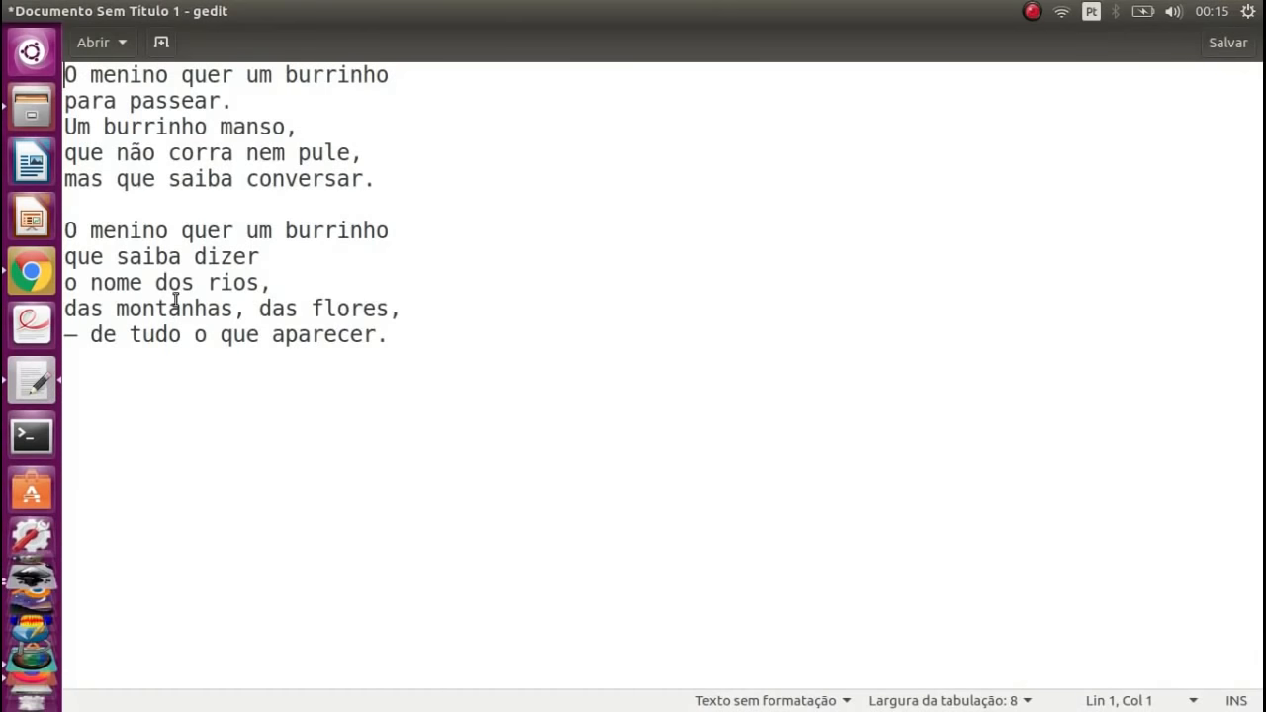
- Open Imagens/certificado.svg as source text in gedit
left_click(123, 41)
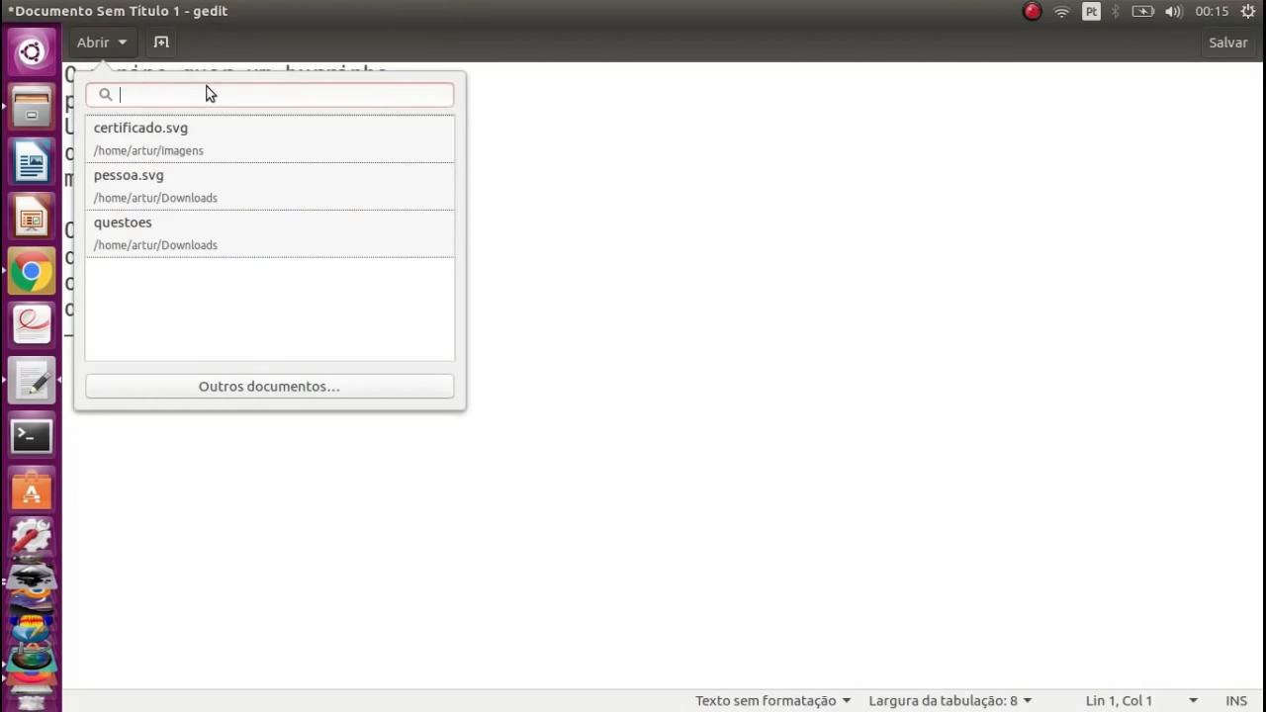
left_click(249, 388)
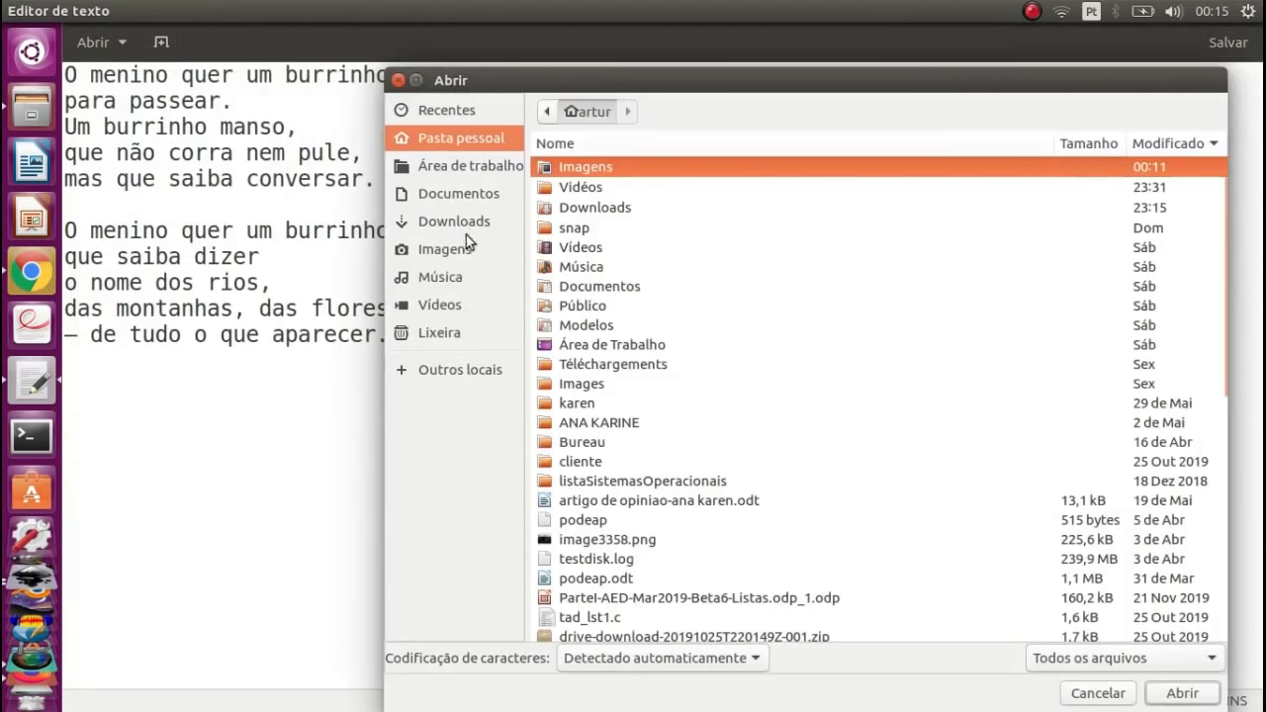
left_click(465, 248)
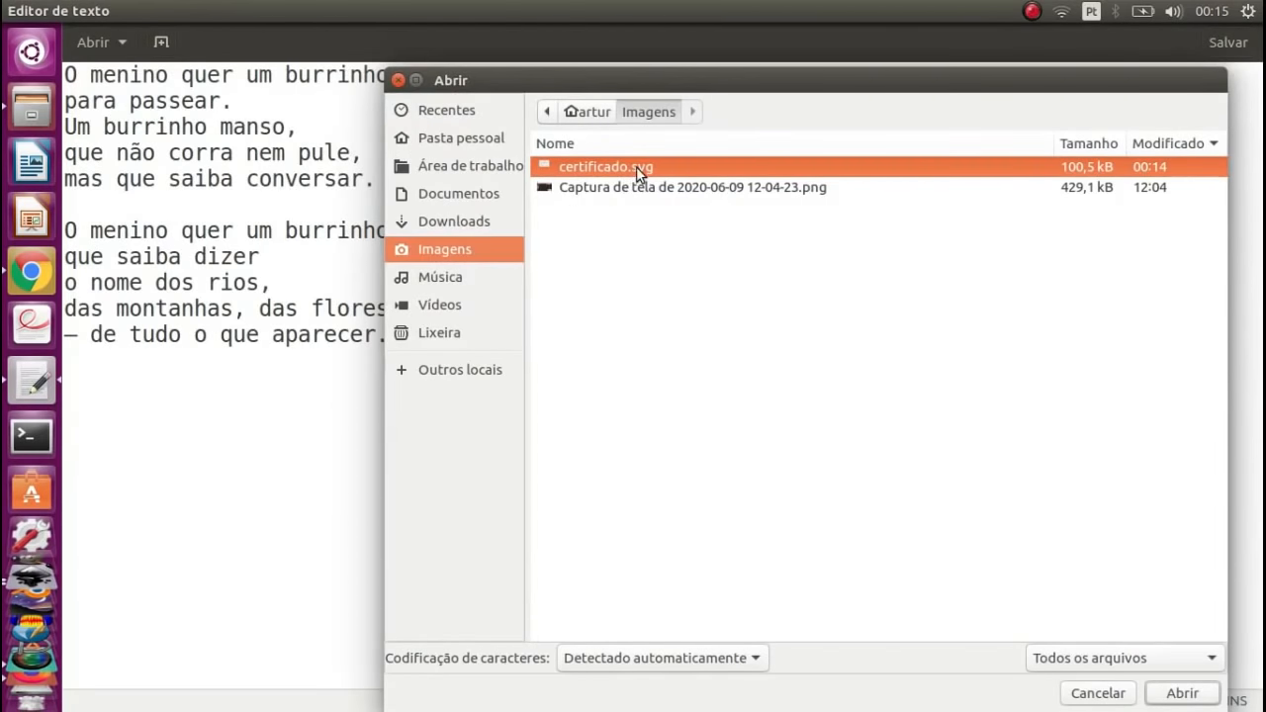
left_click_drag(1115, 88, 1048, 52)
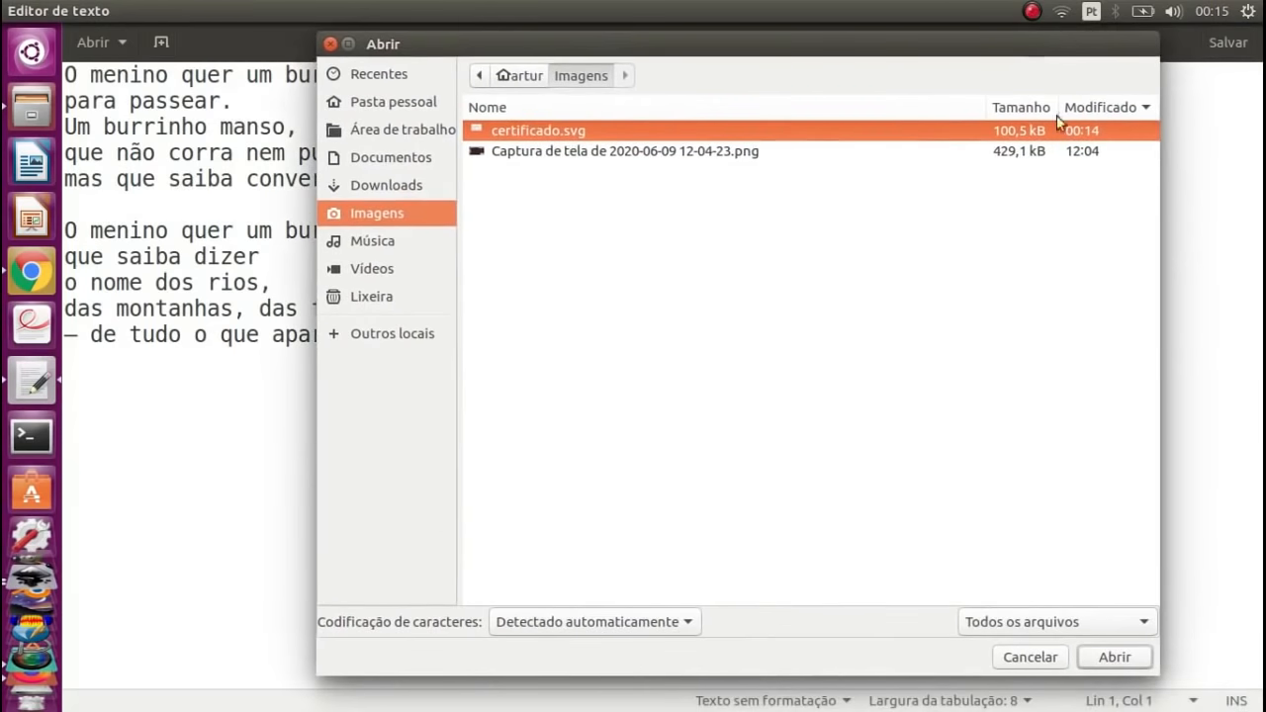
left_click(1116, 657)
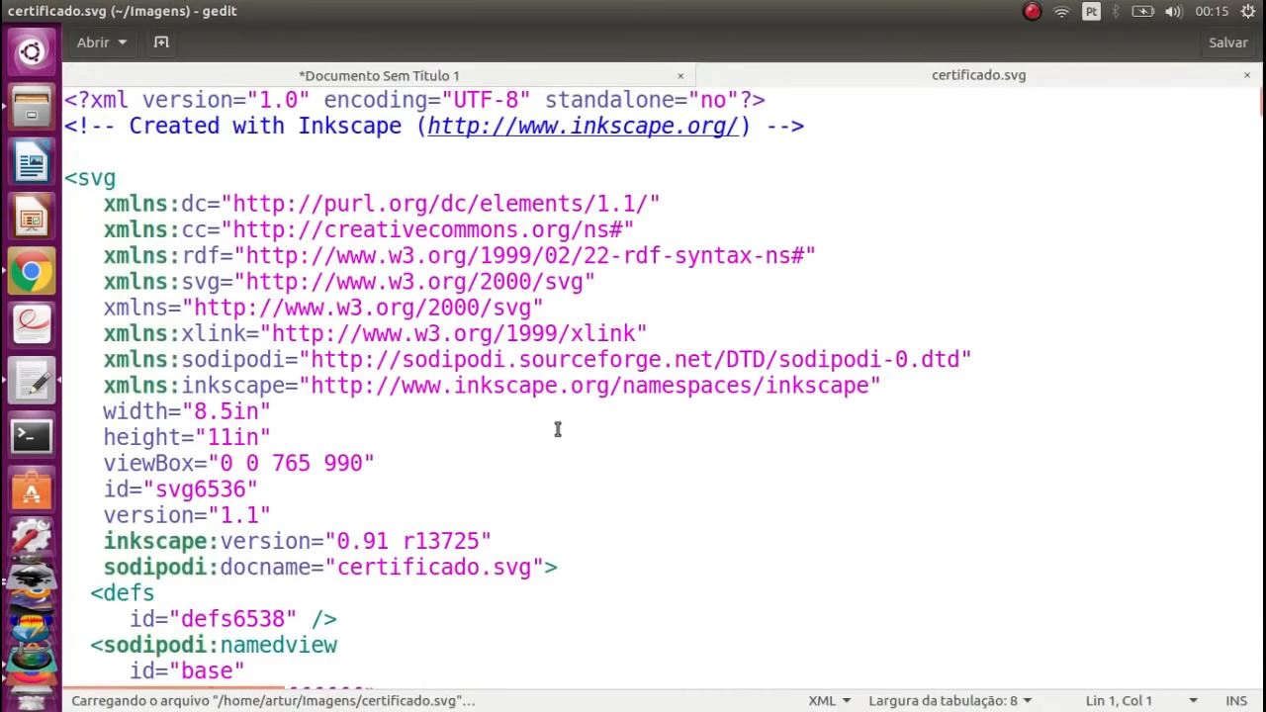
- Search the SVG source for 'joão' to locate the student's name
scroll(549, 425, "down", 4)
scroll(484, 297, "down", 3)
scroll(473, 286, "down", 10)
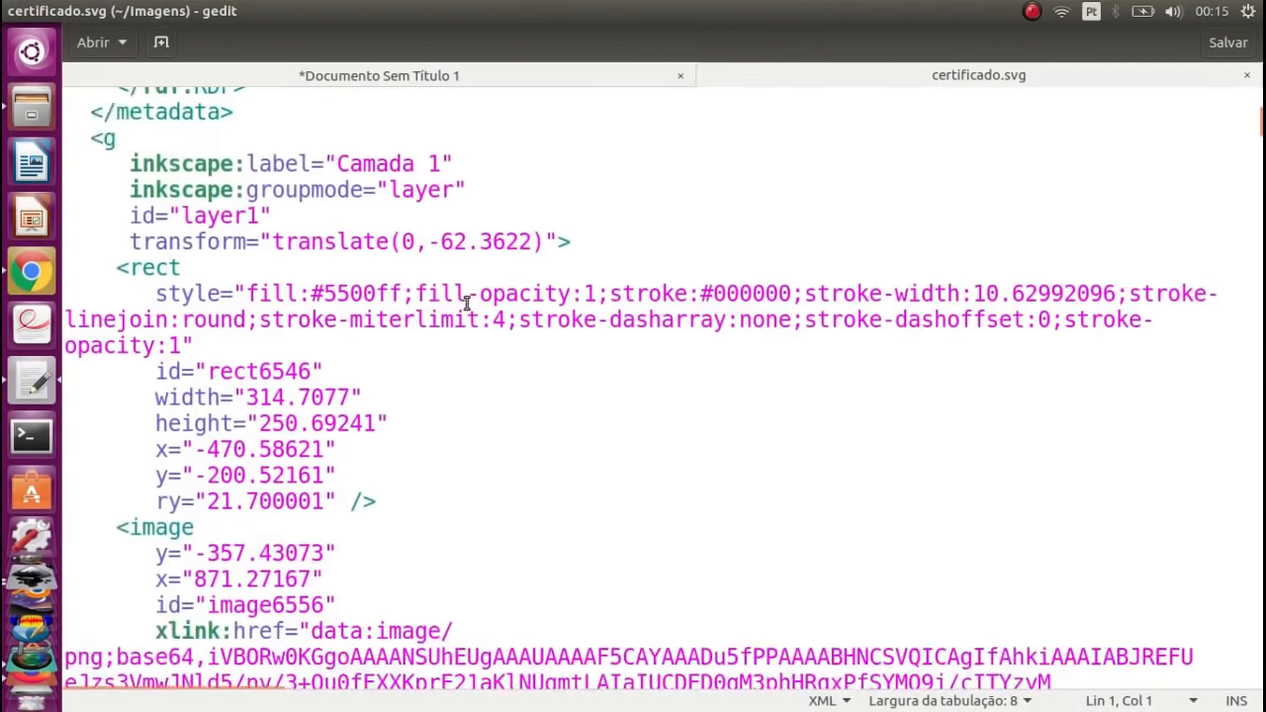
scroll(466, 302, "down", 5)
scroll(460, 310, "up", 6)
scroll(461, 311, "up", 18)
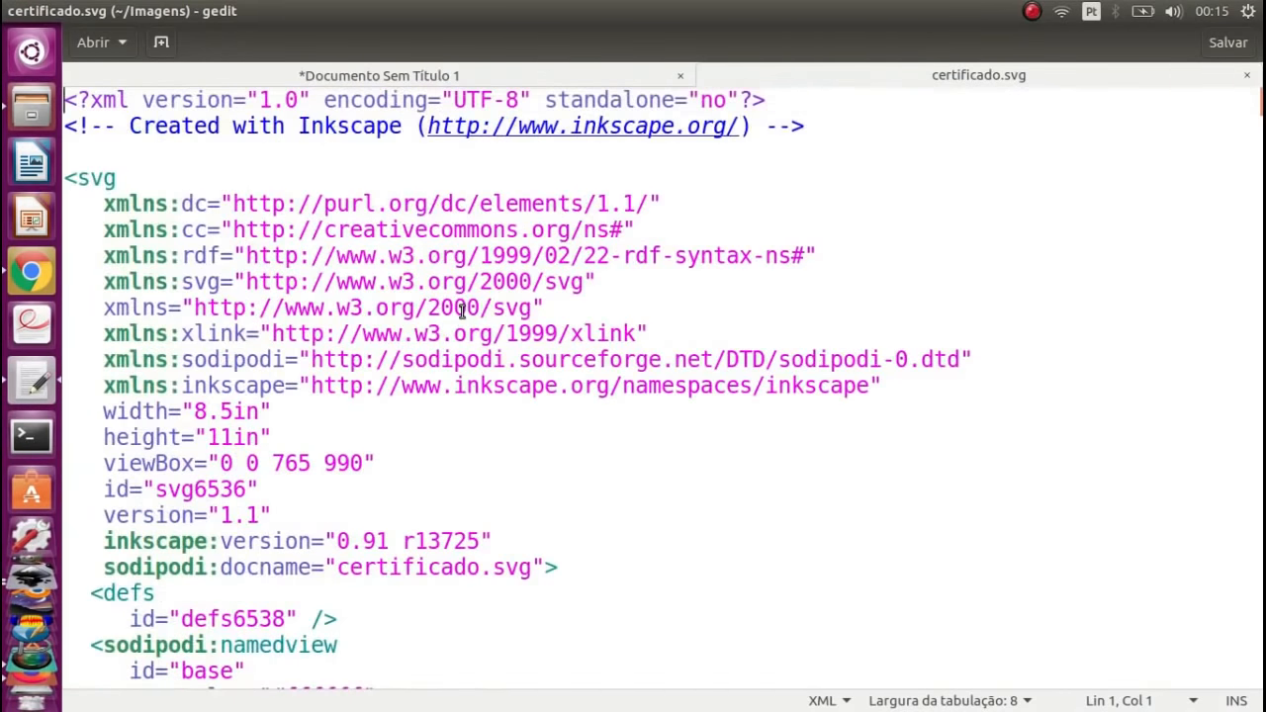
key("ctrl+f")
type("jo")
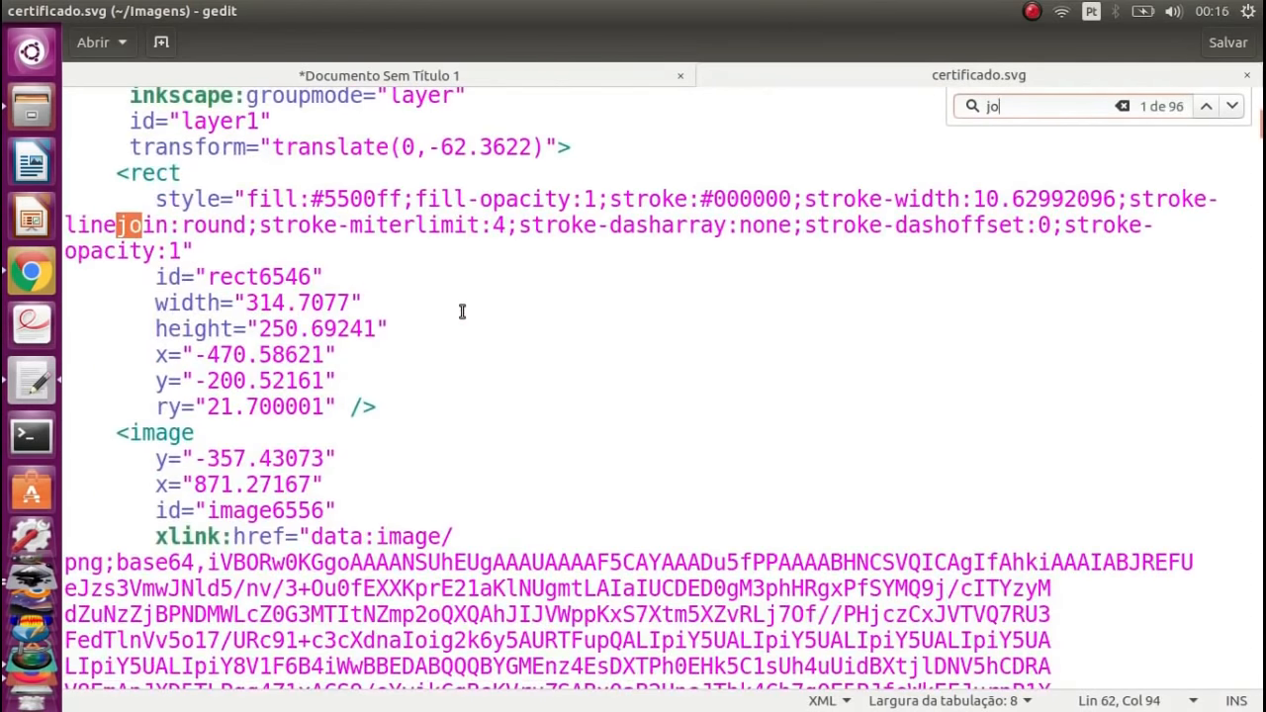
type("ão")
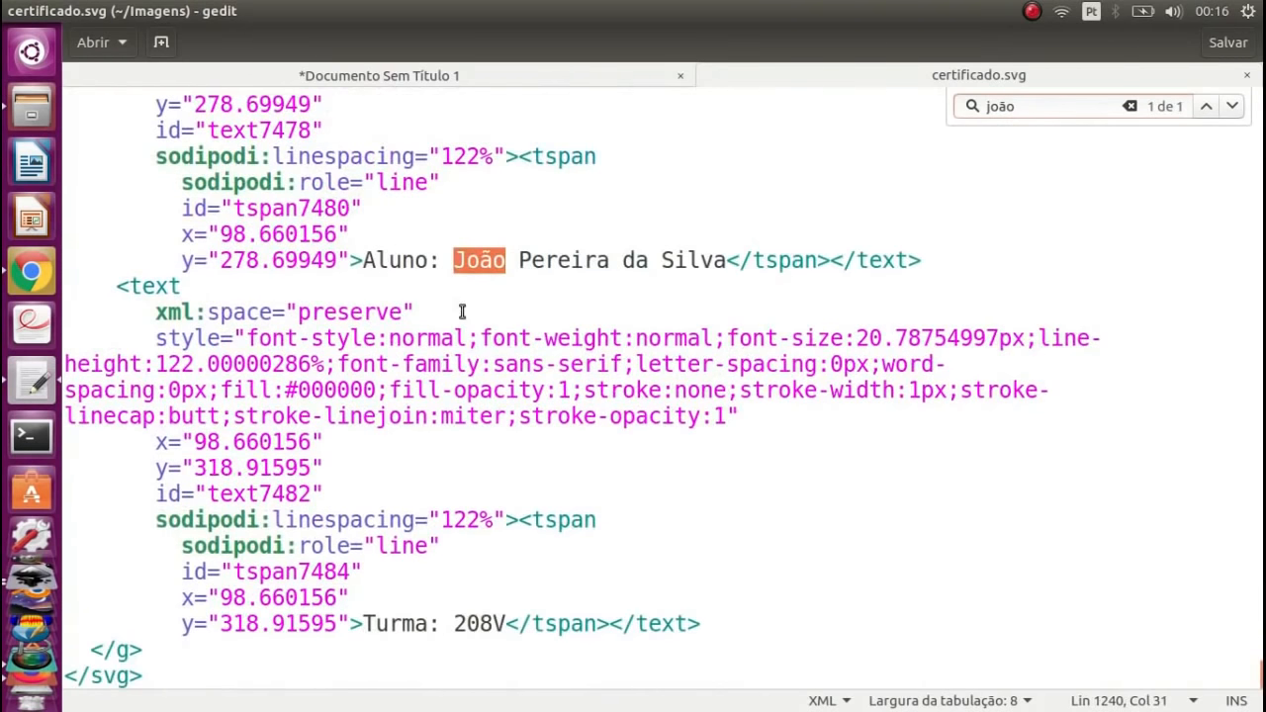
left_click(570, 260)
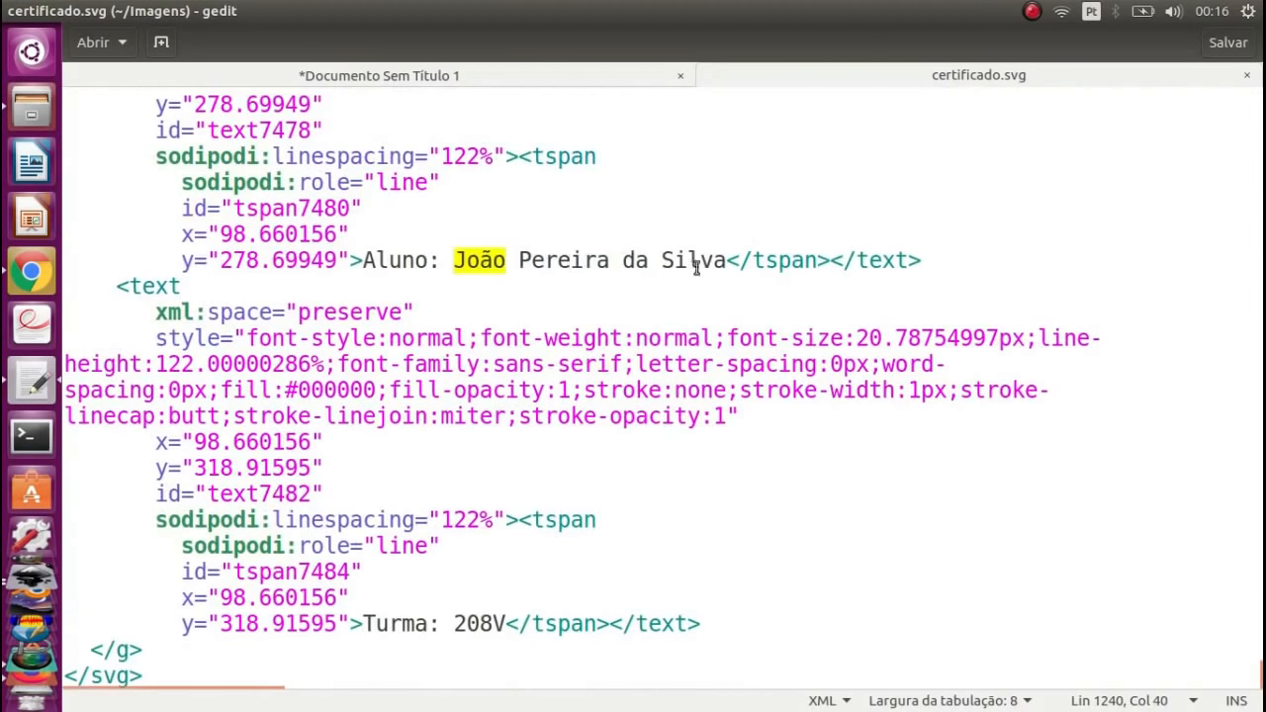
left_click_drag(726, 260, 454, 260)
type("Maria")
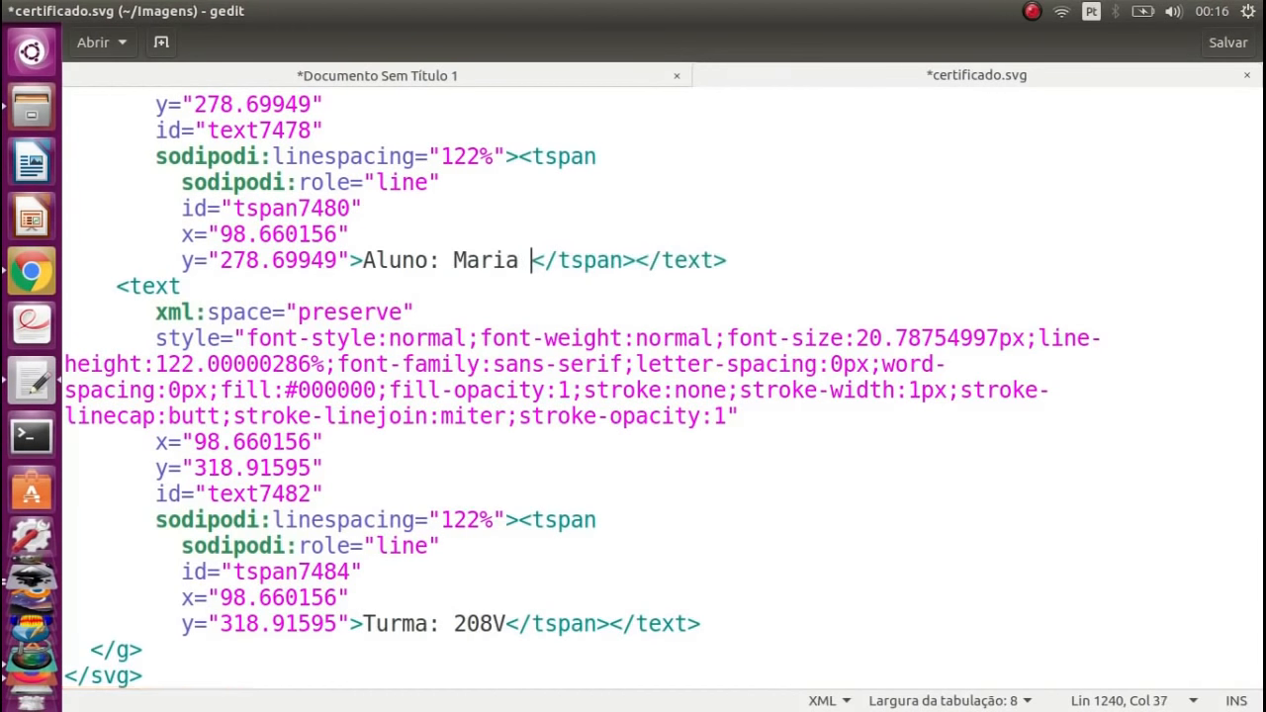
key("BackSpace")
type("na ")
type("Silva S")
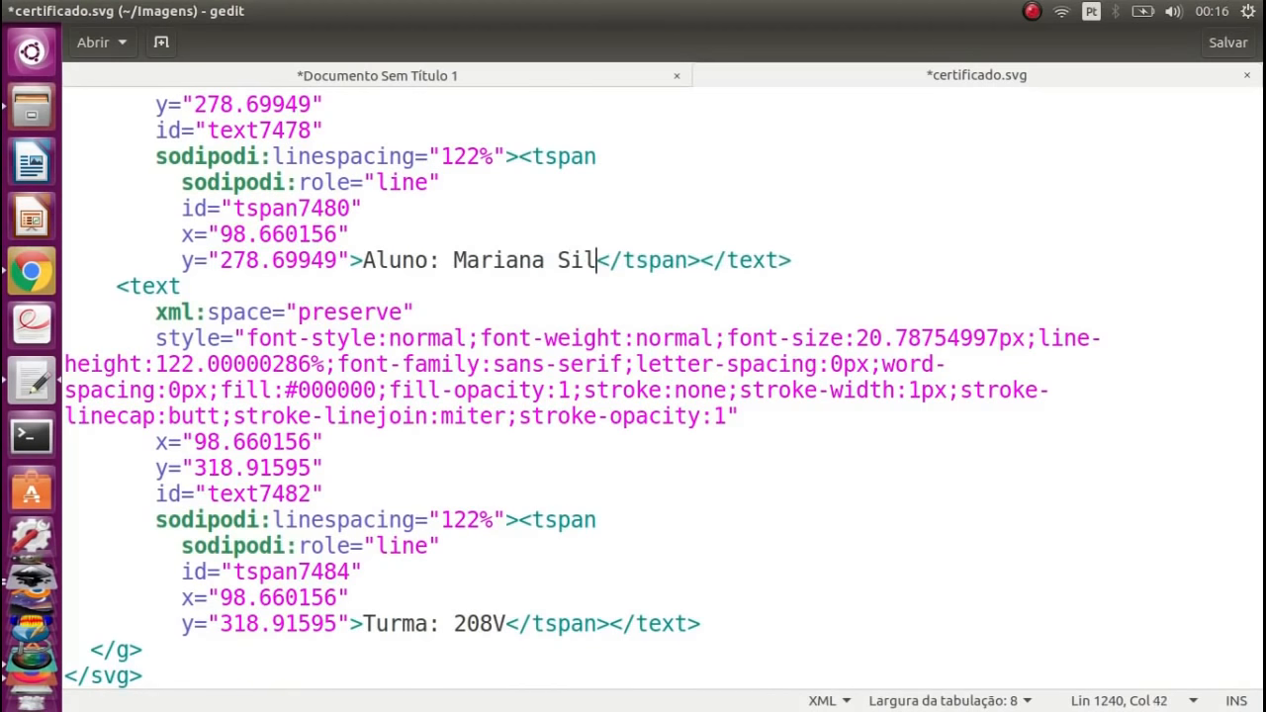
type("ousa")
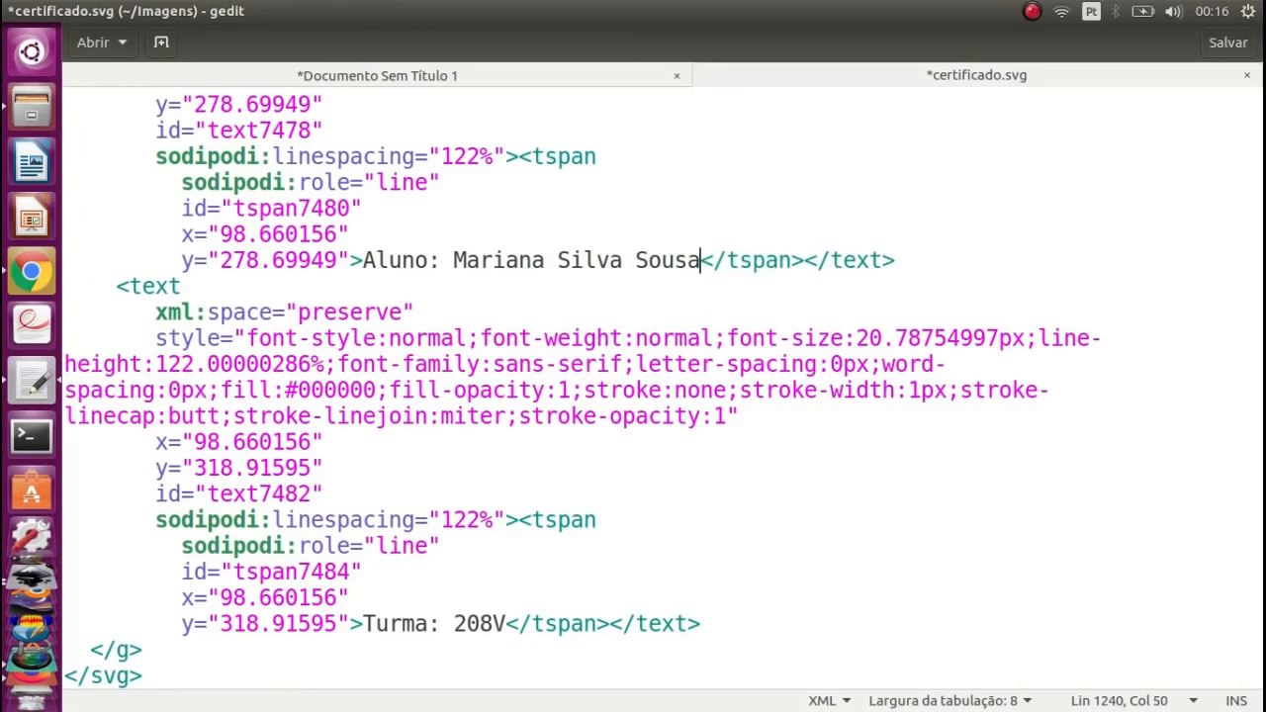
- Save the edited certificado.svg and reopen it in Firefox from the file manager
key("ctrl+s")
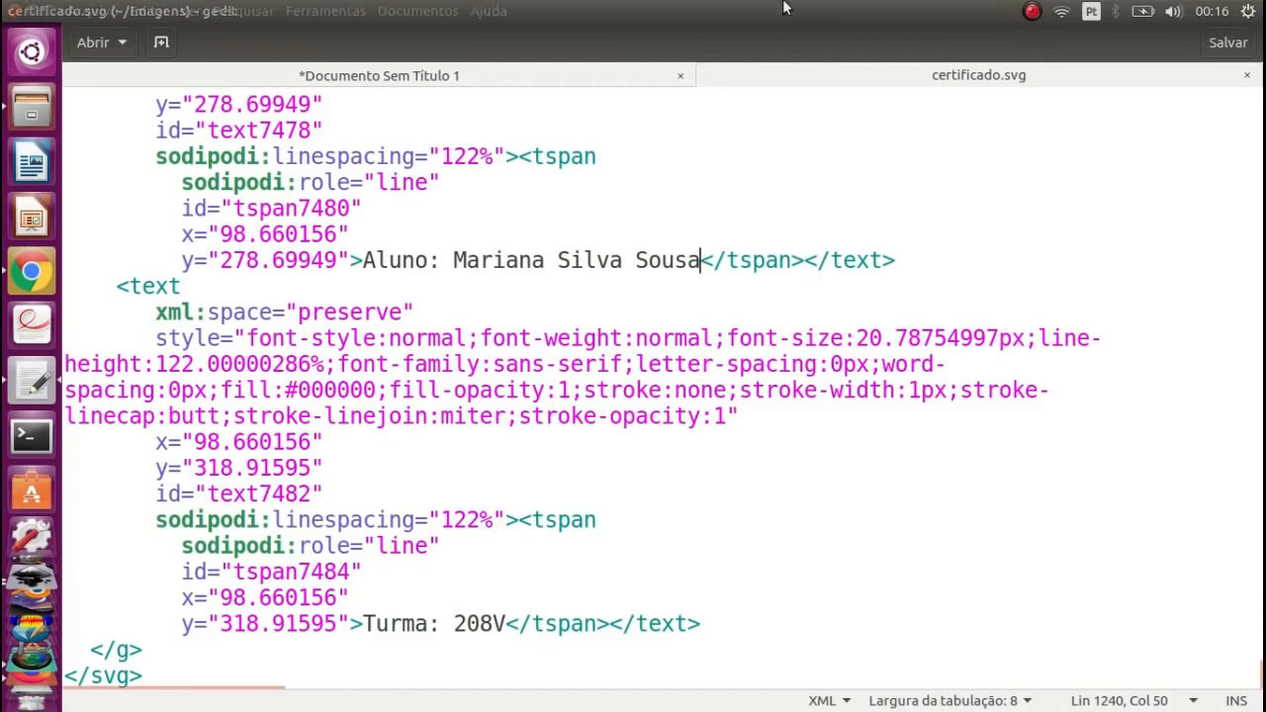
left_click(1247, 75)
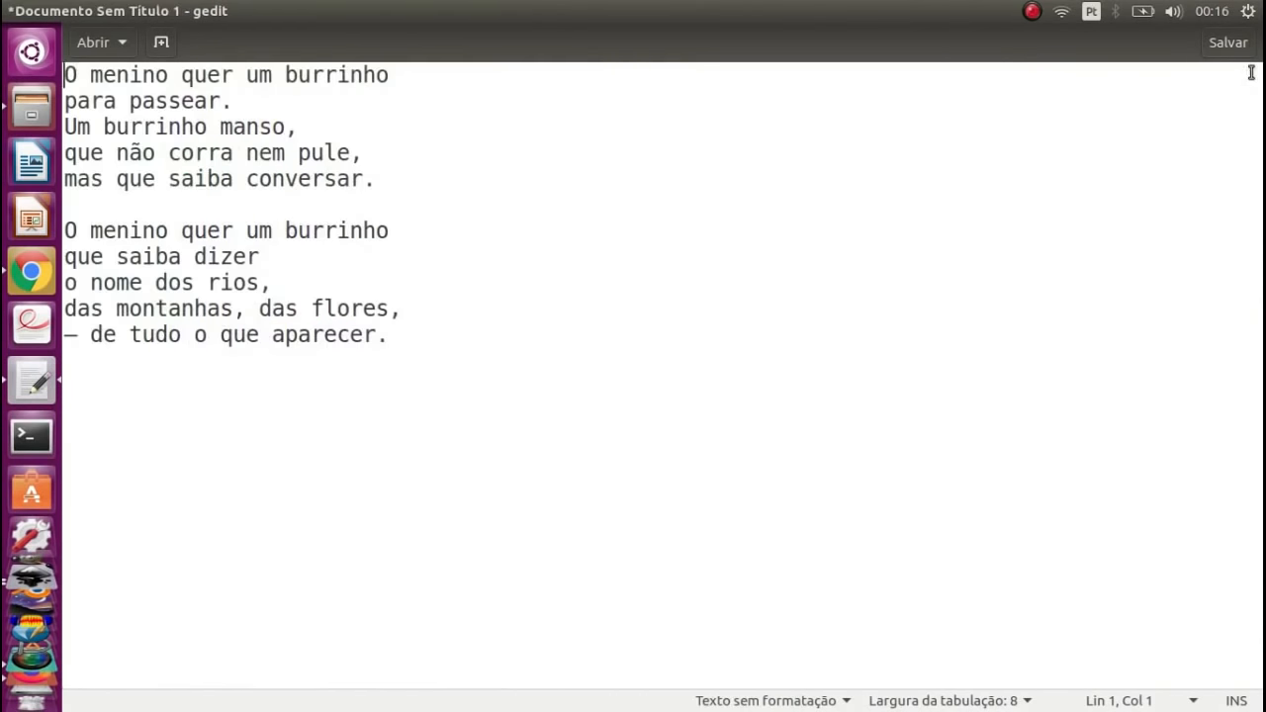
left_click(27, 113)
left_click(624, 288)
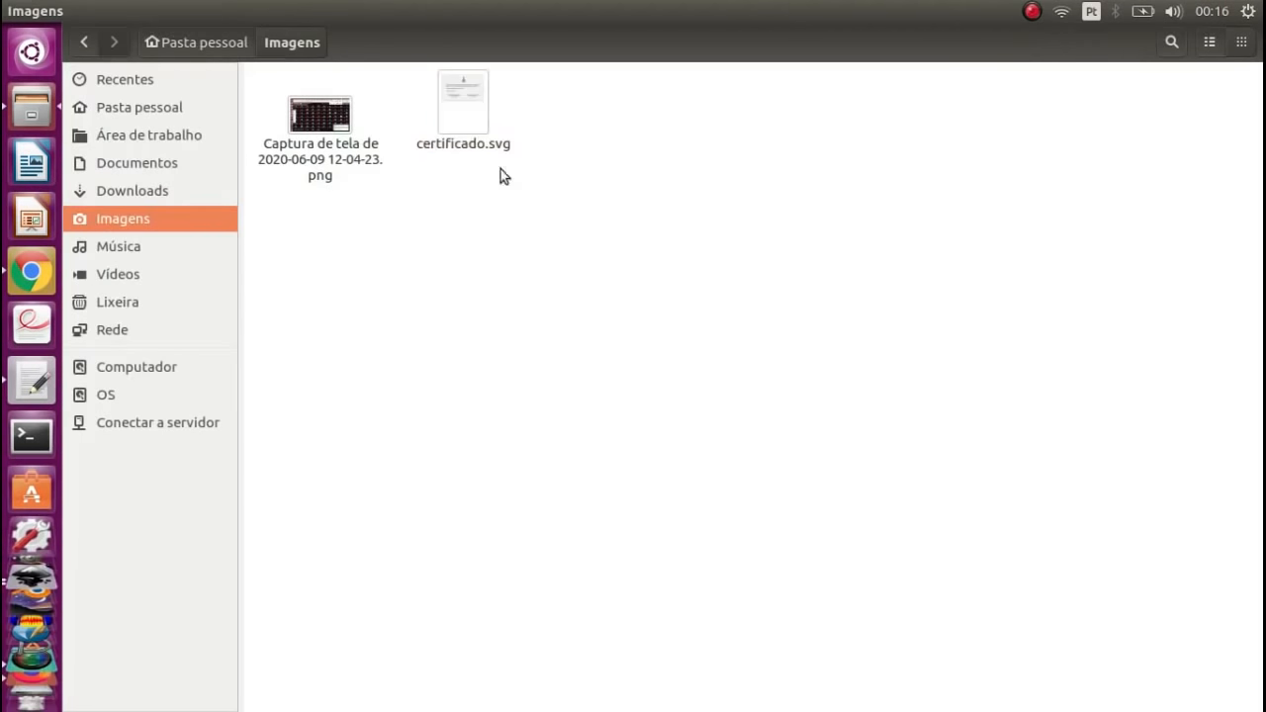
right_click(462, 105)
mouse_move(503, 145)
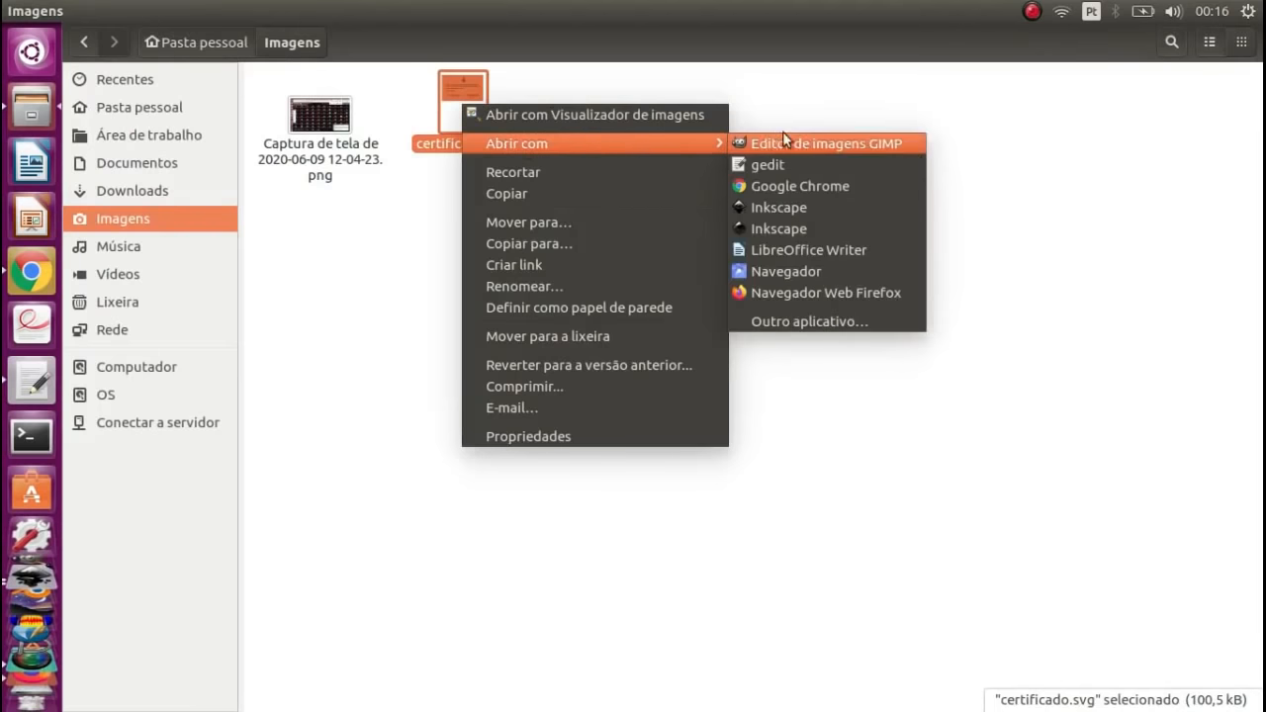
left_click(890, 291)
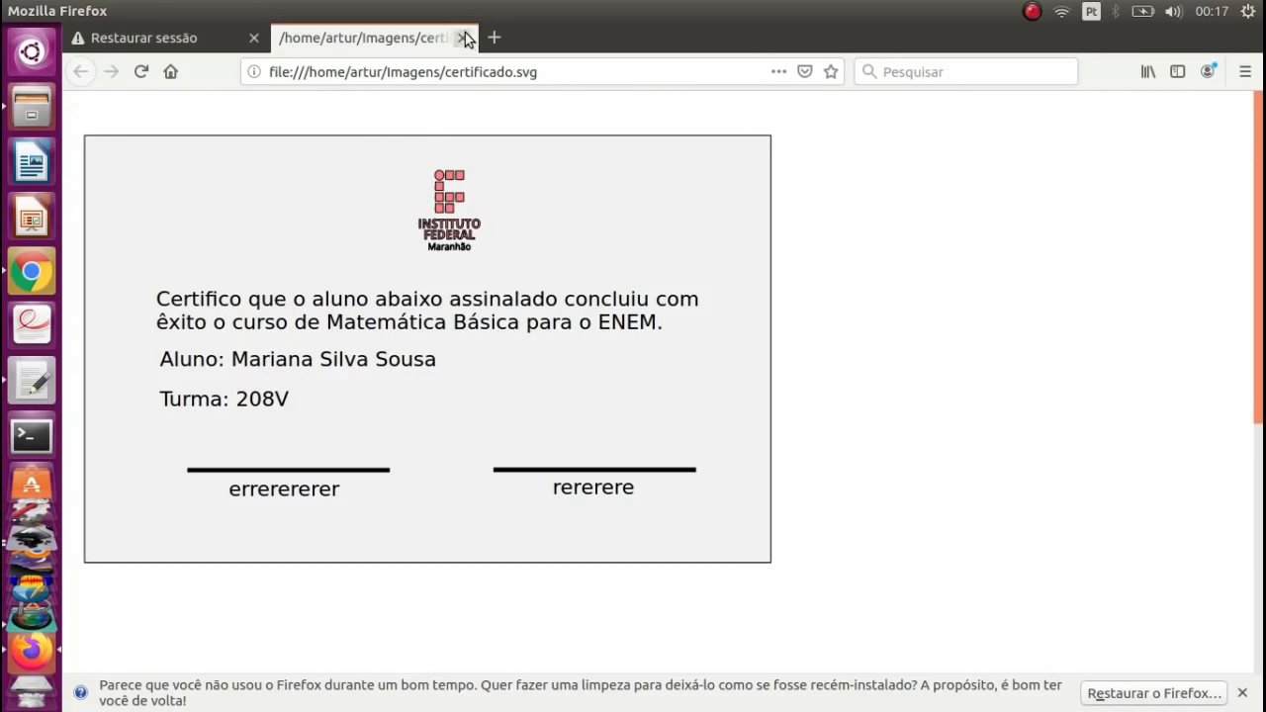
left_click(462, 38)
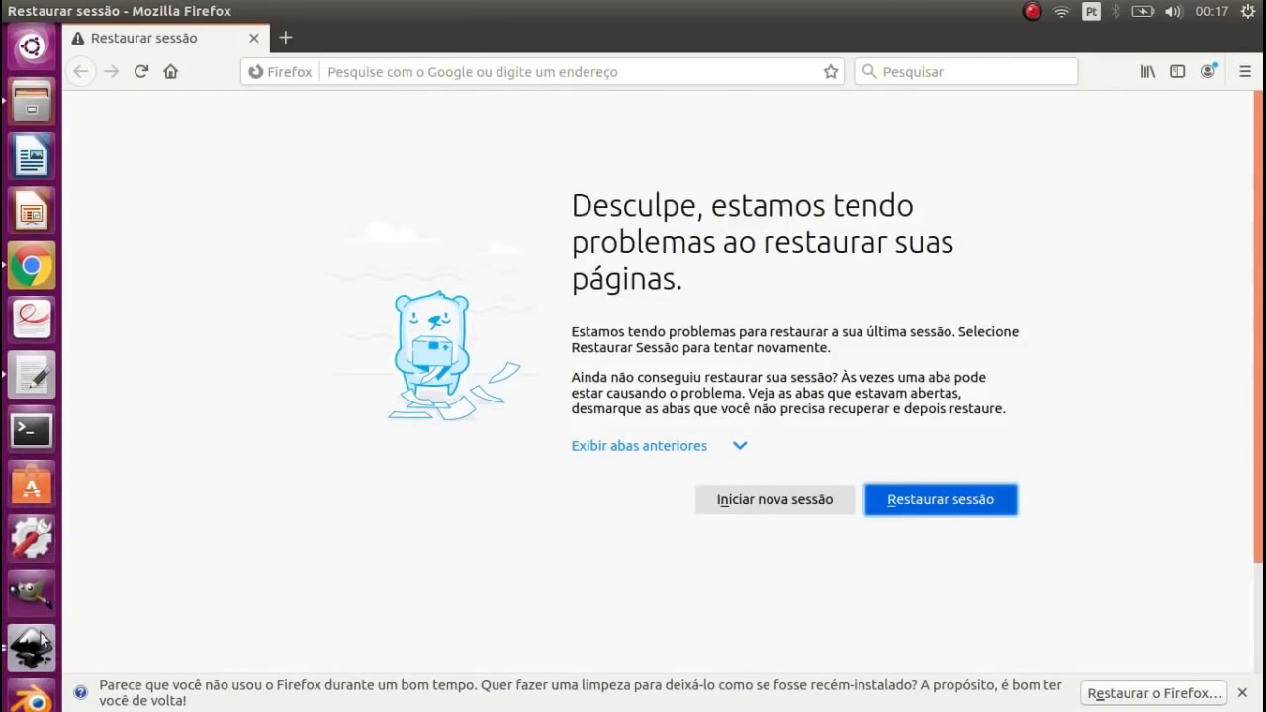
- Glance at certificado.svg in Inkscape, then bring the browser window forward
left_click(42, 641)
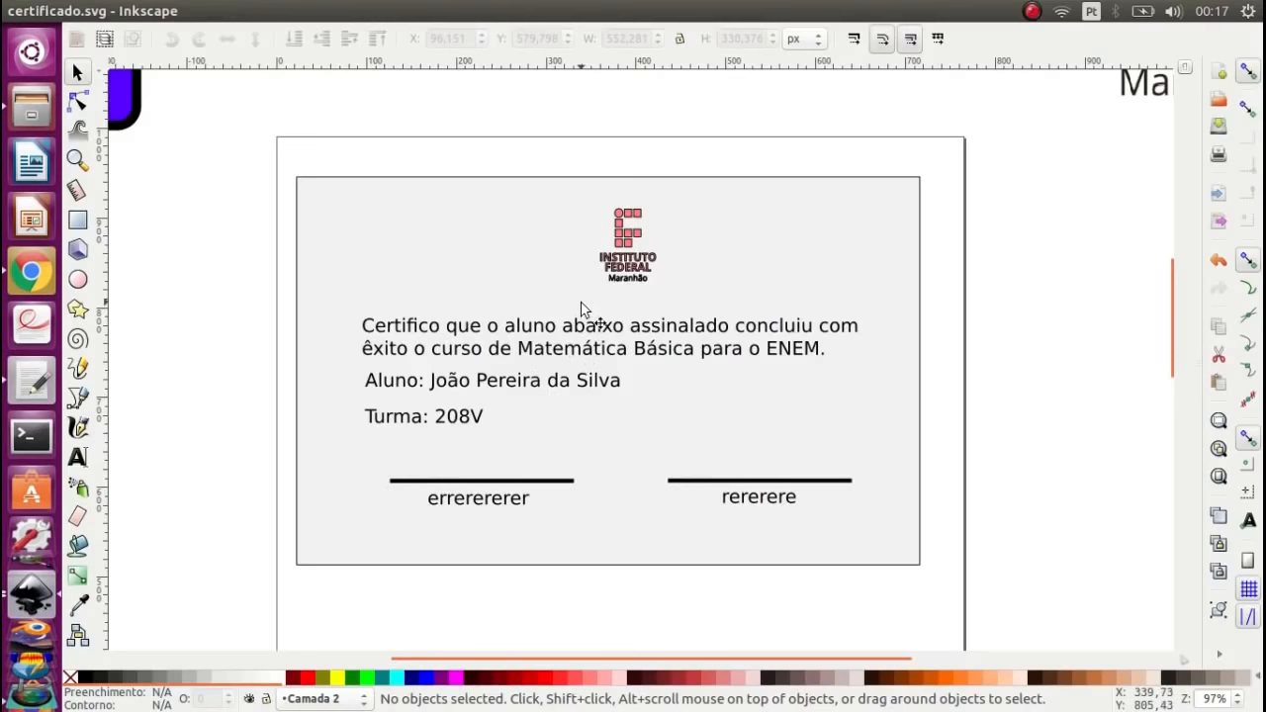
scroll(598, 292, "down", 1, "ctrl")
scroll(593, 286, "up", 1, "ctrl")
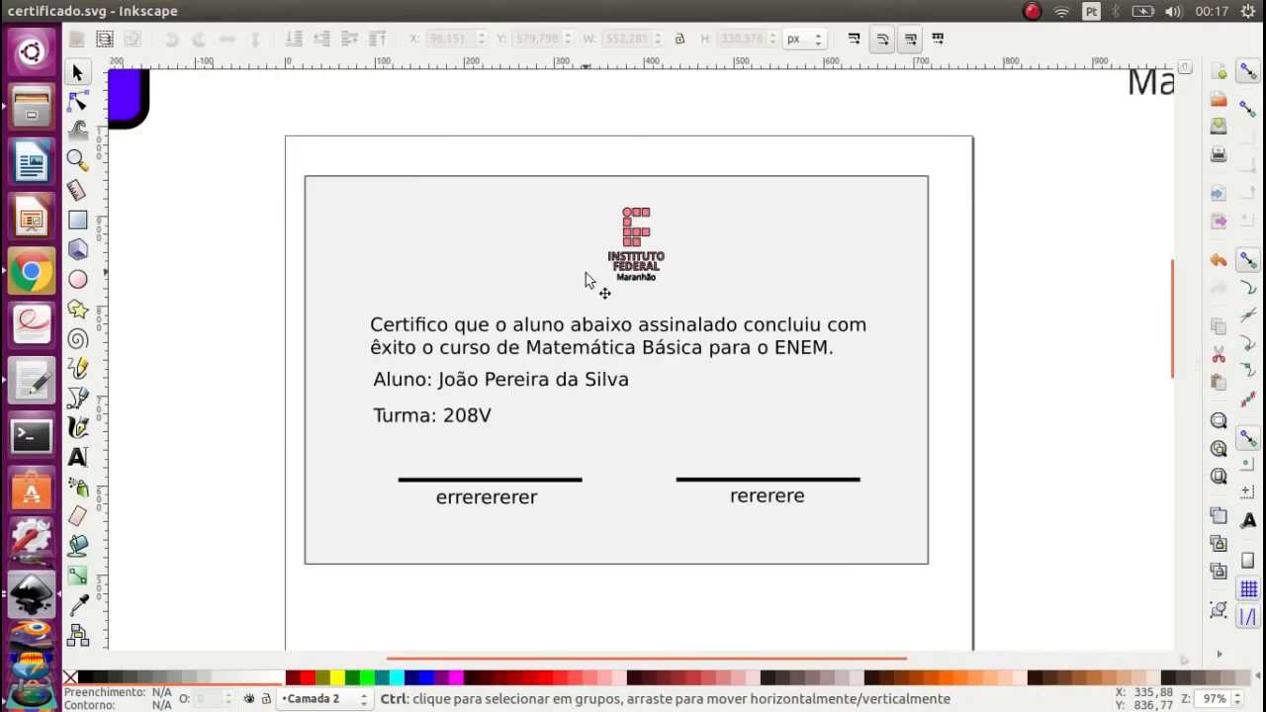
left_click(33, 271)
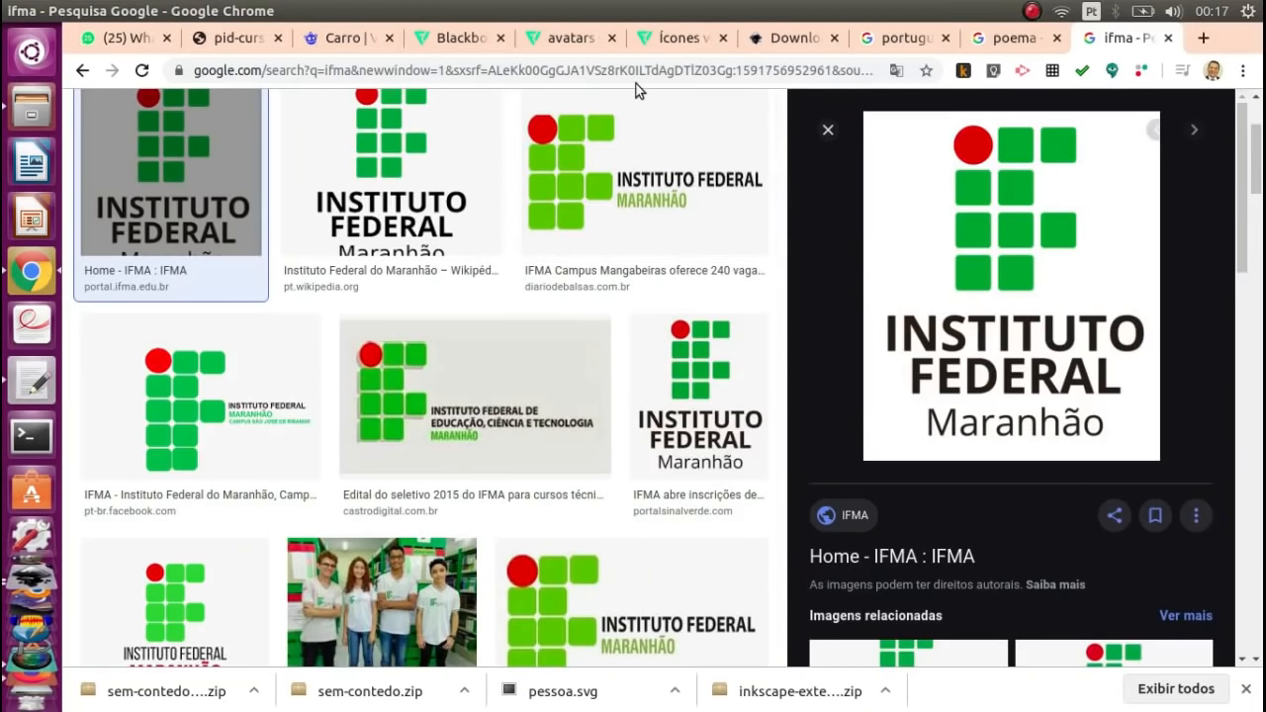
- Move through the browser tabs to the Avatars With Medical Masks pack
left_click(345, 39)
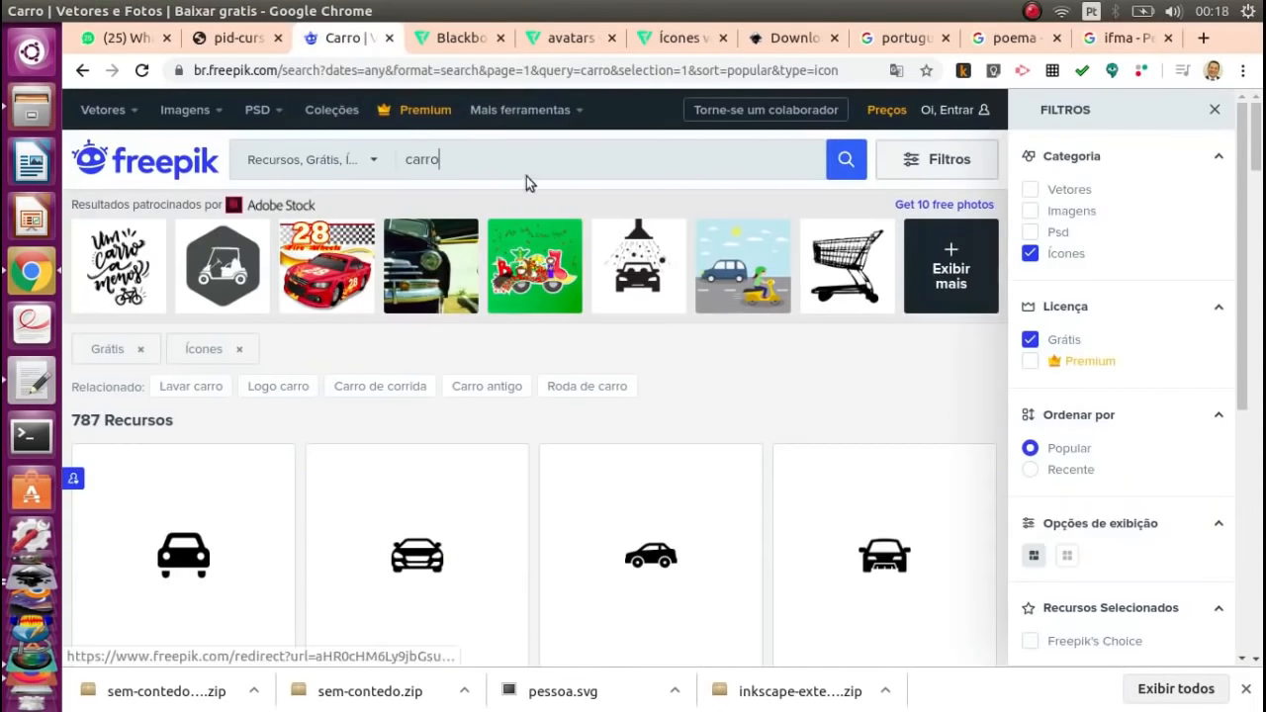
left_click(463, 39)
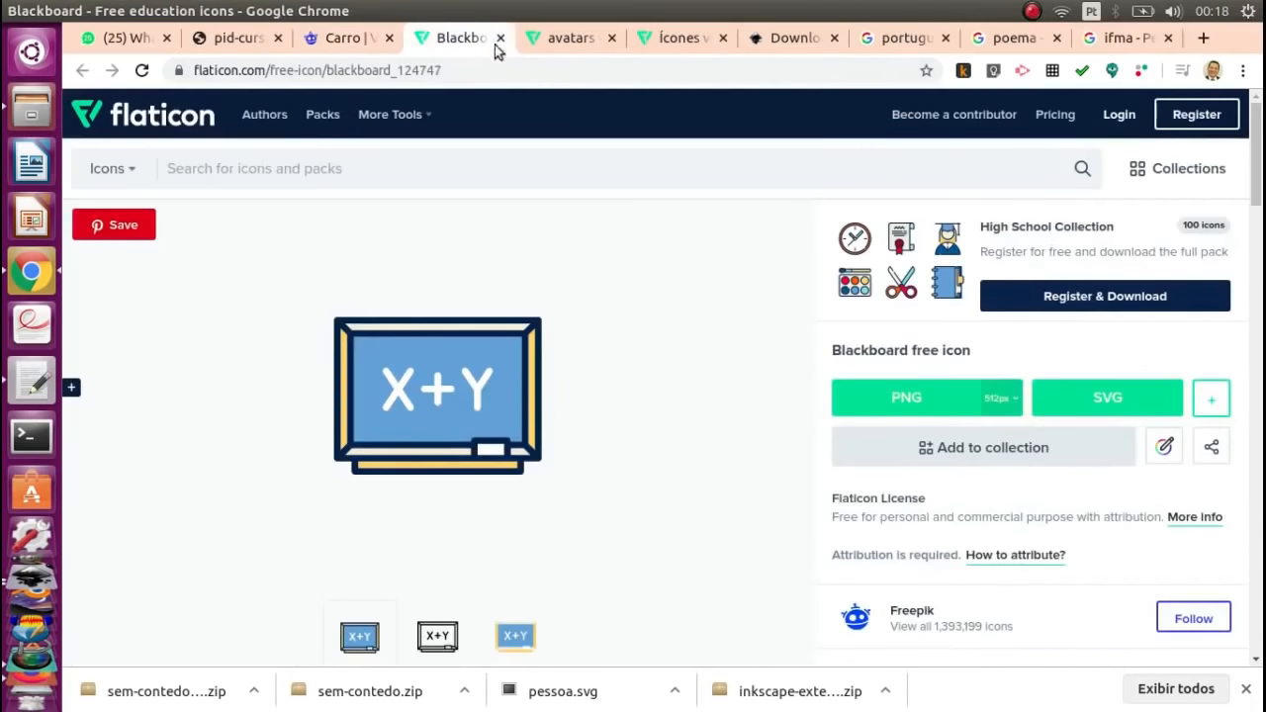
left_click(561, 41)
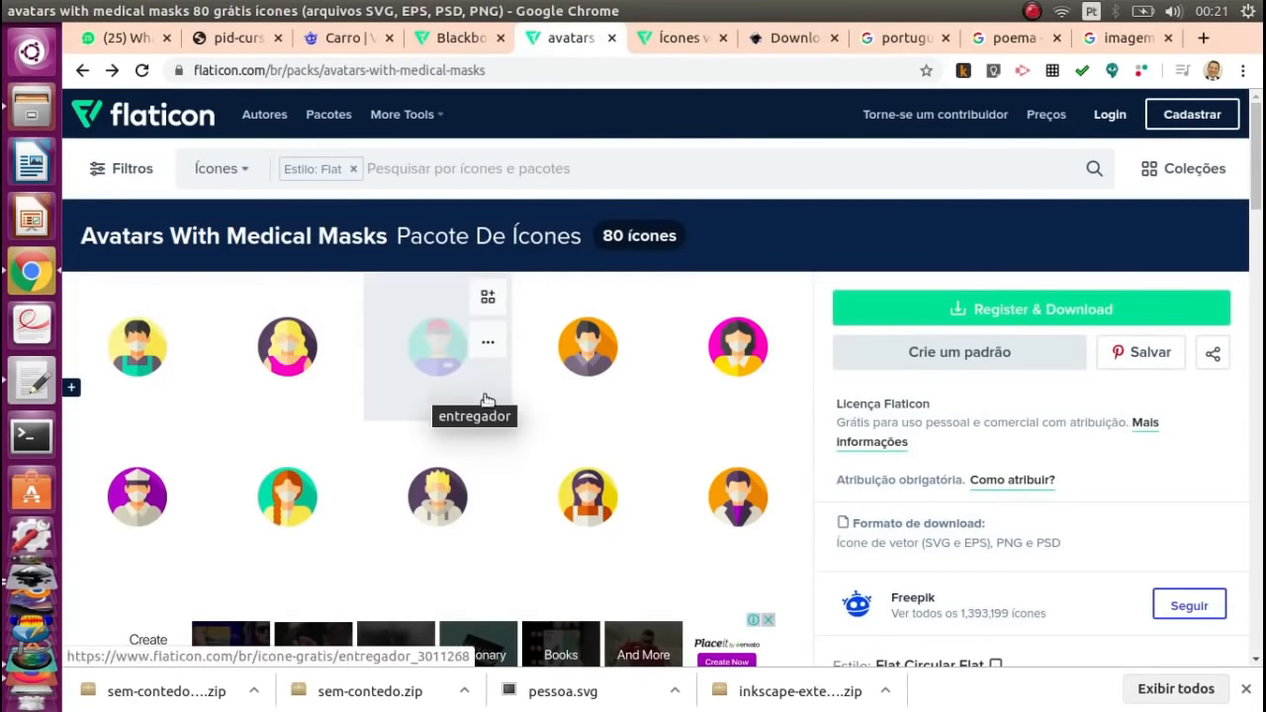
scroll(442, 487, "down", 3)
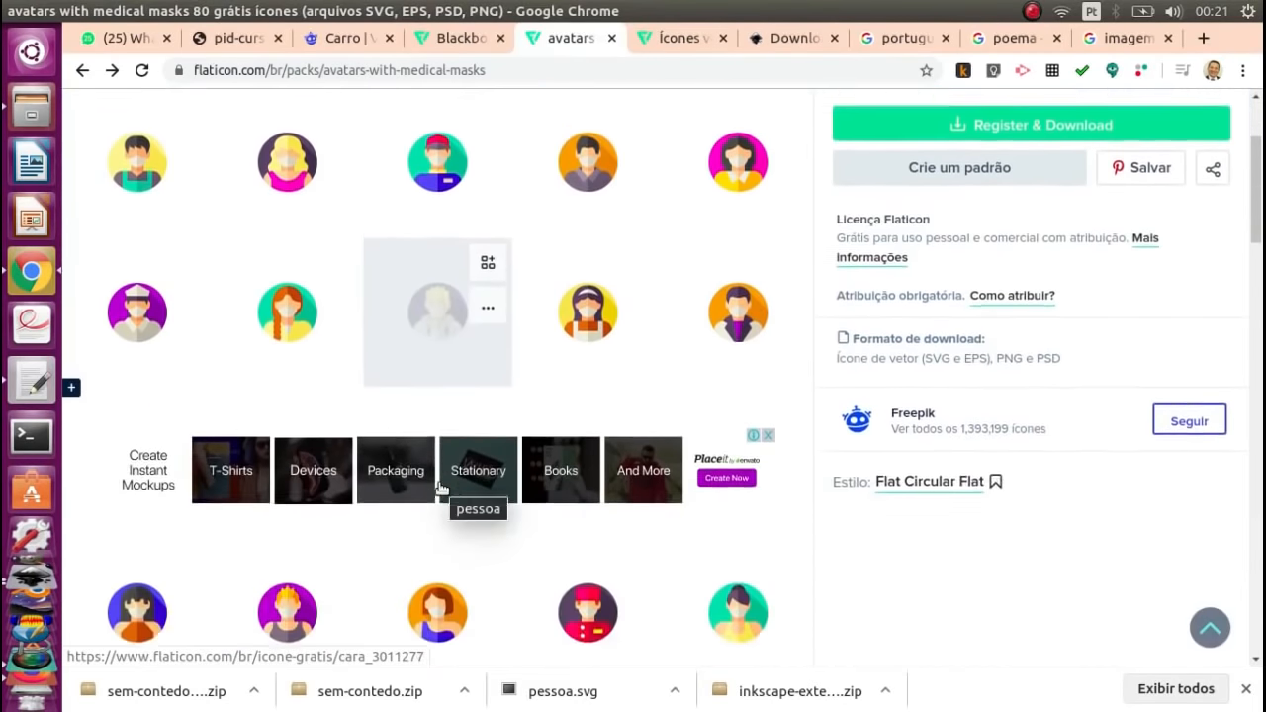
scroll(442, 487, "up", 4)
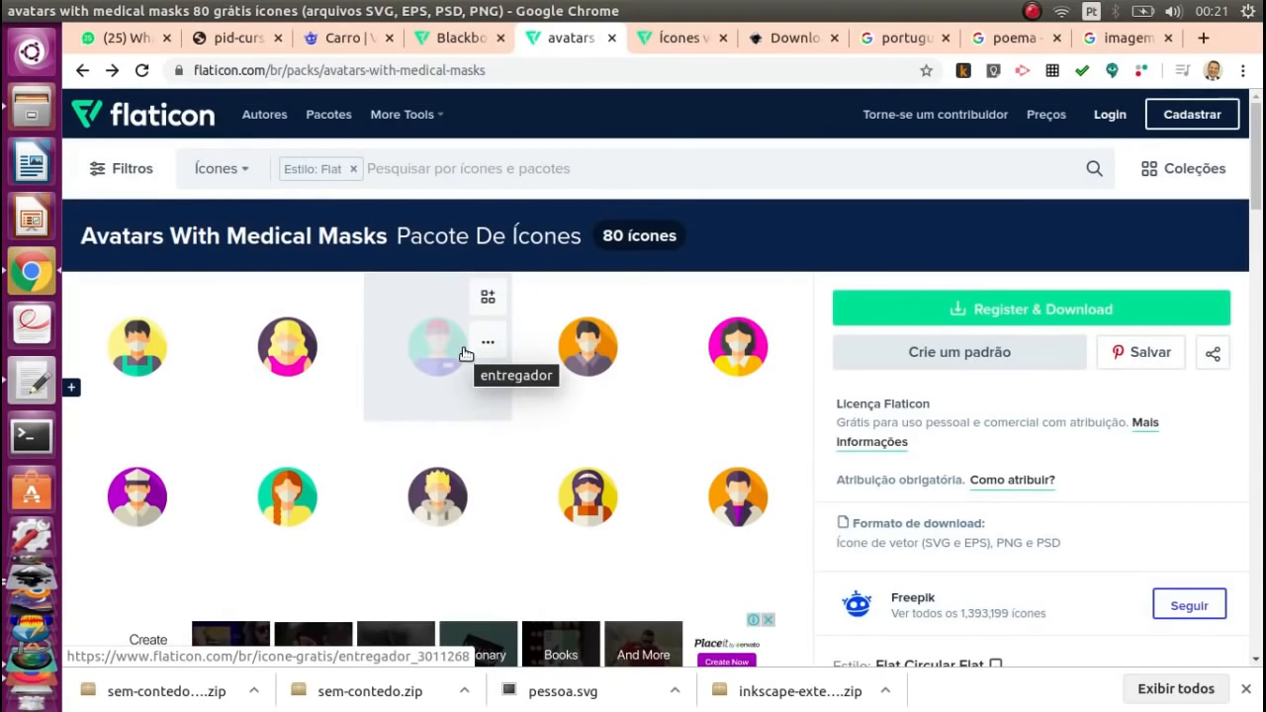
- Download the masked girl avatar on yellow as a free SVG, pessoa (1).svg
left_click(594, 508)
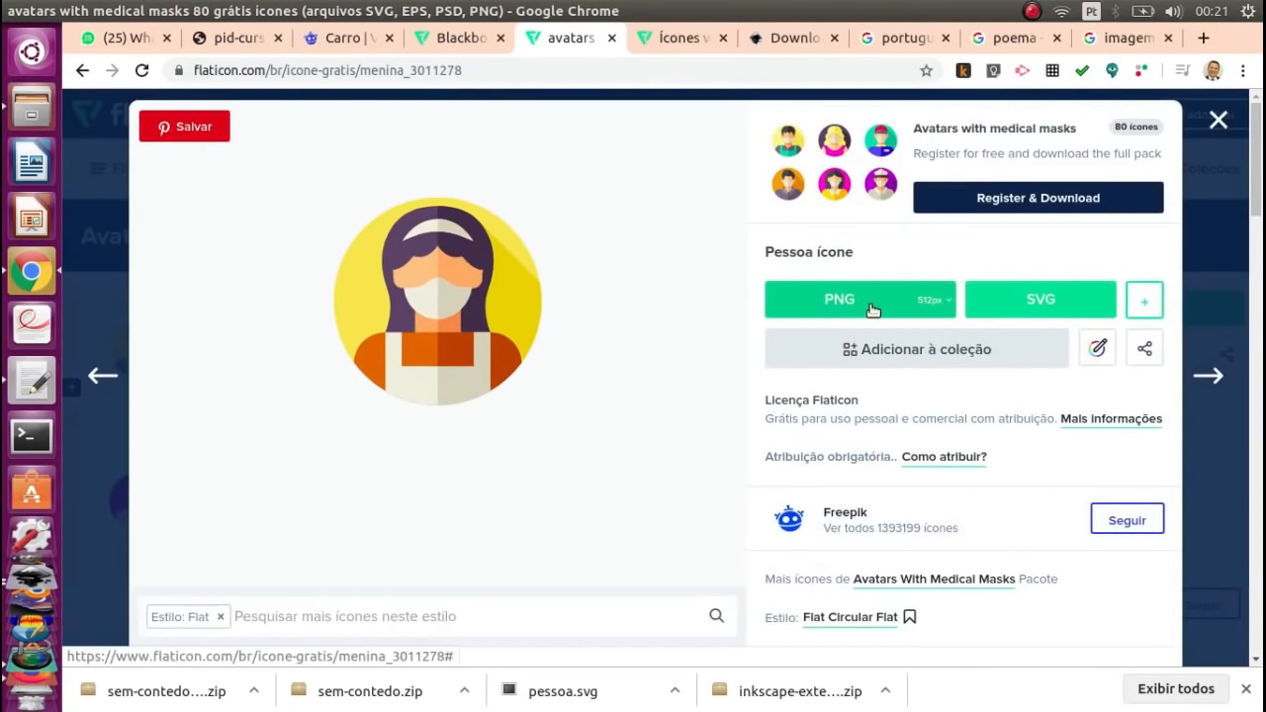
left_click(1034, 300)
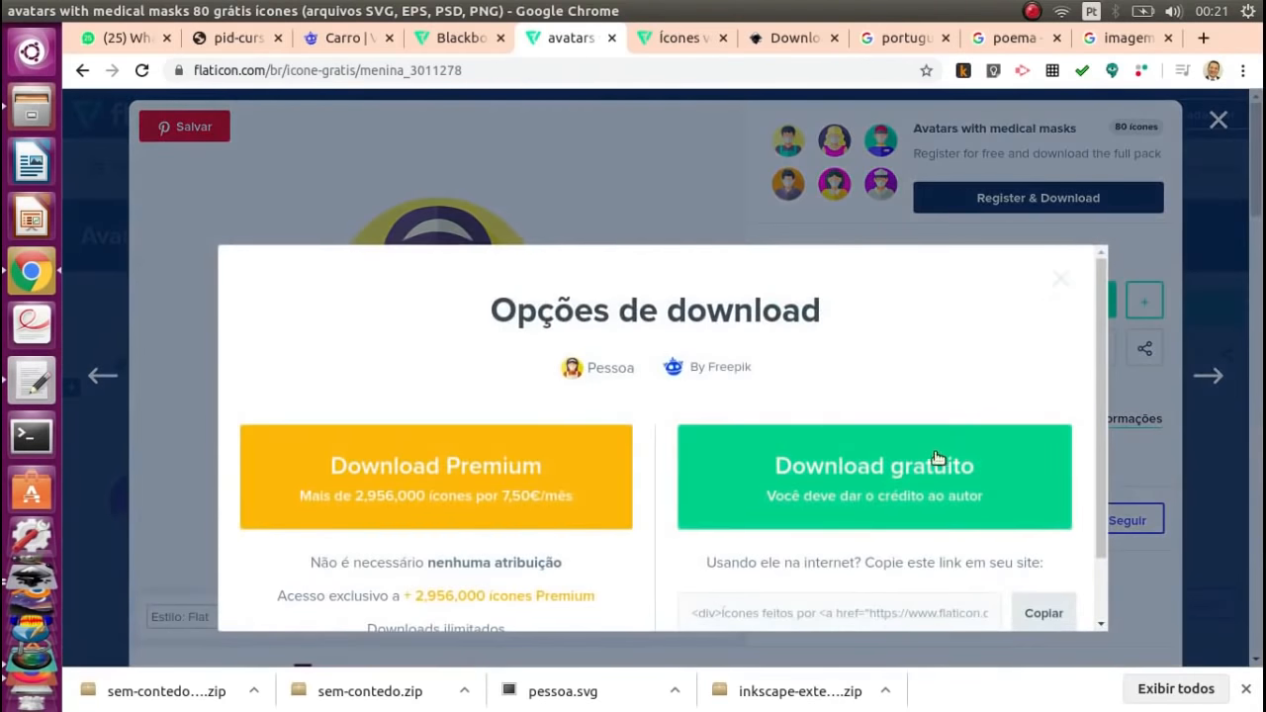
left_click(919, 471)
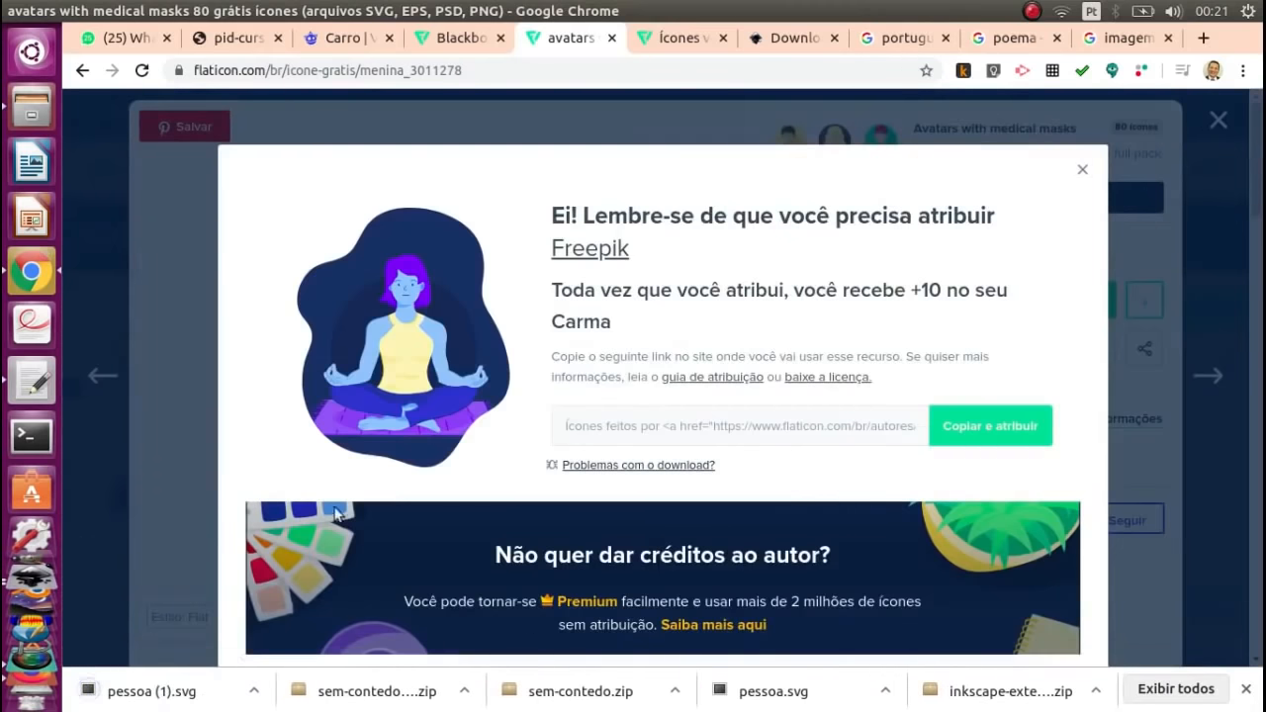
left_click(173, 695)
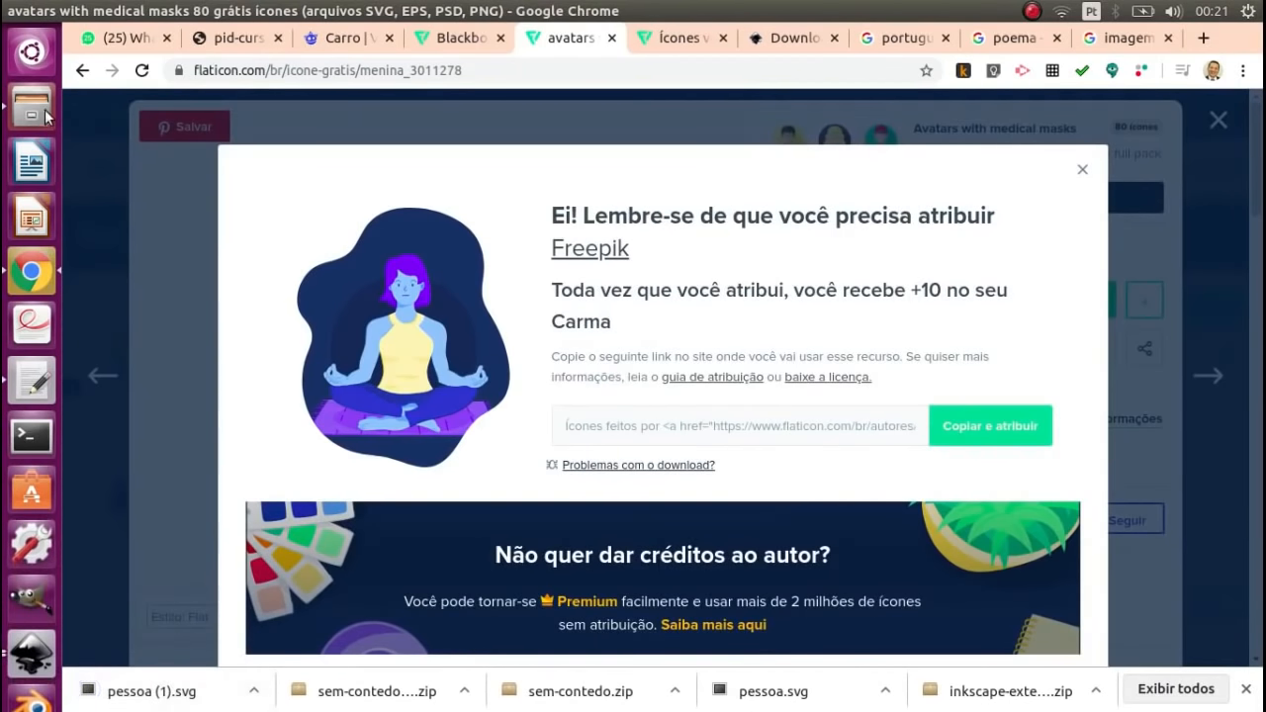
- Open pessoa (1).svg from Downloads with Inkscape and maximise the window
left_click(37, 107)
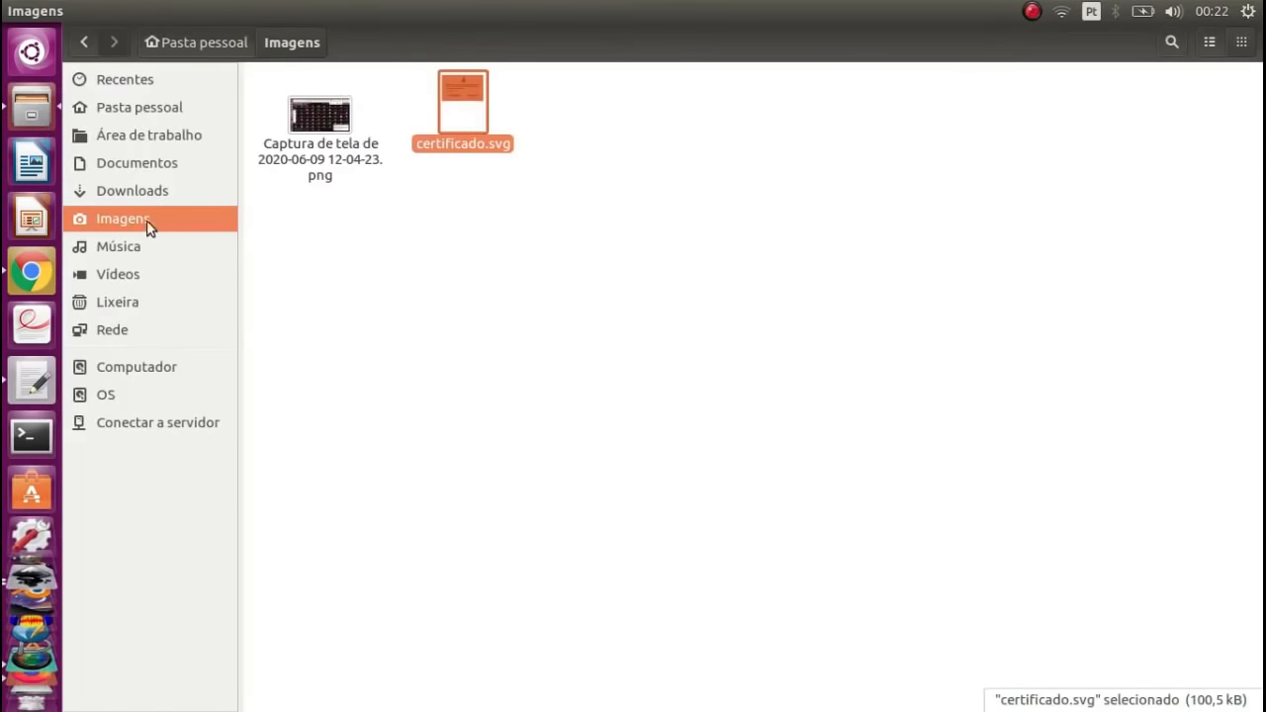
left_click(151, 193)
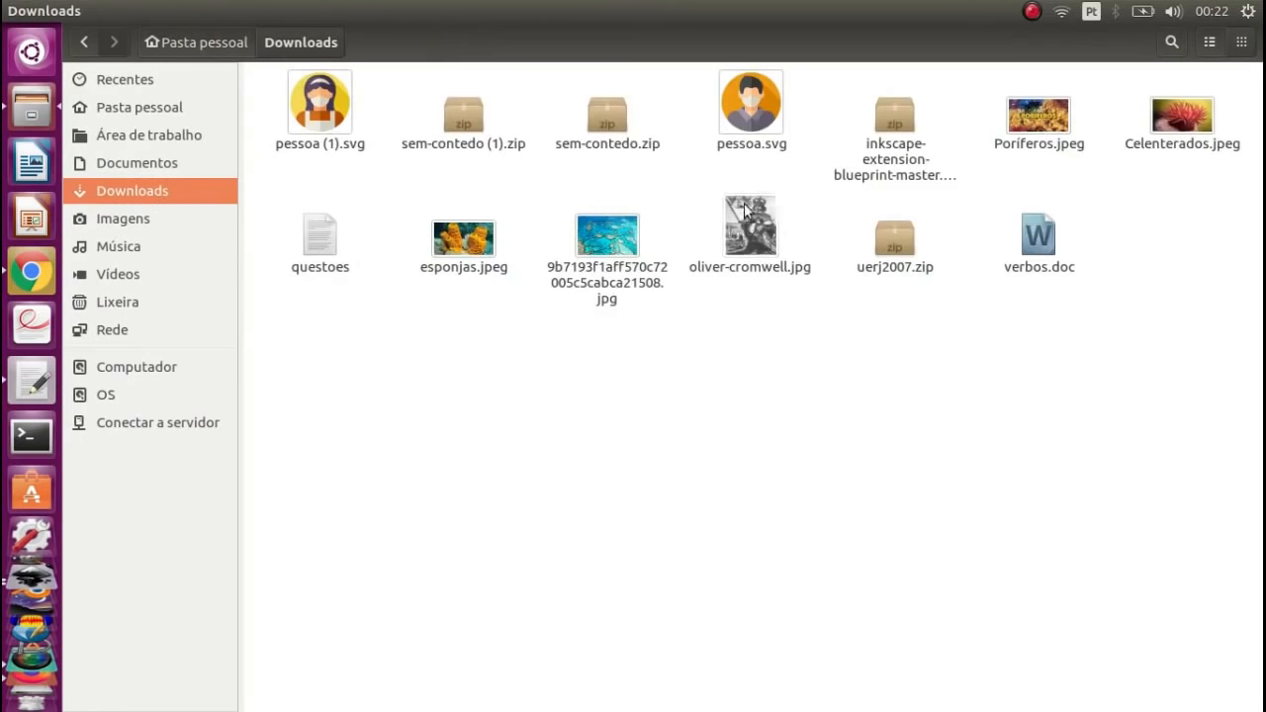
left_click(324, 111)
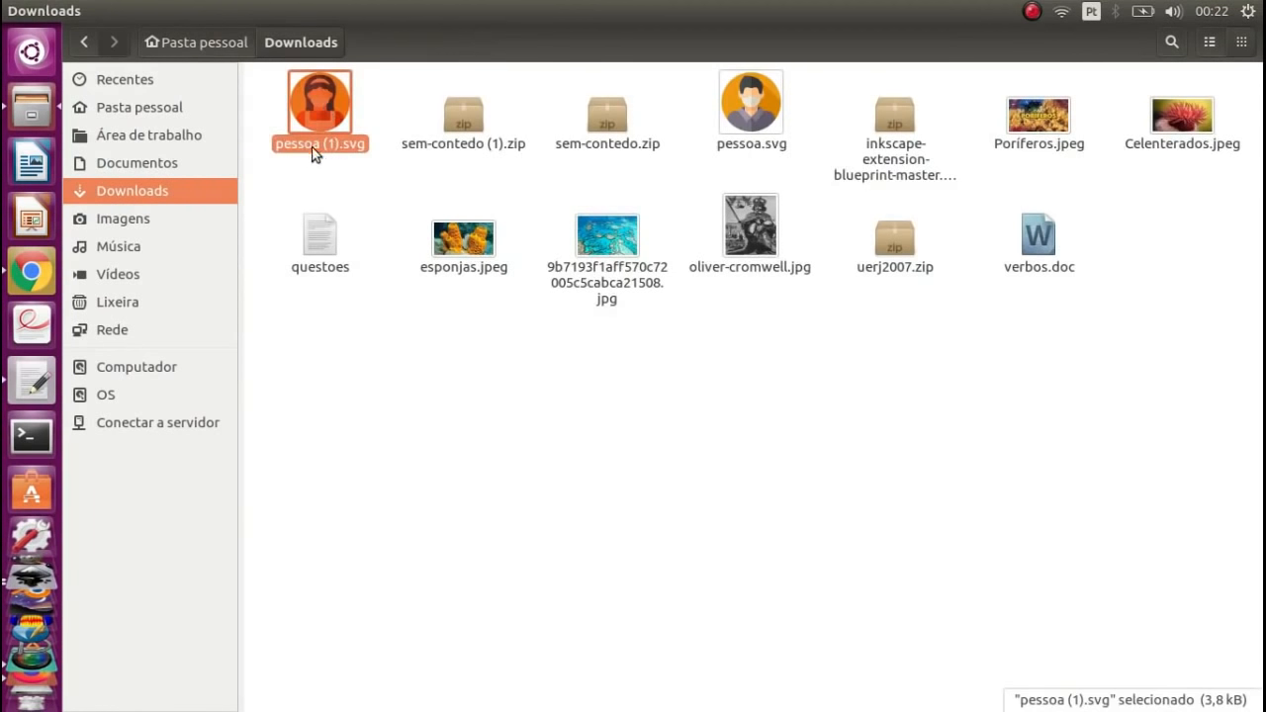
right_click(327, 119)
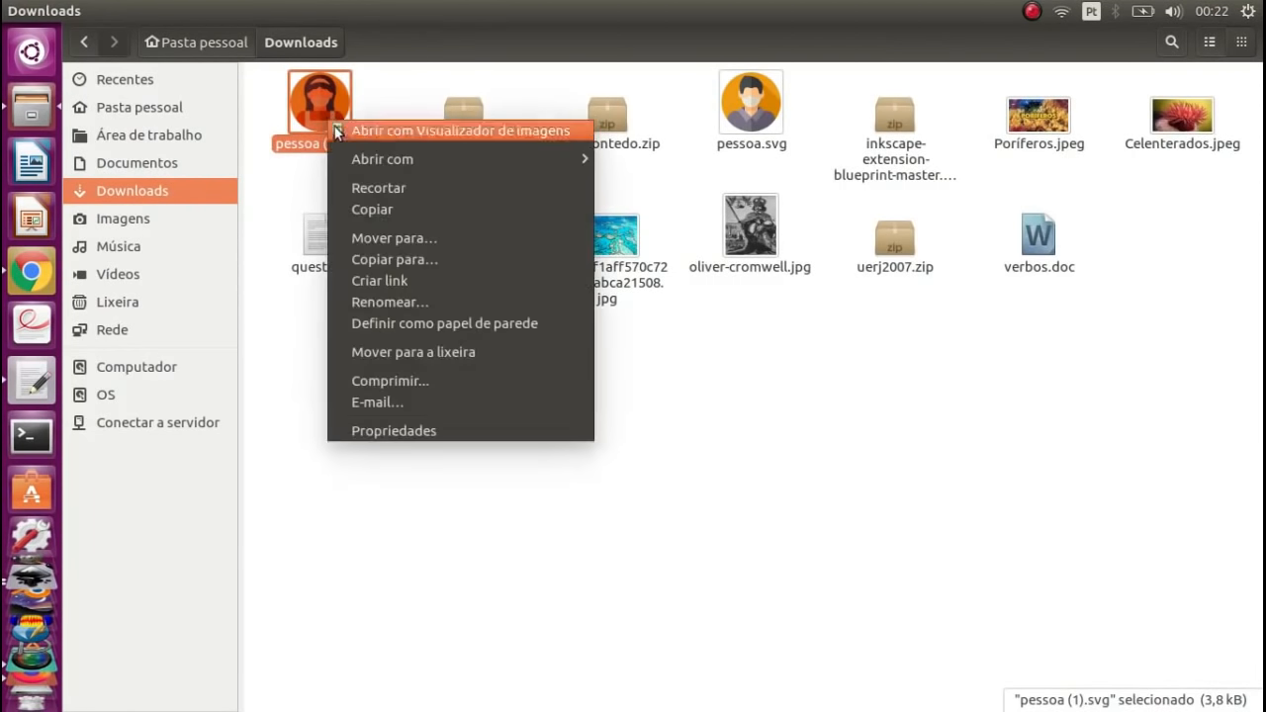
mouse_move(380, 163)
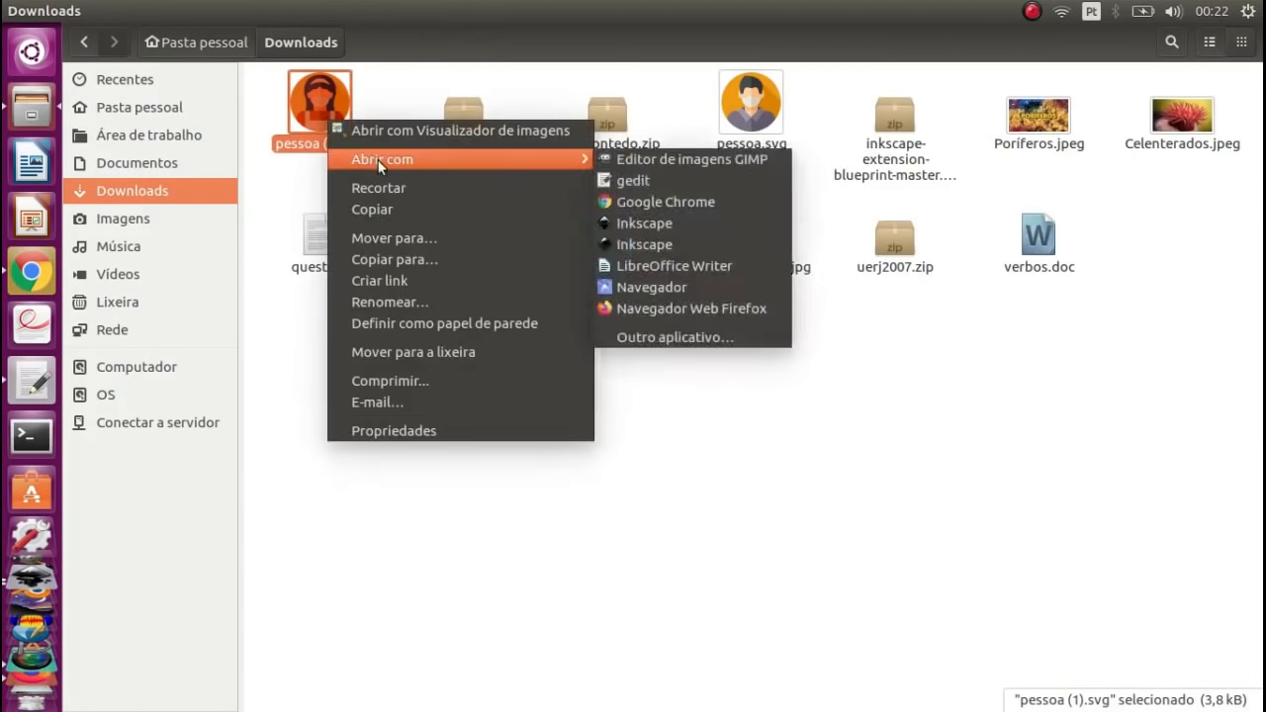
left_click(676, 222)
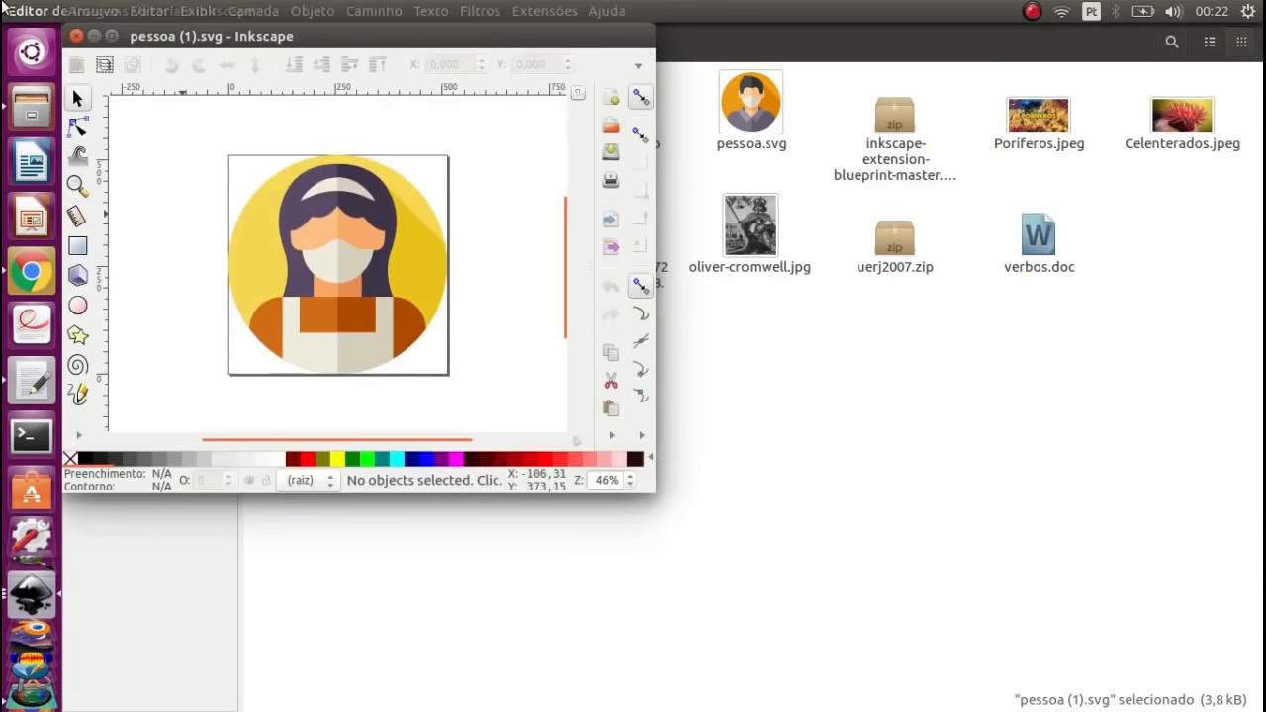
left_click(114, 36)
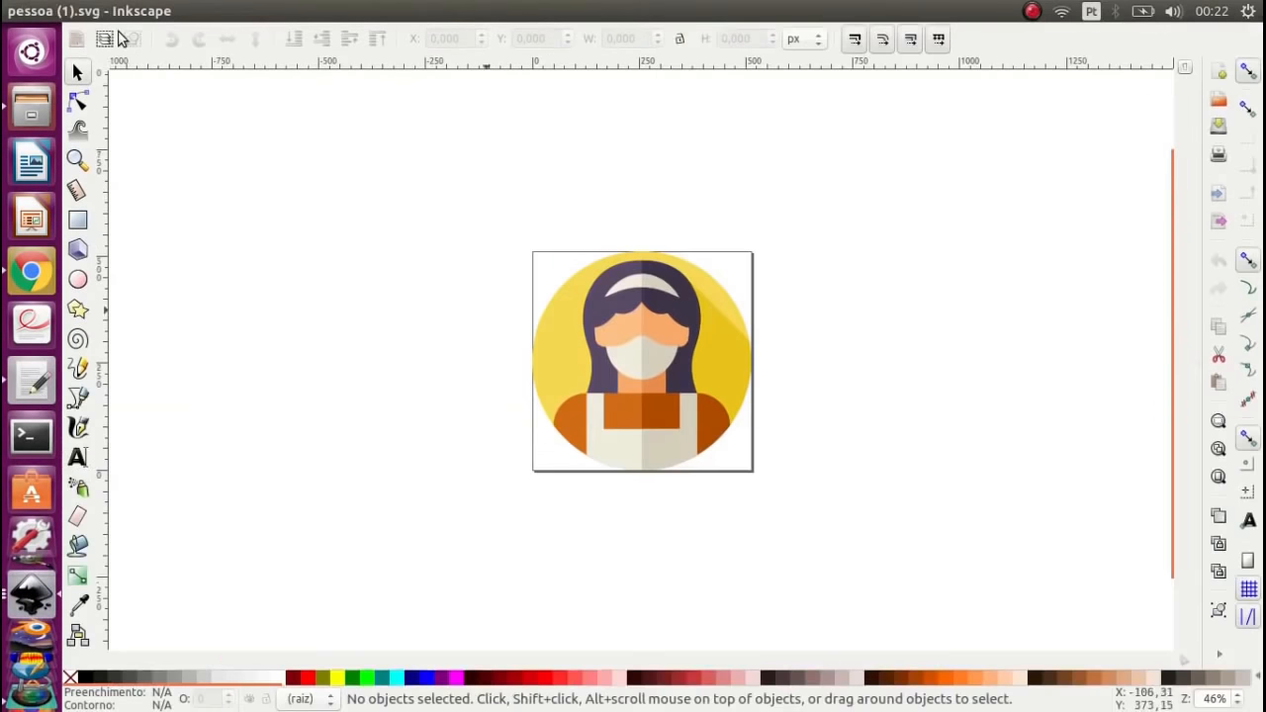
- Scale the avatar group down to about 284 × 284 px and move it inside the page
left_click(716, 345)
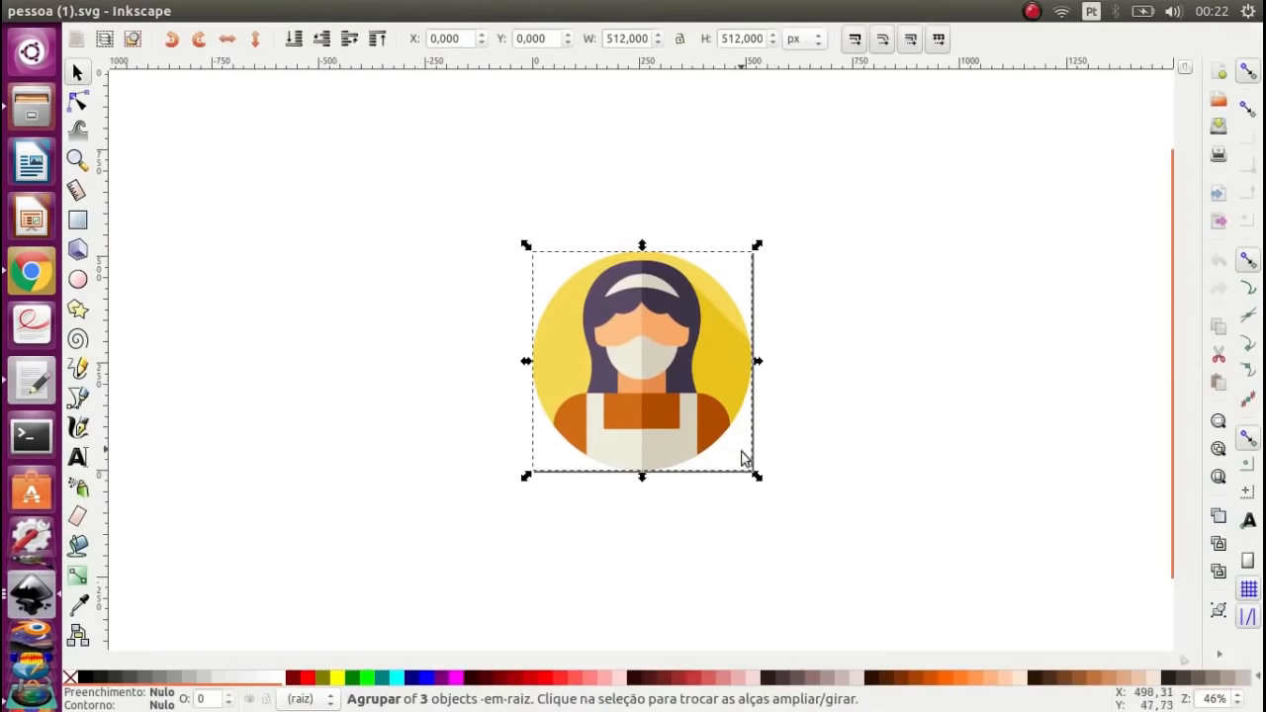
left_click_drag(757, 475, 703, 398)
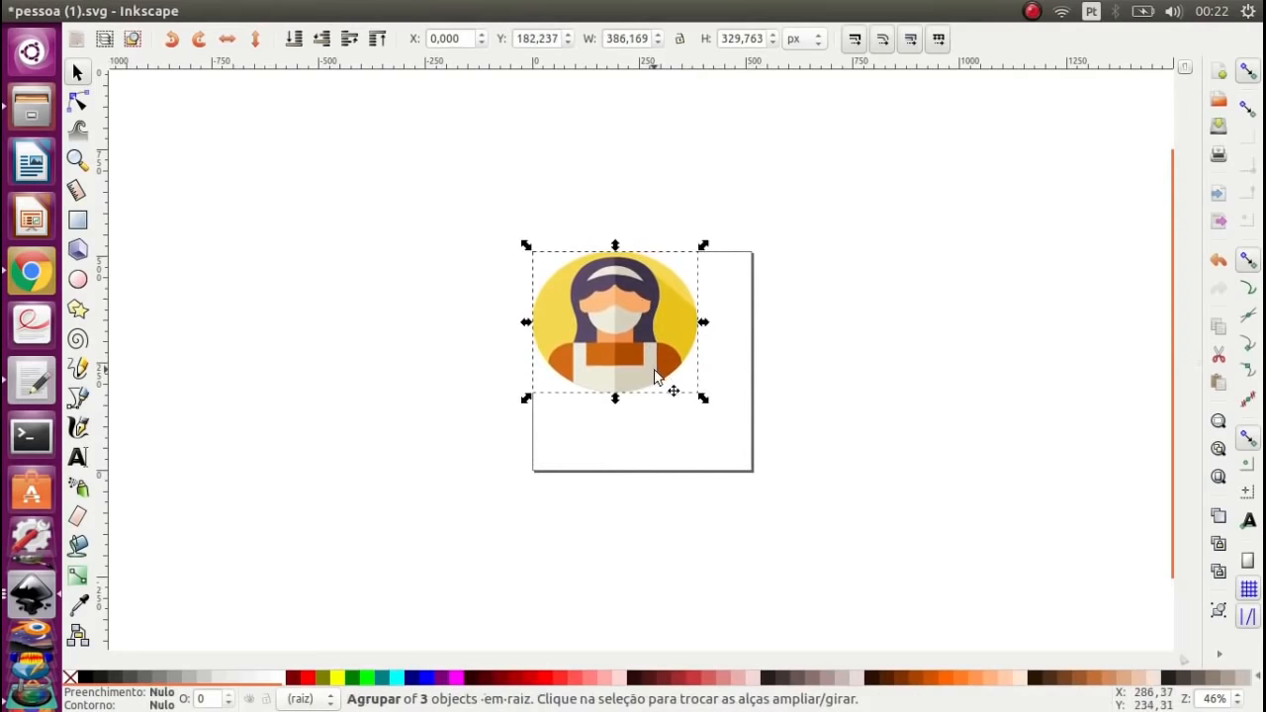
key("ctrl+z")
left_click_drag(757, 477, 681, 387)
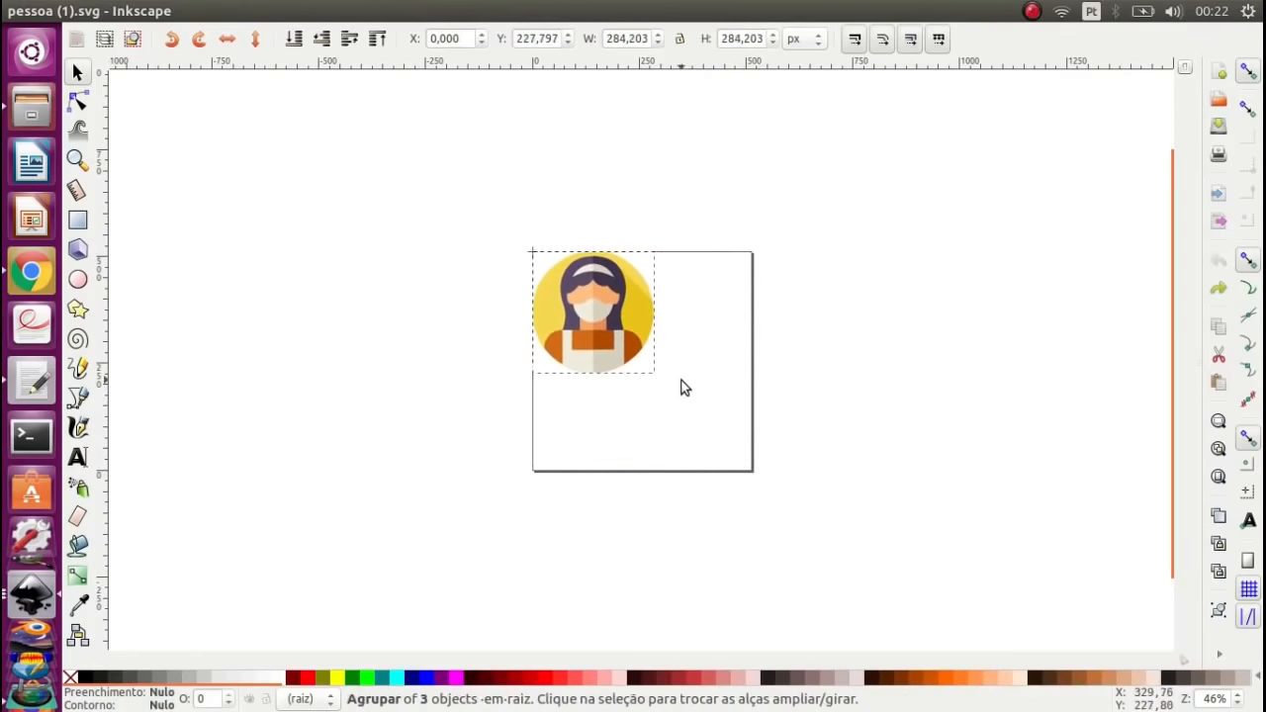
left_click_drag(625, 321, 668, 333)
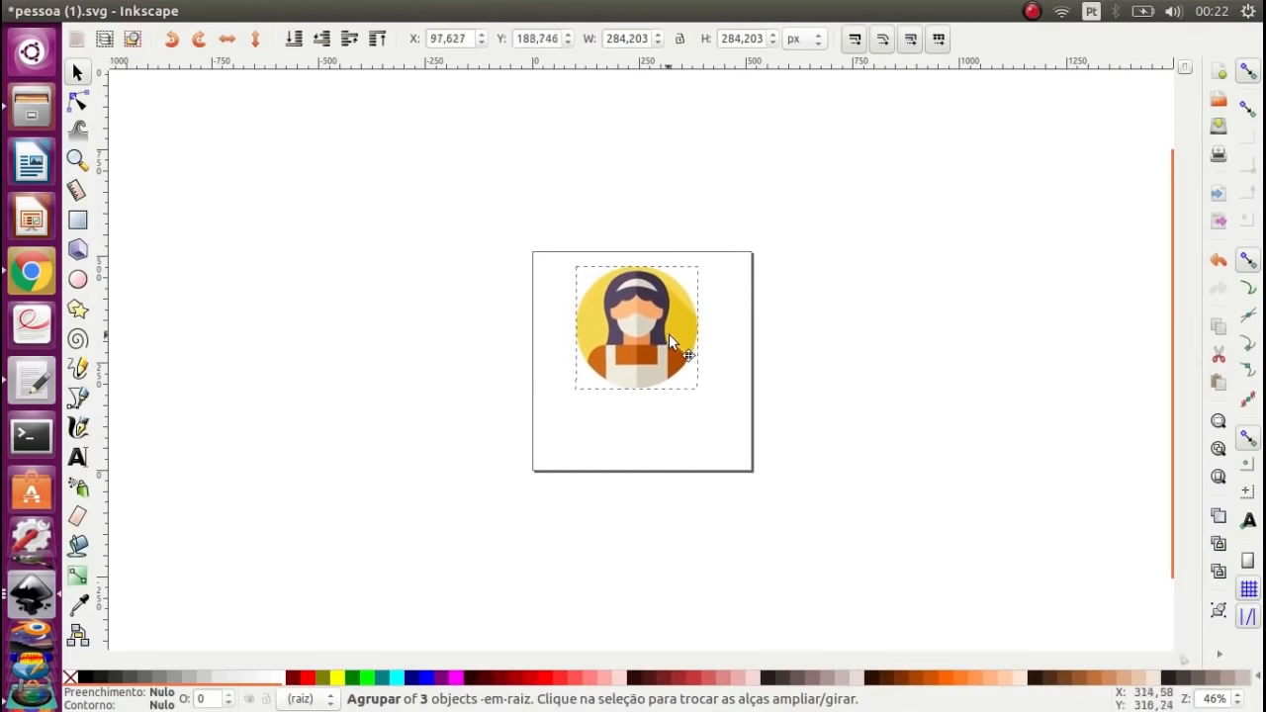
left_click(77, 159)
left_click_drag(523, 243, 759, 410)
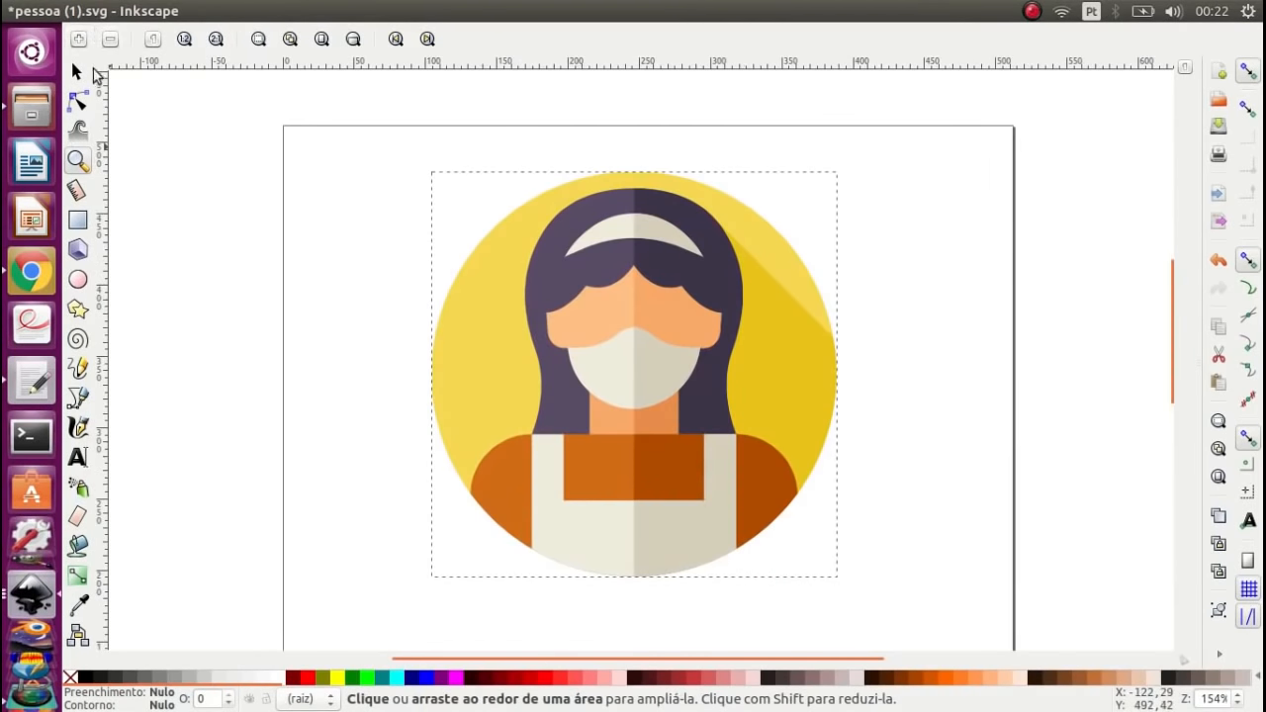
- Pull down nodes on the bangs and the mask's top edge with the Node tool
left_click(77, 101)
left_click(619, 267)
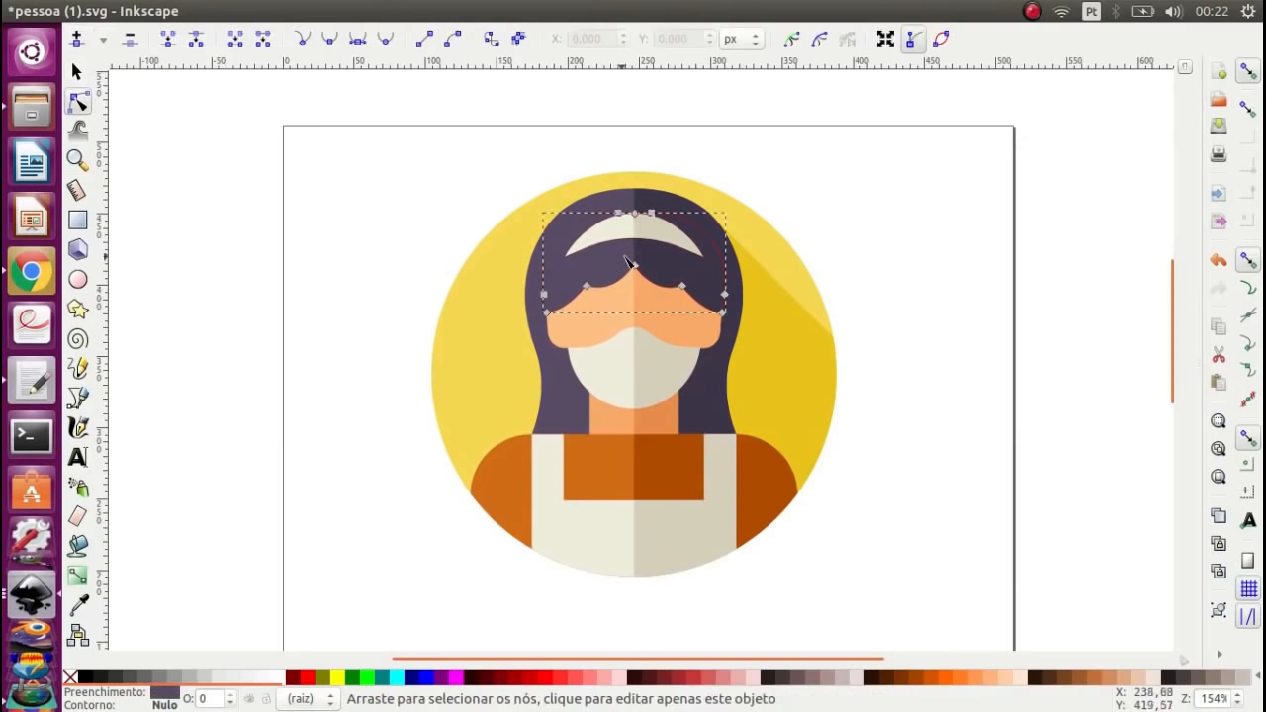
left_click(632, 212)
left_click(518, 268)
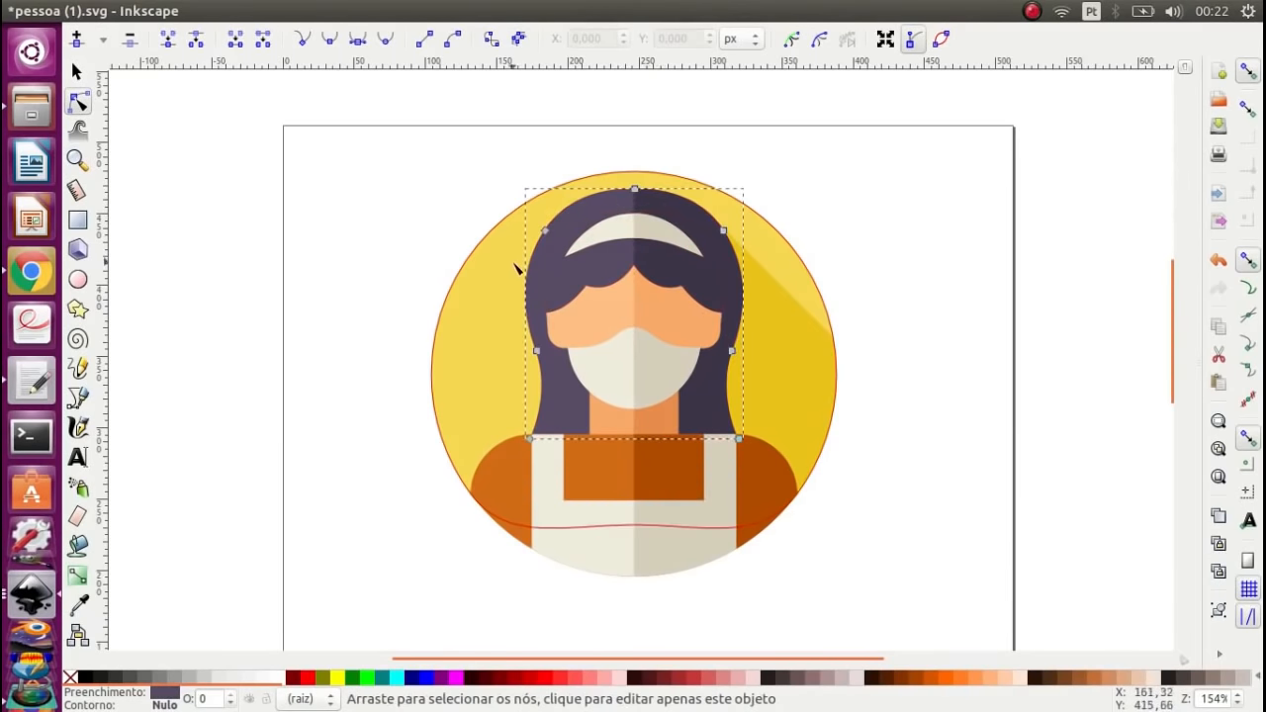
left_click(580, 222)
left_click_drag(638, 272, 643, 304)
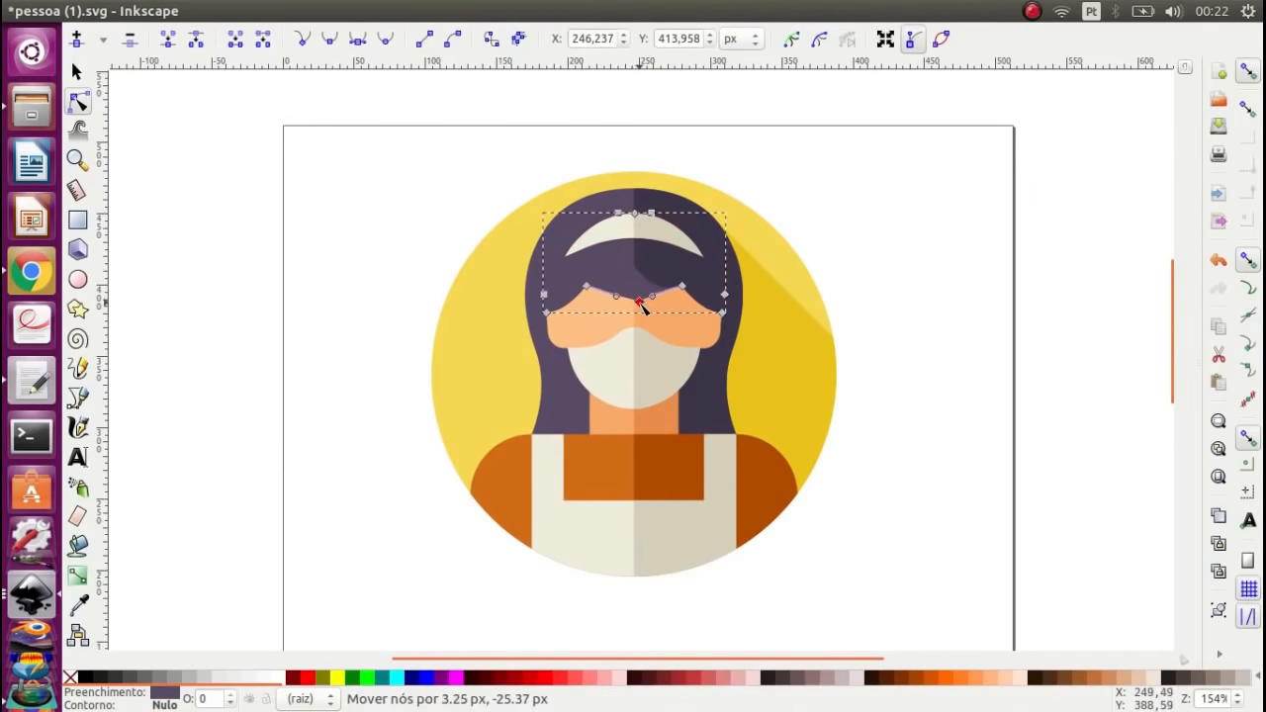
left_click(662, 368)
left_click_drag(638, 330, 641, 358)
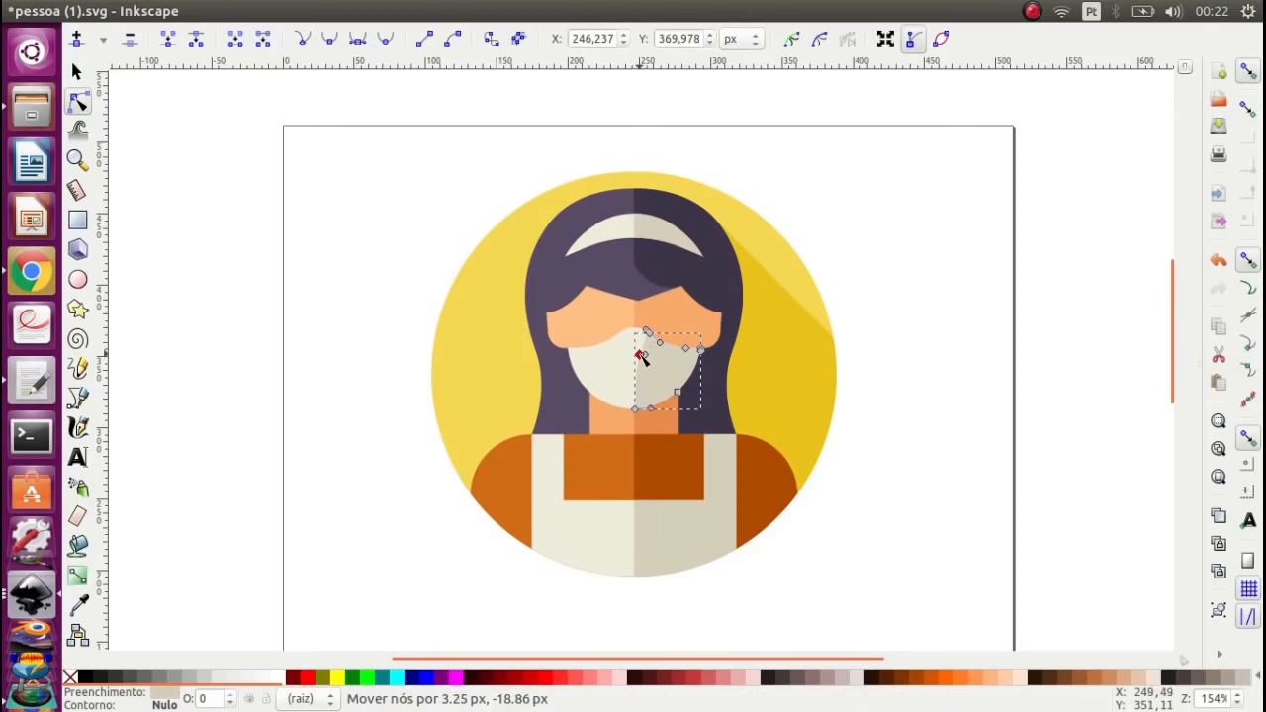
left_click(624, 342)
left_click_drag(635, 331, 634, 350)
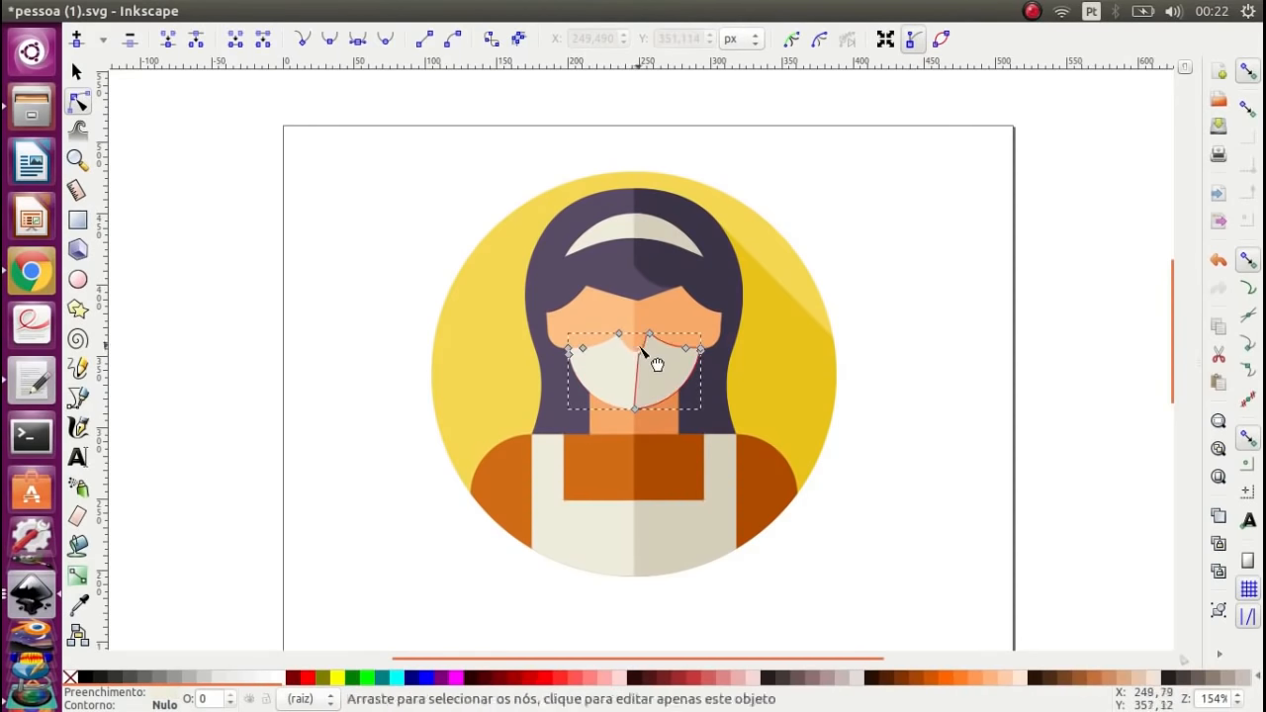
left_click(870, 358)
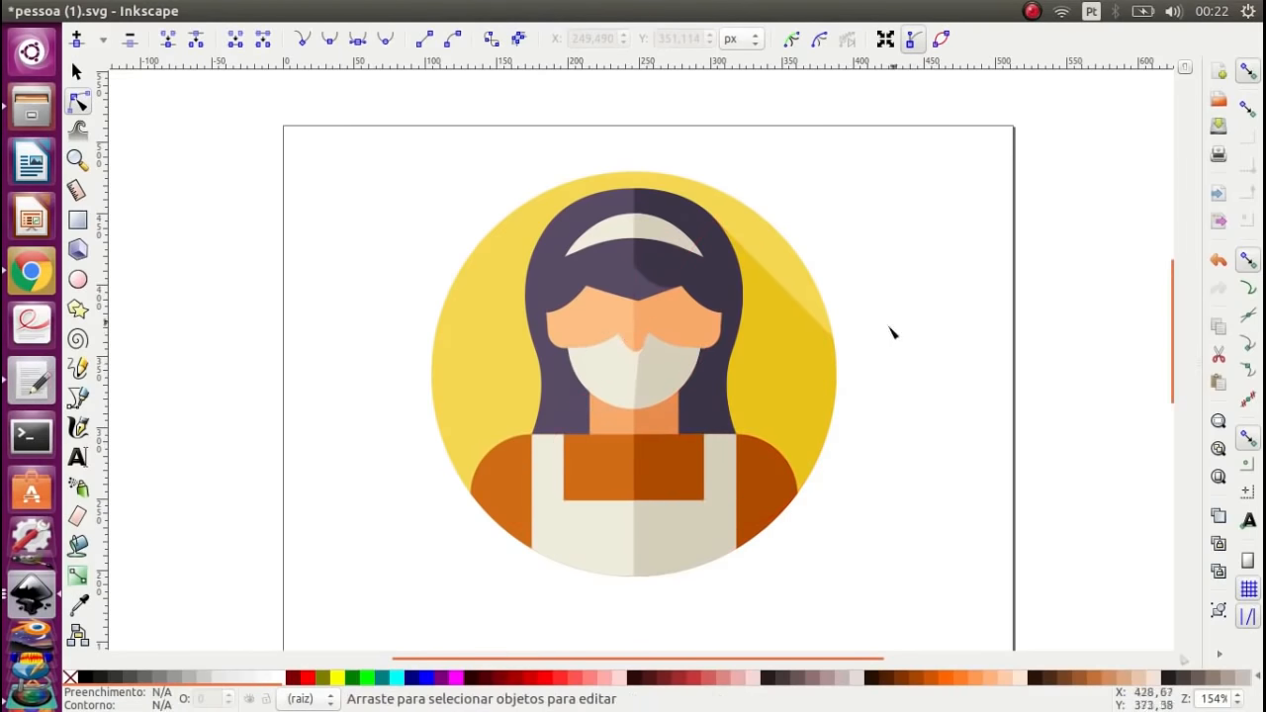
- Reshape the orange body and right-shoulder curves, then reselect the whole avatar group
left_click(619, 481)
left_click_drag(535, 439, 506, 457)
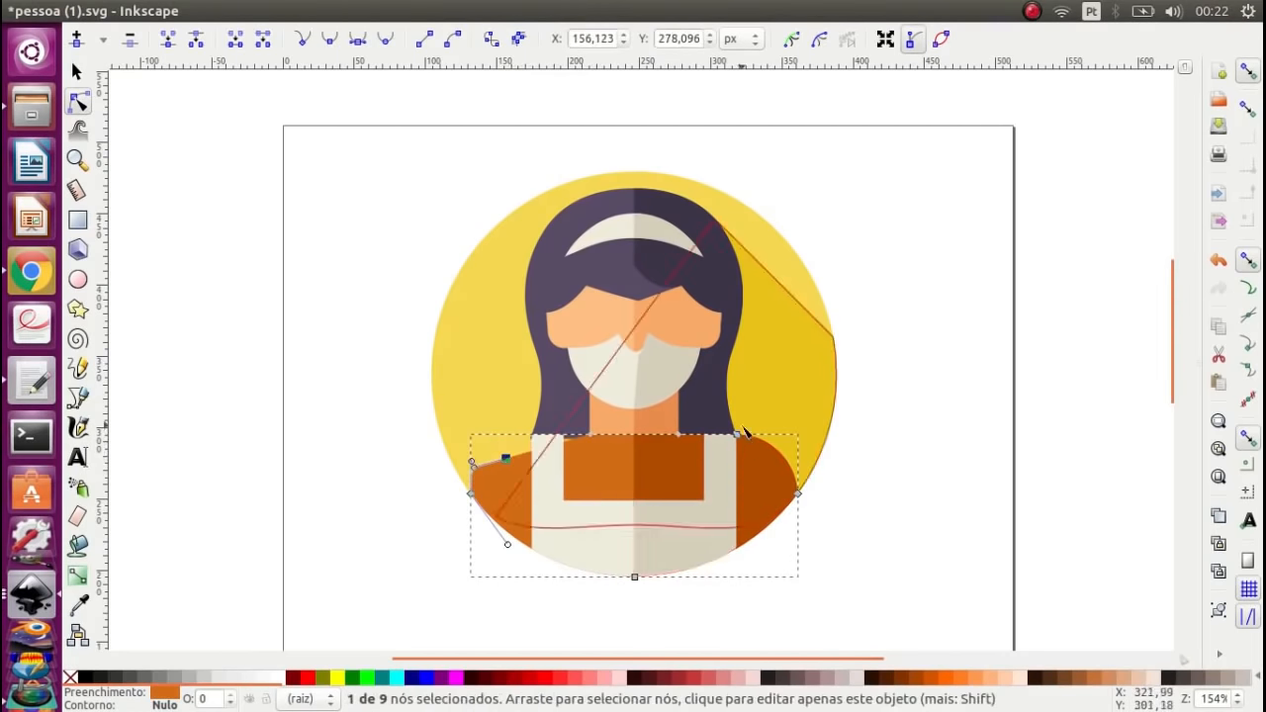
left_click_drag(735, 435, 759, 464)
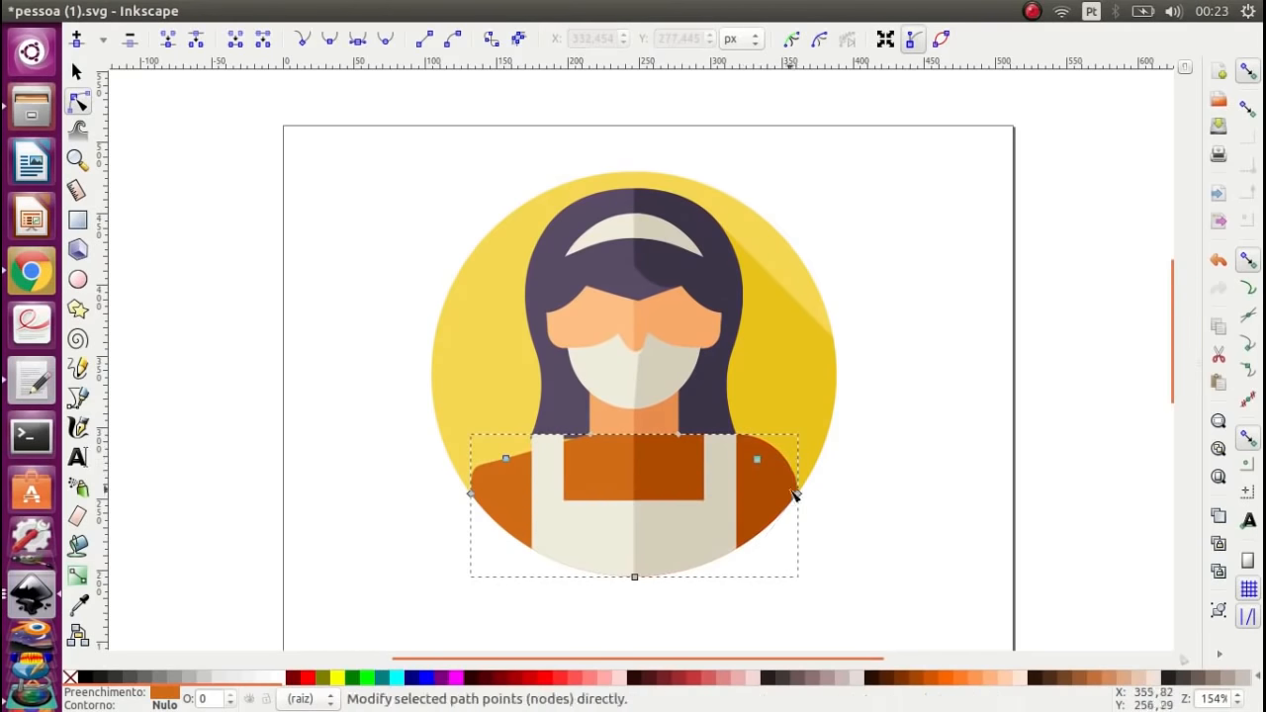
left_click_drag(798, 493, 714, 438)
scroll(777, 452, "up", 2, "ctrl")
left_click(747, 460)
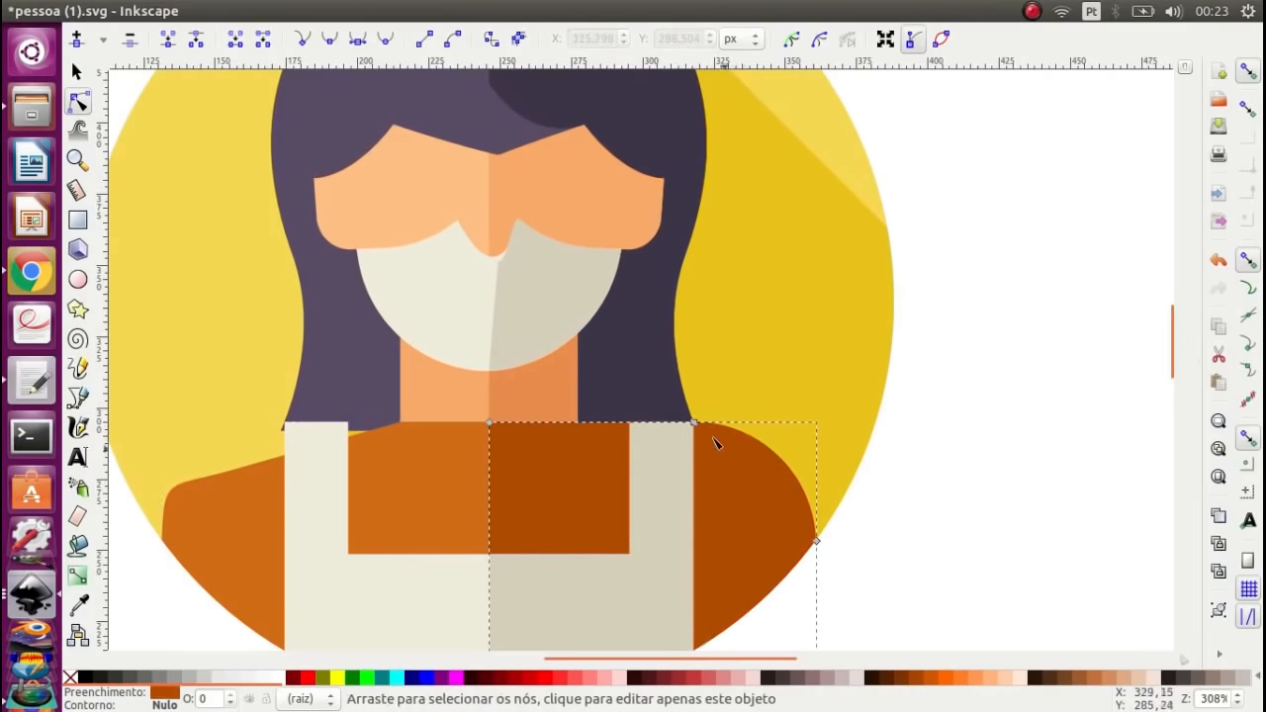
left_click_drag(695, 447, 721, 461)
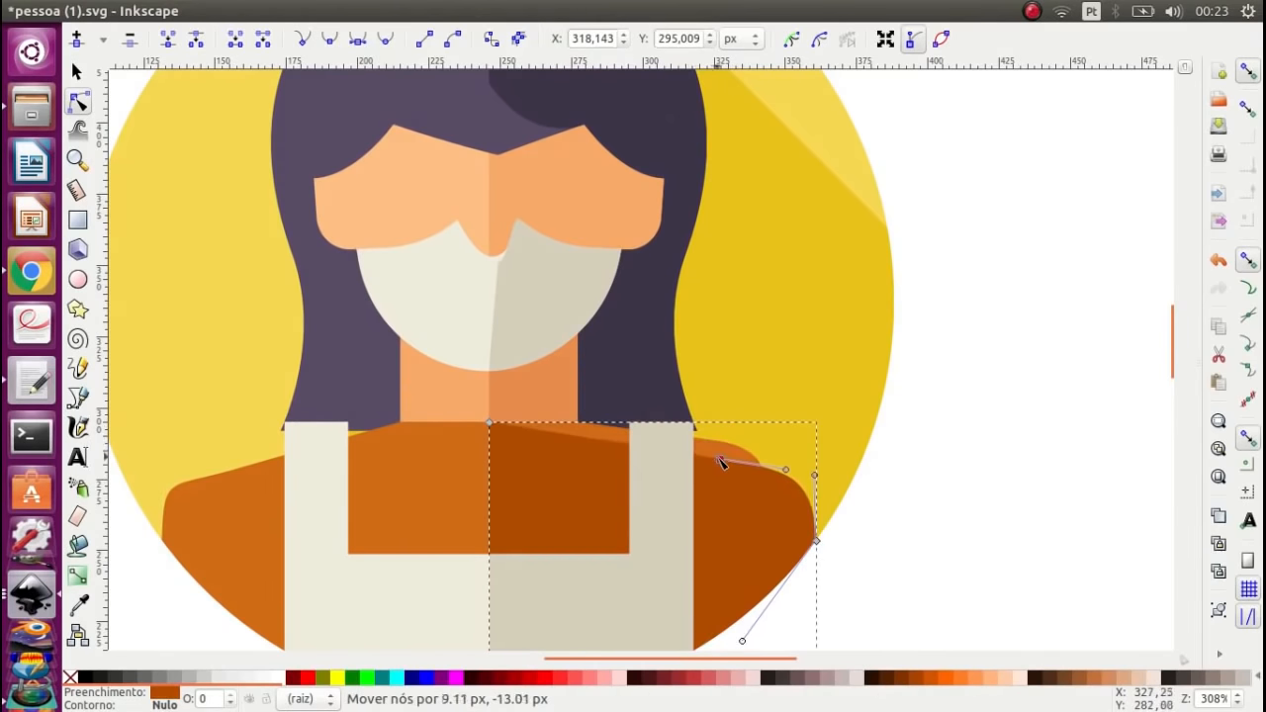
left_click_drag(489, 424, 497, 452)
left_click(486, 429)
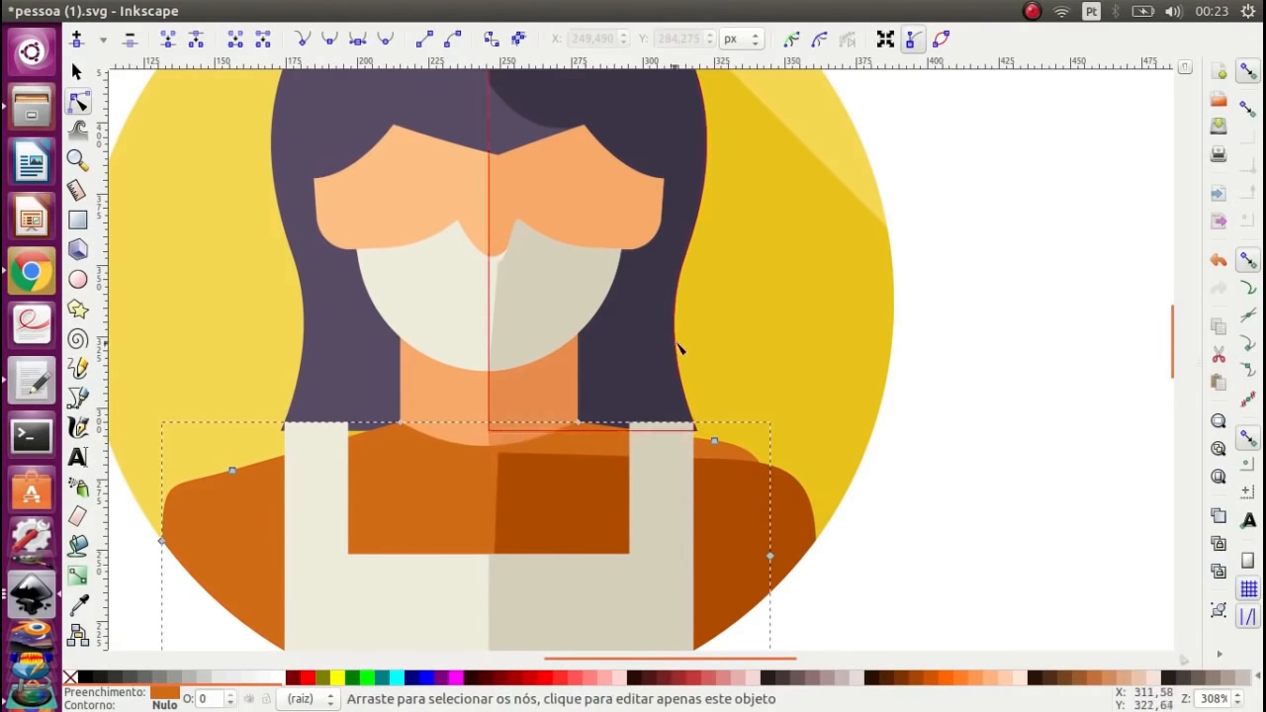
scroll(704, 323, "down", 1)
key("s")
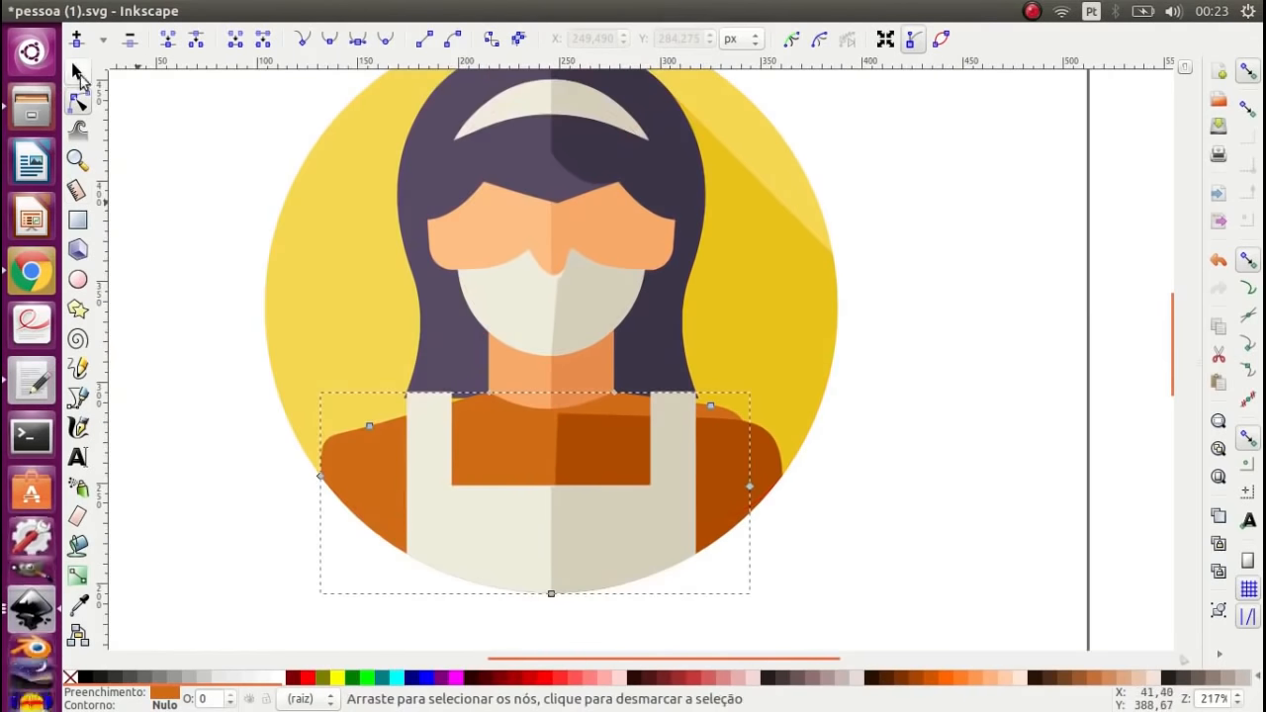
left_click(762, 288)
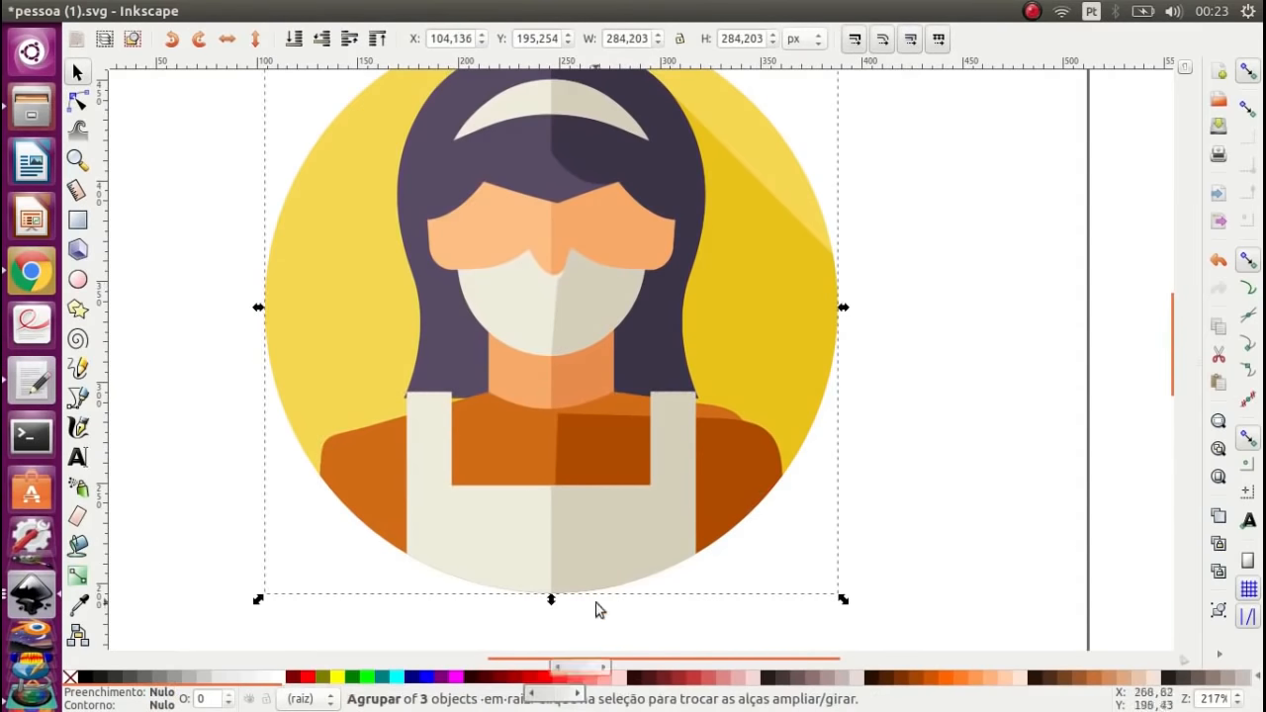
- Colour the background shadow aqua, the left hair olive and the mask's left half pink
key("Escape")
left_click(802, 353, "ctrl")
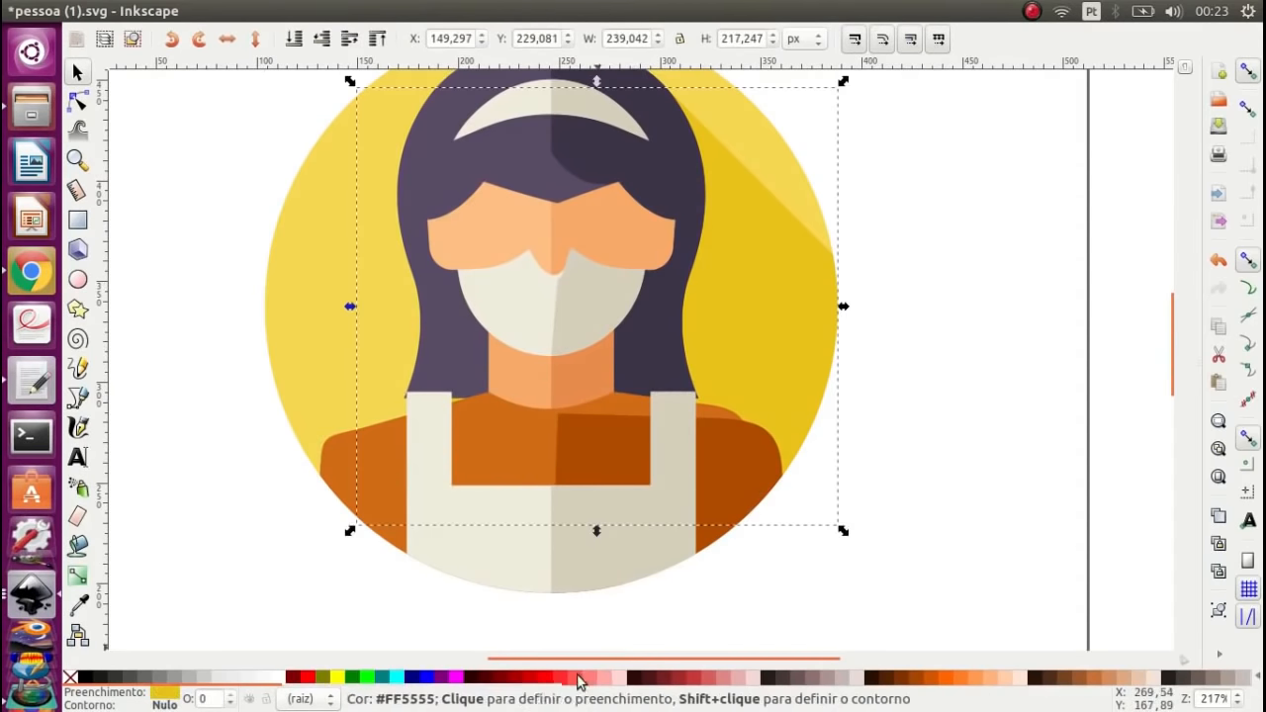
left_click(398, 680)
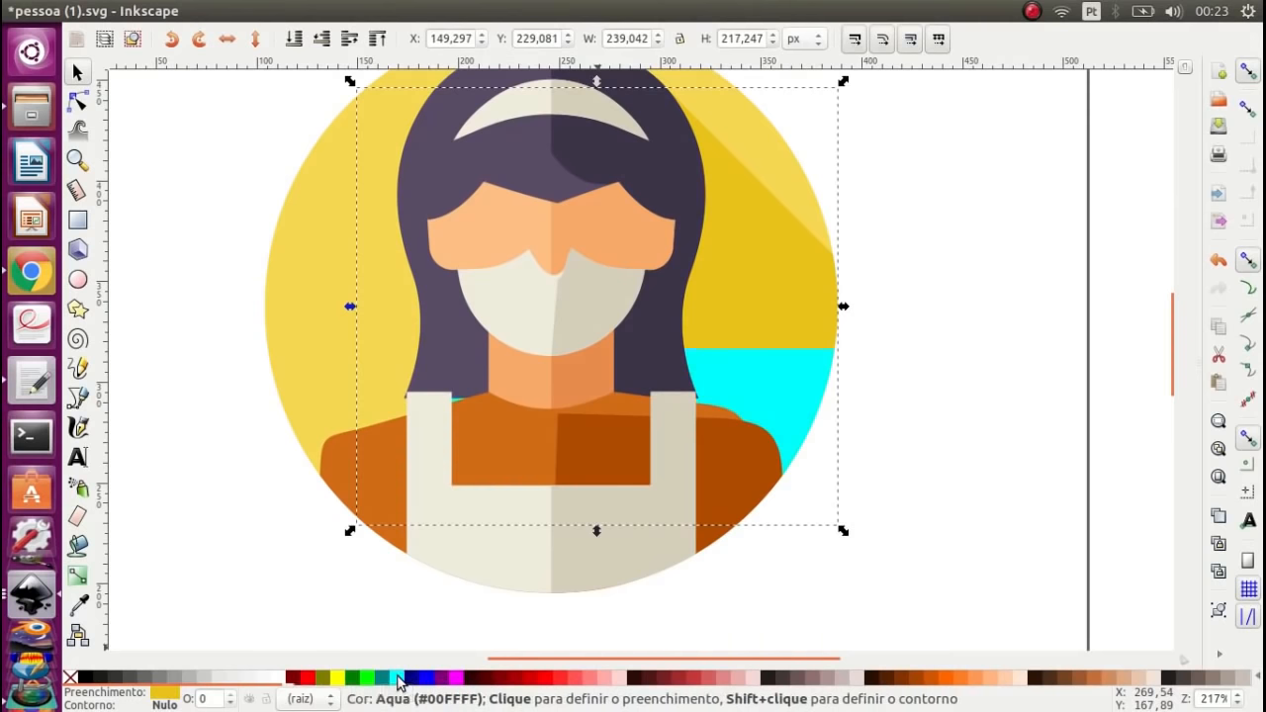
left_click(456, 338, "ctrl")
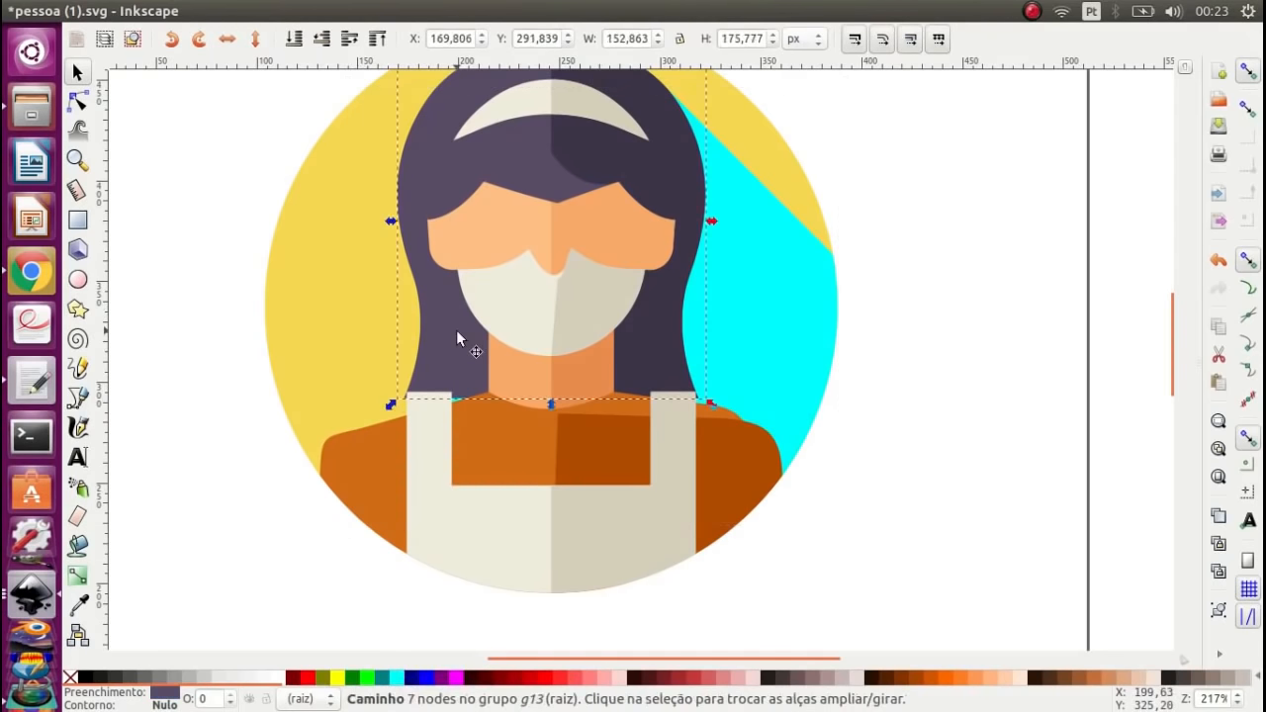
left_click(319, 679)
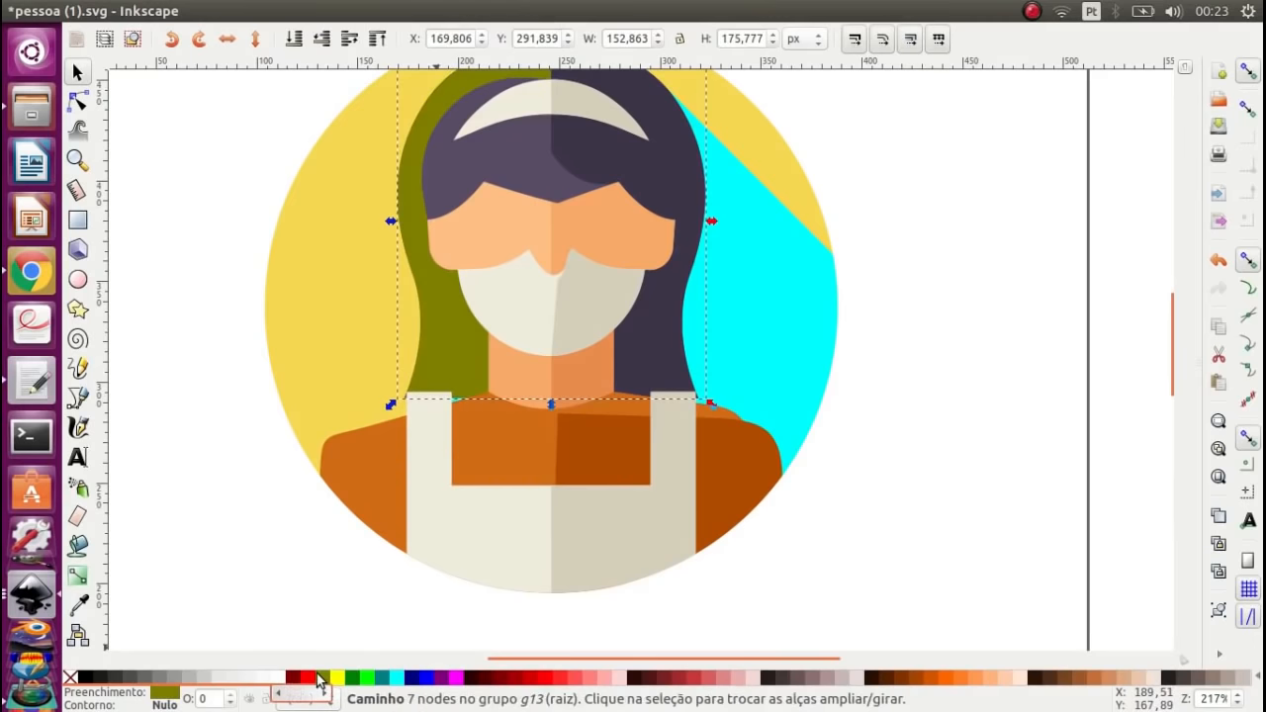
left_click(967, 432)
left_click(529, 308, "ctrl")
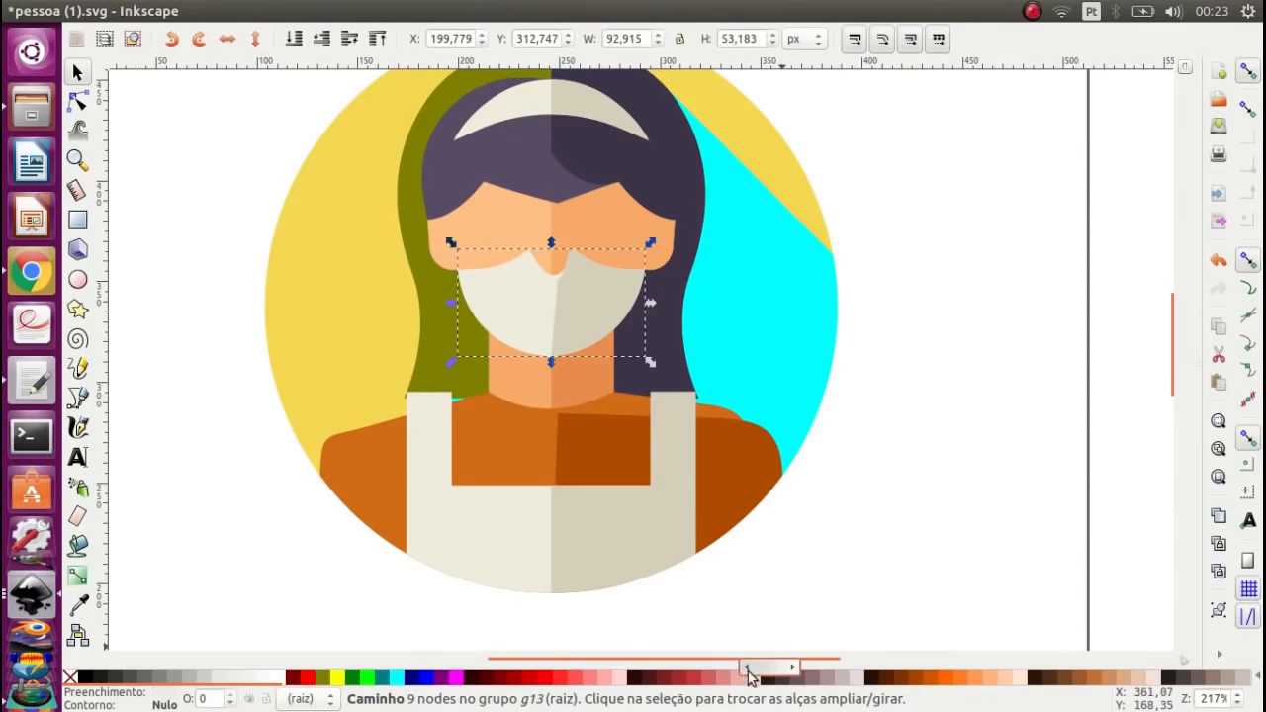
left_click(742, 680)
- Make the right apron dark red and the left apron purple, then review the result
left_click(982, 367)
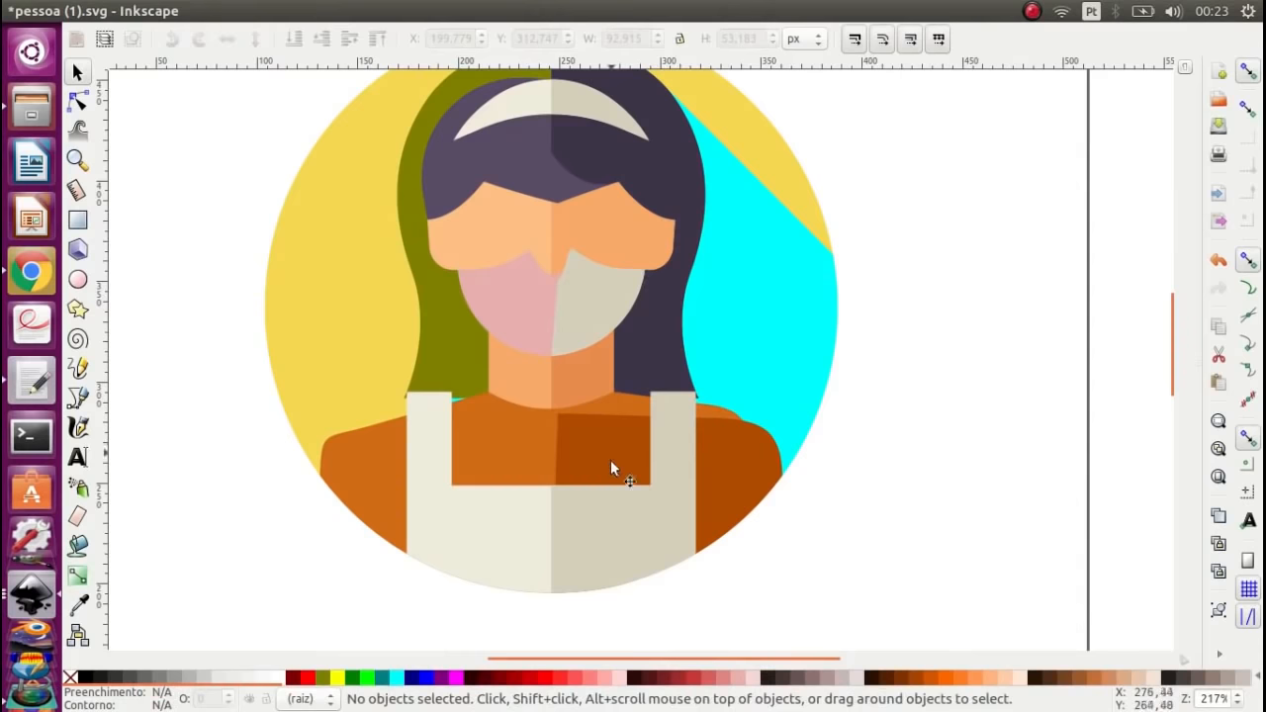
left_click(608, 522, "ctrl")
left_click(504, 678)
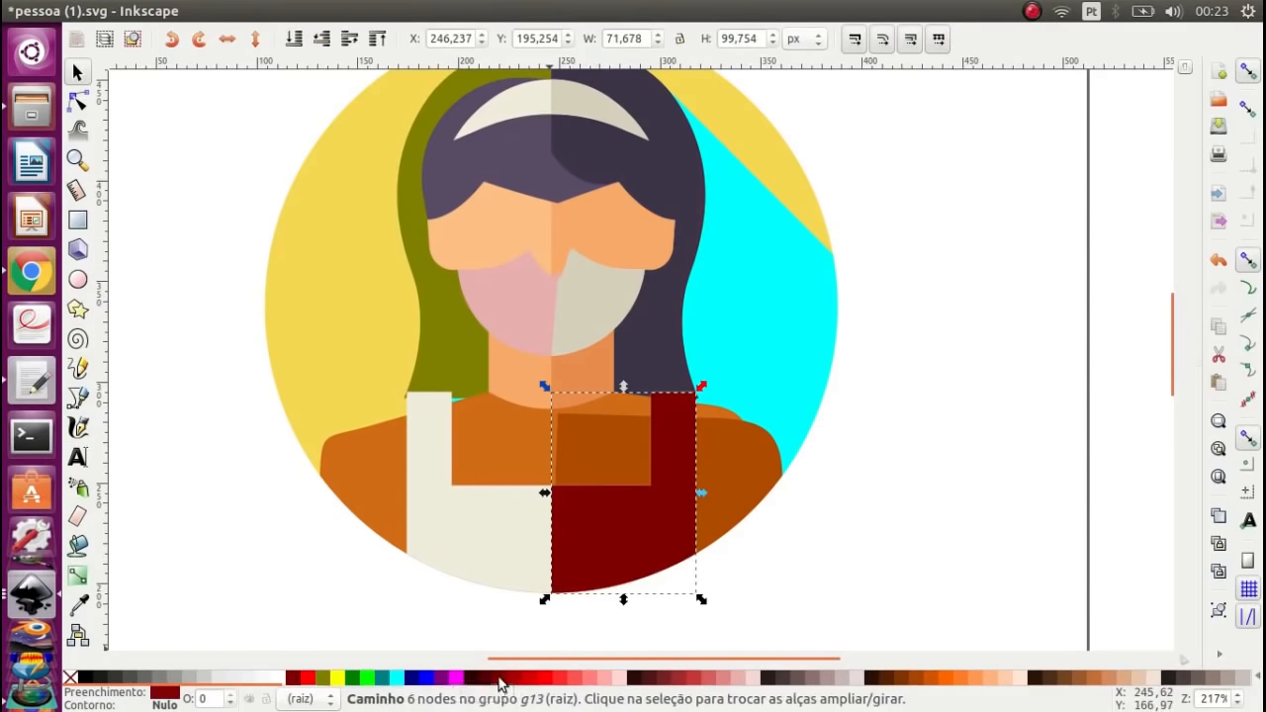
left_click(483, 529, "ctrl")
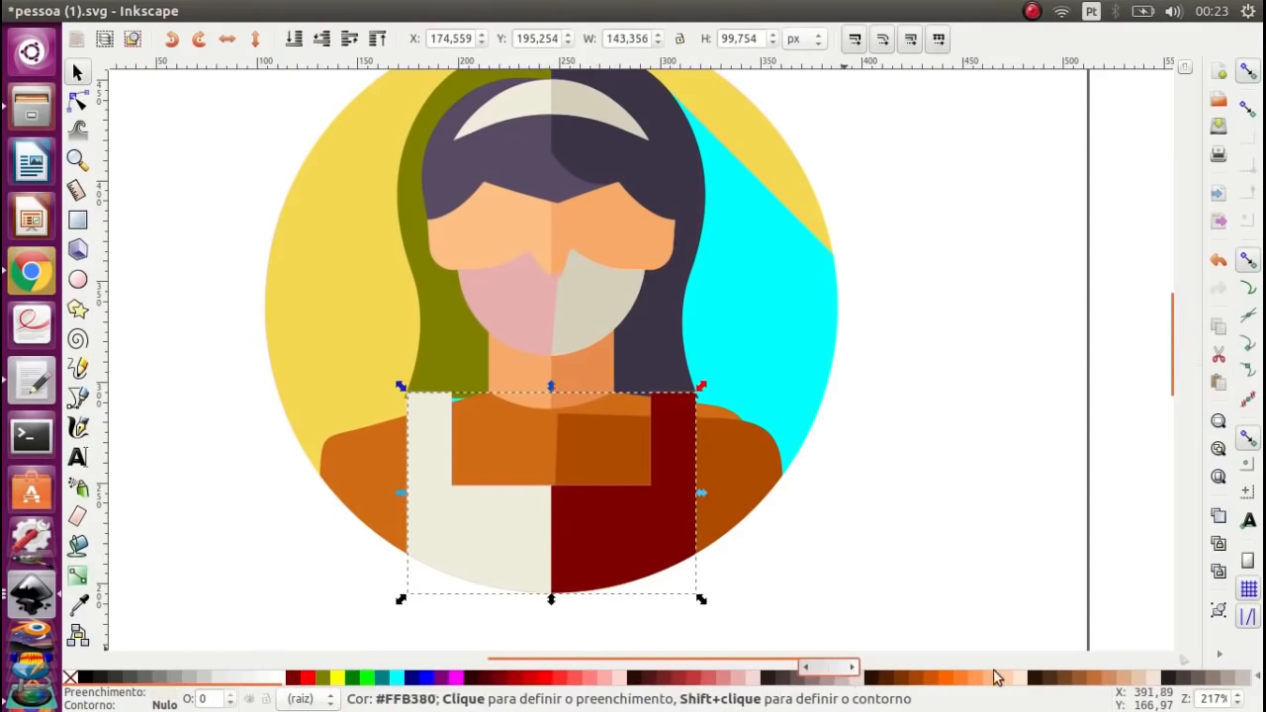
left_click(442, 678)
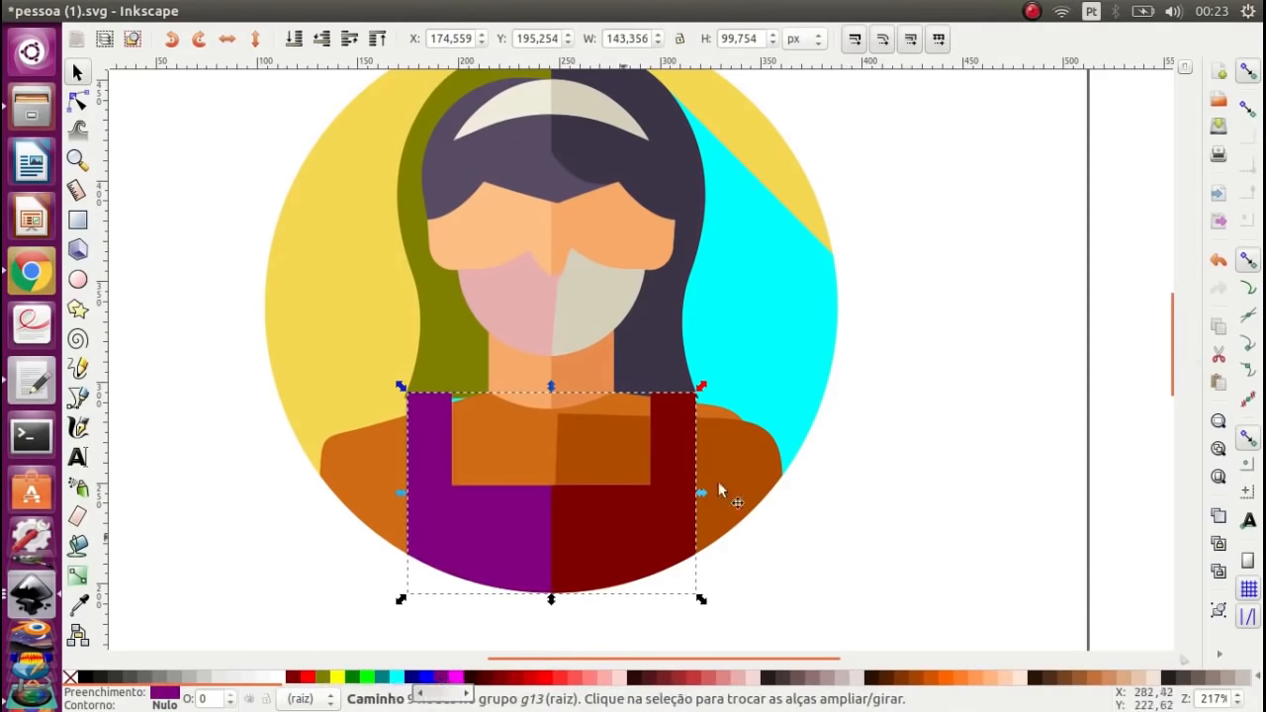
left_click(903, 349)
scroll(842, 310, "down", 2, "ctrl")
scroll(846, 314, "up", 1, "ctrl")
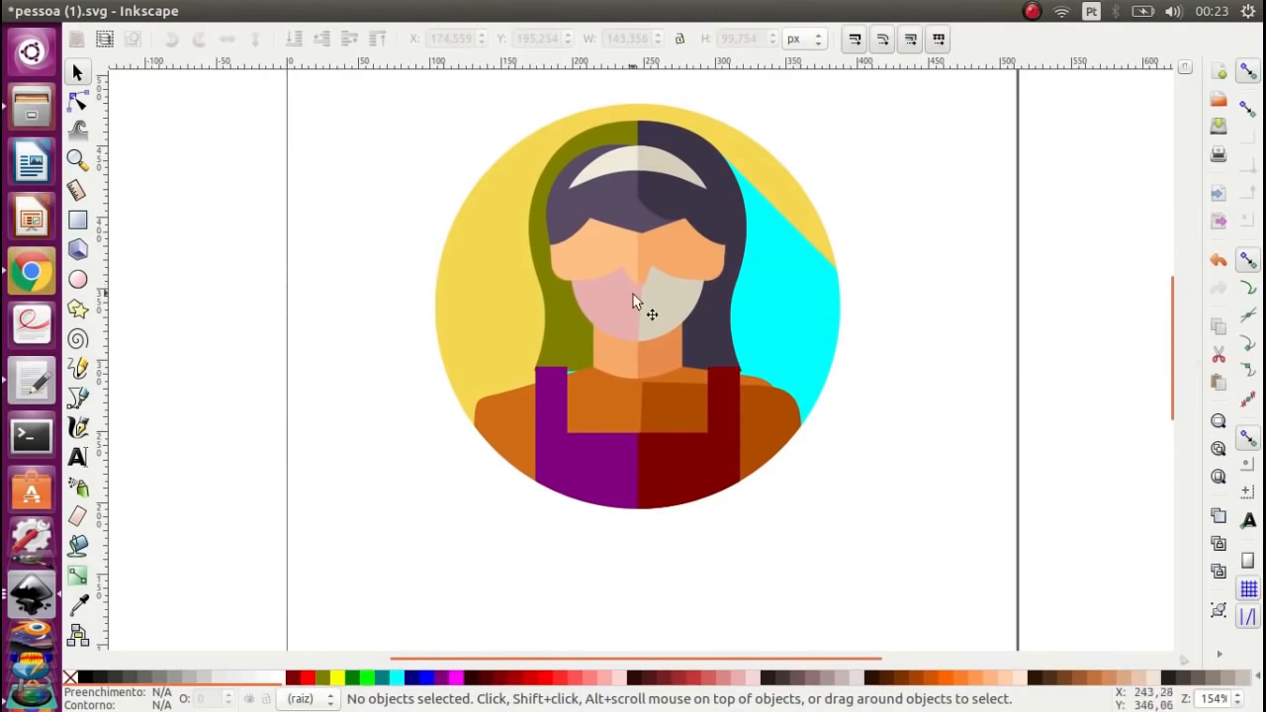
scroll(637, 307, "down", 1)
scroll(633, 306, "up", 3)
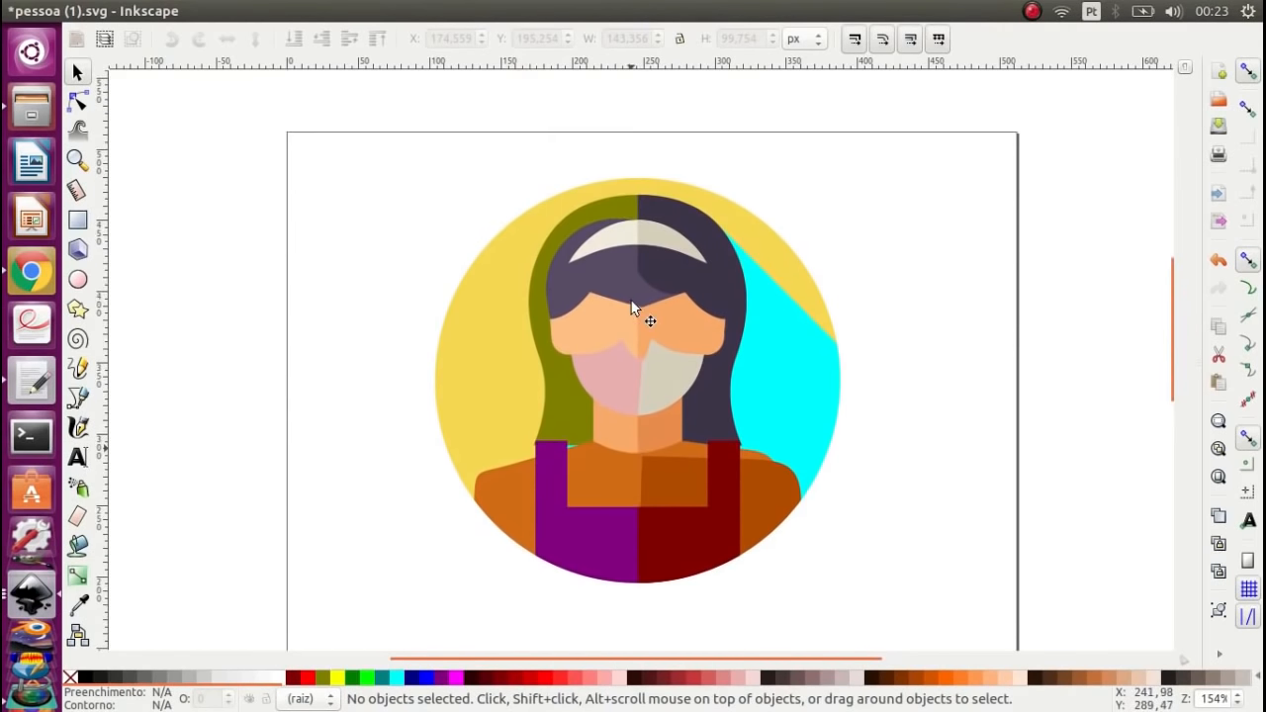
scroll(631, 307, "down", 1)
scroll(631, 306, "down", 1, "ctrl")
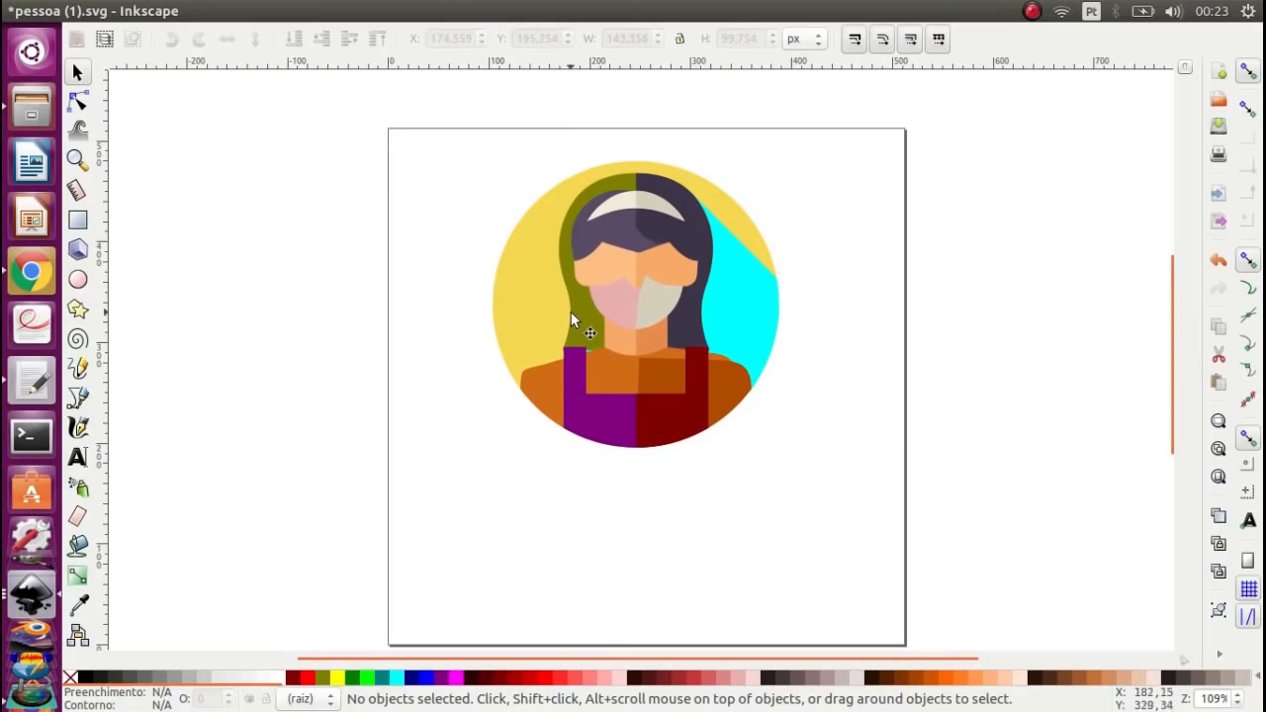
- Add a text label with the person's full name below the avatar, correcting typos in the surname
left_click(78, 457)
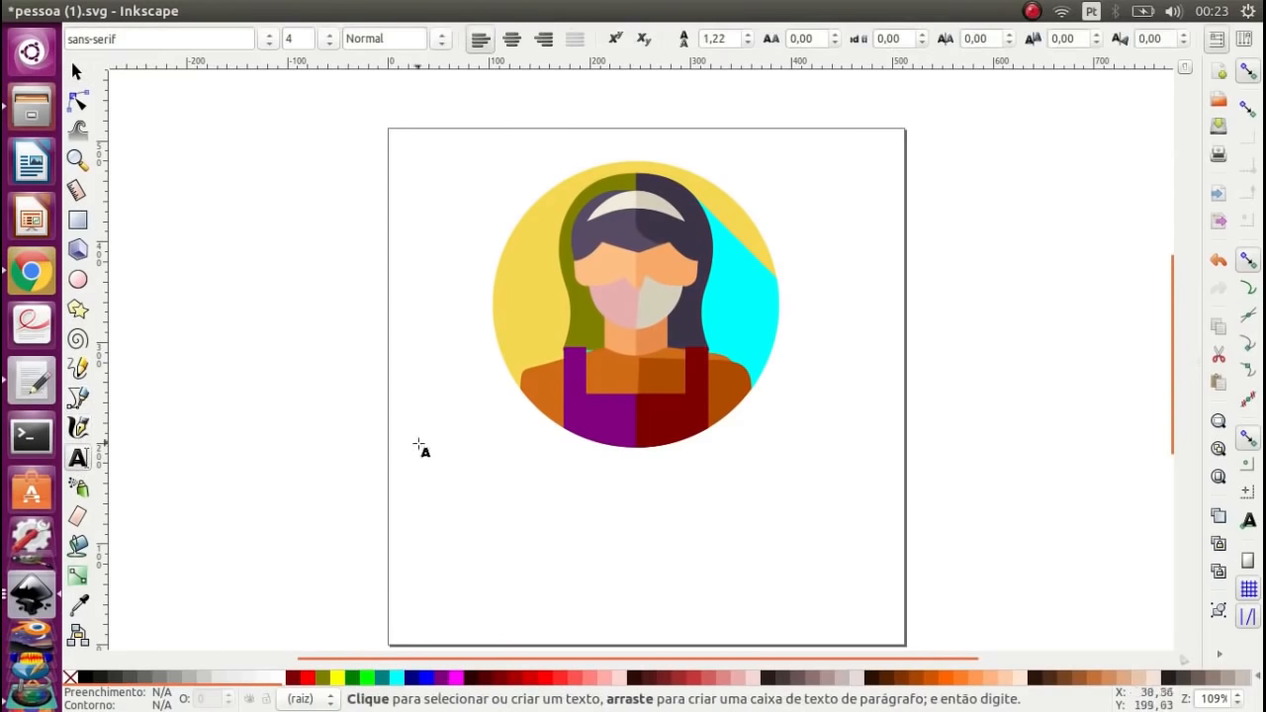
left_click(451, 482)
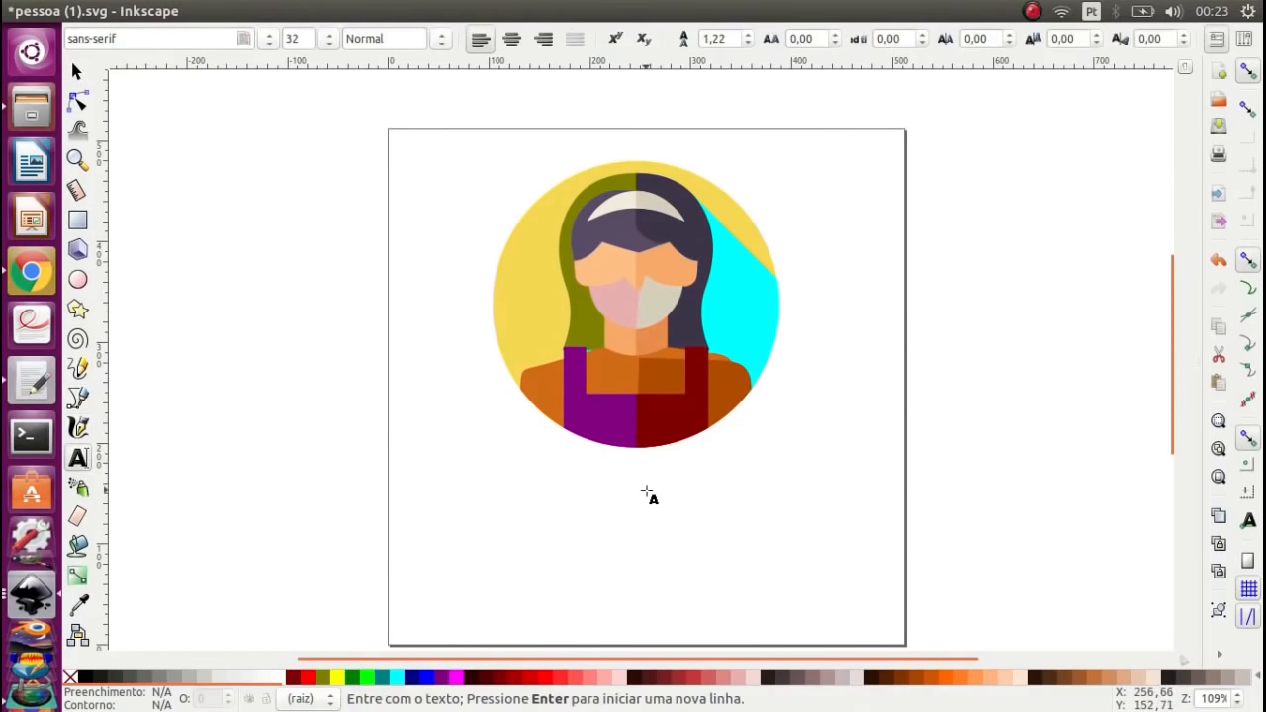
type("João ")
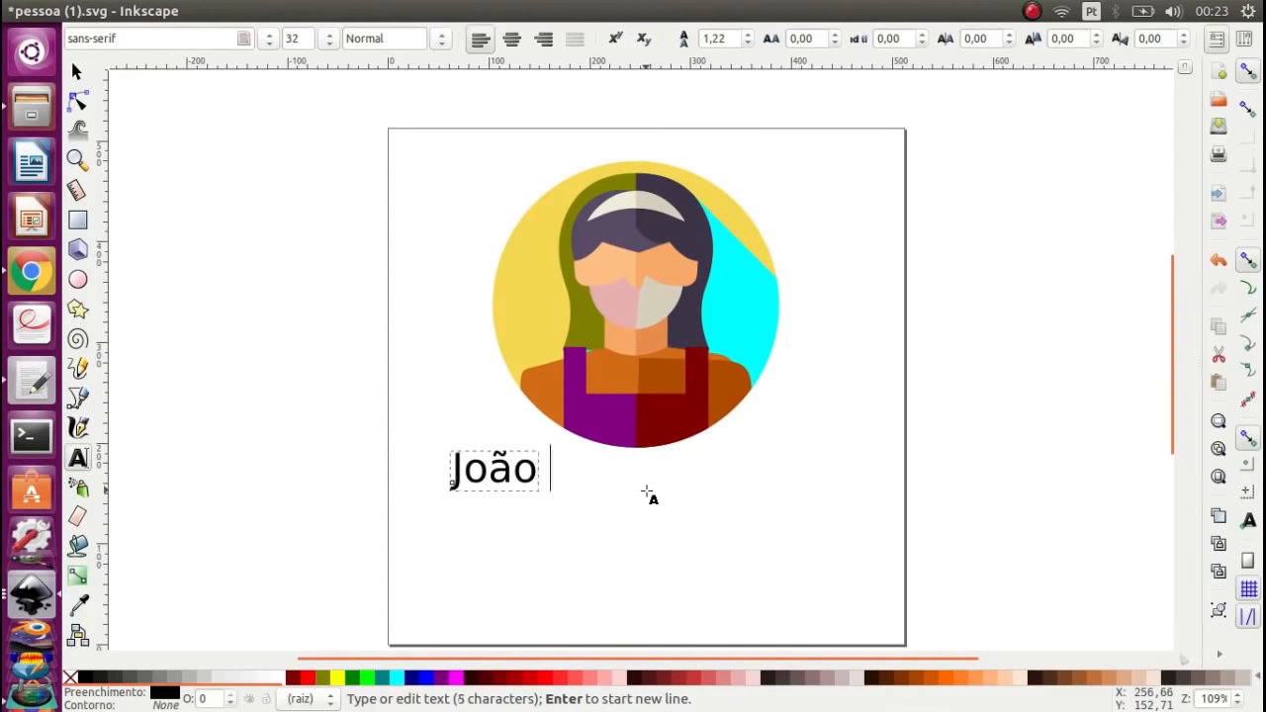
type("Pereoira")
key("BackSpace")
key("BackSpace")
key("BackSpace")
key("BackSpace")
type("ra")
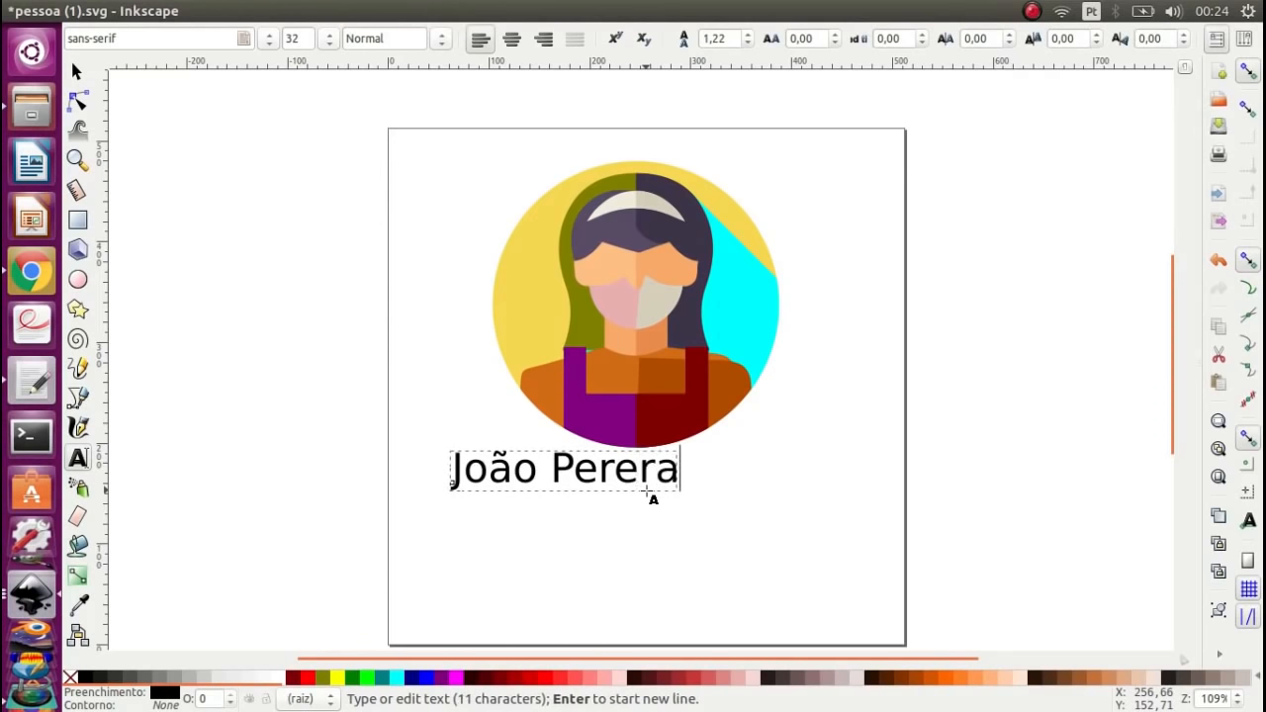
key("BackSpace")
key("BackSpace")
type("ira")
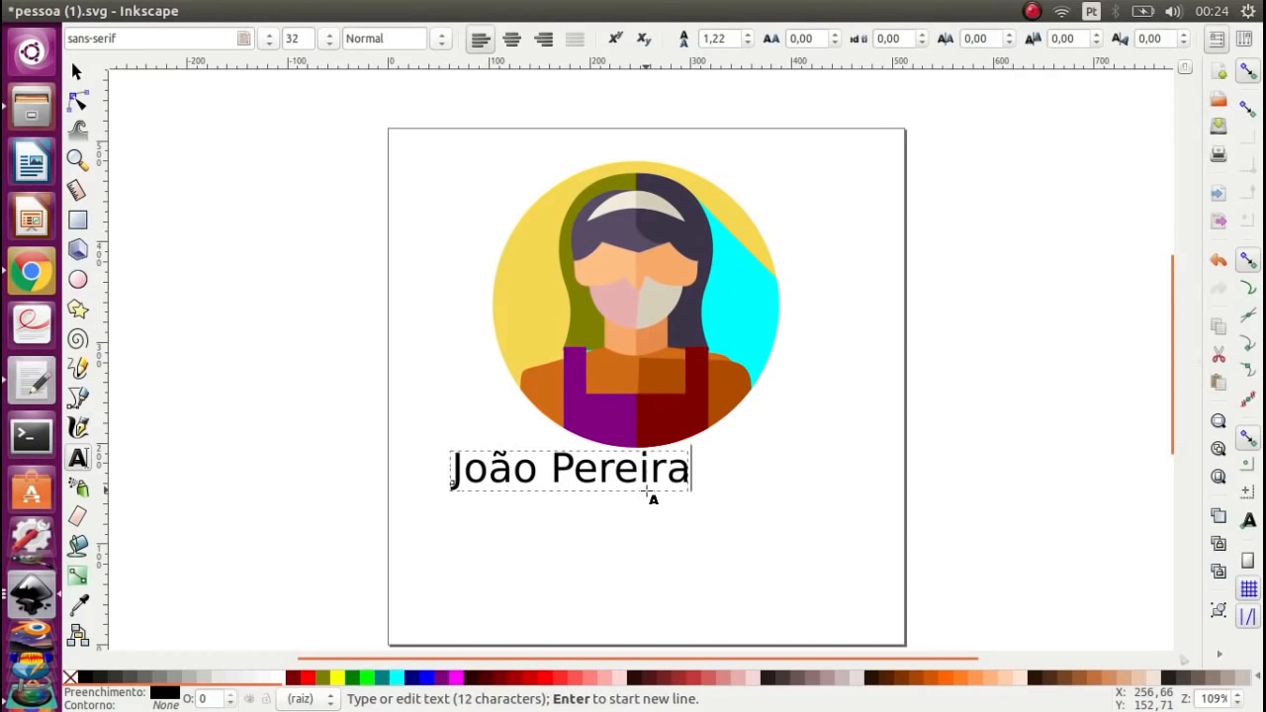
left_click(77, 71)
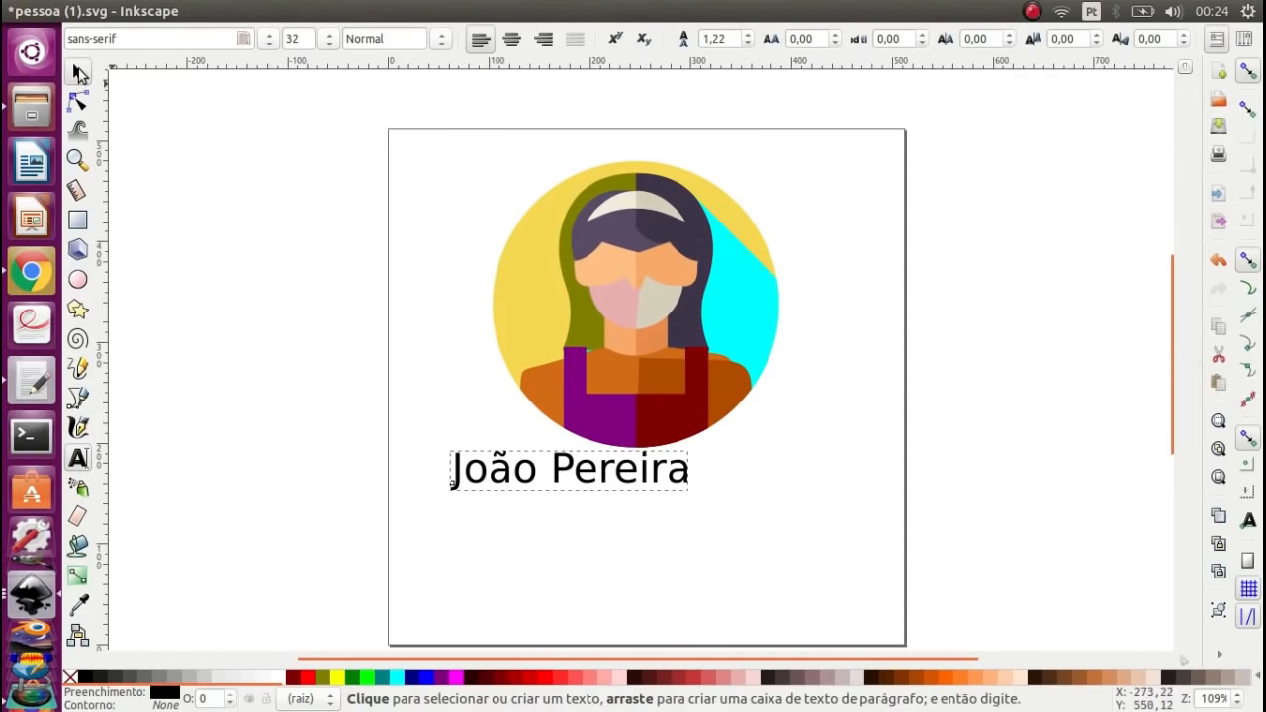
- Save the drawing and close Inkscape
key("ctrl+s")
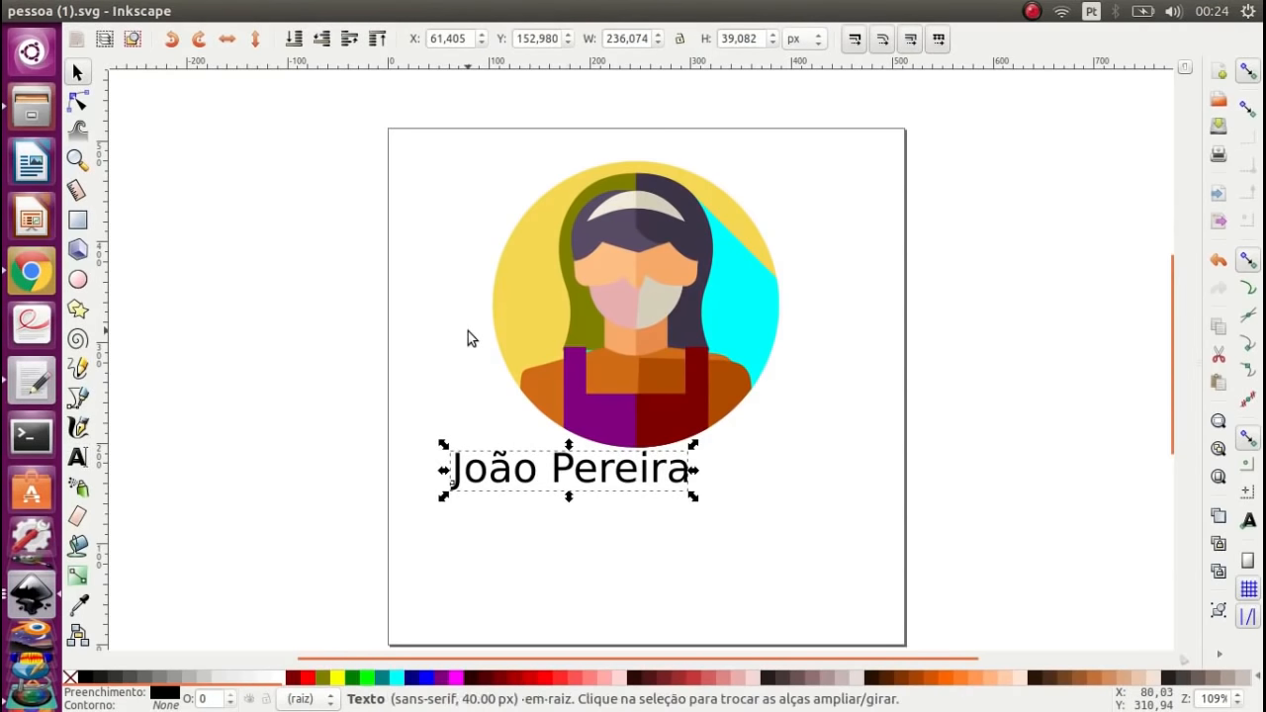
mouse_move(123, 13)
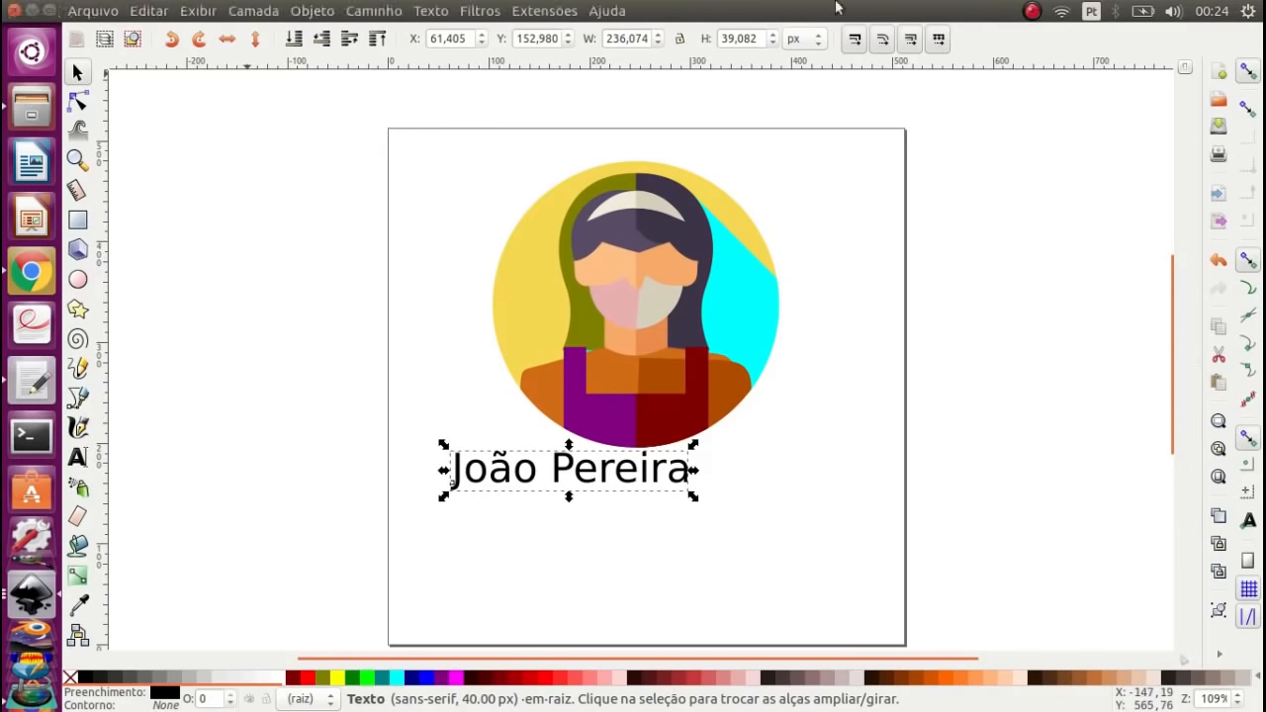
mouse_move(443, 8)
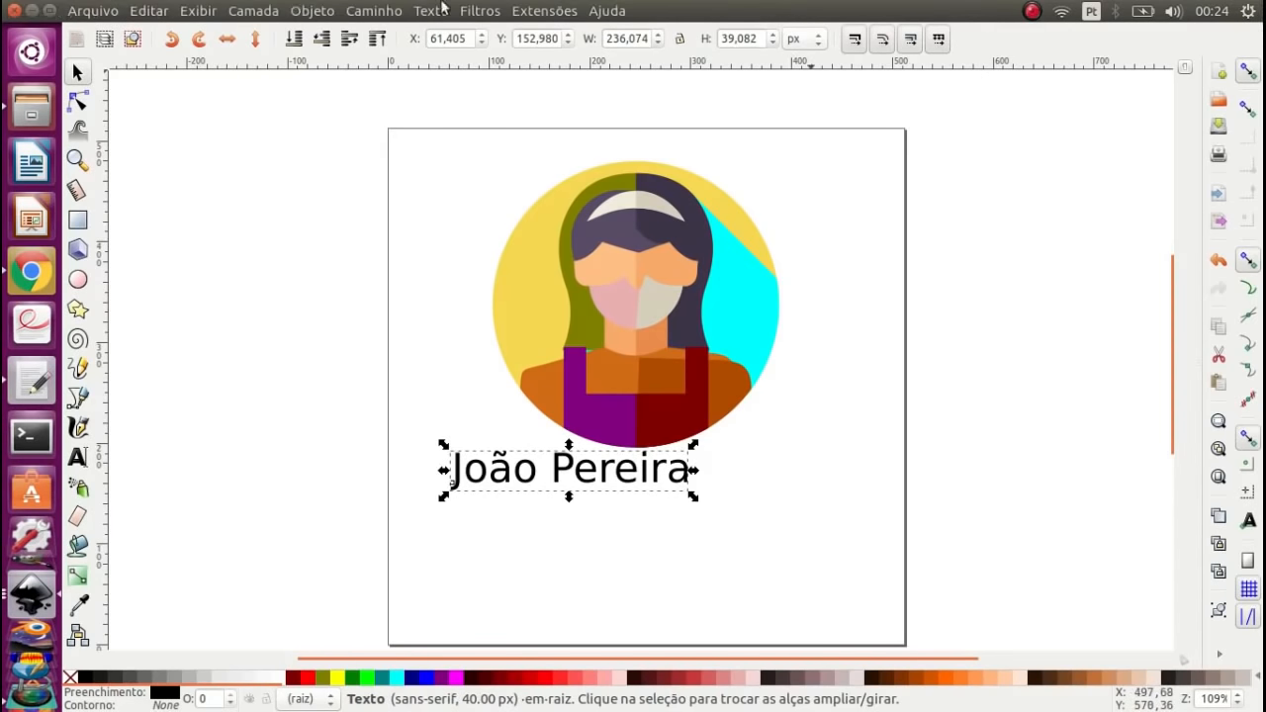
left_click(14, 10)
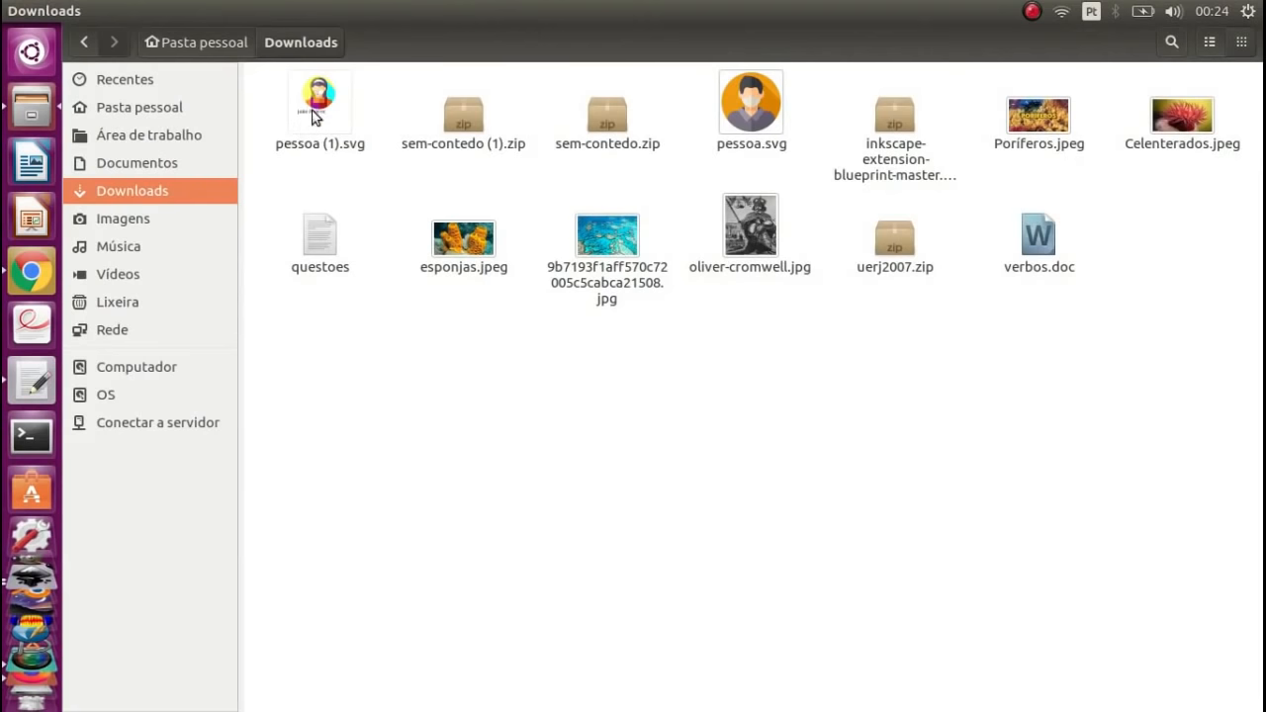
- Open pessoa (1).svg with gedit from its Abrir com menu
right_click(310, 116)
mouse_move(338, 164)
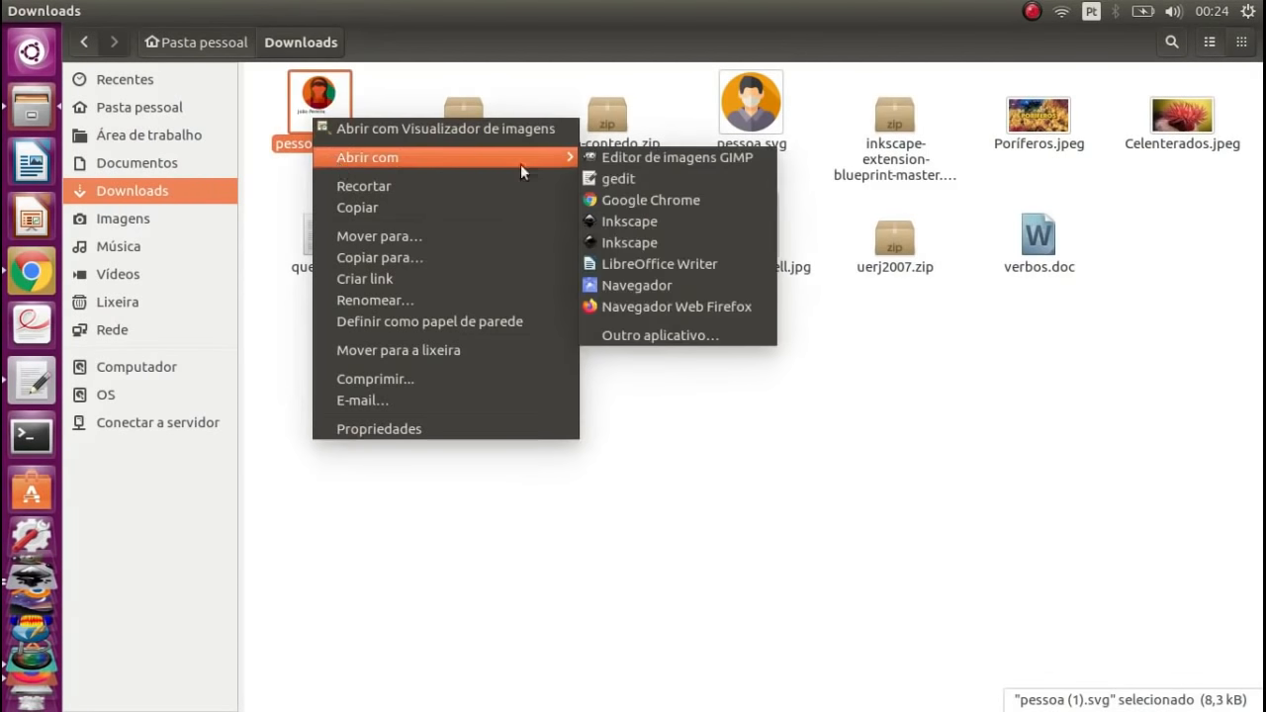
left_click(623, 178)
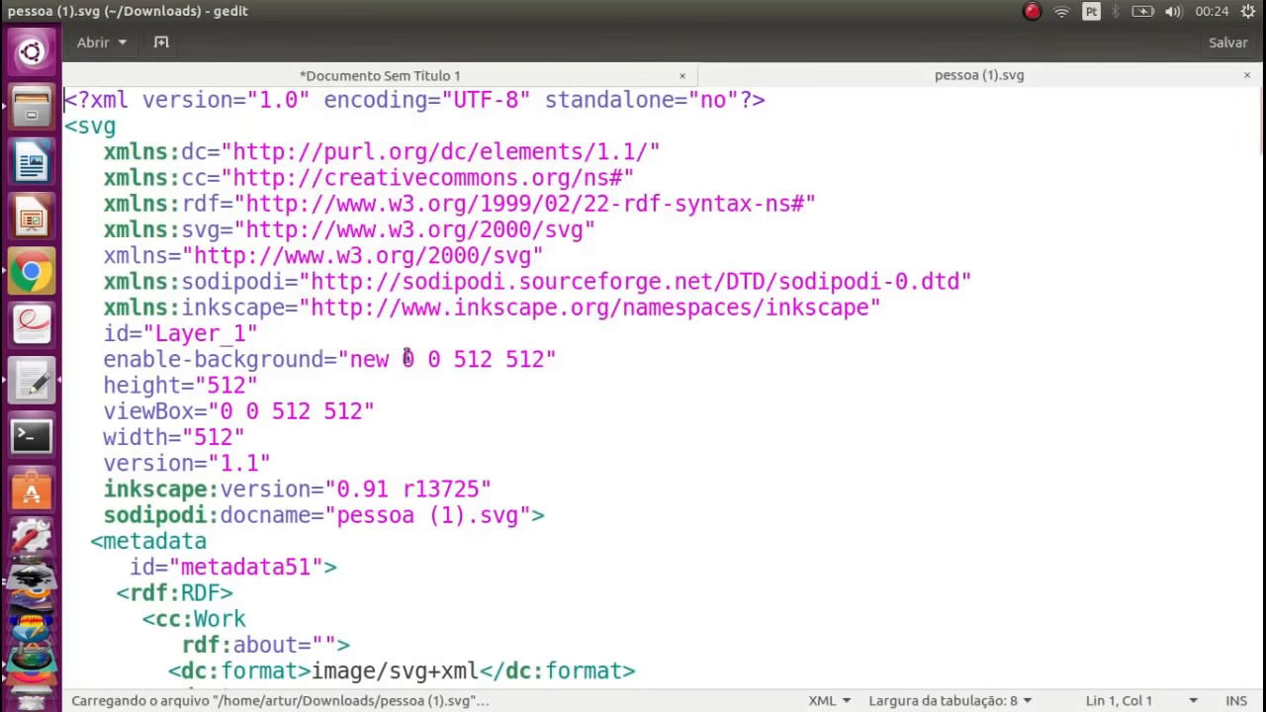
- Find the old name in the SVG source, replace it with the new person's name, save and close the tab
key("ctrl+f")
type("J")
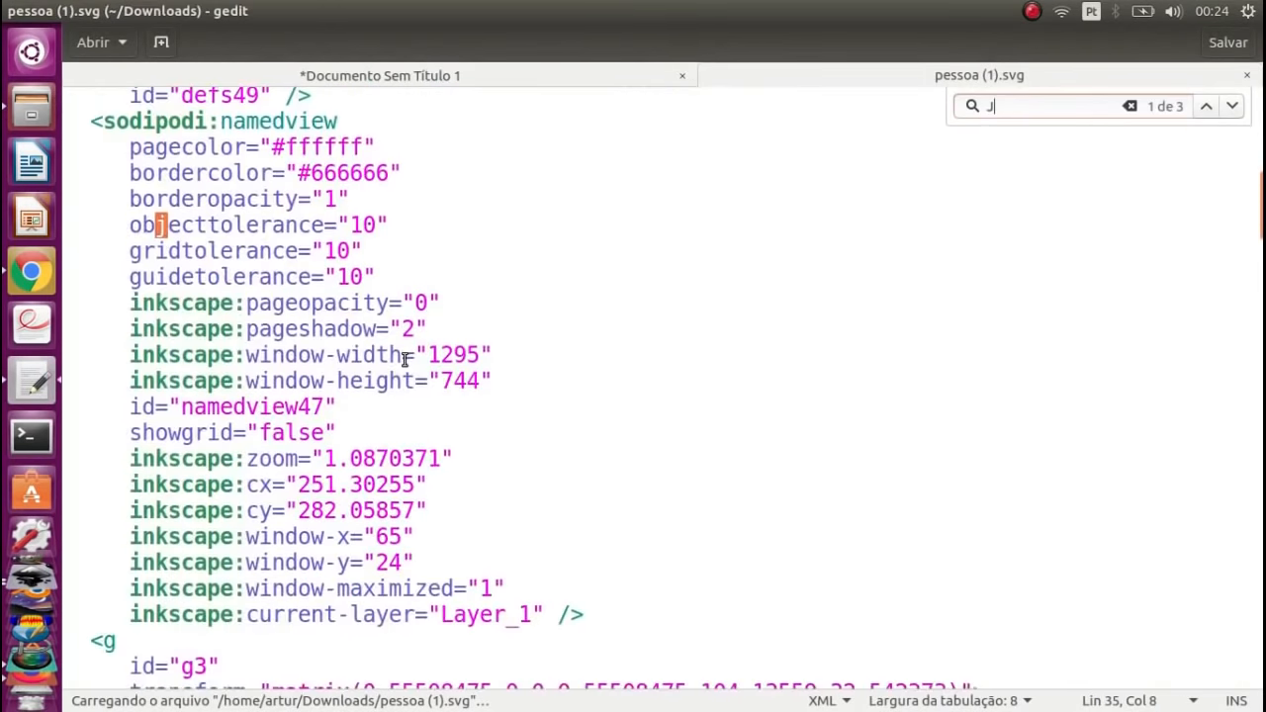
type("oão")
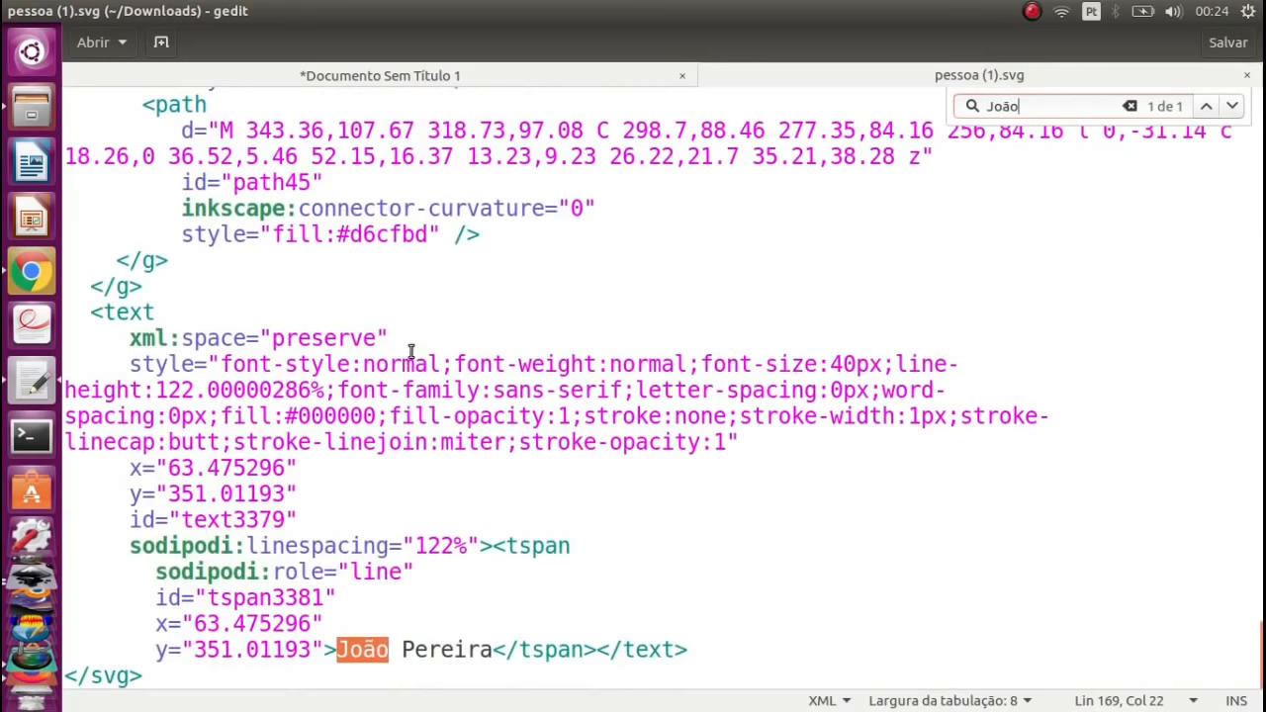
left_click(469, 650)
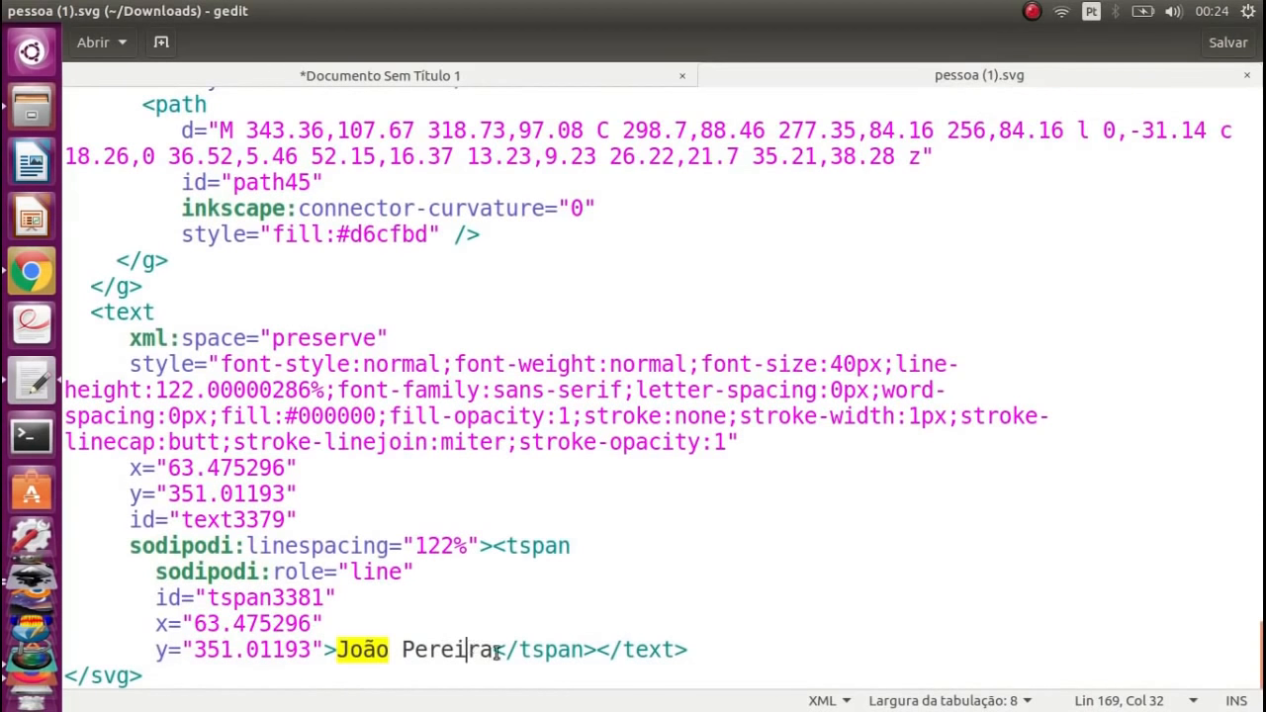
left_click_drag(493, 650, 335, 649)
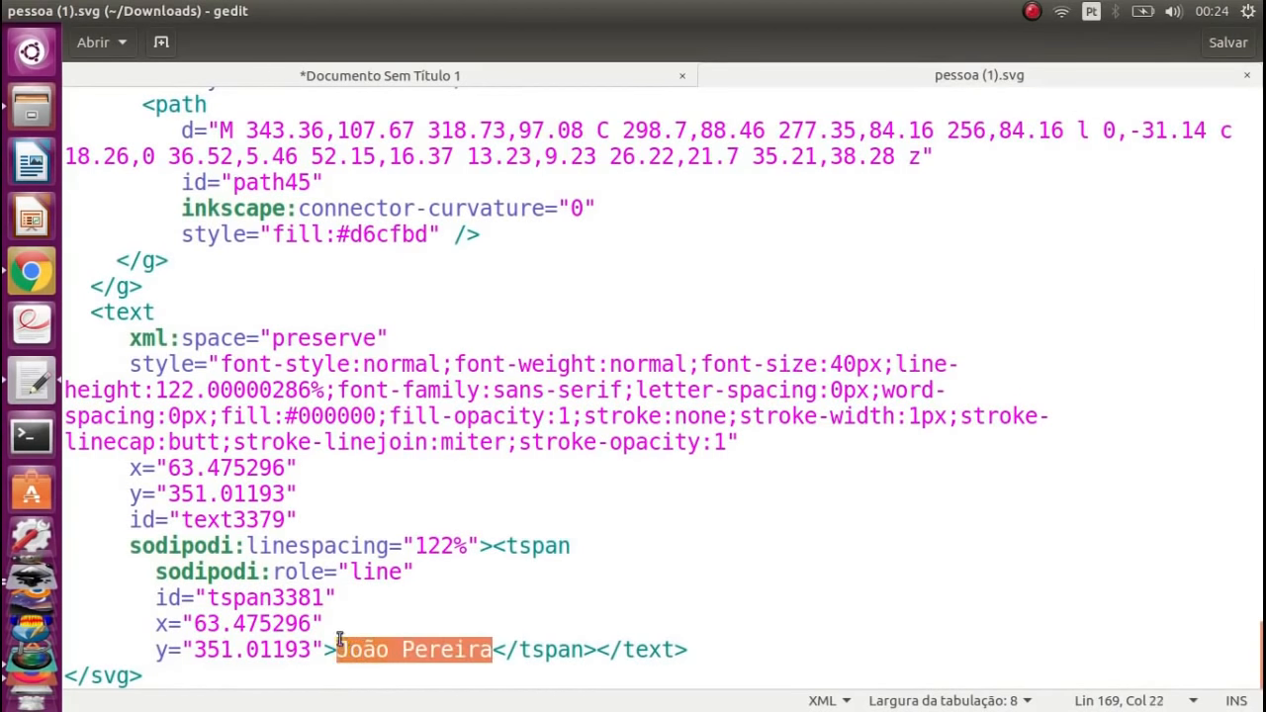
type("Ana Maria")
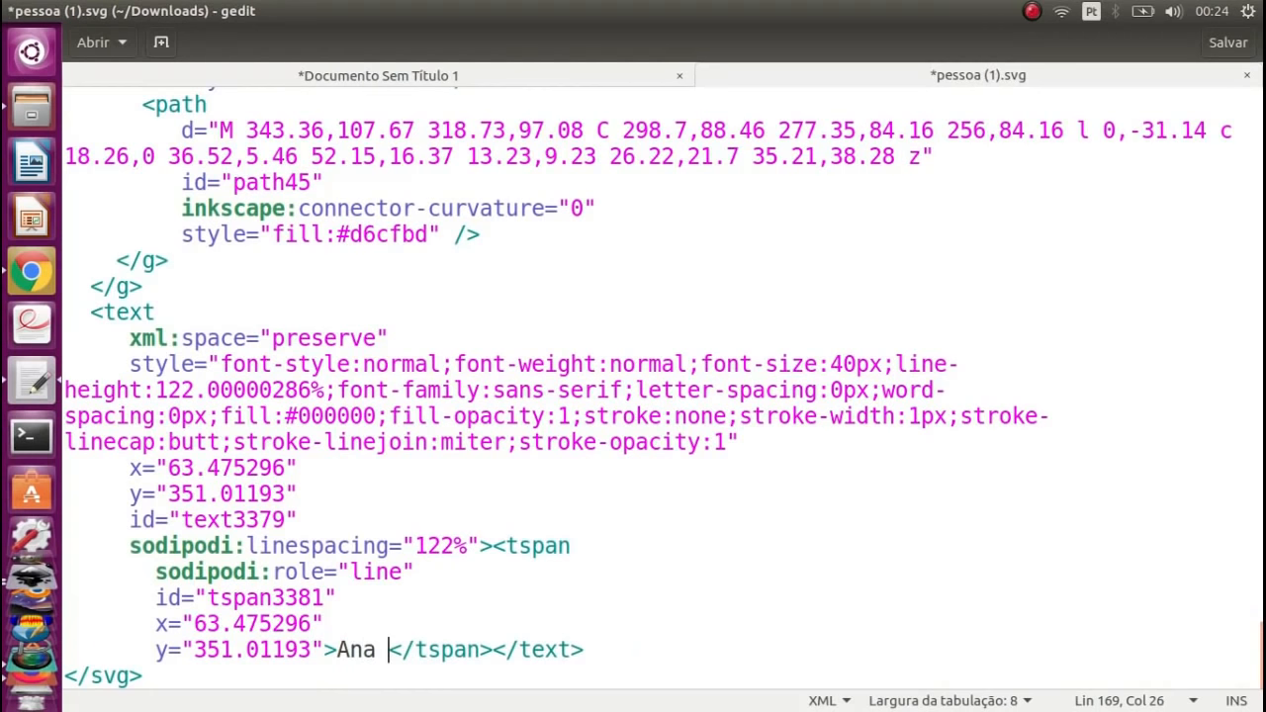
key("ctrl+s")
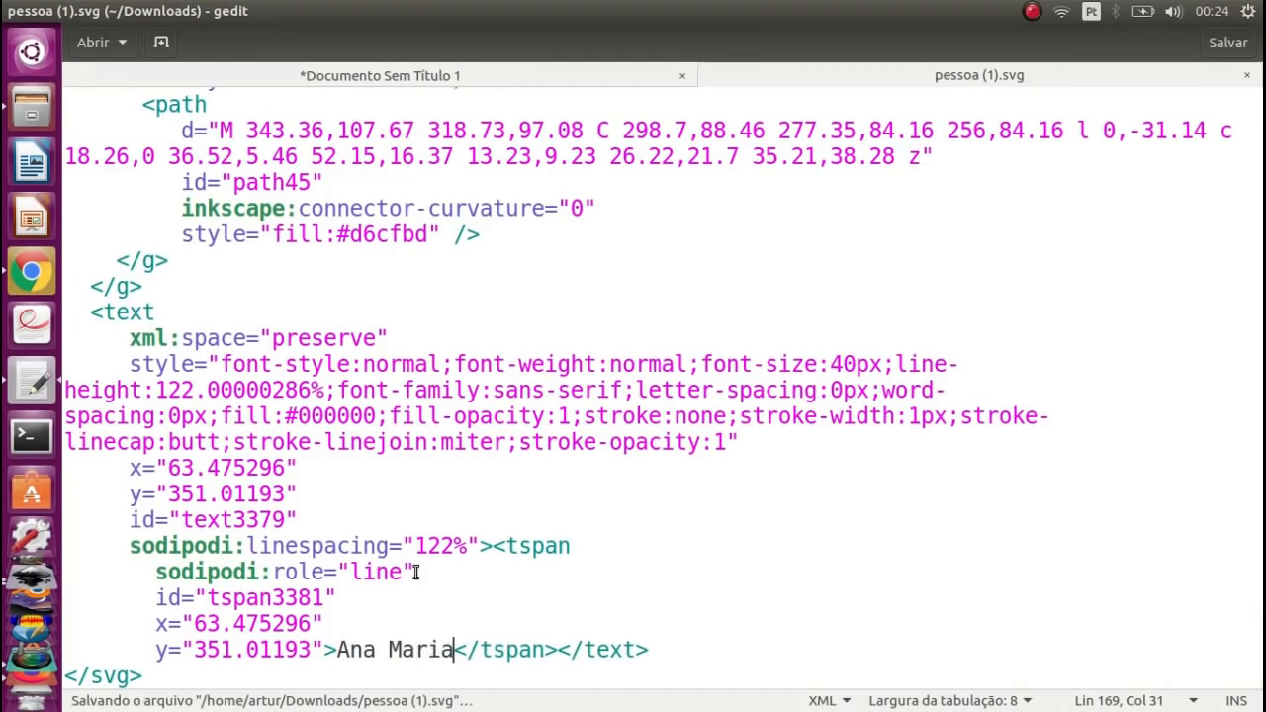
left_click(1246, 77)
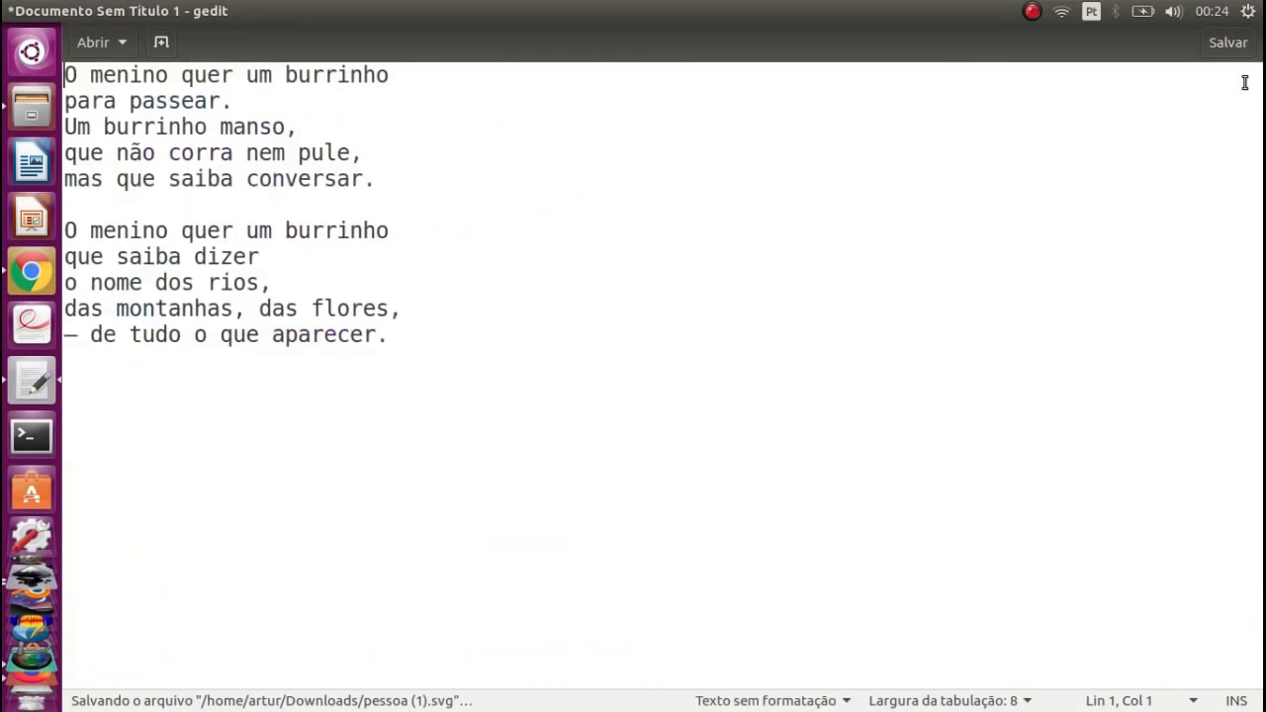
- From the Downloads folder, open pessoa (1).svg in Inkscape
left_click(33, 115)
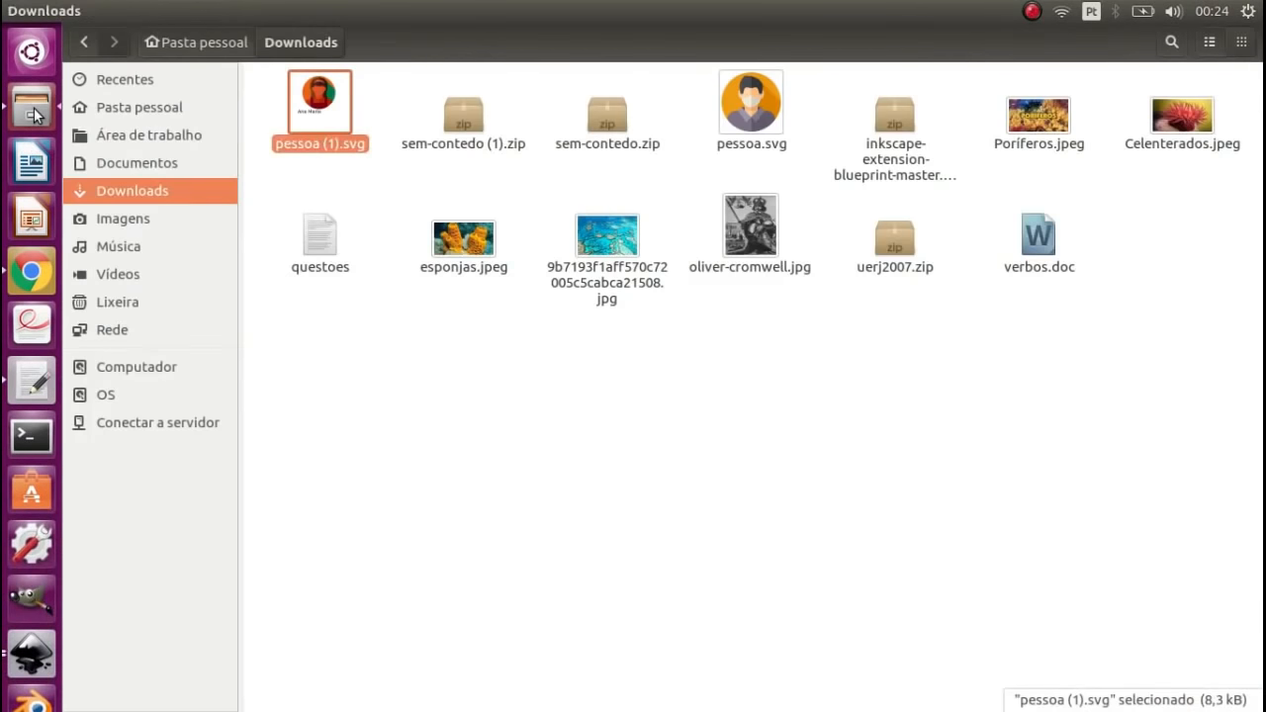
right_click(327, 89)
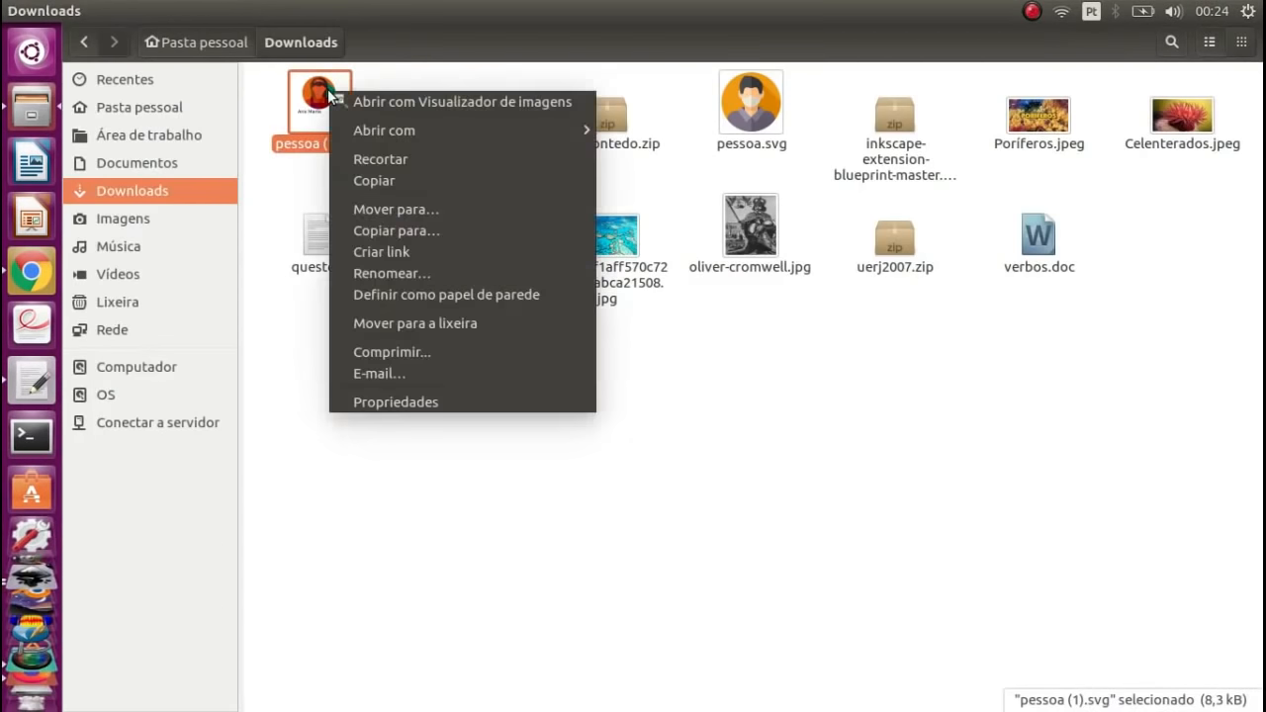
mouse_move(367, 131)
mouse_move(553, 123)
left_click(668, 194)
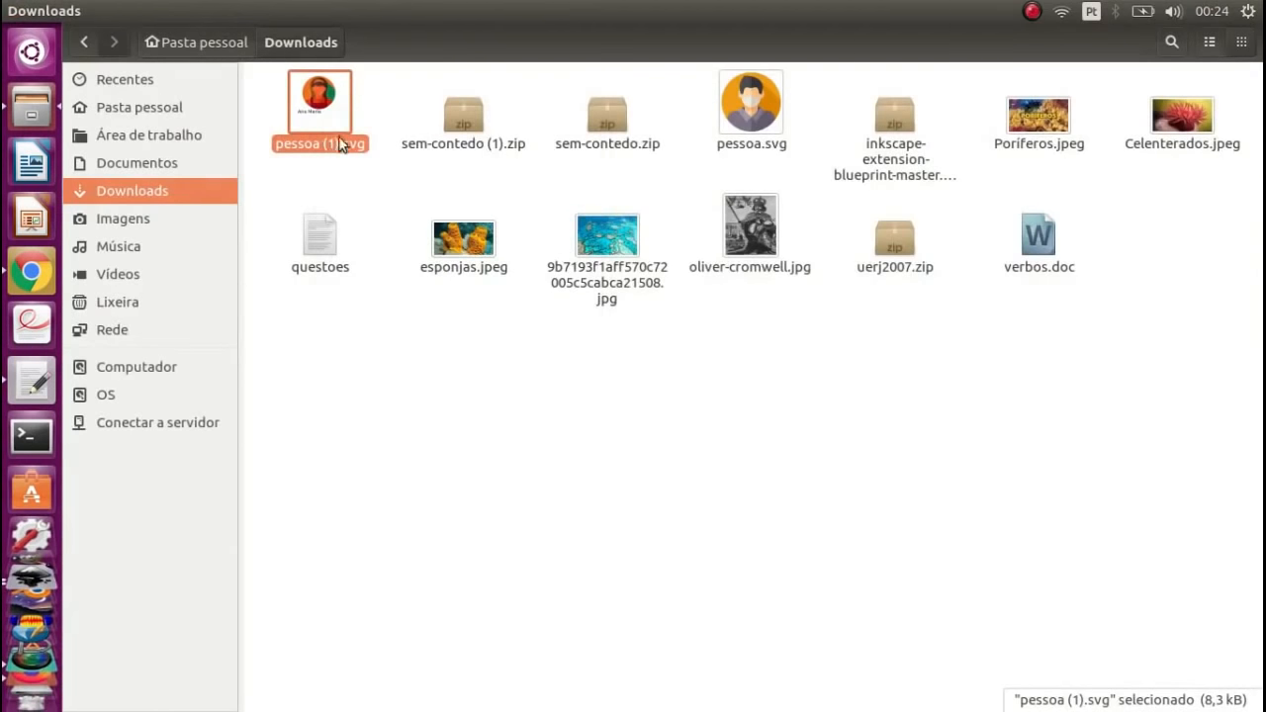
- Preview pessoa (1).svg in Firefox, then close it and return to Downloads
right_click(338, 144)
mouse_move(355, 131)
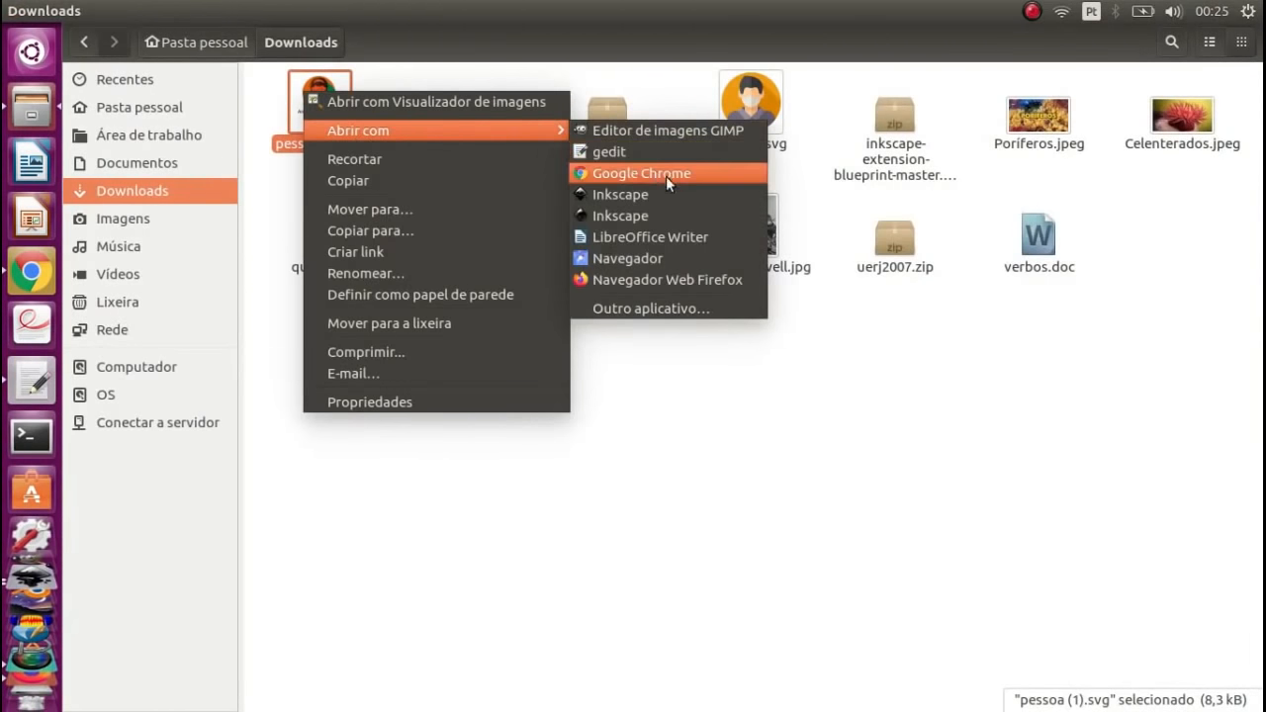
left_click(706, 279)
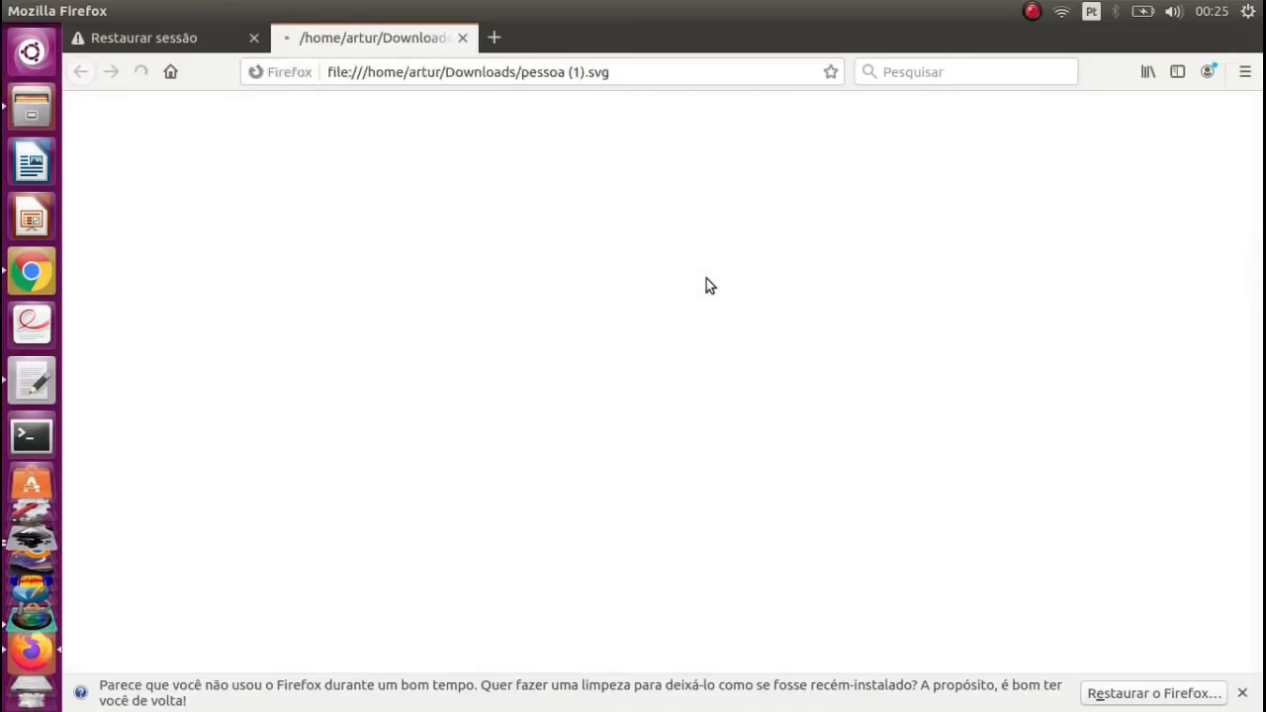
left_click(462, 37)
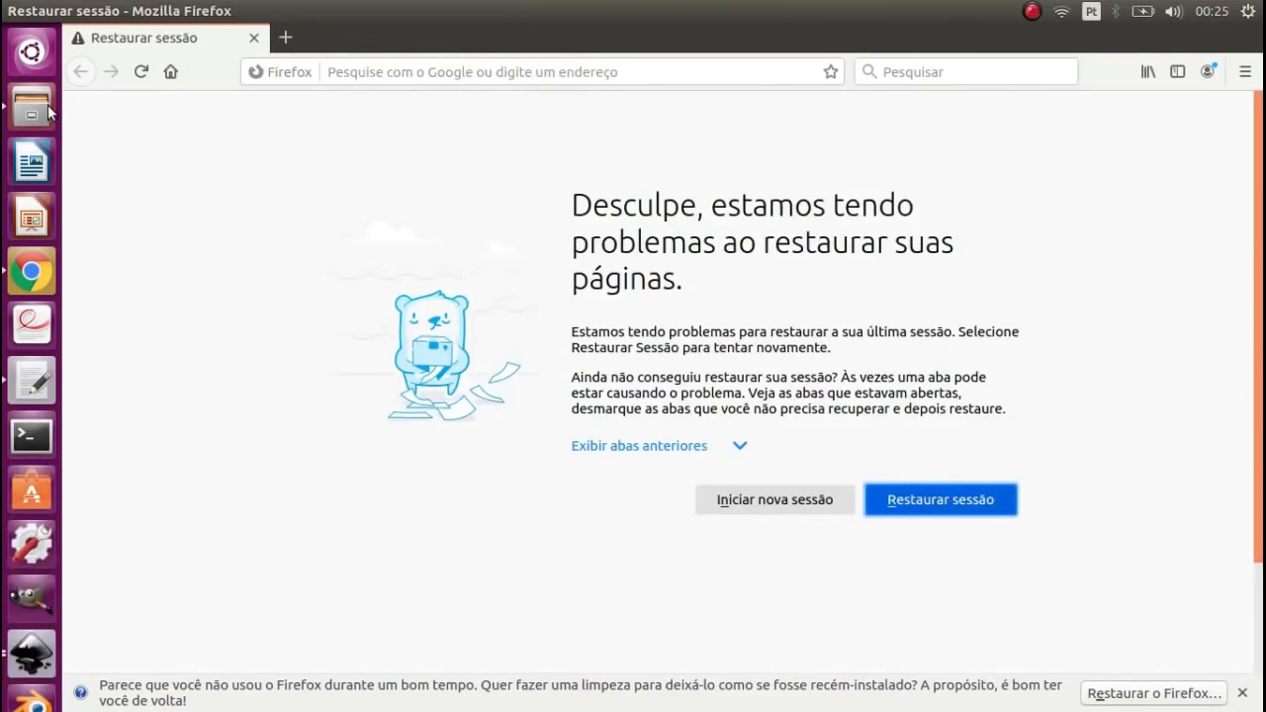
left_click(37, 106)
- Preview pessoa (1).svg in the Visualizador de imagens, close it, and reopen its context menu
right_click(328, 101)
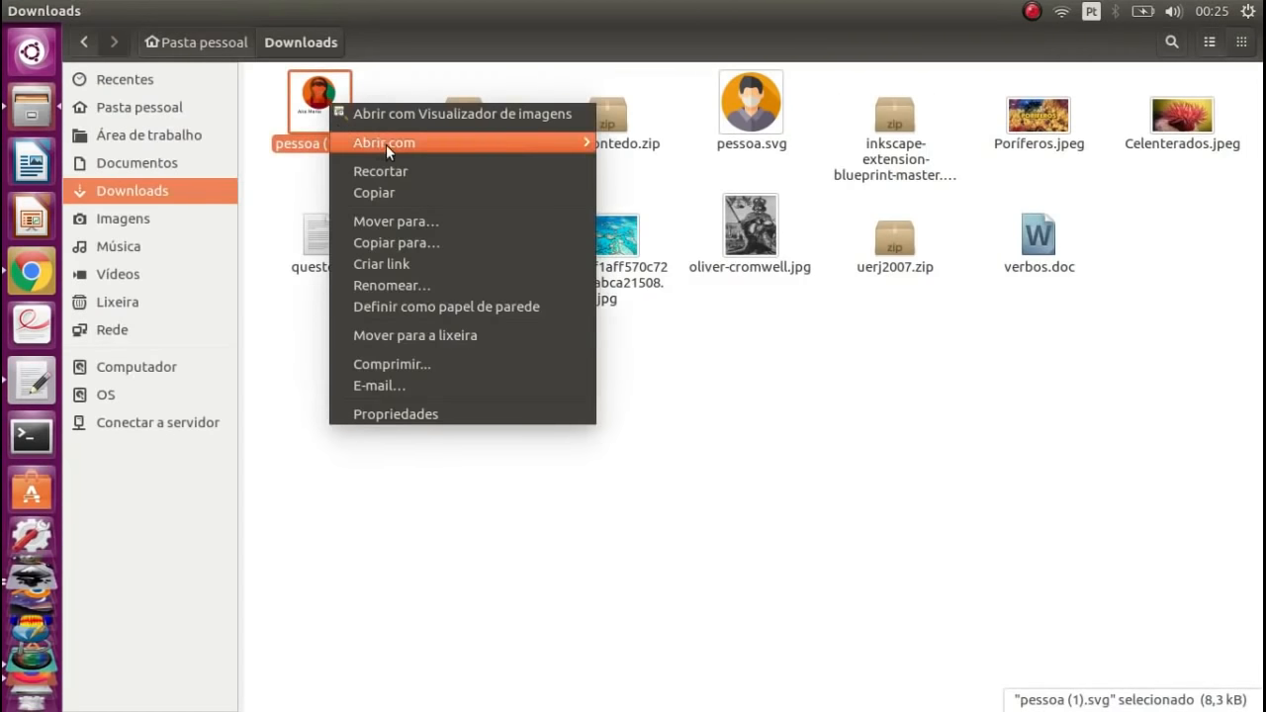
mouse_move(383, 145)
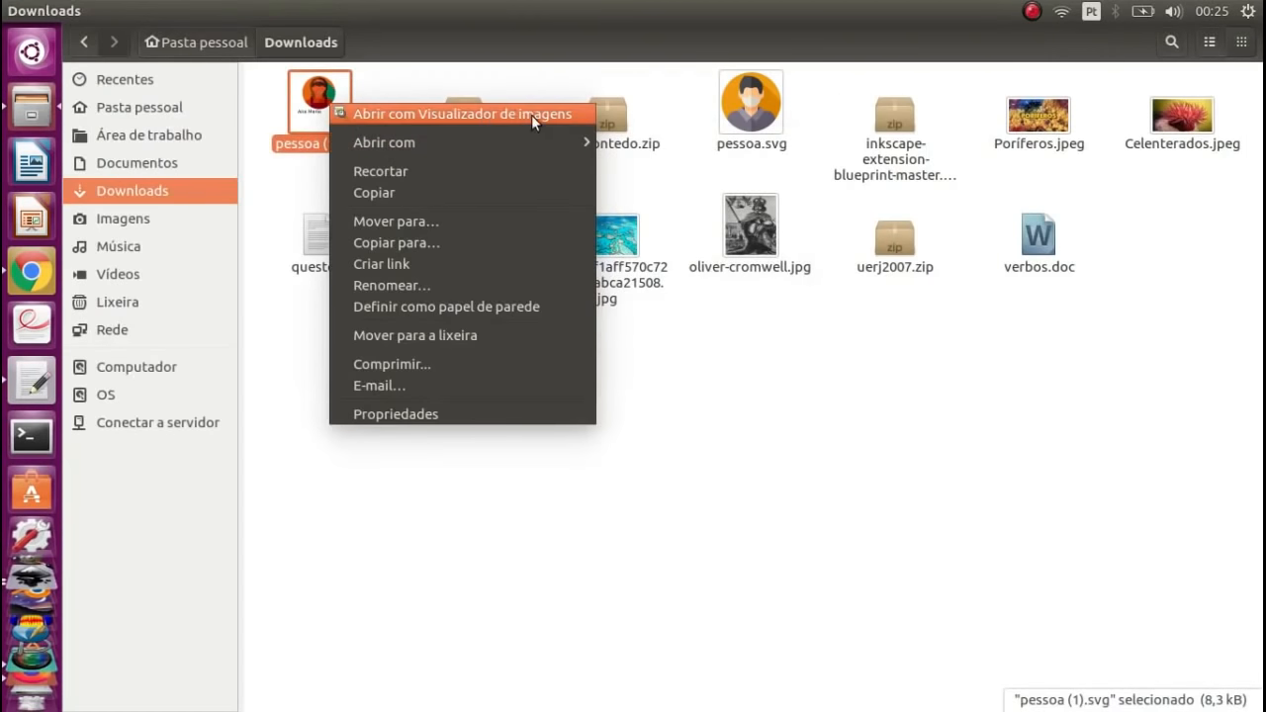
left_click(479, 115)
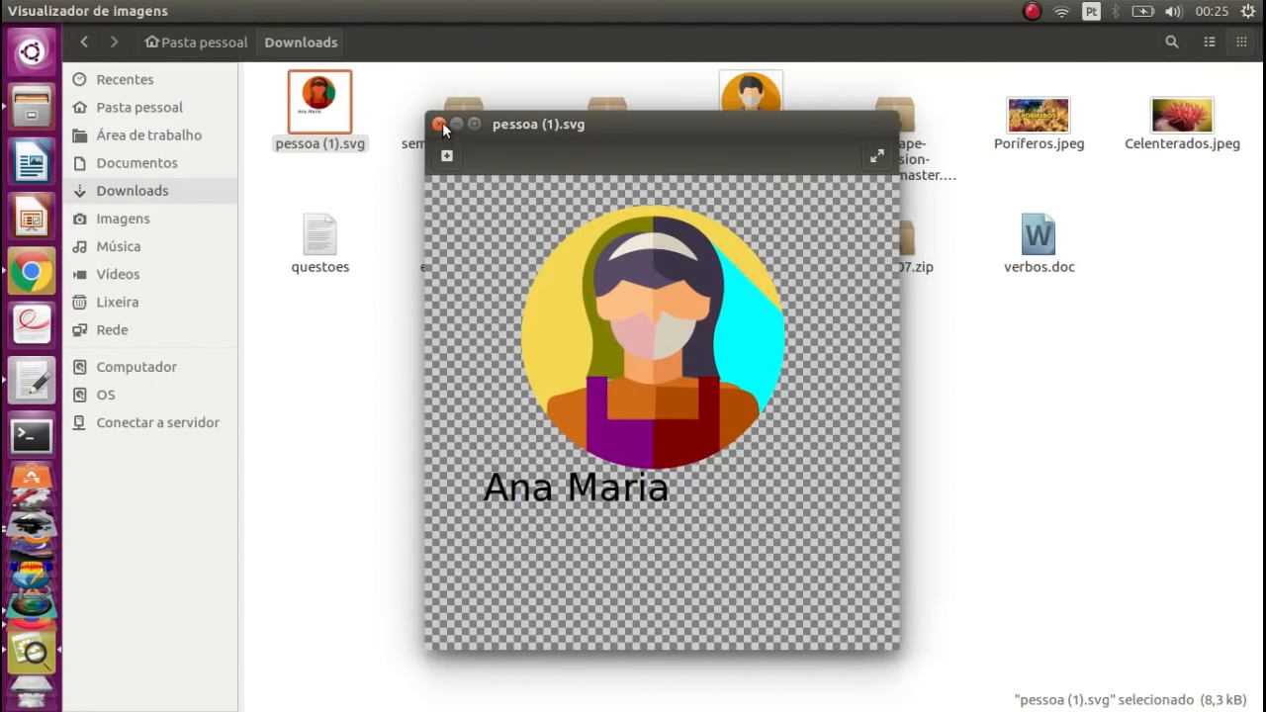
left_click(441, 124)
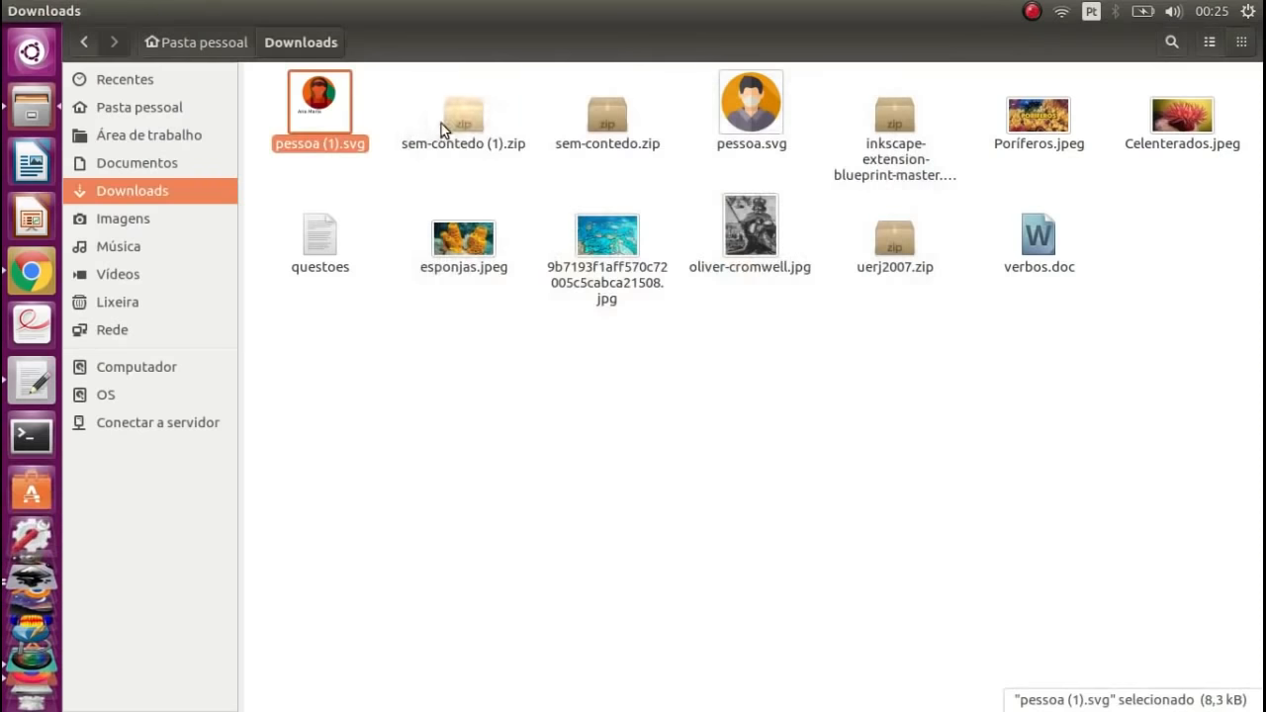
right_click(329, 123)
- In gedit, change the label's fill from #000000 to #00FFF0 and save
mouse_move(385, 156)
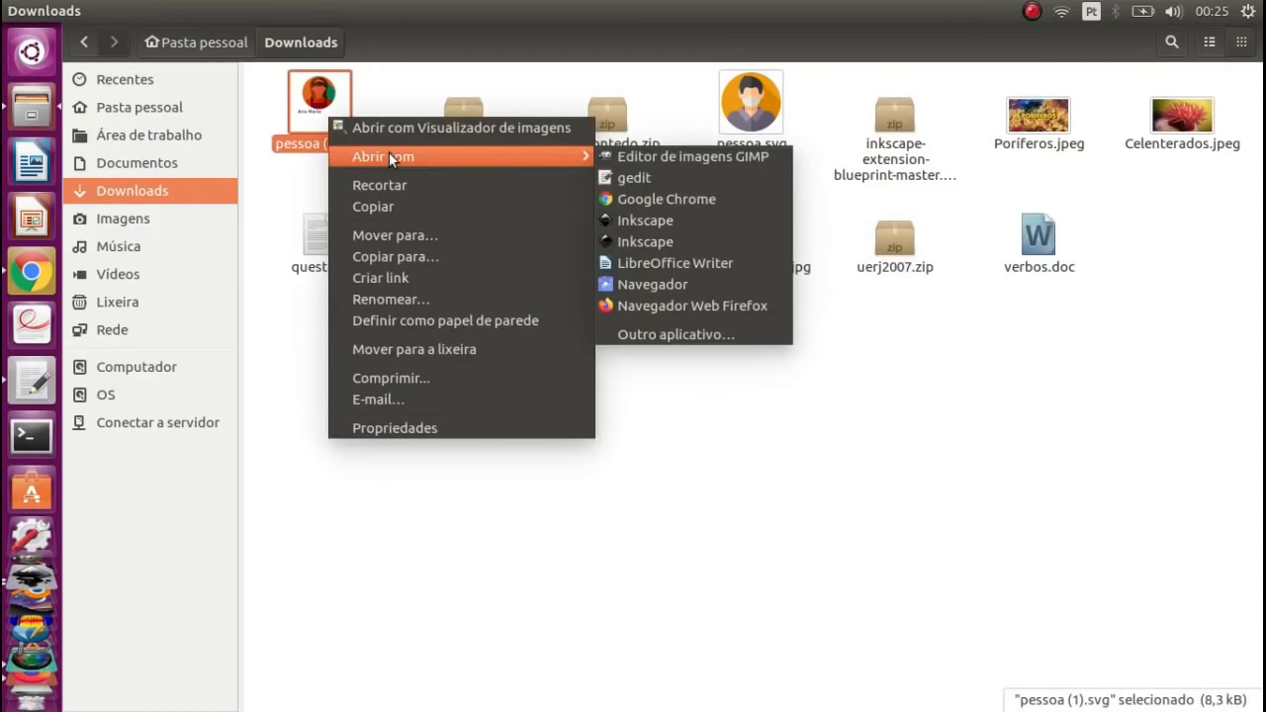
left_click(689, 169)
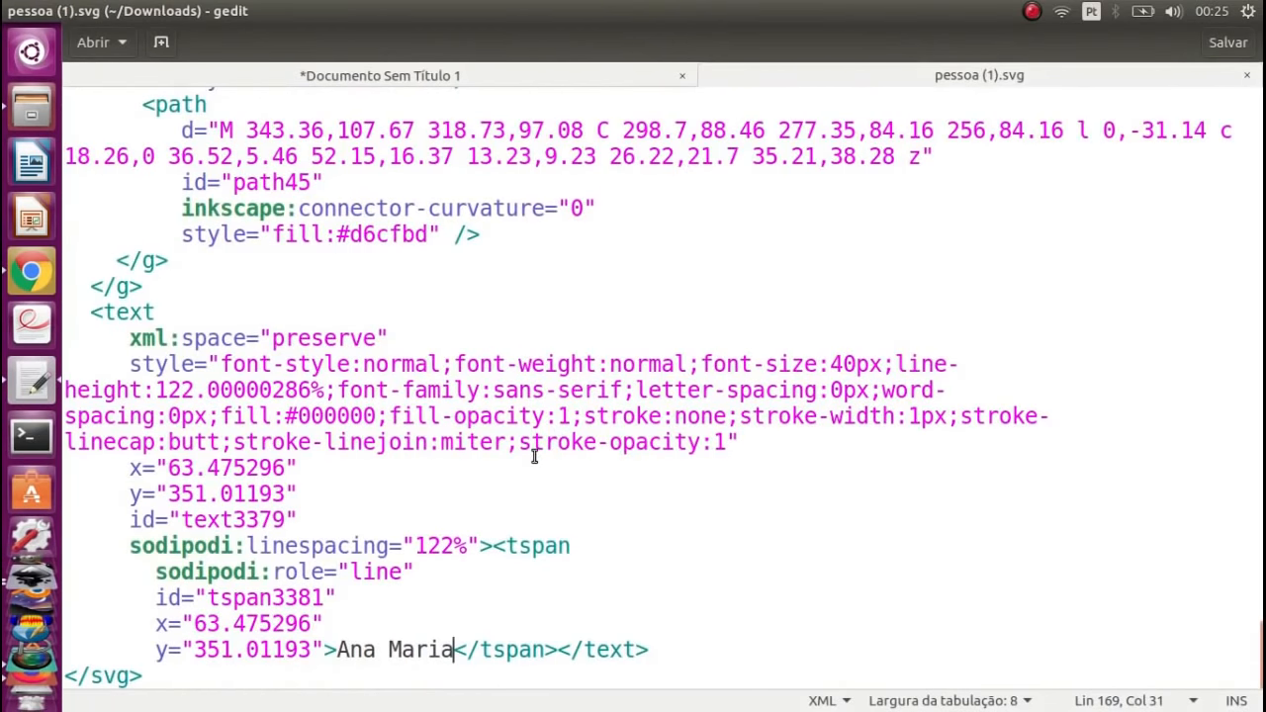
left_click(340, 417)
left_click(375, 416)
mouse_move(374, 416)
left_mouse_down()
mouse_move(315, 416)
mouse_move(367, 416)
left_mouse_up()
left_click(314, 417)
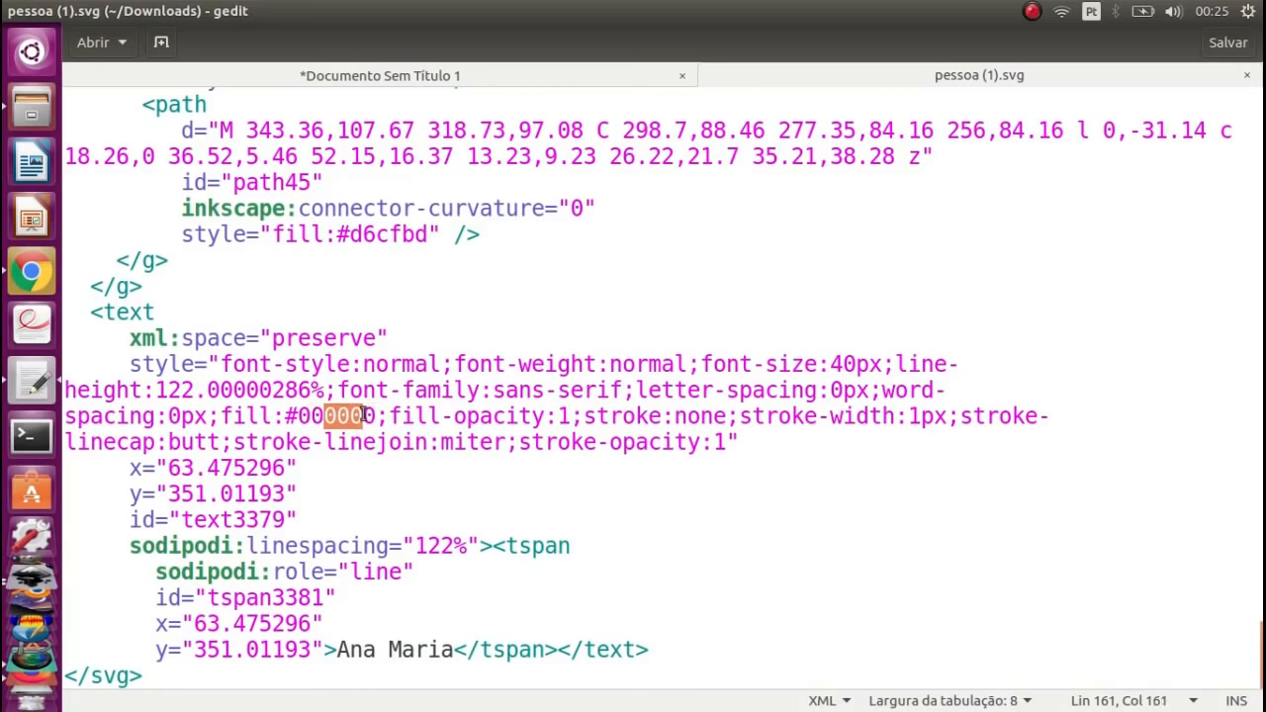
type("FFF")
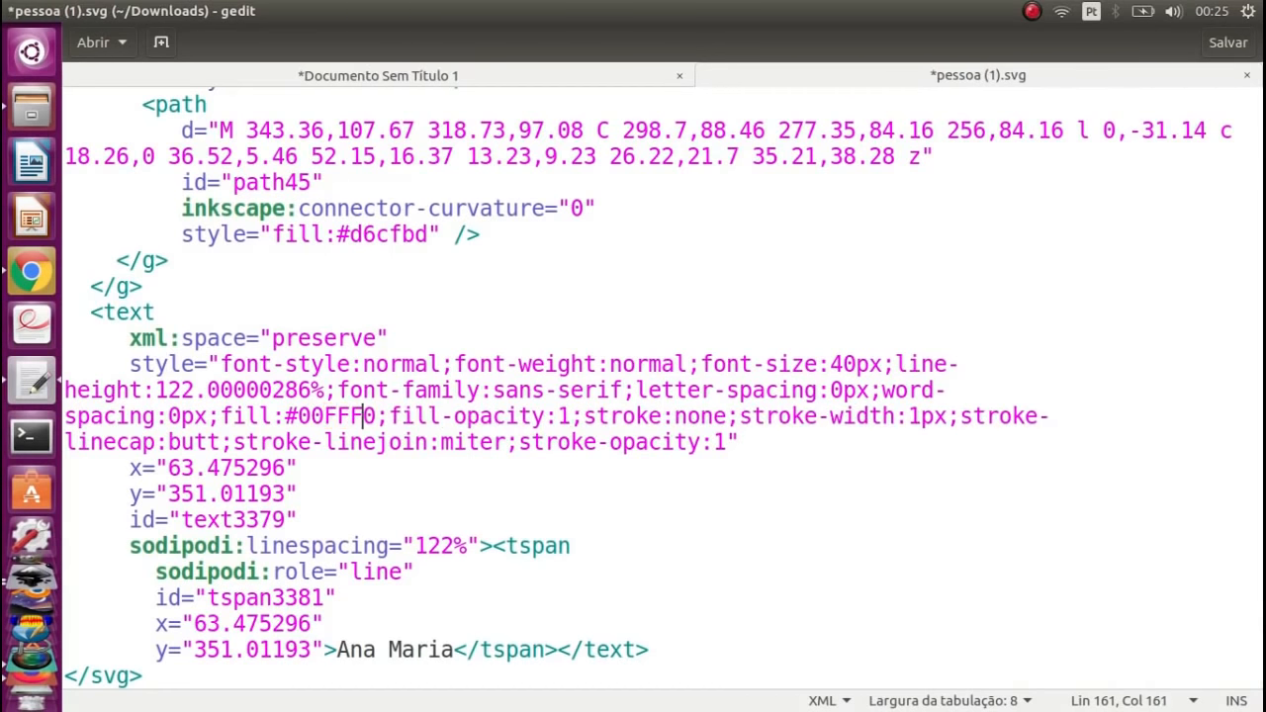
key("ctrl+s")
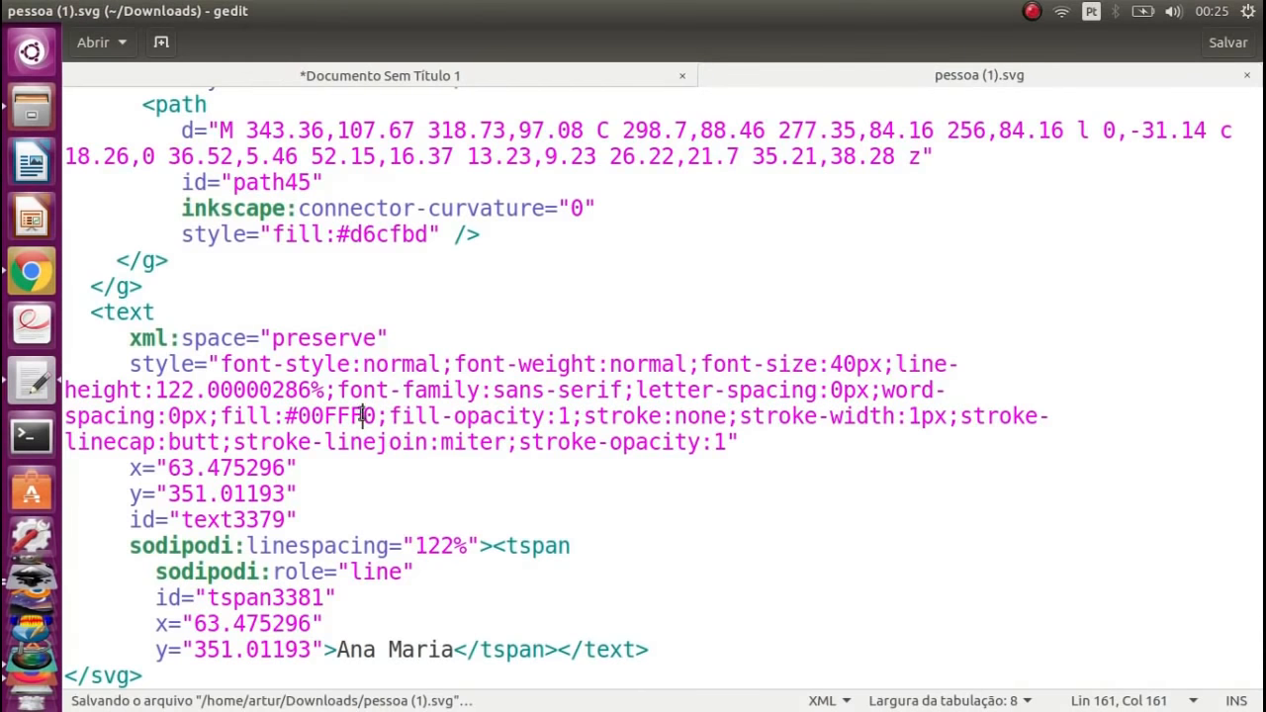
- Close the SVG tab and return to the Downloads folder in Files
scroll(481, 426, "up", 1)
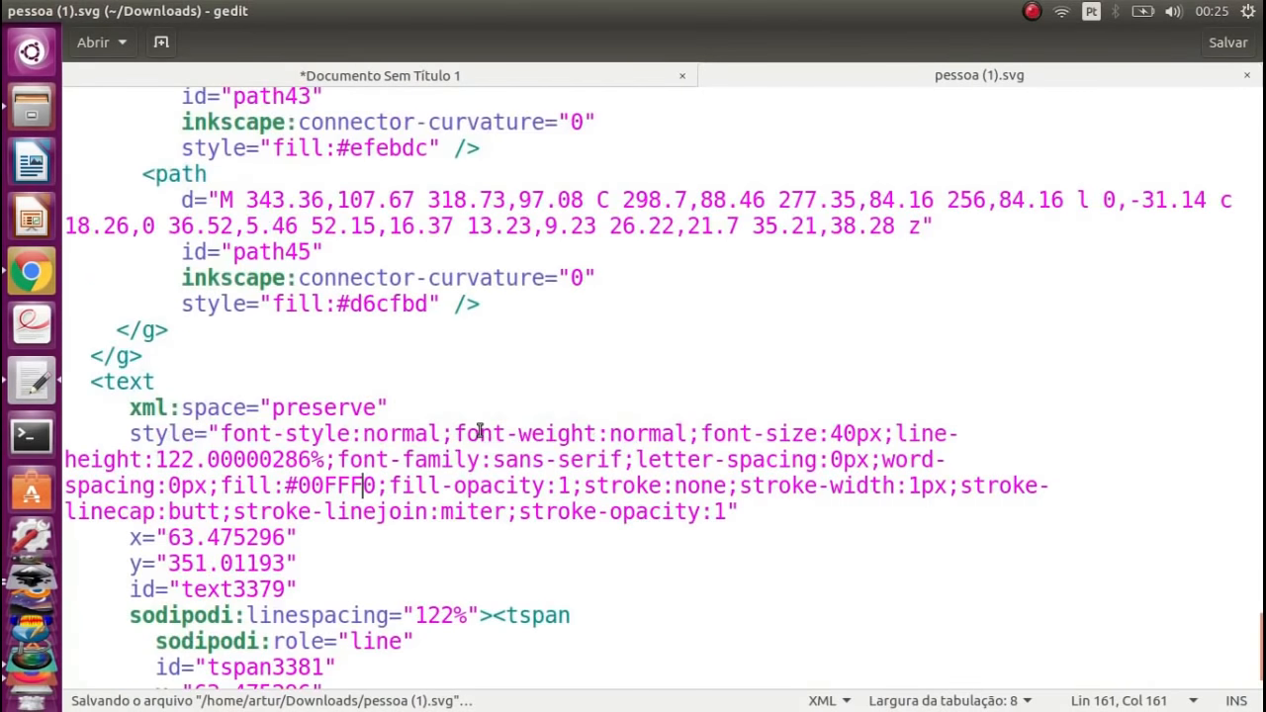
left_click(1246, 75)
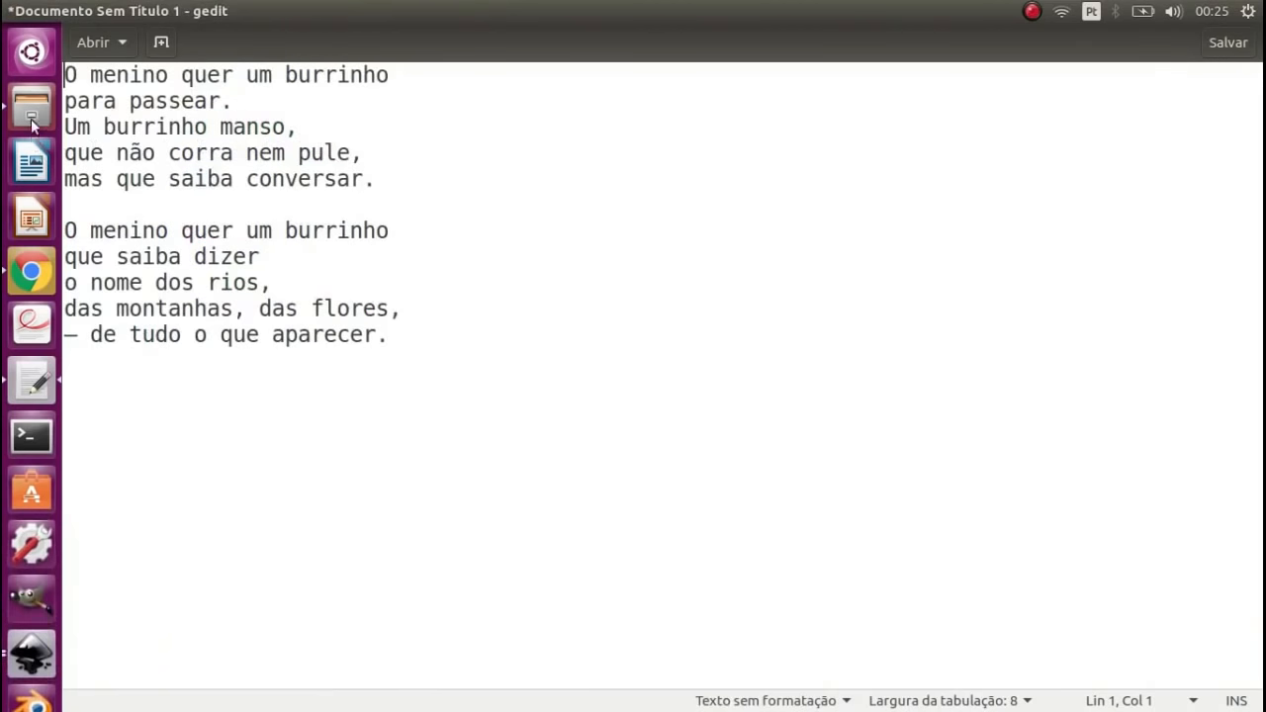
left_click(32, 114)
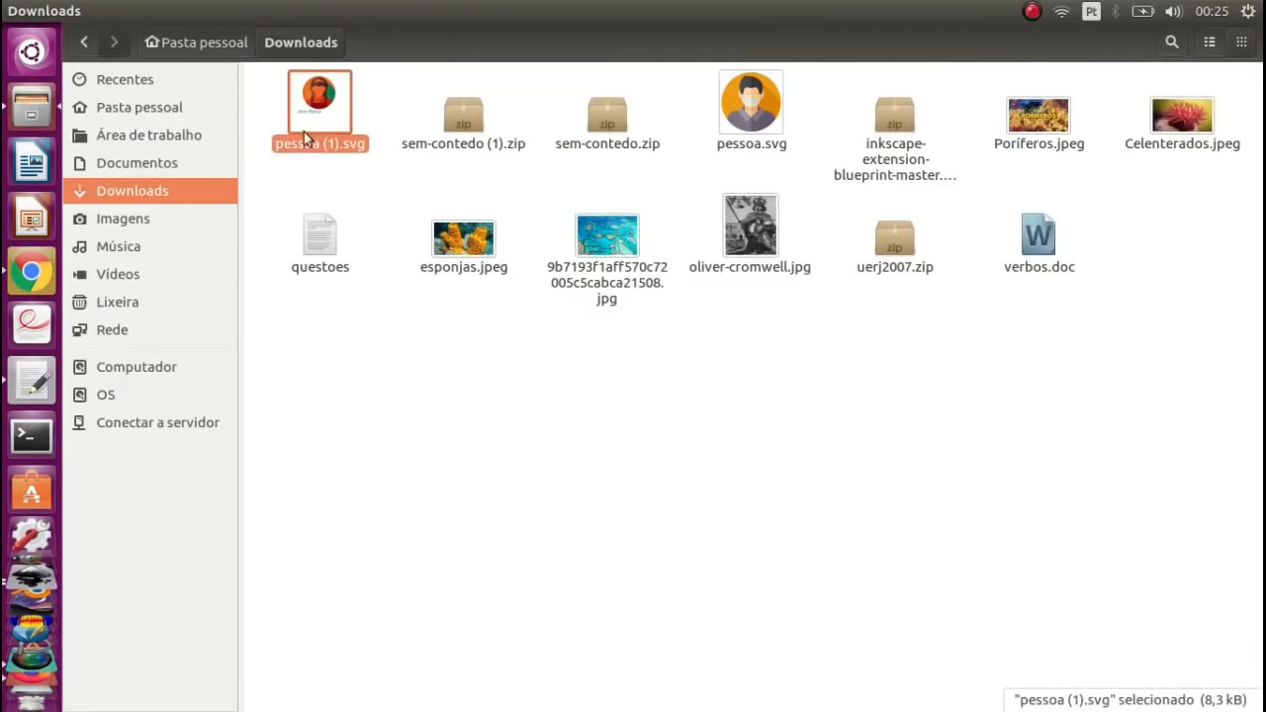
- Open pessoa (1).svg in the Visualizador de imagens to see the cyan label
left_click(382, 94)
right_click(329, 111)
mouse_move(372, 153)
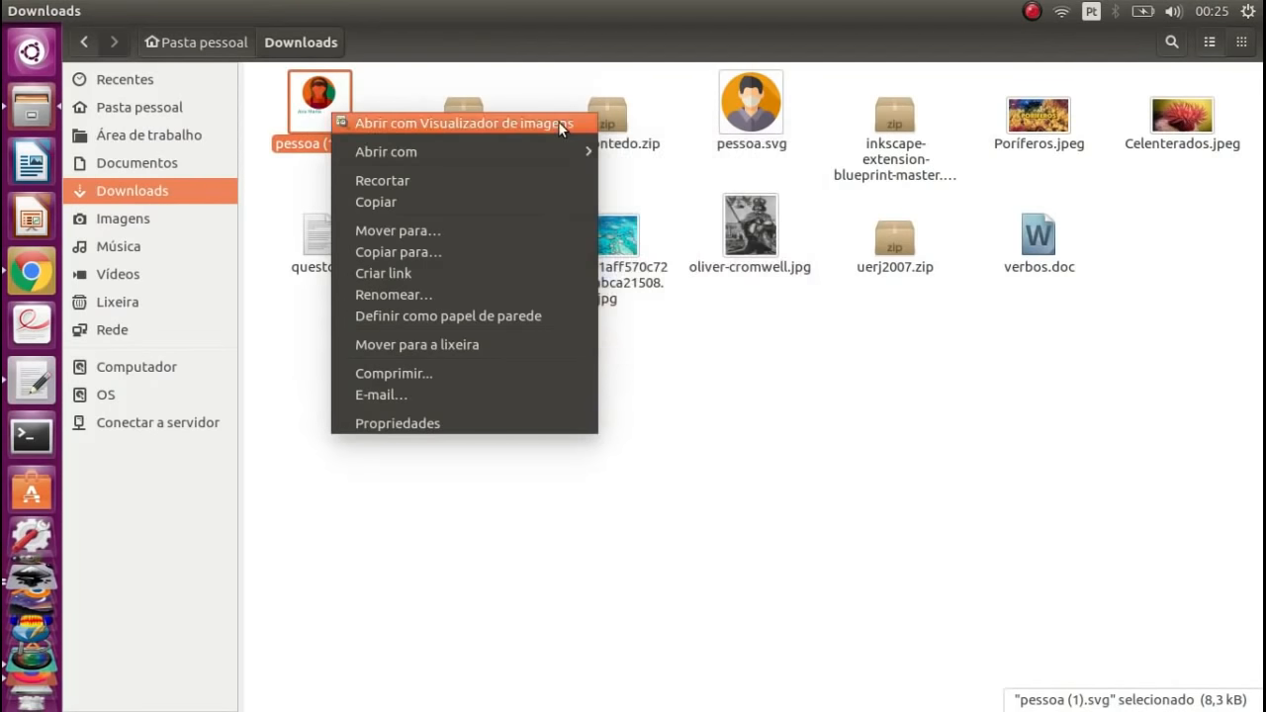
left_click(557, 123)
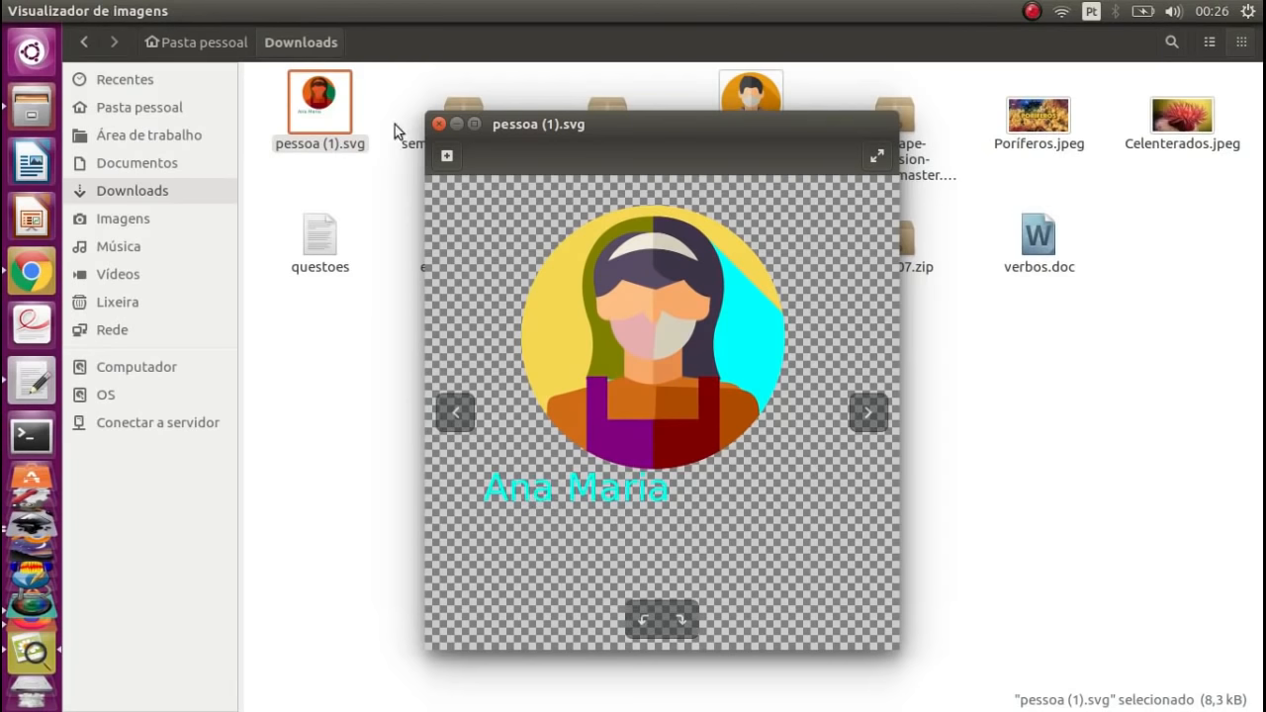
- Open pessoa (1).svg in gedit via Abrir com
left_click(439, 124)
right_click(309, 107)
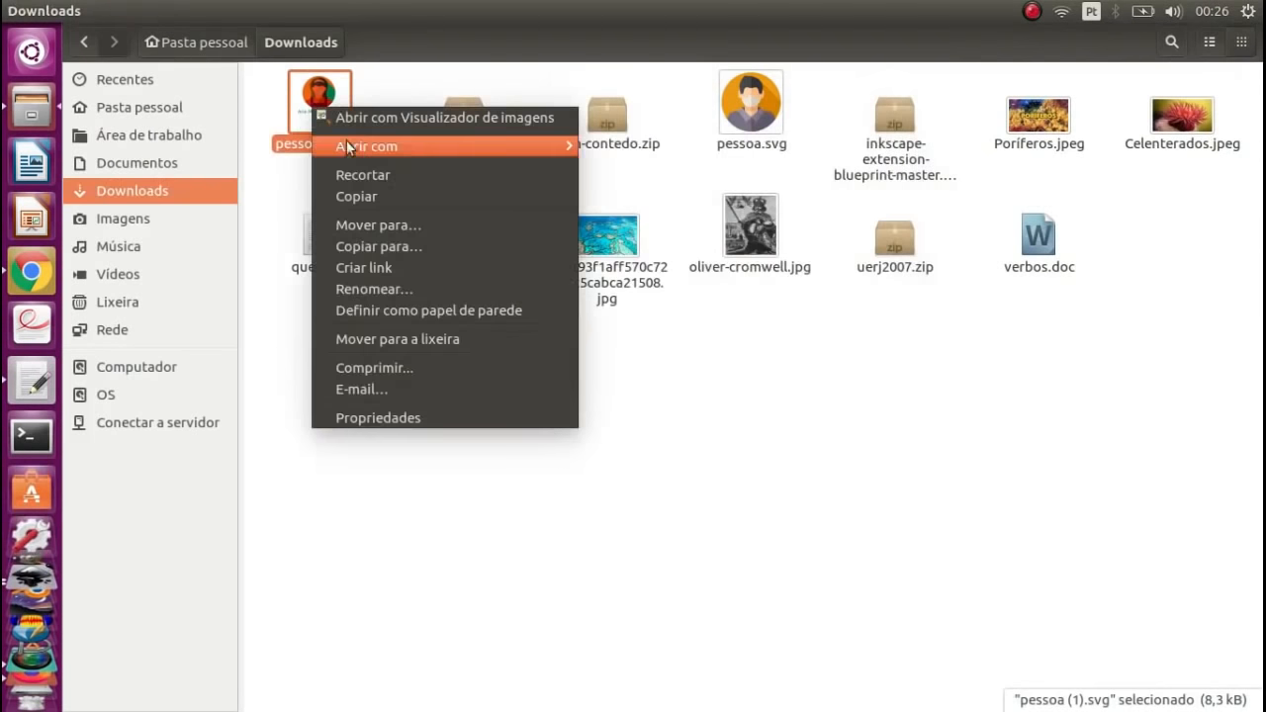
mouse_move(355, 146)
left_click(739, 166)
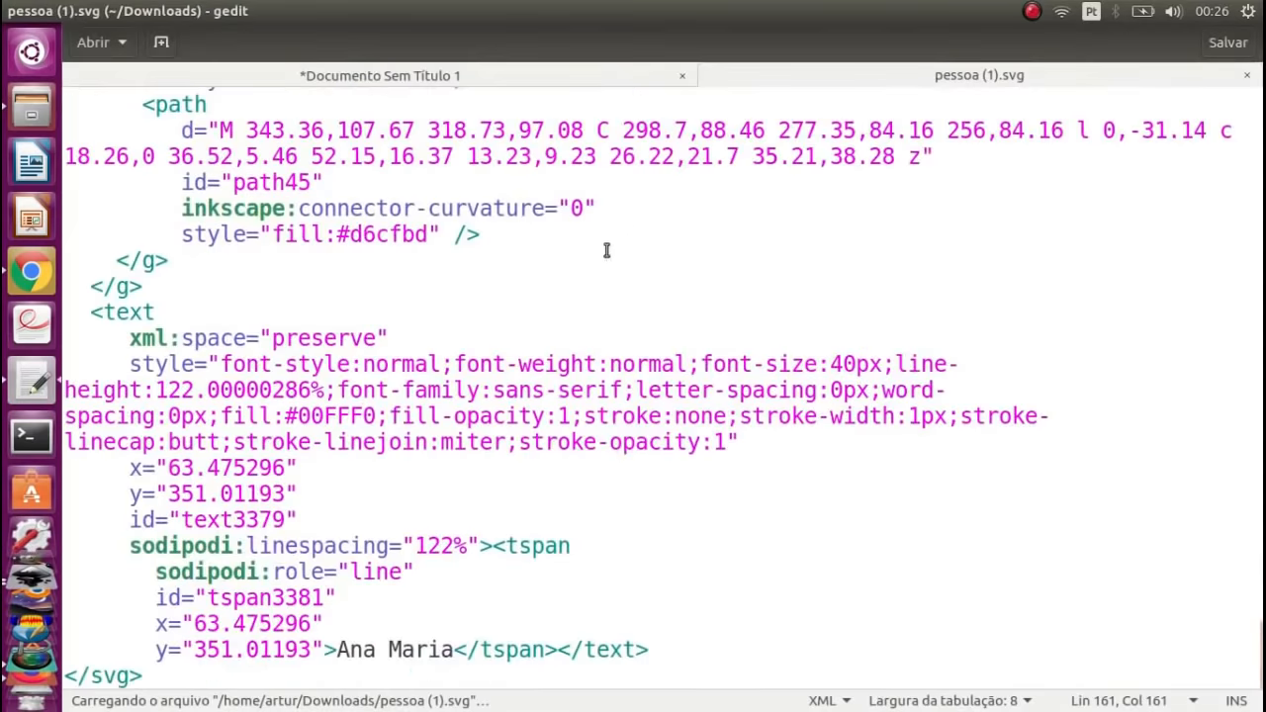
- Change the label's font-size from 40px to 80px and save
double_click(347, 413)
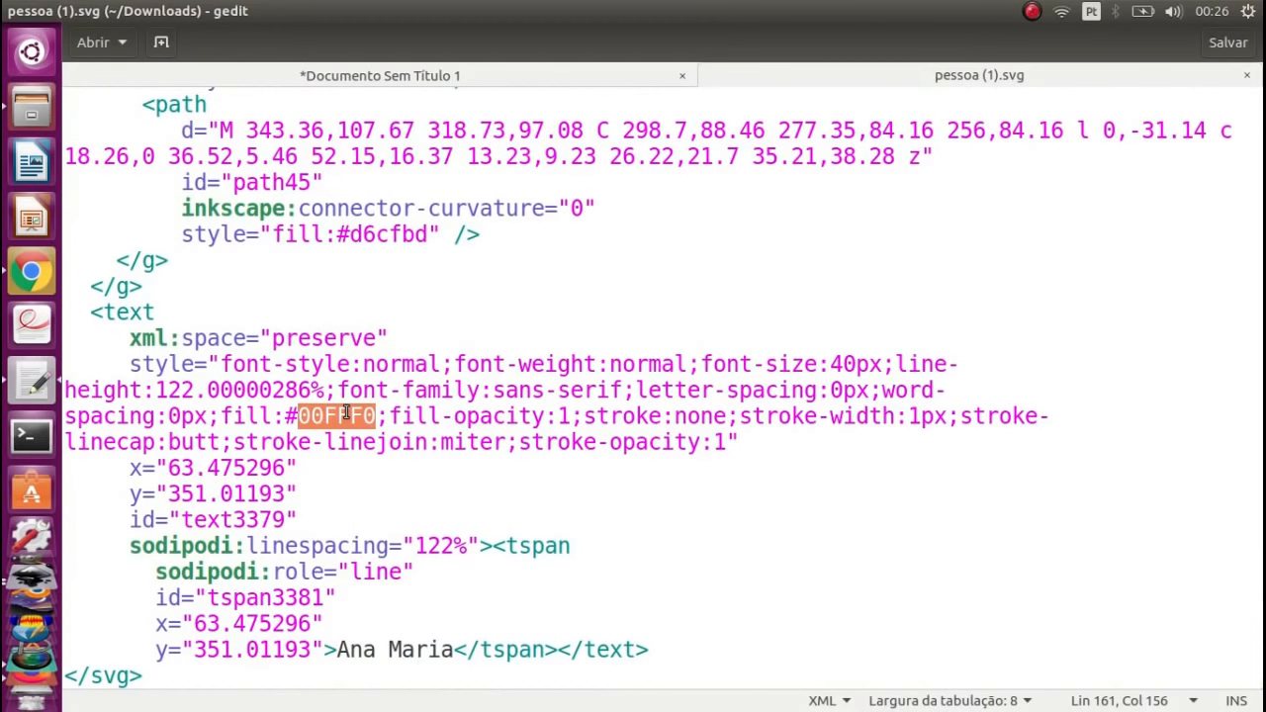
double_click(136, 311)
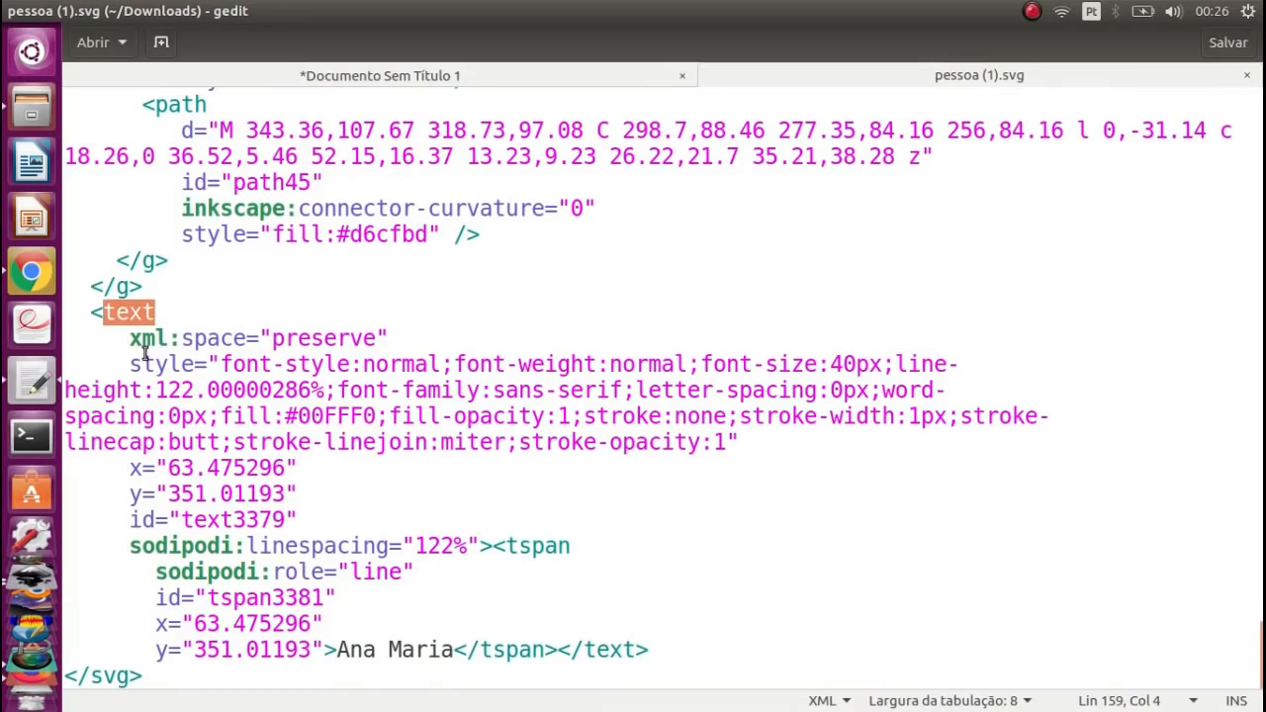
mouse_move(128, 363)
left_mouse_down()
mouse_move(170, 390)
mouse_move(267, 408)
mouse_move(316, 451)
left_mouse_up()
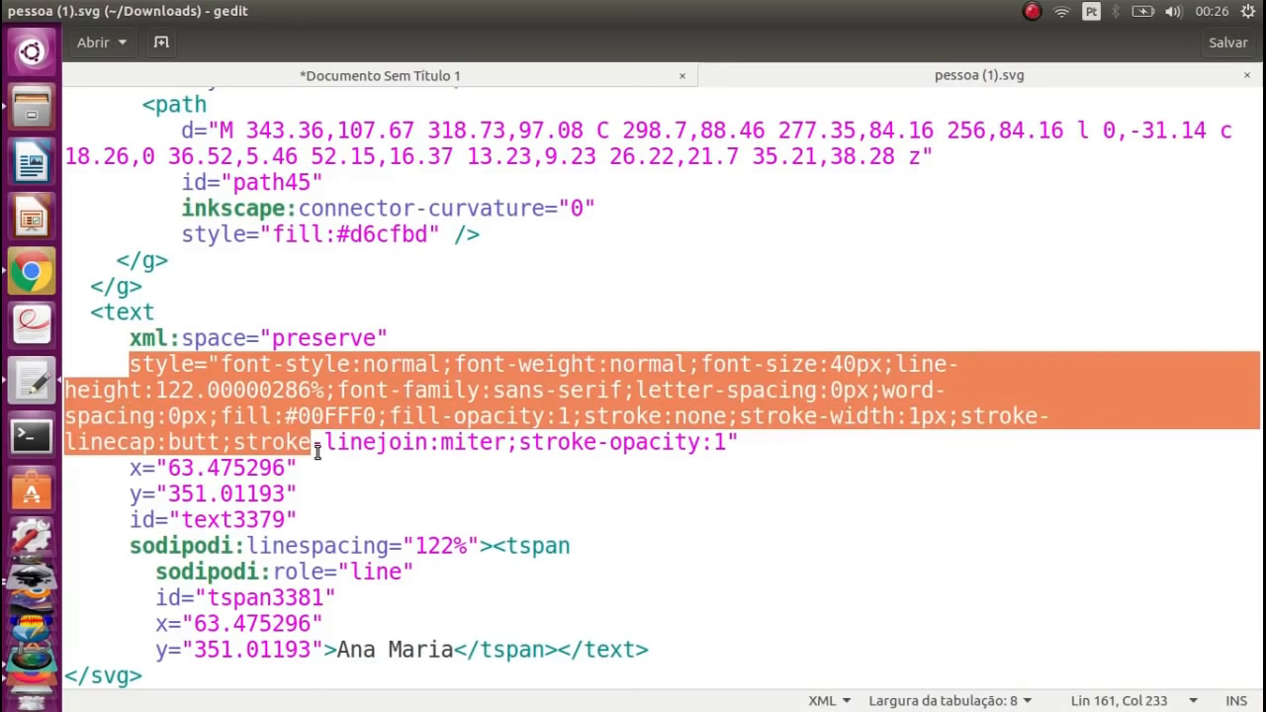
left_click(845, 349)
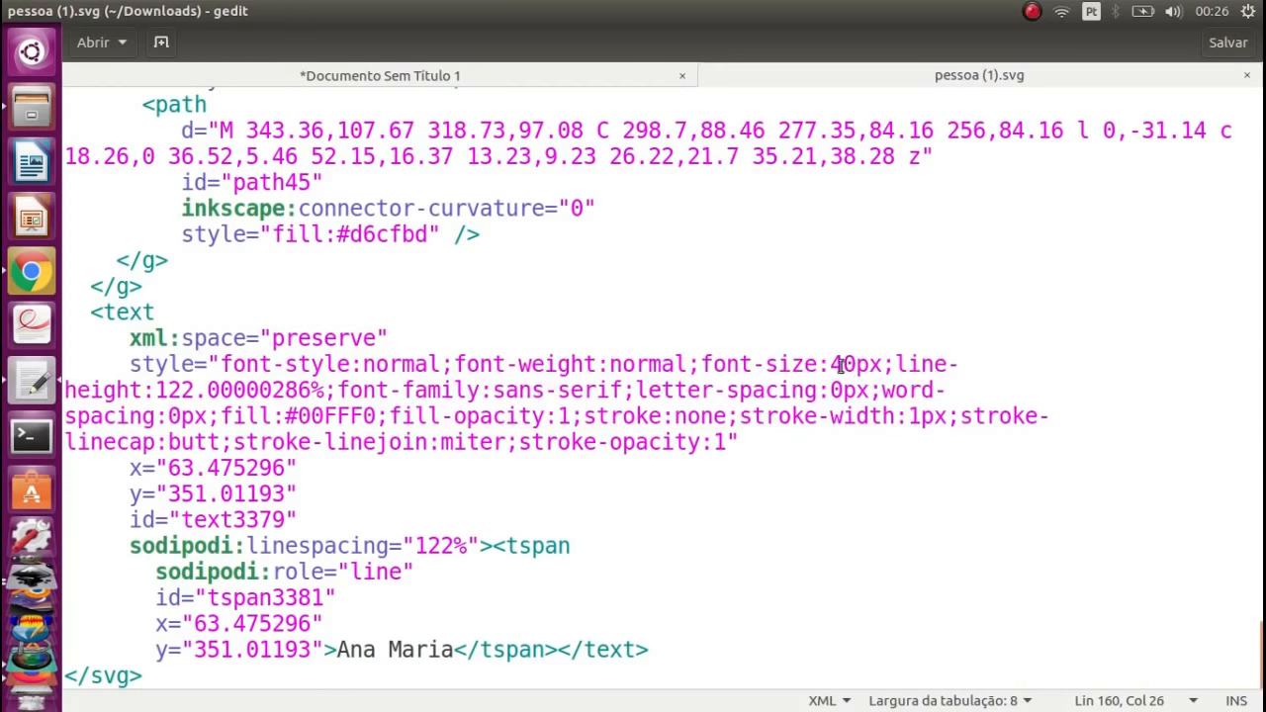
left_click_drag(830, 364, 857, 364)
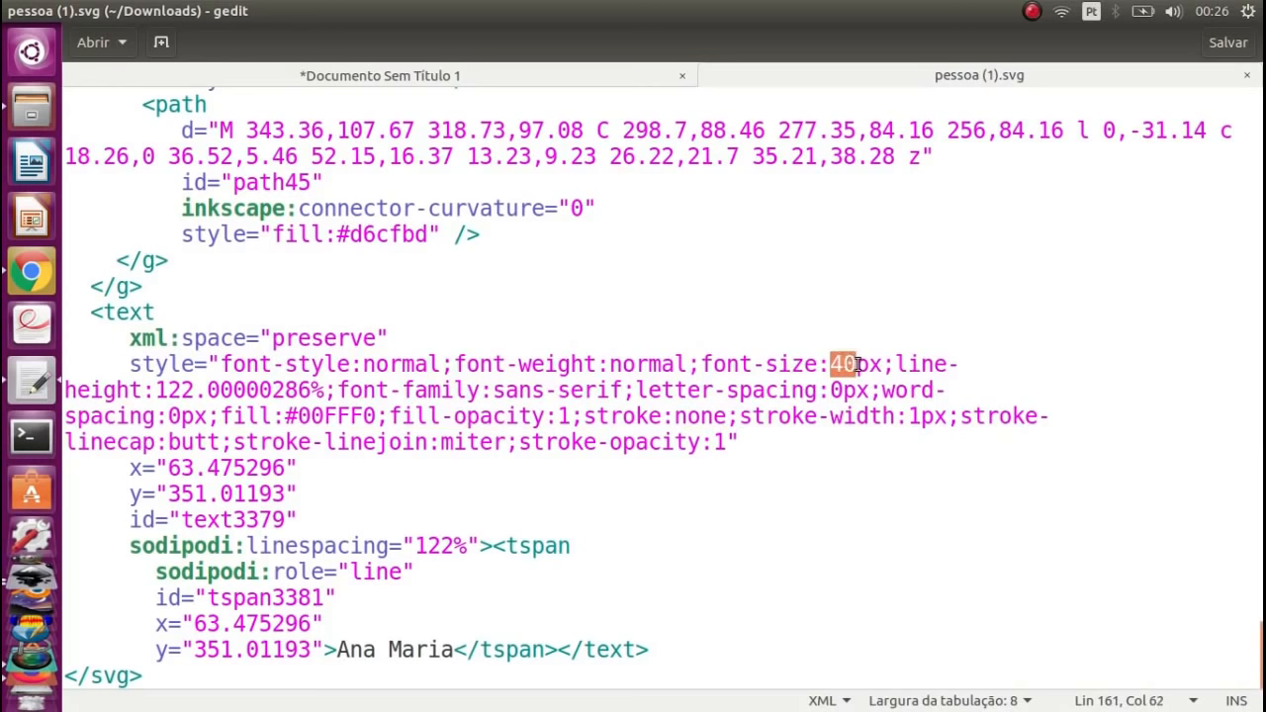
type("80")
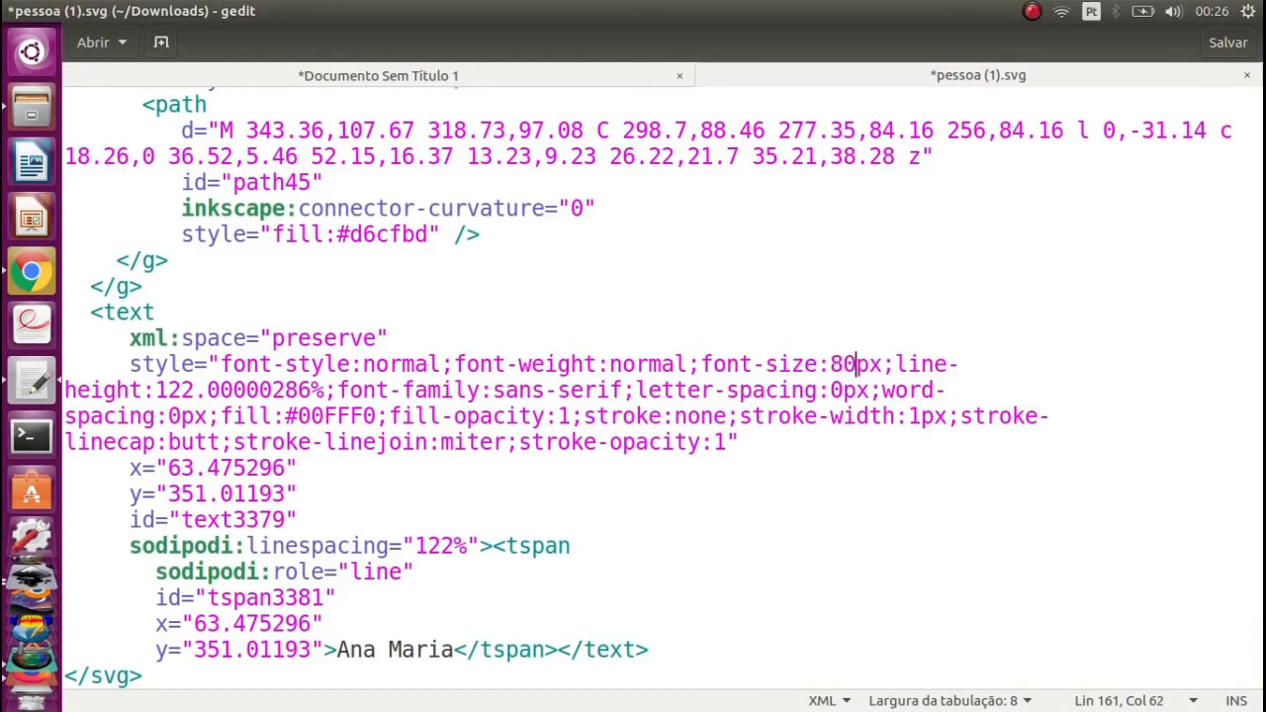
key("ctrl+s")
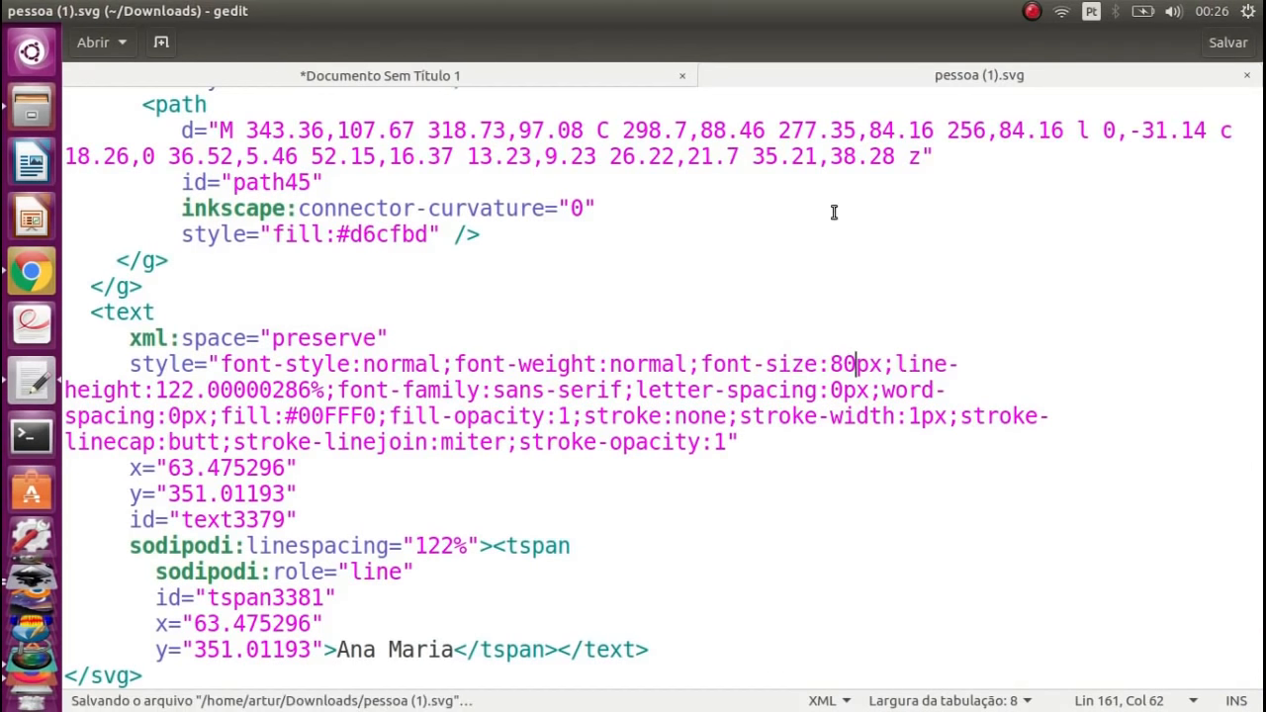
- Change the label fill from #00FFF0 to #001110, save, and close the file
left_click(336, 416)
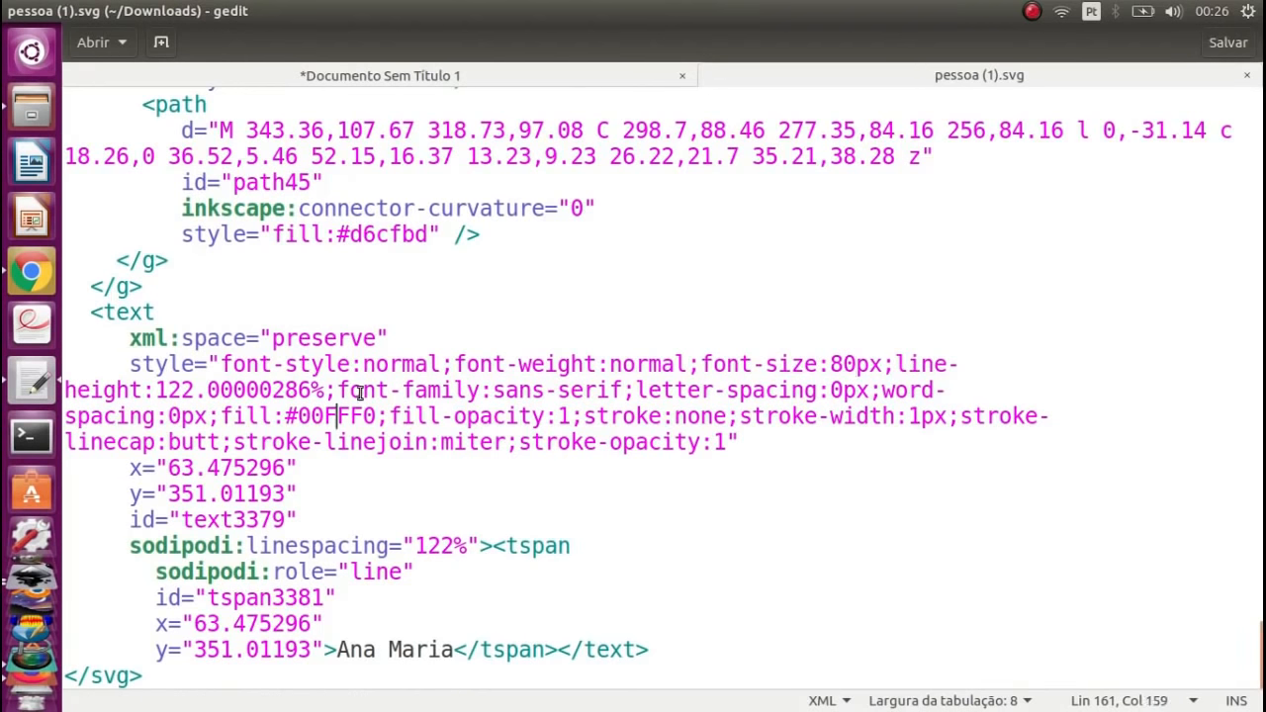
key("Left")
type("111")
key("Delete")
key("Delete")
key("Delete")
key("Down")
left_click(245, 595)
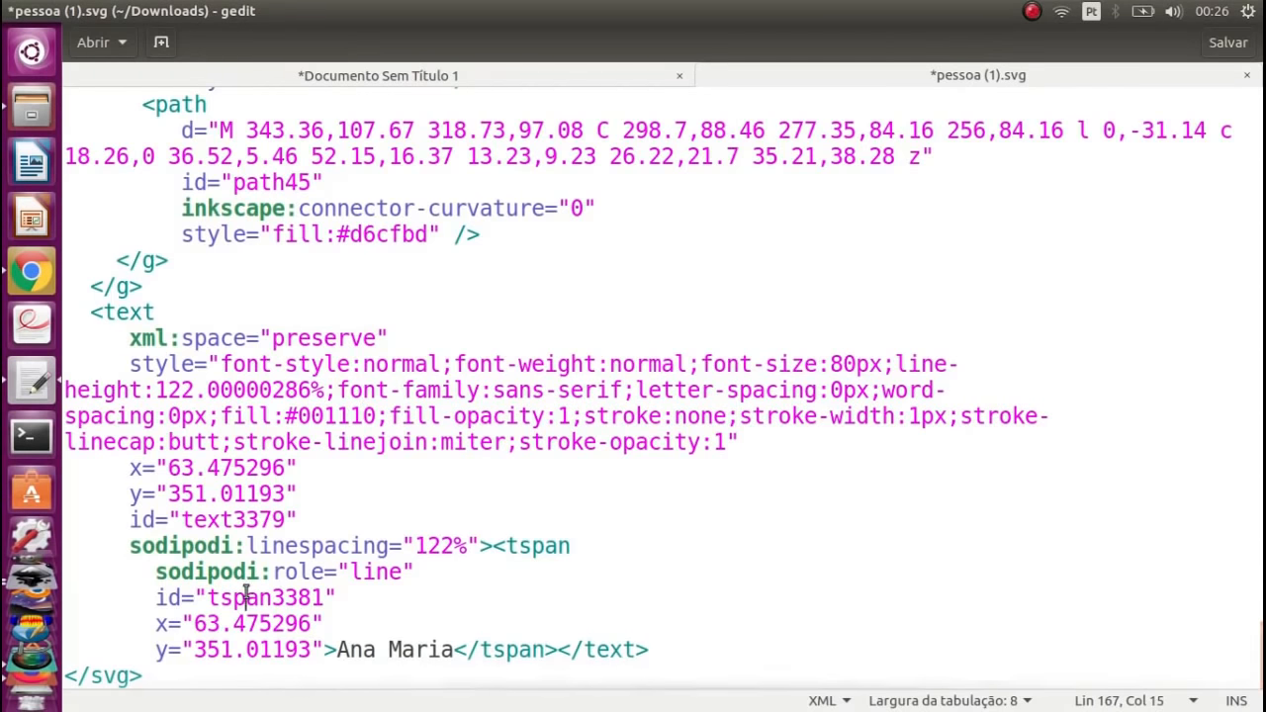
left_click_drag(337, 650, 455, 651)
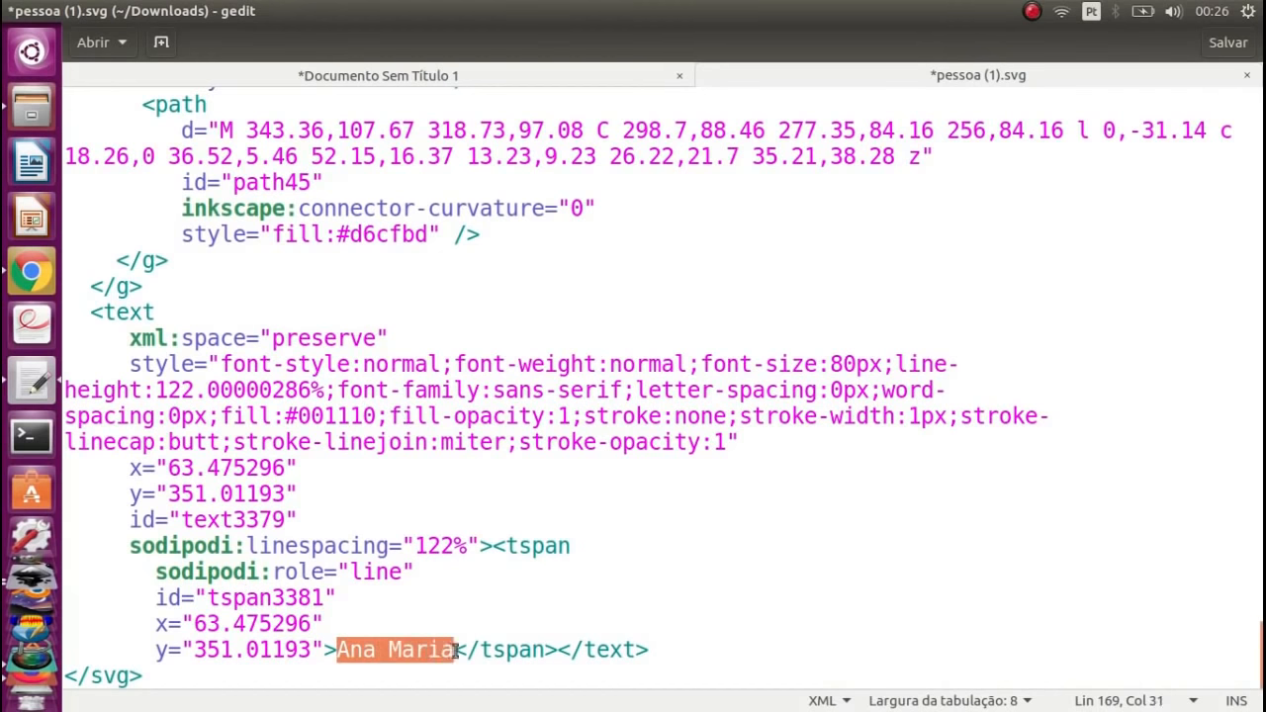
left_click(448, 581)
key("ctrl+s")
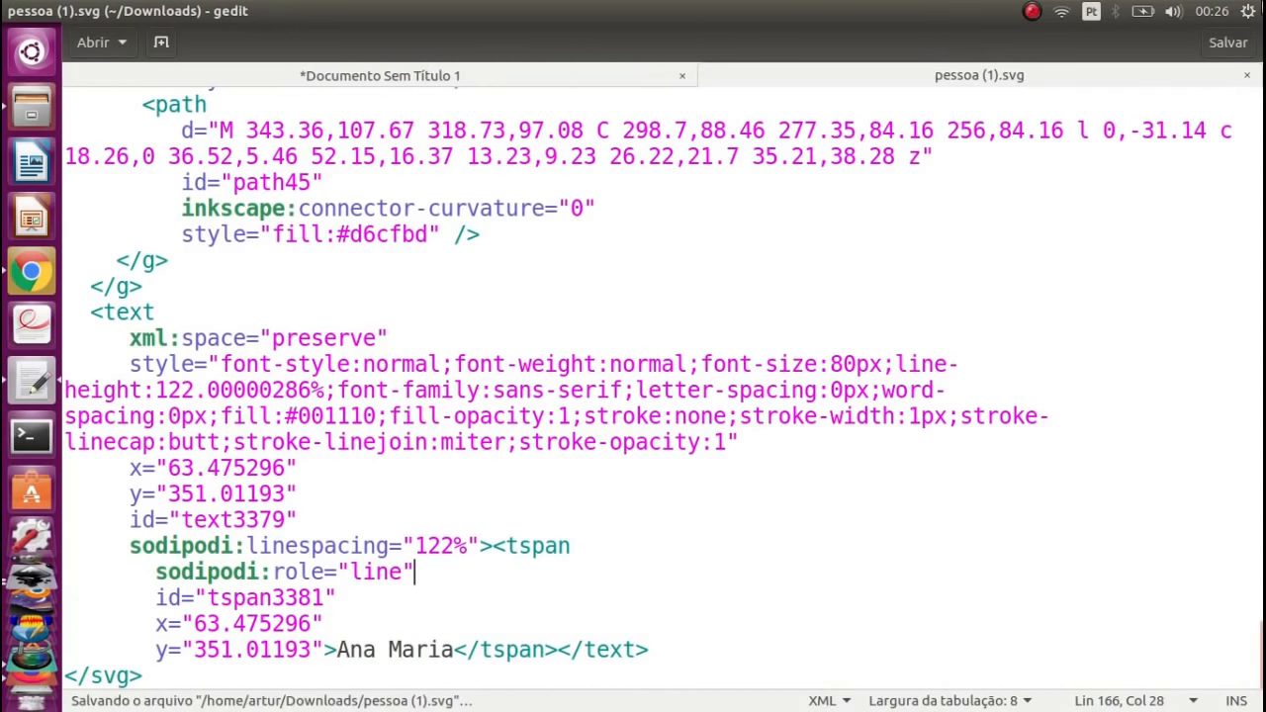
left_click(1247, 75)
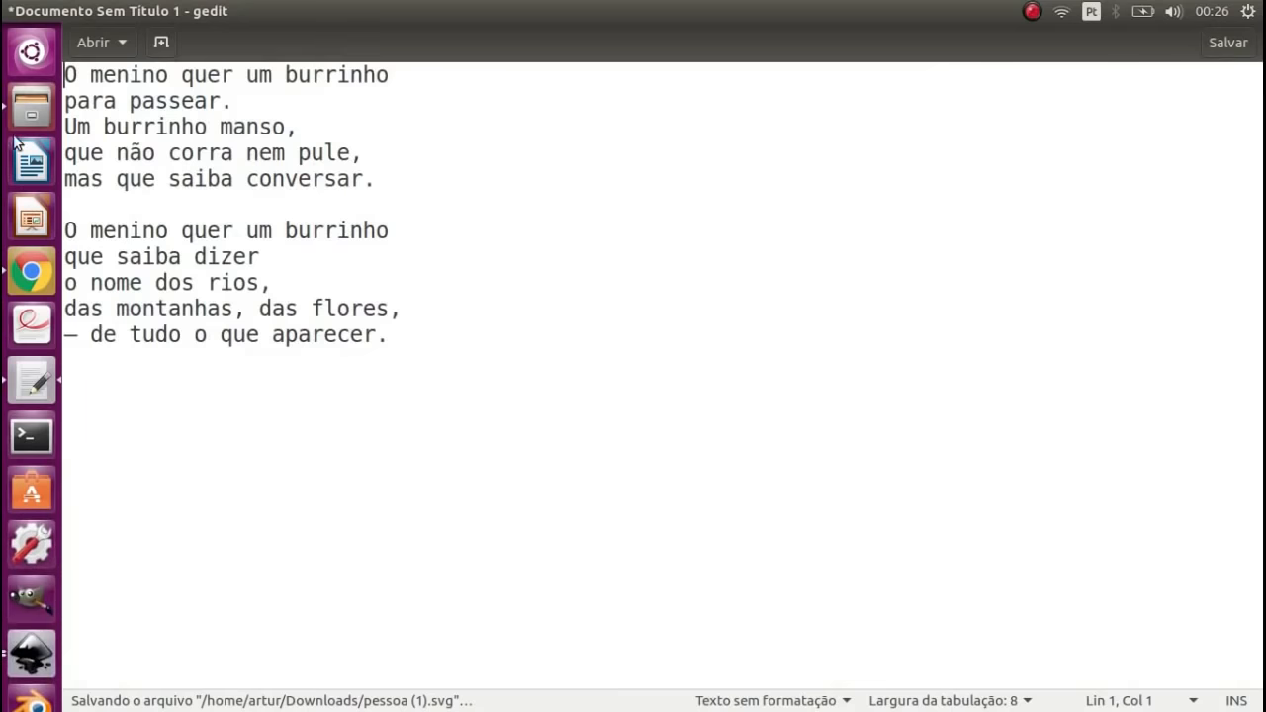
- Preview pessoa (1).svg in the image viewer showing the larger dark label, then close it
left_click(31, 108)
right_click(317, 115)
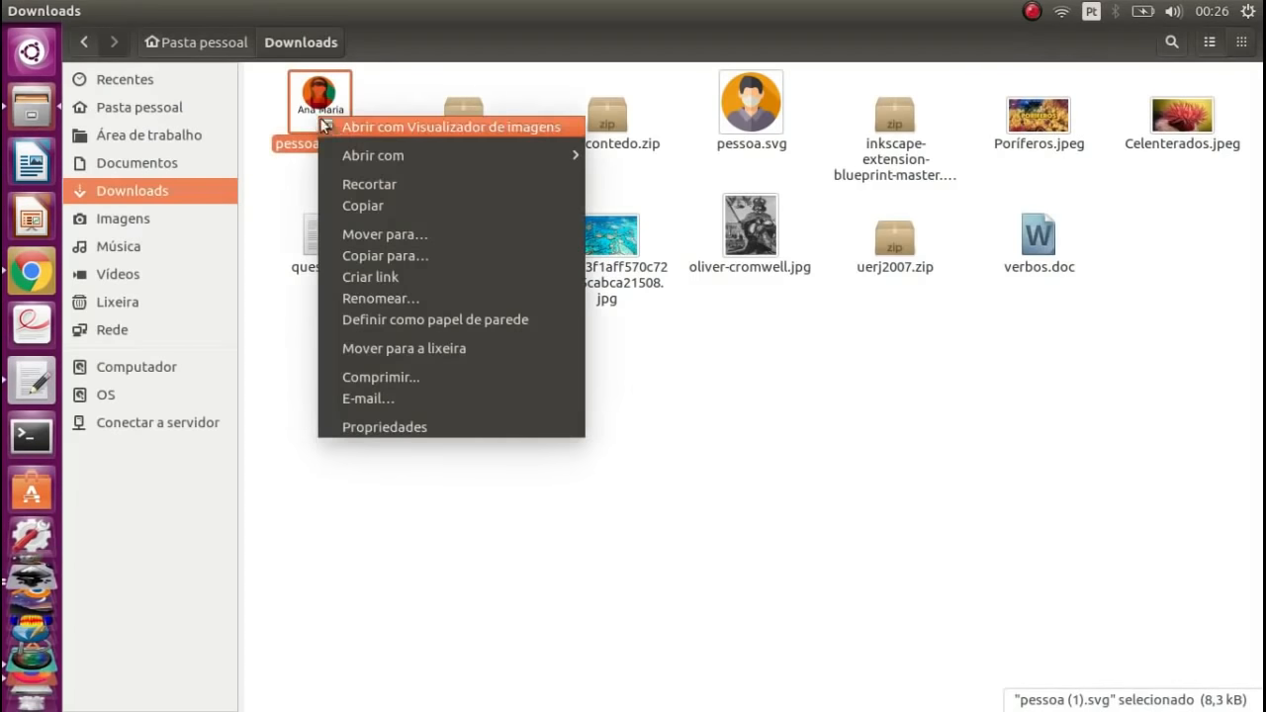
left_click(548, 127)
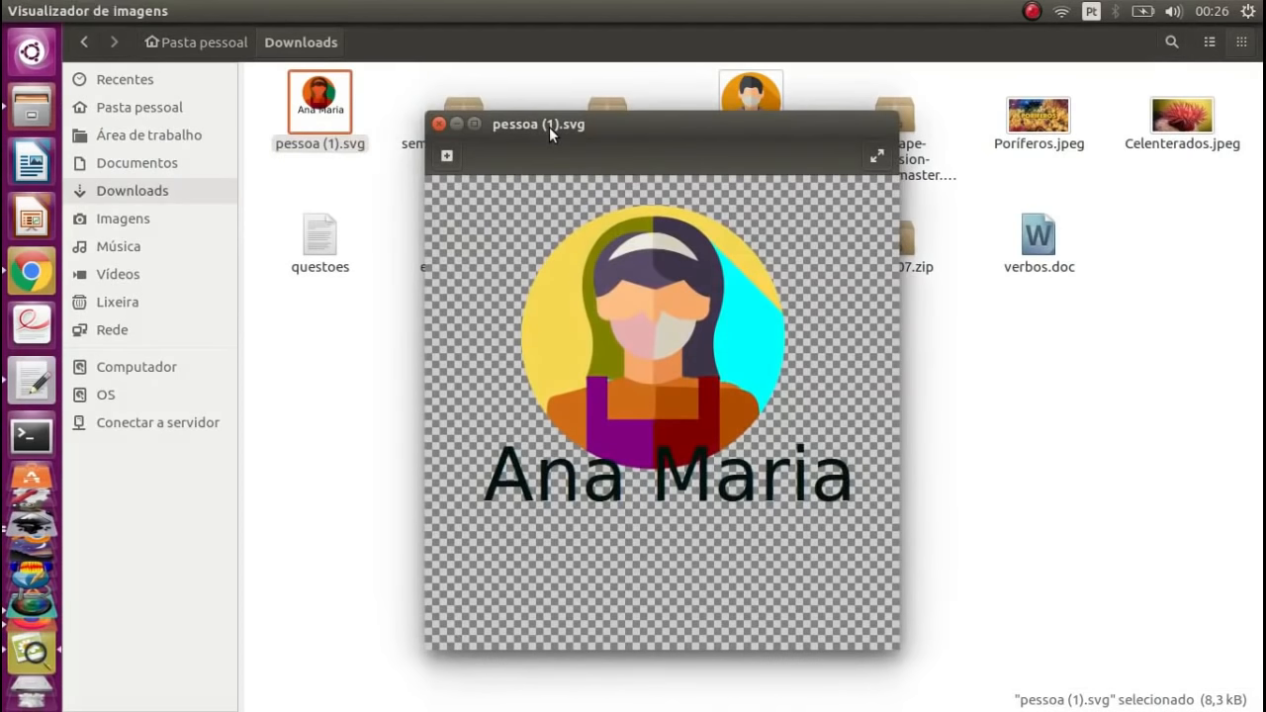
left_click(439, 125)
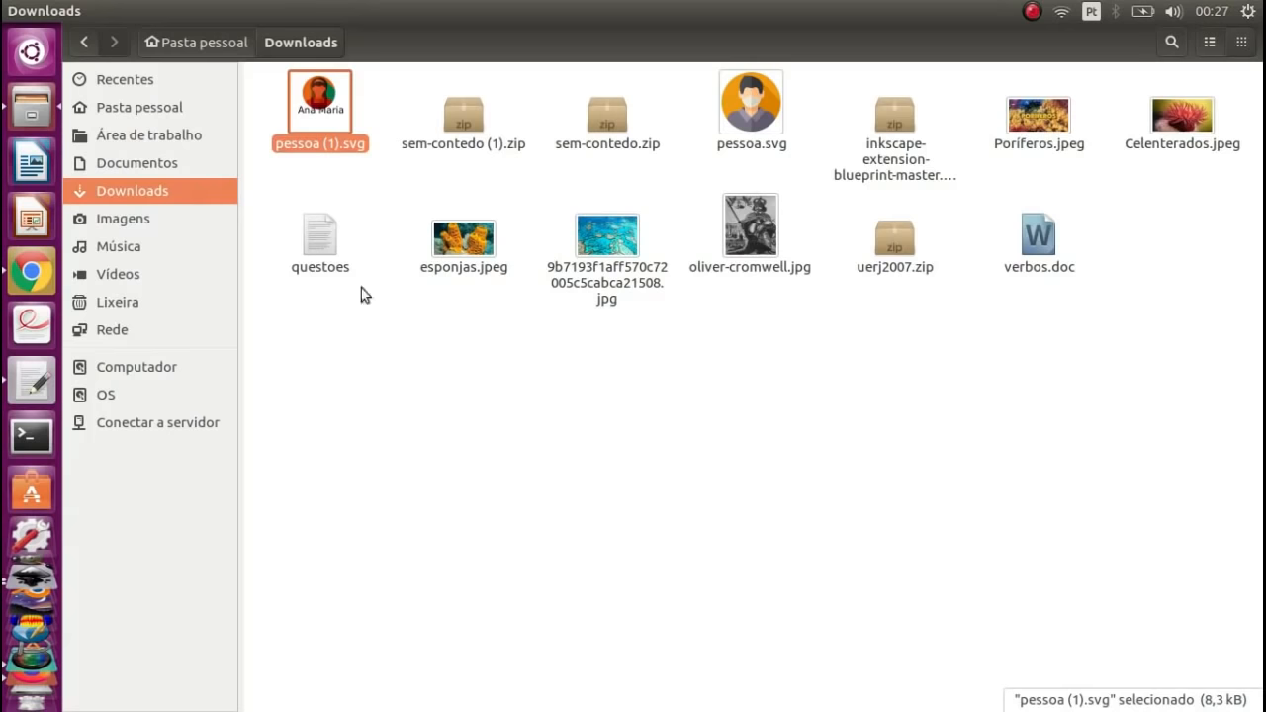
- Delete the coat-of-arms and house images from certificado.svg in Inkscape
left_click(33, 405)
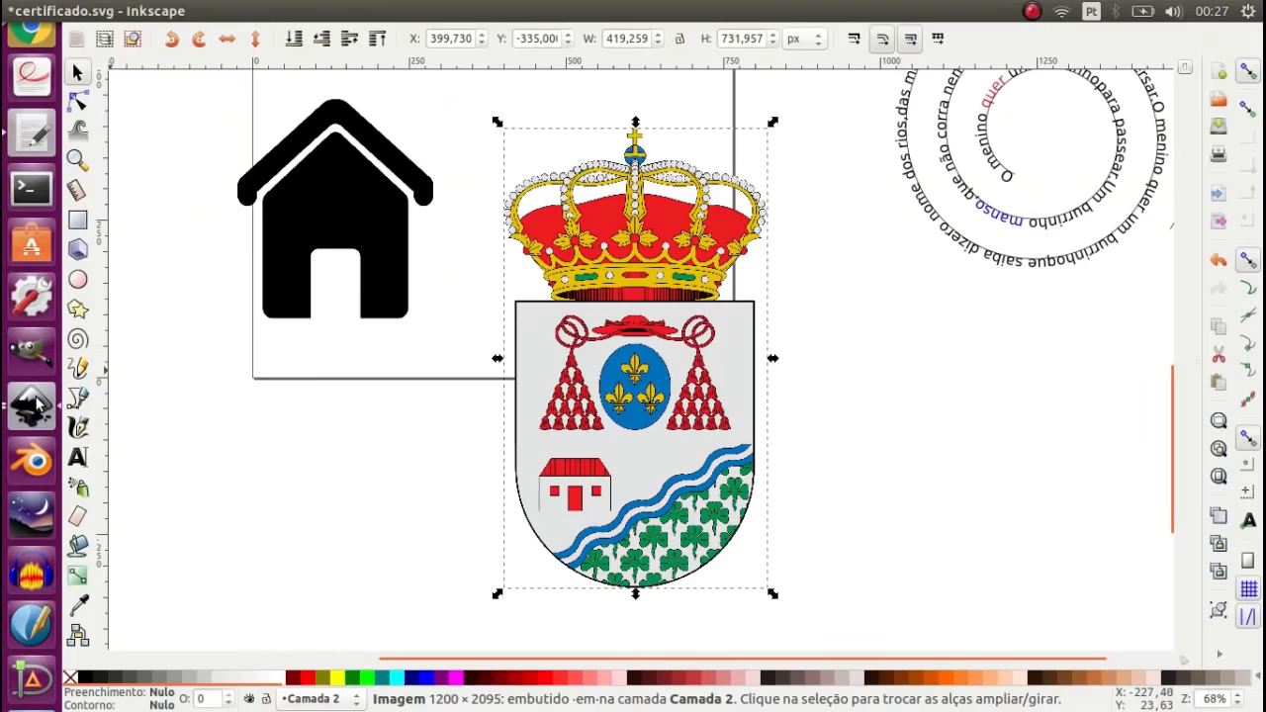
left_click(821, 341)
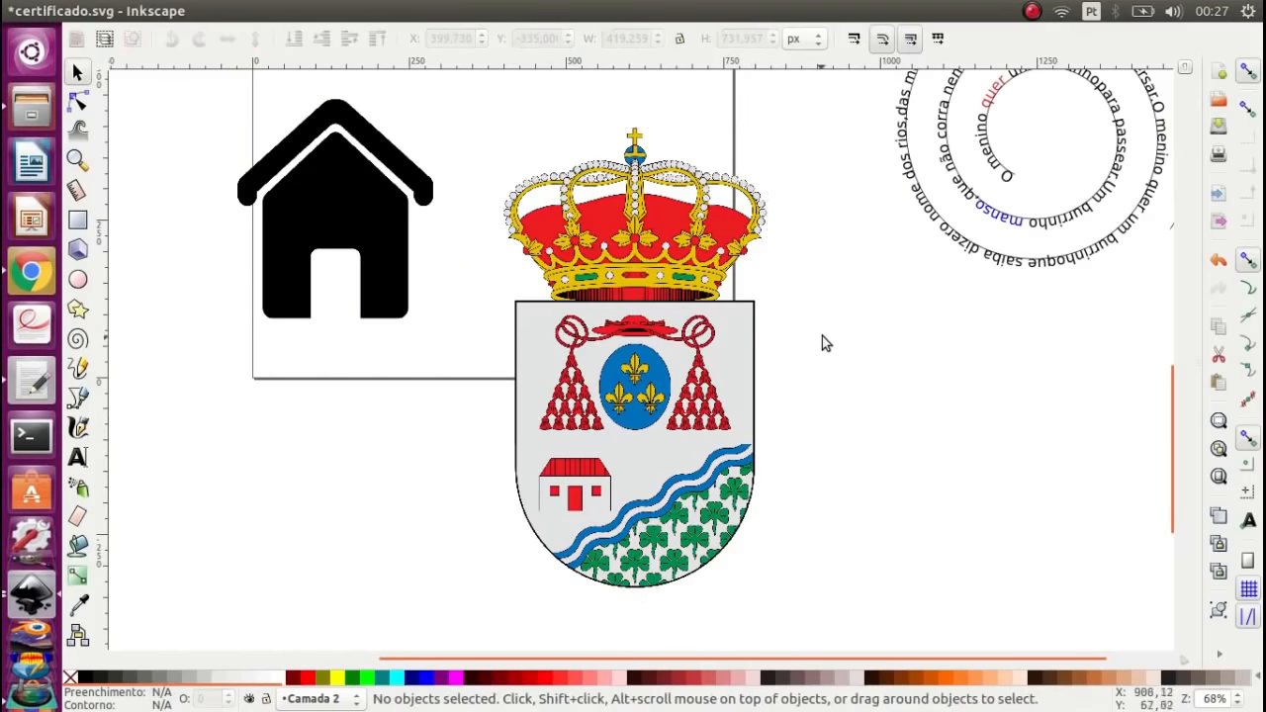
scroll(819, 328, "down", 2)
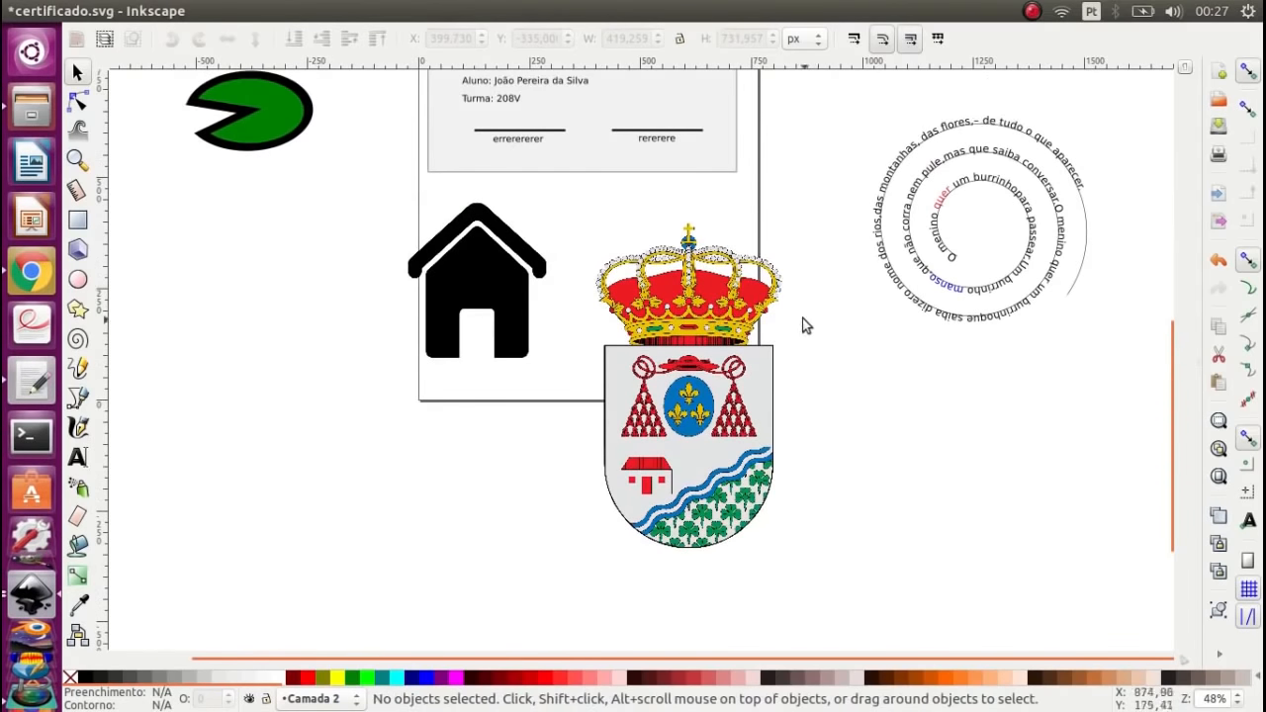
left_click(729, 323)
key("Delete")
scroll(725, 324, "up", 3)
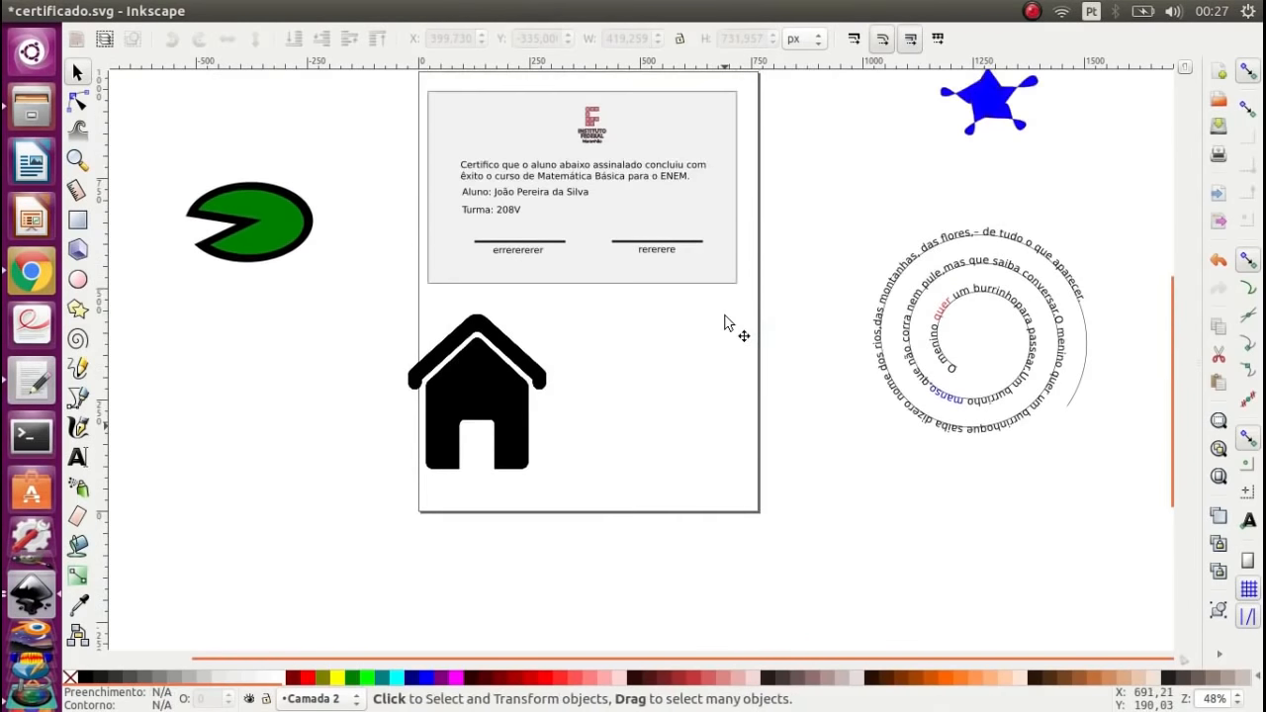
scroll(725, 323, "up", 2)
left_click(493, 430)
key("Delete")
- Drag the purple rectangle down and right, then browse the menu bar
scroll(494, 430, "up", 2)
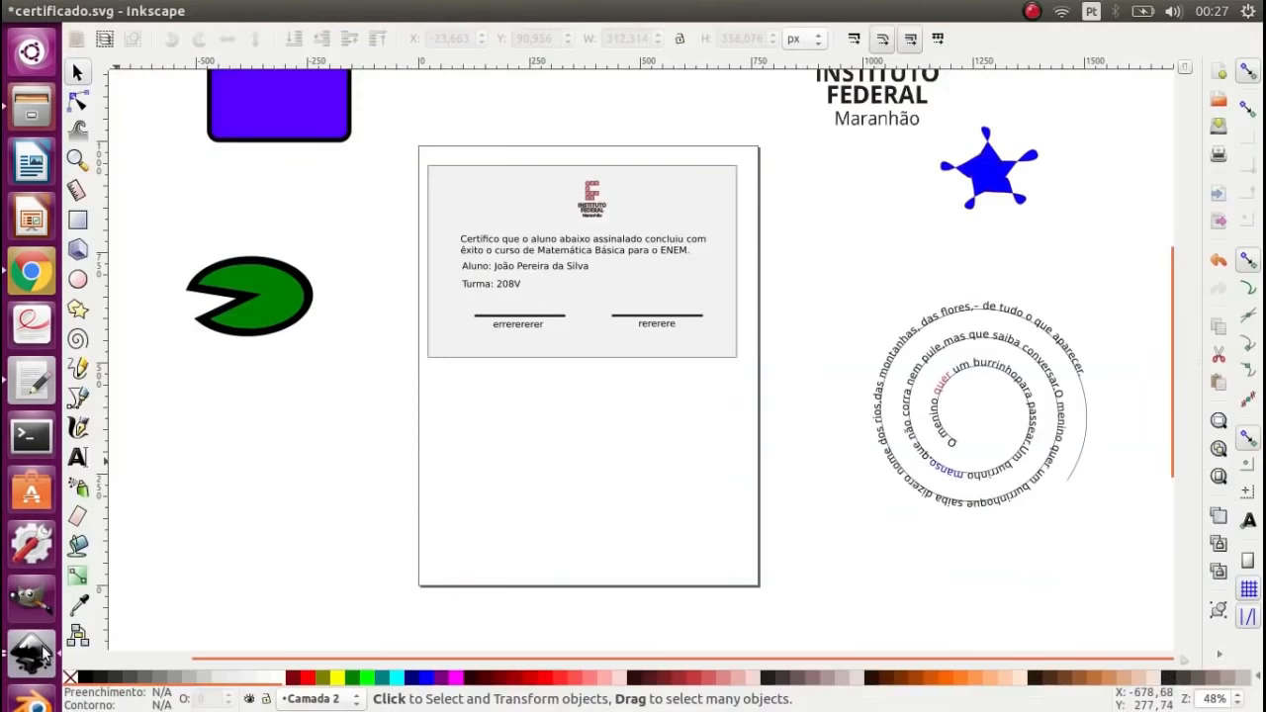
scroll(515, 395, "up", 1)
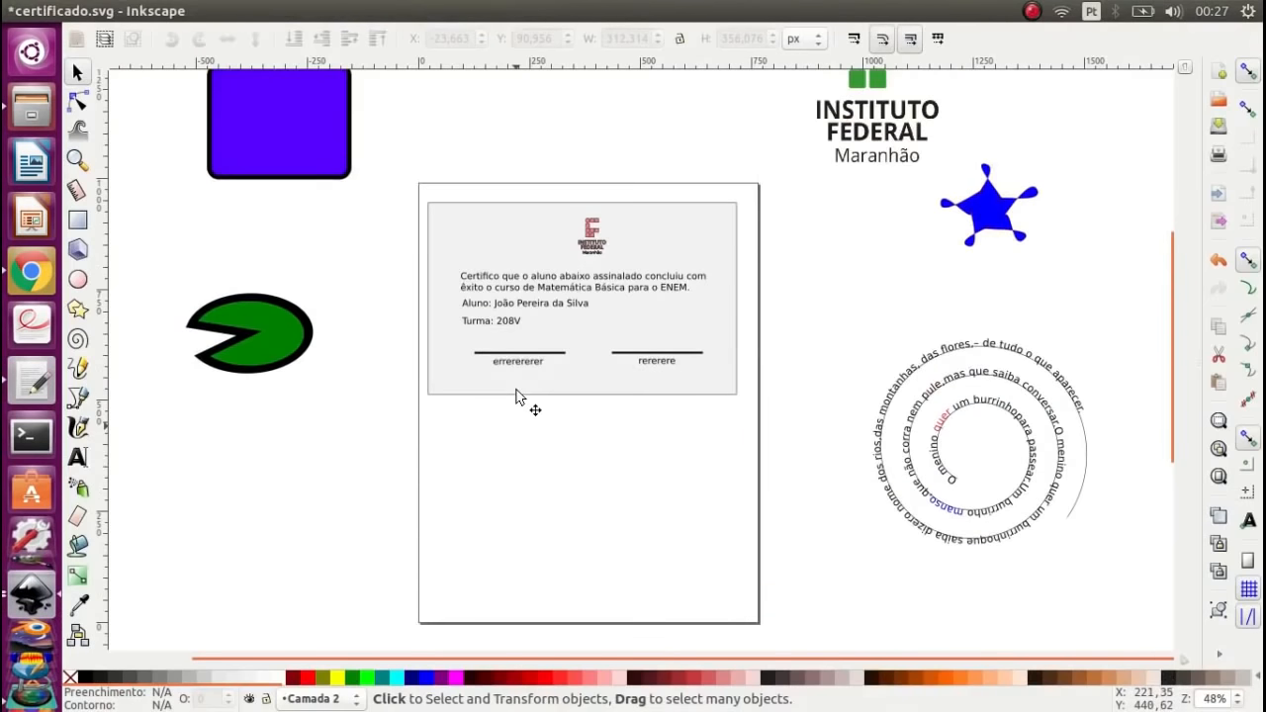
scroll(515, 395, "up", 2)
left_click_drag(357, 247, 373, 296)
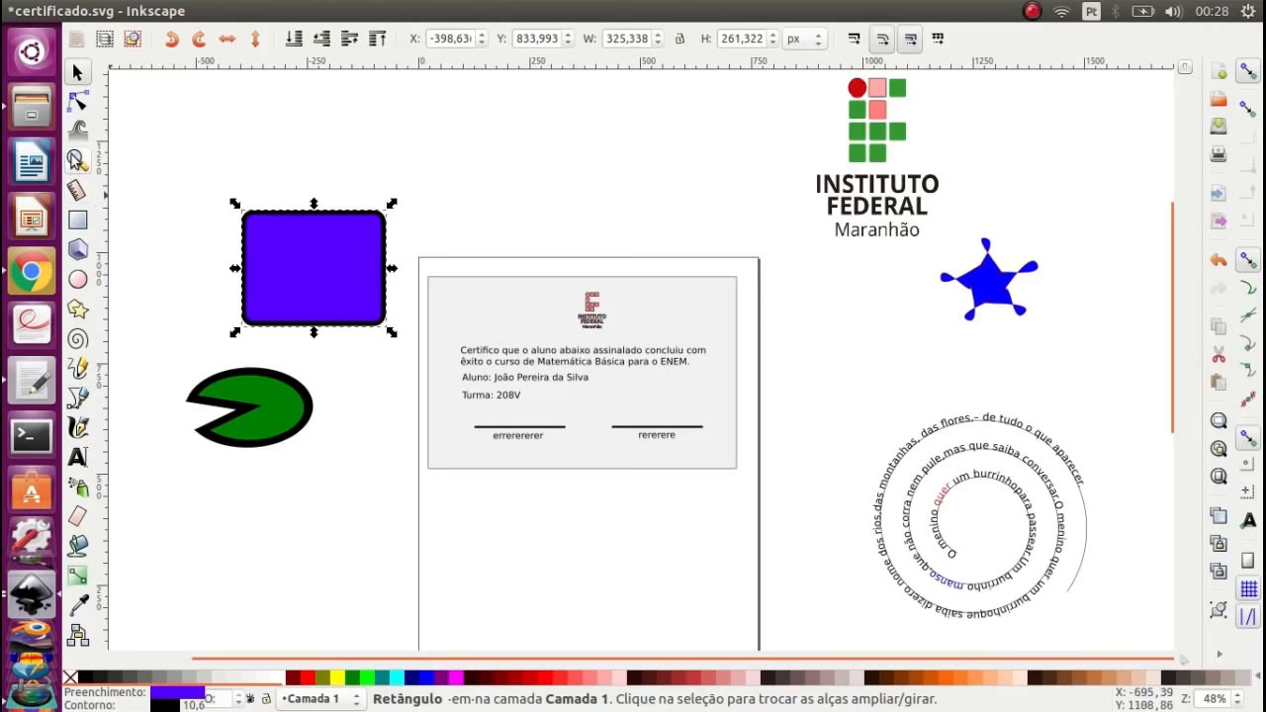
mouse_move(190, 8)
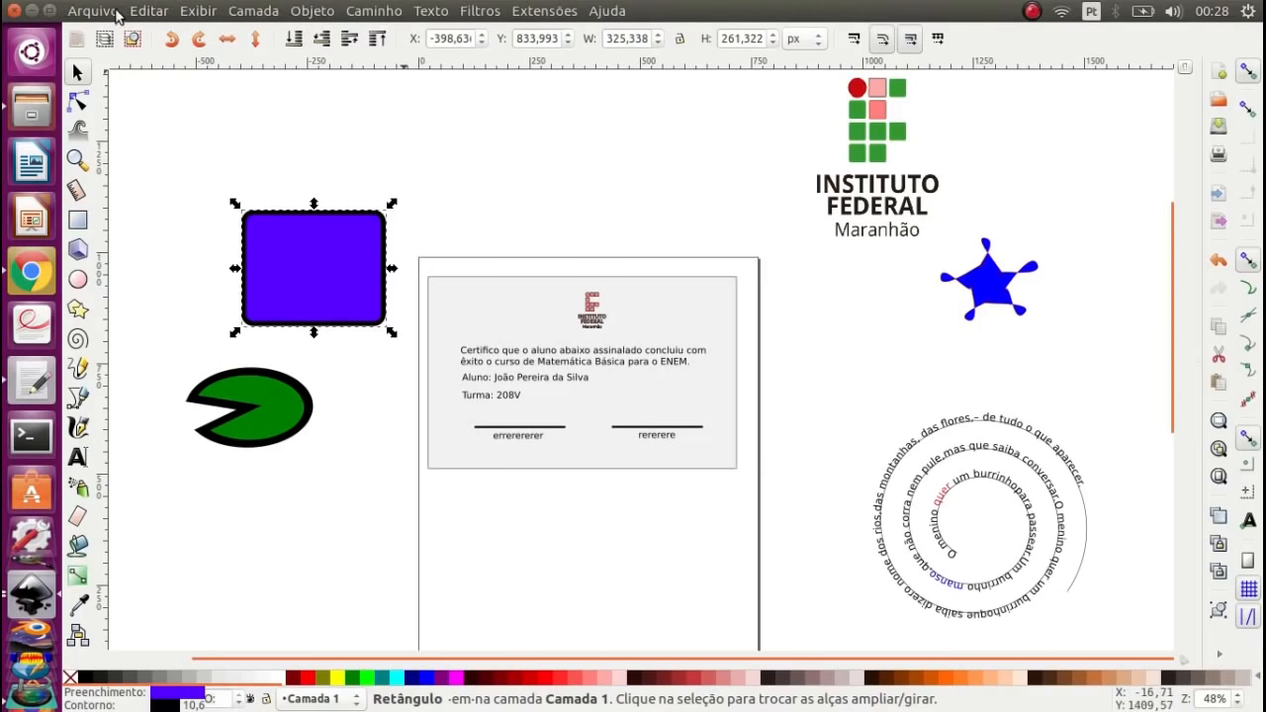
left_click(92, 10)
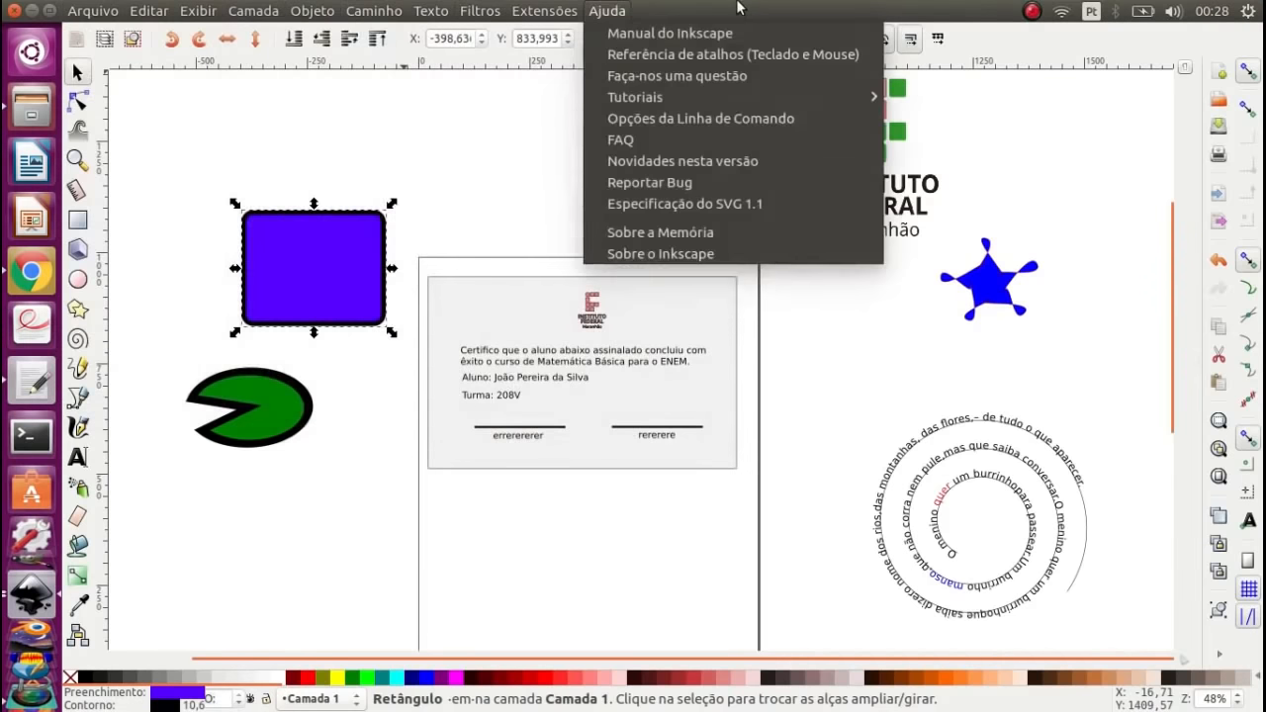
left_click(738, 3)
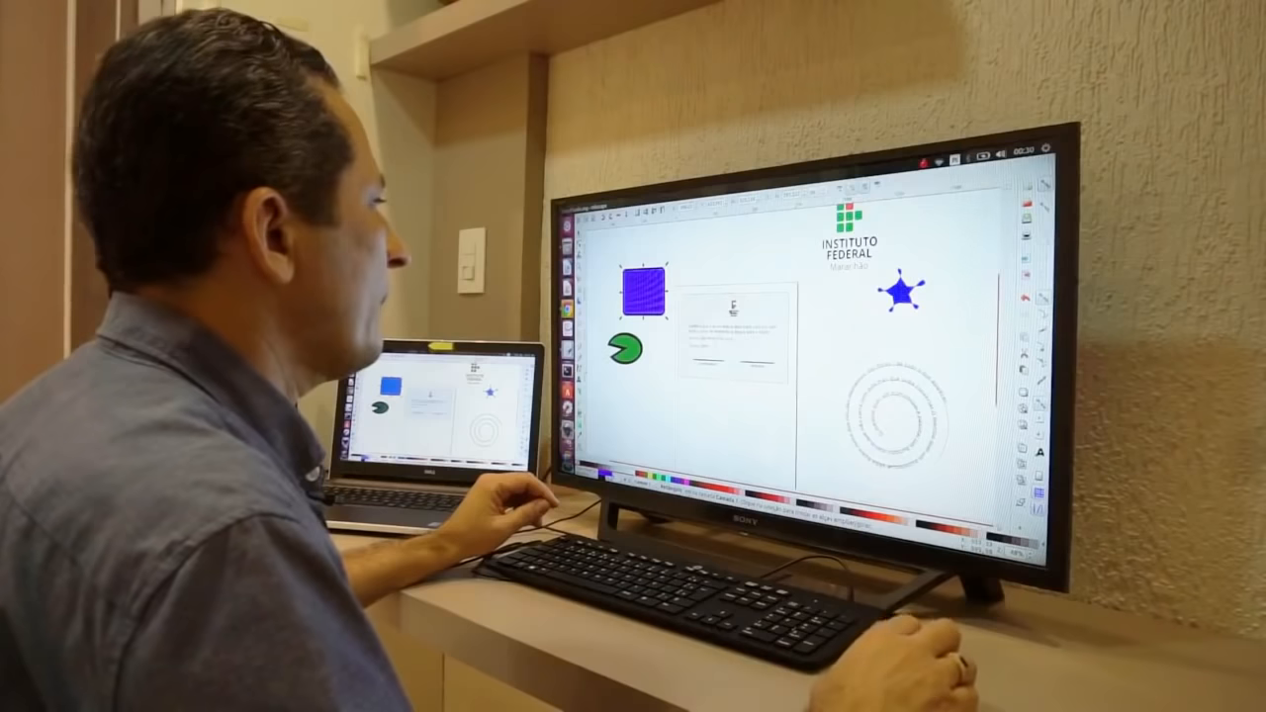